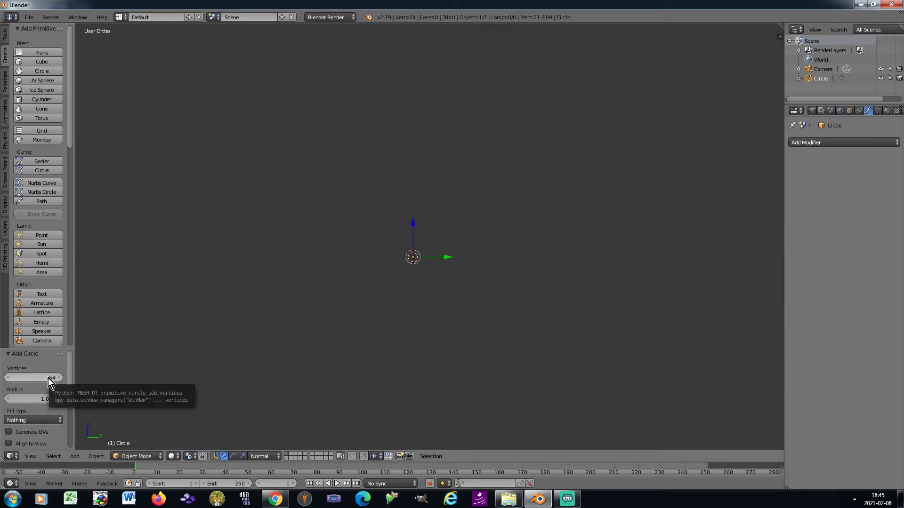
Fill the 64-vertex circle with a face in Edit Mode
{"action": "key", "text": "KP_8"}
{"action": "key", "text": "KP_8"}
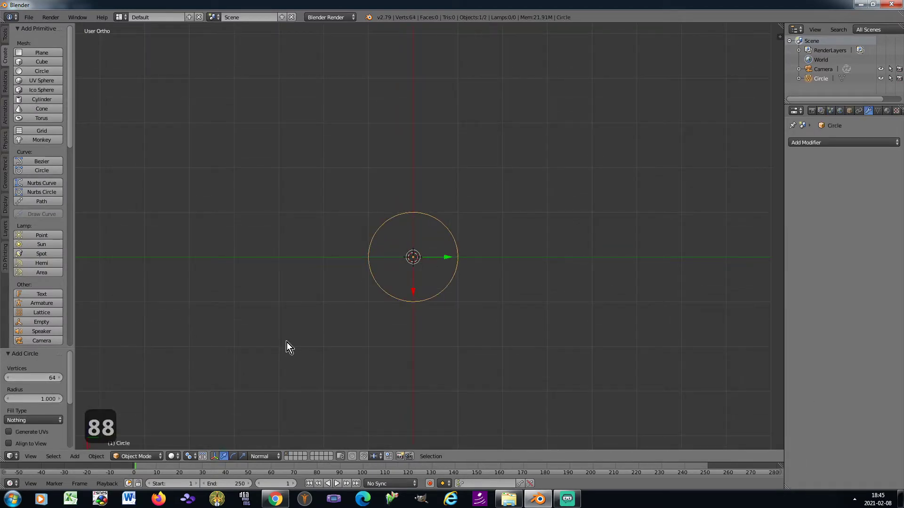
{"action": "key", "text": "Tab"}
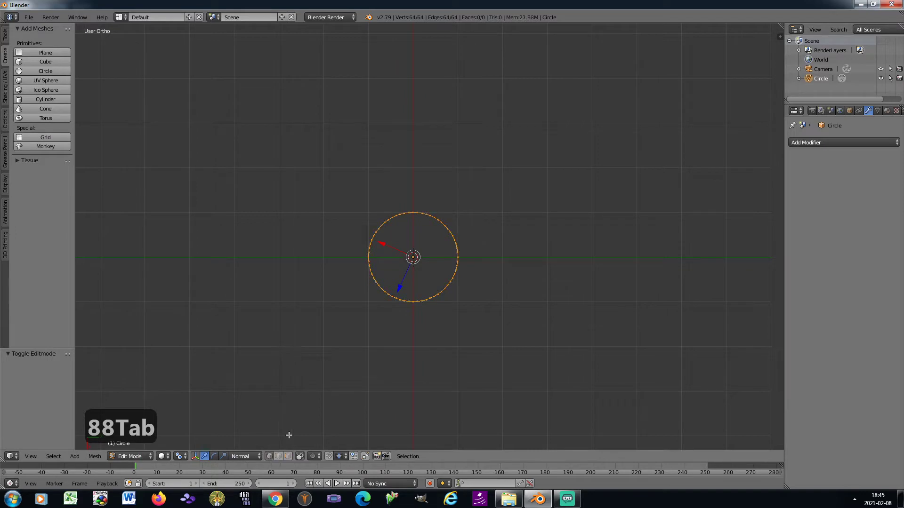
{"action": "key", "text": "f"}
Set the transform orientation to Normal and the pivot point to Median Point
{"action": "left_click", "coordinate": [245, 456]}
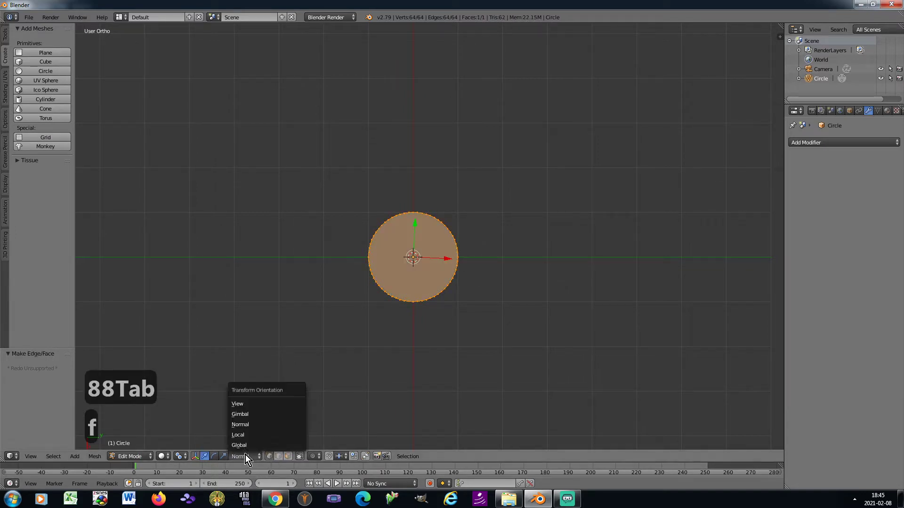
{"action": "left_click", "coordinate": [254, 424]}
{"action": "left_click", "coordinate": [182, 456]}
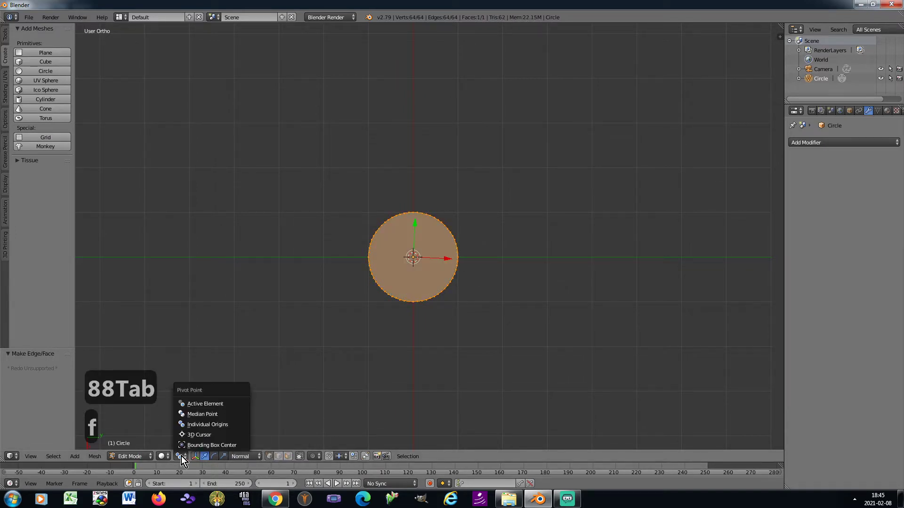
{"action": "left_click", "coordinate": [193, 416]}
Apply the filled circle's object transformation, and return to editing its mesh
{"action": "scroll", "coordinate": [412, 268], "scroll_direction": "up", "scroll_amount": 6}
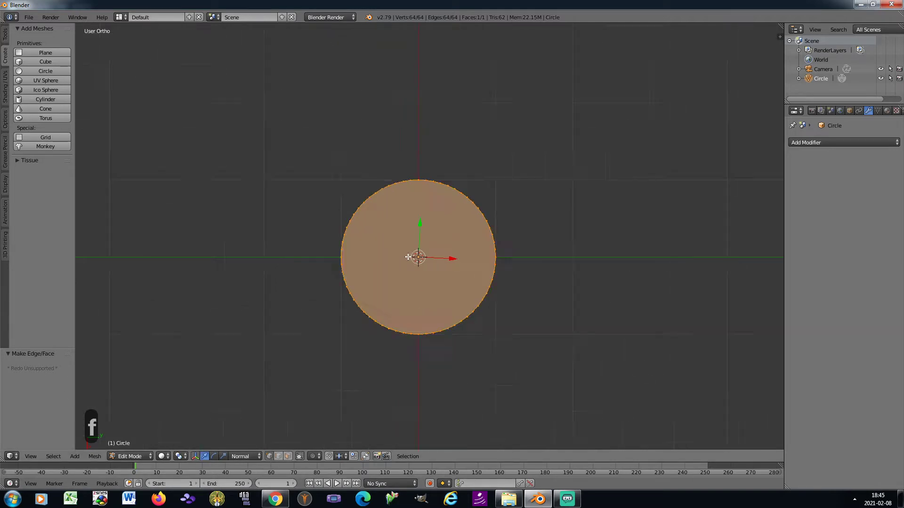
{"action": "key", "text": "Tab"}
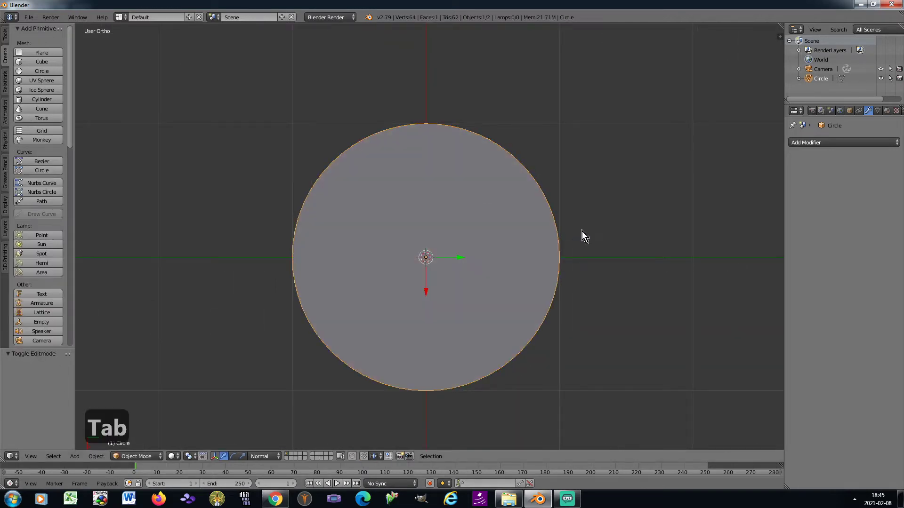
{"action": "key", "text": "ctrl+a"}
{"action": "left_click", "coordinate": [583, 233]}
{"action": "key", "text": "Tab"}
Select eight evenly spaced vertices around the circle's rim: the four on the axes and the four on the diagonals
{"action": "right_click", "coordinate": [425, 125]}
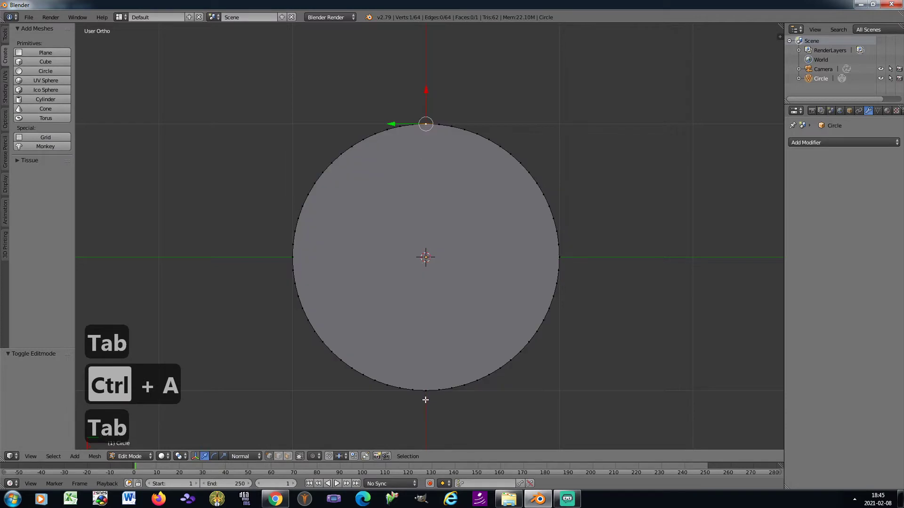
{"action": "right_click", "coordinate": [425, 391], "text": "shift"}
{"action": "right_click", "coordinate": [558, 258], "text": "shift"}
{"action": "right_click", "coordinate": [299, 260], "text": "shift"}
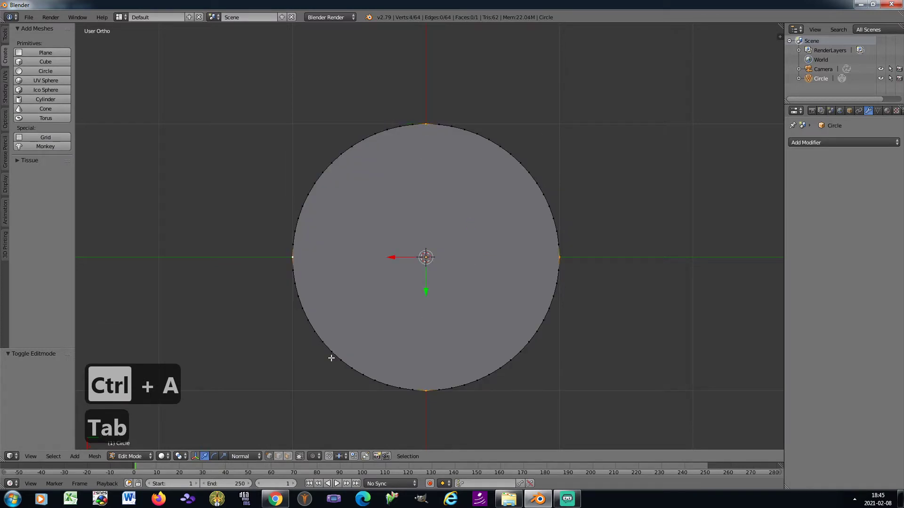
{"action": "scroll", "coordinate": [342, 365], "scroll_direction": "up", "scroll_amount": 1}
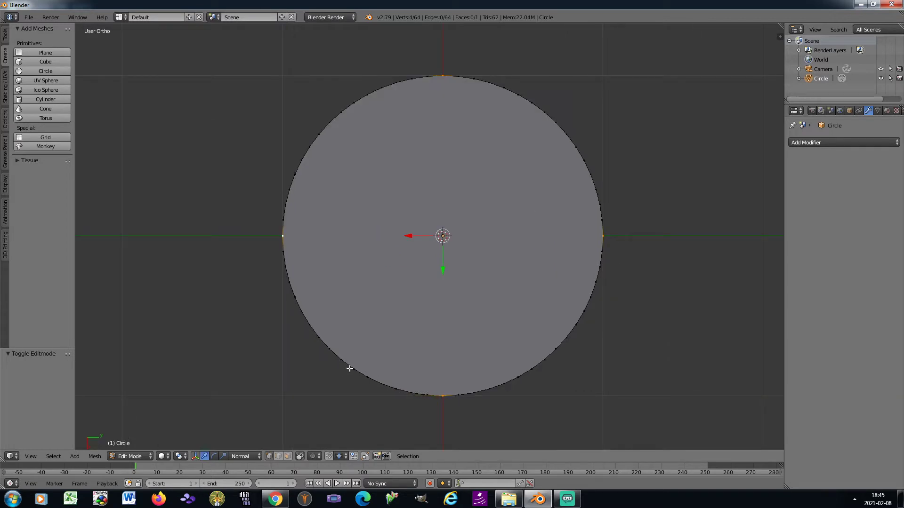
{"action": "right_click", "coordinate": [329, 349], "text": "shift"}
{"action": "right_click", "coordinate": [562, 349], "text": "shift"}
{"action": "right_click", "coordinate": [555, 123], "text": "shift"}
{"action": "right_click", "coordinate": [329, 125], "text": "shift"}
Scale the eight vertices outward by about 1.457 using proportional editing with Sharp falloff and a size of about 0.39, forming an eight-pointed star
{"action": "left_click", "coordinate": [311, 457]}
{"action": "left_click", "coordinate": [329, 415]}
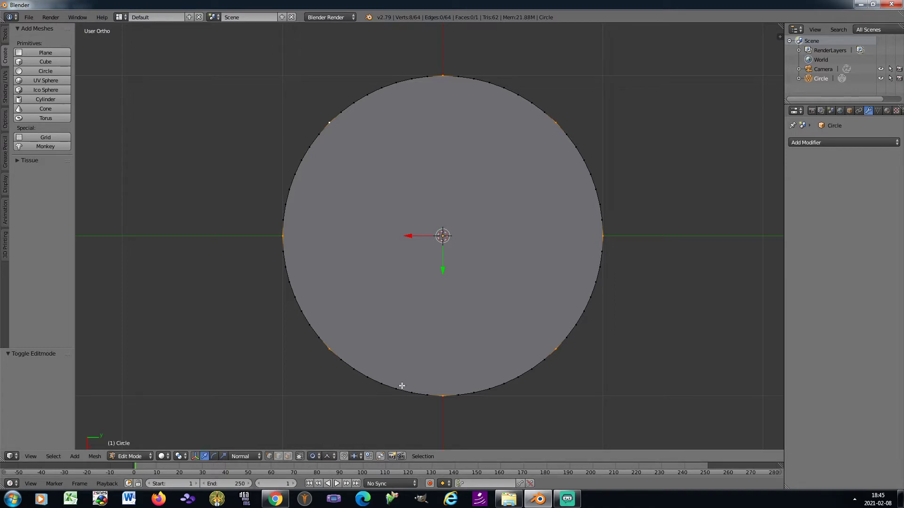
{"action": "scroll", "coordinate": [538, 333], "scroll_direction": "down", "scroll_amount": 1}
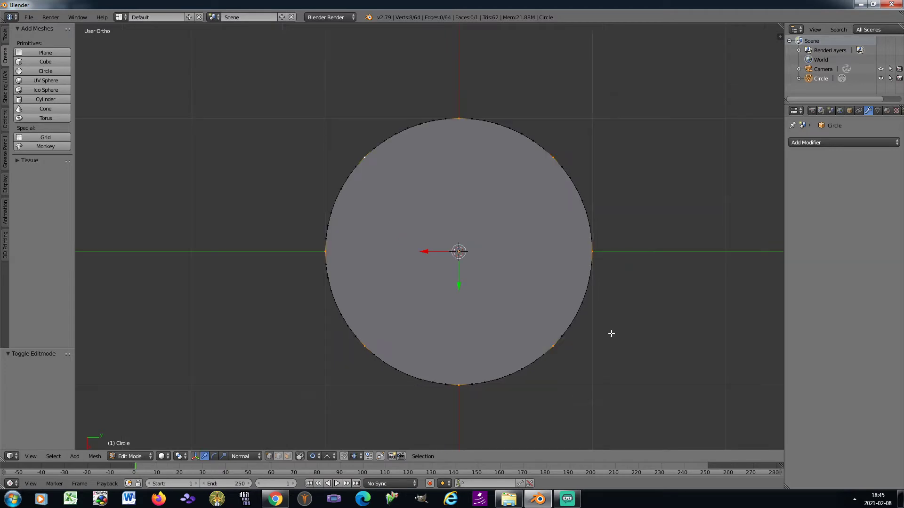
{"action": "key", "text": "s"}
{"action": "scroll", "coordinate": [608, 333], "scroll_direction": "up", "scroll_amount": 5}
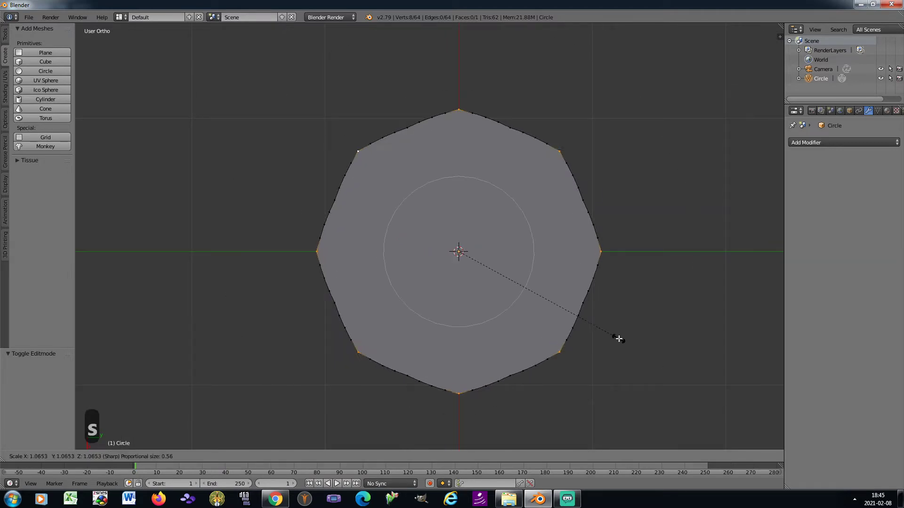
{"action": "scroll", "coordinate": [626, 340], "scroll_direction": "up", "scroll_amount": 2}
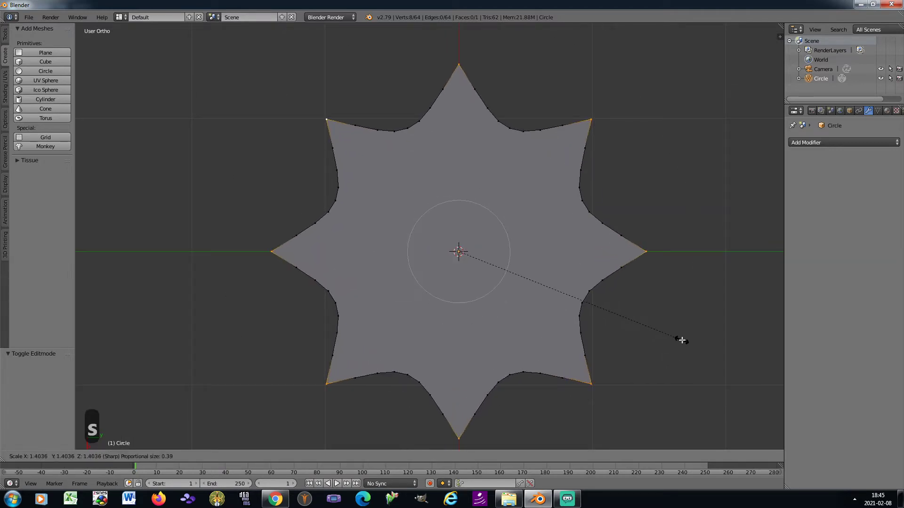
{"action": "scroll", "coordinate": [681, 340], "scroll_direction": "down", "scroll_amount": 1}
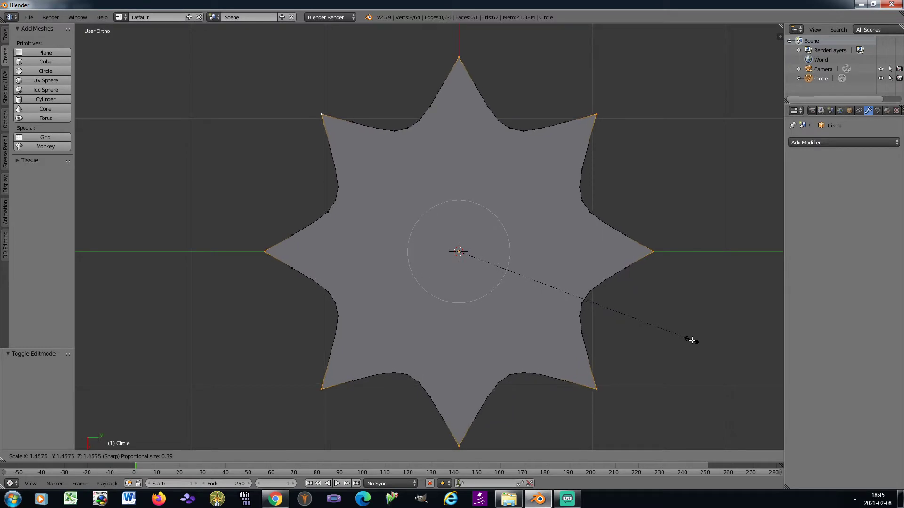
{"action": "left_click", "coordinate": [691, 340]}
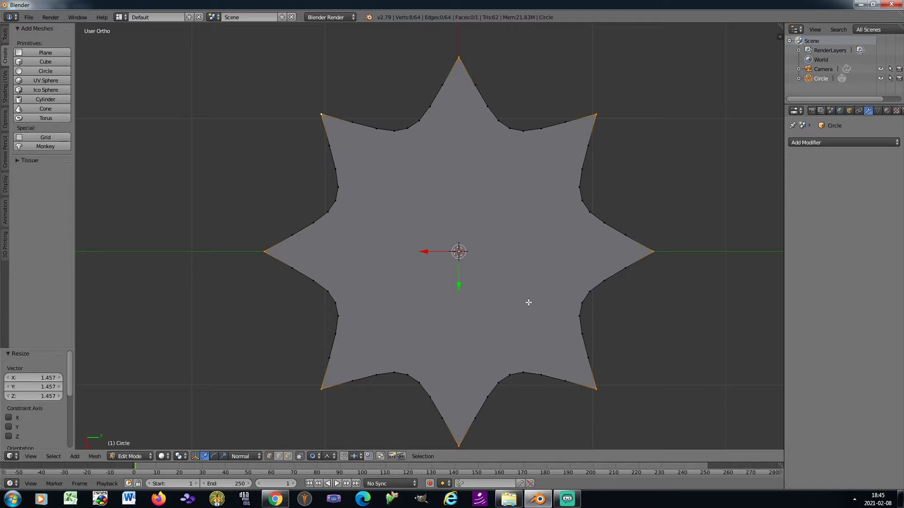
Select the entire star mesh and view it edge-on in the Right Ortho view with room below it
{"action": "key", "text": "a"}
{"action": "key", "text": "a"}
{"action": "key", "text": "KP_3"}
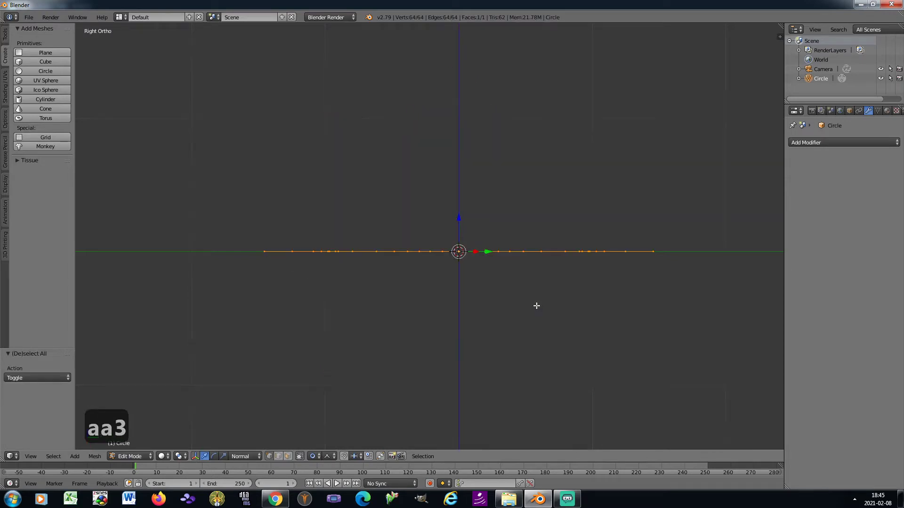
{"action": "middle_click_drag", "start_coordinate": [537, 304], "coordinate": [461, 127], "text": "shift"}
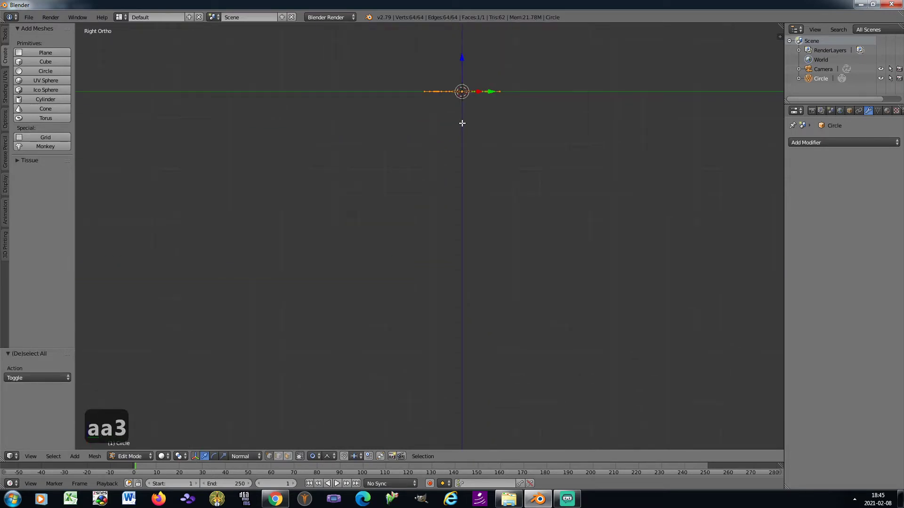
{"action": "key", "text": "e"}
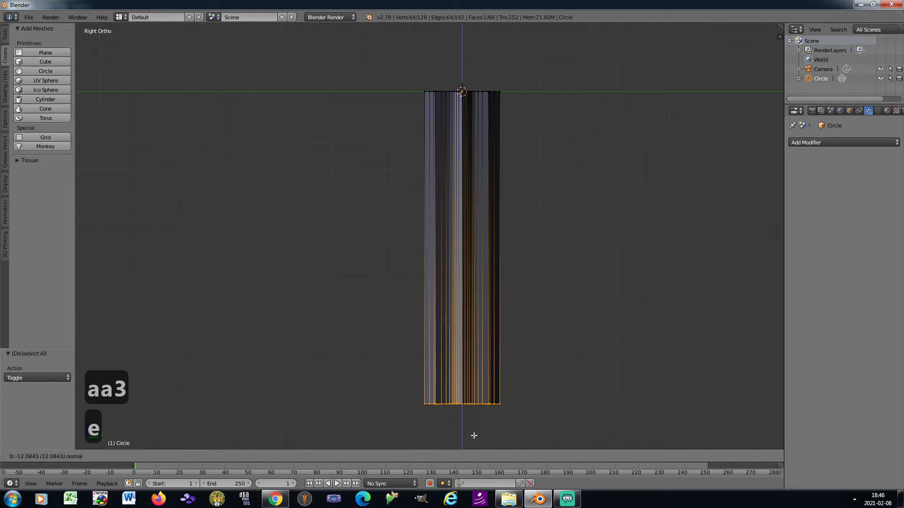
{"action": "right_click", "coordinate": [474, 437]}
{"action": "key", "text": "ctrl+z"}
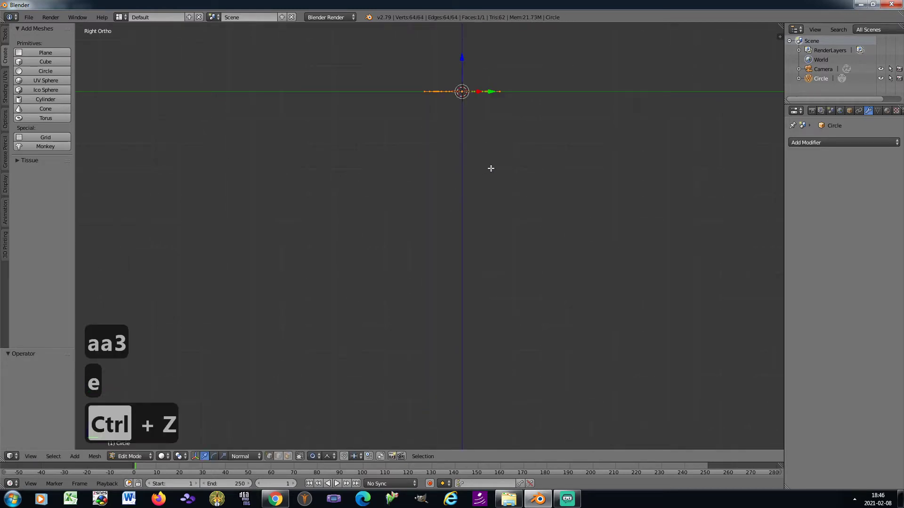
Extrude the star about 12.8 units down along Z, and recalculate the whole mesh's normals to face outward
{"action": "key", "text": "e"}
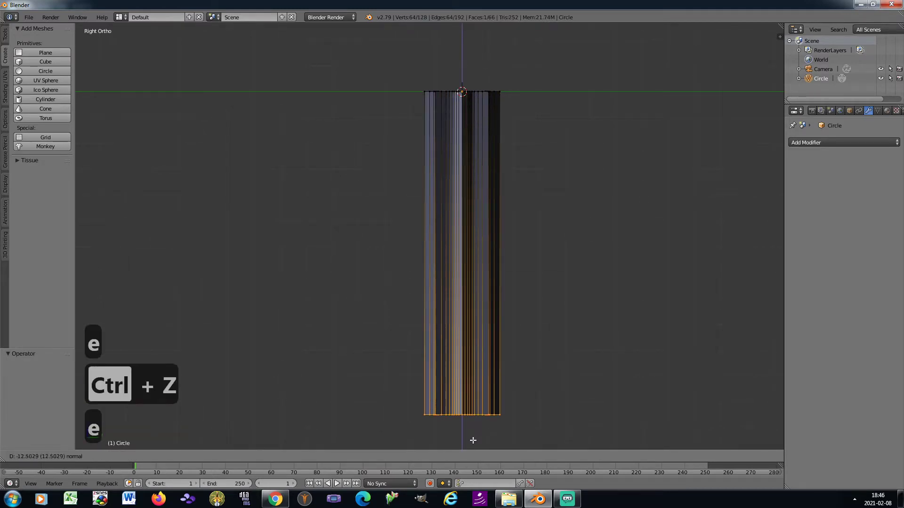
{"action": "left_click", "coordinate": [474, 447]}
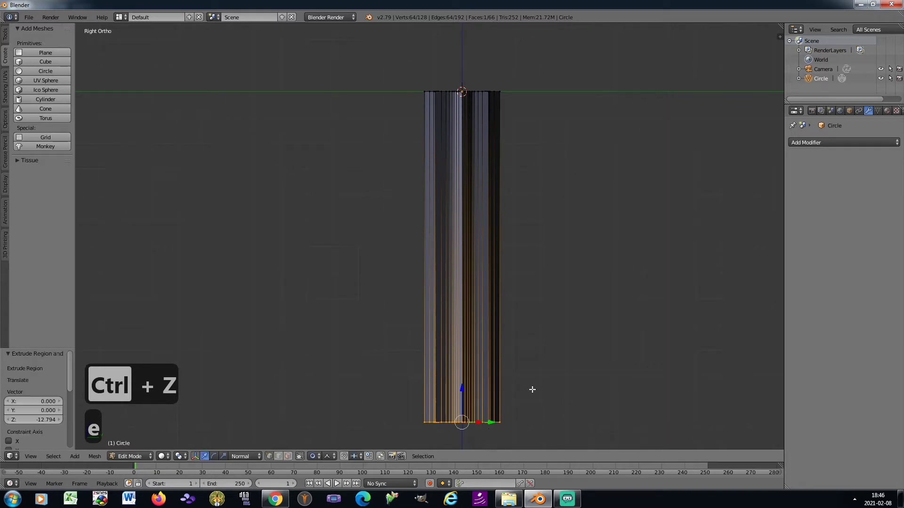
{"action": "key", "text": "a"}
{"action": "key", "text": "a"}
{"action": "key", "text": "ctrl+n"}
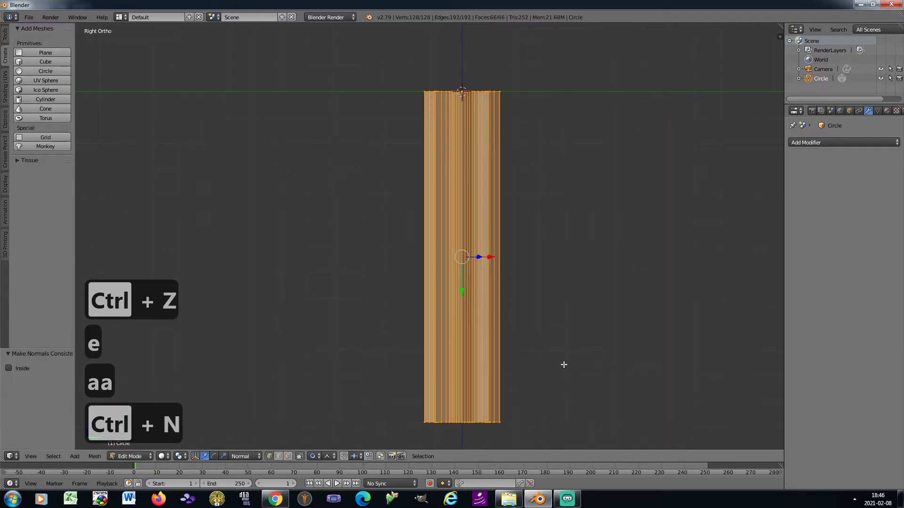
{"action": "key", "text": "Tab"}
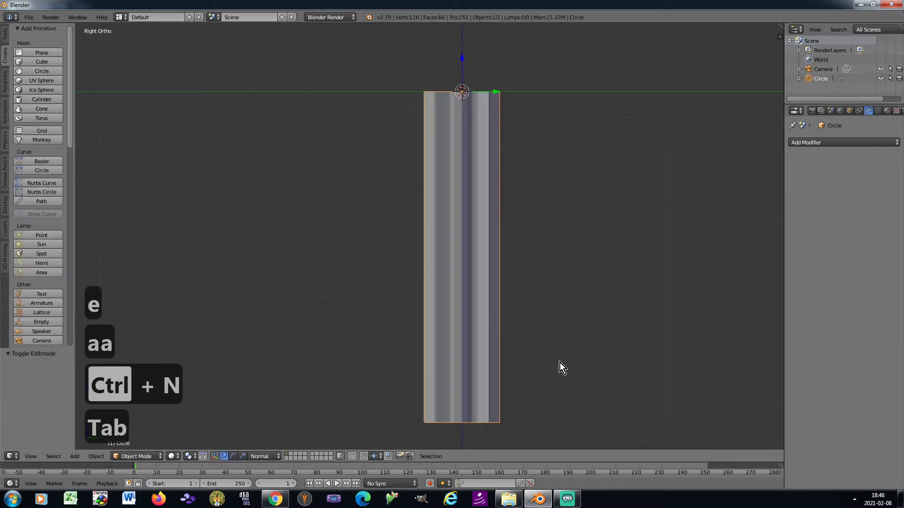
Apply smooth shading to the extruded star column
{"action": "left_click", "coordinate": [5, 33]}
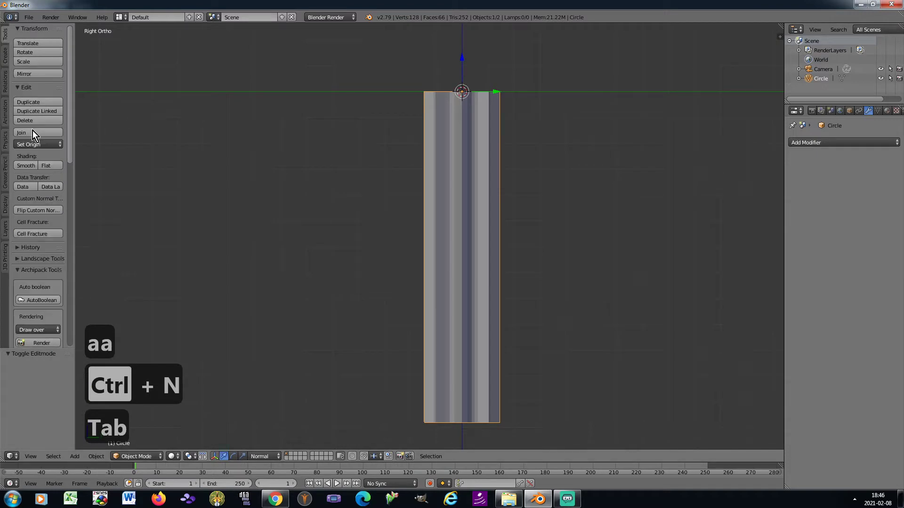
{"action": "left_click", "coordinate": [32, 167]}
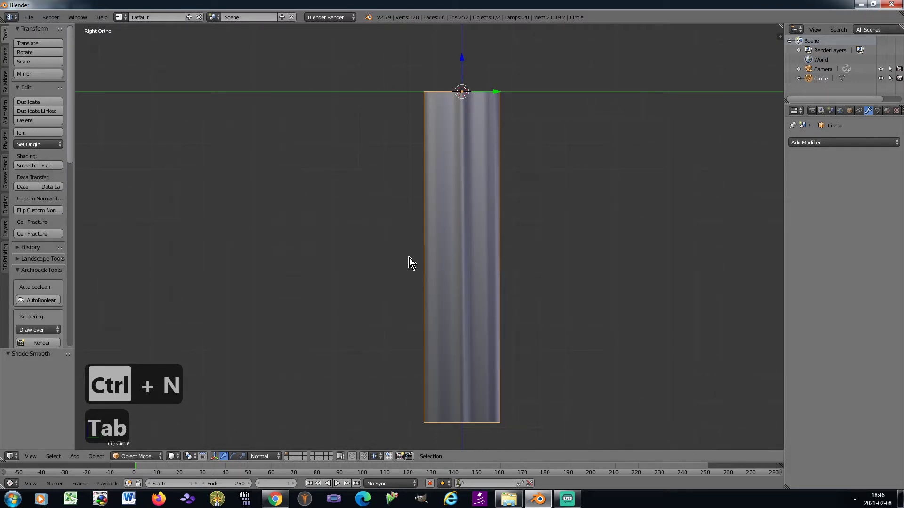
{"action": "key", "text": "Tab"}
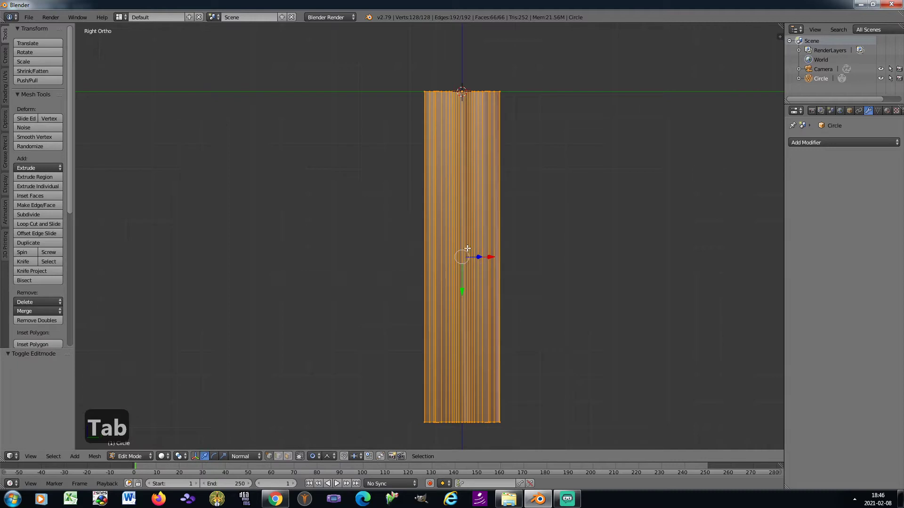
{"action": "scroll", "coordinate": [467, 249], "scroll_direction": "up", "scroll_amount": 1}
{"action": "middle_click_drag", "start_coordinate": [466, 252], "coordinate": [445, 228], "text": "shift"}
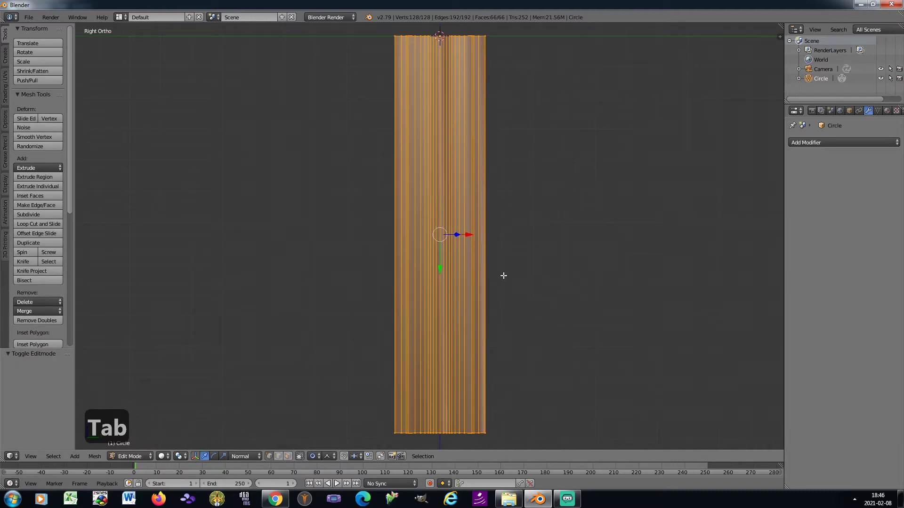
Stretch the column slightly along the global Z axis in Object Mode
{"action": "key", "text": "Tab"}
{"action": "scroll", "coordinate": [508, 275], "scroll_direction": "down", "scroll_amount": 1}
{"action": "key", "text": "s"}
{"action": "key", "text": "z"}
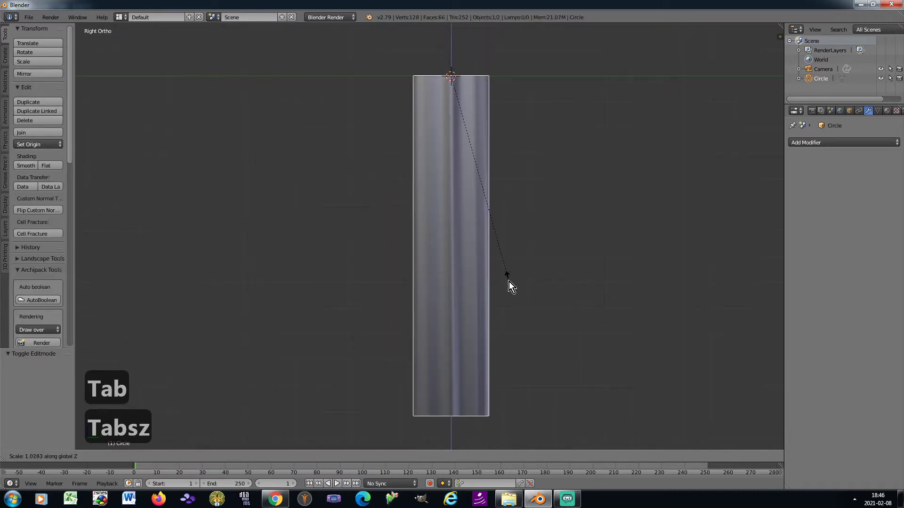
{"action": "left_click", "coordinate": [509, 289]}
Add two horizontal loop cuts to the column, one slightly above mid-height and one halfway between it and the lower end
{"action": "key", "text": "Tab"}
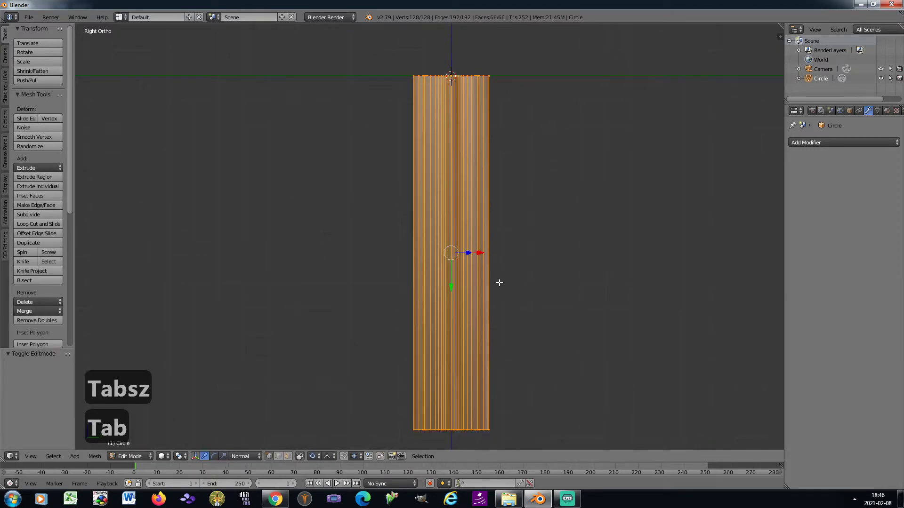
{"action": "key", "text": "ctrl+r"}
{"action": "left_click", "coordinate": [430, 245]}
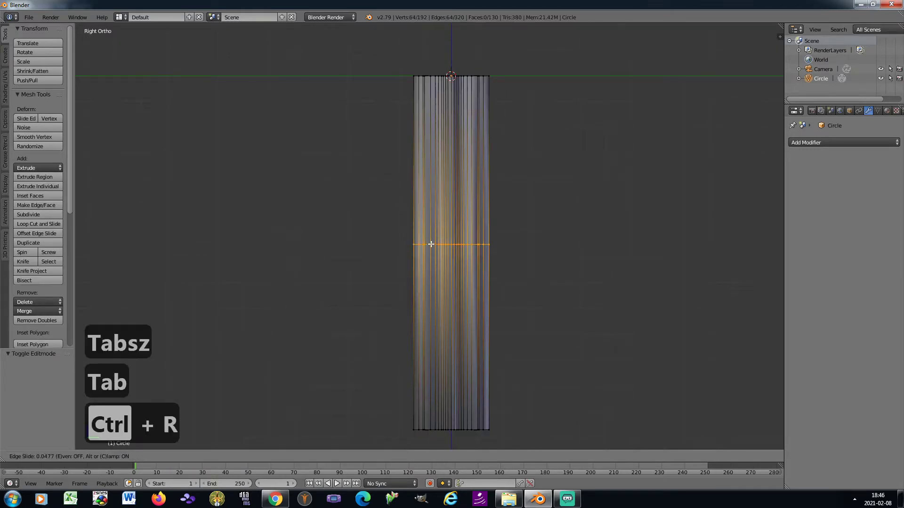
{"action": "left_click", "coordinate": [431, 212]}
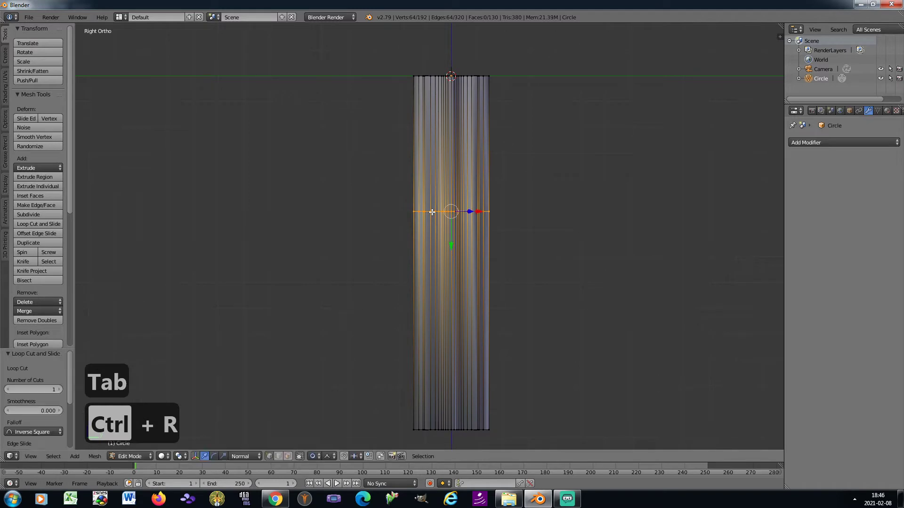
{"action": "key", "text": "ctrl+r"}
{"action": "left_click", "coordinate": [431, 314]}
{"action": "left_click", "coordinate": [431, 316]}
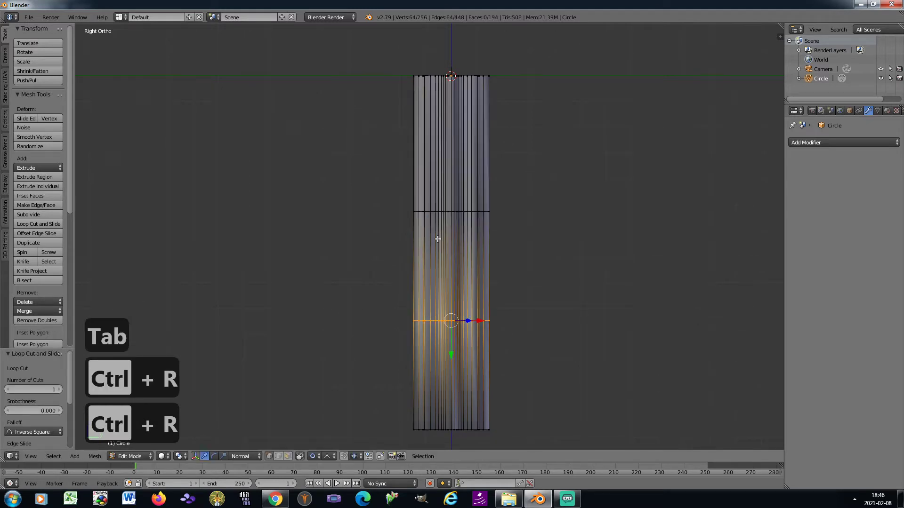
Add seven evenly spaced loop cuts to the column's uppermost section
{"action": "scroll", "coordinate": [432, 122], "scroll_direction": "up", "scroll_amount": 1}
{"action": "middle_click_drag", "start_coordinate": [432, 124], "coordinate": [397, 190], "text": "shift"}
{"action": "scroll", "coordinate": [404, 198], "scroll_direction": "up", "scroll_amount": 1}
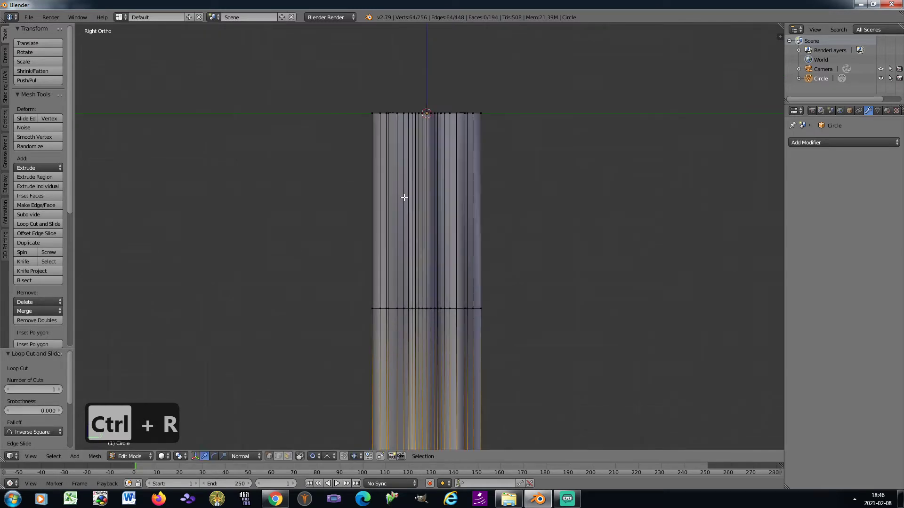
{"action": "key", "text": "ctrl+r"}
{"action": "key", "text": "7"}
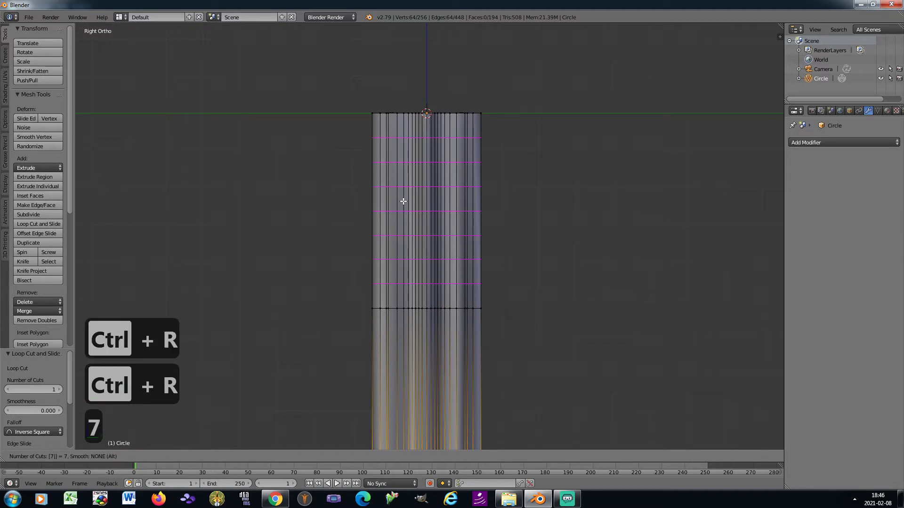
{"action": "left_click", "coordinate": [403, 201]}
{"action": "right_click", "coordinate": [403, 202]}
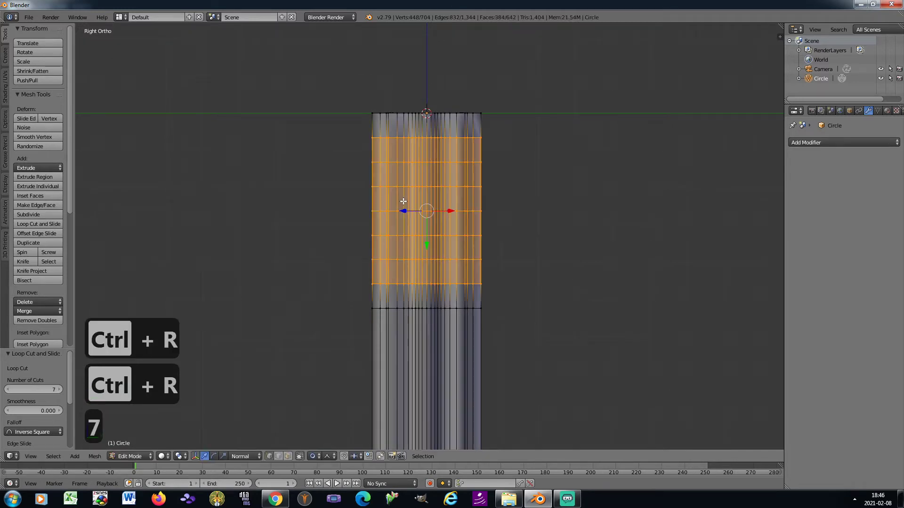
Using Global orientation, widen the full middle loop of the seven cuts about 1.65 times in X and Y, with Sharp proportional size about 2.59
{"action": "left_click", "coordinate": [298, 457]}
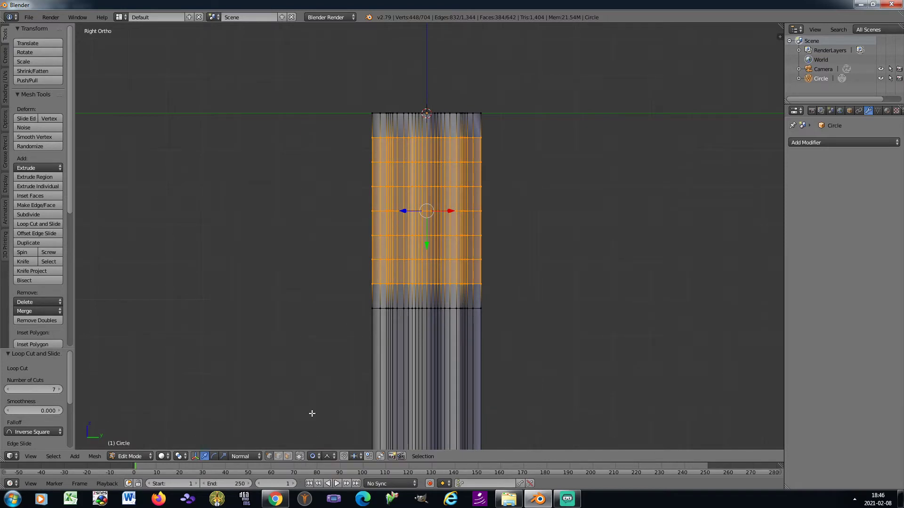
{"action": "key", "text": "a"}
{"action": "key", "text": "b"}
{"action": "left_click_drag", "start_coordinate": [351, 202], "coordinate": [514, 223]}
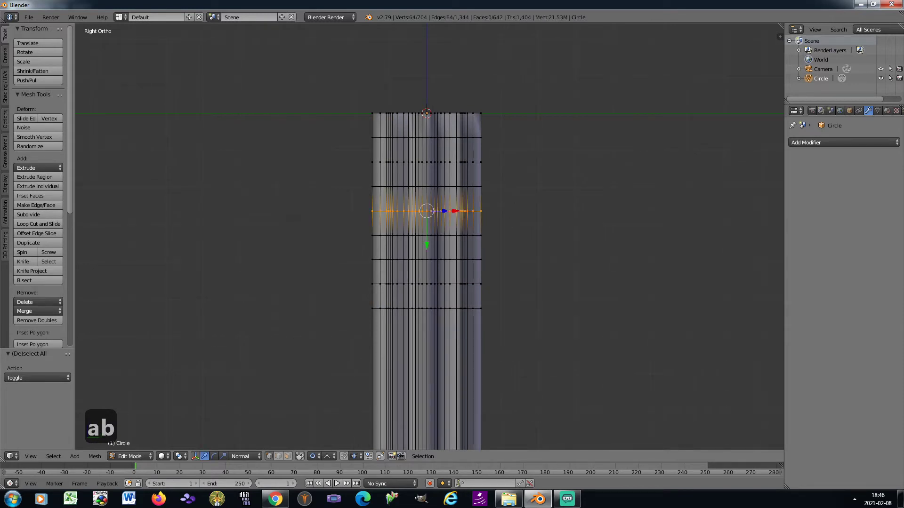
{"action": "left_click", "coordinate": [245, 457]}
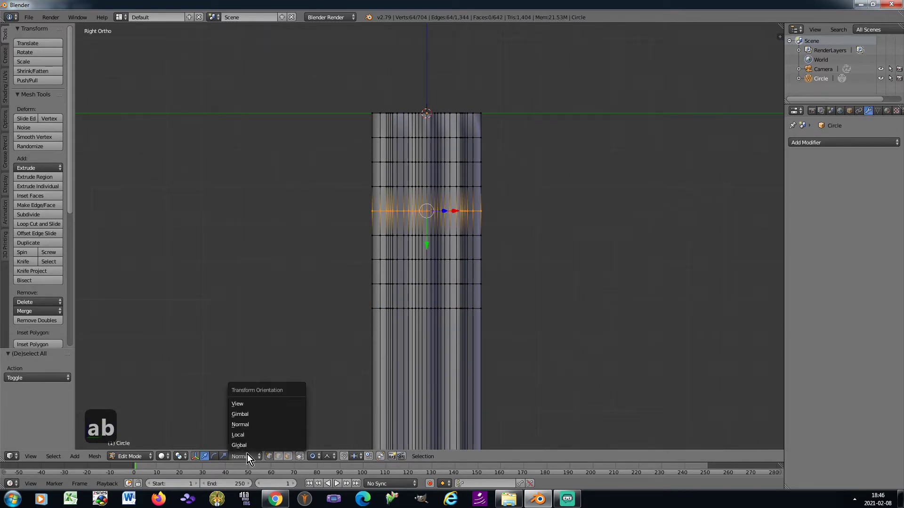
{"action": "left_click", "coordinate": [247, 404]}
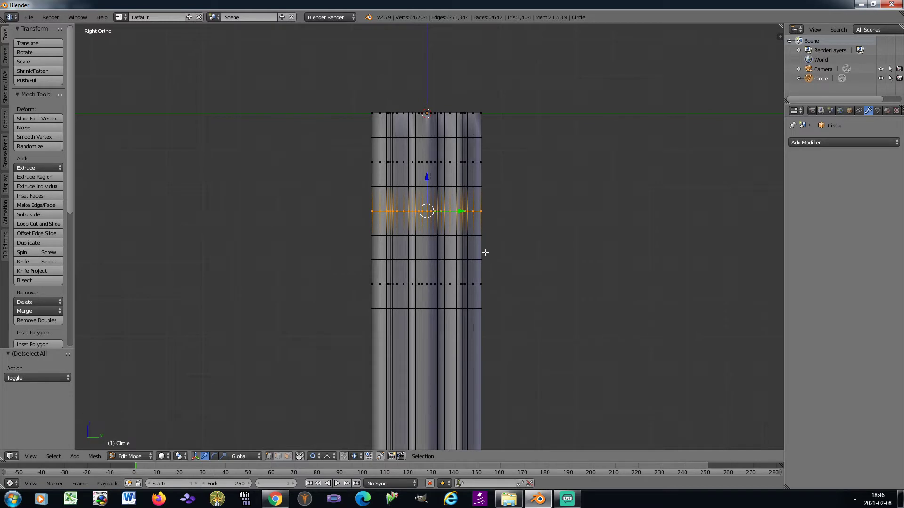
{"action": "key", "text": "s"}
{"action": "key", "text": "z"}
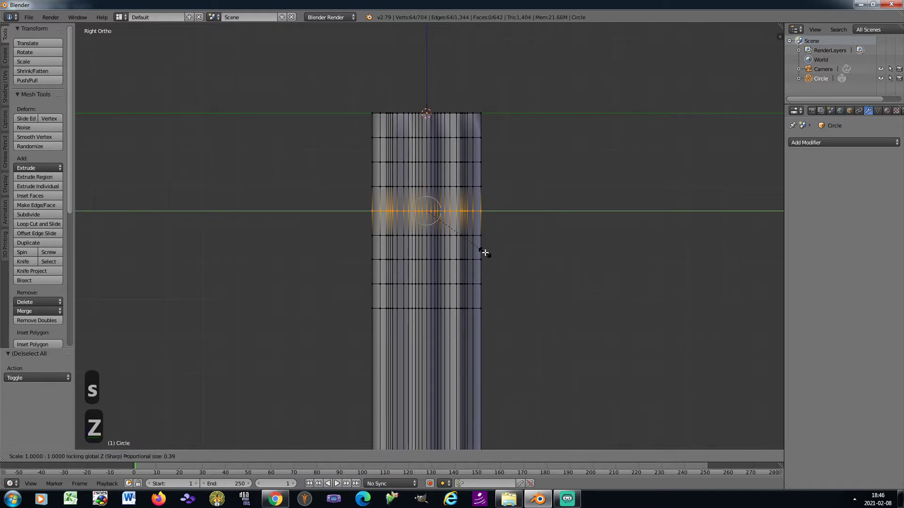
{"action": "scroll", "coordinate": [485, 252], "scroll_direction": "down", "scroll_amount": 18}
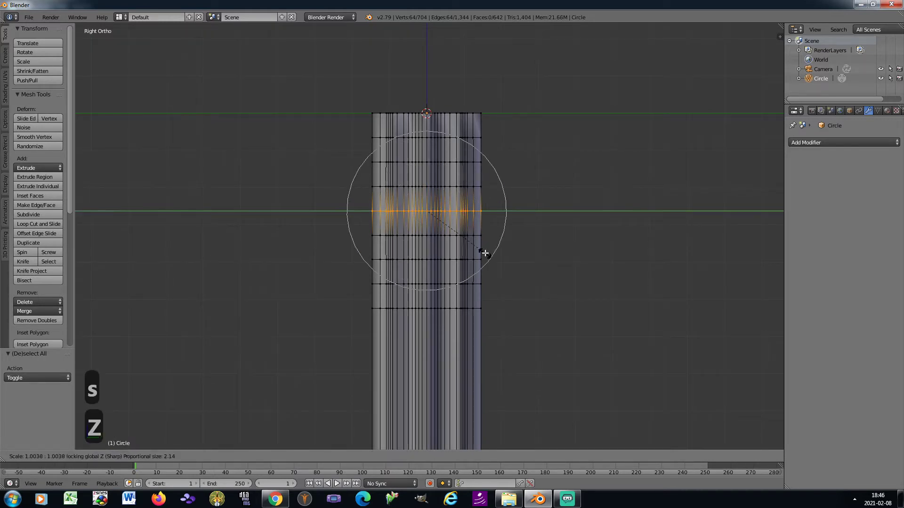
{"action": "scroll", "coordinate": [516, 269], "scroll_direction": "down", "scroll_amount": 1}
{"action": "scroll", "coordinate": [516, 270], "scroll_direction": "down", "scroll_amount": 1}
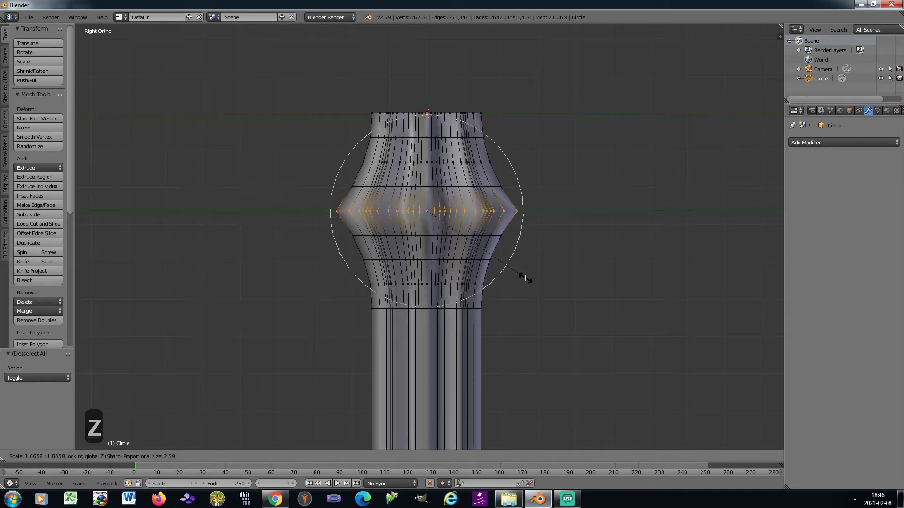
{"action": "left_click", "coordinate": [519, 264]}
{"action": "key", "text": "Tab"}
{"action": "scroll", "coordinate": [519, 263], "scroll_direction": "down", "scroll_amount": 5}
{"action": "scroll", "coordinate": [507, 268], "scroll_direction": "up", "scroll_amount": 1}
{"action": "middle_click_drag", "start_coordinate": [495, 281], "coordinate": [486, 217], "text": "shift"}
{"action": "key", "text": "ctrl+s"}
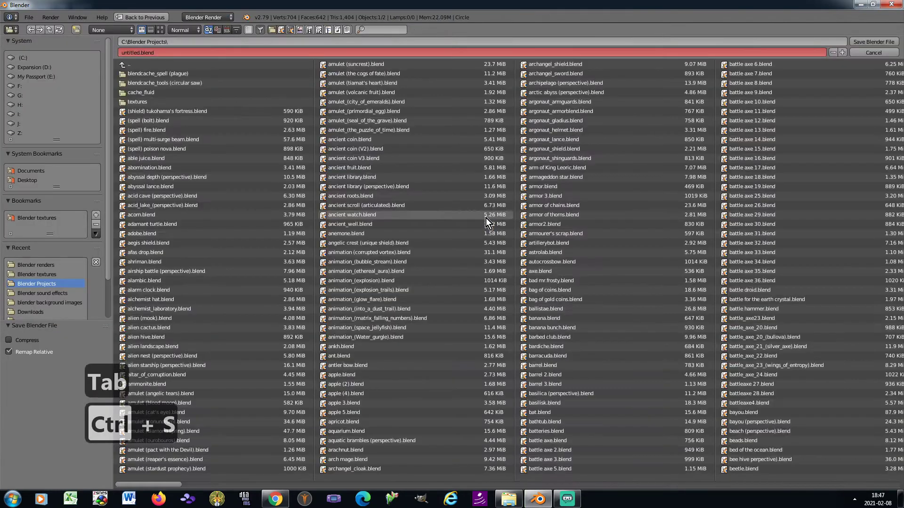
{"action": "left_click", "coordinate": [860, 51]}
Try adding seven evenly spaced loop cuts to the section directly below the bulge and selecting only the middle one
{"action": "scroll", "coordinate": [465, 227], "scroll_direction": "up", "scroll_amount": 4}
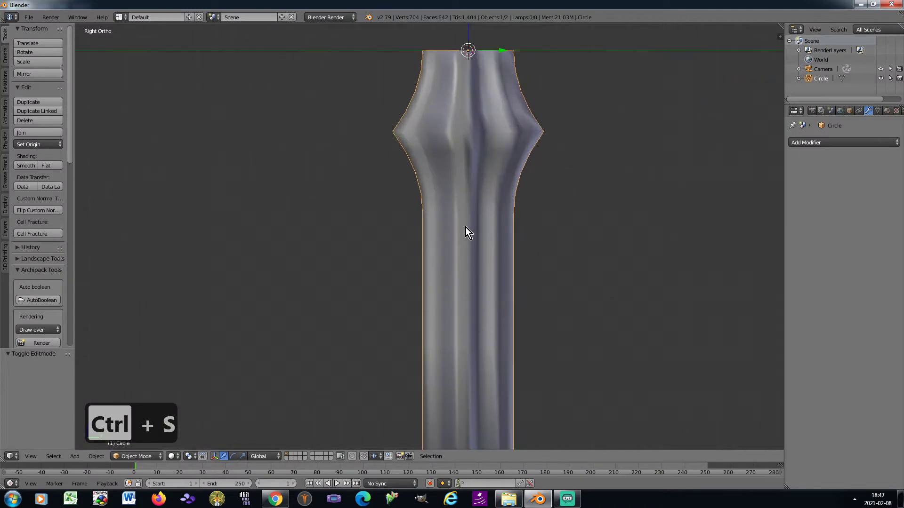
{"action": "middle_click_drag", "start_coordinate": [465, 228], "coordinate": [441, 170], "text": "shift"}
{"action": "key", "text": "Tab"}
{"action": "scroll", "coordinate": [431, 204], "scroll_direction": "up", "scroll_amount": 1}
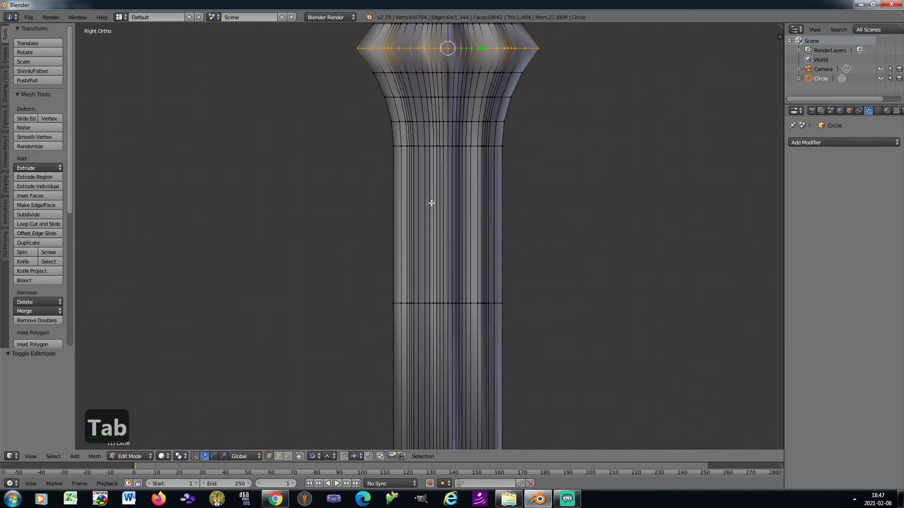
{"action": "key", "text": "ctrl+r"}
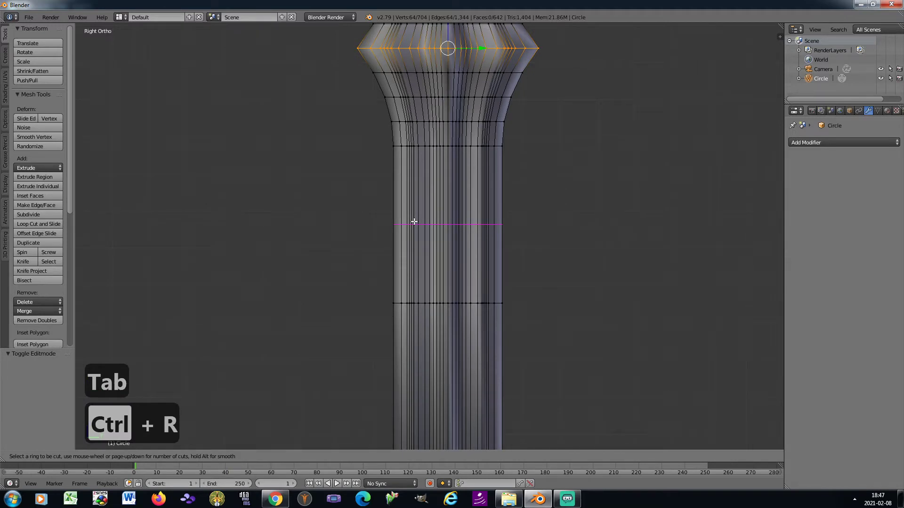
{"action": "key", "text": "7"}
{"action": "left_click", "coordinate": [413, 221]}
{"action": "right_click", "coordinate": [414, 221]}
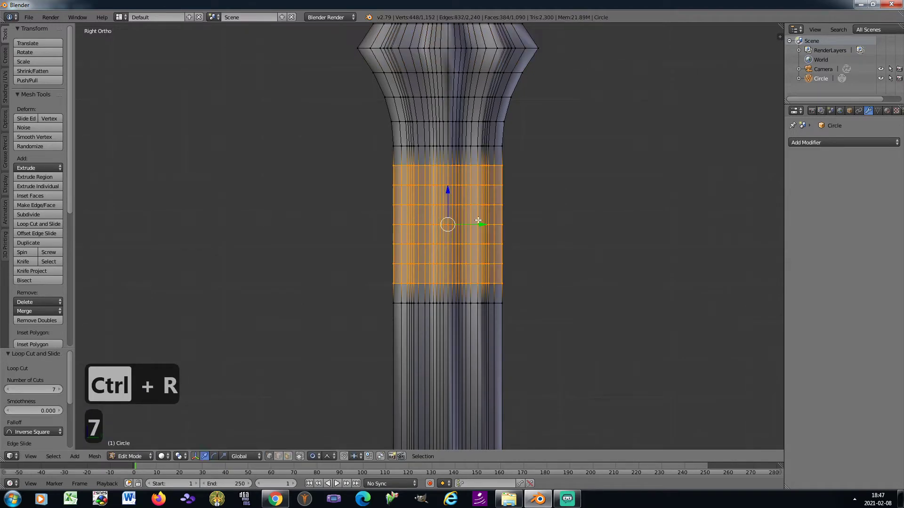
{"action": "scroll", "coordinate": [377, 250], "scroll_direction": "up", "scroll_amount": 2}
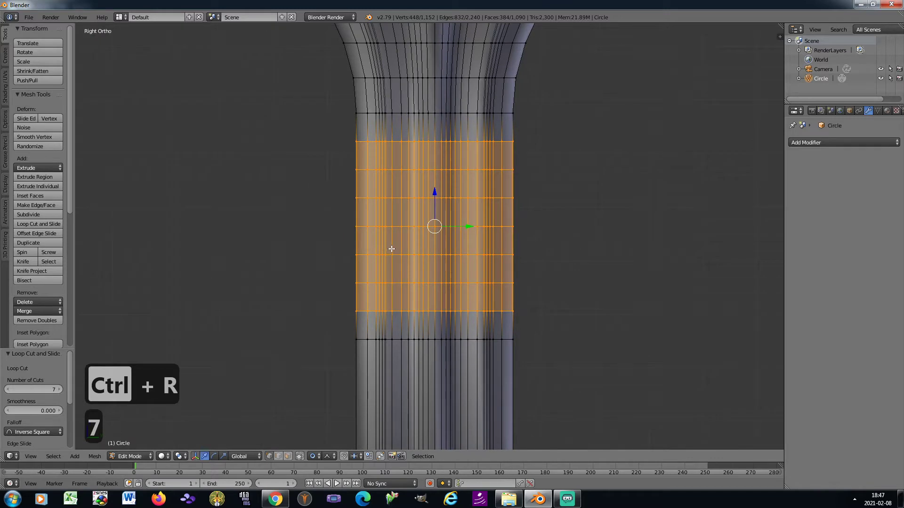
{"action": "key", "text": "a"}
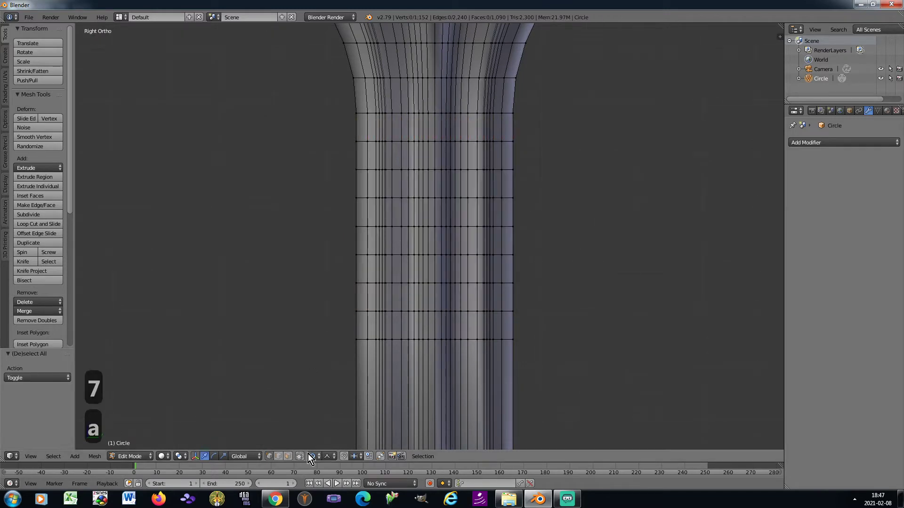
{"action": "key", "text": "b"}
{"action": "left_click_drag", "start_coordinate": [336, 220], "coordinate": [552, 243]}
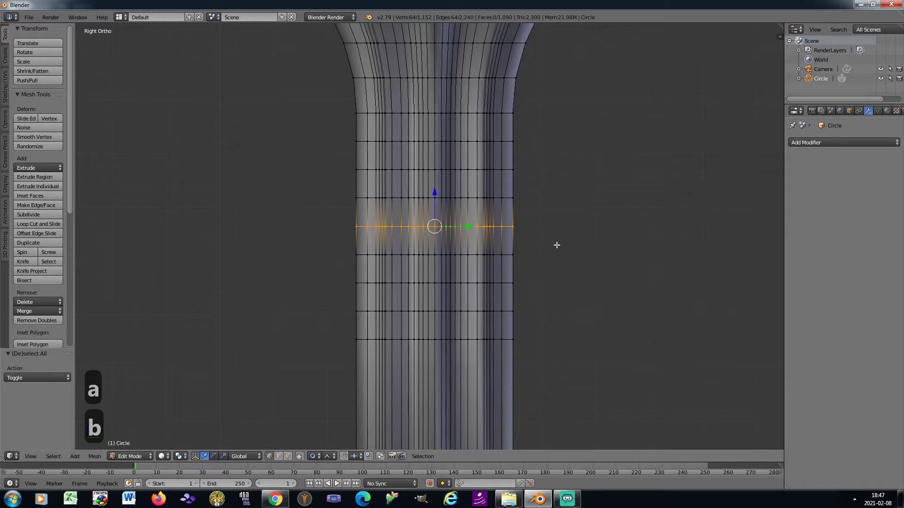
{"action": "key", "text": "ctrl+z"}
{"action": "key", "text": "ctrl+z"}
{"action": "key", "text": "ctrl+z"}
Add seven evenly spaced loop cuts to the straight section directly below the upper bulge
{"action": "key", "text": "ctrl+r"}
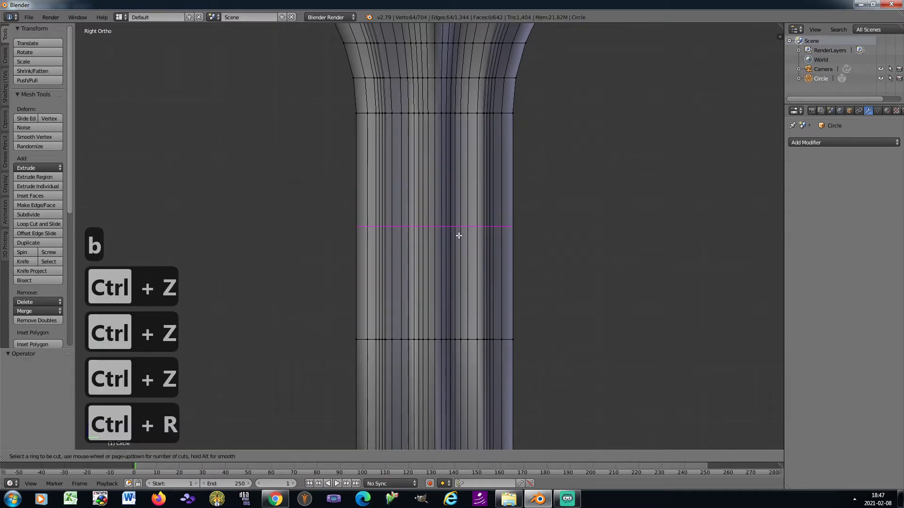
{"action": "key", "text": "7"}
{"action": "left_click", "coordinate": [447, 227]}
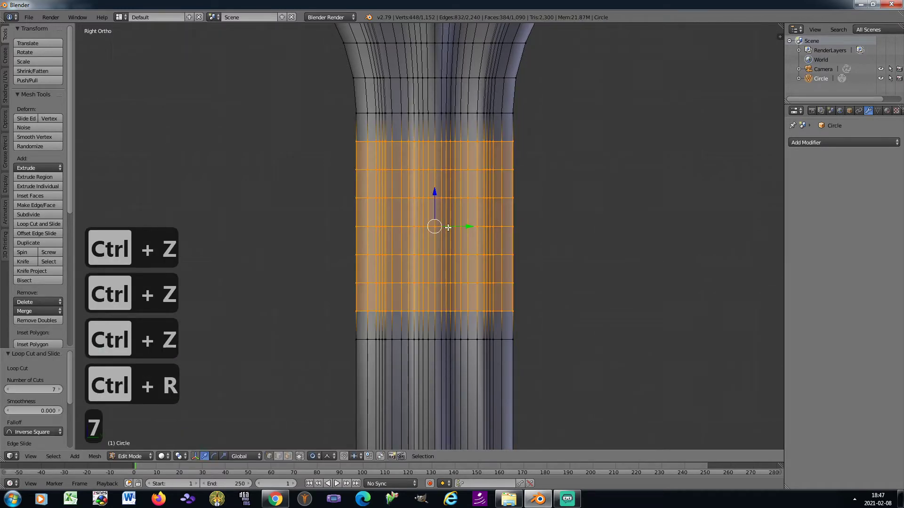
Mark the middle loop of the seven new cuts below the bulge as sharp
{"action": "key", "text": "a"}
{"action": "key", "text": "b"}
{"action": "left_click_drag", "start_coordinate": [332, 221], "coordinate": [599, 235]}
{"action": "key", "text": "ctrl+e"}
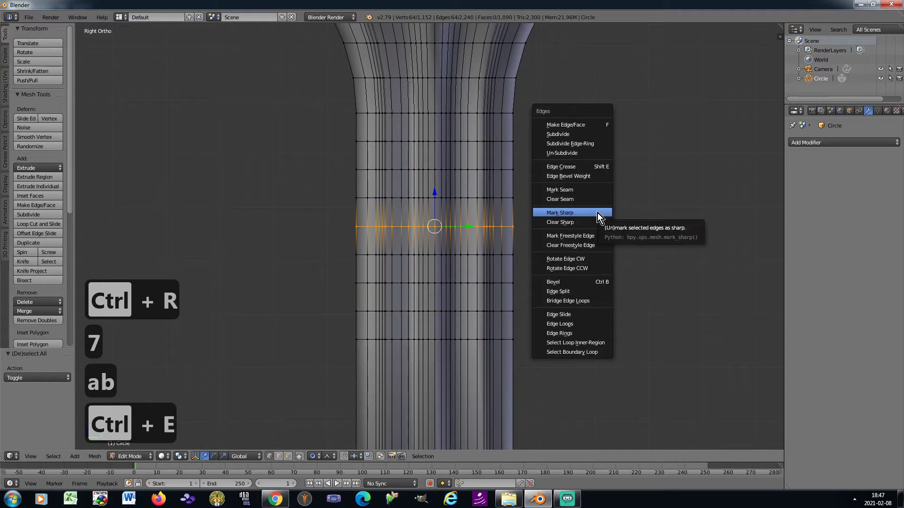
{"action": "left_click", "coordinate": [597, 213]}
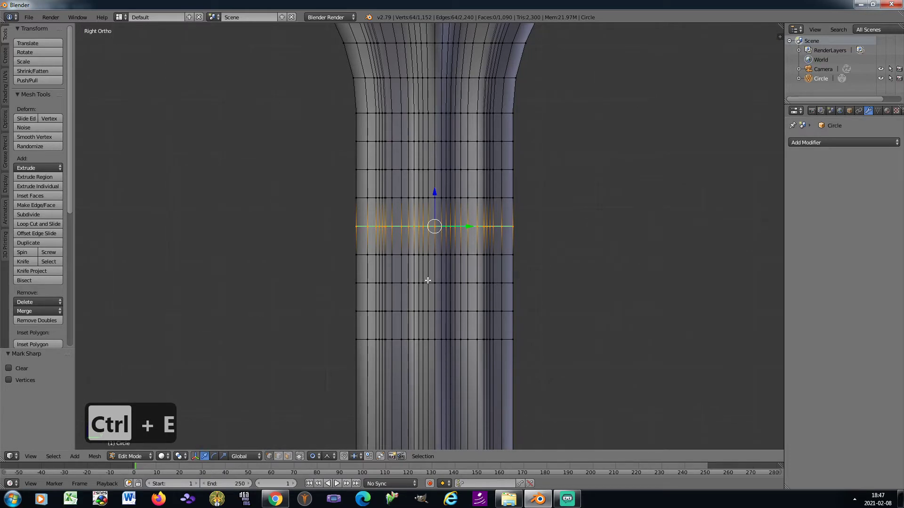
Scale the sharp loop and its two neighbouring loops by about 1.692 in X and Y, with Sharp proportional size about 1.61
{"action": "middle_click_drag", "start_coordinate": [427, 280], "coordinate": [413, 329], "text": "shift"}
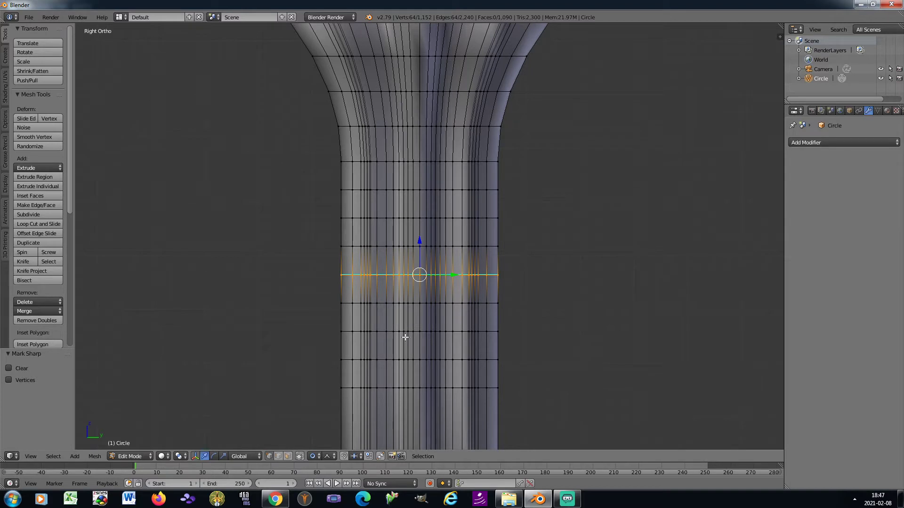
{"action": "key", "text": "a"}
{"action": "key", "text": "b"}
{"action": "left_click_drag", "start_coordinate": [312, 242], "coordinate": [521, 309]}
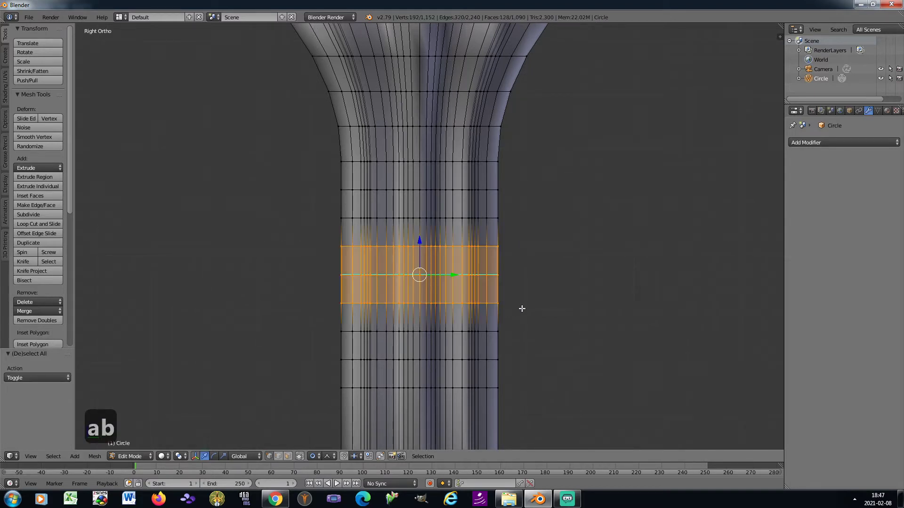
{"action": "key", "text": "s"}
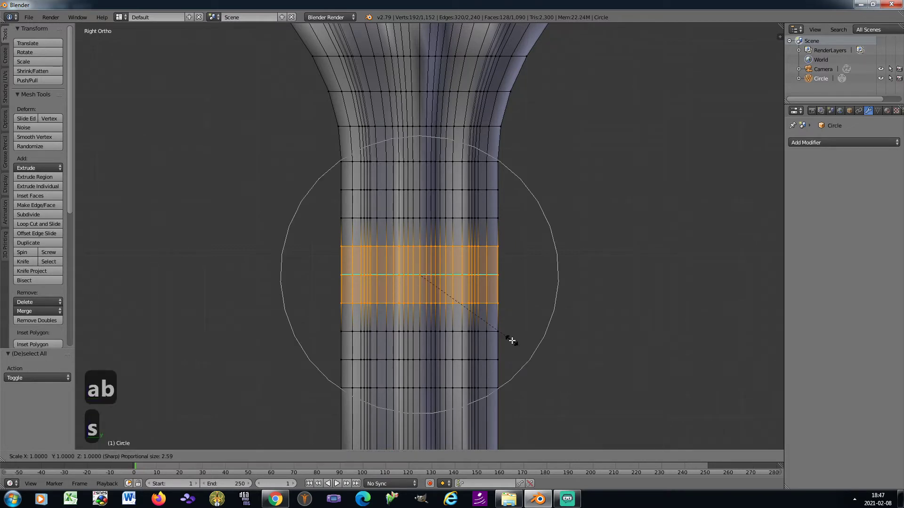
{"action": "key", "text": "z"}
{"action": "scroll", "coordinate": [511, 340], "scroll_direction": "up", "scroll_amount": 7}
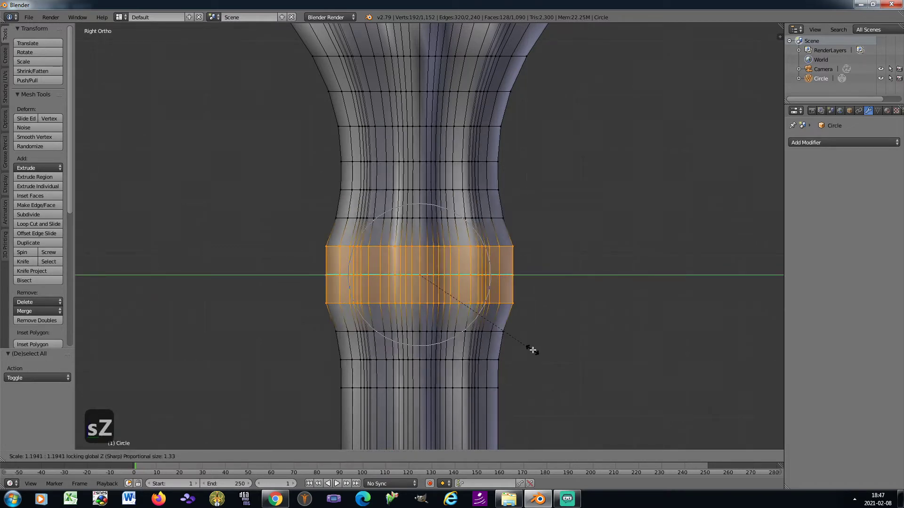
{"action": "scroll", "coordinate": [570, 364], "scroll_direction": "down", "scroll_amount": 3}
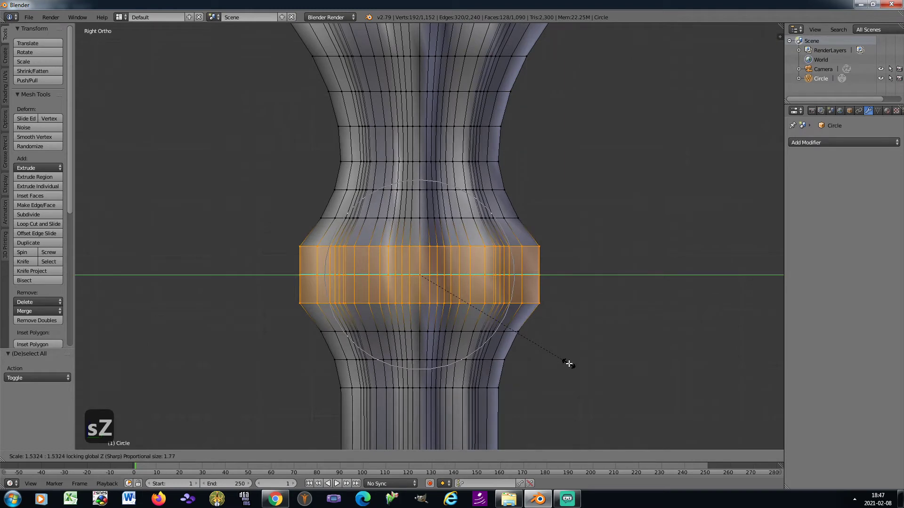
{"action": "scroll", "coordinate": [577, 364], "scroll_direction": "up", "scroll_amount": 1}
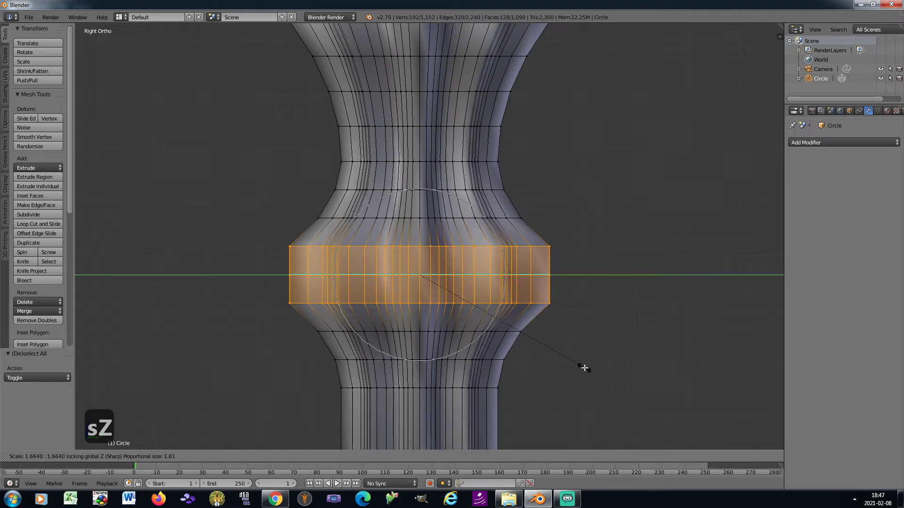
{"action": "left_click", "coordinate": [586, 367]}
{"action": "scroll", "coordinate": [588, 370], "scroll_direction": "down", "scroll_amount": 3}
{"action": "scroll", "coordinate": [527, 335], "scroll_direction": "up", "scroll_amount": 3}
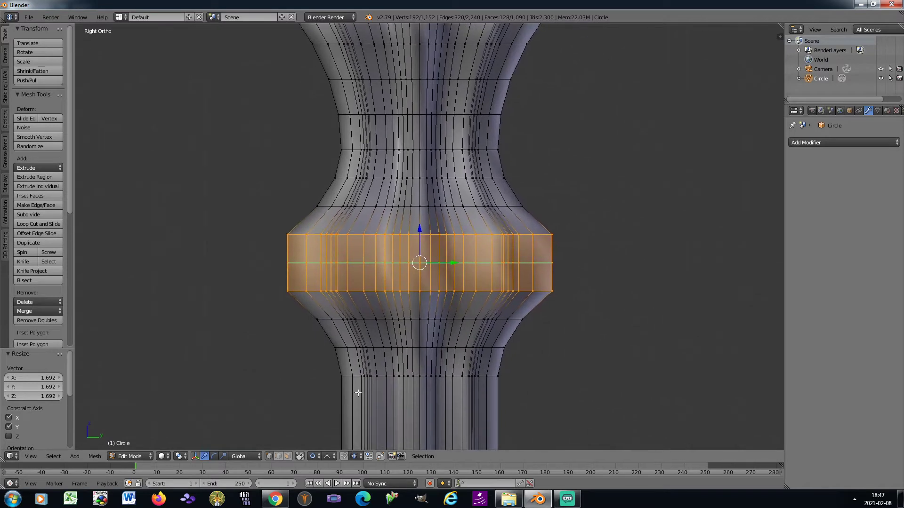
With proportional editing disabled, reshape the lower bulge's sharp middle loop with LoopTools Circle at 100% influence and scale it up by about 1.266
{"action": "left_click", "coordinate": [314, 456]}
{"action": "left_click", "coordinate": [332, 435]}
{"action": "key", "text": "a"}
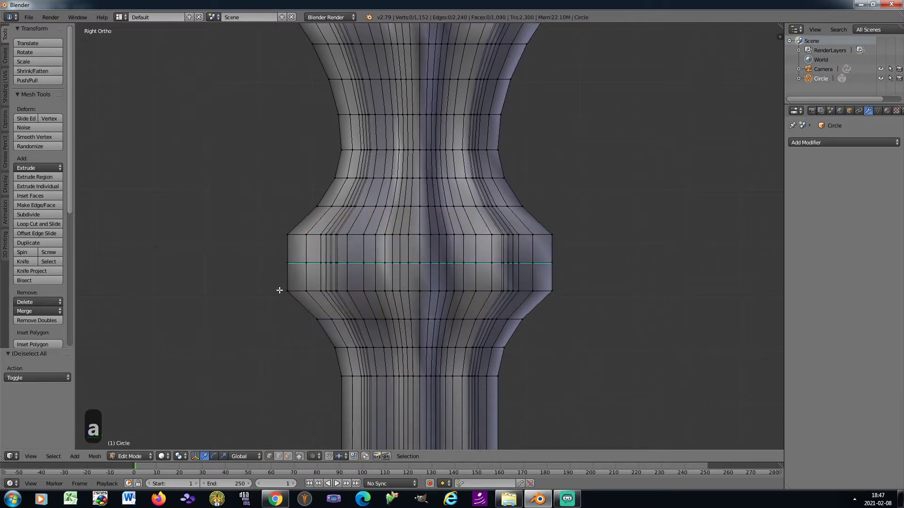
{"action": "key", "text": "b"}
{"action": "left_click_drag", "start_coordinate": [260, 258], "coordinate": [590, 273]}
{"action": "key", "text": "w"}
{"action": "mouse_move", "coordinate": [591, 154]}
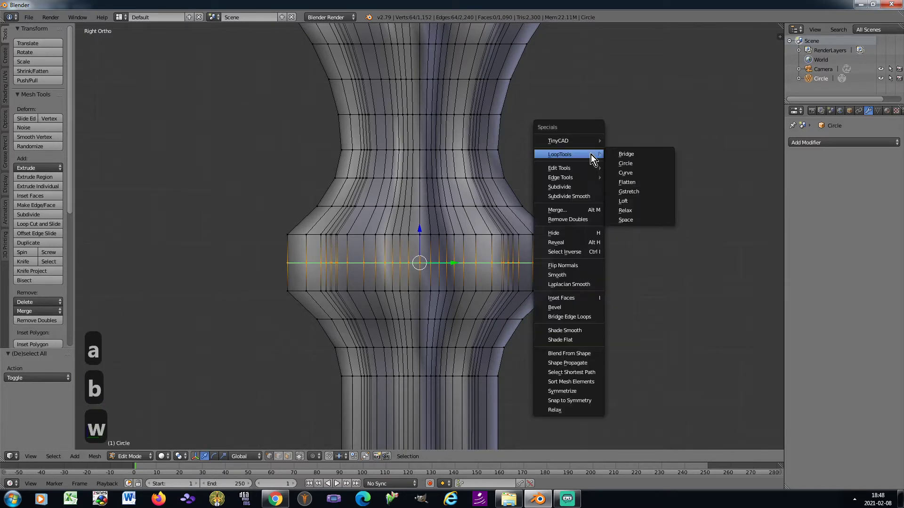
{"action": "left_click", "coordinate": [629, 165]}
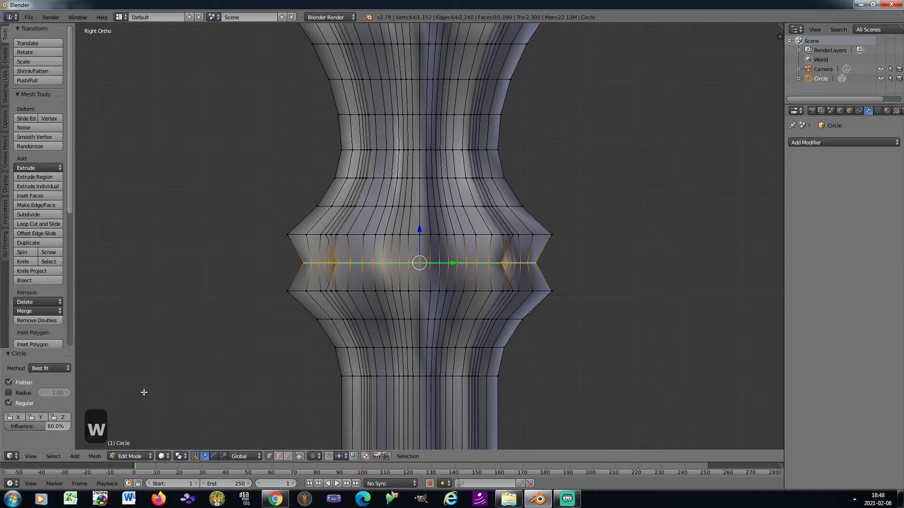
{"action": "left_click_drag", "start_coordinate": [32, 427], "coordinate": [72, 428]}
{"action": "key", "text": "s"}
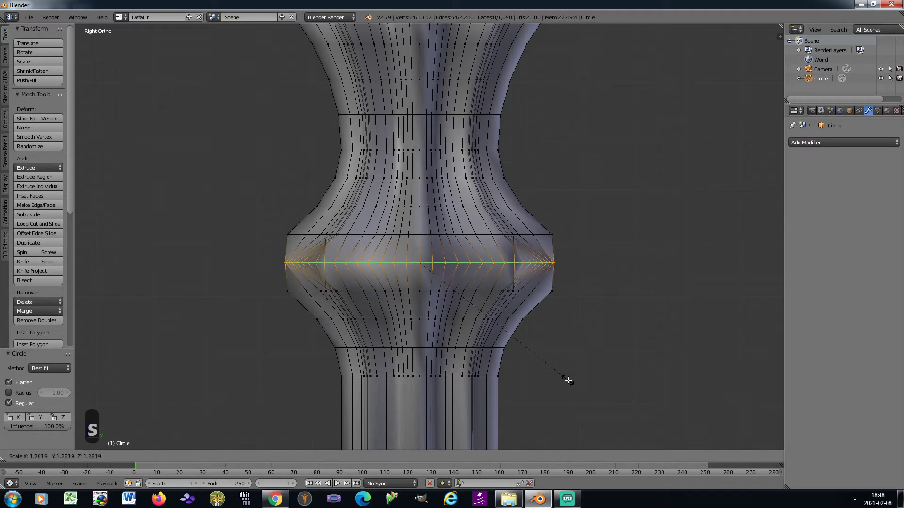
{"action": "left_click", "coordinate": [567, 379]}
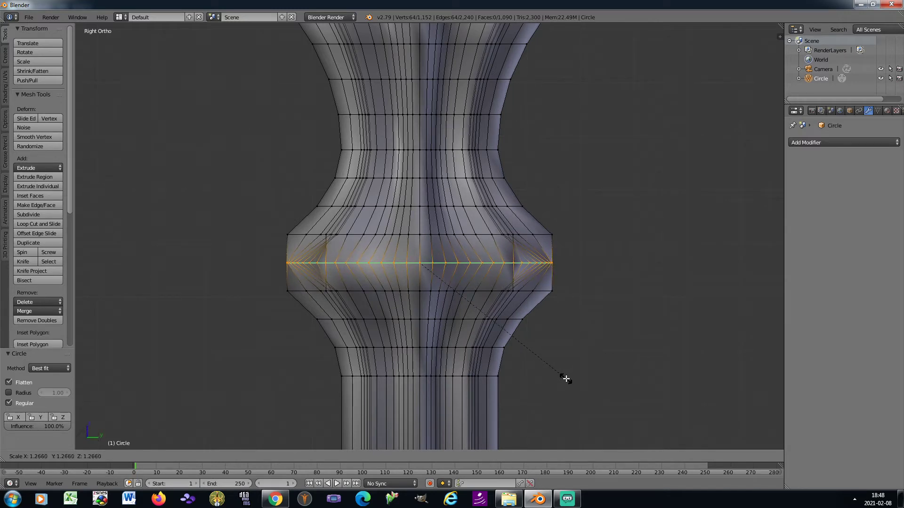
Round the two loops directly above and below the sharp loop with LoopTools Circle at 80% influence
{"action": "key", "text": "a"}
{"action": "key", "text": "b"}
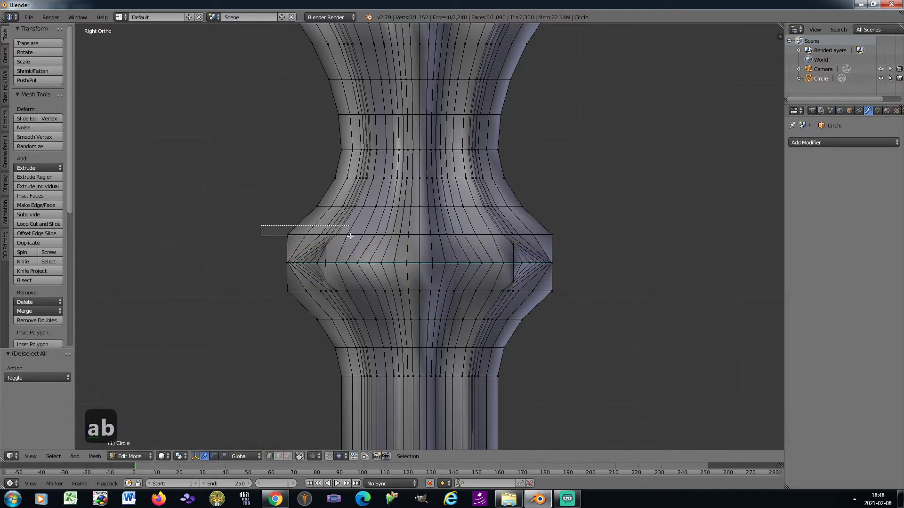
{"action": "left_click_drag", "start_coordinate": [262, 225], "coordinate": [571, 247]}
{"action": "key", "text": "b"}
{"action": "left_click_drag", "start_coordinate": [560, 284], "coordinate": [272, 296]}
{"action": "key", "text": "w"}
{"action": "mouse_move", "coordinate": [199, 175]}
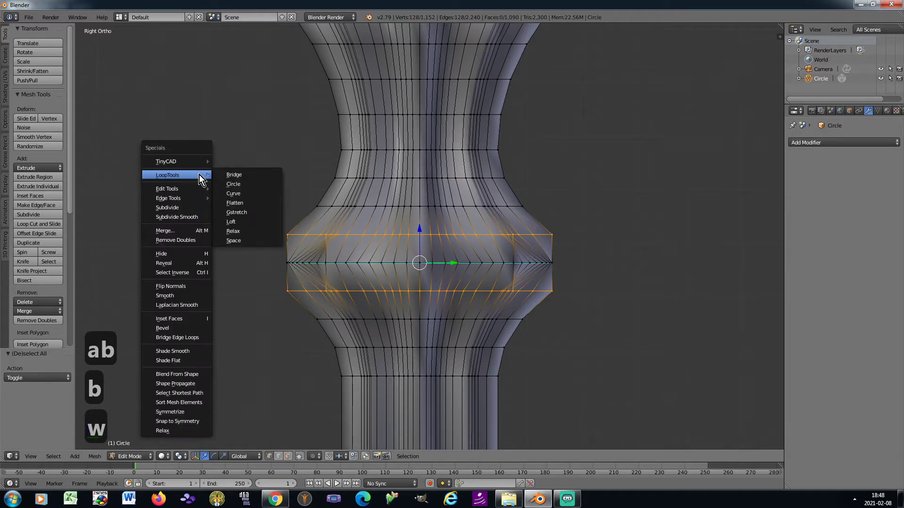
{"action": "left_click", "coordinate": [230, 184]}
{"action": "left_click", "coordinate": [47, 426]}
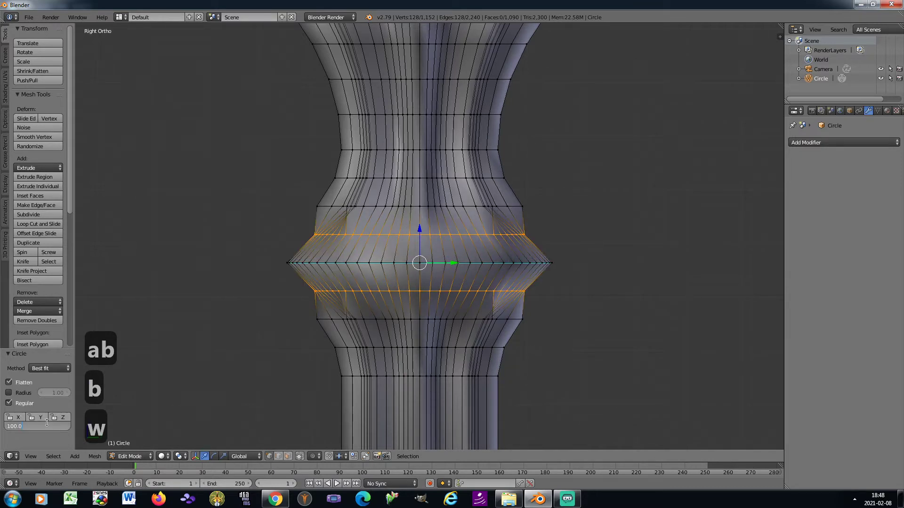
{"action": "type", "text": "80"}
{"action": "key", "text": "Return"}
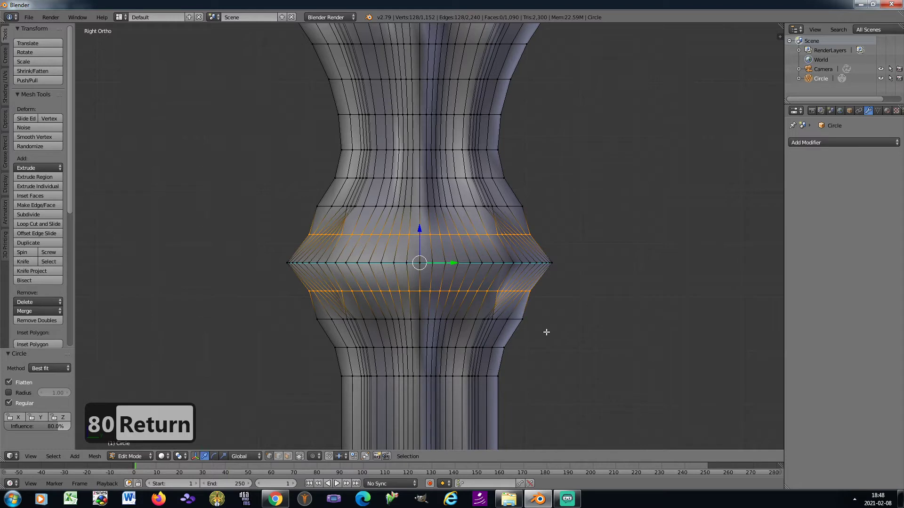
Scale up the two loops directly above and below the sharp loop in X and Y to nearly the sharp loop's width
{"action": "key", "text": "s"}
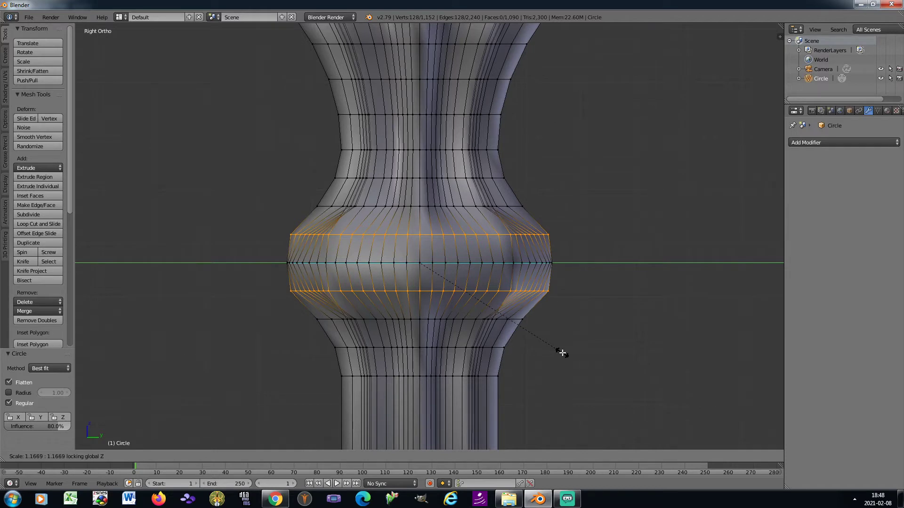
{"action": "left_click", "coordinate": [560, 352]}
{"action": "key", "text": "a"}
Round the second loops above and below the sharp loop with LoopTools Circle at 60% influence
{"action": "key", "text": "b"}
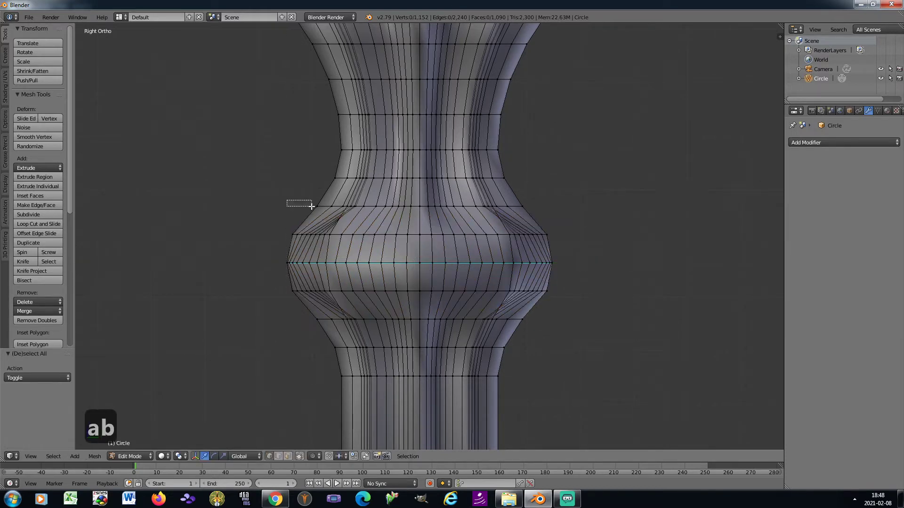
{"action": "left_click_drag", "start_coordinate": [288, 199], "coordinate": [549, 220]}
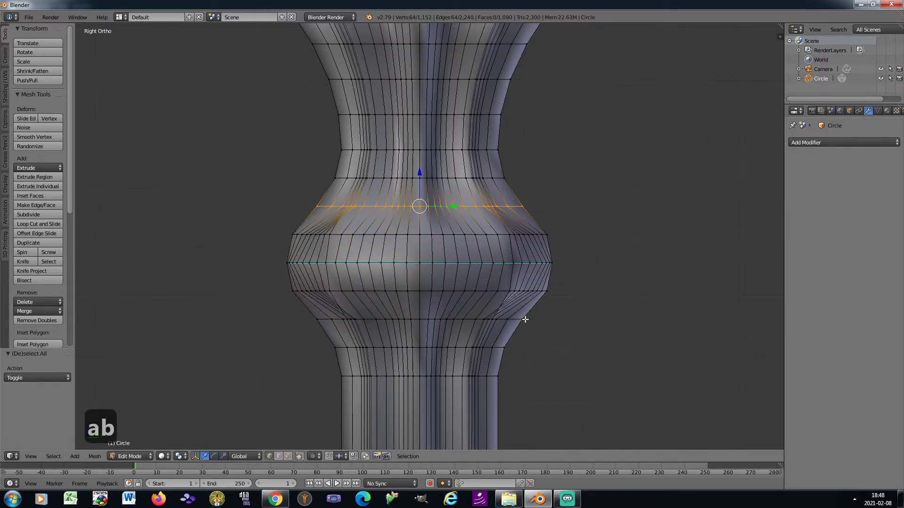
{"action": "key", "text": "b"}
{"action": "left_click_drag", "start_coordinate": [533, 309], "coordinate": [292, 333]}
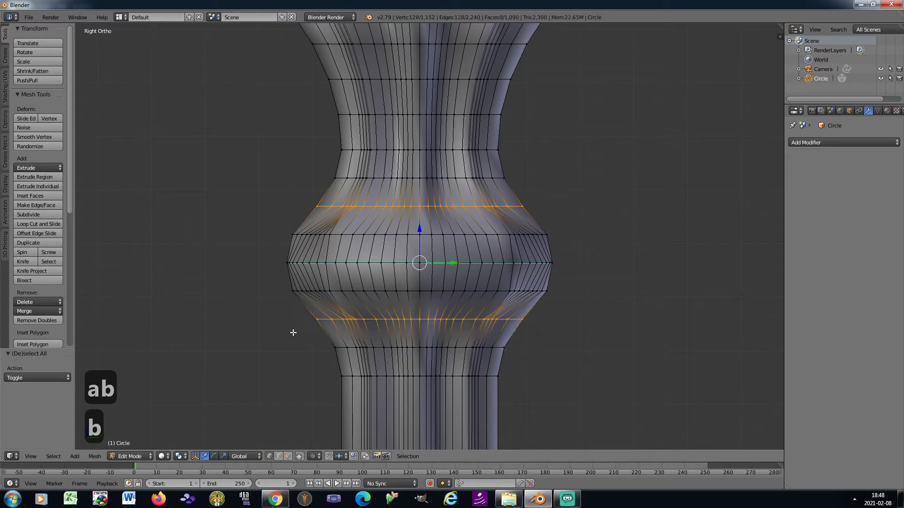
{"action": "key", "text": "w"}
{"action": "mouse_move", "coordinate": [611, 160]}
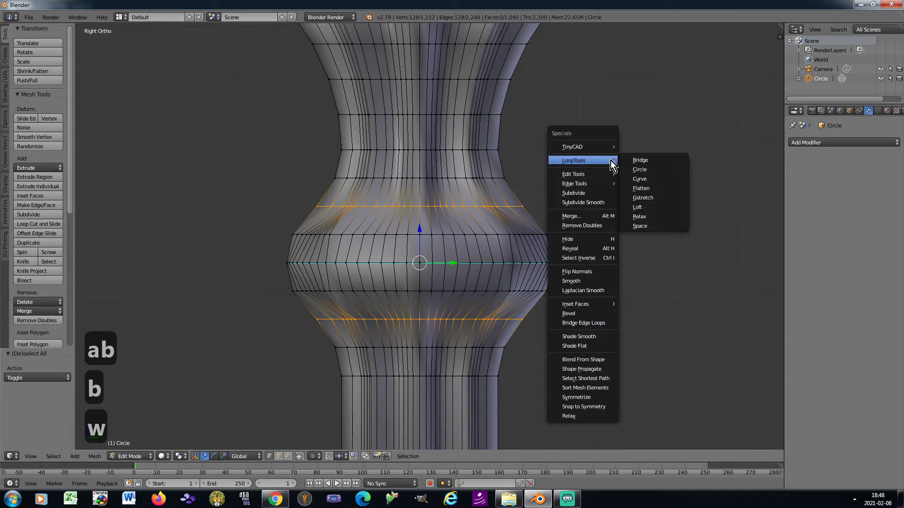
{"action": "left_click", "coordinate": [639, 170]}
{"action": "left_click", "coordinate": [36, 426]}
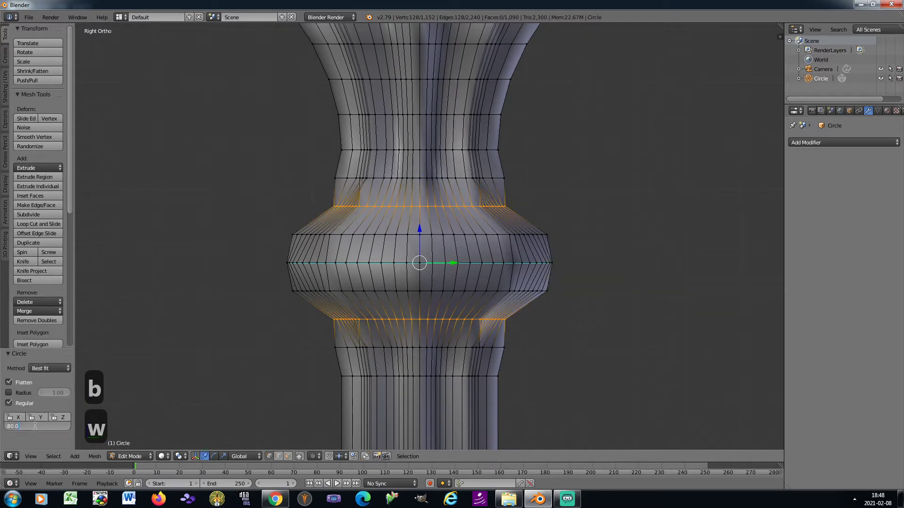
{"action": "type", "text": "60"}
{"action": "key", "text": "Return"}
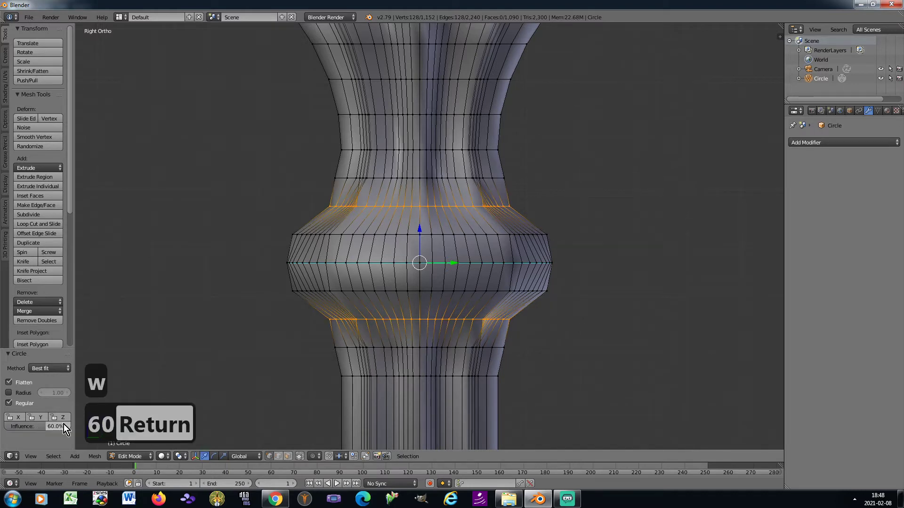
Scale the two 60% rounded loops by about 1.149 in X and Y only
{"action": "key", "text": "s"}
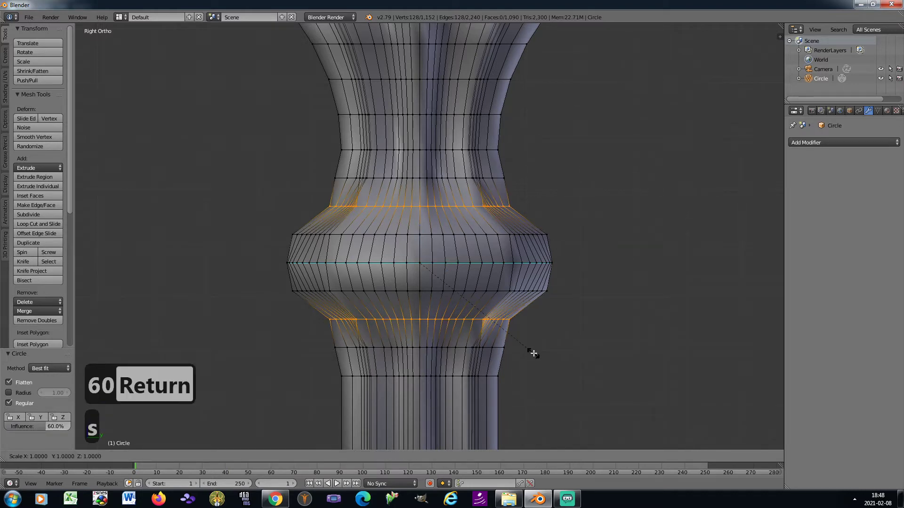
{"action": "key", "text": "shift+z"}
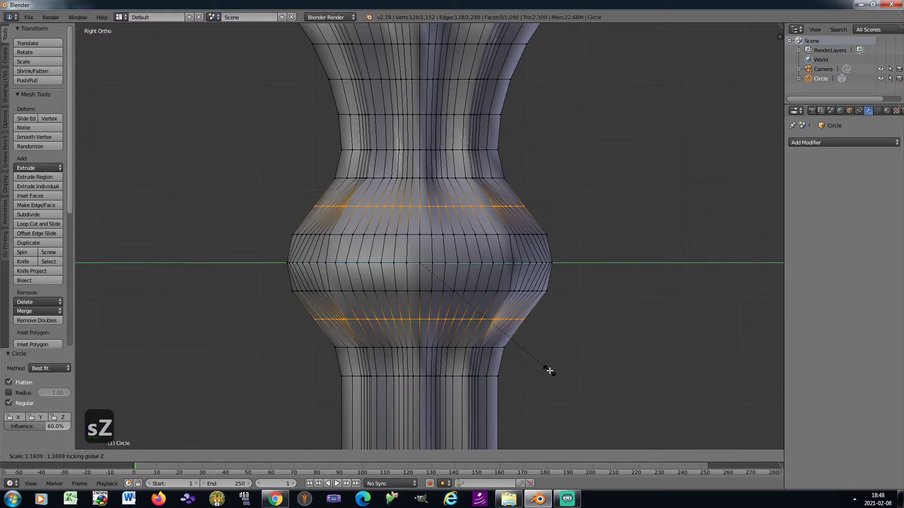
{"action": "left_click", "coordinate": [548, 371]}
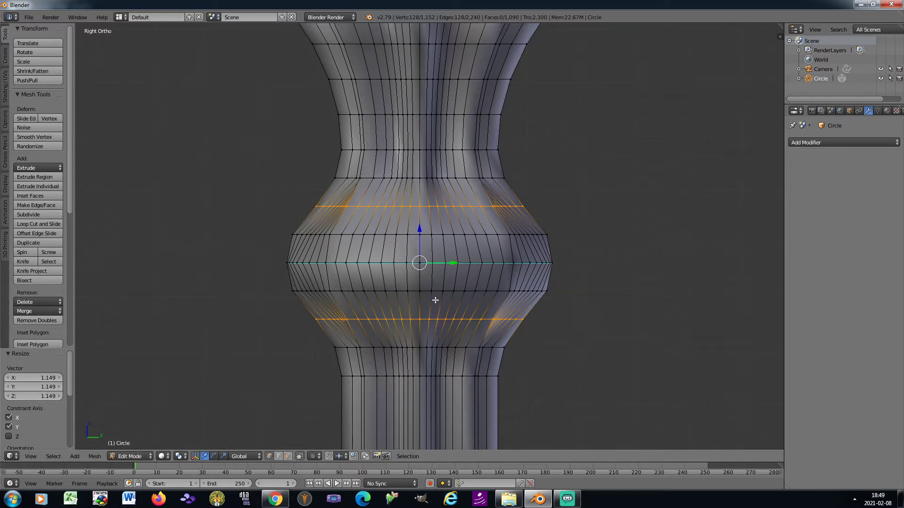
Knife-cut a diamond centred on the sharp loop, reaching the second loops above and below and four vertices to each side
{"action": "scroll", "coordinate": [395, 284], "scroll_direction": "up", "scroll_amount": 3}
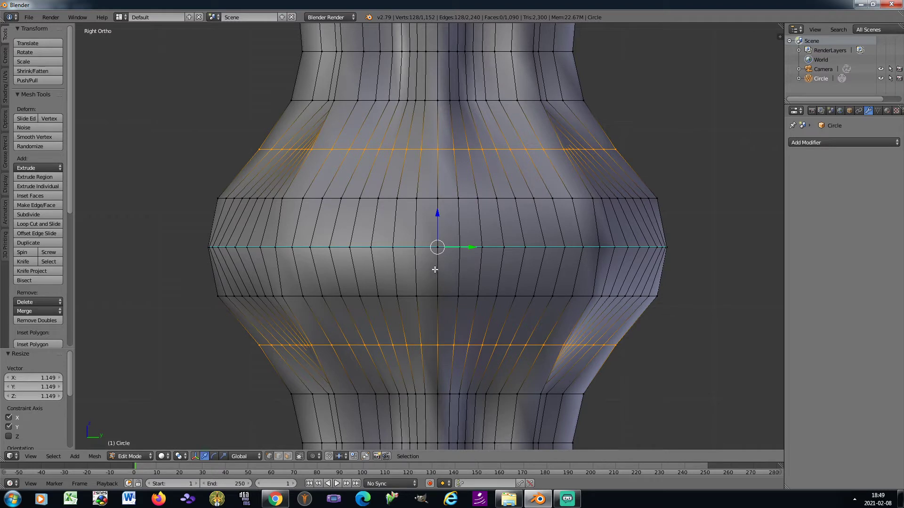
{"action": "key", "text": "k"}
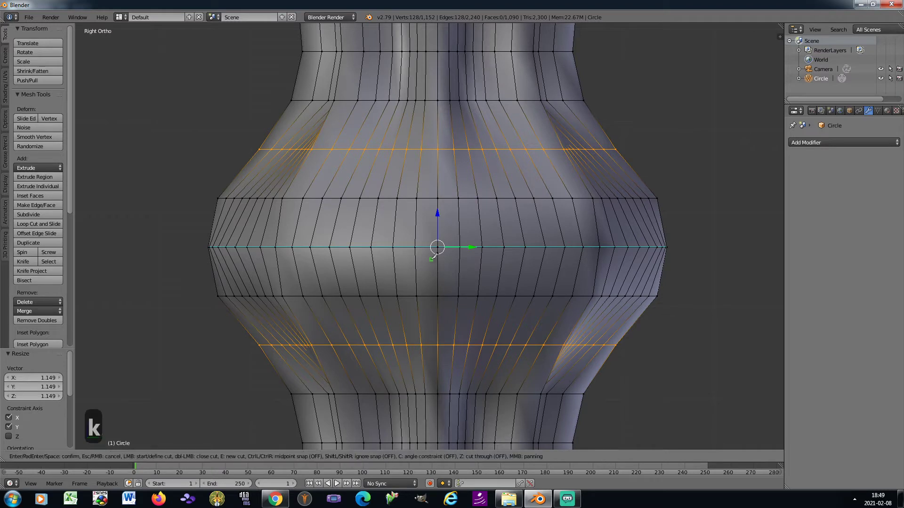
{"action": "left_click", "coordinate": [438, 149]}
{"action": "left_click", "coordinate": [350, 248]}
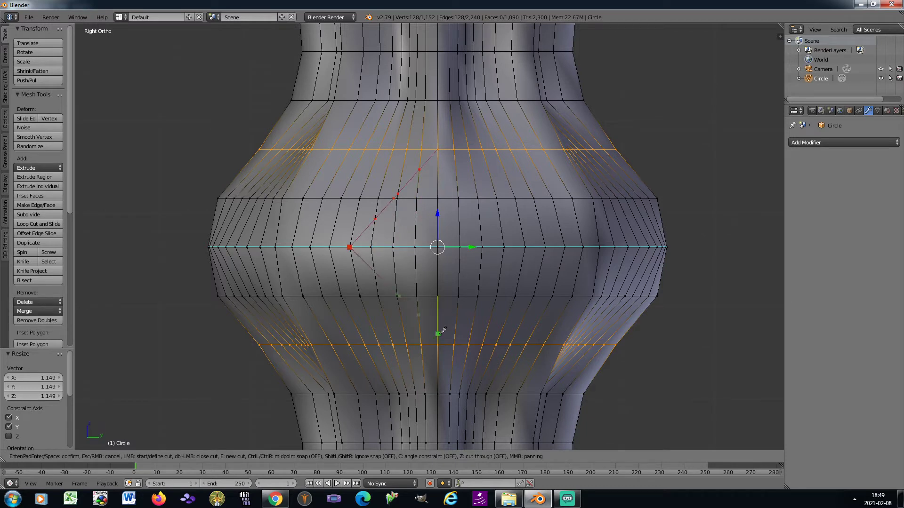
{"action": "left_click", "coordinate": [437, 345]}
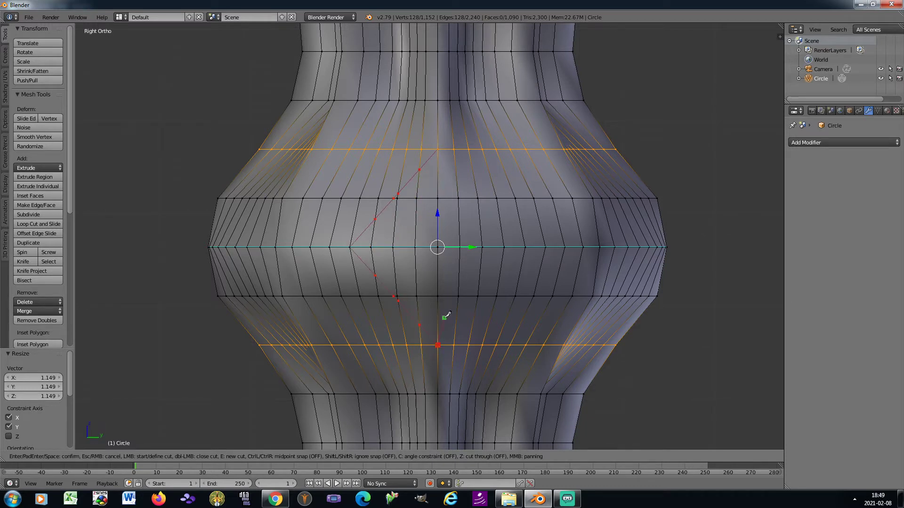
{"action": "left_click", "coordinate": [525, 247]}
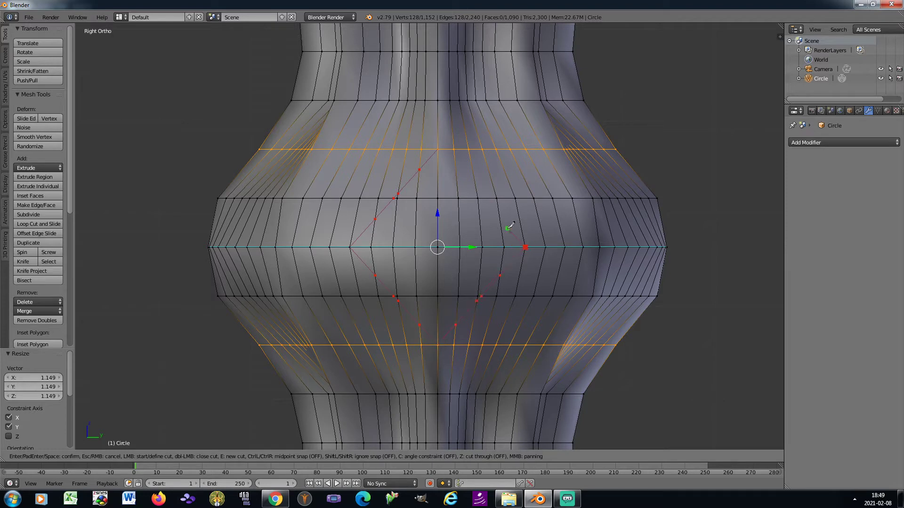
{"action": "left_click", "coordinate": [438, 149]}
{"action": "key", "text": "Return"}
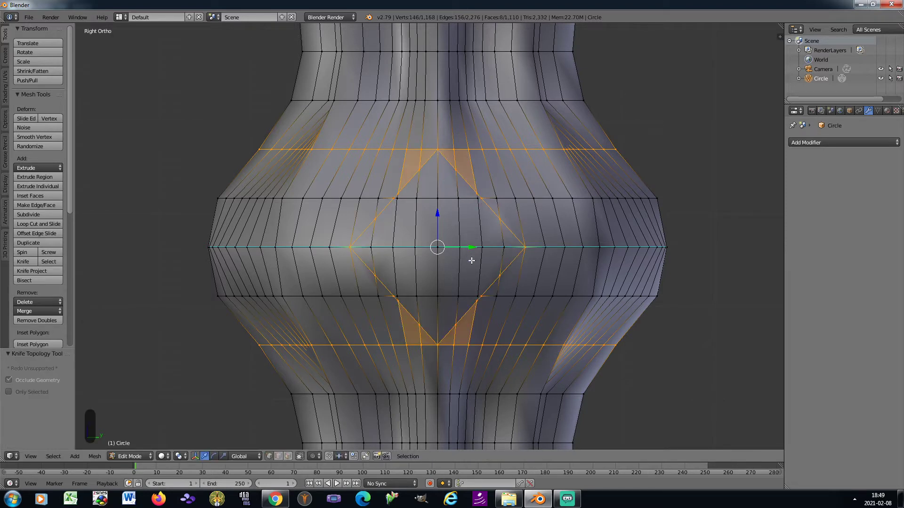
{"action": "key", "text": "a"}
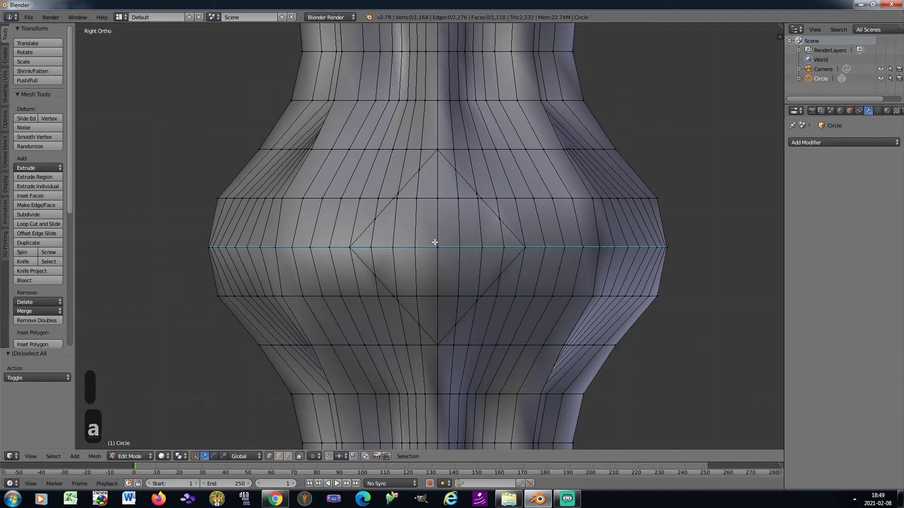
Knife-cut a second matching diamond on the neighbouring part of the lower bulge, sharing a side corner with the first diamond
{"action": "key", "text": "KP_6"}
{"action": "scroll", "coordinate": [435, 242], "scroll_direction": "down", "scroll_amount": 6}
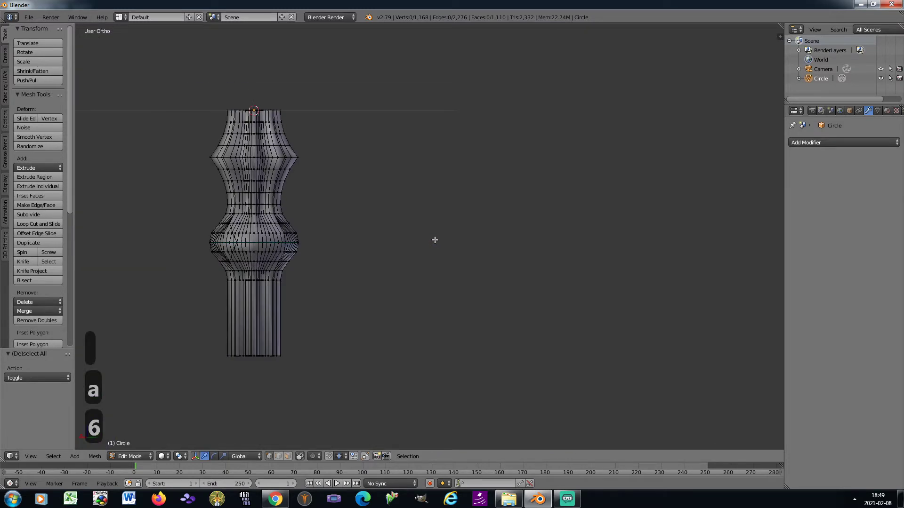
{"action": "scroll", "coordinate": [192, 270], "scroll_direction": "up", "scroll_amount": 6}
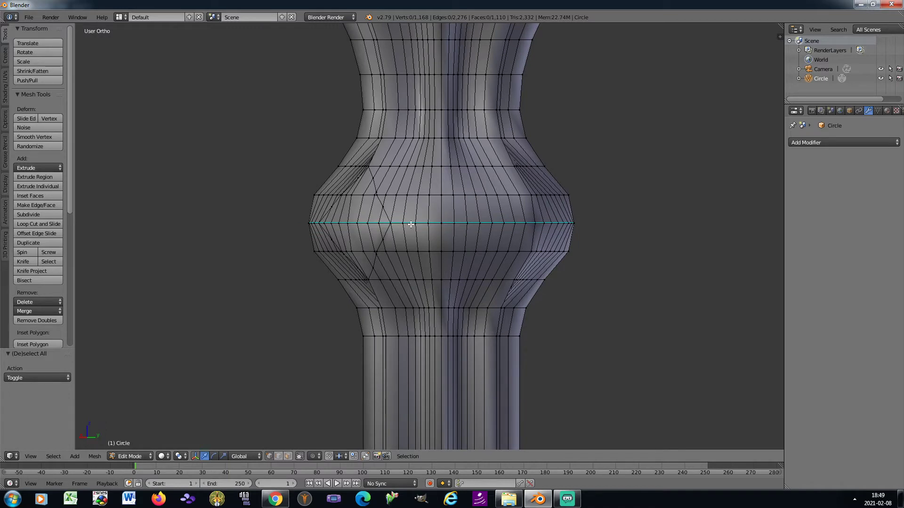
{"action": "middle_click_drag", "start_coordinate": [438, 199], "coordinate": [421, 245], "text": "shift"}
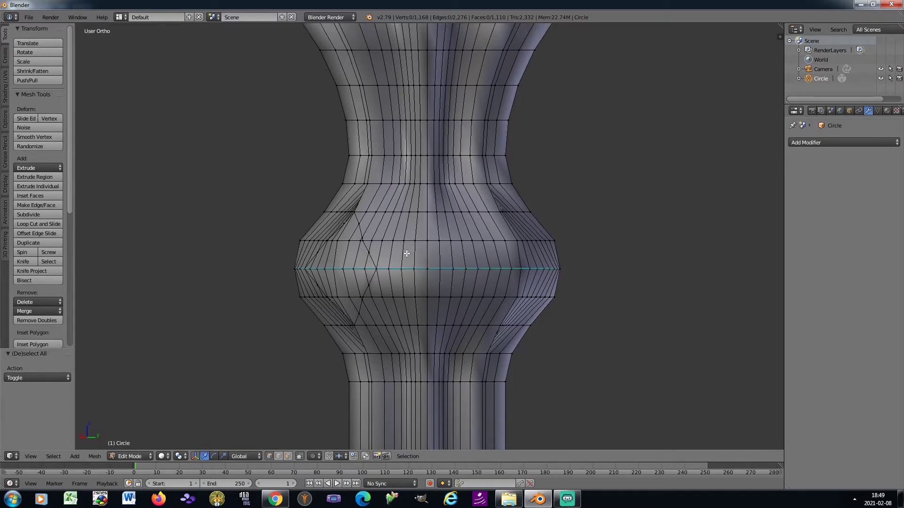
{"action": "scroll", "coordinate": [406, 253], "scroll_direction": "up", "scroll_amount": 2}
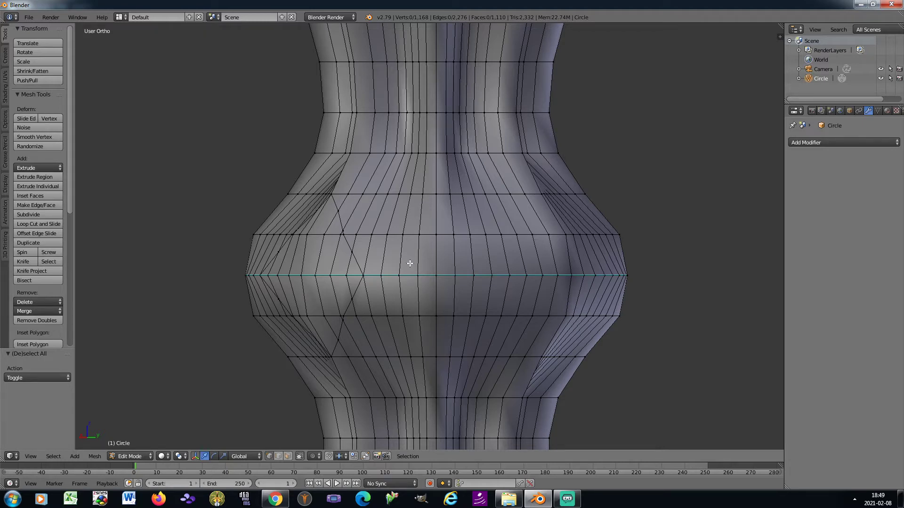
{"action": "scroll", "coordinate": [409, 264], "scroll_direction": "up", "scroll_amount": 1}
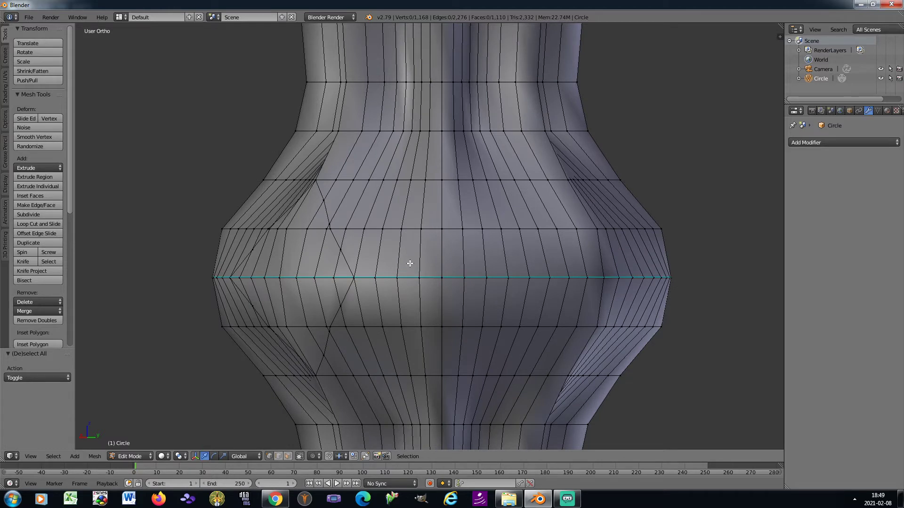
{"action": "scroll", "coordinate": [410, 263], "scroll_direction": "up", "scroll_amount": 1}
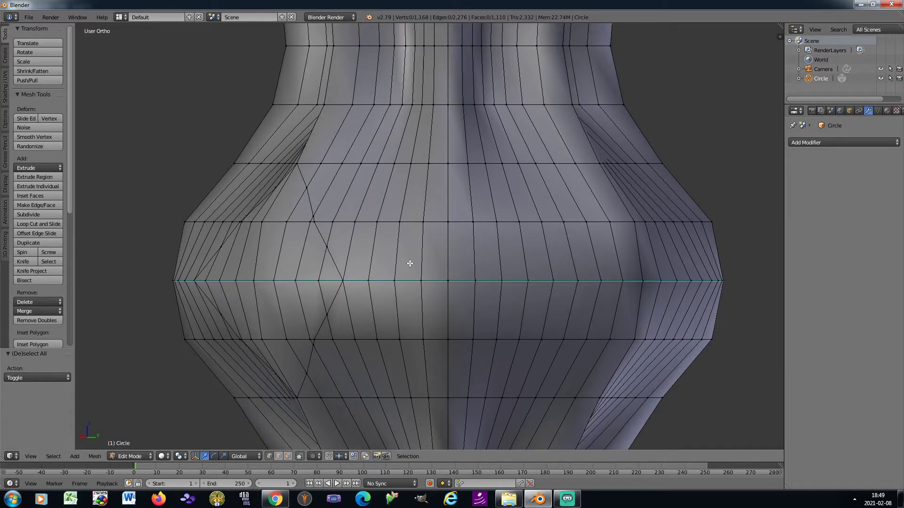
{"action": "key", "text": "k"}
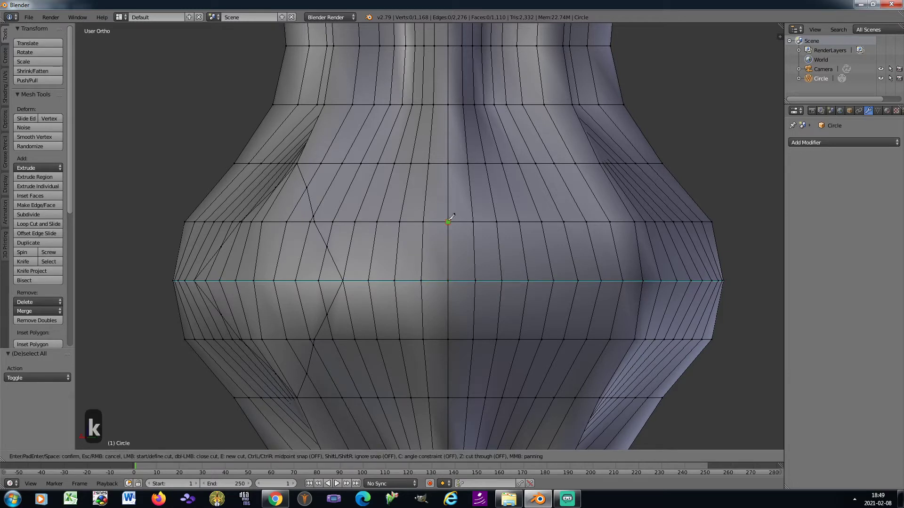
{"action": "left_click", "coordinate": [448, 164]}
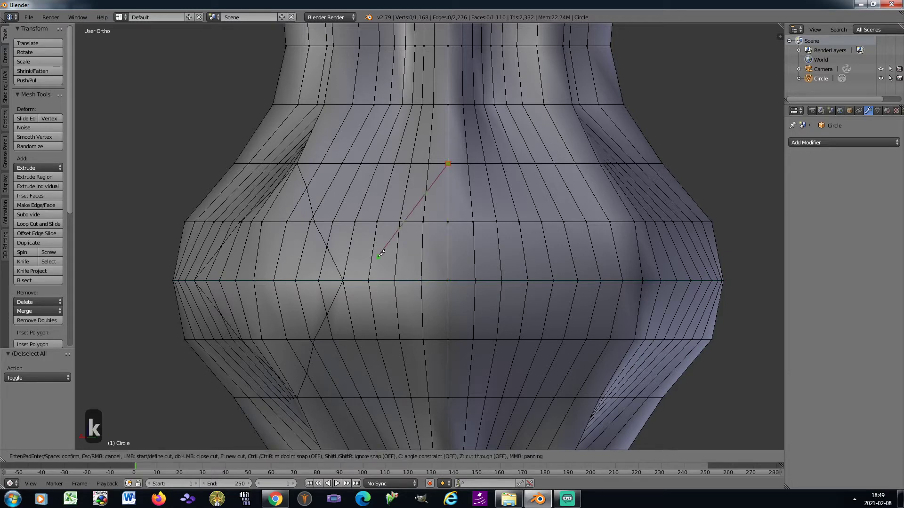
{"action": "left_click", "coordinate": [343, 281]}
{"action": "left_click", "coordinate": [448, 398]}
{"action": "left_click", "coordinate": [554, 281]}
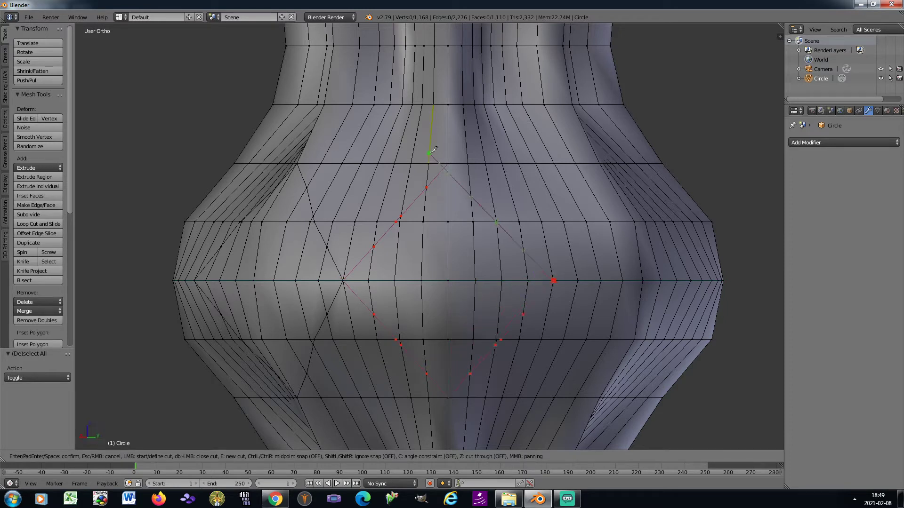
{"action": "left_click", "coordinate": [448, 164]}
{"action": "key", "text": "Return"}
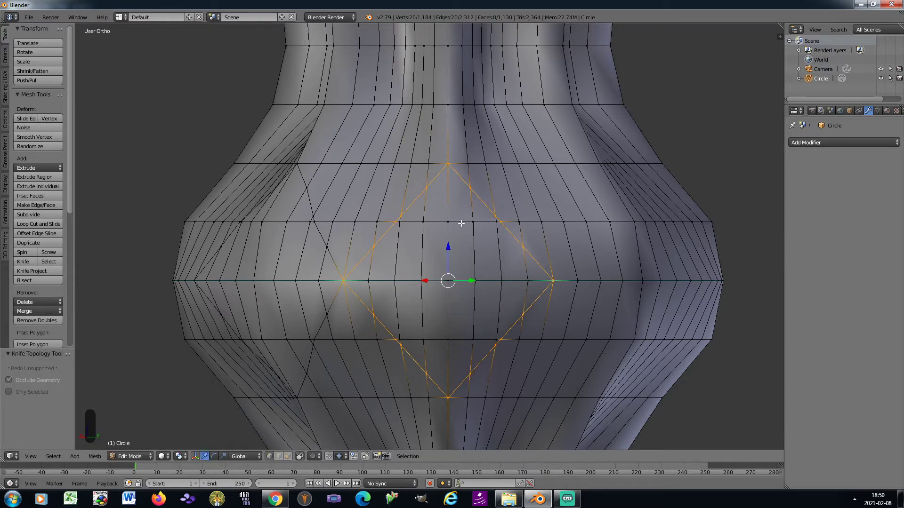
Knife-cut a third matching diamond around the lower bulge, starting its side corner where the second diamond ends
{"action": "key", "text": "KP_6"}
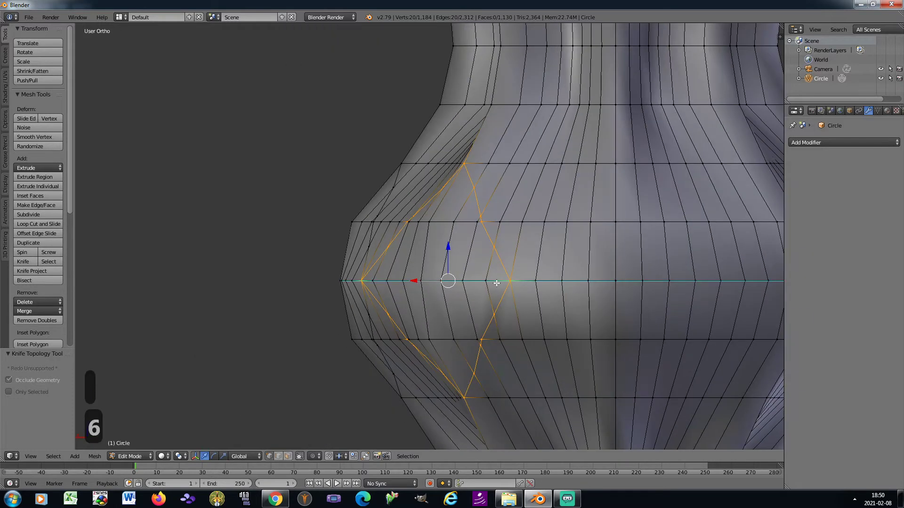
{"action": "key", "text": "KP_6"}
{"action": "key", "text": "KP_6"}
{"action": "key", "text": "KP_6"}
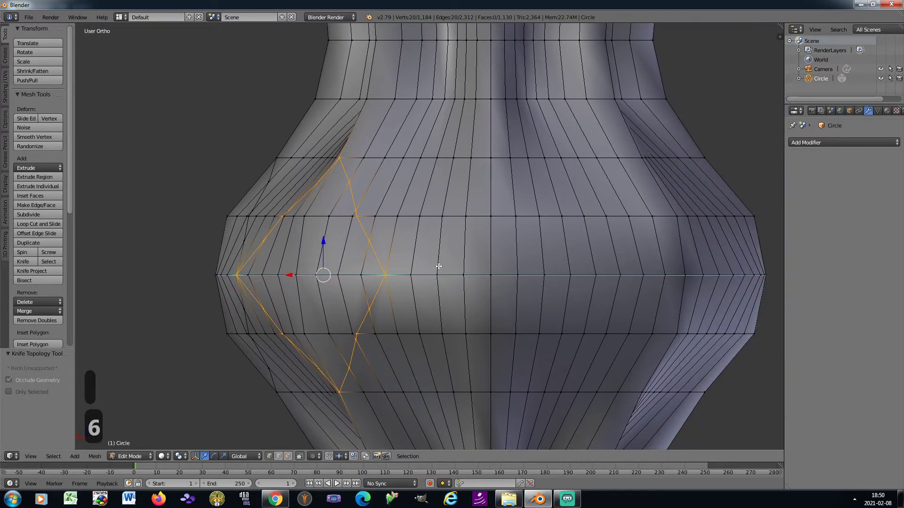
{"action": "key", "text": "k"}
{"action": "left_click", "coordinate": [491, 157]}
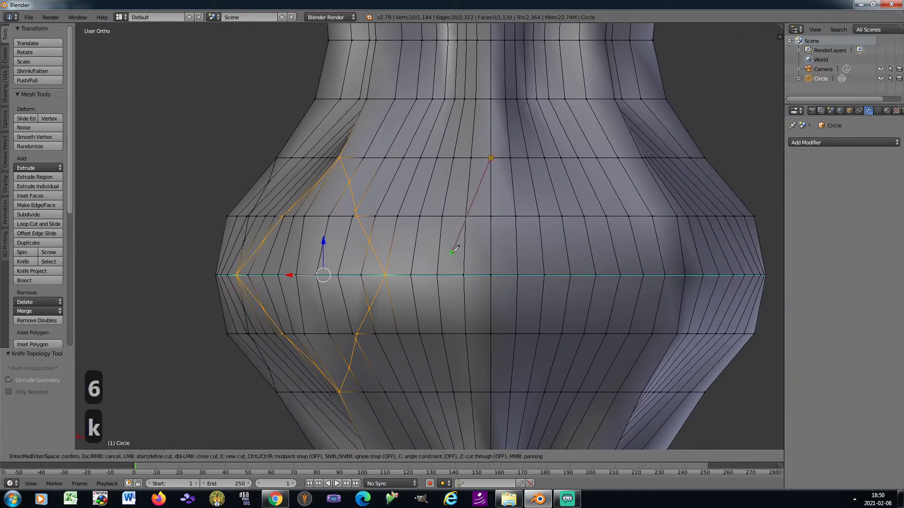
{"action": "left_click", "coordinate": [386, 275]}
{"action": "left_click", "coordinate": [491, 392]}
{"action": "left_click", "coordinate": [595, 275]}
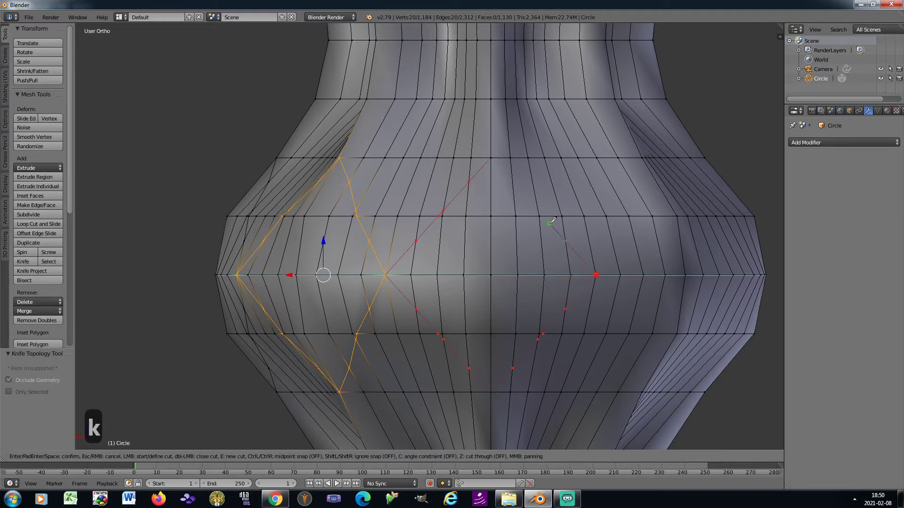
{"action": "left_click", "coordinate": [491, 158]}
{"action": "key", "text": "Return"}
Knife-cut a fourth matching diamond around the lower bulge, starting its side corner where the third diamond ends
{"action": "key", "text": "KP_6"}
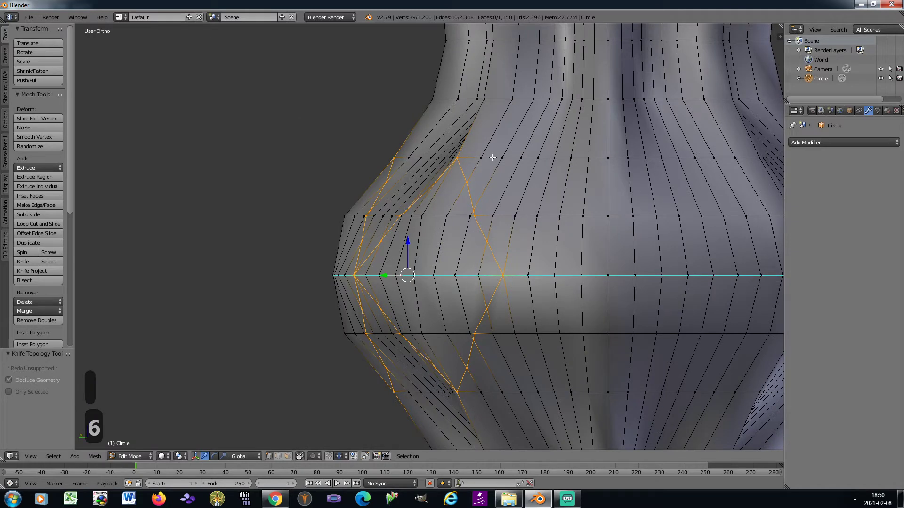
{"action": "key", "text": "KP_6"}
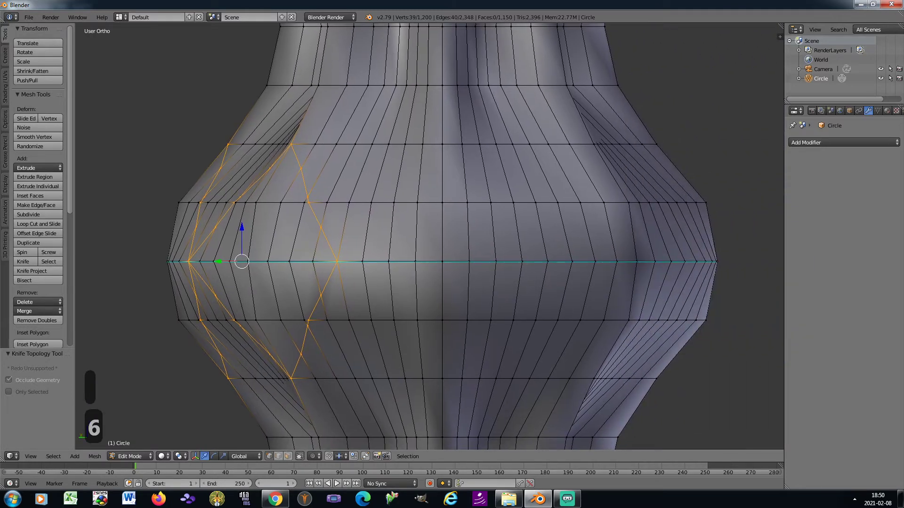
{"action": "key", "text": "k"}
{"action": "left_click", "coordinate": [337, 261]}
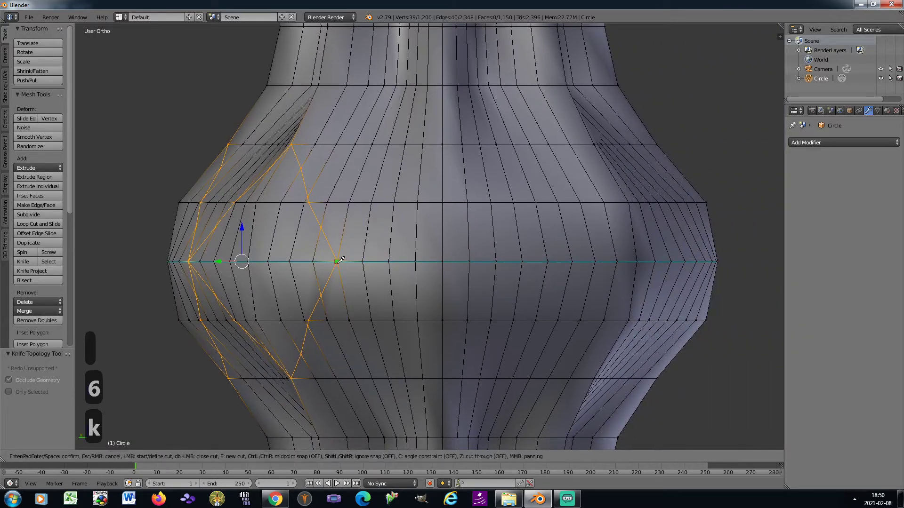
{"action": "left_click", "coordinate": [442, 144]}
{"action": "left_click", "coordinate": [548, 262]}
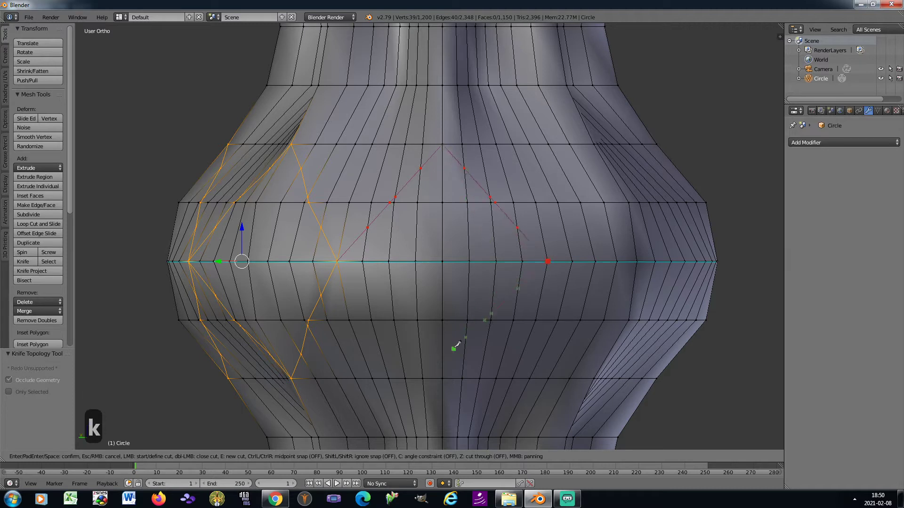
{"action": "left_click", "coordinate": [442, 379]}
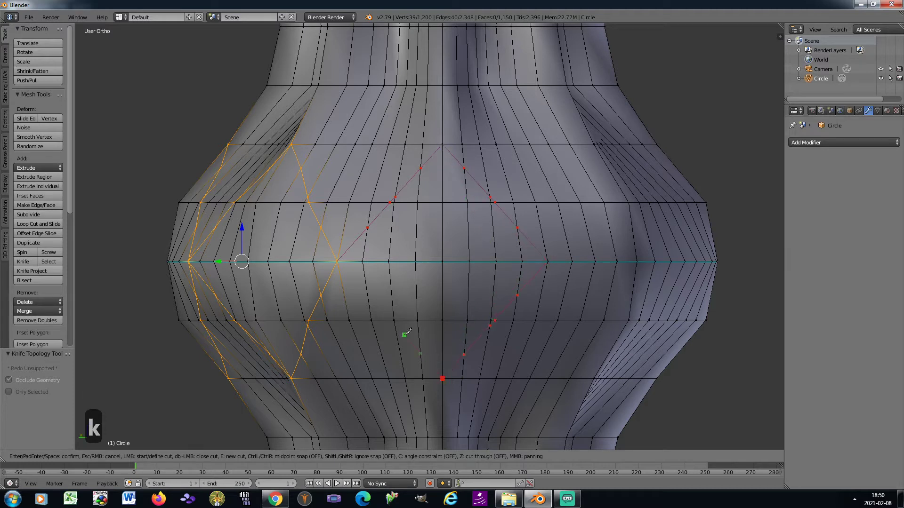
{"action": "left_click", "coordinate": [337, 262]}
{"action": "key", "text": "Return"}
Knife-cut a fifth matching diamond around the lower bulge, sharing a side corner with the fourth diamond
{"action": "key", "text": "KP_6"}
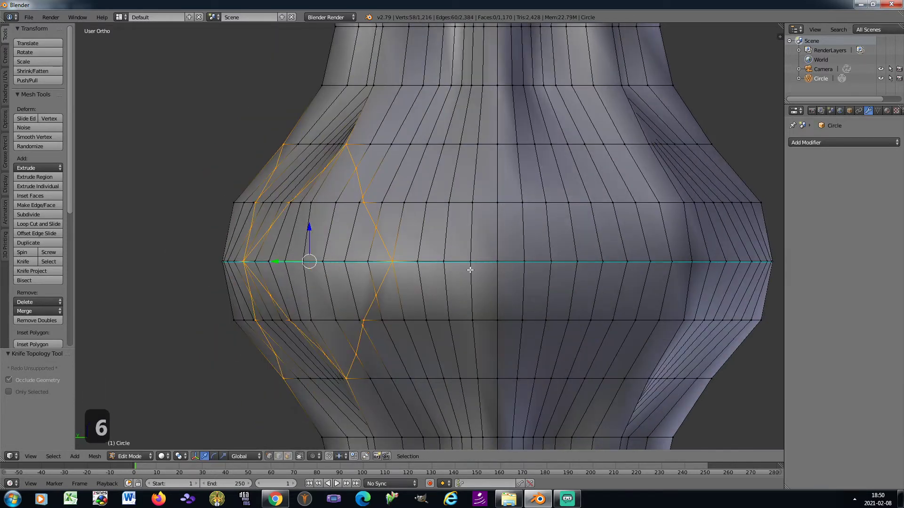
{"action": "key", "text": "k"}
{"action": "left_click", "coordinate": [392, 261]}
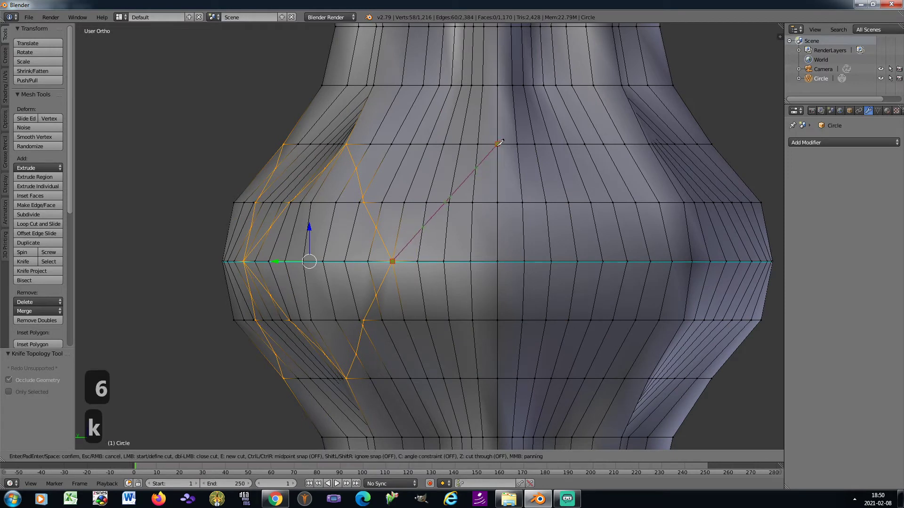
{"action": "left_click", "coordinate": [498, 144]}
{"action": "left_click", "coordinate": [603, 261]}
{"action": "left_click", "coordinate": [498, 378]}
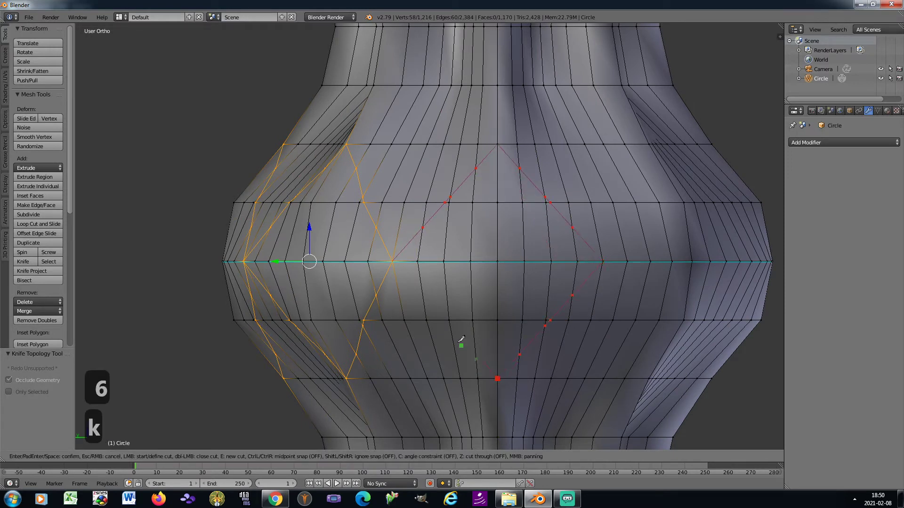
{"action": "left_click", "coordinate": [394, 262]}
{"action": "key", "text": "space"}
Knife-cut a sixth matching diamond on the bulge, adjoining the fifth at its side corner on the sharp loop
{"action": "key", "text": "KP_6"}
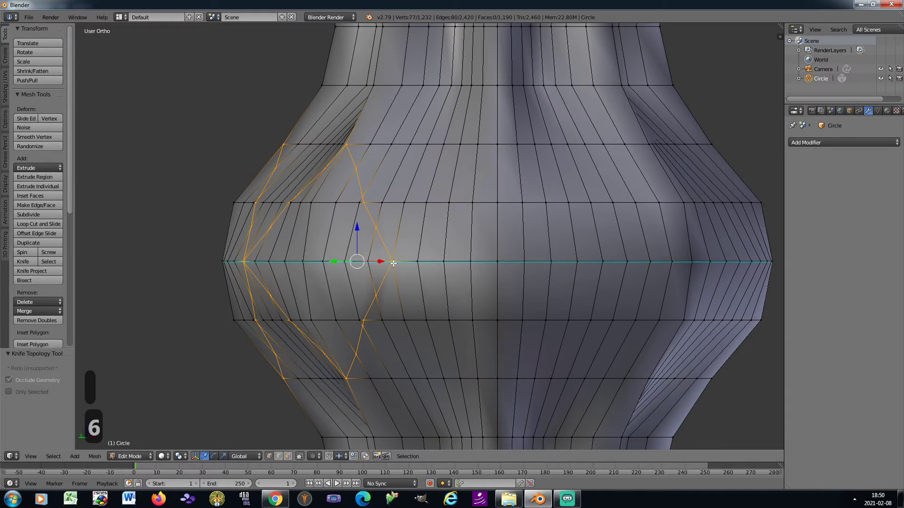
{"action": "key", "text": "k"}
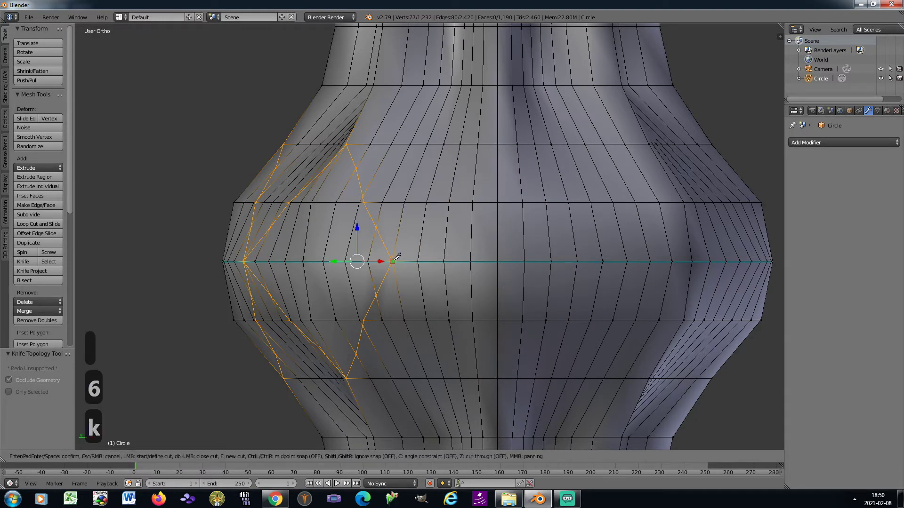
{"action": "left_click", "coordinate": [398, 256]}
{"action": "left_click", "coordinate": [498, 145]}
{"action": "left_click", "coordinate": [603, 261]}
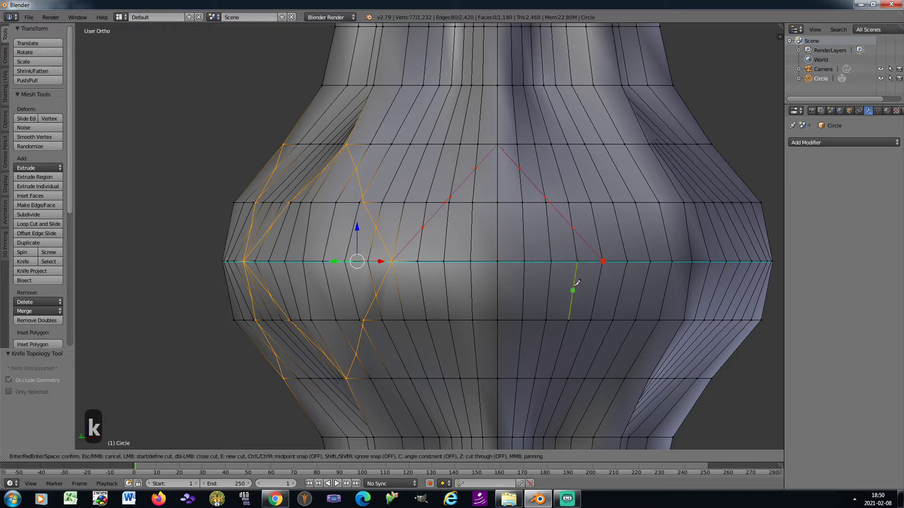
{"action": "left_click", "coordinate": [497, 379]}
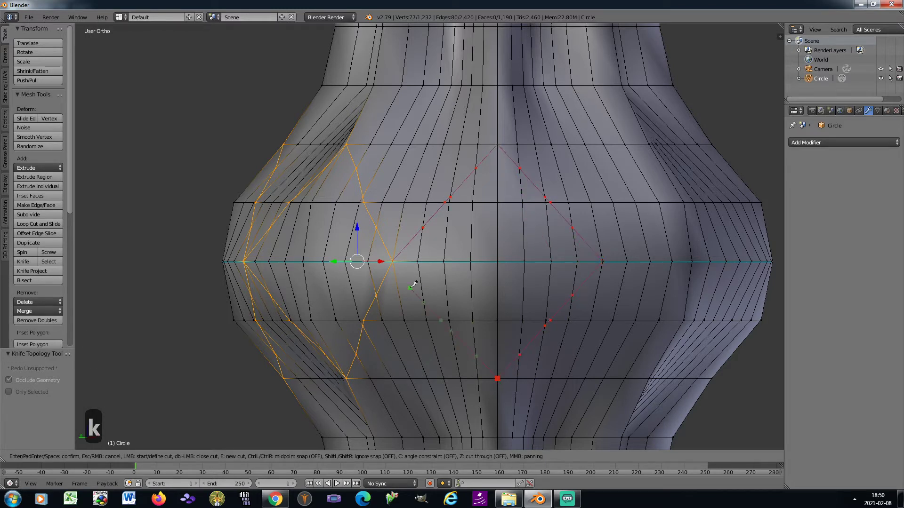
{"action": "left_click", "coordinate": [398, 259]}
{"action": "key", "text": "Return"}
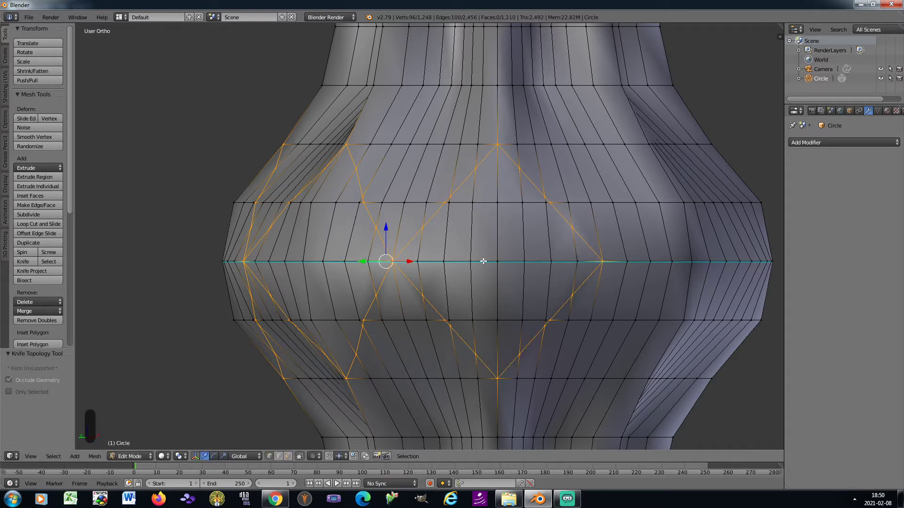
Knife-cut a seventh matching diamond on the bulge, continuing from the sixth diamond's side corner
{"action": "key", "text": "KP_6"}
{"action": "key", "text": "k"}
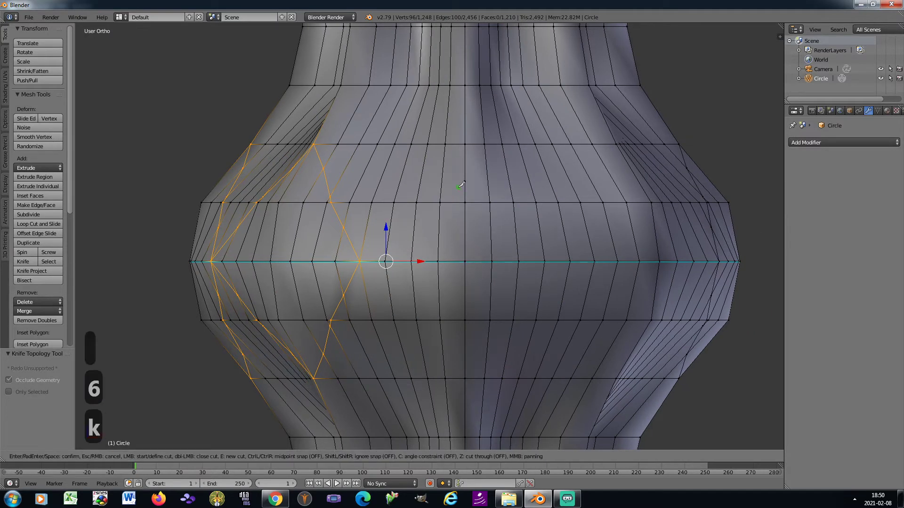
{"action": "left_click", "coordinate": [465, 144]}
{"action": "left_click", "coordinate": [359, 261]}
{"action": "left_click", "coordinate": [465, 379]}
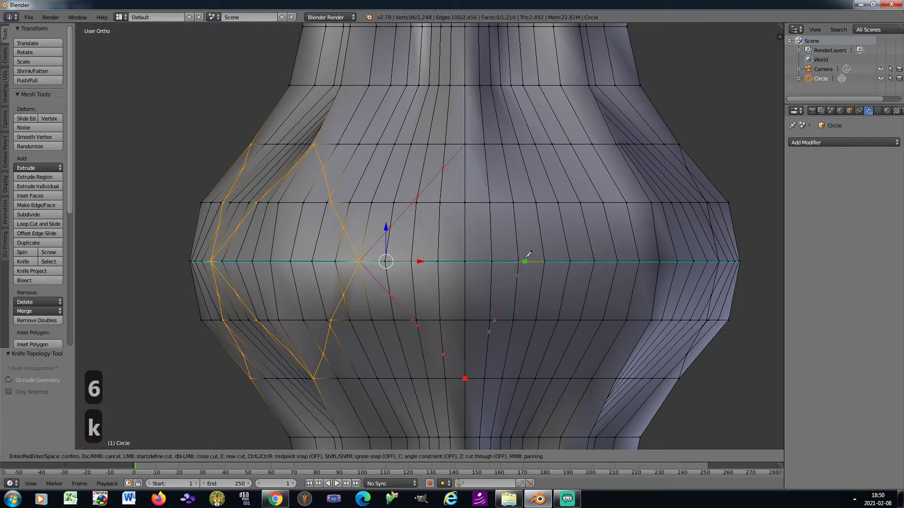
{"action": "left_click", "coordinate": [569, 261]}
{"action": "left_click", "coordinate": [466, 145]}
{"action": "key", "text": "Return"}
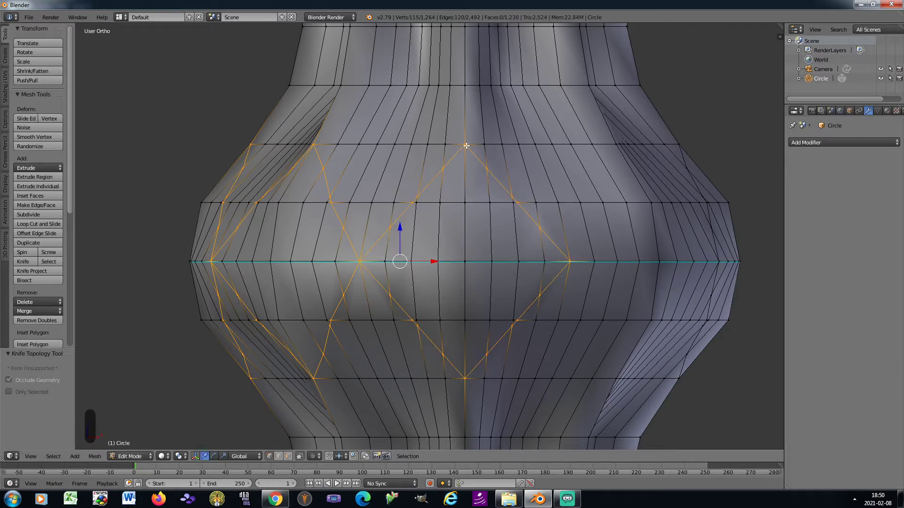
Knife-cut the eighth diamond in the remaining gap between the seventh and first diamonds, closing the band around the bulge
{"action": "key", "text": "KP_6"}
{"action": "key", "text": "k"}
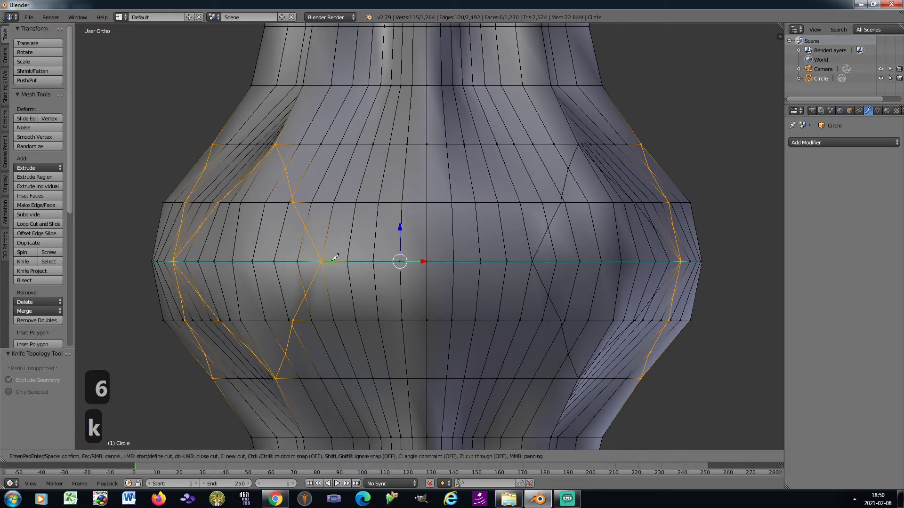
{"action": "left_click", "coordinate": [321, 261]}
{"action": "left_click", "coordinate": [426, 145]}
{"action": "left_click", "coordinate": [532, 261]}
{"action": "left_click", "coordinate": [427, 378]}
{"action": "left_click", "coordinate": [322, 262]}
{"action": "key", "text": "Return"}
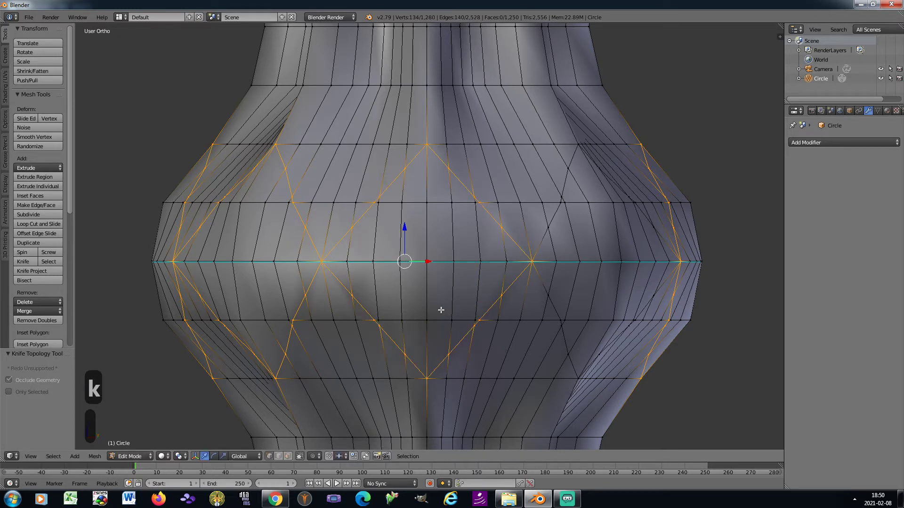
Clear the selection and circle-select all faces inside the front diamond in face select mode
{"action": "key", "text": "a"}
{"action": "key", "text": "a"}
{"action": "key", "text": "a"}
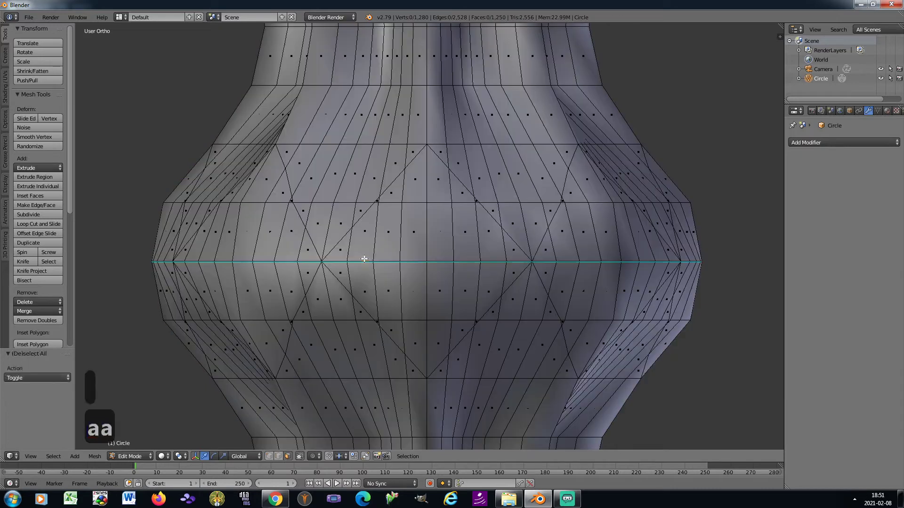
{"action": "key", "text": "c"}
{"action": "mouse_move", "coordinate": [358, 259]}
{"action": "left_mouse_down"}
{"action": "mouse_move", "coordinate": [513, 264]}
{"action": "mouse_move", "coordinate": [464, 228]}
{"action": "mouse_move", "coordinate": [464, 212]}
{"action": "mouse_move", "coordinate": [412, 181]}
{"action": "mouse_move", "coordinate": [394, 208]}
{"action": "mouse_move", "coordinate": [387, 309]}
{"action": "mouse_move", "coordinate": [466, 311]}
{"action": "left_mouse_up"}
{"action": "right_click", "coordinate": [464, 310]}
Skip one diamond around the bulge and add all faces of the following diamond to the selection
{"action": "key", "text": "KP_6"}
{"action": "key", "text": "KP_6"}
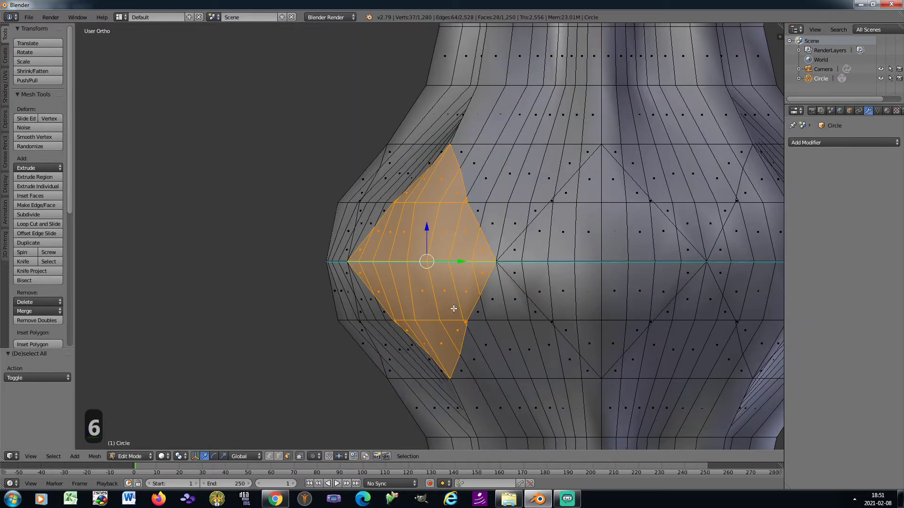
{"action": "middle_click_drag", "start_coordinate": [656, 299], "coordinate": [487, 269], "text": "shift"}
{"action": "key", "text": "c"}
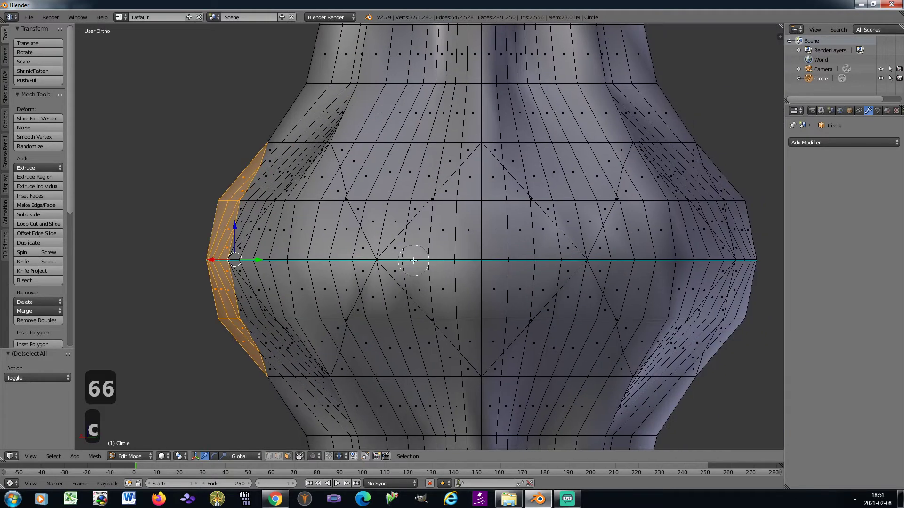
{"action": "mouse_move", "coordinate": [414, 260]}
{"action": "left_mouse_down"}
{"action": "mouse_move", "coordinate": [557, 263]}
{"action": "mouse_move", "coordinate": [520, 208]}
{"action": "mouse_move", "coordinate": [481, 198]}
{"action": "mouse_move", "coordinate": [444, 208]}
{"action": "left_mouse_up"}
{"action": "middle_click_drag", "start_coordinate": [543, 169], "coordinate": [541, 188]}
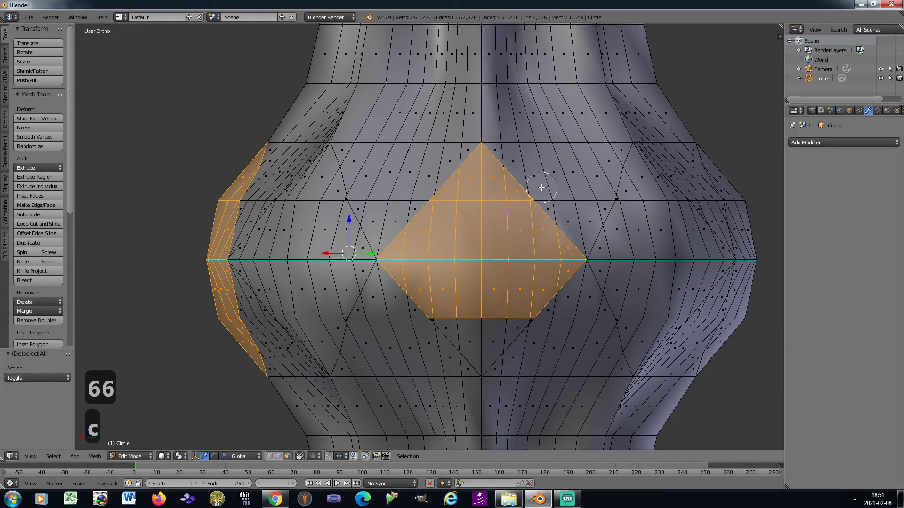
{"action": "left_click_drag", "start_coordinate": [515, 308], "coordinate": [446, 309]}
{"action": "right_click", "coordinate": [446, 307]}
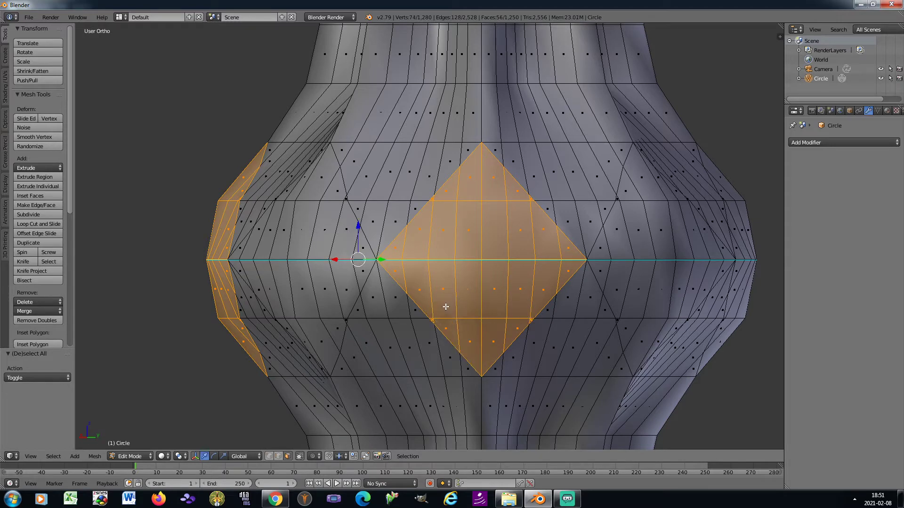
Add the faces of a third alternate diamond to the selection, again leaving the one between unselected
{"action": "key", "text": "KP_6"}
{"action": "key", "text": "KP_6"}
{"action": "key", "text": "c"}
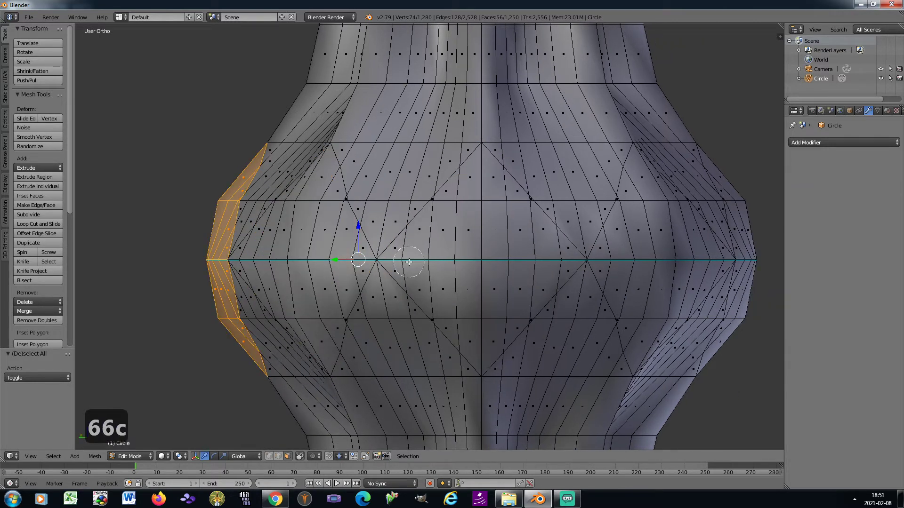
{"action": "left_click_drag", "start_coordinate": [408, 262], "coordinate": [549, 262]}
{"action": "left_click_drag", "start_coordinate": [512, 205], "coordinate": [442, 205]}
{"action": "mouse_move", "coordinate": [430, 274]}
{"action": "left_mouse_down"}
{"action": "mouse_move", "coordinate": [446, 313]}
{"action": "mouse_move", "coordinate": [493, 313]}
{"action": "left_mouse_up"}
{"action": "right_click", "coordinate": [518, 311]}
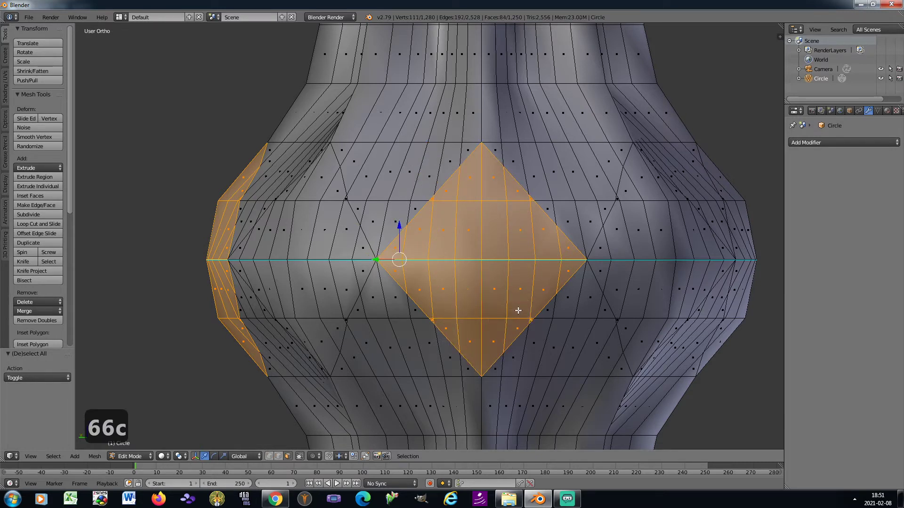
Add the faces of the fourth and last alternate diamond to the selection
{"action": "key", "text": "KP_6"}
{"action": "key", "text": "KP_6"}
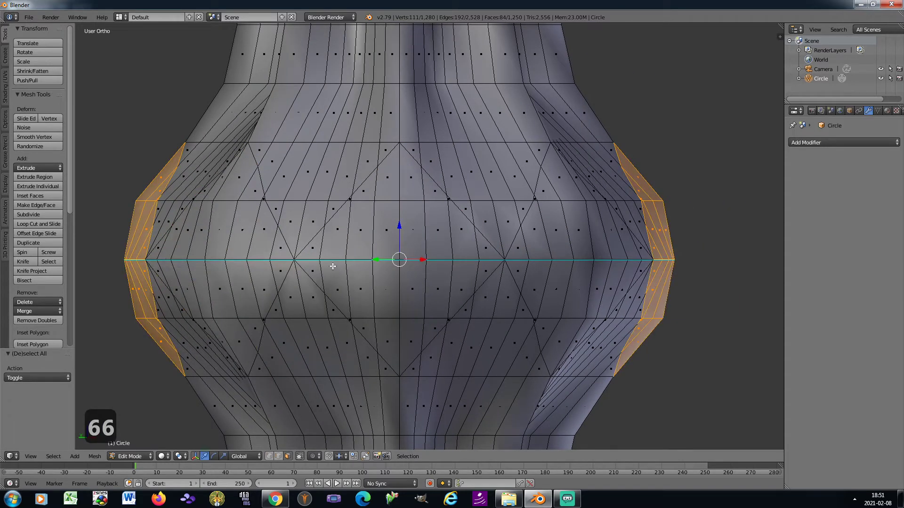
{"action": "key", "text": "c"}
{"action": "mouse_move", "coordinate": [332, 267]}
{"action": "left_mouse_down"}
{"action": "mouse_move", "coordinate": [329, 255]}
{"action": "mouse_move", "coordinate": [476, 256]}
{"action": "mouse_move", "coordinate": [415, 186]}
{"action": "mouse_move", "coordinate": [362, 212]}
{"action": "mouse_move", "coordinate": [363, 309]}
{"action": "mouse_move", "coordinate": [436, 312]}
{"action": "left_mouse_up"}
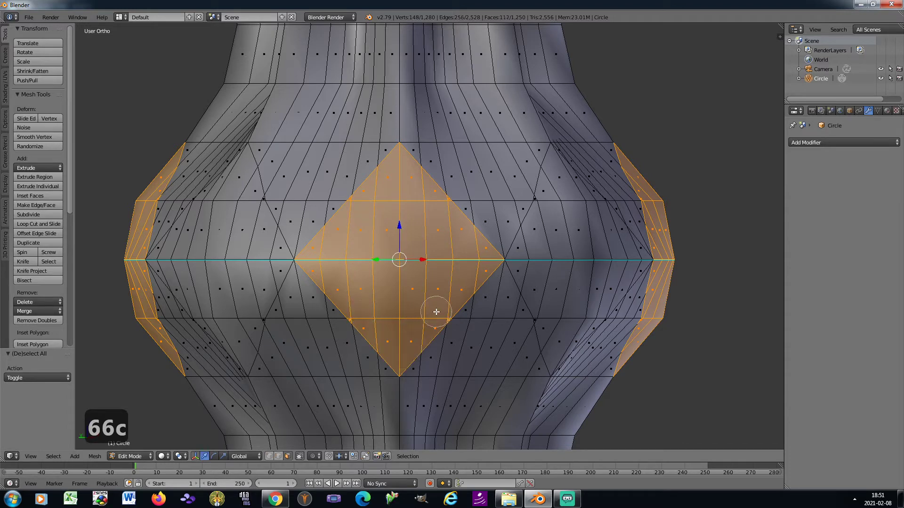
{"action": "right_click", "coordinate": [436, 312]}
Extrude the four selected diamonds and scale them outward by about 1.409 in X and Y only
{"action": "key", "text": "KP_6"}
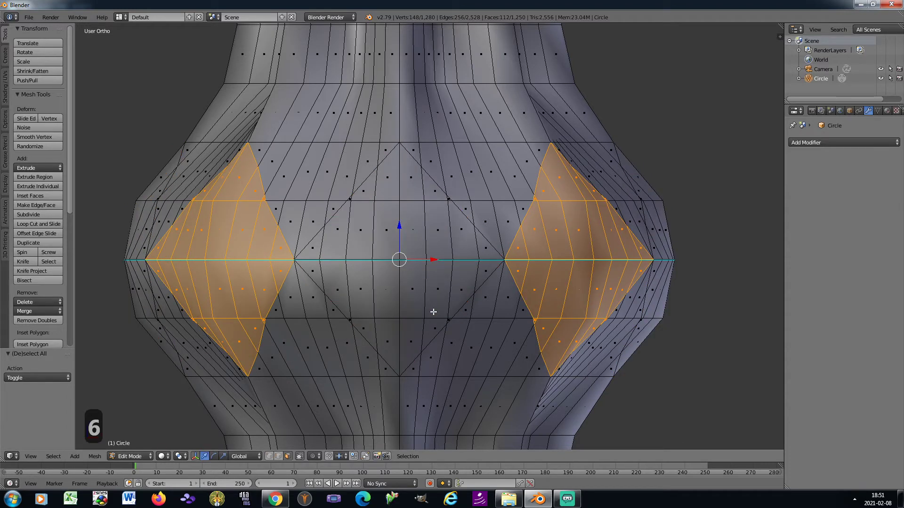
{"action": "key", "text": "KP_2"}
{"action": "key", "text": "KP_2"}
{"action": "key", "text": "KP_3"}
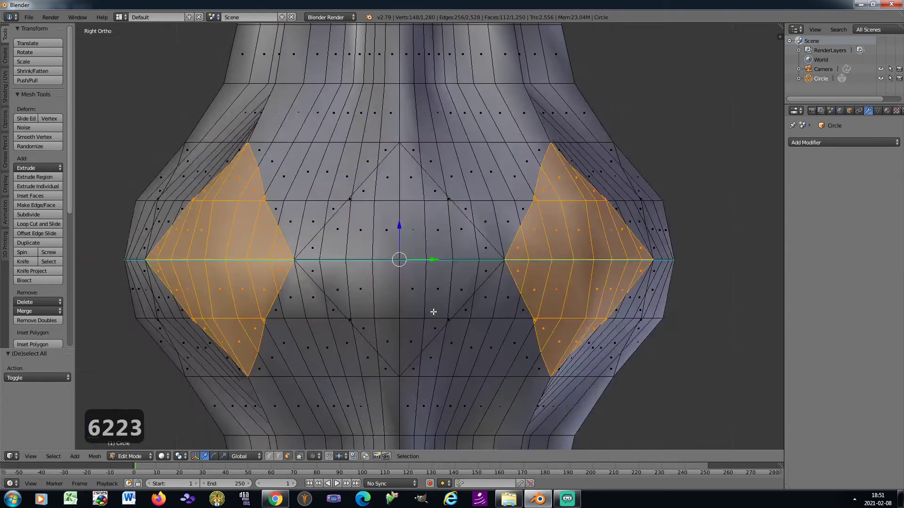
{"action": "key", "text": "KP_2"}
{"action": "key", "text": "KP_2"}
{"action": "scroll", "coordinate": [433, 312], "scroll_direction": "down", "scroll_amount": 3}
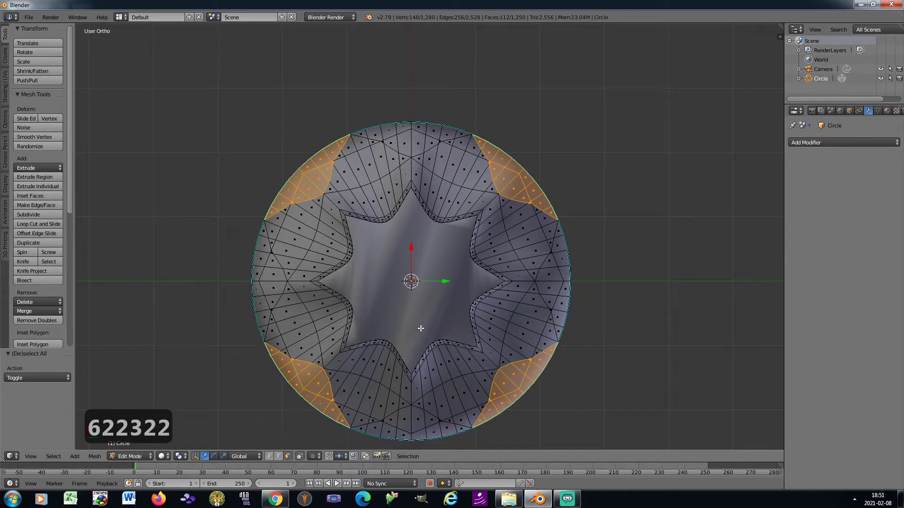
{"action": "middle_click_drag", "start_coordinate": [421, 328], "coordinate": [451, 282], "text": "shift"}
{"action": "key", "text": "e"}
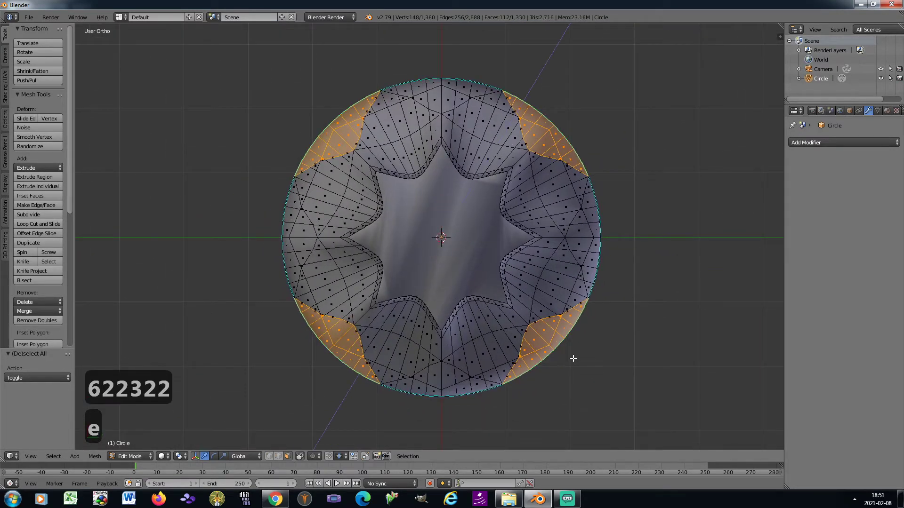
{"action": "key", "text": "s"}
{"action": "key", "text": "shift+z"}
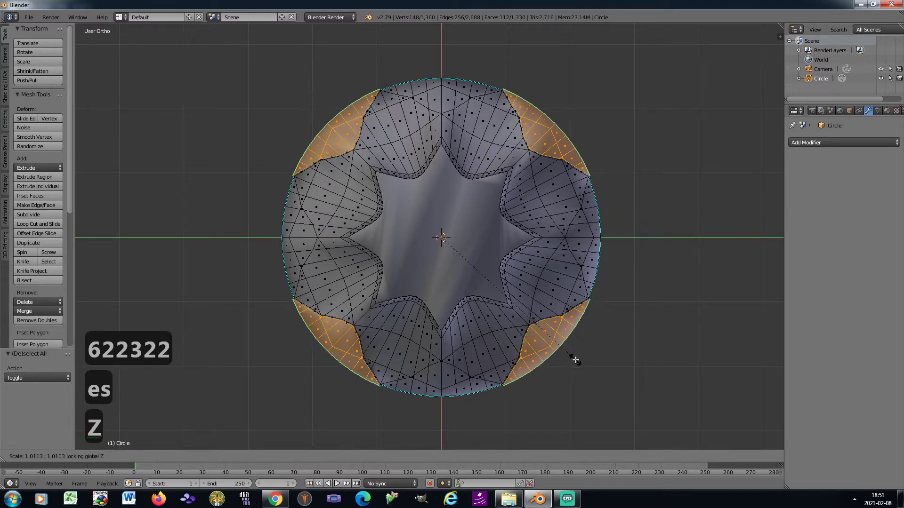
{"action": "left_click", "coordinate": [643, 390]}
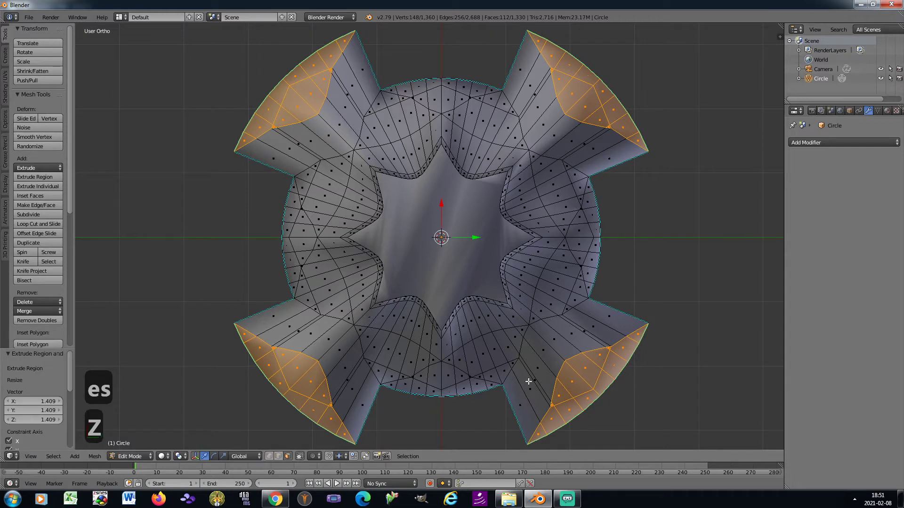
Set the transform orientation to Normal
{"action": "left_click", "coordinate": [254, 456]}
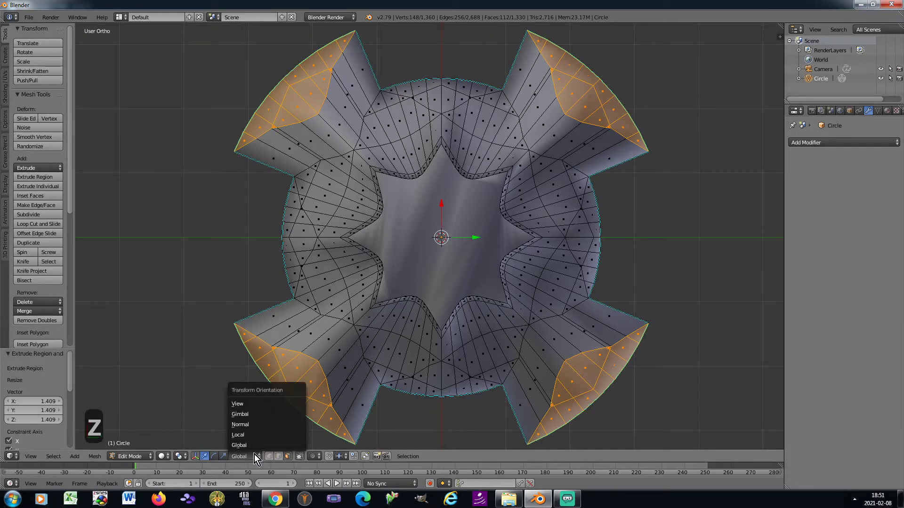
{"action": "left_click", "coordinate": [259, 423]}
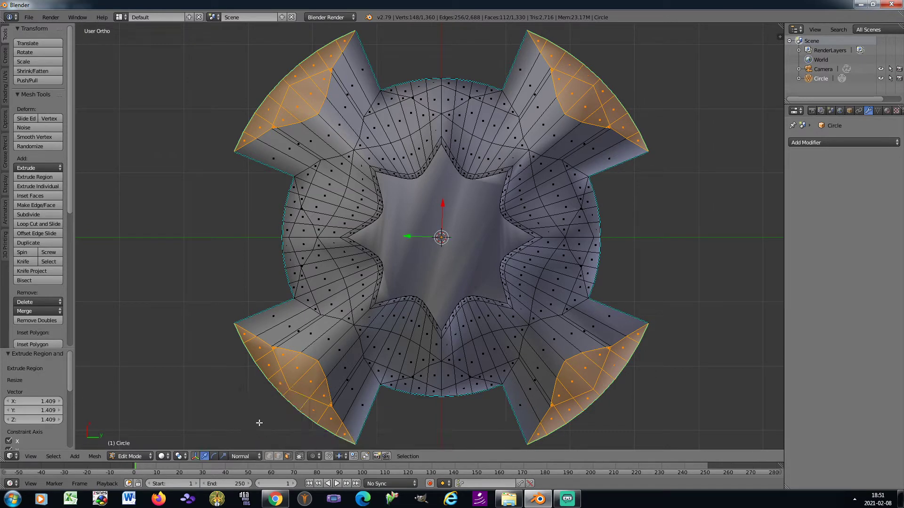
Flatten each of the four extruded diamonds about its own origin by scaling it to 0 along its normal Z
{"action": "left_click", "coordinate": [181, 456]}
{"action": "key", "text": "s"}
{"action": "key", "text": "z"}
{"action": "key", "text": "z"}
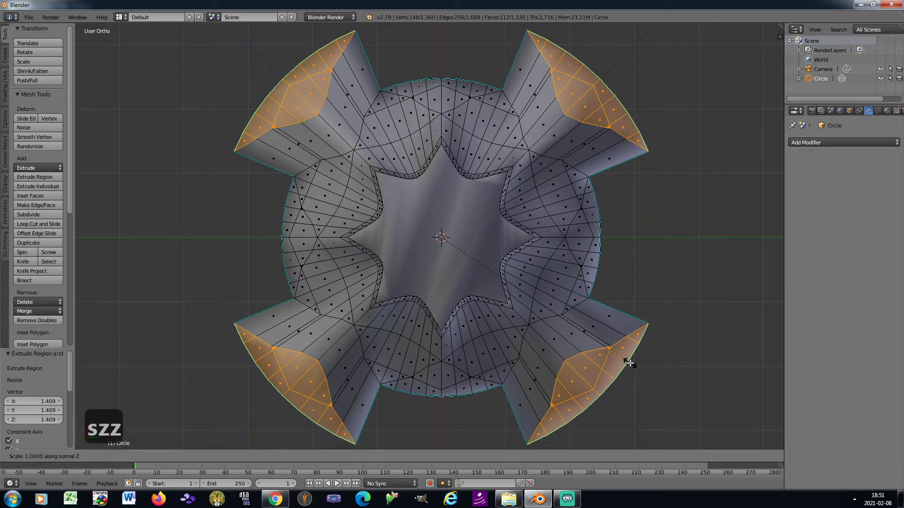
{"action": "key", "text": "0"}
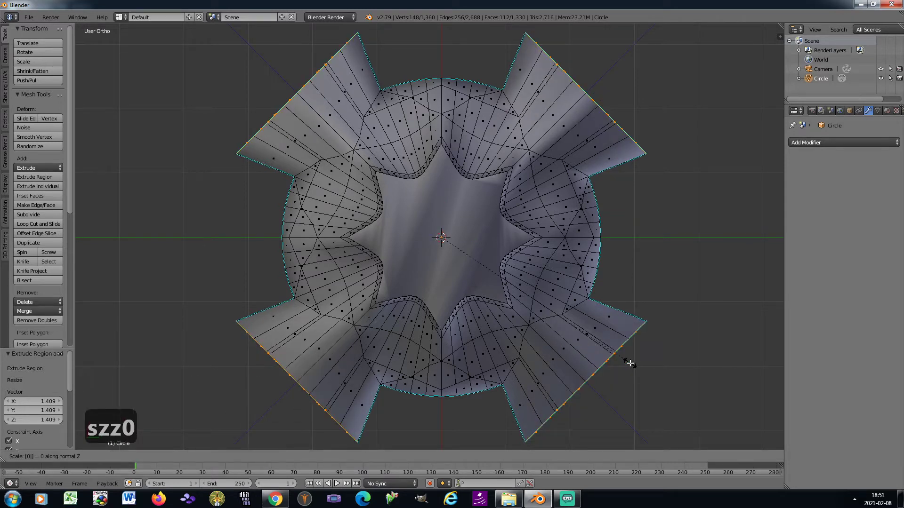
{"action": "key", "text": "Return"}
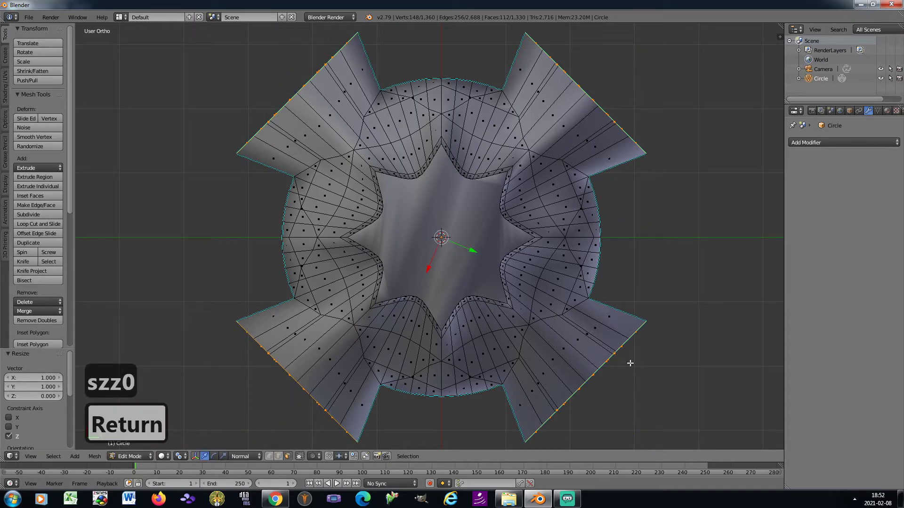
Dissolve the faces of each flattened diamond into one face and select two of the diamonds individually to check them
{"action": "key", "text": "KP_8"}
{"action": "key", "text": "KP_8"}
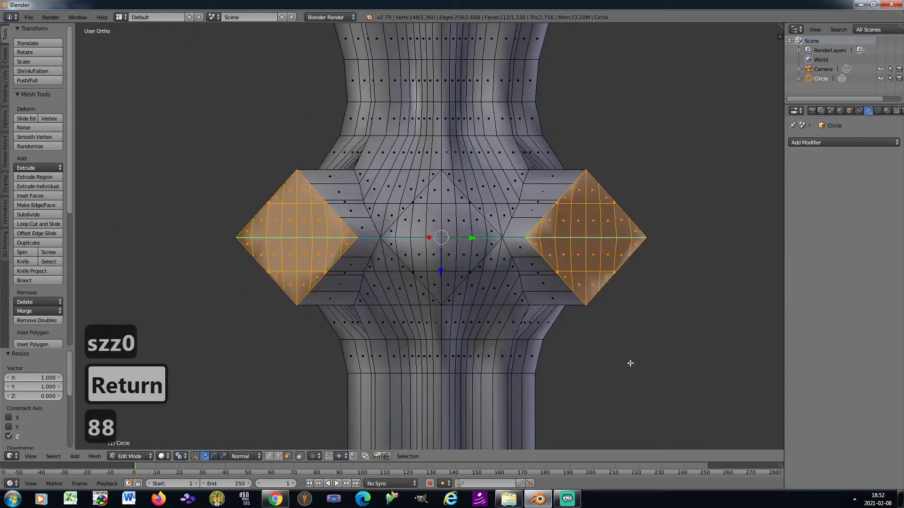
{"action": "key", "text": "x"}
{"action": "left_click", "coordinate": [631, 363]}
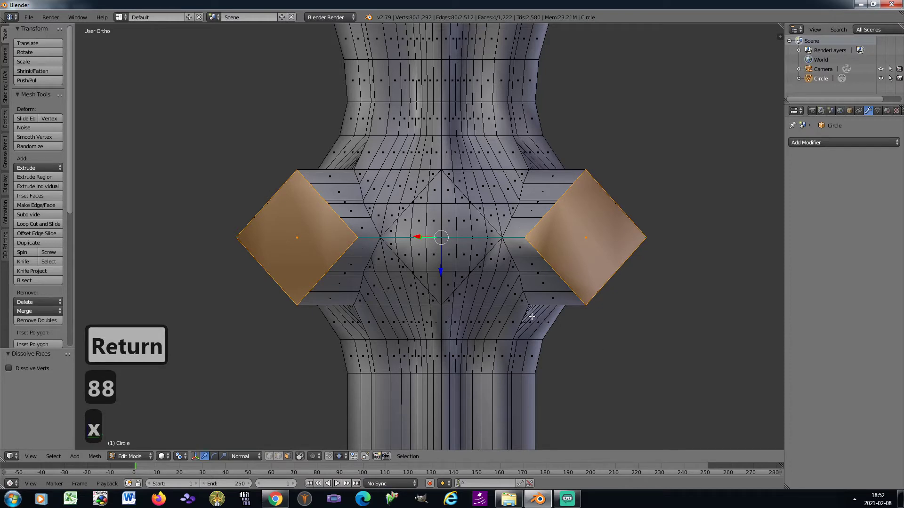
{"action": "scroll", "coordinate": [419, 235], "scroll_direction": "up", "scroll_amount": 2}
{"action": "right_click", "coordinate": [660, 231]}
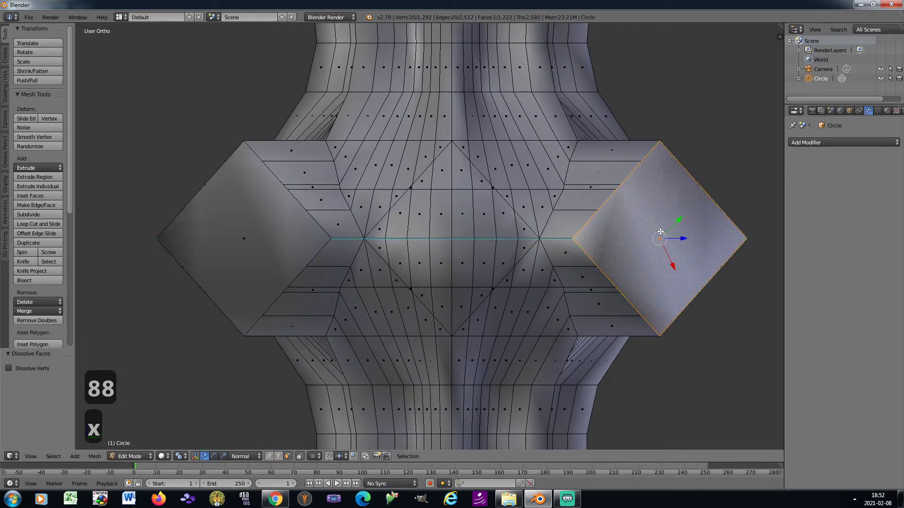
{"action": "right_click", "coordinate": [197, 222]}
Clear the selection and select all faces of the first unextruded diamond between two raised ones
{"action": "scroll", "coordinate": [470, 234], "scroll_direction": "up", "scroll_amount": 3}
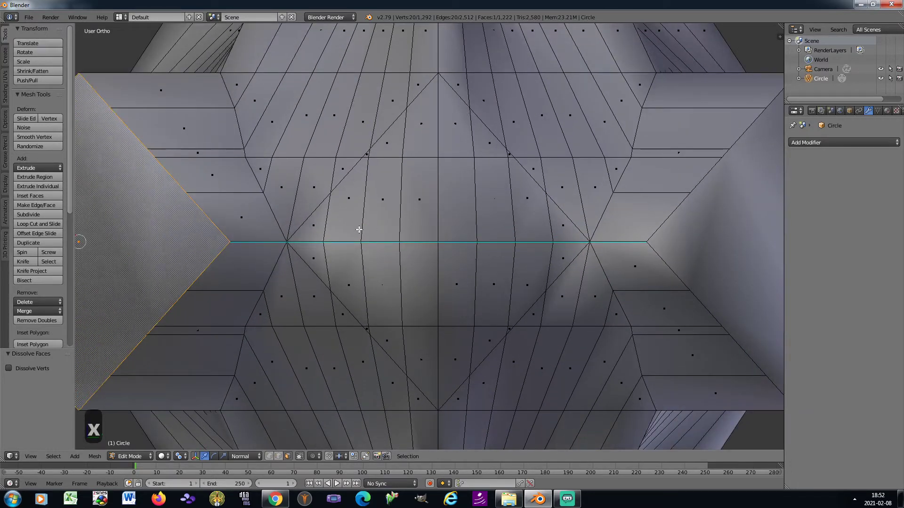
{"action": "key", "text": "a"}
{"action": "key", "text": "a"}
{"action": "key", "text": "a"}
{"action": "key", "text": "c"}
{"action": "mouse_move", "coordinate": [323, 238]}
{"action": "left_mouse_down"}
{"action": "mouse_move", "coordinate": [550, 240]}
{"action": "mouse_move", "coordinate": [490, 161]}
{"action": "mouse_move", "coordinate": [462, 155]}
{"action": "mouse_move", "coordinate": [378, 167]}
{"action": "mouse_move", "coordinate": [375, 315]}
{"action": "mouse_move", "coordinate": [456, 326]}
{"action": "mouse_move", "coordinate": [495, 320]}
{"action": "left_mouse_up"}
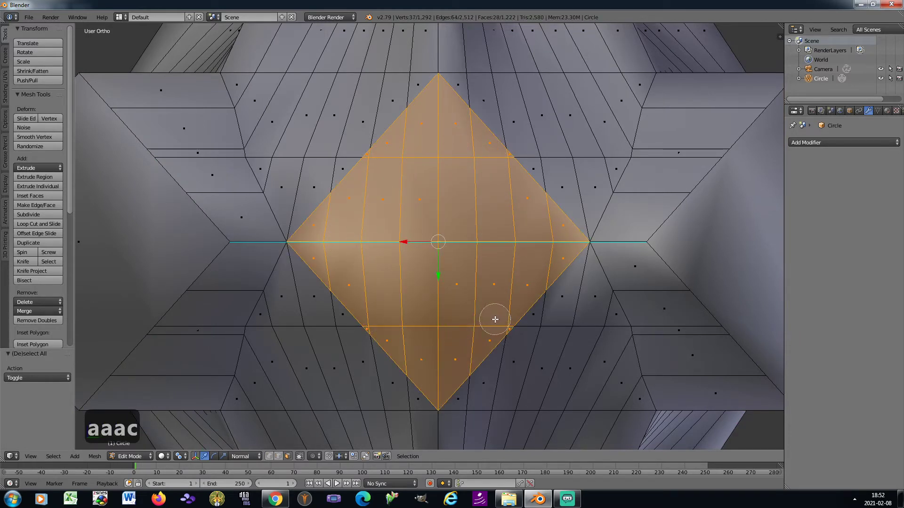
{"action": "right_click", "coordinate": [495, 319]}
Add all faces of the second unextruded diamond around the bulge to the selection
{"action": "key", "text": "KP_6"}
{"action": "key", "text": "KP_6"}
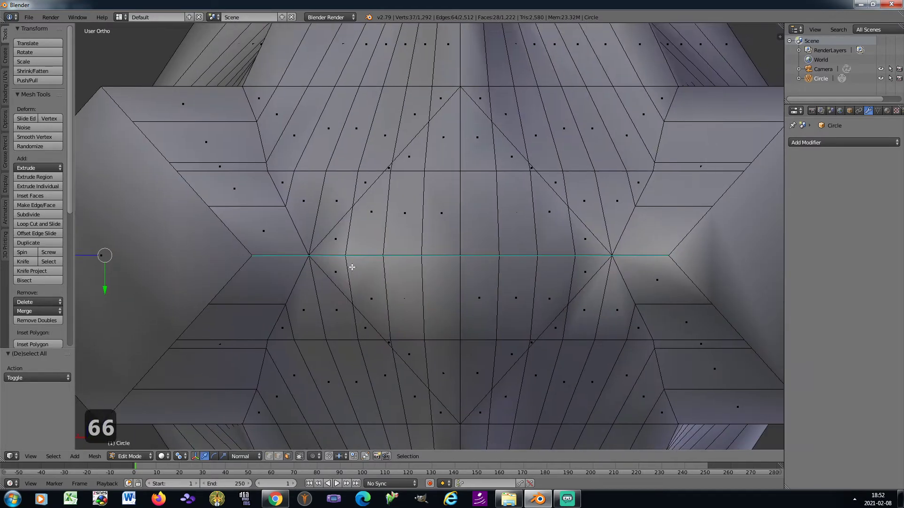
{"action": "key", "text": "c"}
{"action": "mouse_move", "coordinate": [330, 254]}
{"action": "left_mouse_down"}
{"action": "mouse_move", "coordinate": [521, 250]}
{"action": "mouse_move", "coordinate": [546, 229]}
{"action": "mouse_move", "coordinate": [515, 172]}
{"action": "mouse_move", "coordinate": [447, 153]}
{"action": "mouse_move", "coordinate": [404, 171]}
{"action": "mouse_move", "coordinate": [404, 329]}
{"action": "mouse_move", "coordinate": [488, 343]}
{"action": "left_mouse_up"}
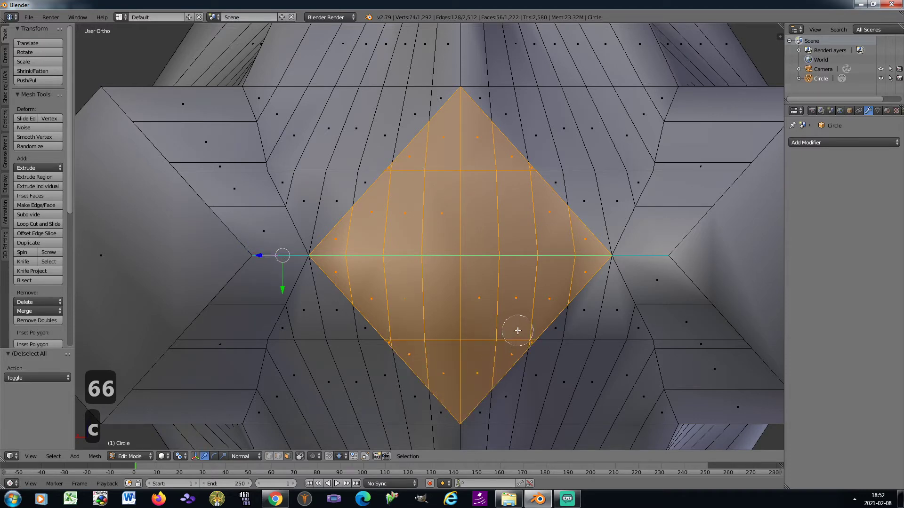
{"action": "right_click", "coordinate": [518, 331]}
Add the faces of the third unextruded diamond to the selection and deselect the stray faces outside its edge
{"action": "key", "text": "KP_6"}
{"action": "key", "text": "KP_6"}
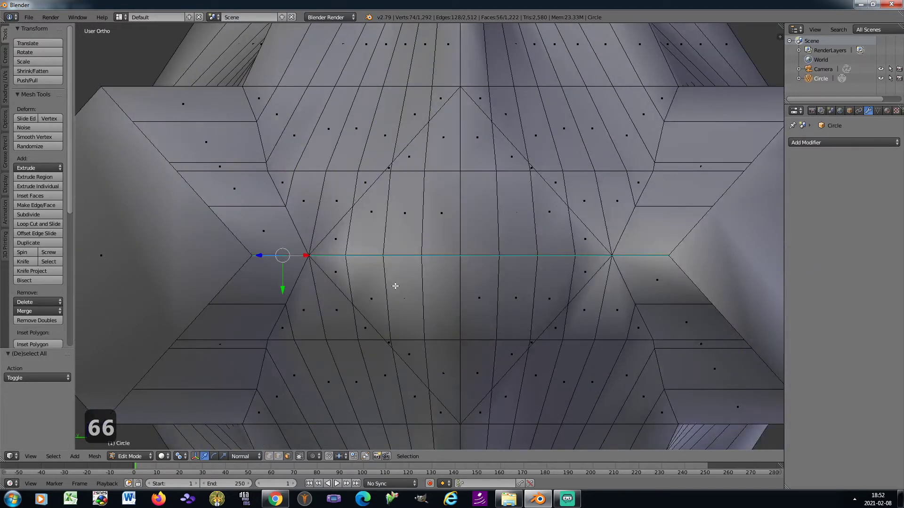
{"action": "key", "text": "c"}
{"action": "mouse_move", "coordinate": [367, 271]}
{"action": "left_mouse_down"}
{"action": "mouse_move", "coordinate": [339, 256]}
{"action": "mouse_move", "coordinate": [560, 256]}
{"action": "mouse_move", "coordinate": [517, 179]}
{"action": "mouse_move", "coordinate": [437, 168]}
{"action": "left_mouse_up"}
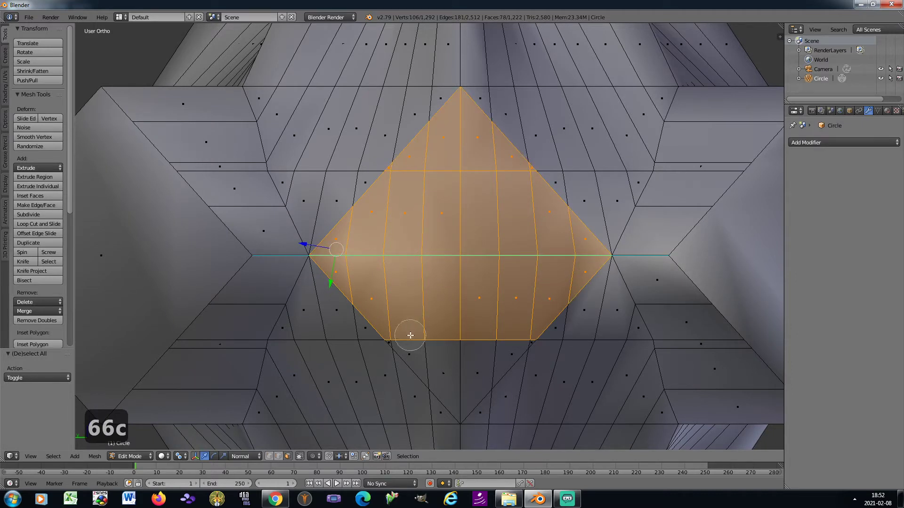
{"action": "left_click_drag", "start_coordinate": [398, 329], "coordinate": [517, 338]}
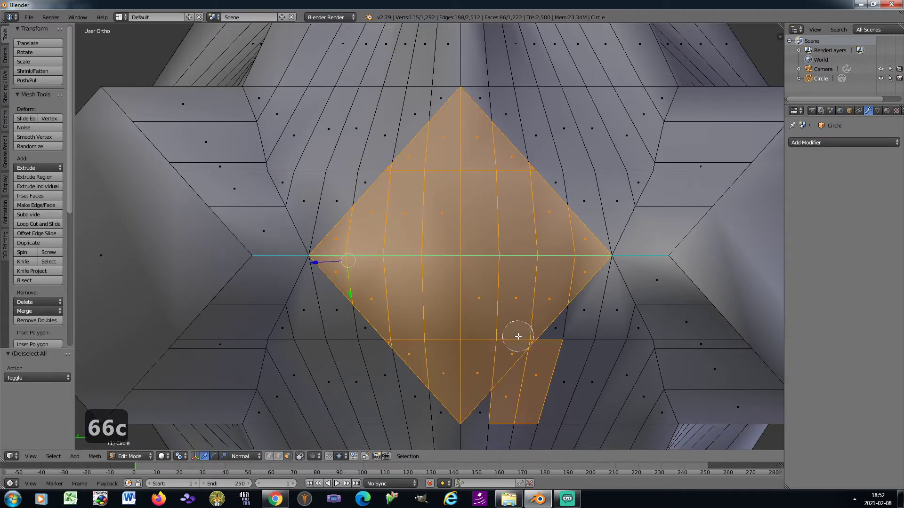
{"action": "middle_click", "coordinate": [528, 386]}
{"action": "right_click", "coordinate": [527, 385]}
Add the faces of the fourth and last unextruded diamond to the selection
{"action": "key", "text": "KP_6"}
{"action": "key", "text": "KP_6"}
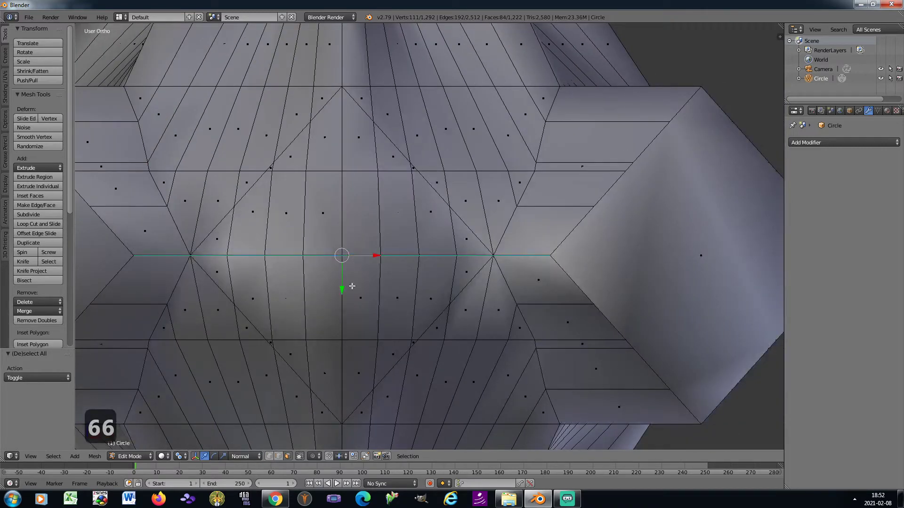
{"action": "key", "text": "KP_6"}
{"action": "key", "text": "c"}
{"action": "mouse_move", "coordinate": [323, 255]}
{"action": "left_mouse_down"}
{"action": "mouse_move", "coordinate": [541, 256]}
{"action": "mouse_move", "coordinate": [499, 177]}
{"action": "mouse_move", "coordinate": [419, 170]}
{"action": "mouse_move", "coordinate": [377, 178]}
{"action": "mouse_move", "coordinate": [377, 319]}
{"action": "mouse_move", "coordinate": [475, 331]}
{"action": "mouse_move", "coordinate": [500, 323]}
{"action": "left_mouse_up"}
{"action": "right_click", "coordinate": [496, 327]}
Set the transform orientation to Global and the pivot point to Median Point
{"action": "key", "text": "KP_6"}
{"action": "key", "text": "KP_6"}
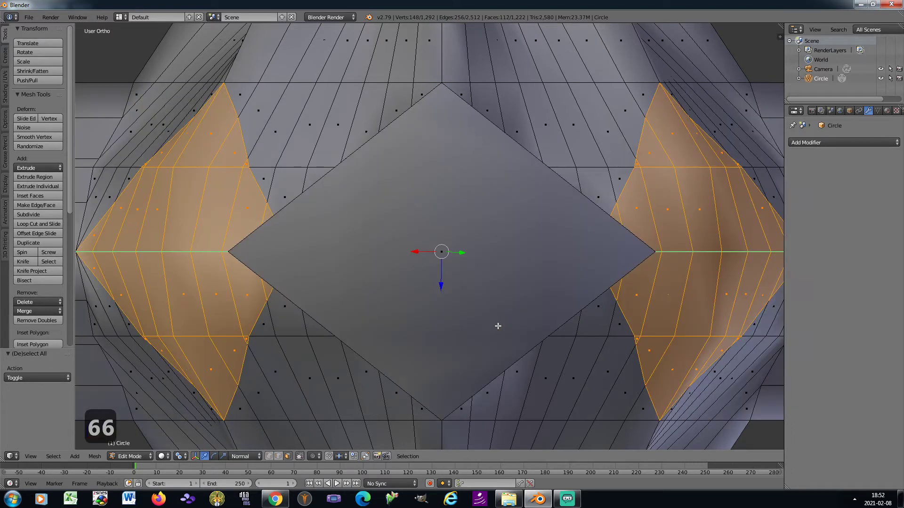
{"action": "scroll", "coordinate": [444, 278], "scroll_direction": "down", "scroll_amount": 4}
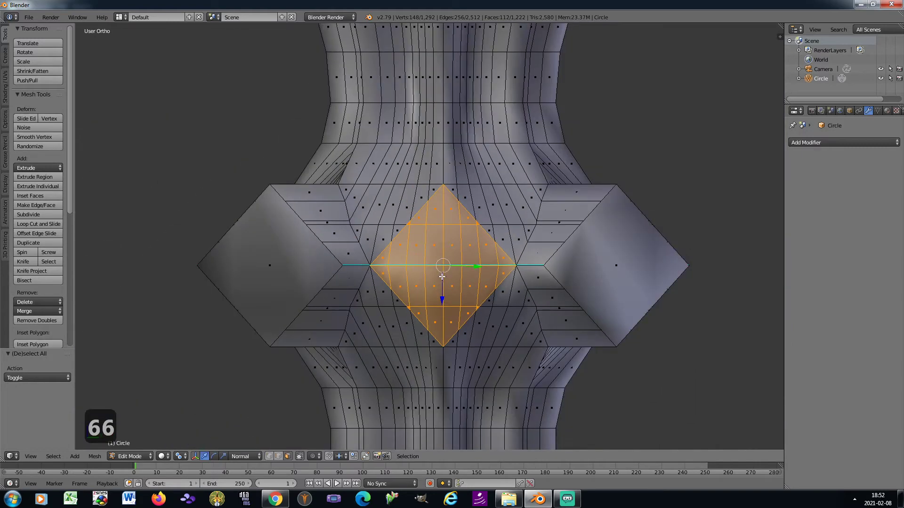
{"action": "key", "text": "KP_2"}
{"action": "key", "text": "KP_2"}
{"action": "scroll", "coordinate": [442, 276], "scroll_direction": "down", "scroll_amount": 3}
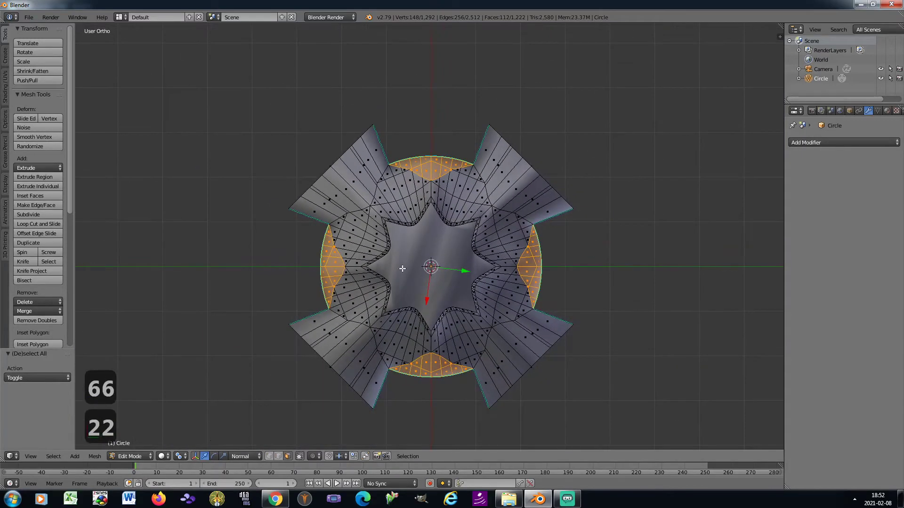
{"action": "left_click", "coordinate": [238, 455]}
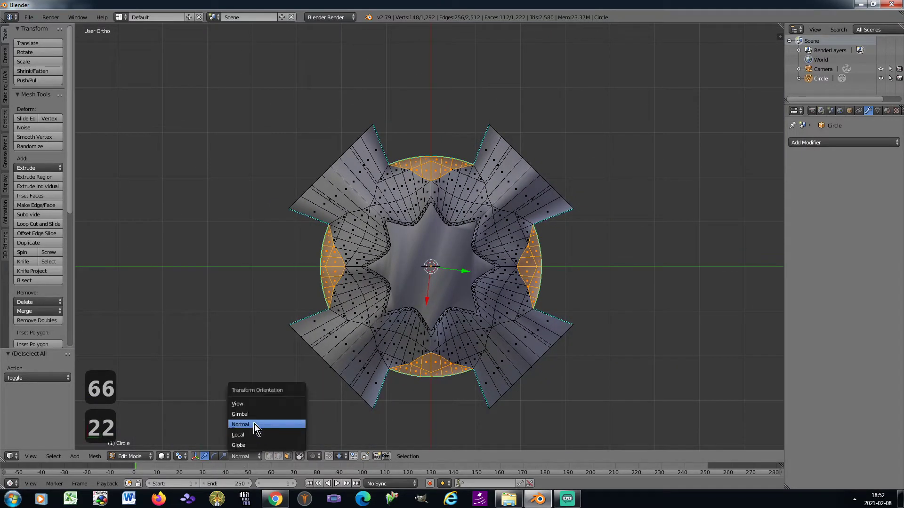
{"action": "left_click", "coordinate": [253, 445]}
{"action": "left_click", "coordinate": [179, 456]}
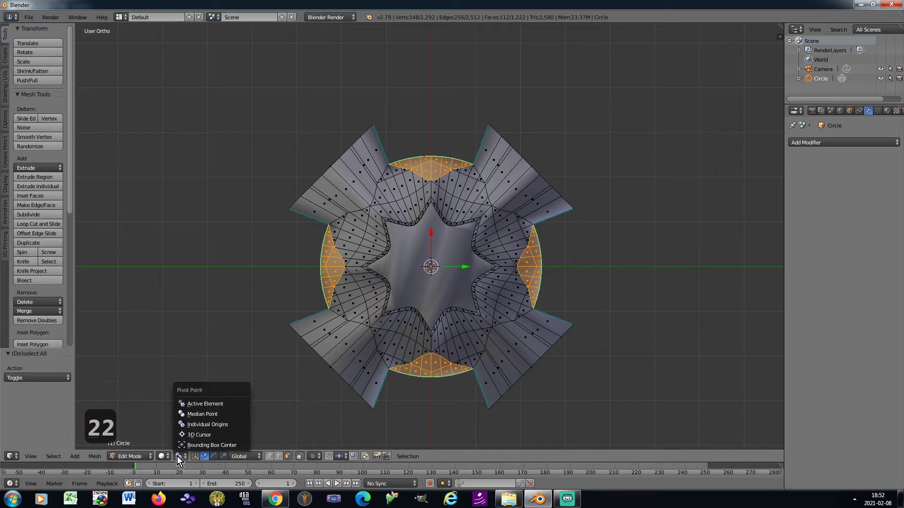
{"action": "left_click", "coordinate": [199, 414]}
Extrude the four selected diamonds and scale them outward by about 1.389 in X and Y only
{"action": "scroll", "coordinate": [518, 306], "scroll_direction": "up", "scroll_amount": 1}
{"action": "key", "text": "e"}
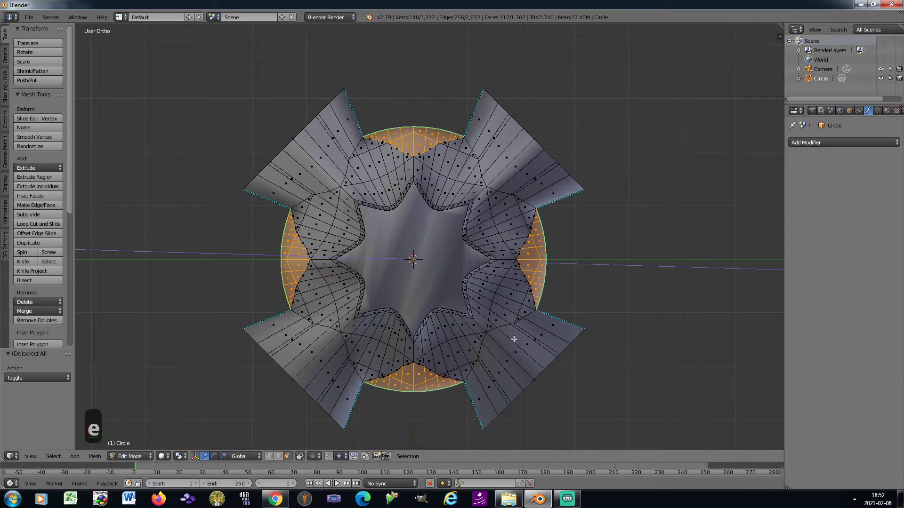
{"action": "key", "text": "s"}
{"action": "key", "text": "shift+z"}
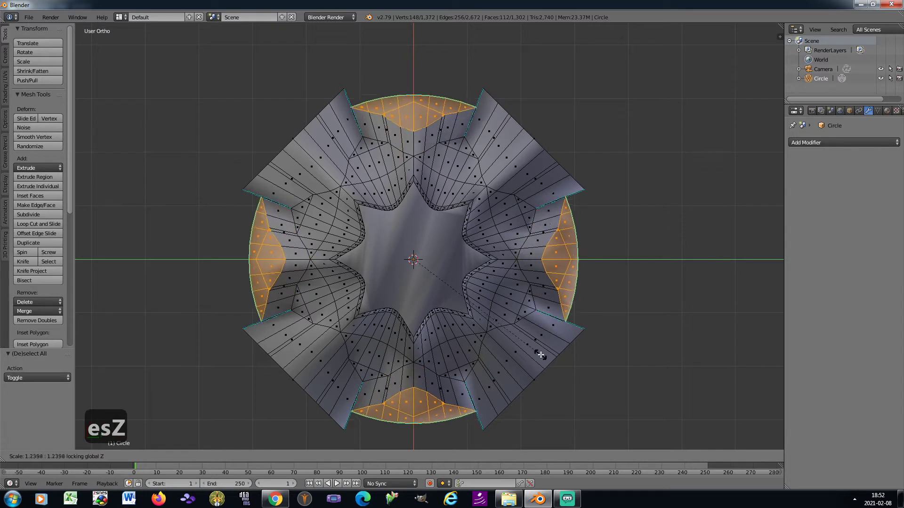
{"action": "left_click", "coordinate": [557, 364]}
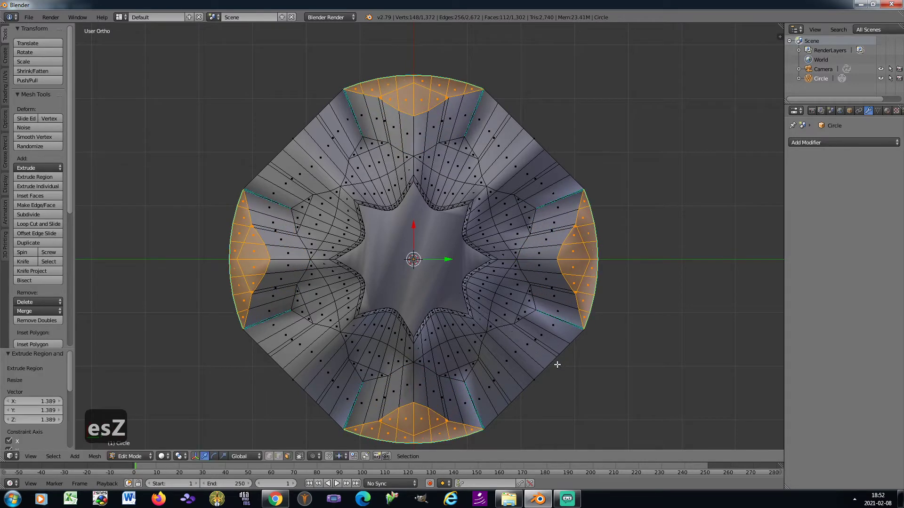
Set the transform orientation to Normal and the pivot point to Individual Origins
{"action": "left_click", "coordinate": [240, 457]}
{"action": "left_click", "coordinate": [255, 424]}
{"action": "left_click", "coordinate": [179, 457]}
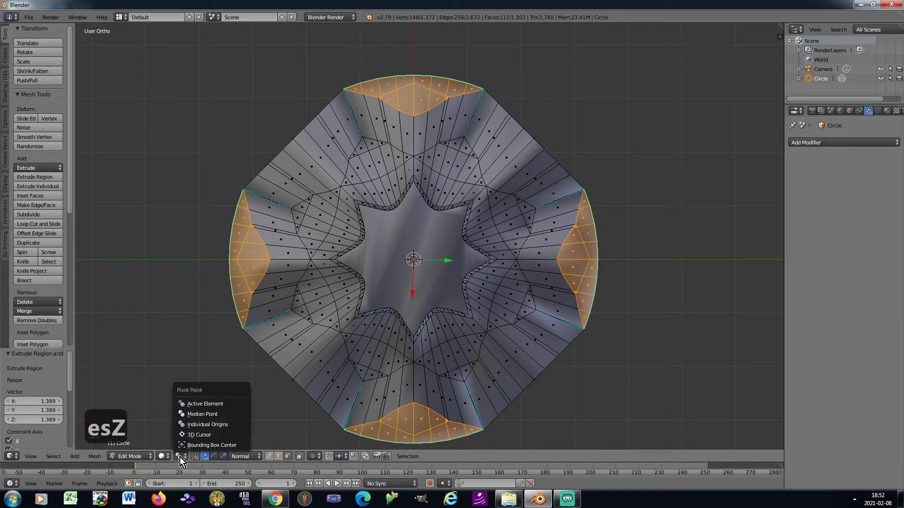
{"action": "left_click", "coordinate": [192, 425]}
Try flattening the four new diamonds along normal Z and moving them along global Z, and undo both changes
{"action": "key", "text": "s"}
{"action": "key", "text": "z"}
{"action": "key", "text": "z"}
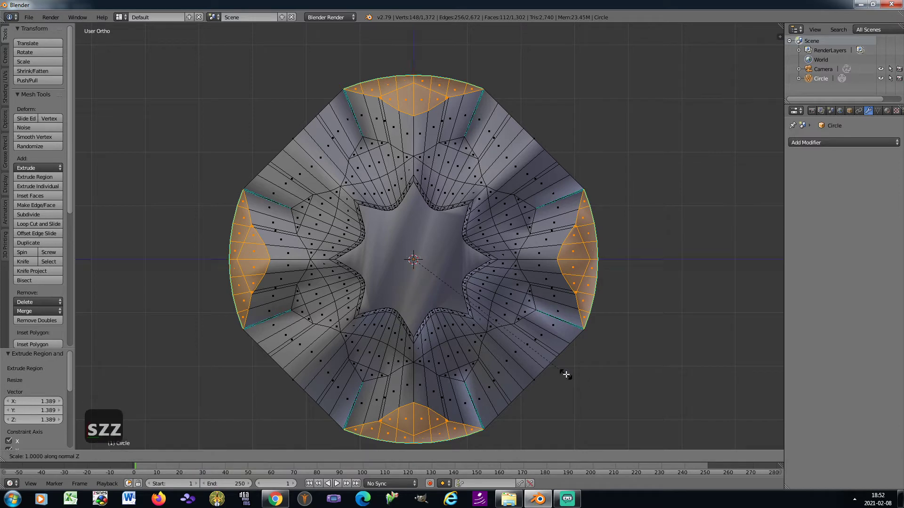
{"action": "type", "text": "0"}
{"action": "key", "text": "Return"}
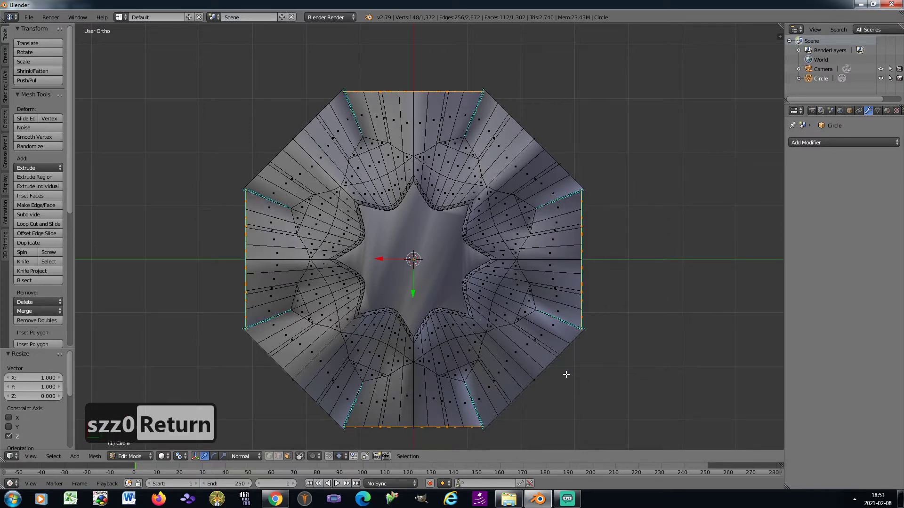
{"action": "scroll", "coordinate": [567, 374], "scroll_direction": "up", "scroll_amount": 1}
{"action": "key", "text": "g"}
{"action": "key", "text": "z"}
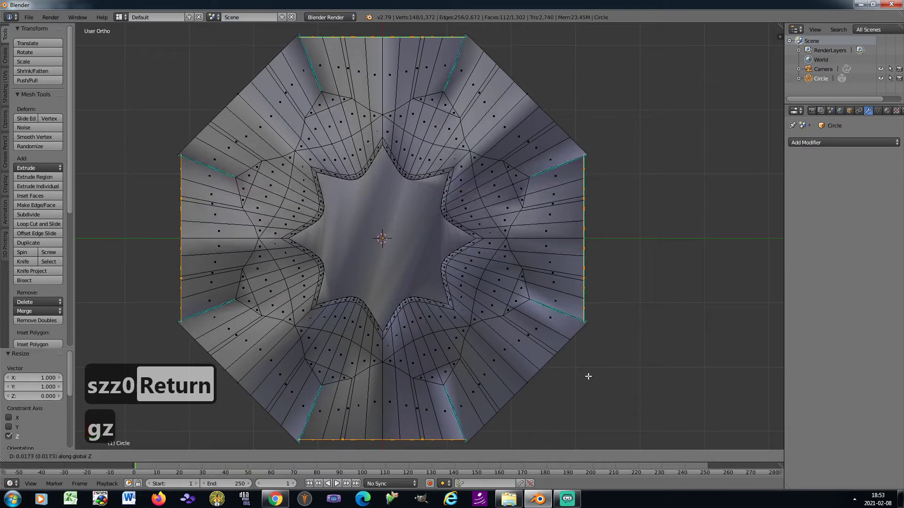
{"action": "left_click", "coordinate": [611, 385]}
{"action": "key", "text": "ctrl+z"}
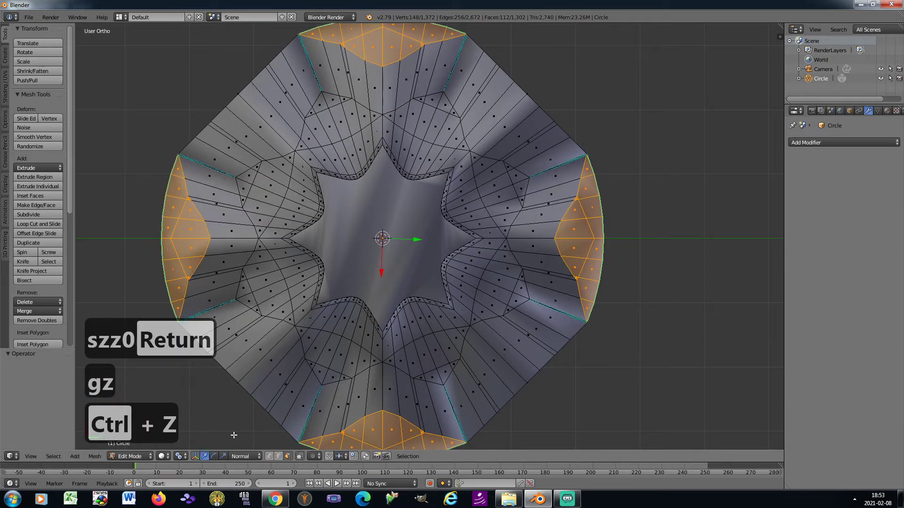
Flatten the four selected diamonds by scaling them to 0 along normal Z and dissolve each into a single face
{"action": "key", "text": "s"}
{"action": "key", "text": "z"}
{"action": "key", "text": "z"}
{"action": "key", "text": "0"}
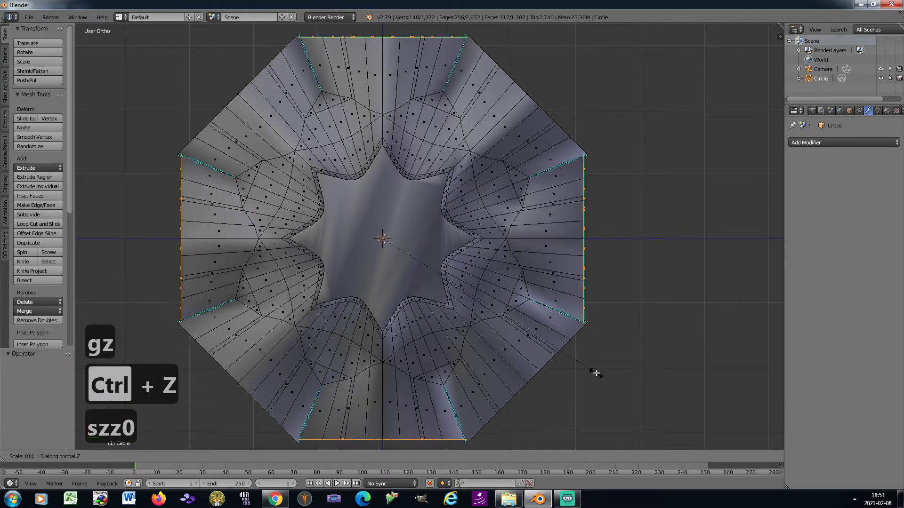
{"action": "key", "text": "Return"}
{"action": "key", "text": "x"}
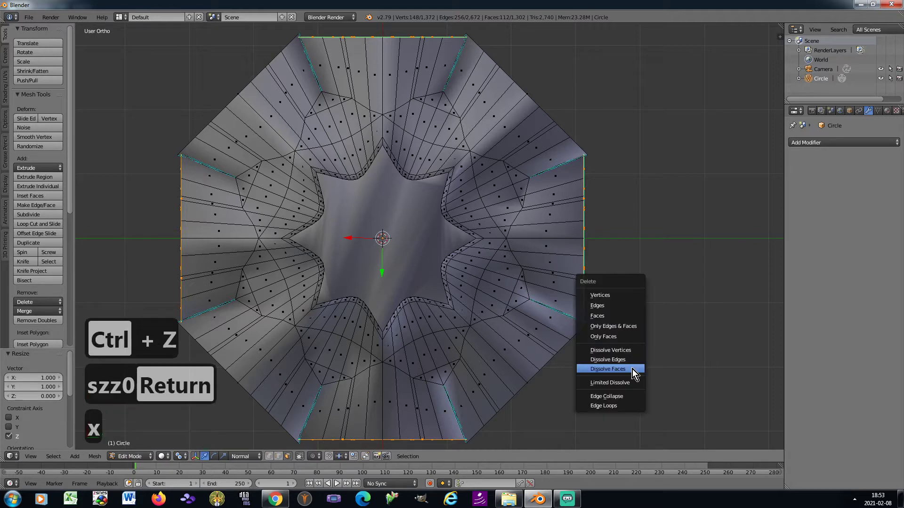
{"action": "left_click", "coordinate": [631, 369]}
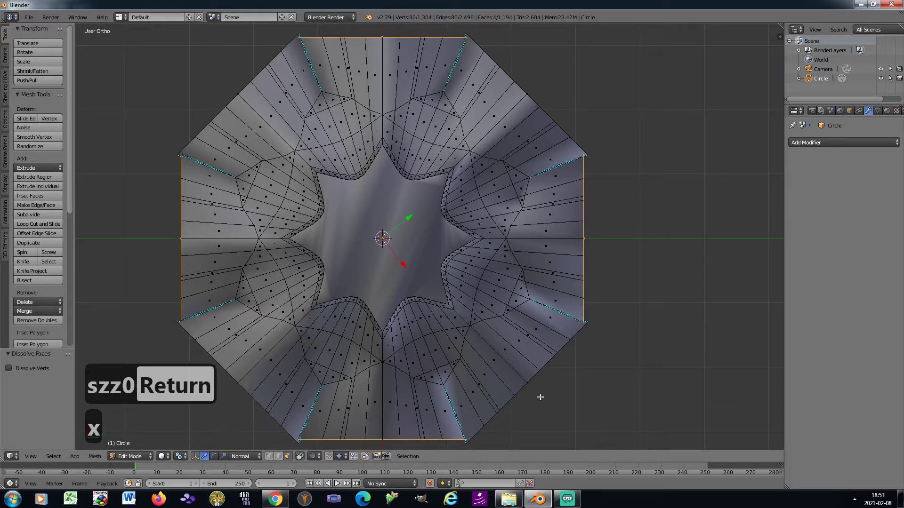
Move the four dissolved diamond faces outward by about 0.059 along their normal Z, in line with the neighbouring diamonds
{"action": "key", "text": "g"}
{"action": "key", "text": "z"}
{"action": "key", "text": "z"}
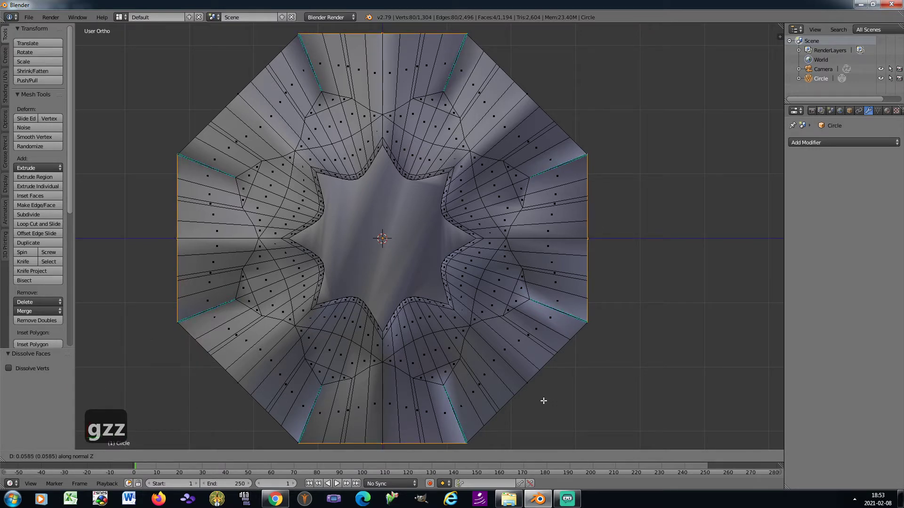
{"action": "left_click", "coordinate": [542, 401]}
Add the four previously extruded diamond faces to the selection so that all eight around the bulge are selected
{"action": "key", "text": "KP_8"}
{"action": "key", "text": "KP_8"}
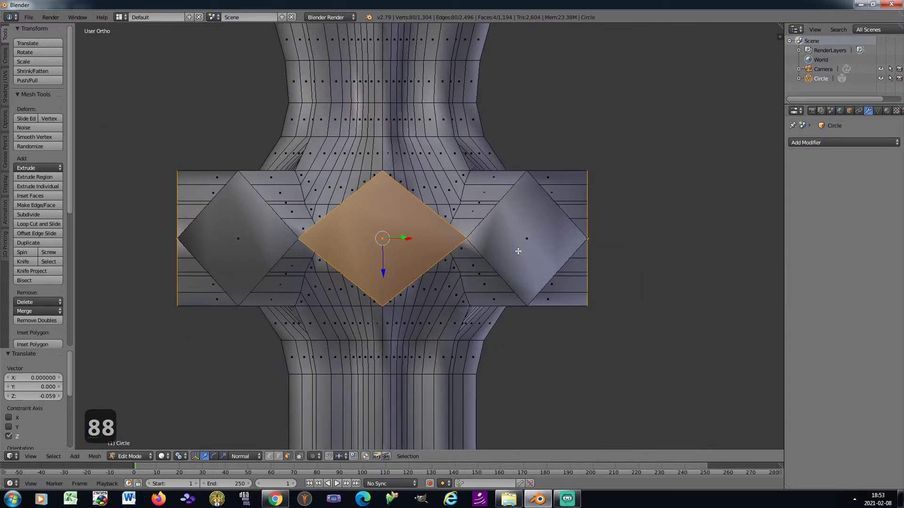
{"action": "right_click", "coordinate": [523, 250], "text": "shift"}
{"action": "right_click", "coordinate": [241, 247], "text": "shift"}
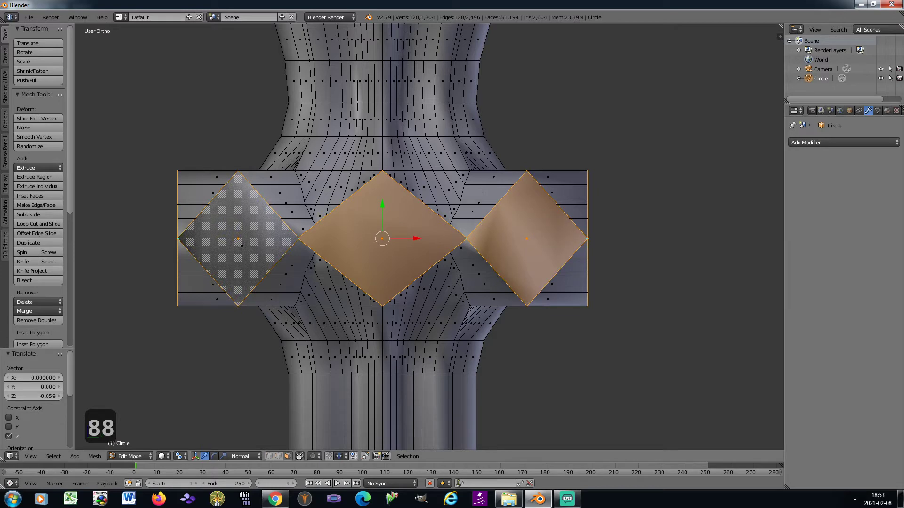
{"action": "key", "text": "KP_6"}
{"action": "key", "text": "KP_6"}
{"action": "key", "text": "KP_6"}
{"action": "right_click", "coordinate": [394, 240], "text": "shift"}
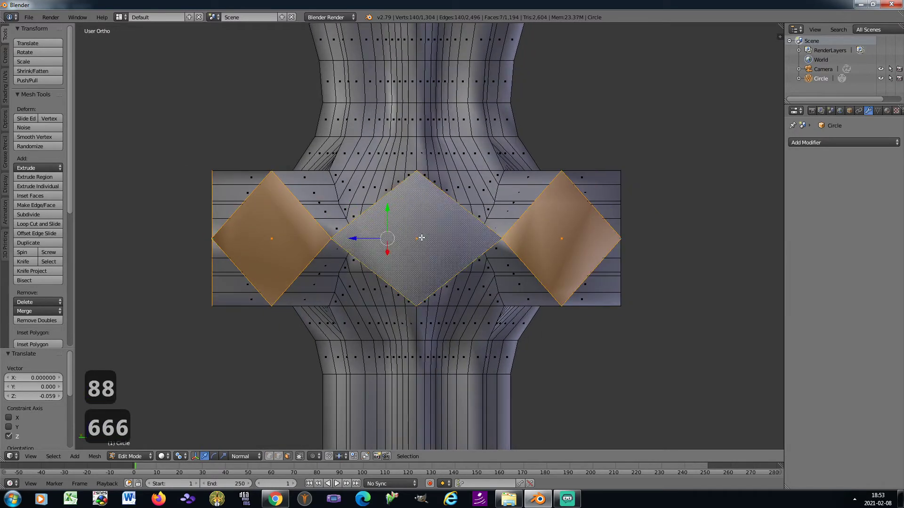
{"action": "key", "text": "KP_6"}
{"action": "right_click", "coordinate": [573, 247], "text": "shift"}
{"action": "key", "text": "KP_6"}
{"action": "key", "text": "KP_6"}
{"action": "key", "text": "KP_6"}
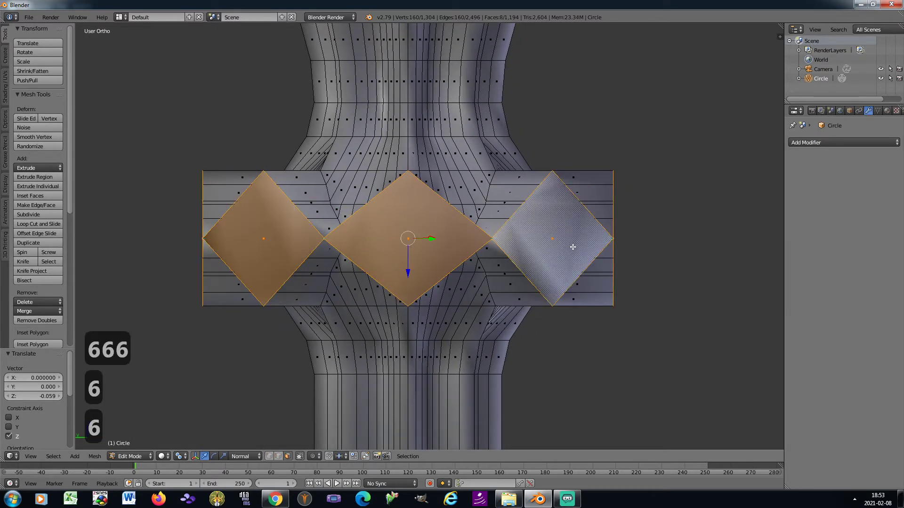
Switch the transform orientation to Global and stretch the eight selected diamonds by about 1.27 along Z
{"action": "left_click", "coordinate": [242, 456]}
{"action": "left_click", "coordinate": [245, 441]}
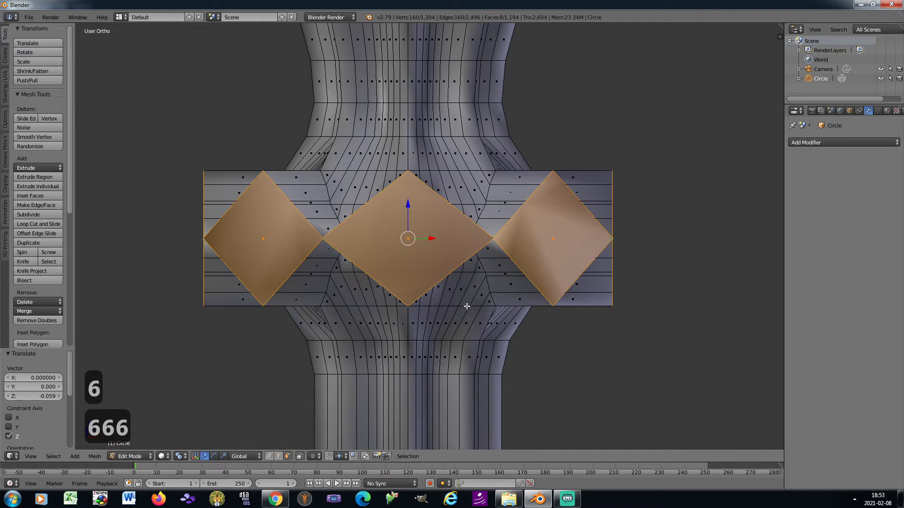
{"action": "key", "text": "s"}
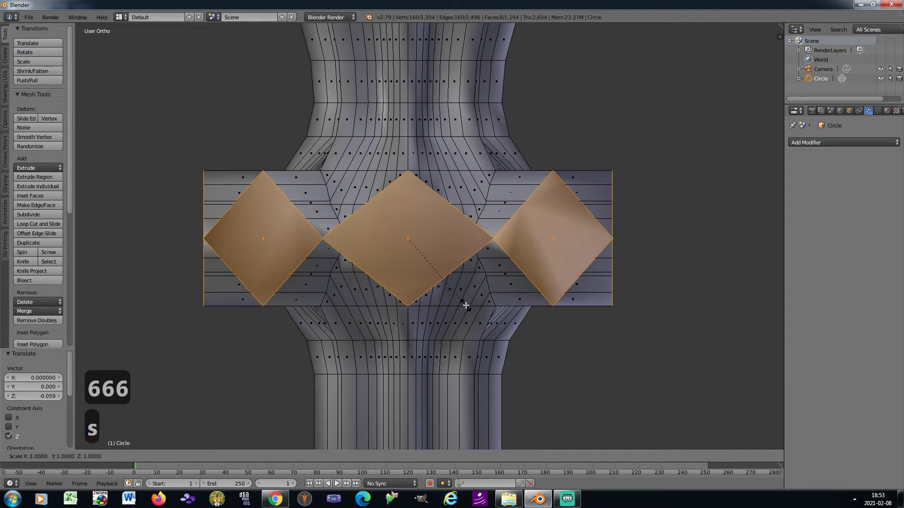
{"action": "key", "text": "z"}
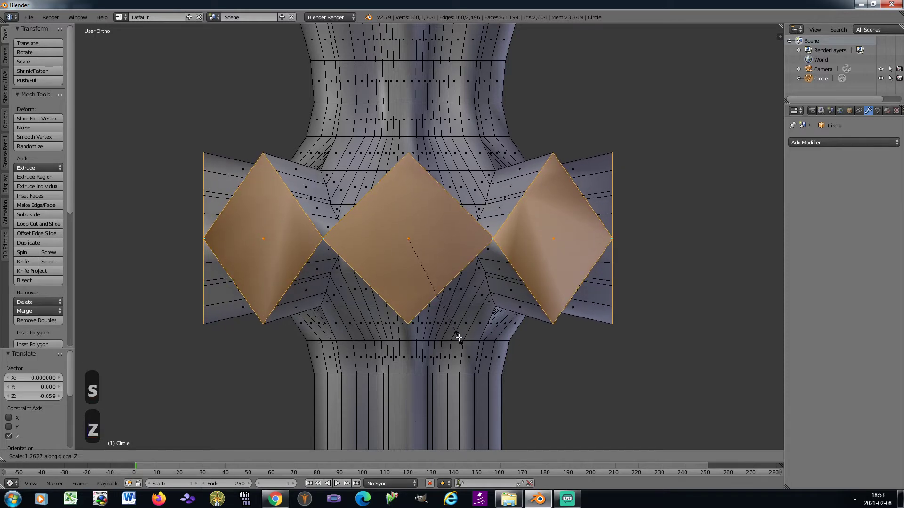
{"action": "left_click", "coordinate": [460, 337]}
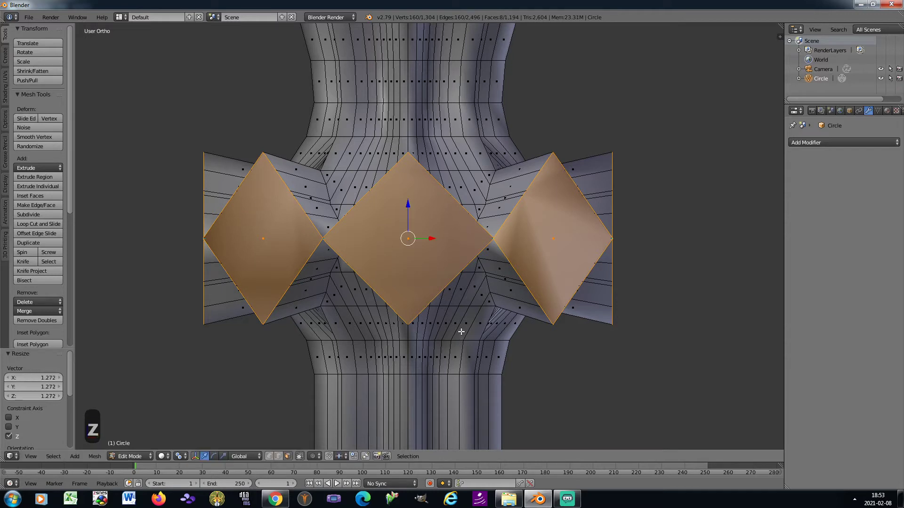
Shrink the eight selected diamonds uniformly to about 0.69, each around its own centre
{"action": "scroll", "coordinate": [462, 291], "scroll_direction": "down", "scroll_amount": 5}
{"action": "middle_click_drag", "start_coordinate": [462, 292], "coordinate": [466, 266], "text": "shift"}
{"action": "scroll", "coordinate": [464, 266], "scroll_direction": "up", "scroll_amount": 3}
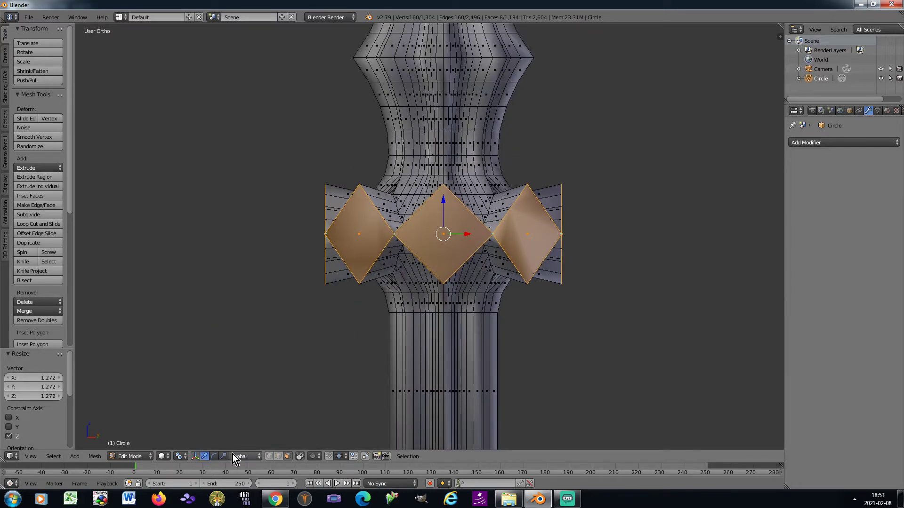
{"action": "key", "text": "s"}
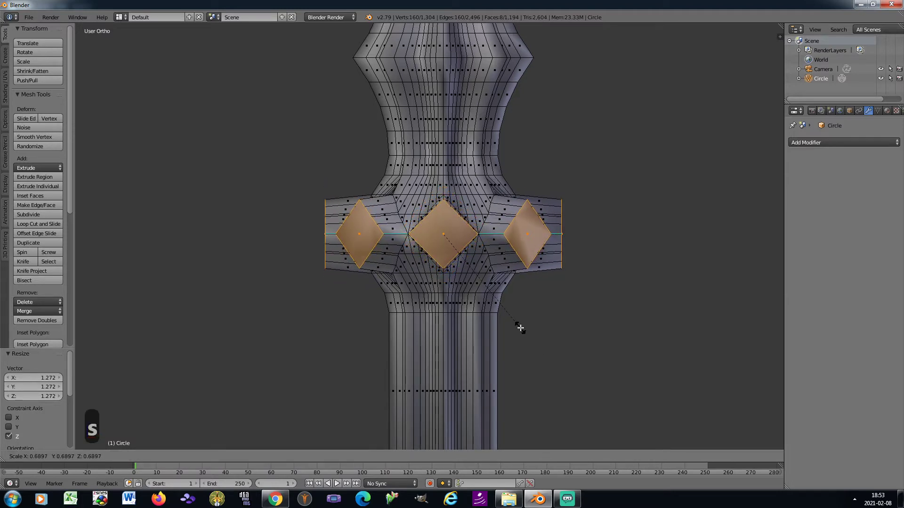
{"action": "left_click", "coordinate": [520, 329]}
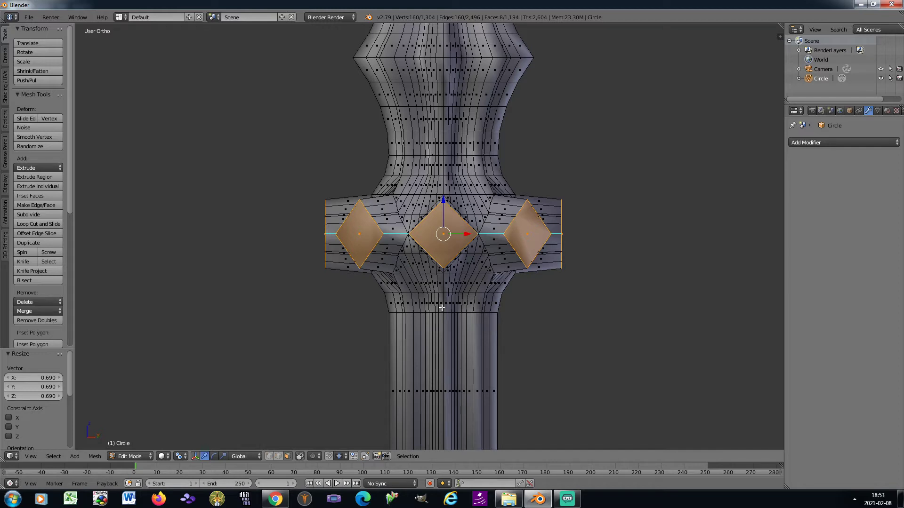
Clear the selection and select a single diamond face, viewed edge-on at the column's outer side
{"action": "key", "text": "a"}
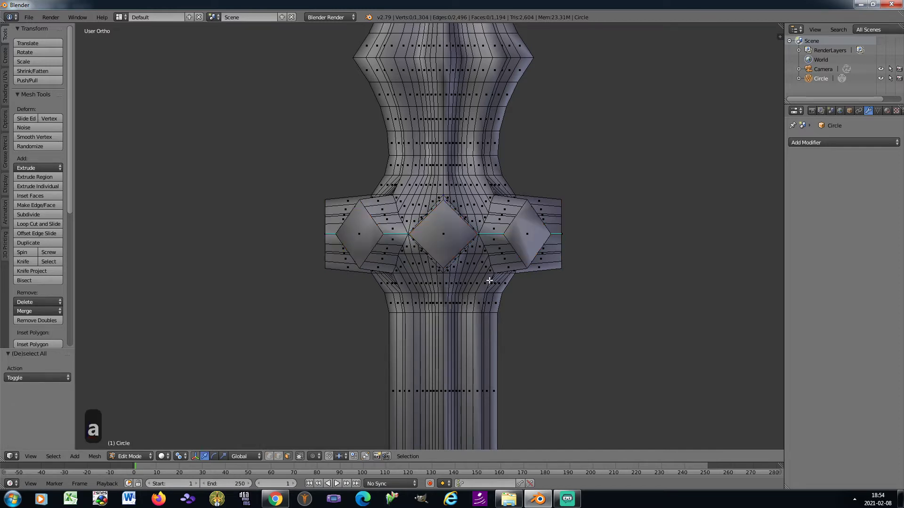
{"action": "right_click", "coordinate": [514, 241]}
{"action": "key", "text": "KP_4"}
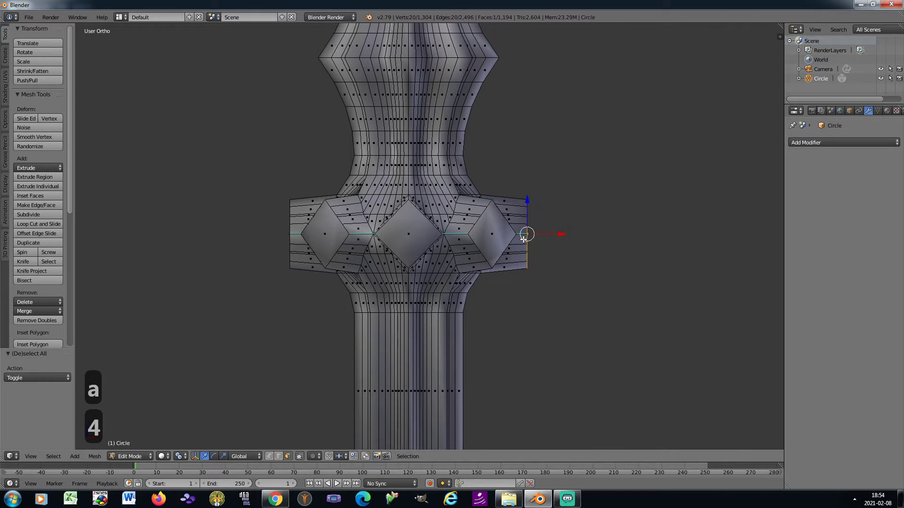
{"action": "scroll", "coordinate": [524, 239], "scroll_direction": "up", "scroll_amount": 2}
Try rotating the selected edge-on diamond by 30° and undo the rotation
{"action": "type", "text": "r30"}
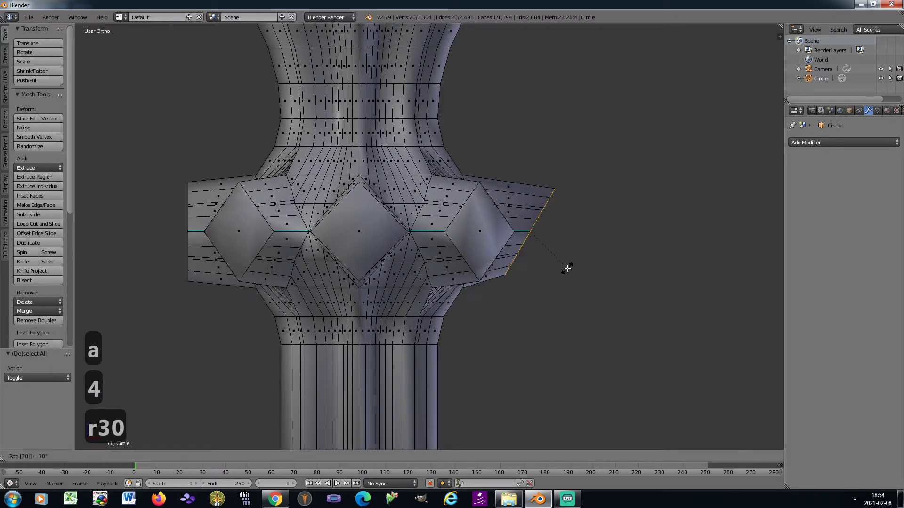
{"action": "key", "text": "Return"}
{"action": "key", "text": "ctrl+z"}
Rotate the selected diamond by -30° and tilt its neighbour in the ring by -30° in its own edge-on view
{"action": "type", "text": "r"}
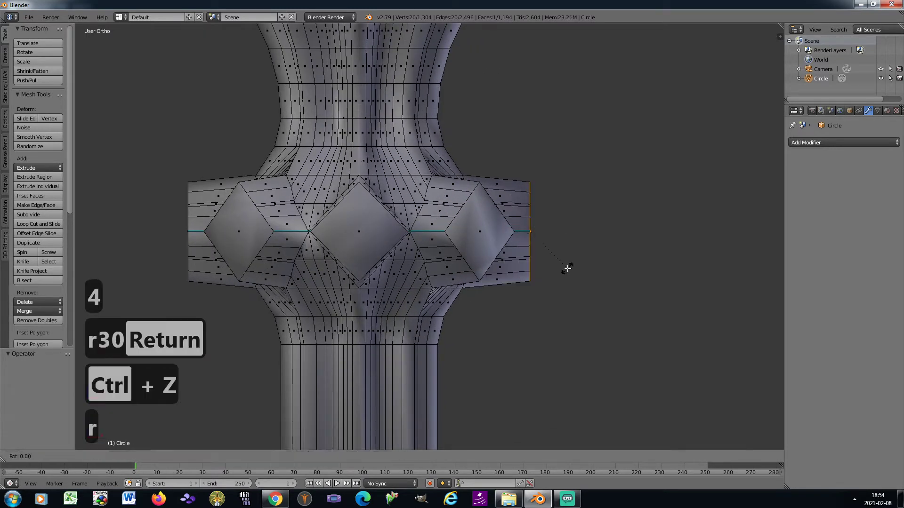
{"action": "type", "text": "-30"}
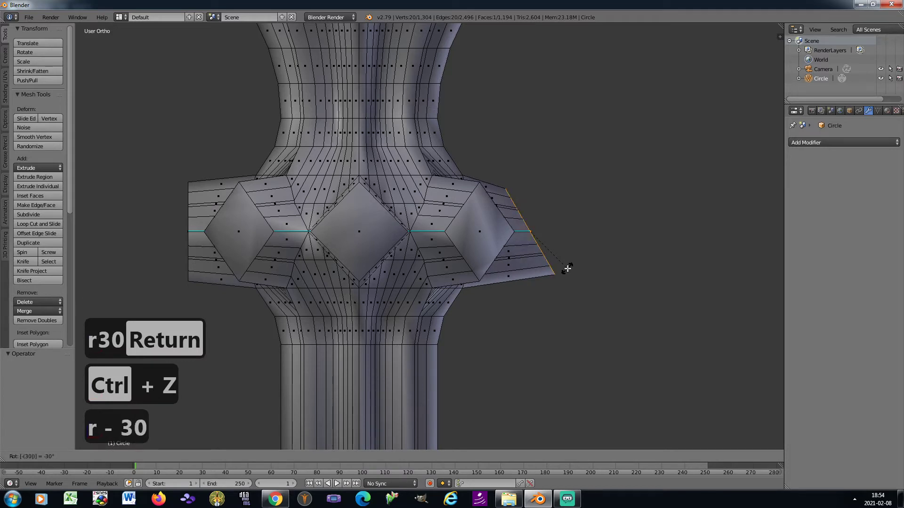
{"action": "key", "text": "Return"}
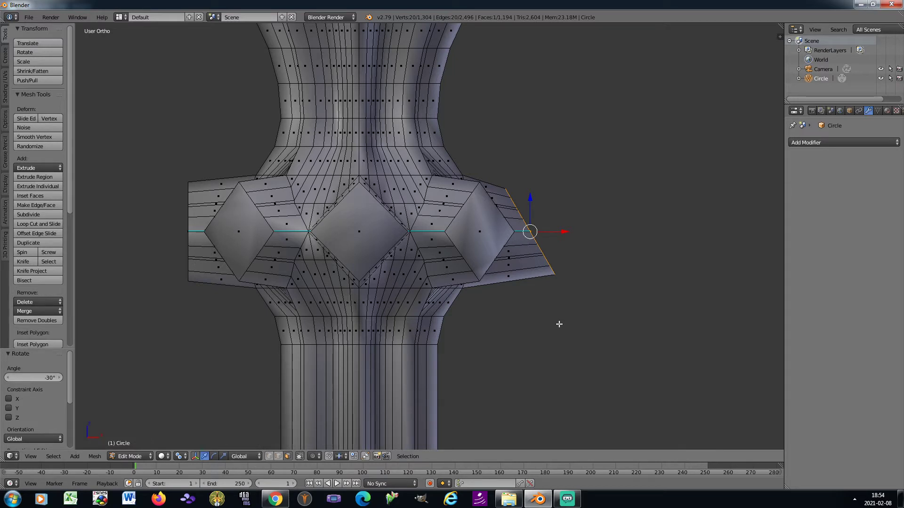
{"action": "right_click", "coordinate": [487, 246]}
{"action": "key", "text": "KP_4"}
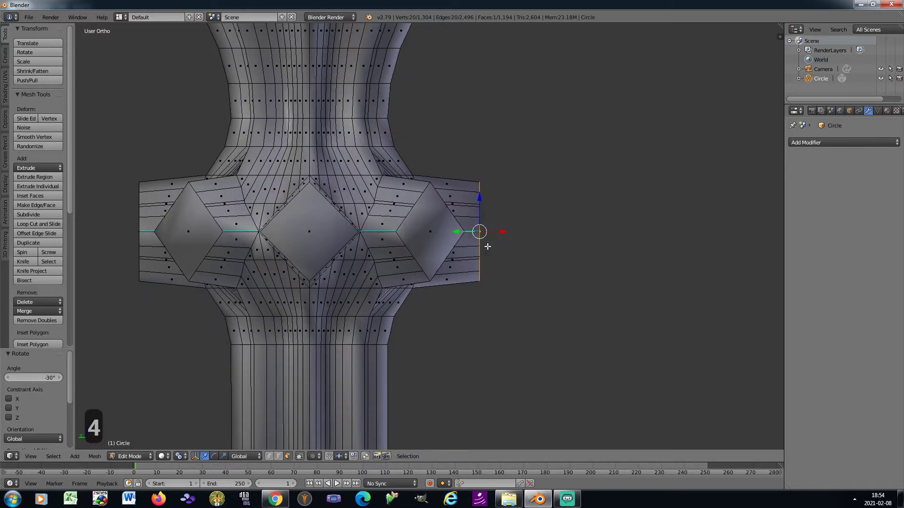
{"action": "type", "text": "r - 30"}
{"action": "key", "text": "Return"}
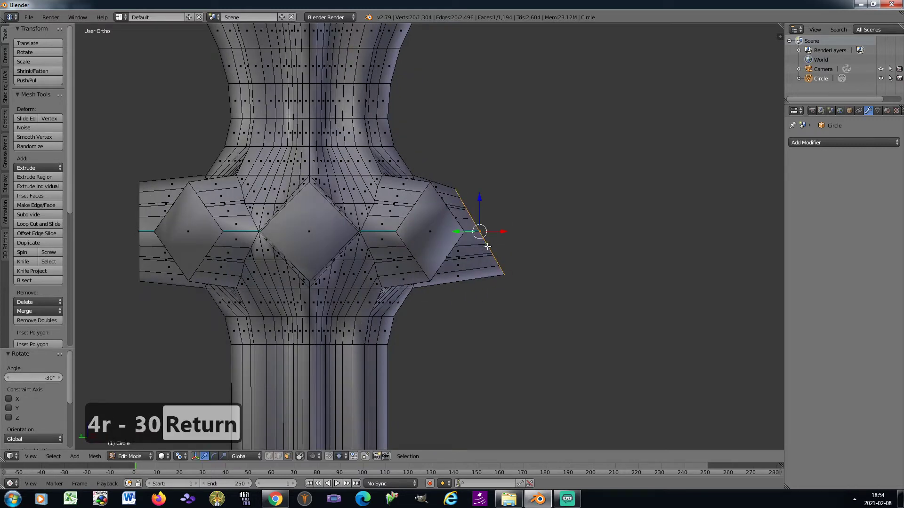
Tilt the third and fourth diamonds of the ring by -30° each, viewing each one edge-on
{"action": "key", "text": "KP_4"}
{"action": "type", "text": "r-30"}
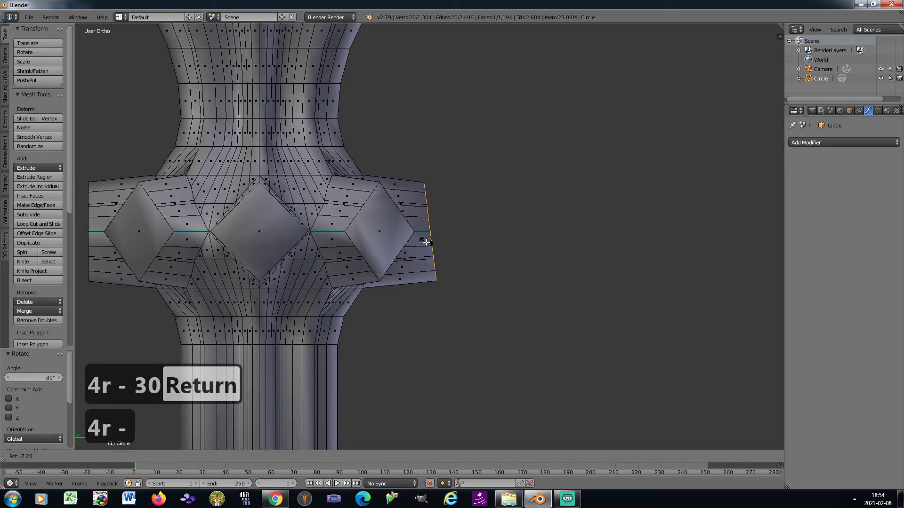
{"action": "key", "text": "Return"}
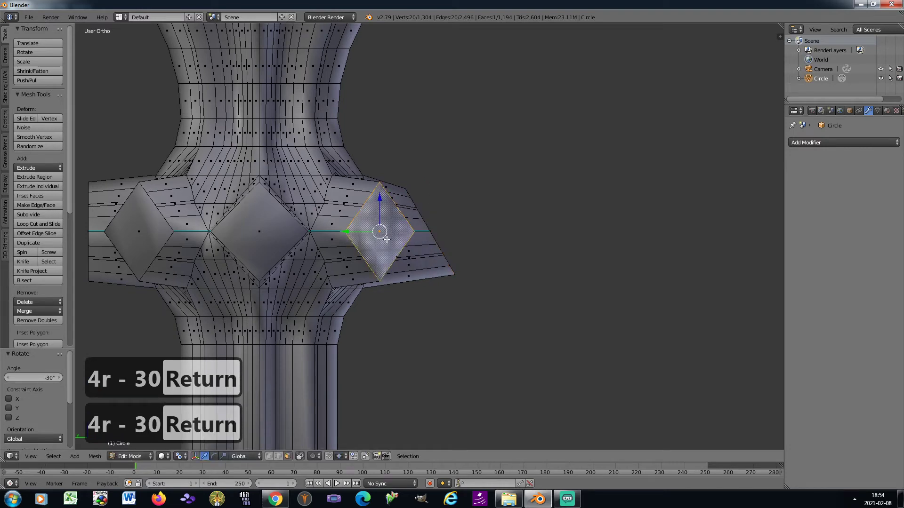
{"action": "key", "text": "KP_4"}
{"action": "type", "text": "r - 30"}
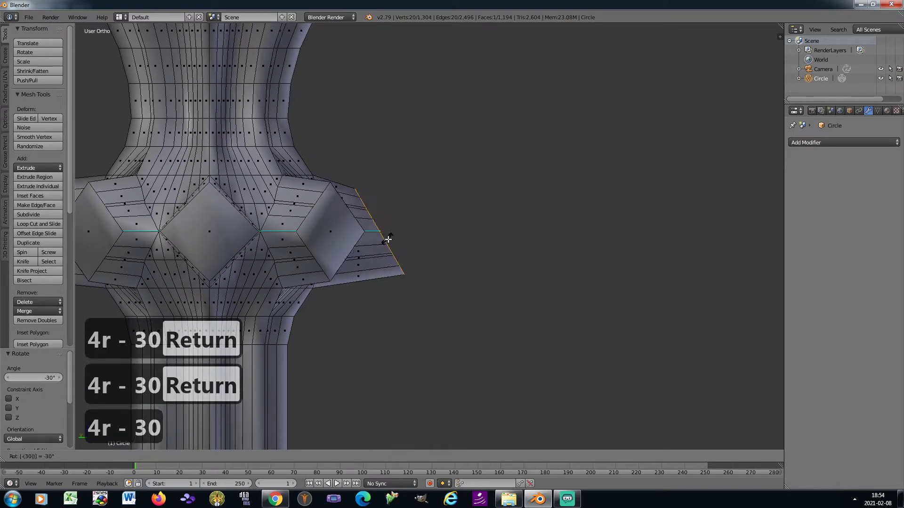
{"action": "key", "text": "Return"}
Tilt the fifth and sixth diamonds of the ring by -30° each, viewing each one edge-on
{"action": "key", "text": "KP_4"}
{"action": "type", "text": "r "}
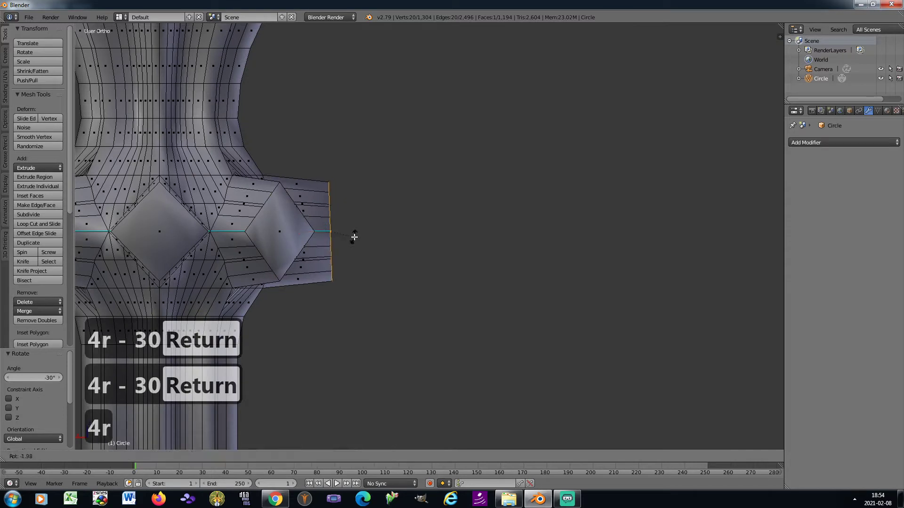
{"action": "type", "text": "- 30"}
{"action": "key", "text": "Return"}
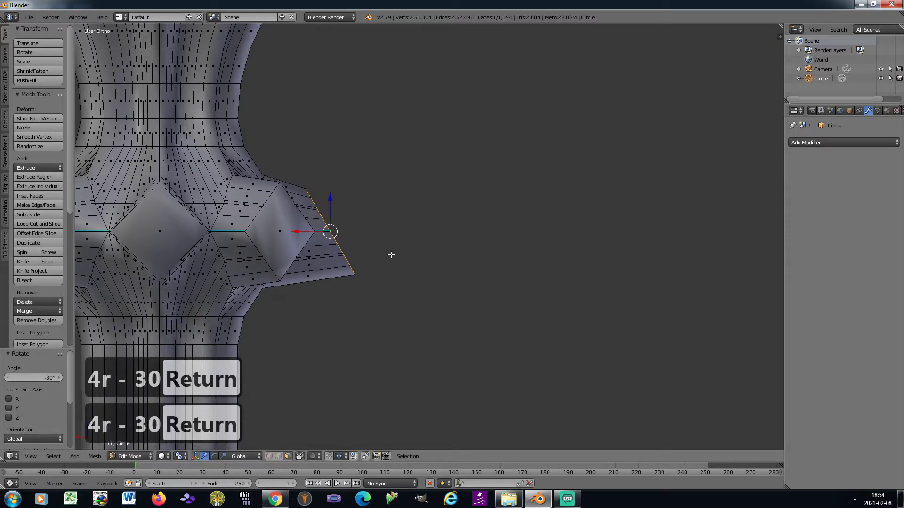
{"action": "middle_click_drag", "start_coordinate": [391, 255], "coordinate": [516, 261], "text": "shift"}
{"action": "right_click", "coordinate": [413, 247]}
{"action": "key", "text": "KP_4"}
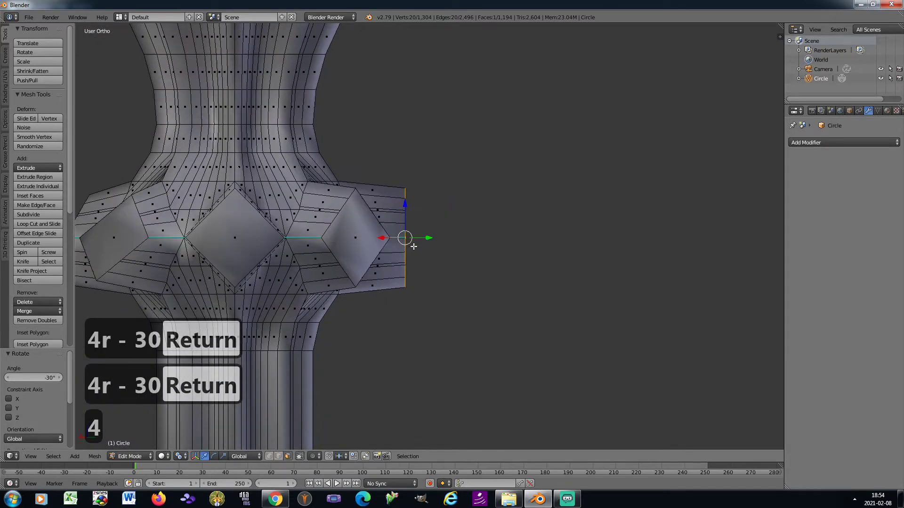
{"action": "type", "text": "r - 30"}
{"action": "key", "text": "Return"}
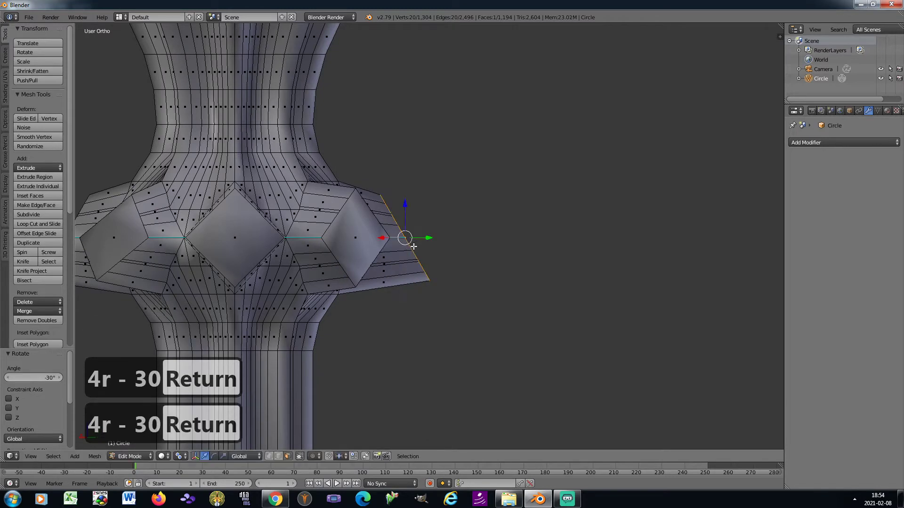
Tilt the last two untilted diamonds of the ring by -30° each, viewing each one edge-on
{"action": "right_click", "coordinate": [368, 246]}
{"action": "key", "text": "KP_4"}
{"action": "type", "text": "r"}
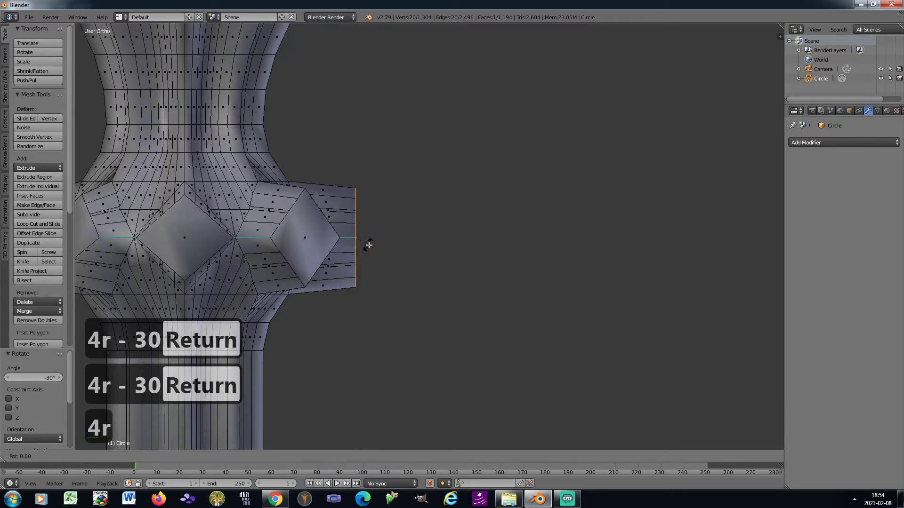
{"action": "type", "text": "-30"}
{"action": "key", "text": "Return"}
{"action": "right_click", "coordinate": [314, 245]}
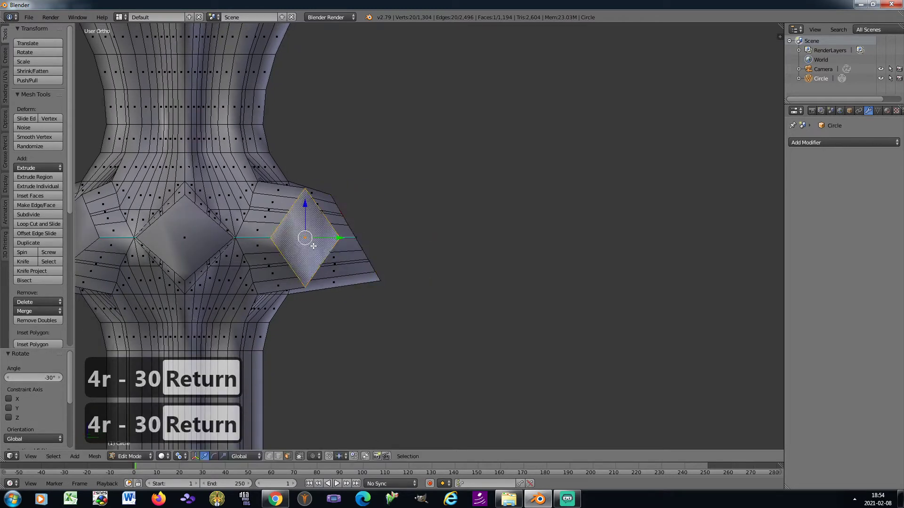
{"action": "key", "text": "KP_4"}
{"action": "type", "text": "r "}
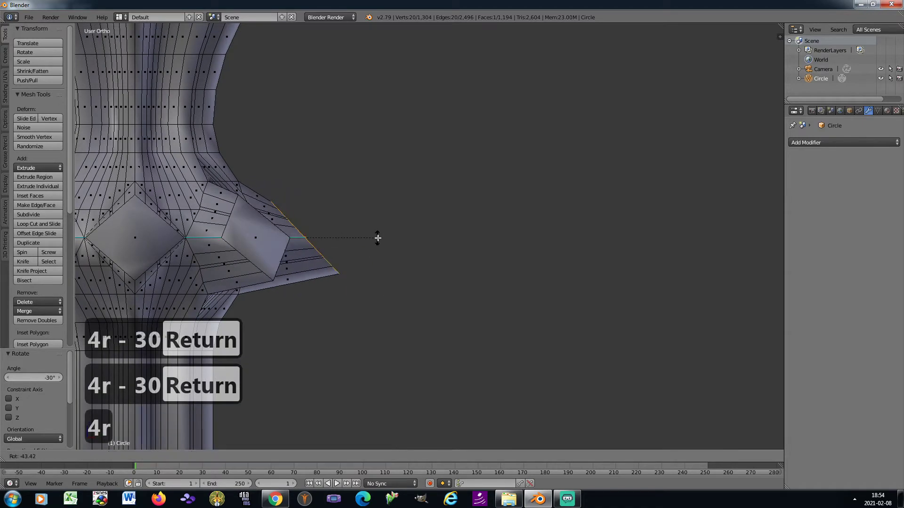
{"action": "type", "text": "- 30"}
{"action": "key", "text": "Return"}
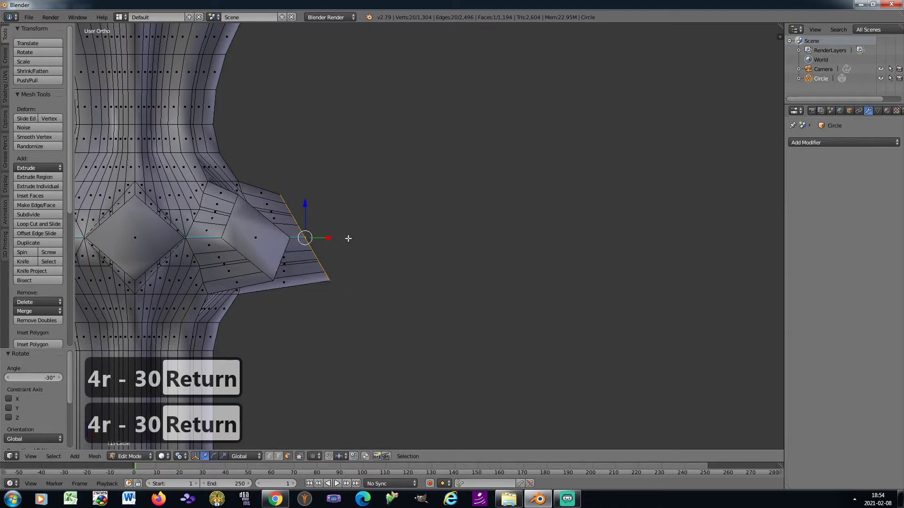
Examine the tilted diamond ring from below and from the side
{"action": "scroll", "coordinate": [347, 236], "scroll_direction": "down", "scroll_amount": 2}
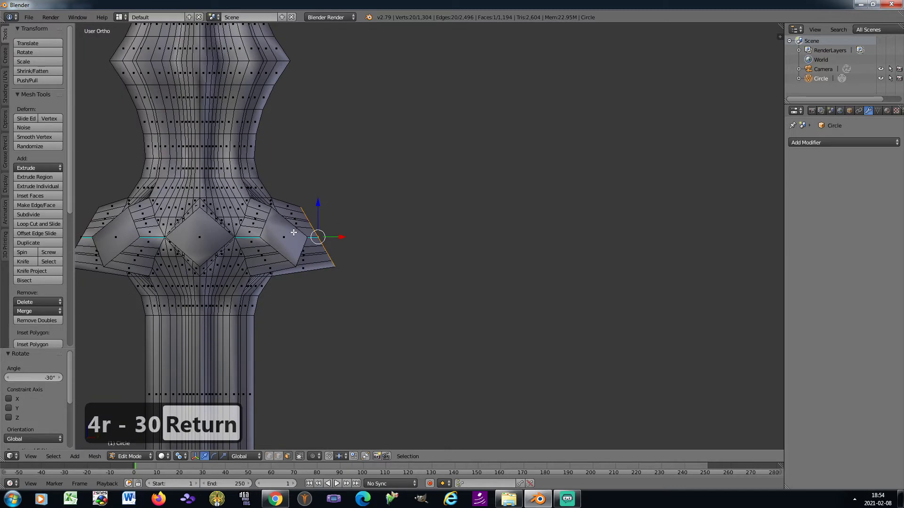
{"action": "key", "text": "KP_2"}
{"action": "key", "text": "KP_2"}
{"action": "key", "text": "KP_2"}
{"action": "key", "text": "KP_8"}
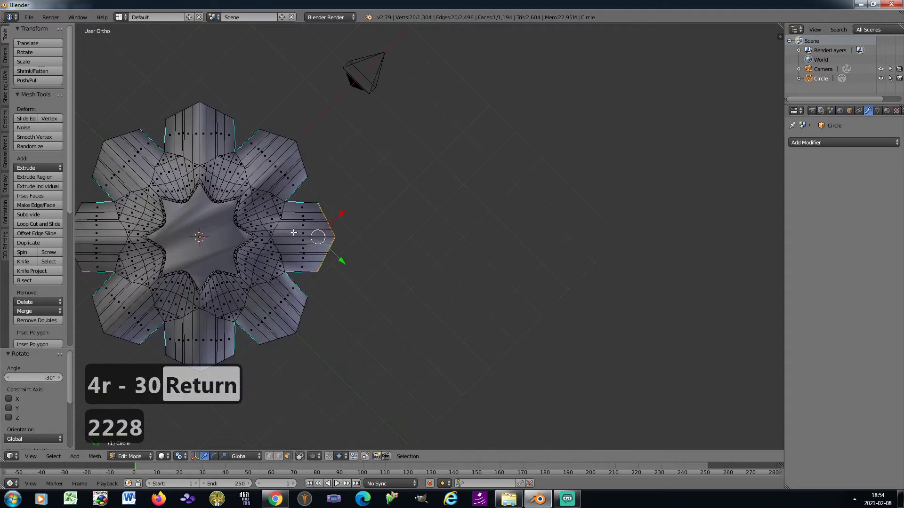
{"action": "key", "text": "KP_8"}
{"action": "key", "text": "KP_8"}
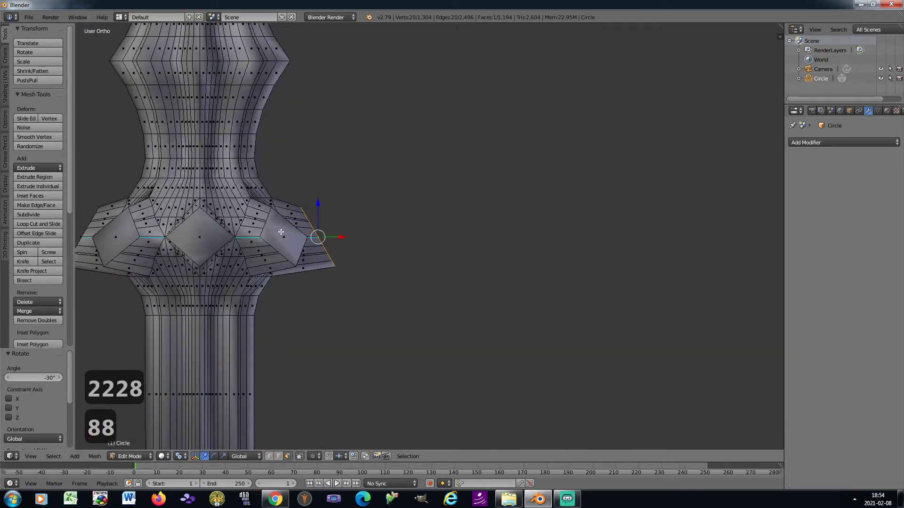
Add the other seven tilted diamond faces around the ring to the selection
{"action": "right_click", "coordinate": [404, 234], "text": "shift"}
{"action": "right_click", "coordinate": [316, 232], "text": "shift"}
{"action": "right_click", "coordinate": [257, 234], "text": "shift"}
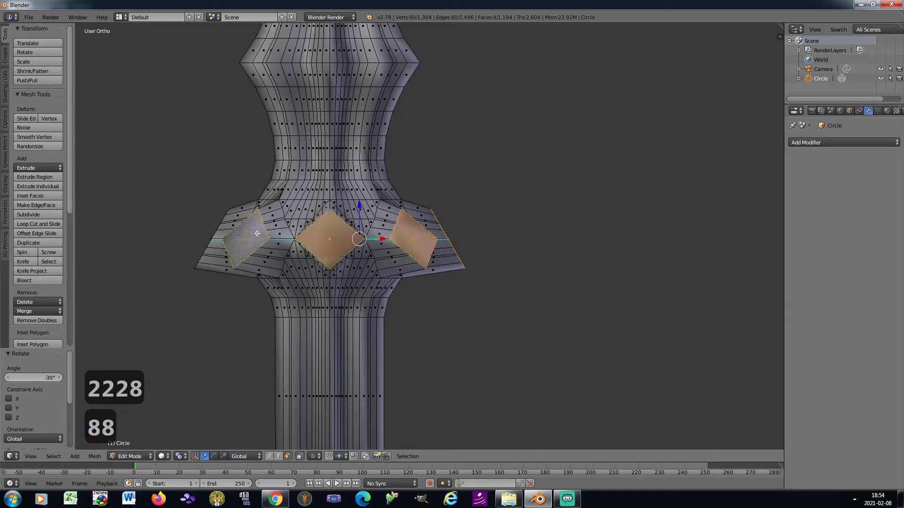
{"action": "key", "text": "KP_8"}
{"action": "key", "text": "KP_8"}
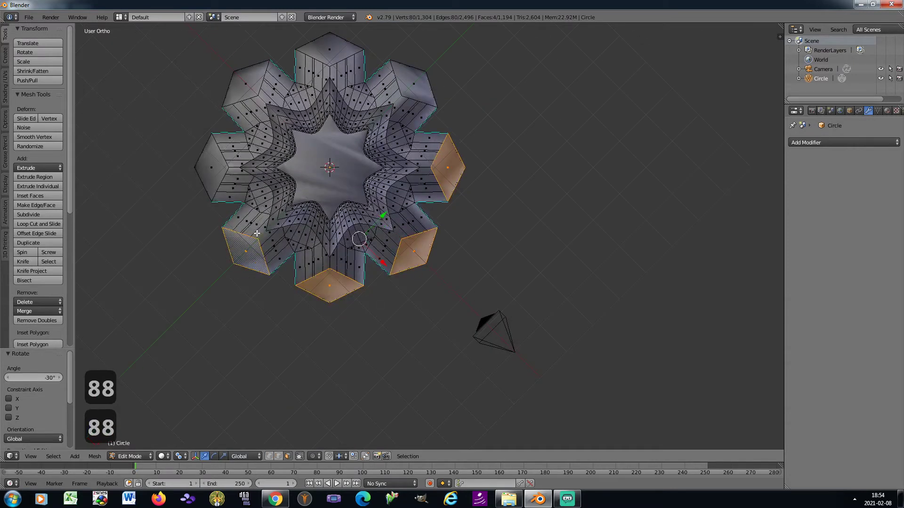
{"action": "right_click", "coordinate": [213, 172], "text": "shift"}
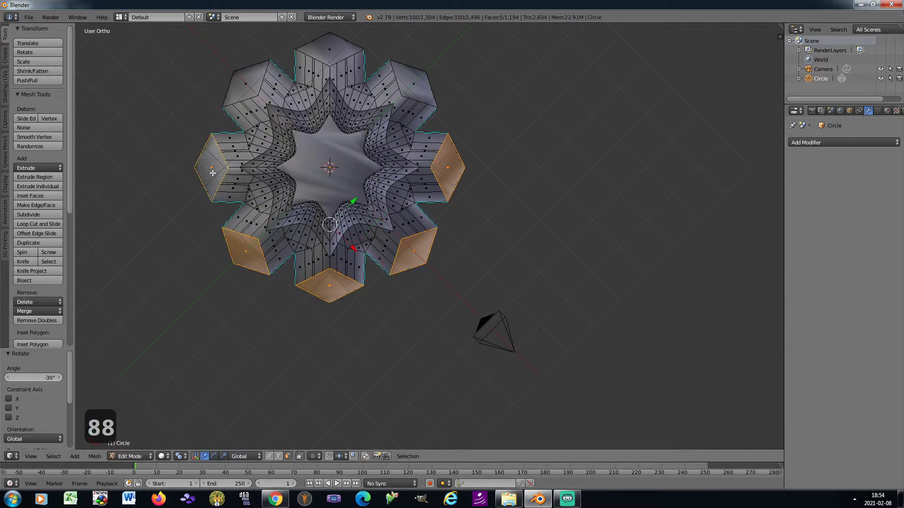
{"action": "right_click", "coordinate": [241, 99], "text": "shift"}
{"action": "right_click", "coordinate": [332, 61], "text": "shift"}
{"action": "right_click", "coordinate": [404, 83], "text": "shift"}
Raise the eight selected diamond faces by about 0.52 along the Z axis, working in the right side view
{"action": "key", "text": "KP_3"}
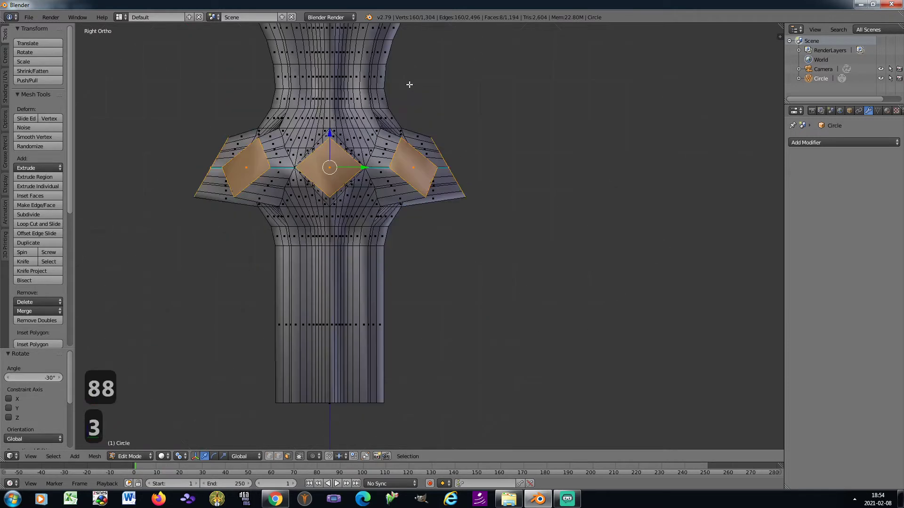
{"action": "middle_click_drag", "start_coordinate": [360, 117], "coordinate": [471, 238], "text": "shift"}
{"action": "key", "text": "g"}
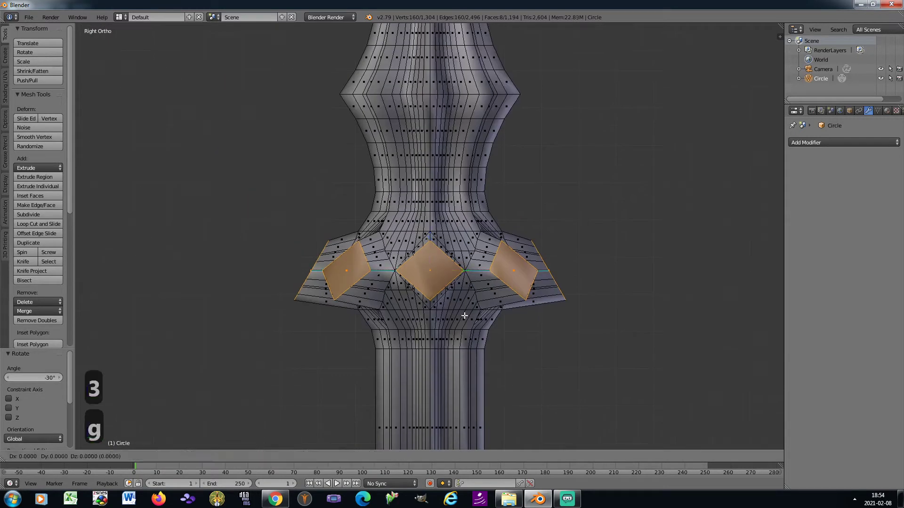
{"action": "key", "text": "z"}
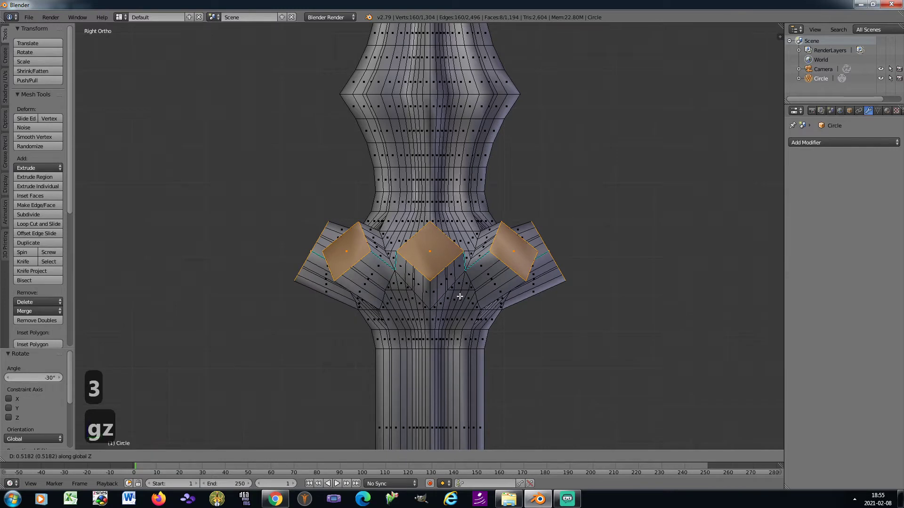
{"action": "left_click", "coordinate": [460, 297]}
{"action": "scroll", "coordinate": [460, 296], "scroll_direction": "down", "scroll_amount": 5}
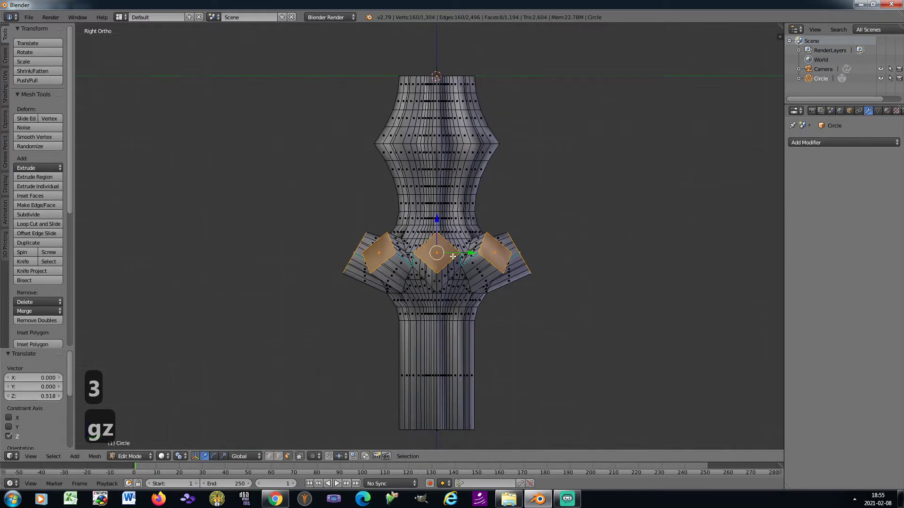
Raise the same eight diamond faces by a further 0.08 or so along the Z axis
{"action": "scroll", "coordinate": [464, 285], "scroll_direction": "up", "scroll_amount": 5}
{"action": "key", "text": "g"}
{"action": "key", "text": "z"}
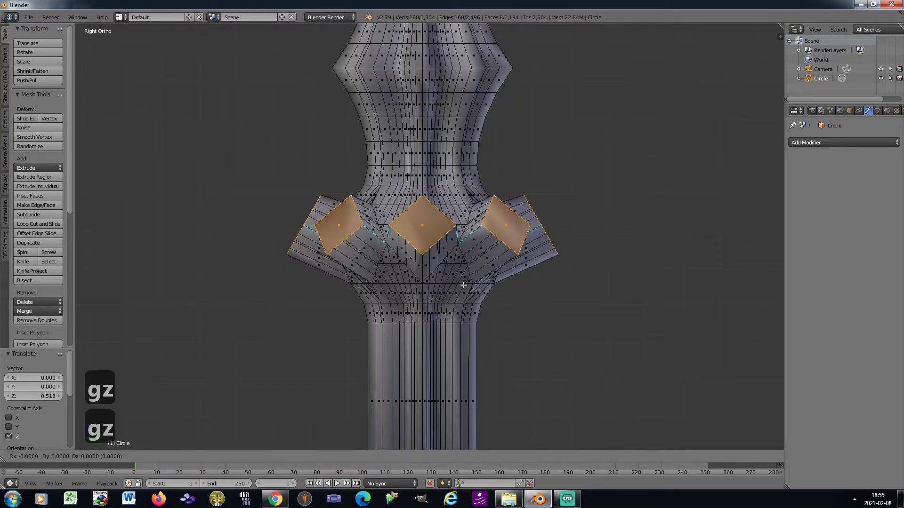
{"action": "left_click", "coordinate": [463, 282]}
{"action": "scroll", "coordinate": [463, 282], "scroll_direction": "down", "scroll_amount": 4}
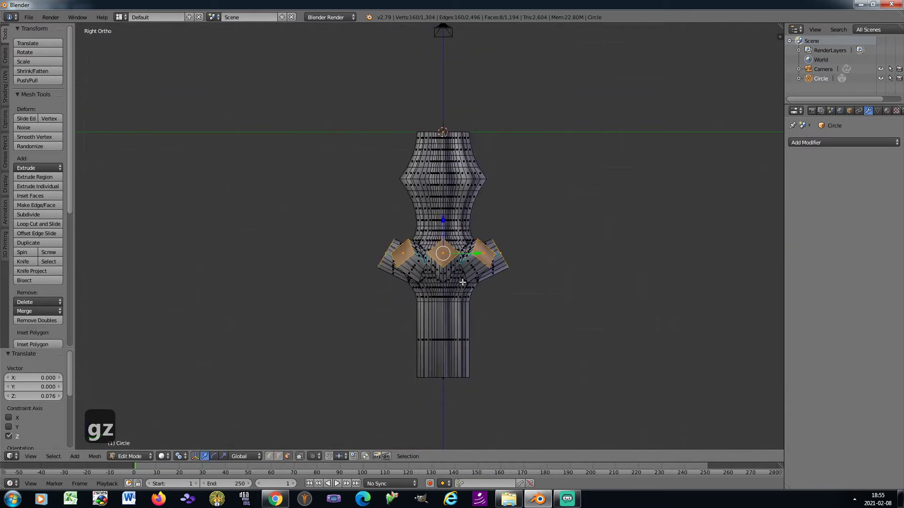
{"action": "scroll", "coordinate": [462, 282], "scroll_direction": "up", "scroll_amount": 2}
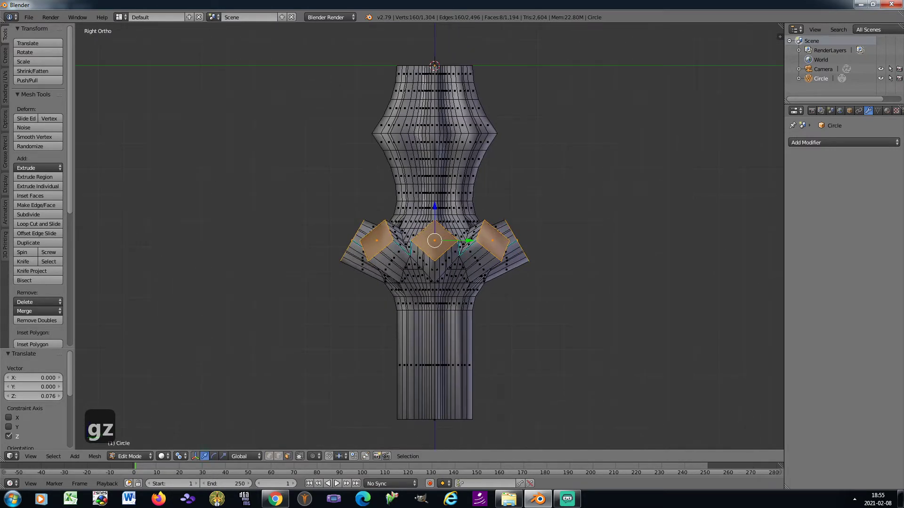
Extrude the eight diamond faces outward along their normals in several short consecutive segments to form arms
{"action": "scroll", "coordinate": [452, 302], "scroll_direction": "up", "scroll_amount": 1}
{"action": "key", "text": "e"}
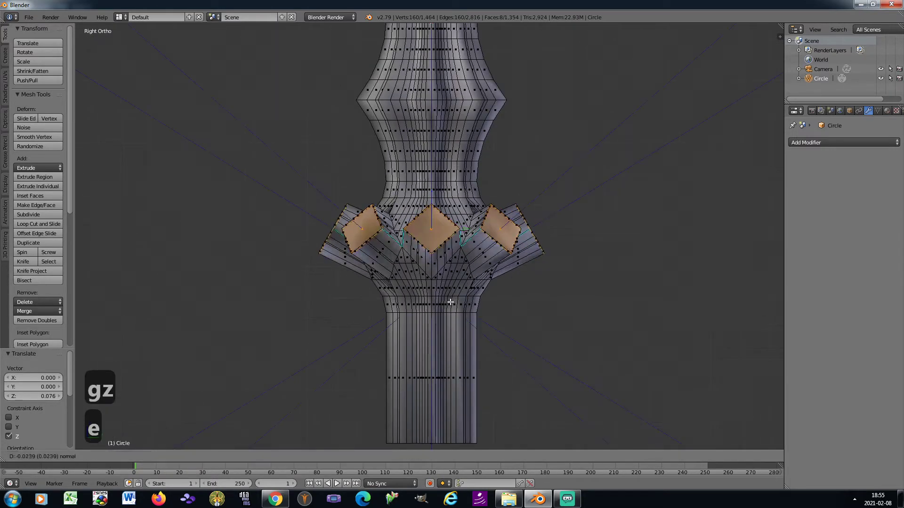
{"action": "left_click", "coordinate": [421, 314]}
{"action": "key", "text": "e"}
{"action": "key", "text": "e"}
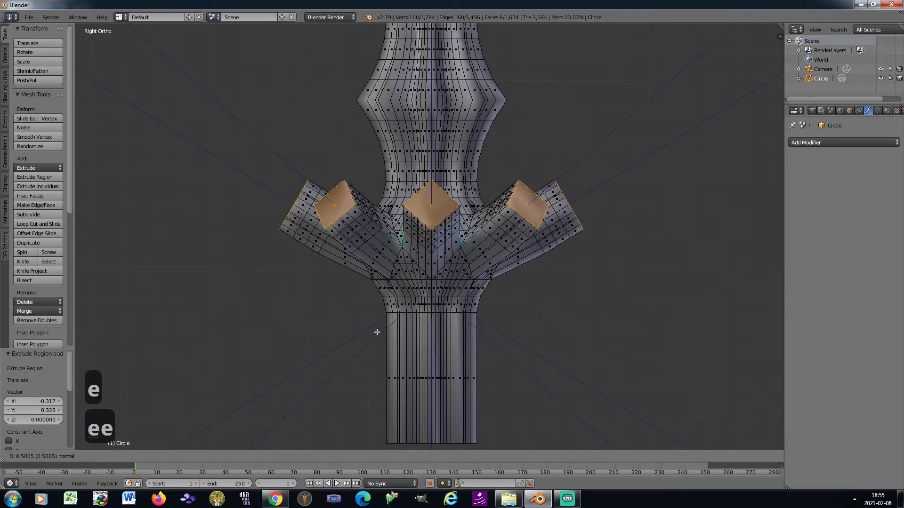
{"action": "left_click", "coordinate": [376, 331]}
{"action": "key", "text": "e"}
{"action": "left_click", "coordinate": [348, 348]}
{"action": "key", "text": "e"}
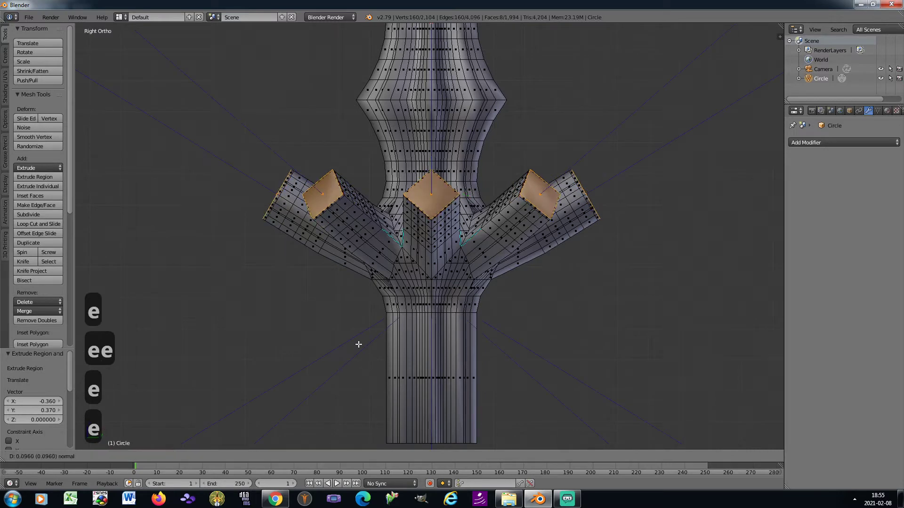
{"action": "left_click", "coordinate": [328, 365]}
Try extruding the arm ends by two more short segments and undo both extrusions
{"action": "key", "text": "e"}
{"action": "left_click", "coordinate": [301, 380]}
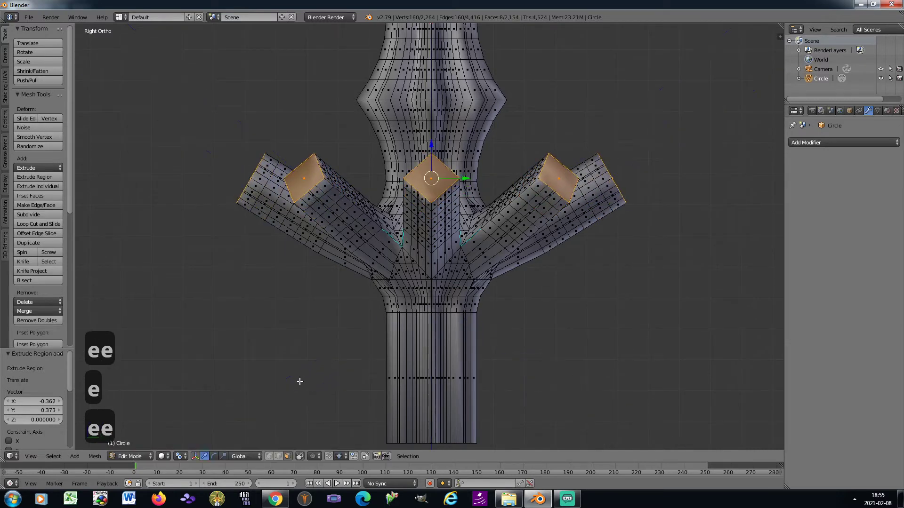
{"action": "key", "text": "e"}
{"action": "left_click", "coordinate": [353, 310]}
{"action": "scroll", "coordinate": [355, 308], "scroll_direction": "down", "scroll_amount": 3}
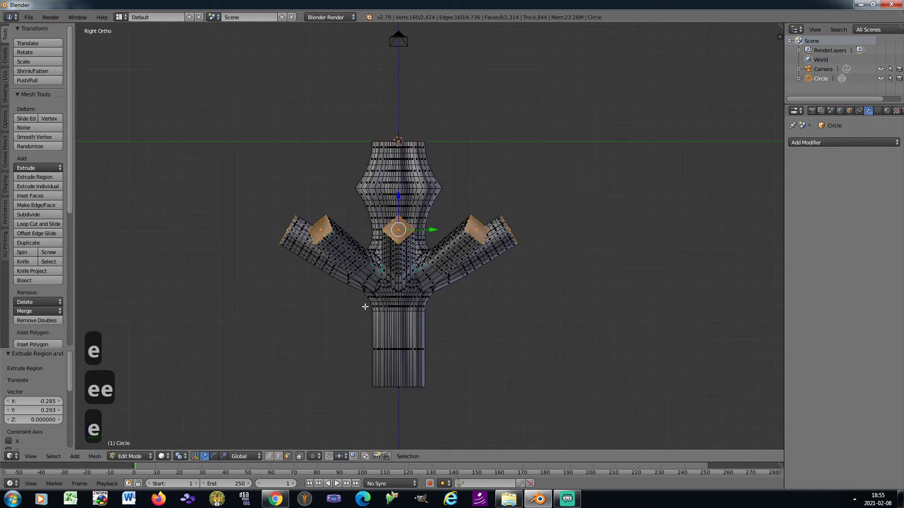
{"action": "scroll", "coordinate": [375, 297], "scroll_direction": "up", "scroll_amount": 2}
{"action": "key", "text": "ctrl+z"}
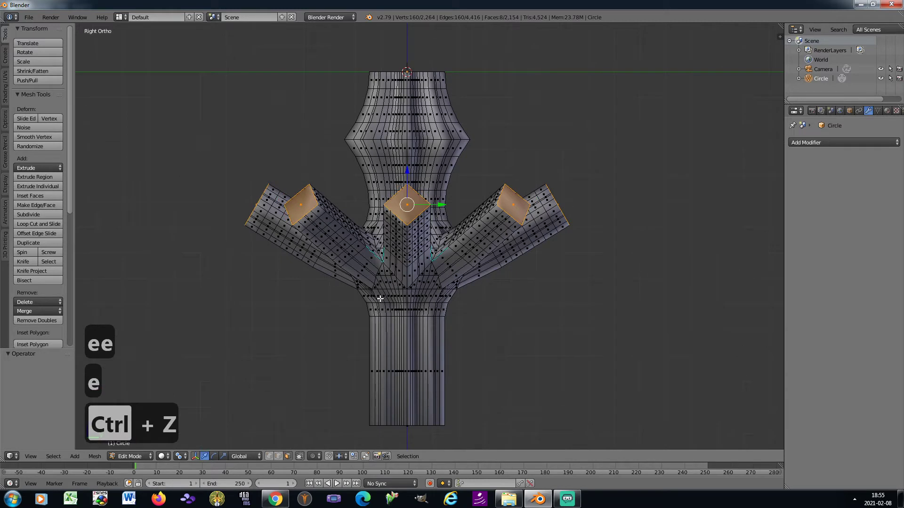
{"action": "key", "text": "ctrl+z"}
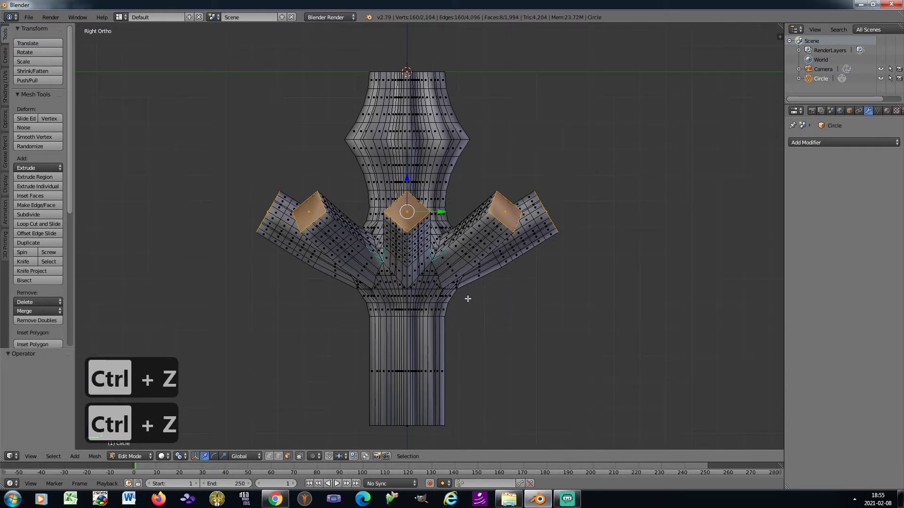
Enable connected proportional editing and set the transform orientation to Normal
{"action": "left_click", "coordinate": [318, 456]}
{"action": "left_click", "coordinate": [324, 416]}
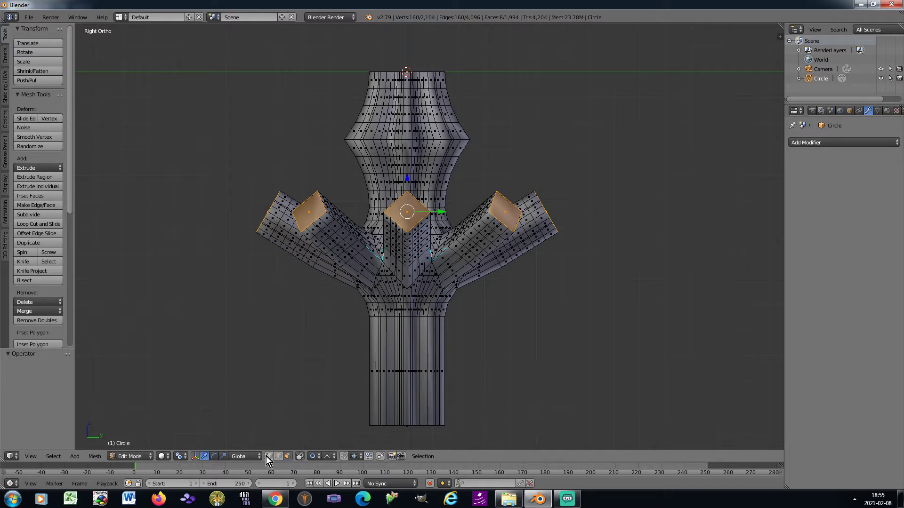
{"action": "left_click", "coordinate": [239, 457]}
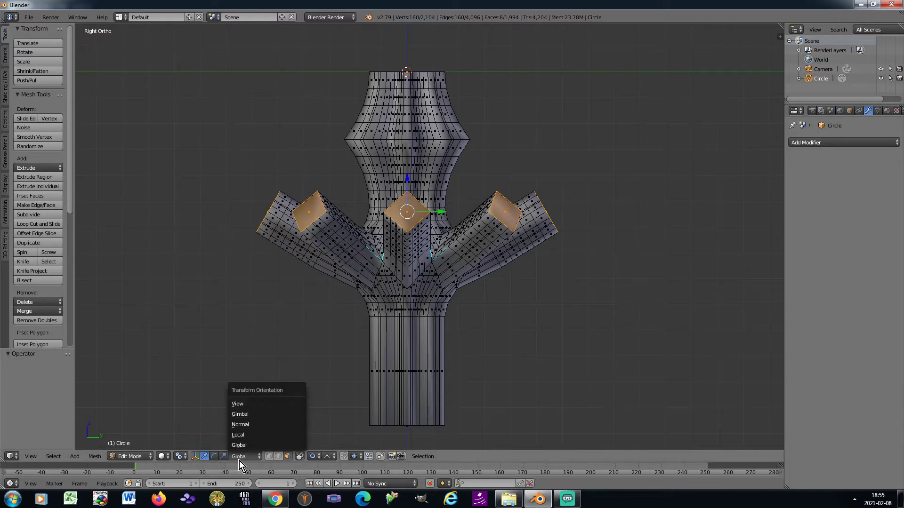
{"action": "left_click", "coordinate": [250, 425]}
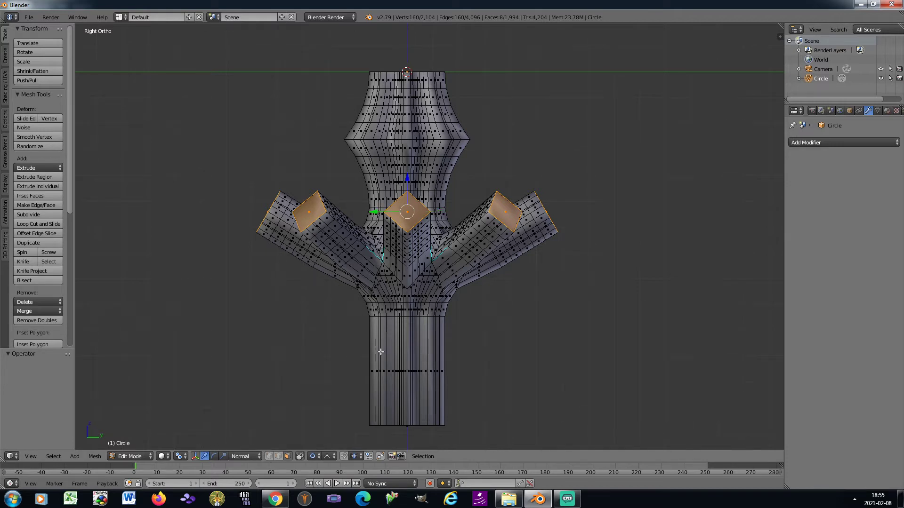
Scale the arm end faces by about 1.6 excluding their normal Z, with a proportional size of about 2.59
{"action": "scroll", "coordinate": [482, 275], "scroll_direction": "up", "scroll_amount": 1}
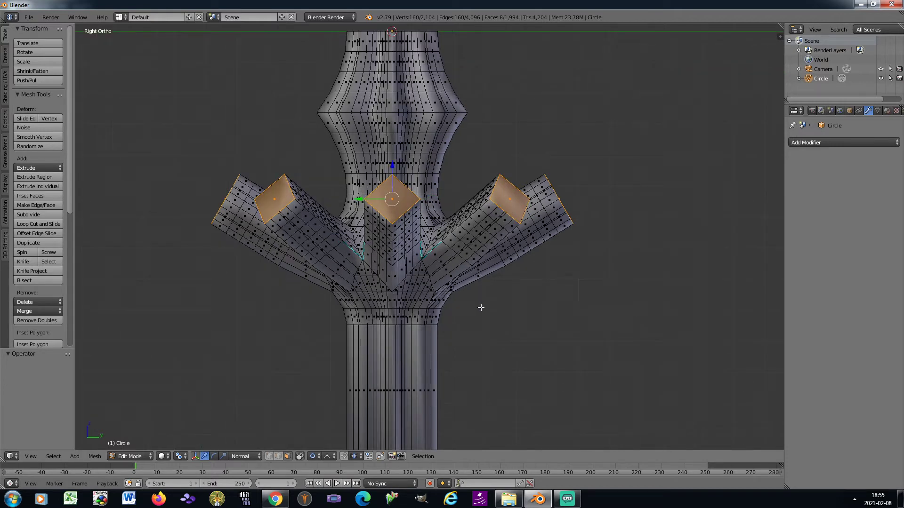
{"action": "key", "text": "s"}
{"action": "key", "text": "shift+z"}
{"action": "key", "text": "shift+z"}
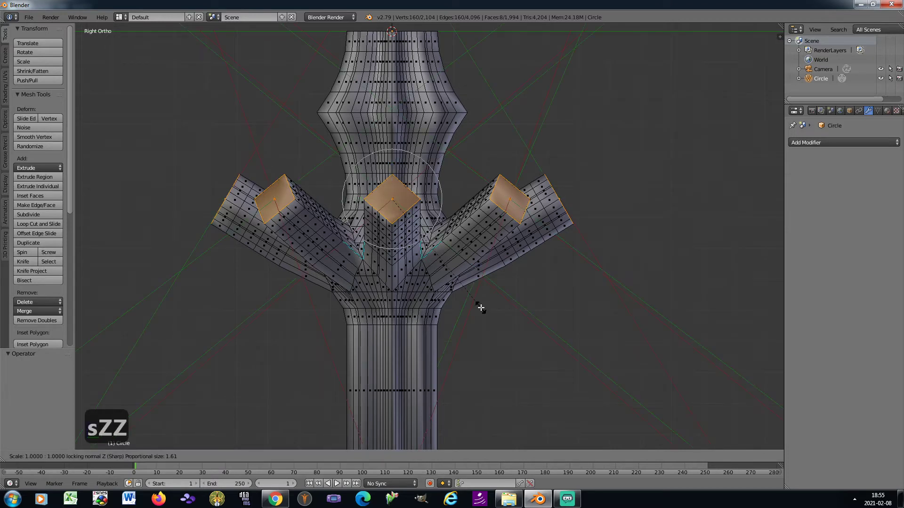
{"action": "scroll", "coordinate": [510, 370], "scroll_direction": "down", "scroll_amount": 6}
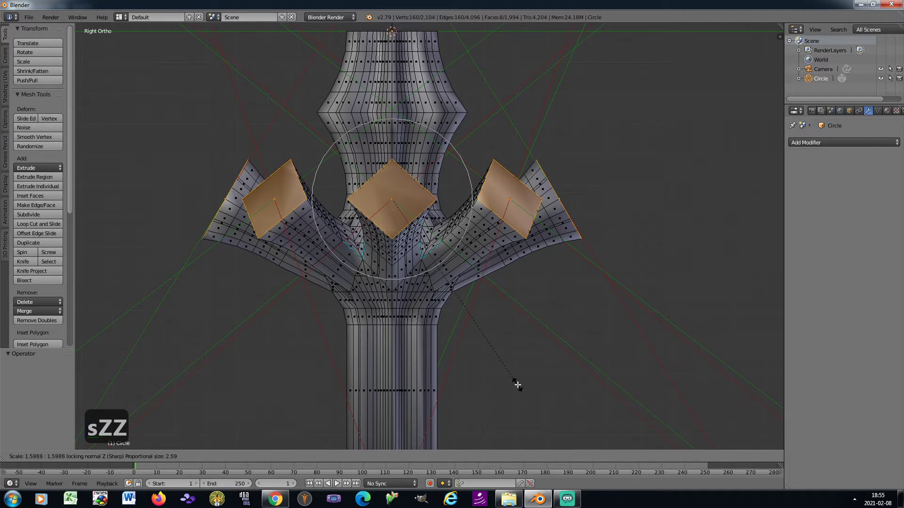
{"action": "left_click", "coordinate": [518, 388]}
Extrude the arm end faces about 3.86 along their normals and scale them to 0 so that each arm ends in a point
{"action": "scroll", "coordinate": [492, 270], "scroll_direction": "down", "scroll_amount": 2}
{"action": "key", "text": "e"}
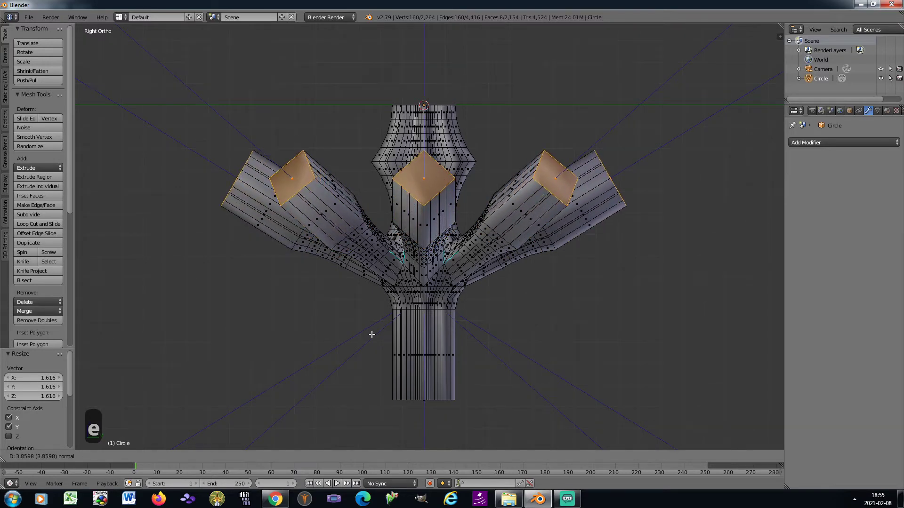
{"action": "left_click", "coordinate": [372, 334]}
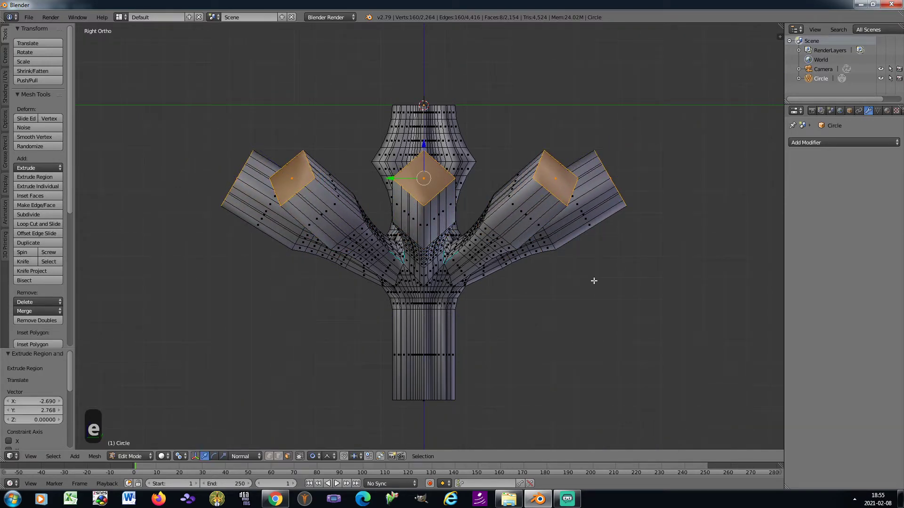
{"action": "key", "text": "s"}
{"action": "key", "text": "0"}
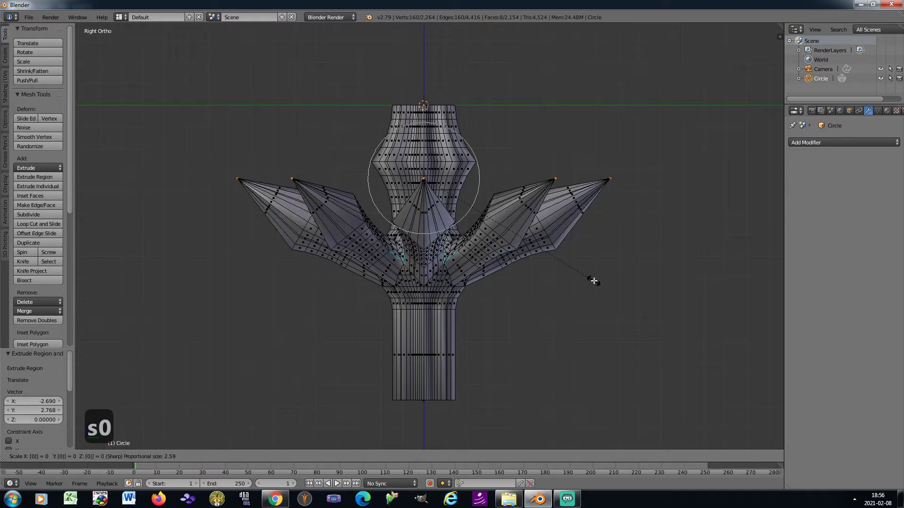
{"action": "left_click", "coordinate": [593, 281]}
{"action": "key", "text": "Tab"}
{"action": "scroll", "coordinate": [557, 261], "scroll_direction": "down", "scroll_amount": 2}
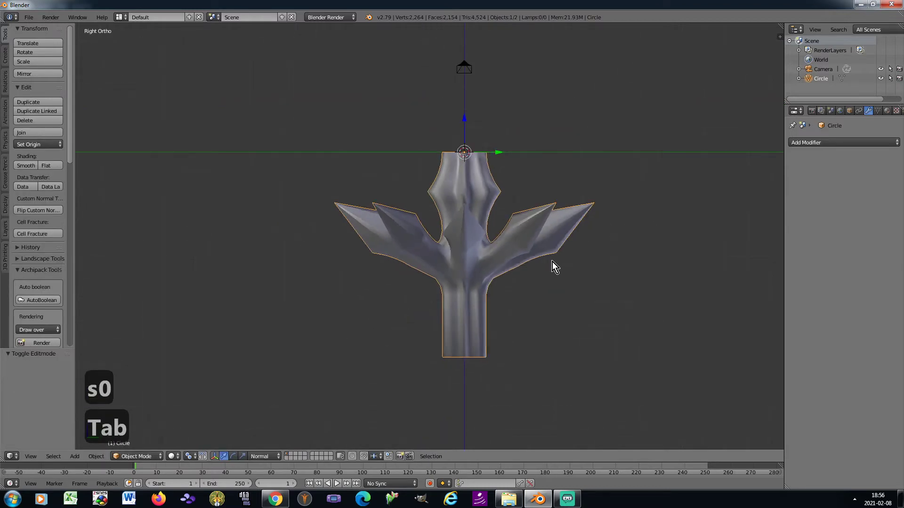
{"action": "scroll", "coordinate": [532, 254], "scroll_direction": "up", "scroll_amount": 4}
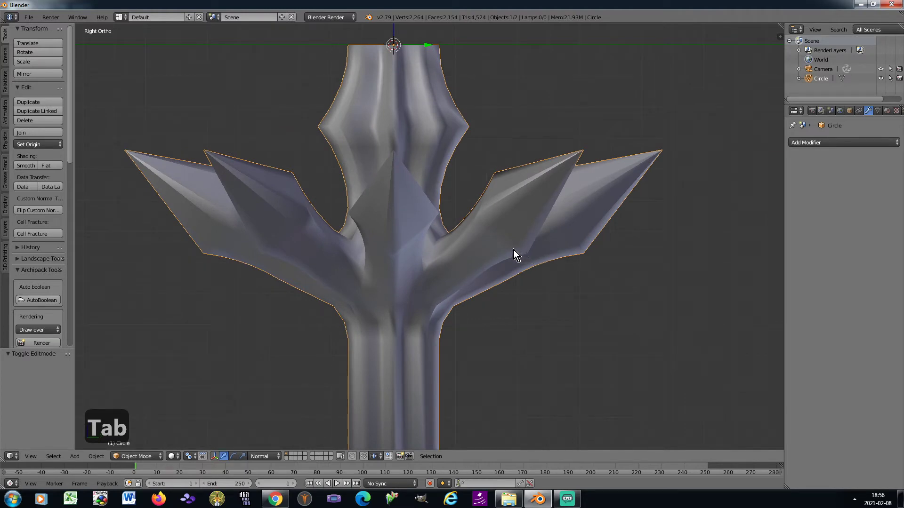
{"action": "scroll", "coordinate": [513, 250], "scroll_direction": "down", "scroll_amount": 3}
{"action": "scroll", "coordinate": [513, 250], "scroll_direction": "up", "scroll_amount": 2}
Disable proportional editing and merge the coincident vertices at each arm tip with Collapse
{"action": "key", "text": "Tab"}
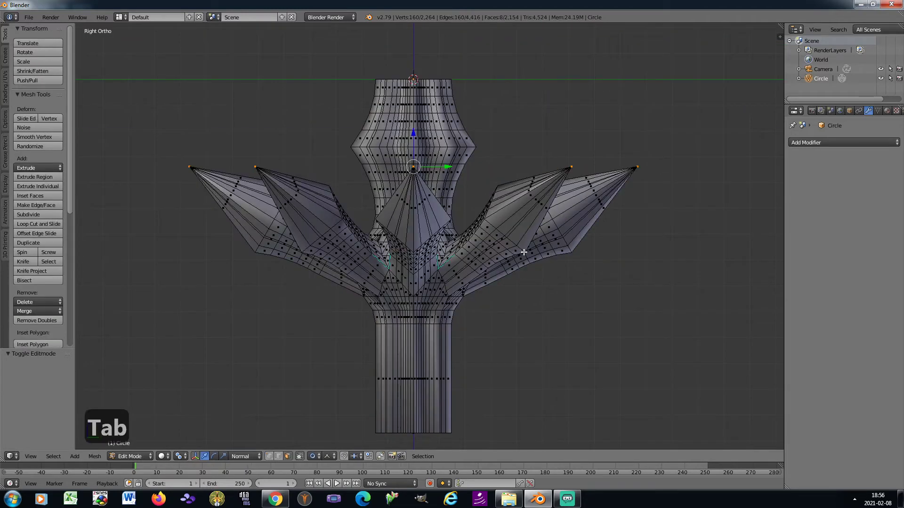
{"action": "left_click", "coordinate": [312, 456]}
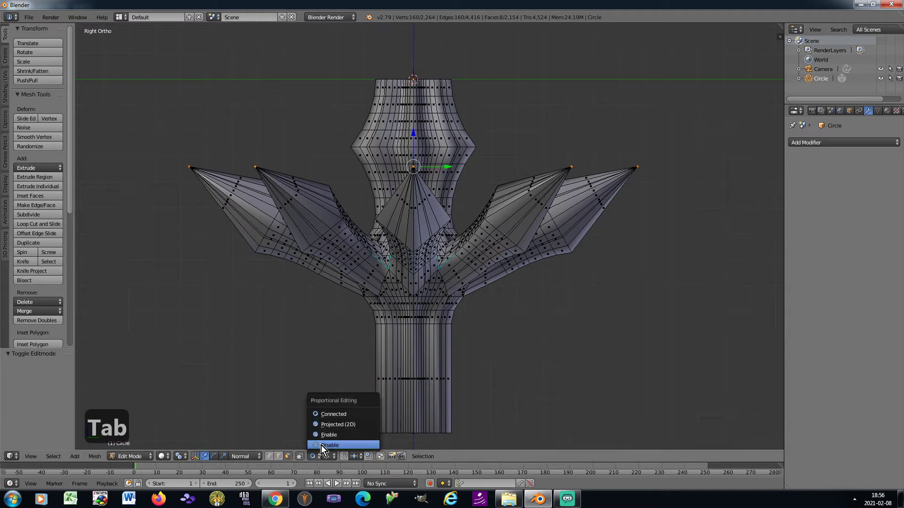
{"action": "left_click", "coordinate": [321, 445]}
{"action": "key", "text": "w"}
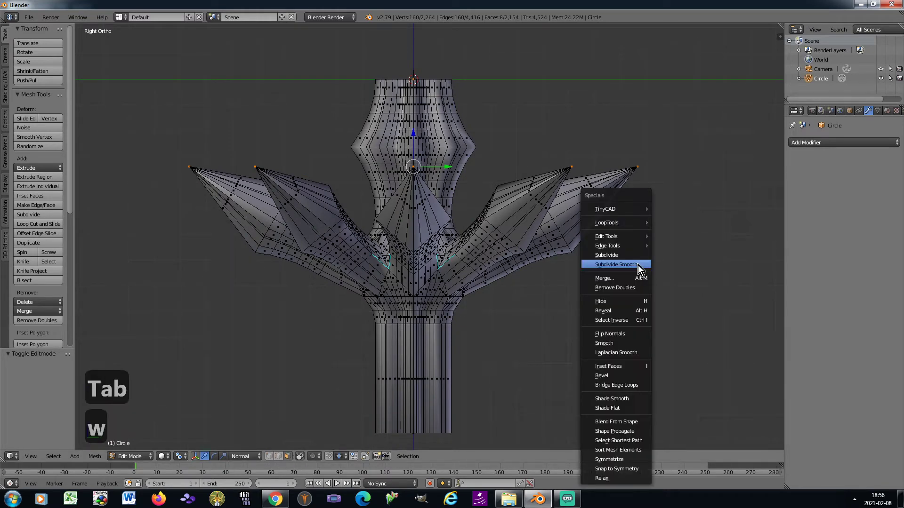
{"action": "left_click", "coordinate": [632, 277]}
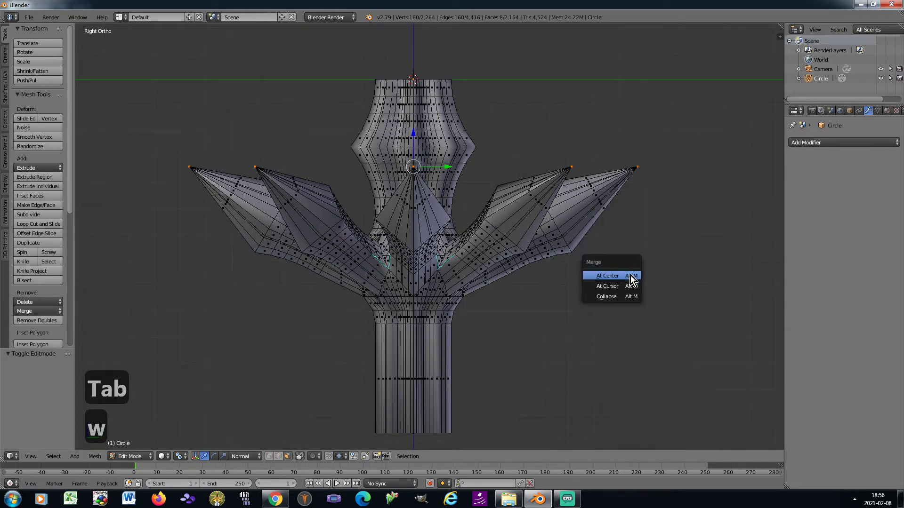
{"action": "left_click", "coordinate": [612, 299]}
{"action": "key", "text": "Tab"}
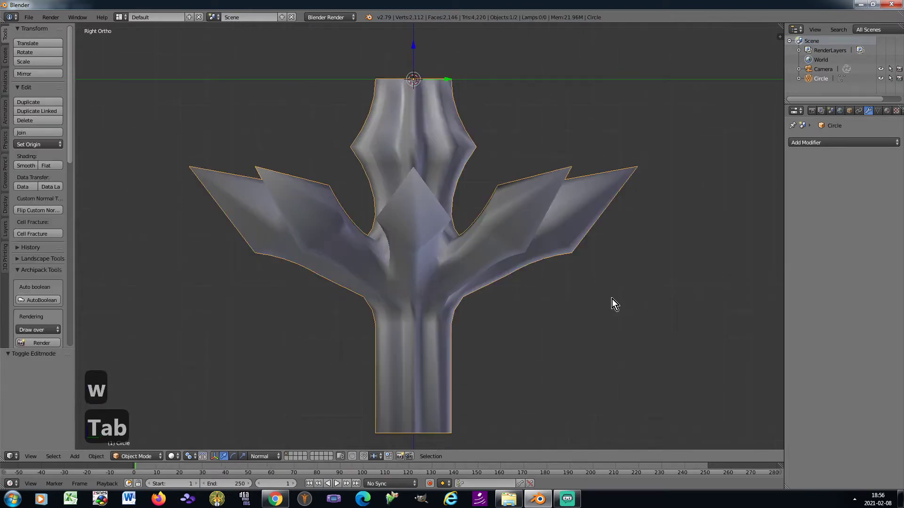
Add a Bevel modifier to the column object and set its limit method to Angle
{"action": "left_click", "coordinate": [800, 142]}
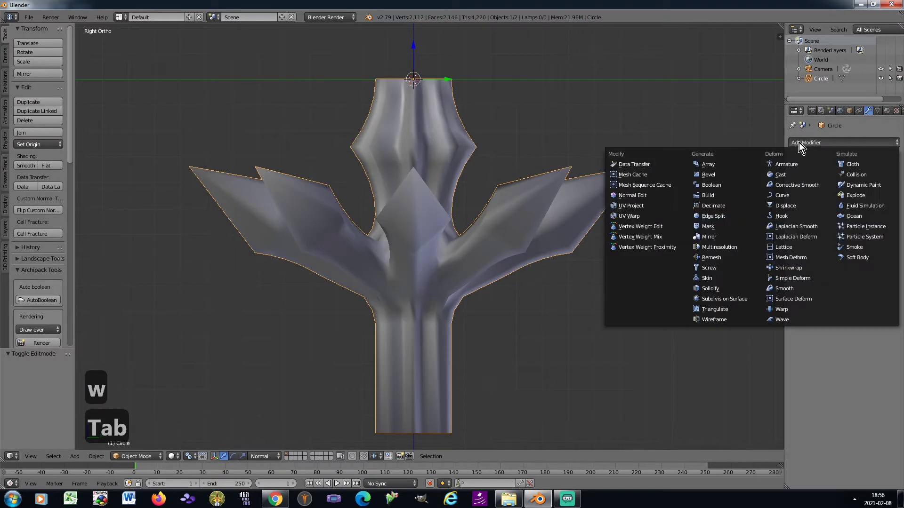
{"action": "left_click", "coordinate": [737, 173]}
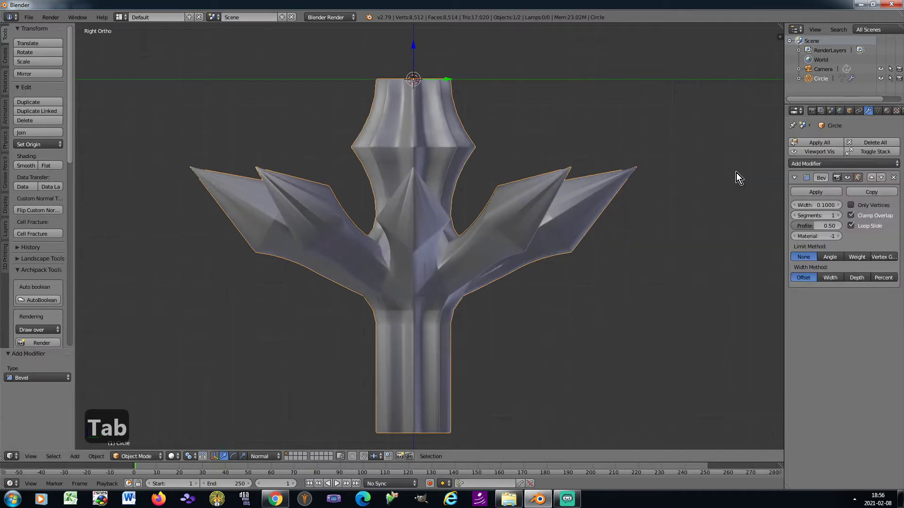
{"action": "left_click", "coordinate": [827, 258]}
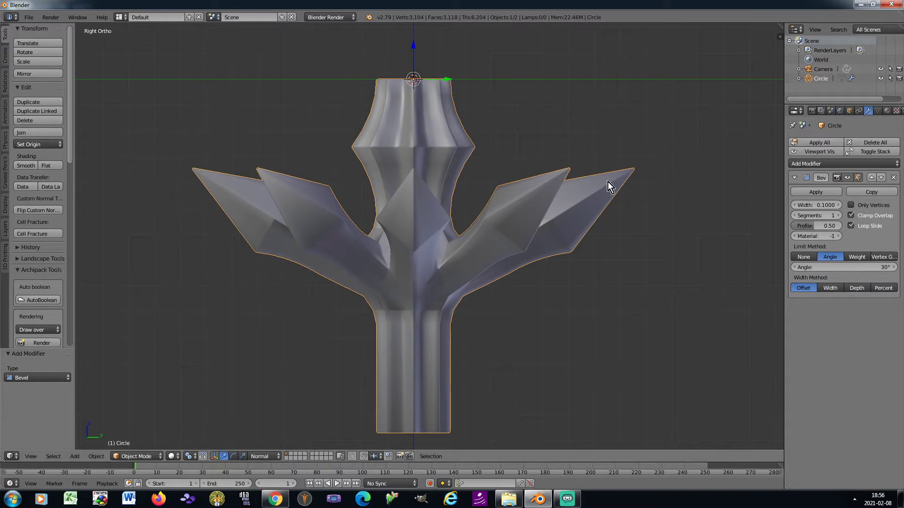
Add a Subdivision Surface modifier to the column object below the Bevel modifier
{"action": "scroll", "coordinate": [627, 185], "scroll_direction": "down", "scroll_amount": 3}
{"action": "left_click", "coordinate": [795, 164]}
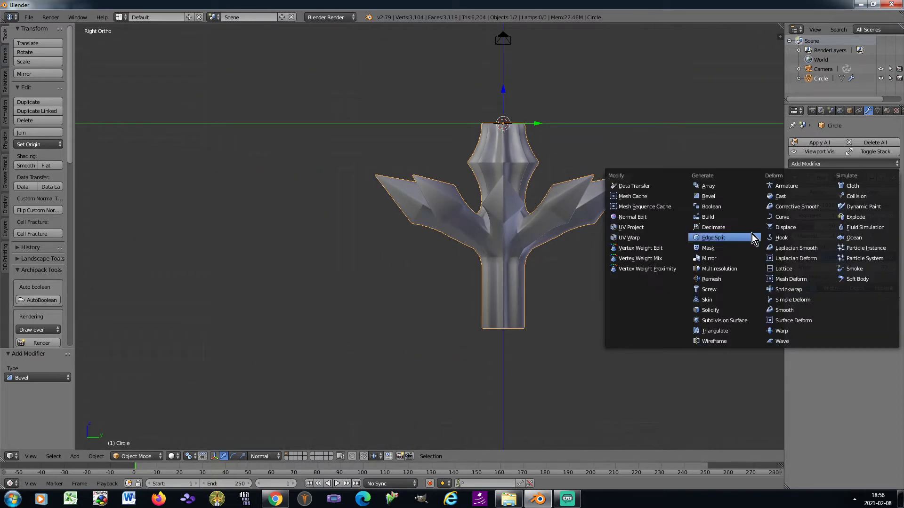
{"action": "left_click", "coordinate": [719, 321]}
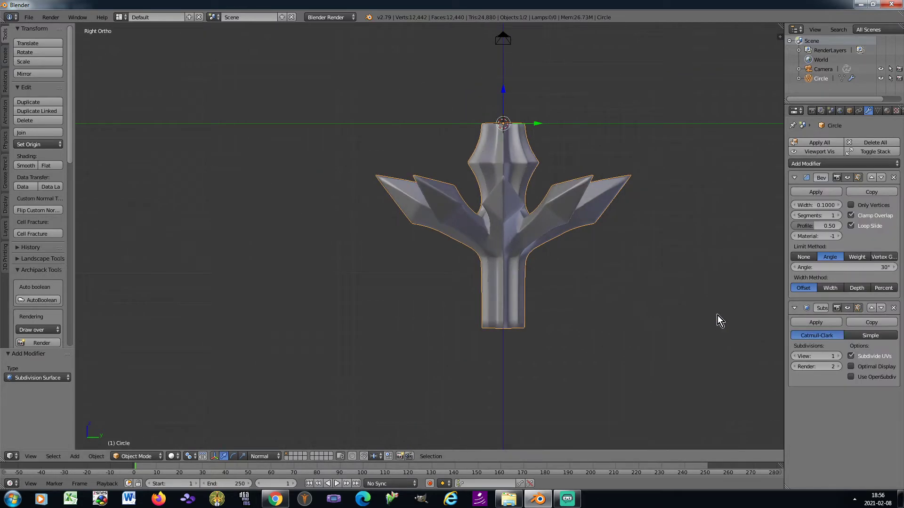
Set the Subdivision Surface viewport subdivisions to 2 and apply the column's rotation and scale
{"action": "left_click", "coordinate": [837, 356]}
{"action": "key", "text": "ctrl+a"}
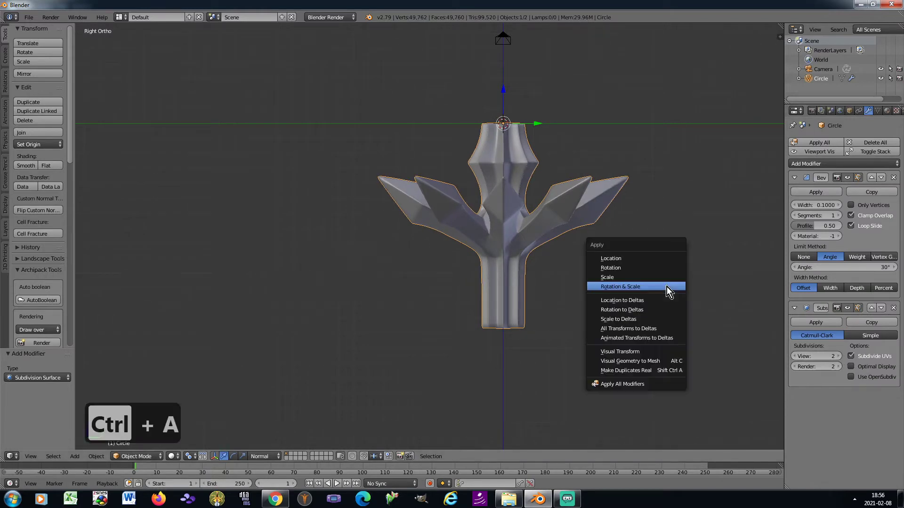
{"action": "left_click", "coordinate": [667, 287]}
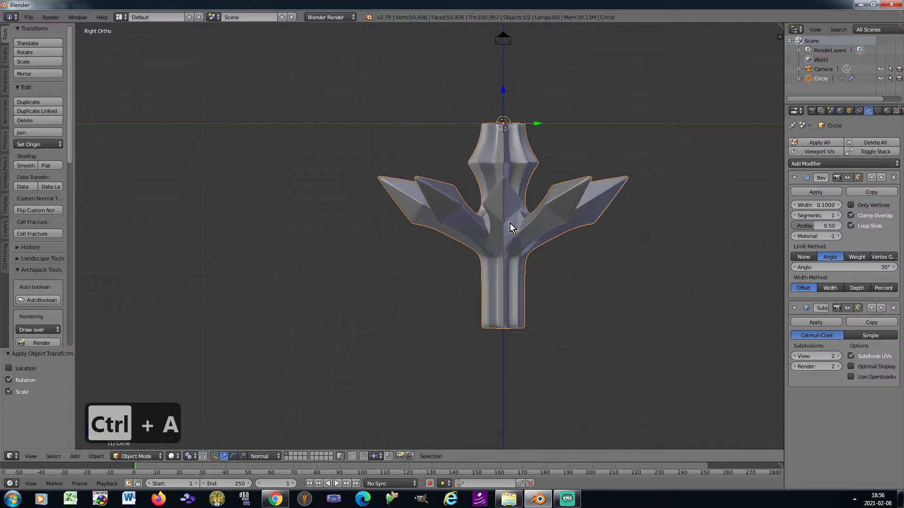
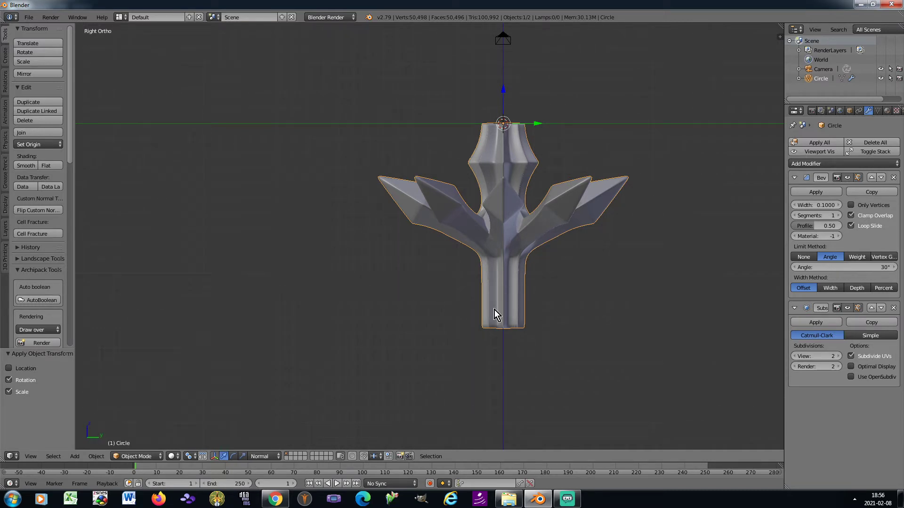
In Edit Mode, select all vertices of the column's bottom end, including hidden ones, and extrude them downward about 1.17
{"action": "scroll", "coordinate": [518, 297], "scroll_direction": "up", "scroll_amount": 3}
{"action": "key", "text": "Tab"}
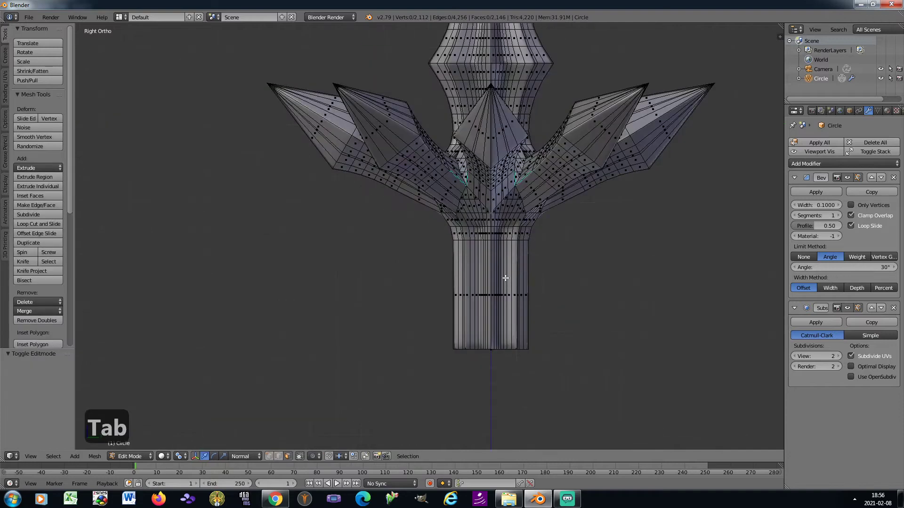
{"action": "scroll", "coordinate": [491, 280], "scroll_direction": "up", "scroll_amount": 1}
{"action": "scroll", "coordinate": [479, 262], "scroll_direction": "up", "scroll_amount": 1}
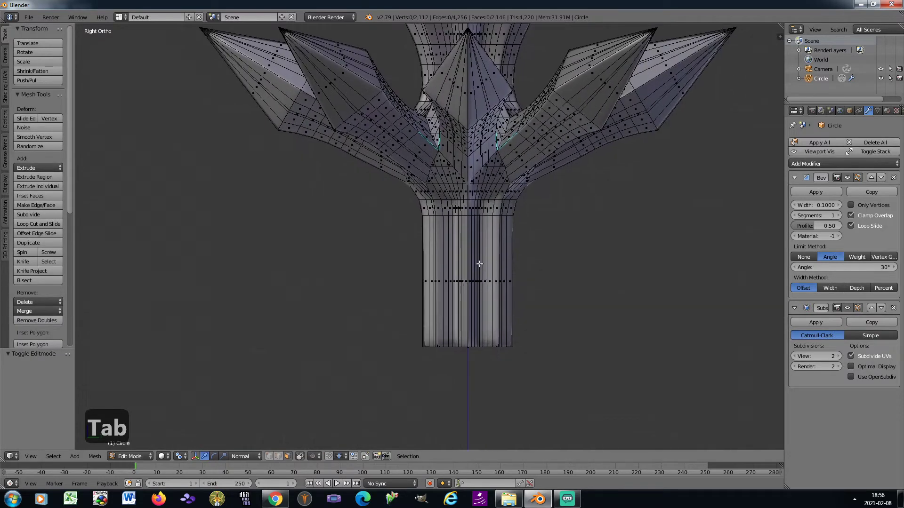
{"action": "left_click", "coordinate": [299, 456]}
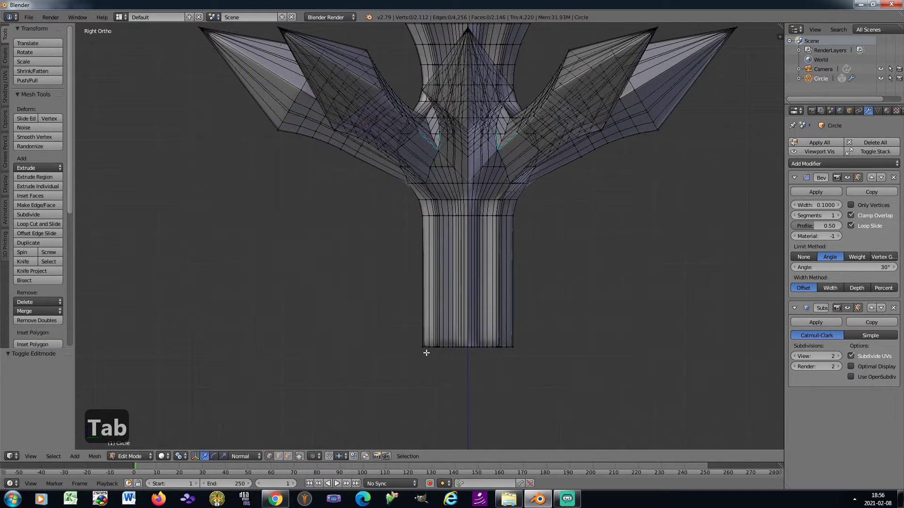
{"action": "key", "text": "a"}
{"action": "key", "text": "a"}
{"action": "key", "text": "b"}
{"action": "left_click_drag", "start_coordinate": [404, 339], "coordinate": [523, 365]}
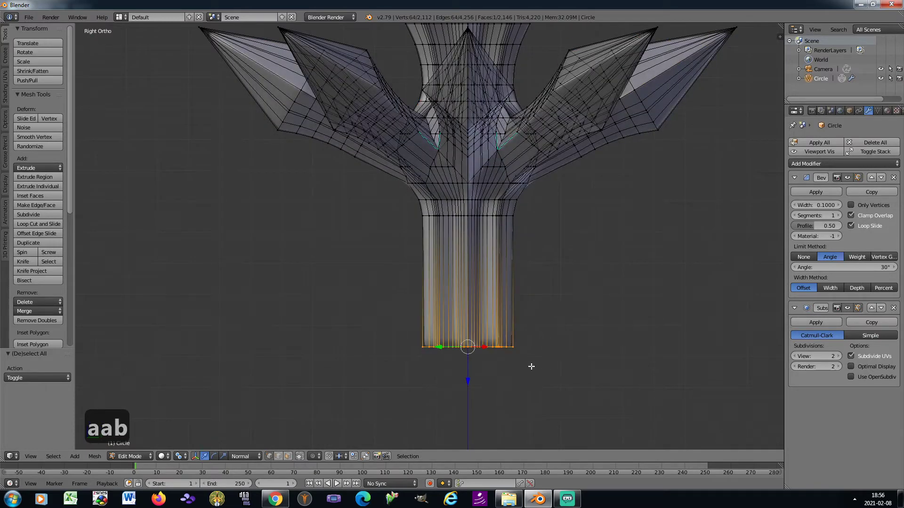
{"action": "middle_click_drag", "start_coordinate": [531, 366], "coordinate": [525, 339], "text": "shift"}
{"action": "key", "text": "e"}
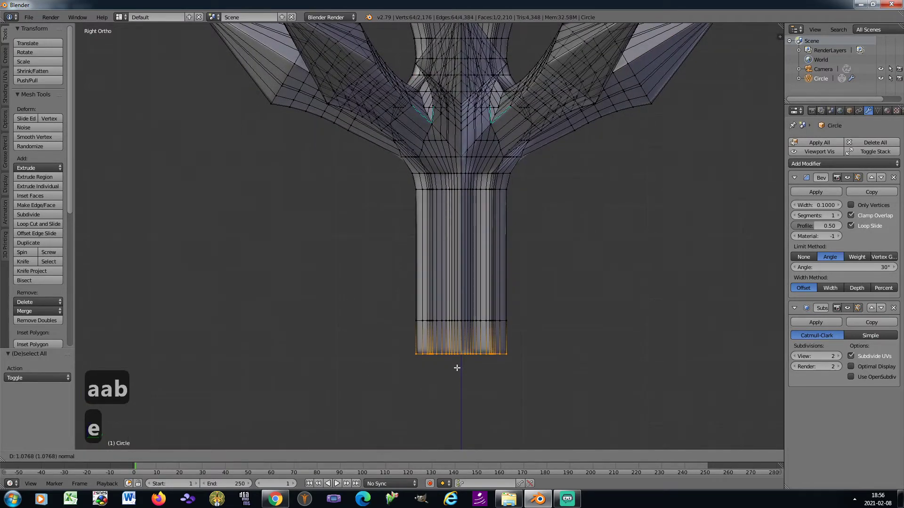
{"action": "left_click", "coordinate": [458, 360]}
Cut seven evenly spaced edge loops into the straight shaft section between the arms and the new bottom extrusion
{"action": "scroll", "coordinate": [446, 270], "scroll_direction": "up", "scroll_amount": 2}
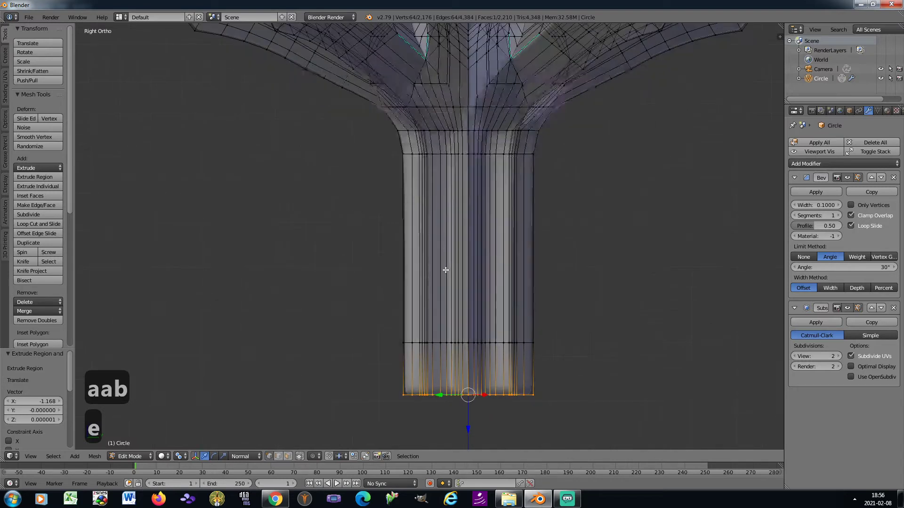
{"action": "key", "text": "ctrl+r"}
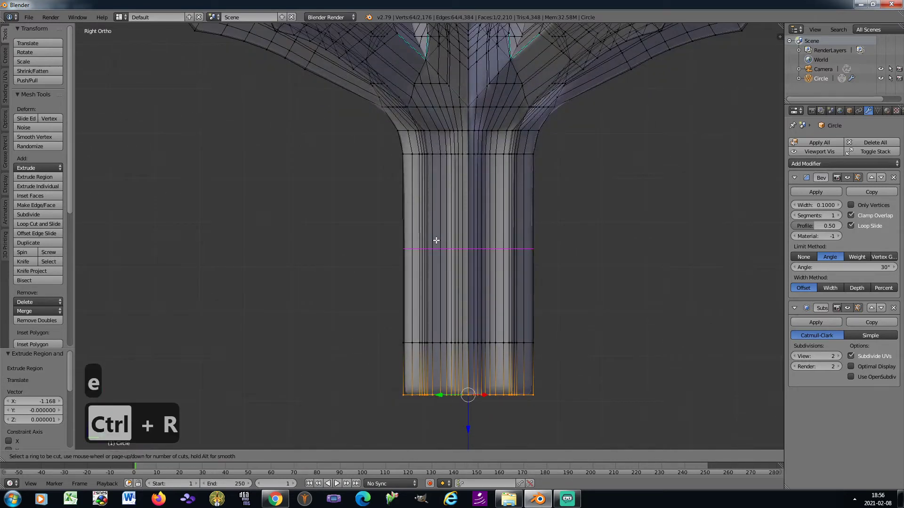
{"action": "key", "text": "7"}
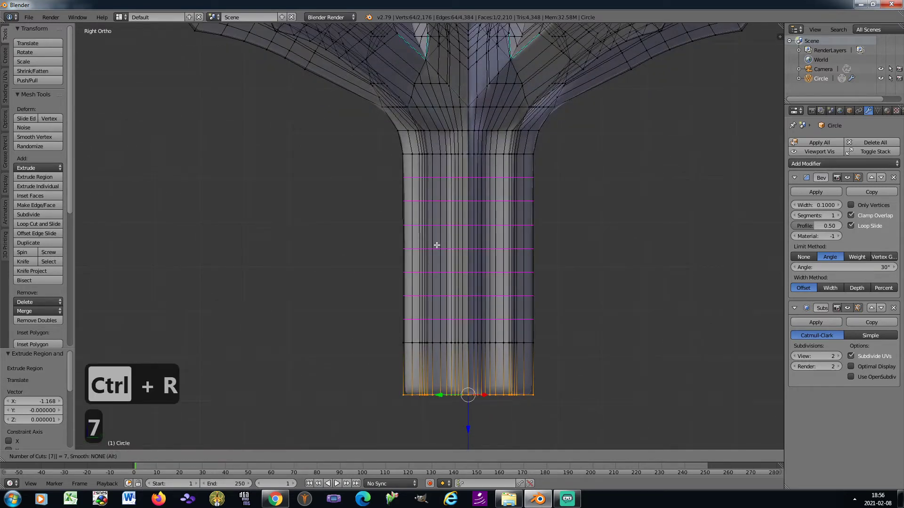
{"action": "left_click", "coordinate": [437, 245]}
Select the middle one of the seven new edge loops on the lower shaft and mark it sharp
{"action": "key", "text": "a"}
{"action": "key", "text": "b"}
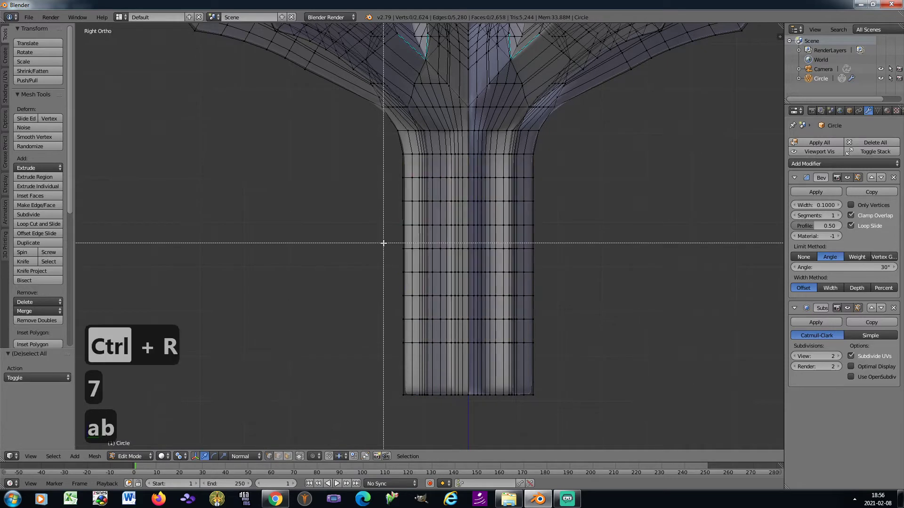
{"action": "left_click_drag", "start_coordinate": [383, 244], "coordinate": [560, 252]}
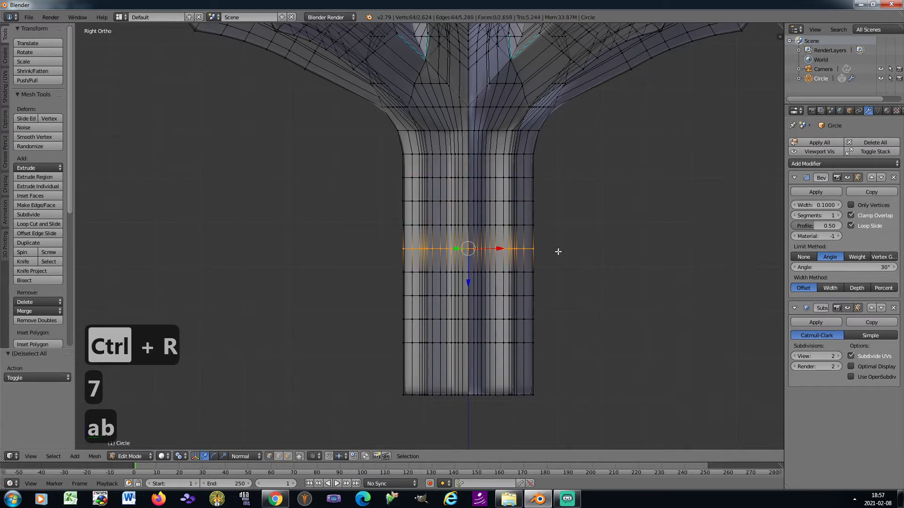
{"action": "key", "text": "ctrl+e"}
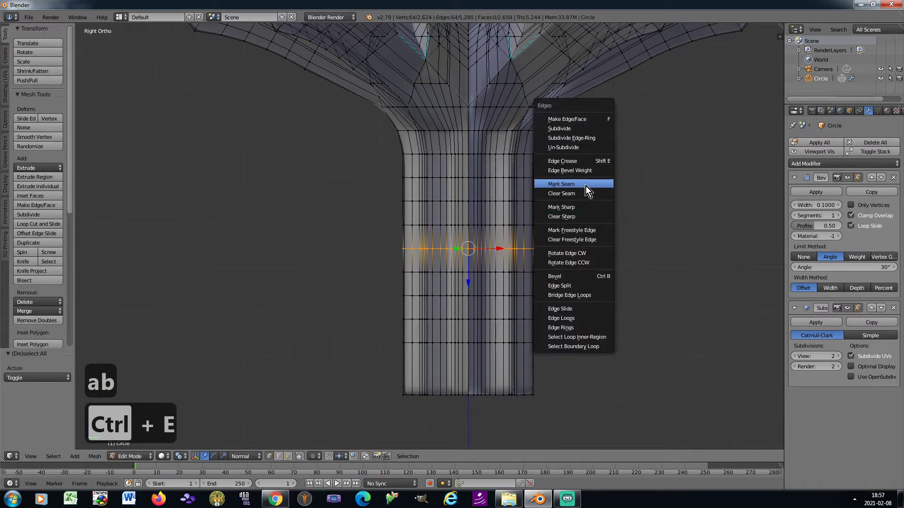
{"action": "left_click", "coordinate": [582, 203]}
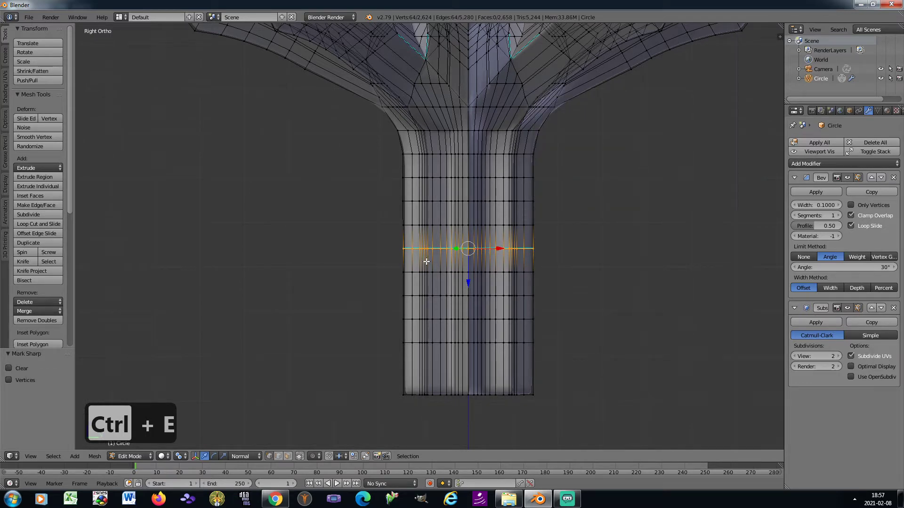
Select the three central edge loops of the lower shaft as a band and set proportional editing to Connected
{"action": "scroll", "coordinate": [465, 235], "scroll_direction": "up", "scroll_amount": 2}
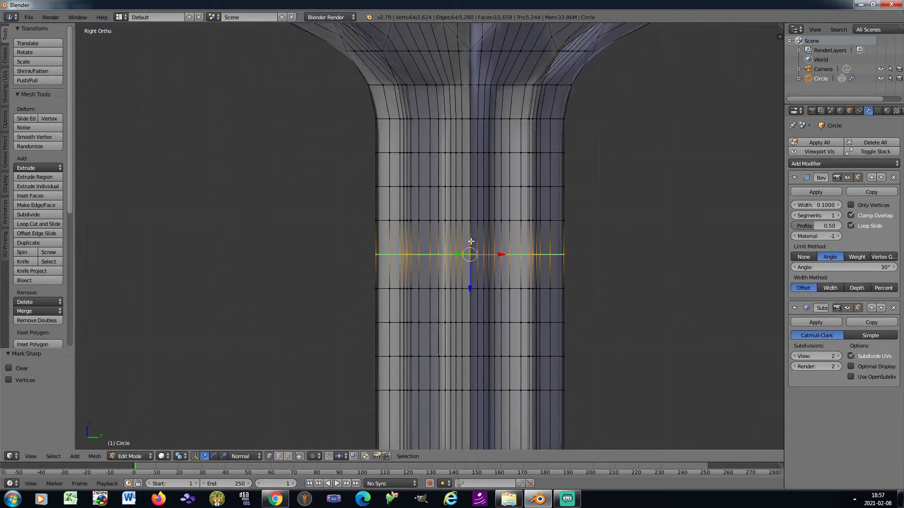
{"action": "key", "text": "a"}
{"action": "key", "text": "b"}
{"action": "left_click_drag", "start_coordinate": [348, 216], "coordinate": [581, 297]}
{"action": "left_click", "coordinate": [315, 457]}
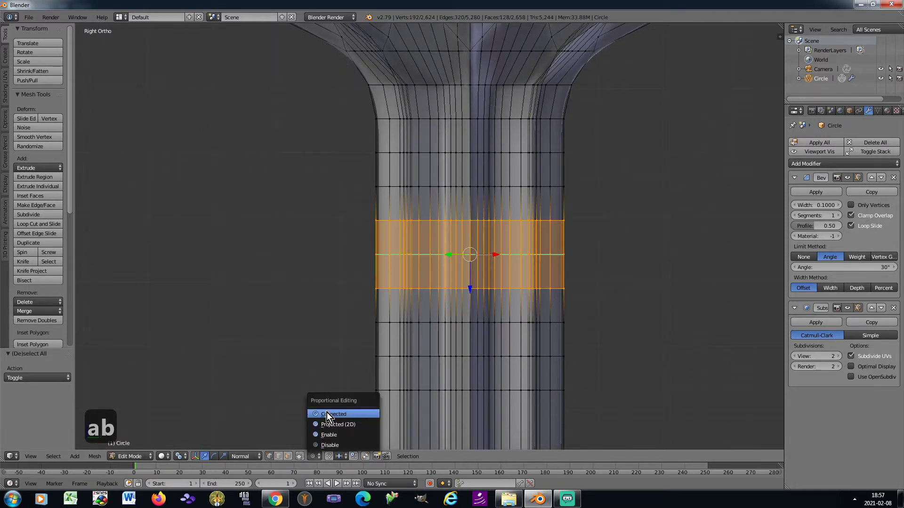
{"action": "left_click", "coordinate": [327, 413]}
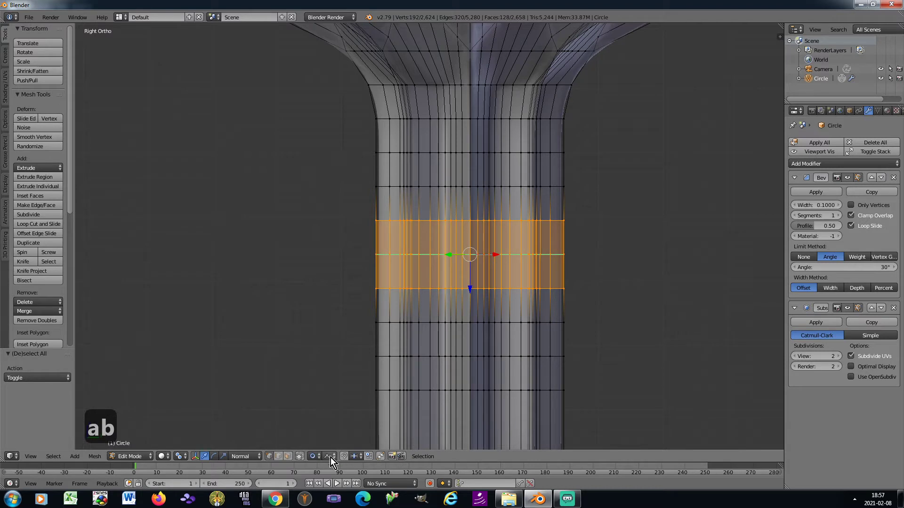
Set the transform orientation to Global and make the selection's shared centre the pivot point
{"action": "left_click", "coordinate": [247, 456]}
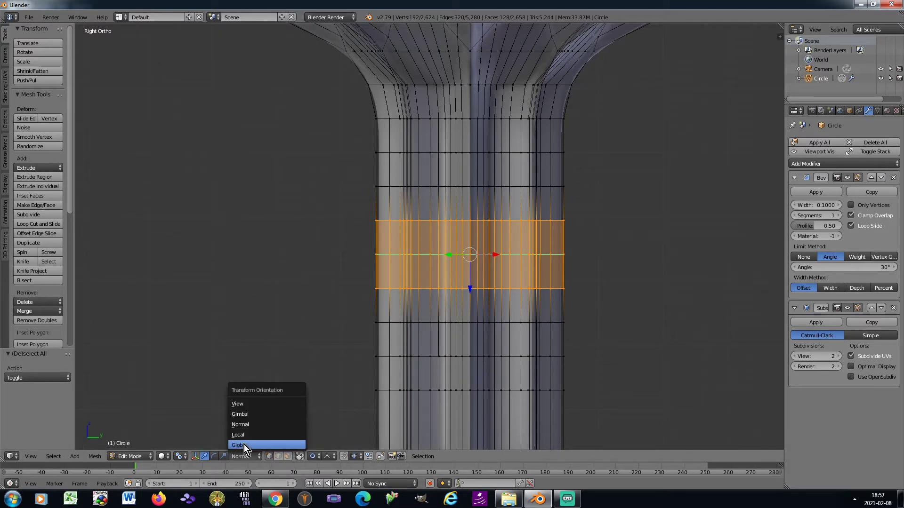
{"action": "left_click", "coordinate": [244, 444]}
{"action": "left_click", "coordinate": [180, 456]}
{"action": "left_click", "coordinate": [196, 415]}
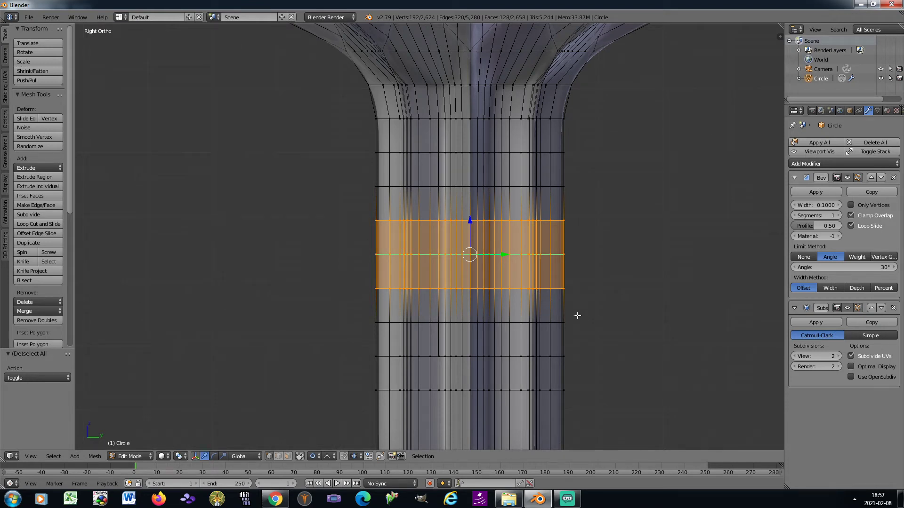
Scale the selected band by about 1.825 in X and Y only, with a proportional size of 1.61
{"action": "key", "text": "s"}
{"action": "key", "text": "z"}
{"action": "scroll", "coordinate": [580, 316], "scroll_direction": "up", "scroll_amount": 5}
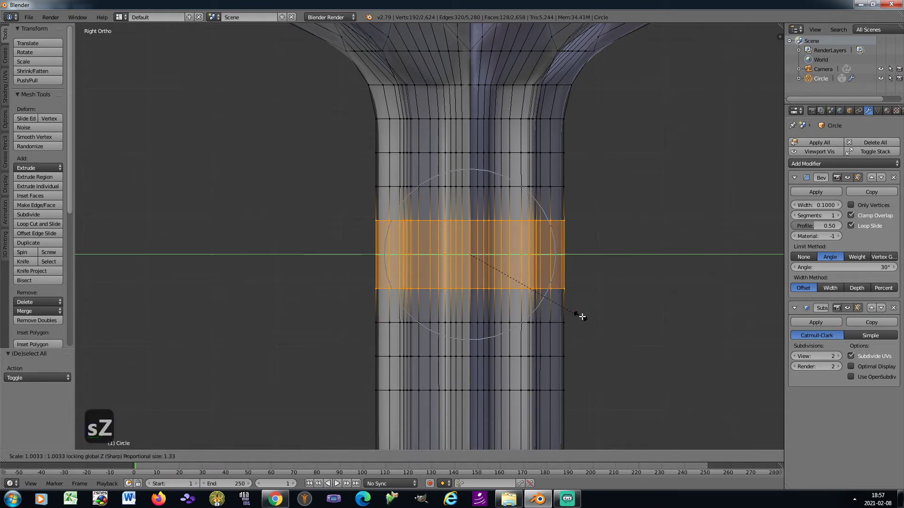
{"action": "scroll", "coordinate": [665, 343], "scroll_direction": "down", "scroll_amount": 1}
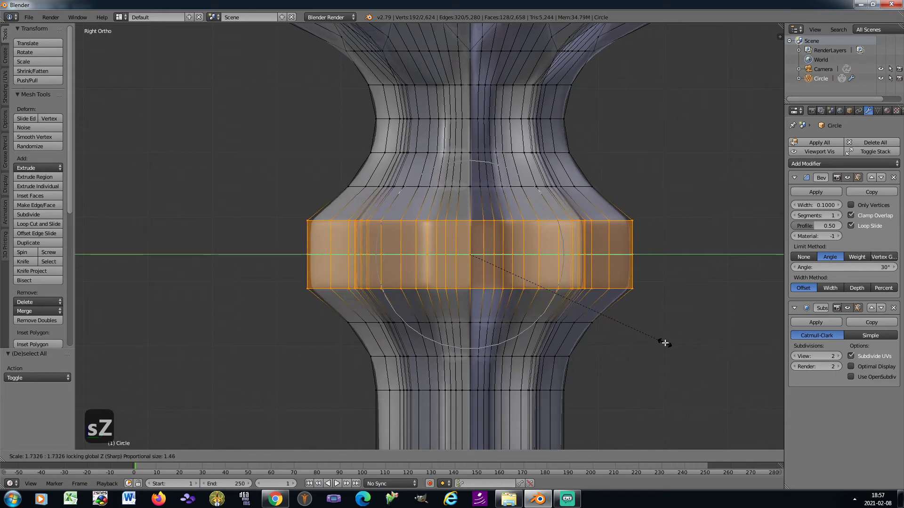
{"action": "scroll", "coordinate": [665, 343], "scroll_direction": "down", "scroll_amount": 1}
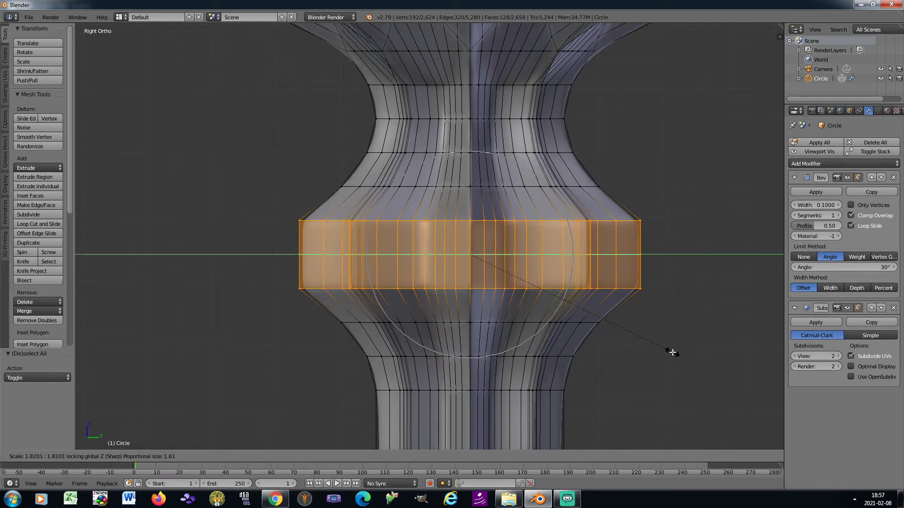
{"action": "left_click", "coordinate": [669, 352]}
Disable proportional editing
{"action": "scroll", "coordinate": [659, 335], "scroll_direction": "down", "scroll_amount": 3}
{"action": "scroll", "coordinate": [645, 324], "scroll_direction": "down", "scroll_amount": 1}
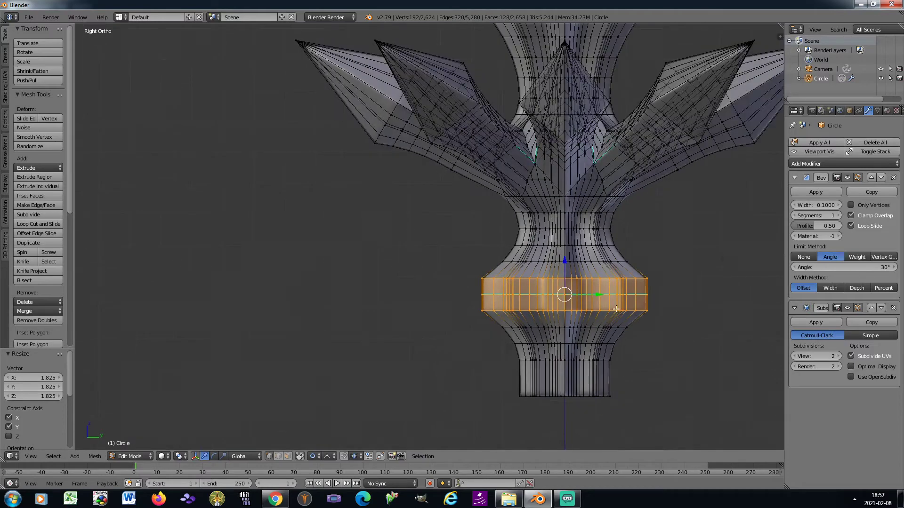
{"action": "scroll", "coordinate": [543, 267], "scroll_direction": "down", "scroll_amount": 1}
{"action": "scroll", "coordinate": [617, 301], "scroll_direction": "up", "scroll_amount": 1}
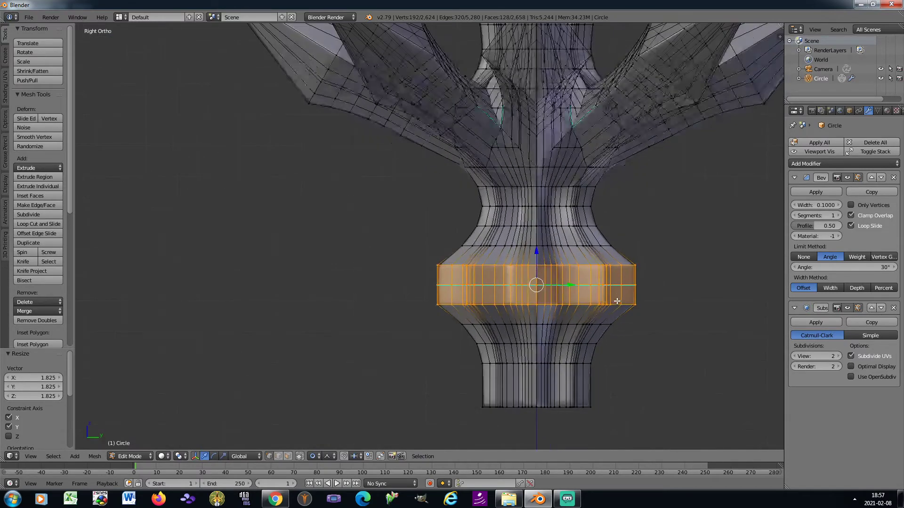
{"action": "scroll", "coordinate": [581, 265], "scroll_direction": "up", "scroll_amount": 1}
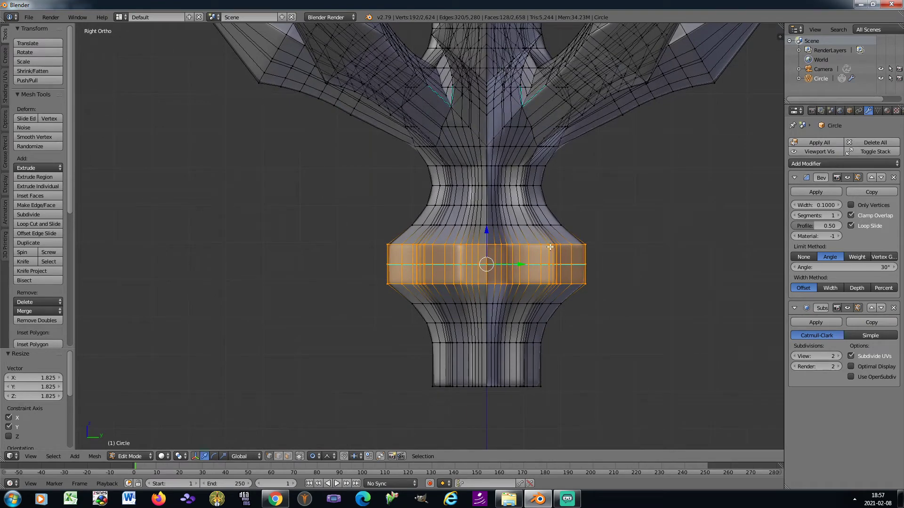
{"action": "scroll", "coordinate": [548, 247], "scroll_direction": "down", "scroll_amount": 3}
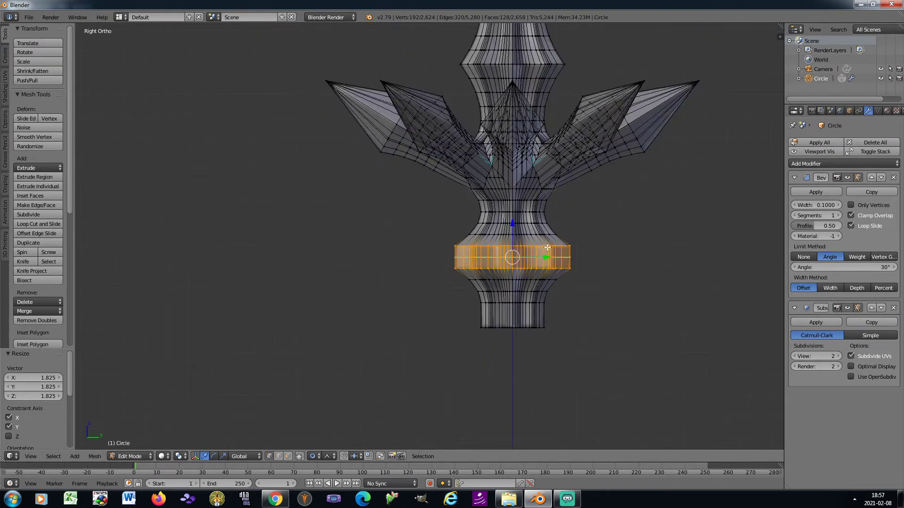
{"action": "scroll", "coordinate": [548, 243], "scroll_direction": "up", "scroll_amount": 4}
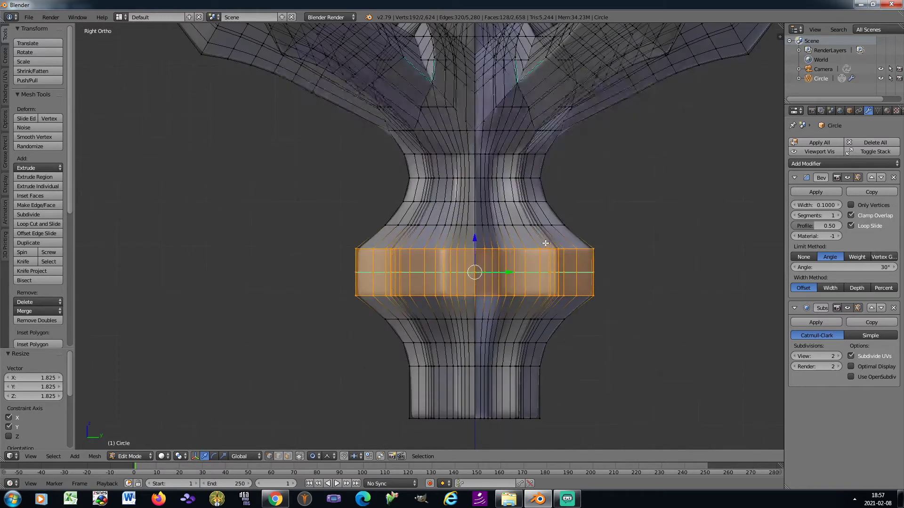
{"action": "left_click", "coordinate": [314, 456]}
{"action": "left_click", "coordinate": [325, 442]}
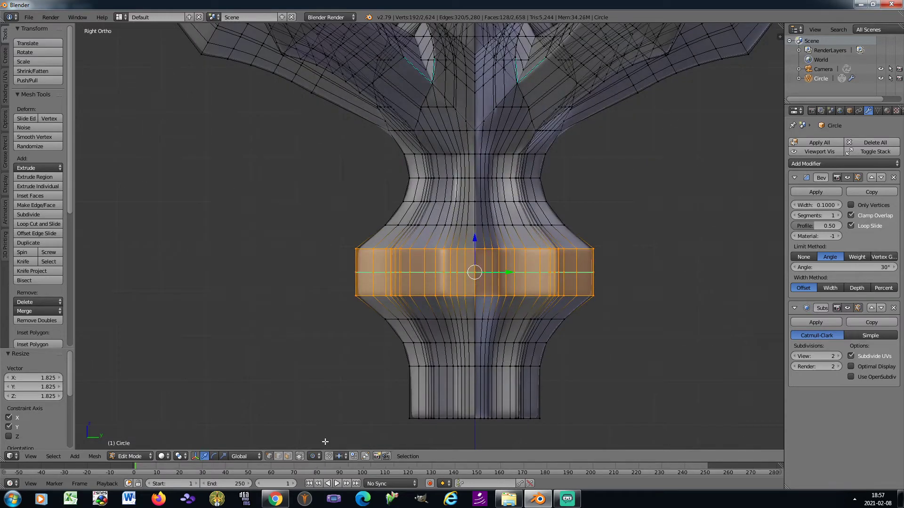
Select the middle edge loop of the widened band and shape it with LoopTools Circle at 100% influence
{"action": "scroll", "coordinate": [494, 320], "scroll_direction": "up", "scroll_amount": 1}
{"action": "middle_click_drag", "start_coordinate": [493, 320], "coordinate": [430, 312], "text": "shift"}
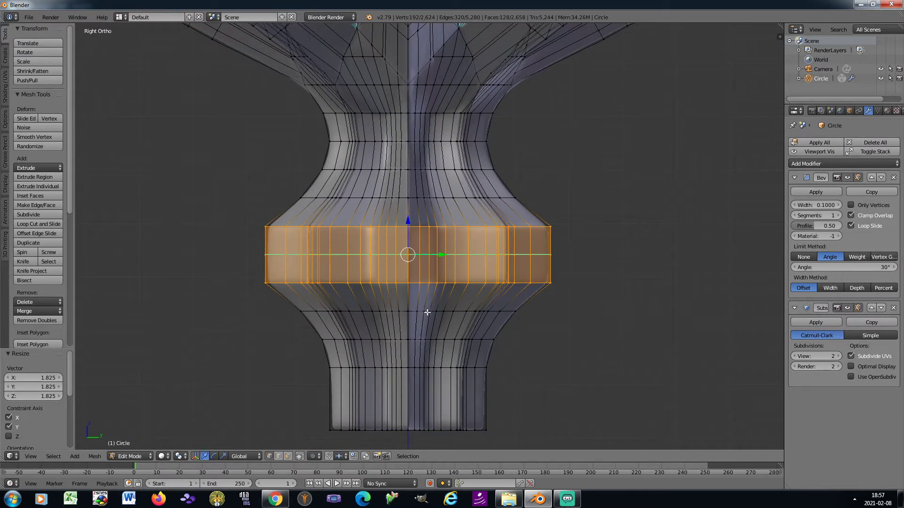
{"action": "key", "text": "a"}
{"action": "key", "text": "b"}
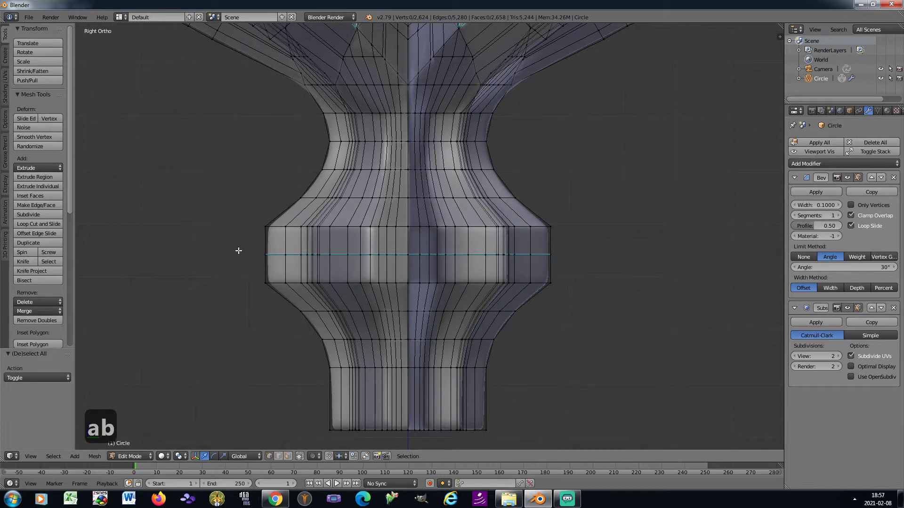
{"action": "left_click_drag", "start_coordinate": [238, 250], "coordinate": [586, 261]}
{"action": "key", "text": "w"}
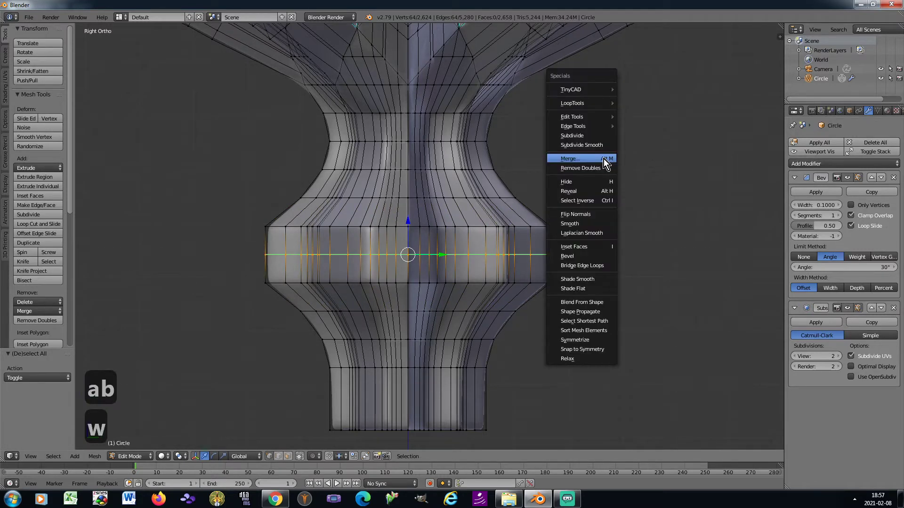
{"action": "mouse_move", "coordinate": [585, 104]}
{"action": "left_click", "coordinate": [645, 112]}
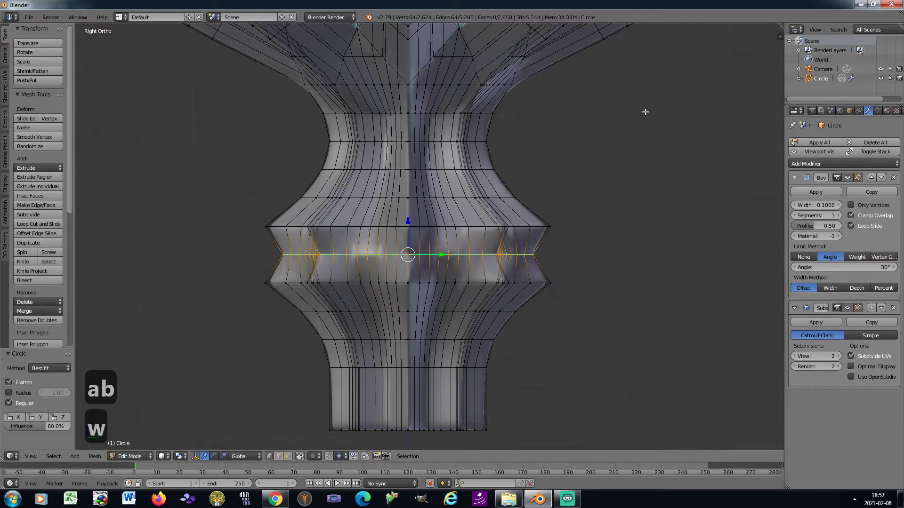
{"action": "left_click_drag", "start_coordinate": [42, 428], "coordinate": [72, 428]}
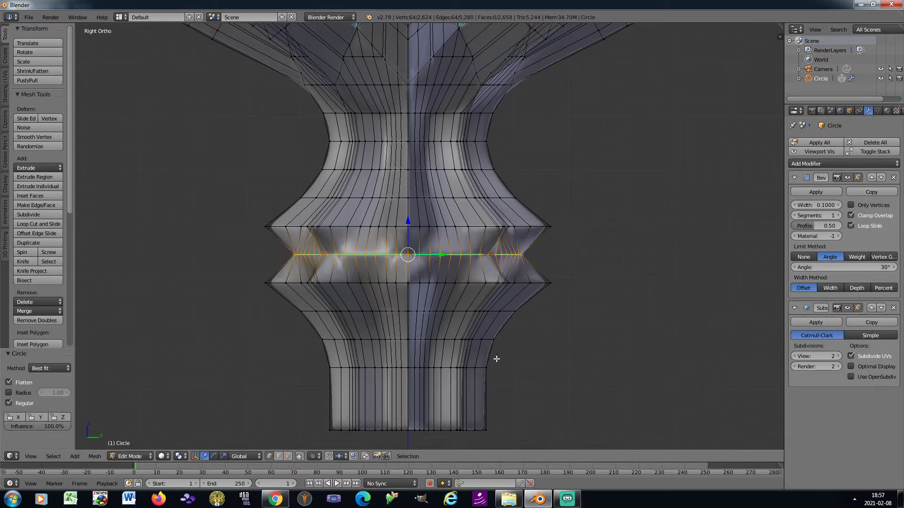
Scale the circular middle edge loop of the lower bulge uniformly by about 1.262 and clear the selection
{"action": "key", "text": "s"}
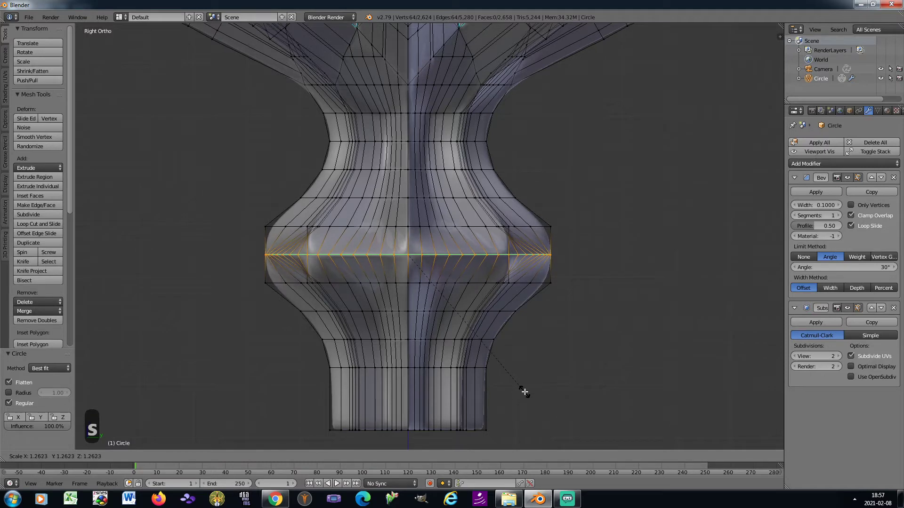
{"action": "left_click", "coordinate": [525, 392]}
{"action": "key", "text": "a"}
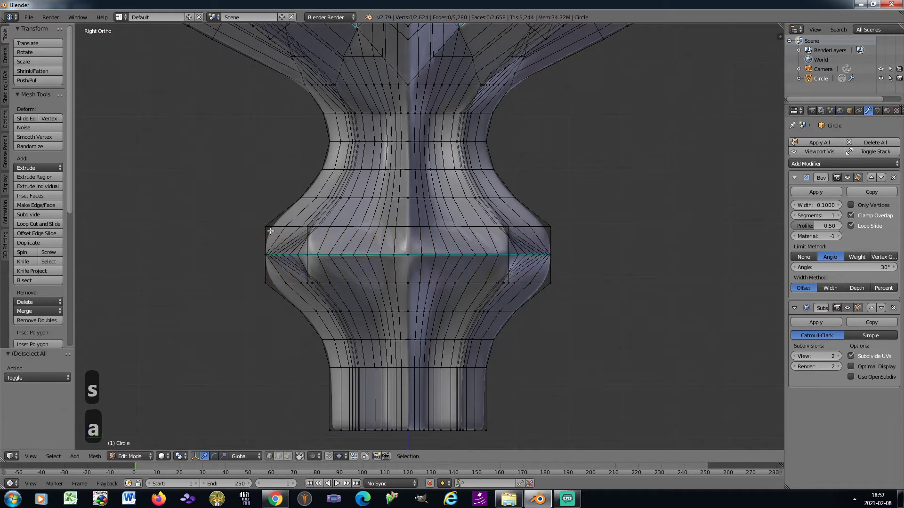
Select the edge loops directly above and below the middle ring and apply LoopTools Circle at 80% influence
{"action": "key", "text": "b"}
{"action": "left_click_drag", "start_coordinate": [249, 222], "coordinate": [576, 240]}
{"action": "key", "text": "b"}
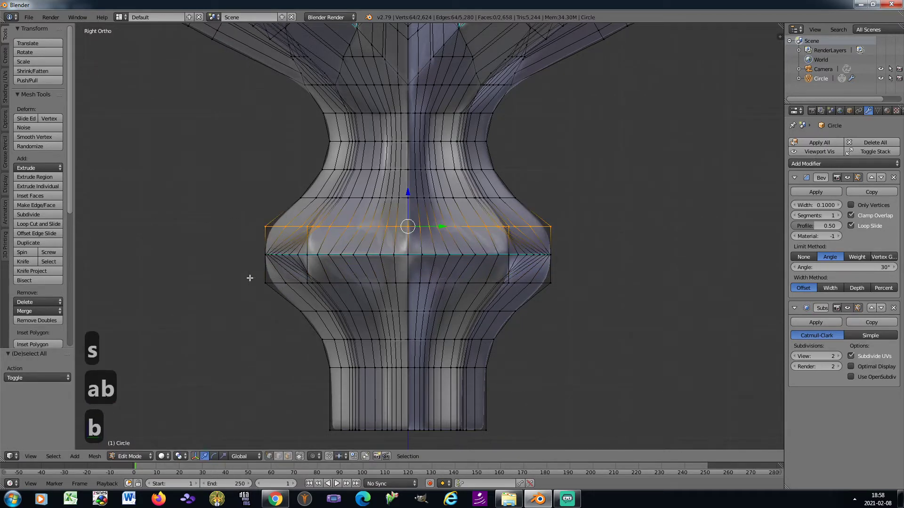
{"action": "left_click_drag", "start_coordinate": [248, 277], "coordinate": [584, 293]}
{"action": "key", "text": "w"}
{"action": "mouse_move", "coordinate": [620, 148]}
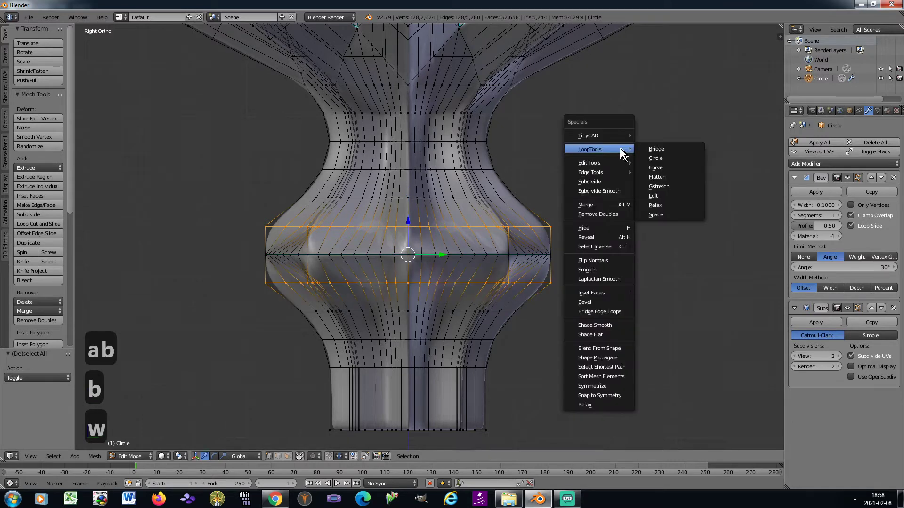
{"action": "left_click", "coordinate": [657, 160]}
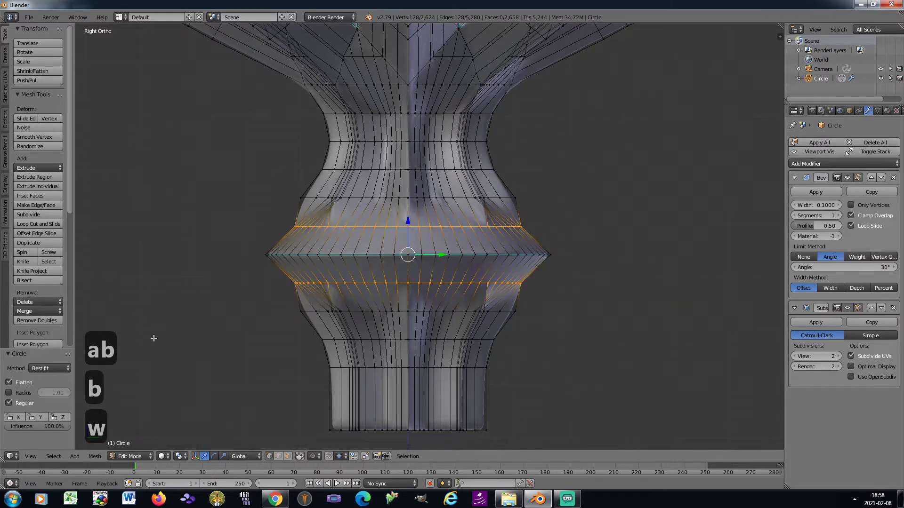
{"action": "left_click", "coordinate": [47, 426]}
{"action": "type", "text": "80"}
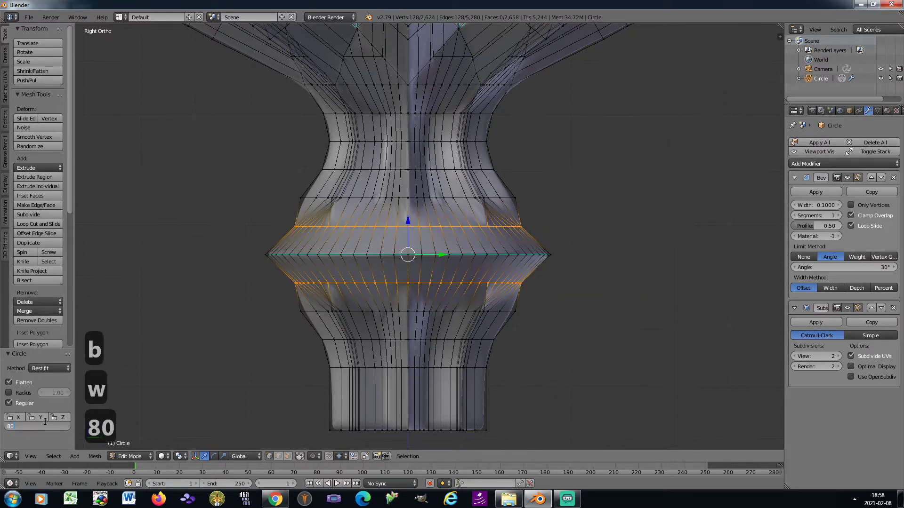
{"action": "key", "text": "Return"}
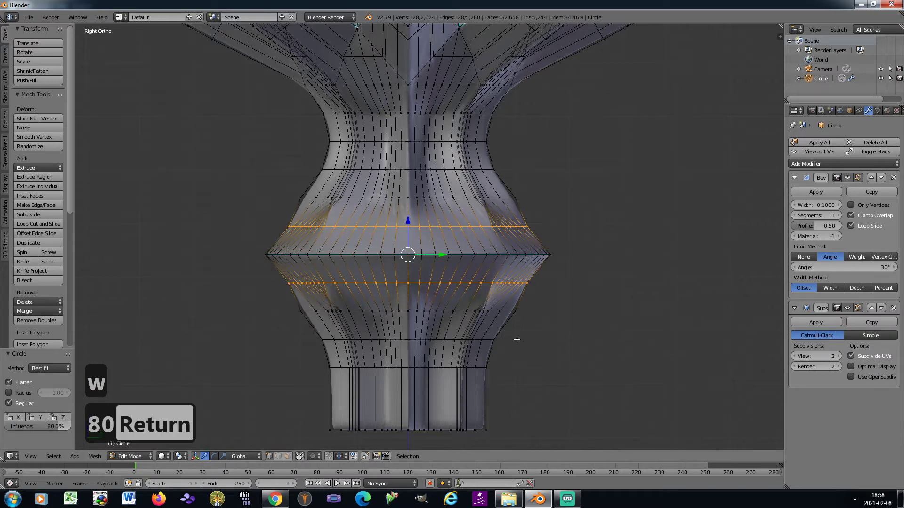
Scale the two selected loops by about 1.184 in X and Y only, then clear the selection
{"action": "key", "text": "s"}
{"action": "key", "text": "shift+z"}
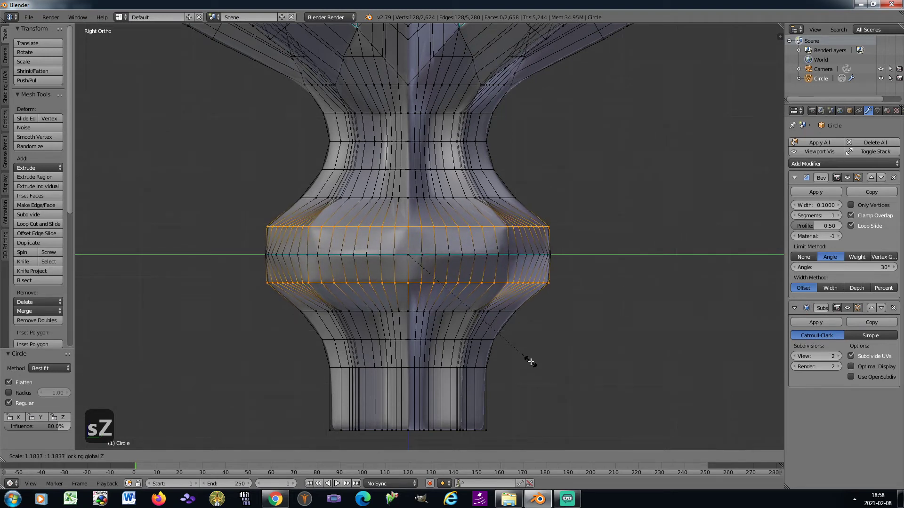
{"action": "left_click", "coordinate": [531, 363]}
{"action": "key", "text": "a"}
Select the next pair of edge loops outward from the middle ring and apply LoopTools Circle at 60% influence
{"action": "key", "text": "b"}
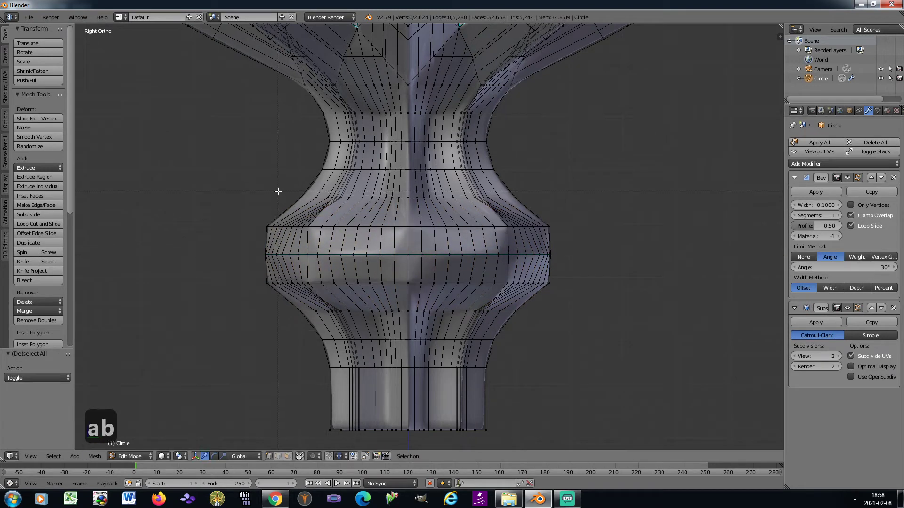
{"action": "left_click_drag", "start_coordinate": [278, 192], "coordinate": [553, 208]}
{"action": "key", "text": "b"}
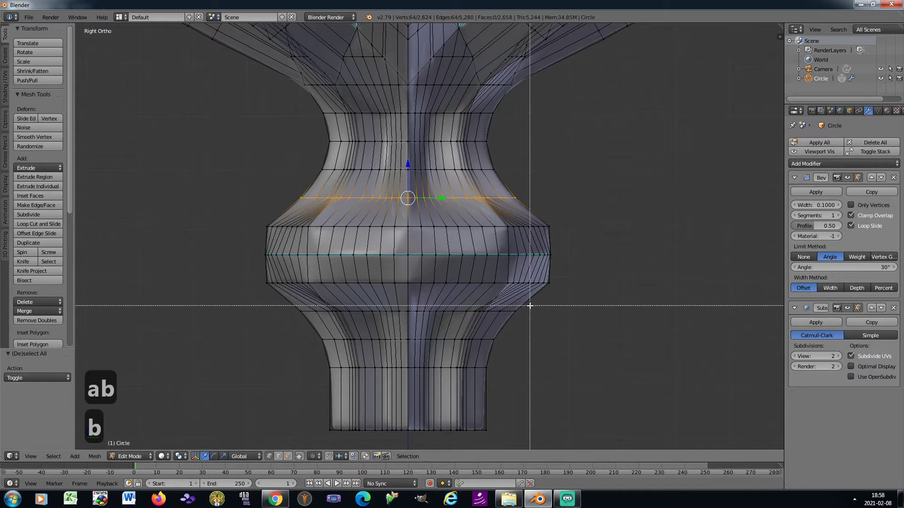
{"action": "left_click_drag", "start_coordinate": [532, 307], "coordinate": [298, 312]}
{"action": "key", "text": "w"}
{"action": "mouse_move", "coordinate": [606, 168]}
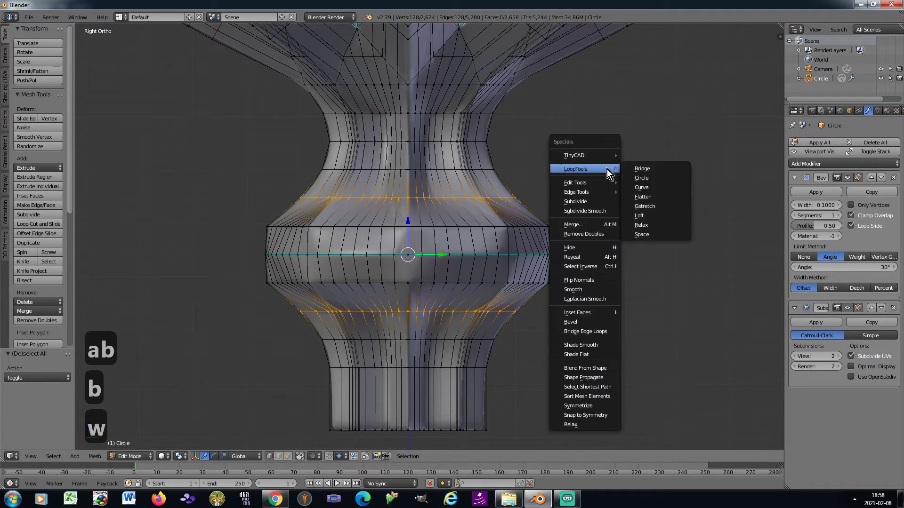
{"action": "left_click", "coordinate": [641, 178]}
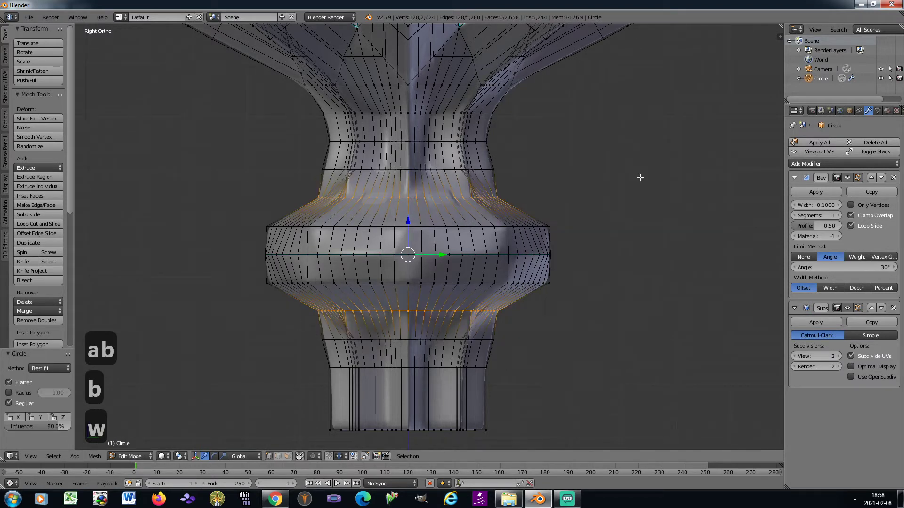
{"action": "left_click", "coordinate": [34, 422]}
{"action": "type", "text": "60"}
{"action": "key", "text": "Return"}
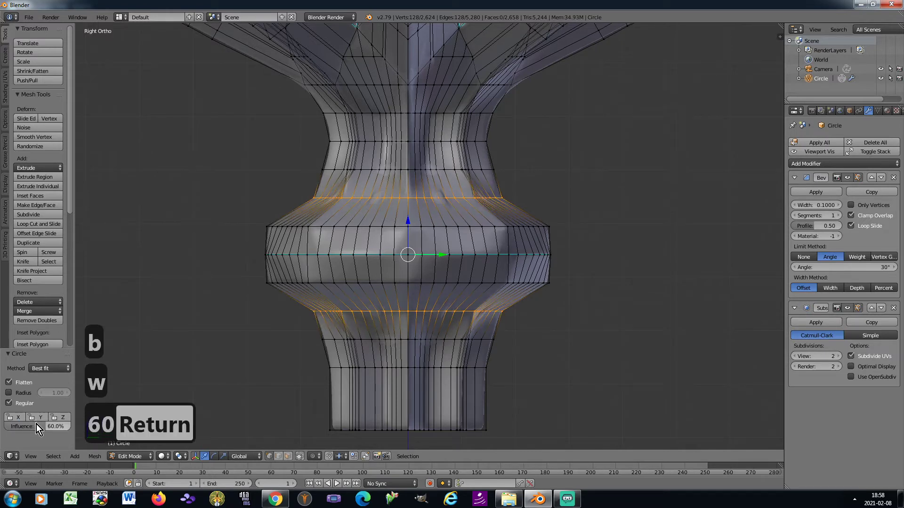
Scale the outer pair of loops by about 1.204 in X and Y only
{"action": "key", "text": "s"}
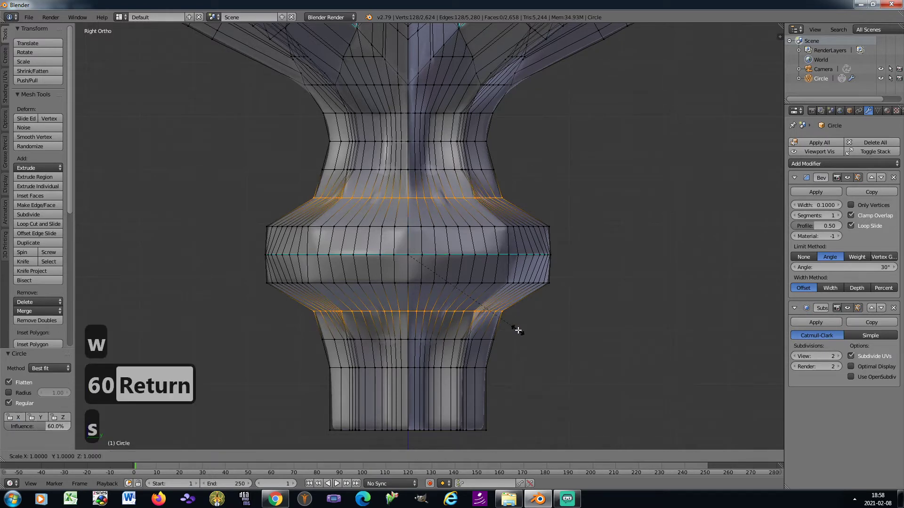
{"action": "key", "text": "shift+z"}
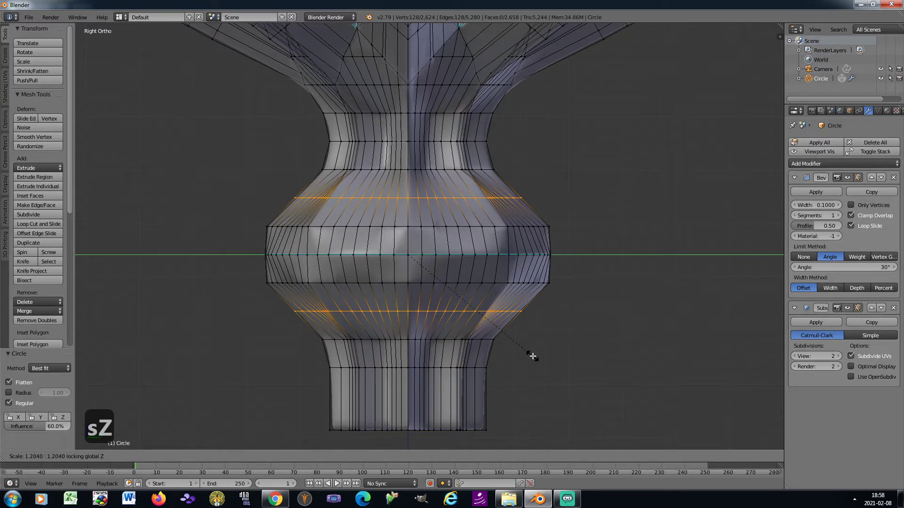
{"action": "left_click", "coordinate": [533, 356]}
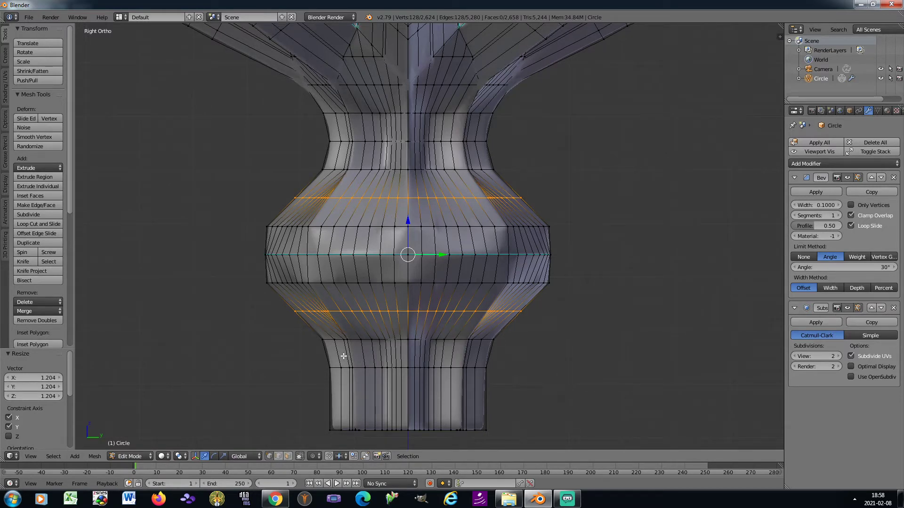
Knife-cut a diamond on the bulge's facing side, from the upper selected loop to the lower one, with its side corners on the middle ring
{"action": "scroll", "coordinate": [381, 282], "scroll_direction": "up", "scroll_amount": 2}
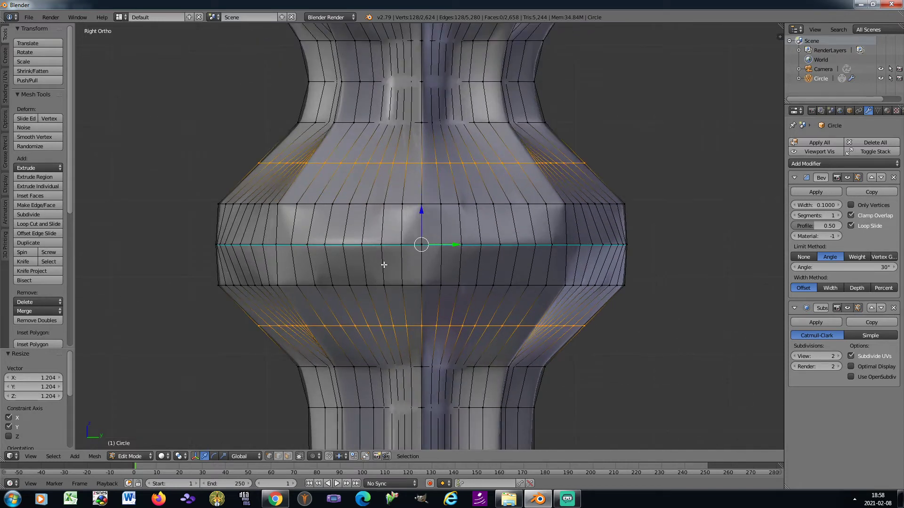
{"action": "scroll", "coordinate": [386, 264], "scroll_direction": "up", "scroll_amount": 1}
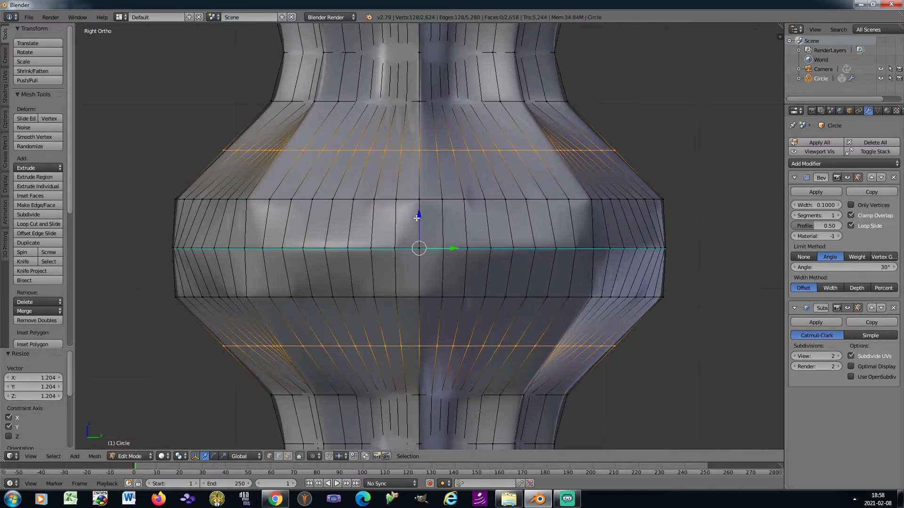
{"action": "key", "text": "k"}
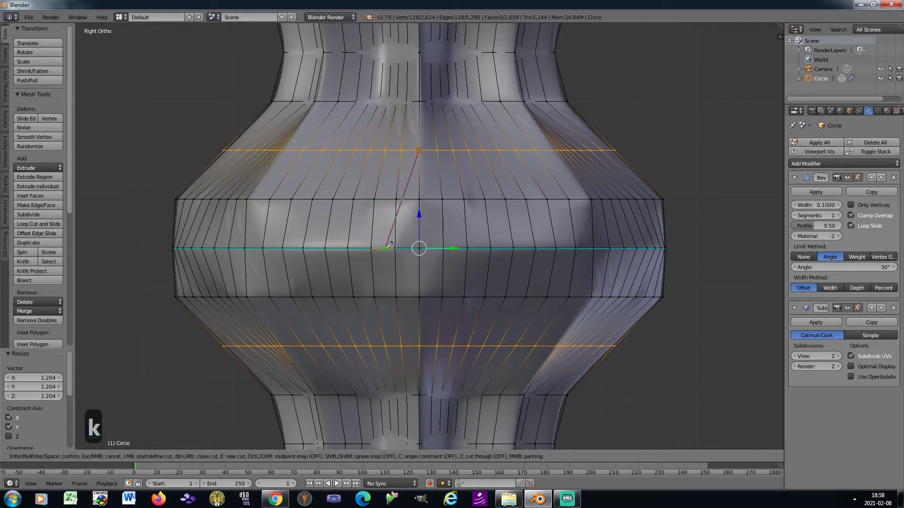
{"action": "left_click", "coordinate": [325, 248]}
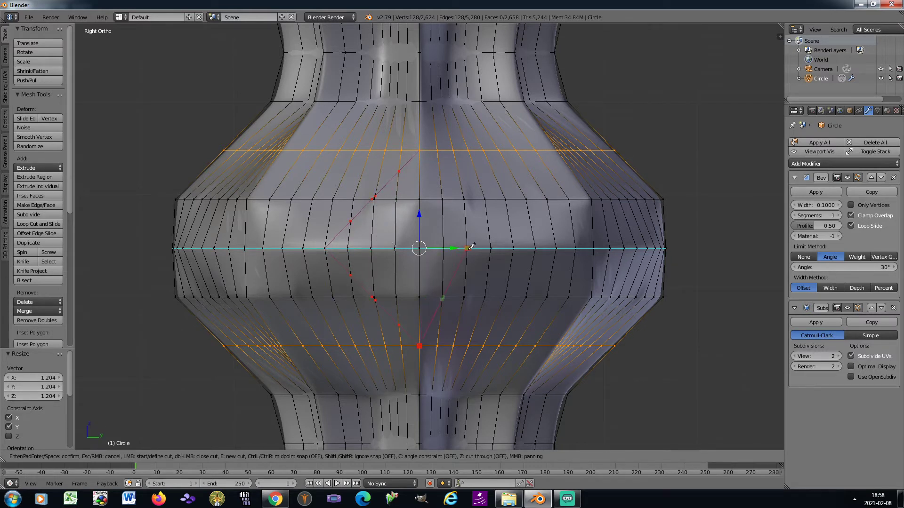
{"action": "left_click", "coordinate": [514, 248]}
{"action": "left_click", "coordinate": [420, 151]}
{"action": "key", "text": "Return"}
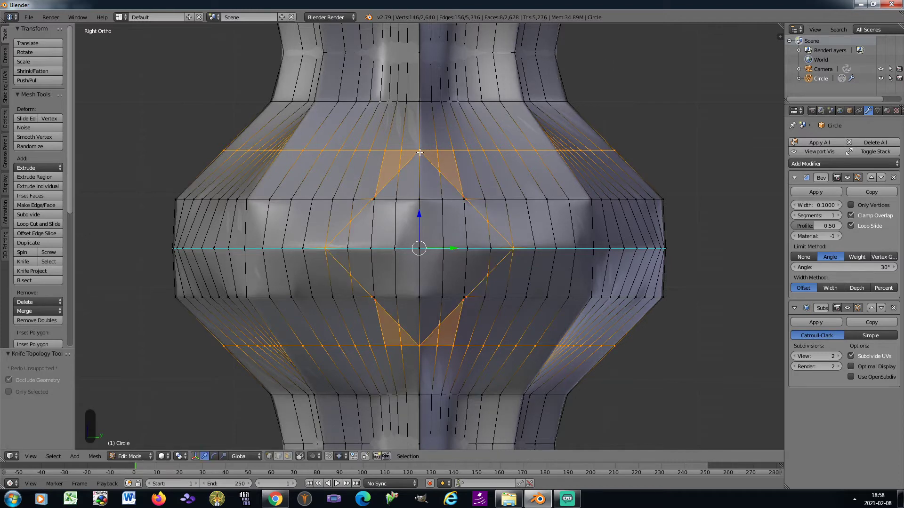
Knife-cut a second diamond of the same size on the adjacent side of the bulge, sharing a side corner with the first
{"action": "key", "text": "KP_6"}
{"action": "key", "text": "k"}
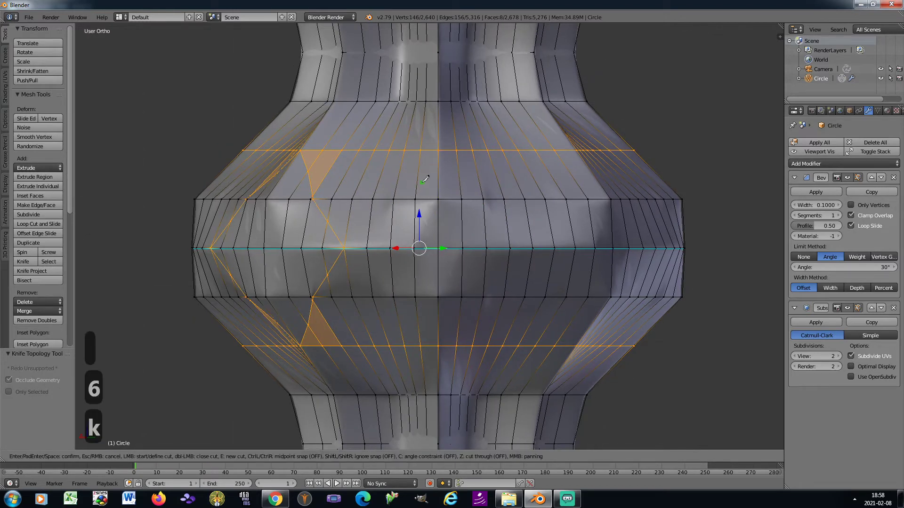
{"action": "left_click", "coordinate": [440, 149]}
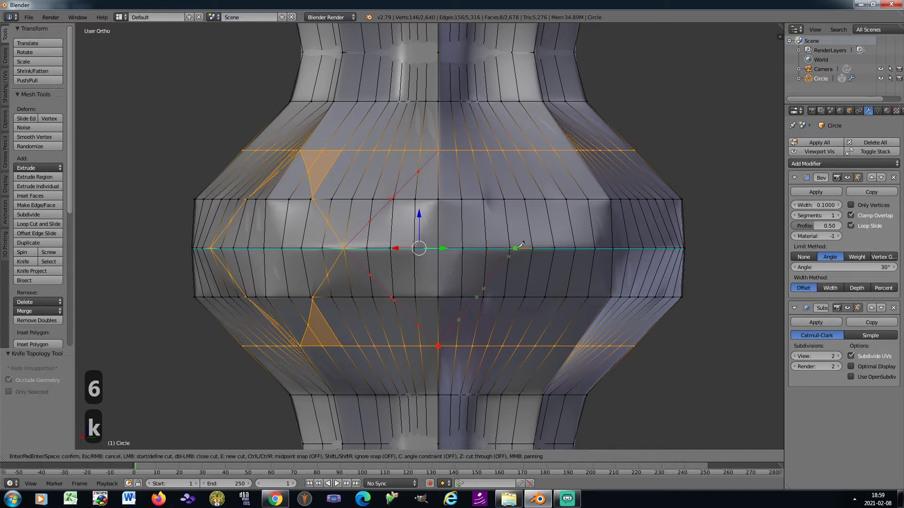
{"action": "left_click", "coordinate": [533, 248]}
{"action": "left_click", "coordinate": [440, 149]}
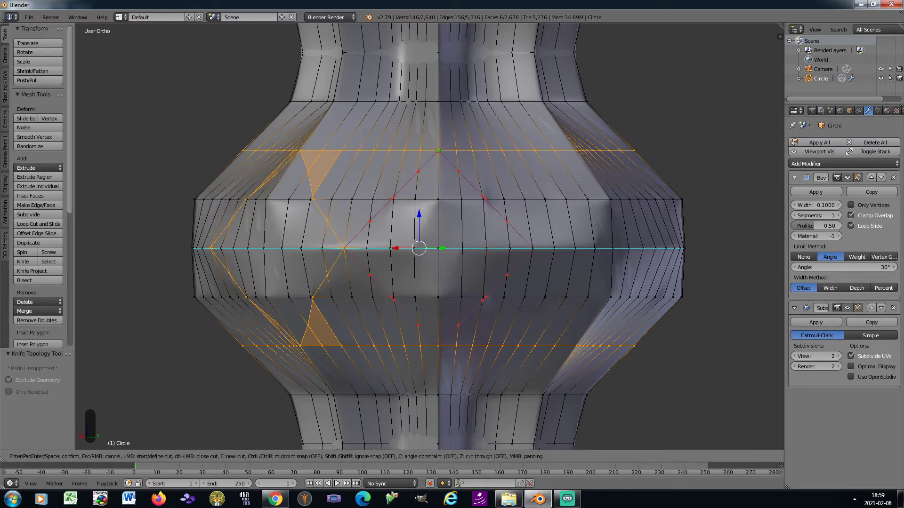
{"action": "key", "text": "Return"}
Knife-cut a third matching diamond around the bulge, starting from the second diamond's free side corner on the middle ring
{"action": "key", "text": "KP_6"}
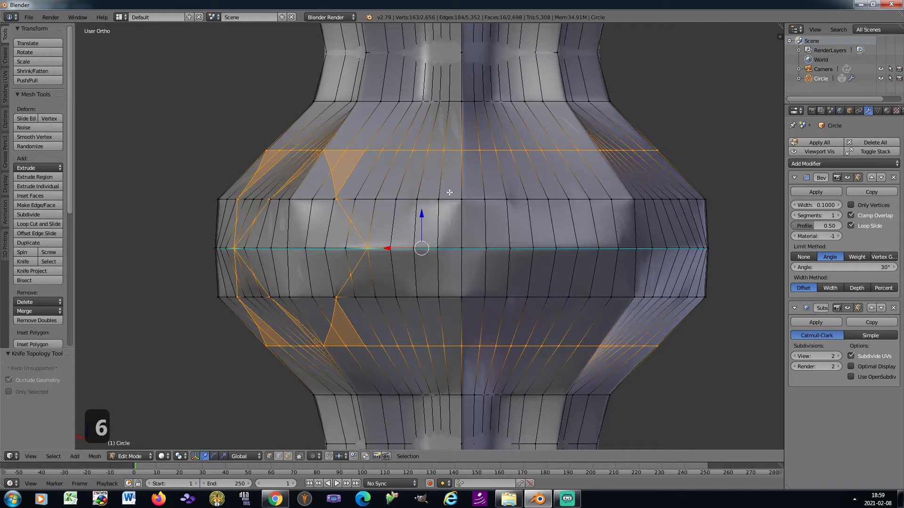
{"action": "key", "text": "k"}
{"action": "left_click", "coordinate": [462, 150]}
{"action": "left_click", "coordinate": [367, 248]}
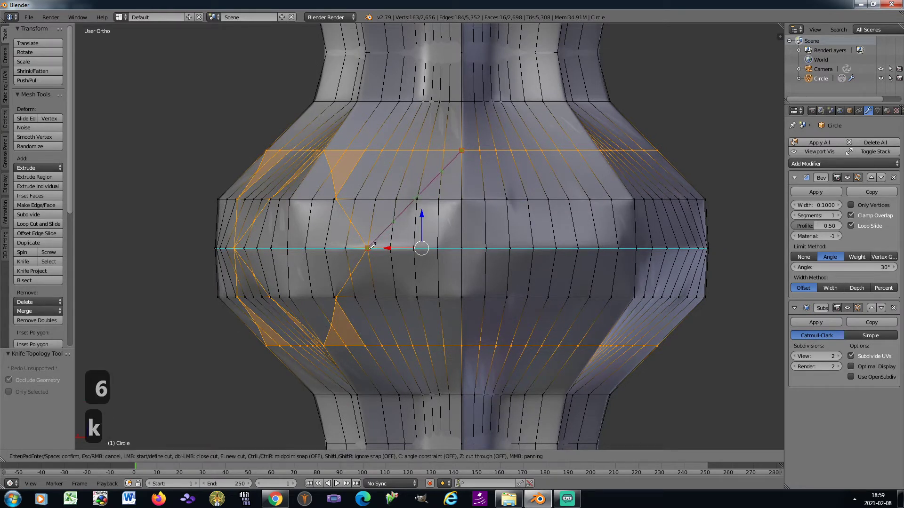
{"action": "left_click", "coordinate": [462, 345]}
{"action": "left_click", "coordinate": [557, 246]}
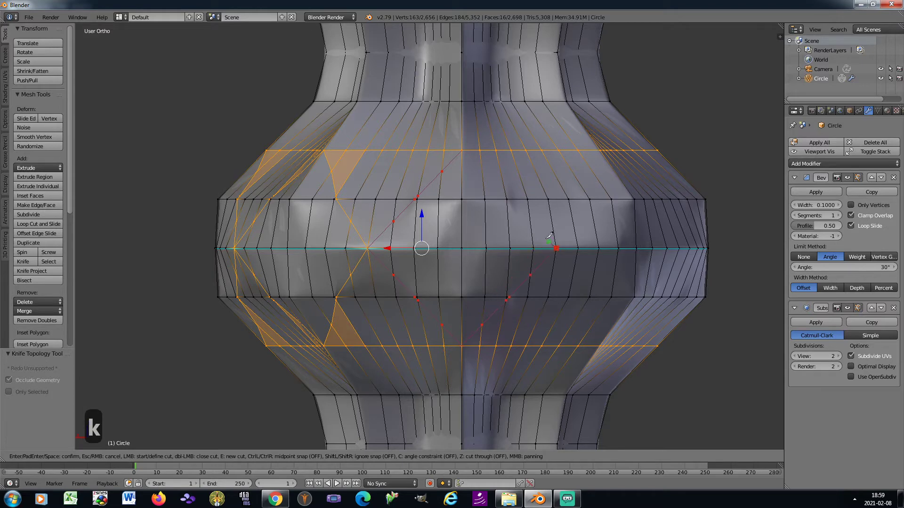
{"action": "left_click", "coordinate": [461, 151]}
{"action": "key", "text": "Return"}
Knife-cut a fourth matching diamond on the next side of the bulge, joined to the third at the middle ring
{"action": "key", "text": "KP_6"}
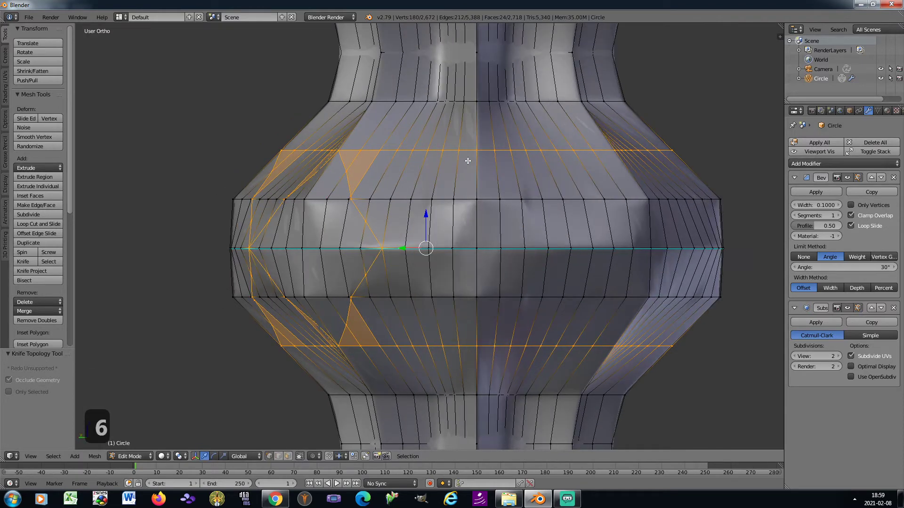
{"action": "key", "text": "k"}
{"action": "left_click", "coordinate": [478, 150]}
{"action": "left_click", "coordinate": [383, 248]}
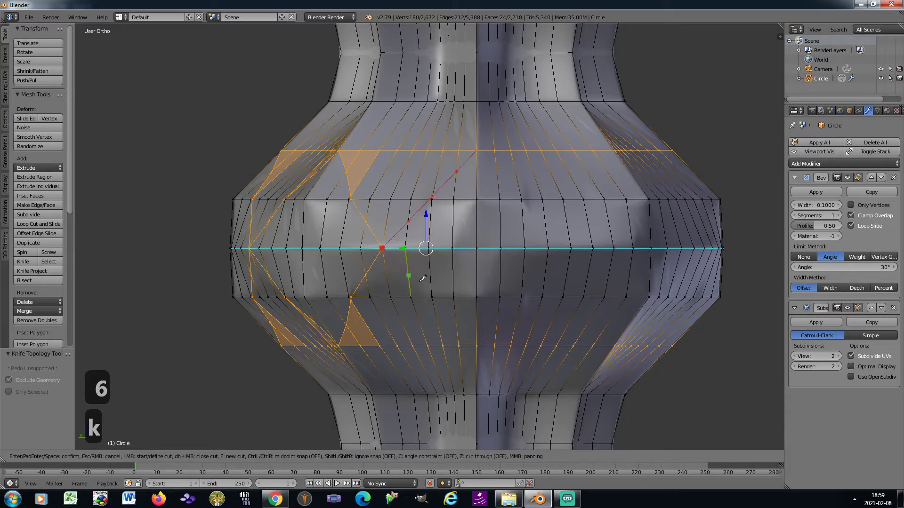
{"action": "left_click", "coordinate": [477, 346]}
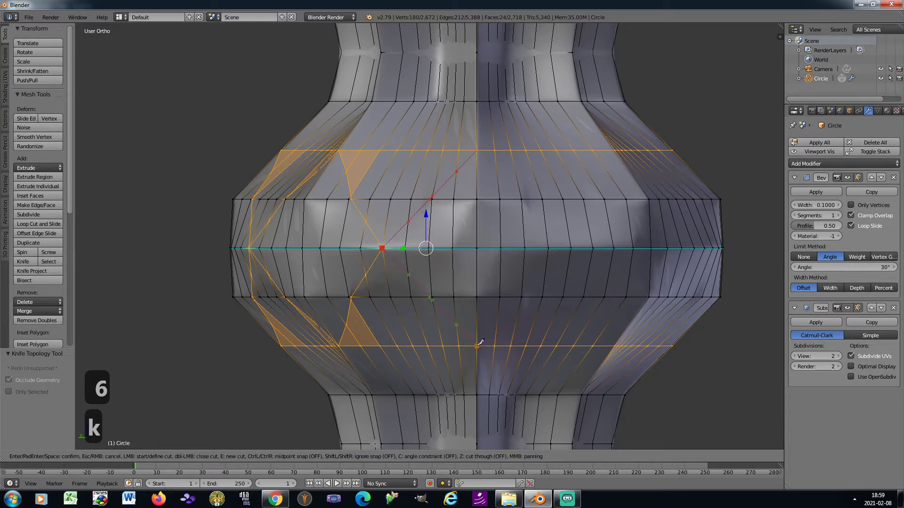
Complete the diamond-shaped knife cut around the bulge's middle seam, joining the remaining midline corner to the upper corner
{"action": "left_click", "coordinate": [572, 248]}
{"action": "left_click", "coordinate": [476, 151]}
{"action": "key", "text": "Return"}
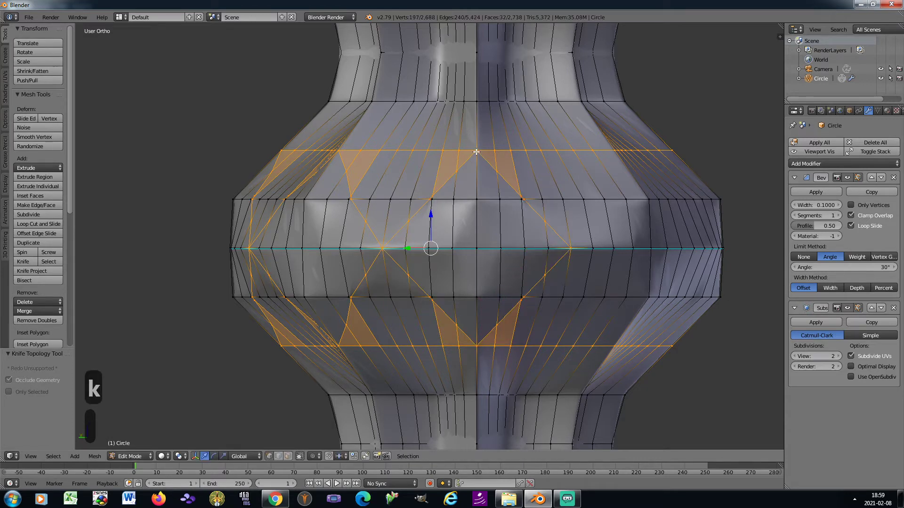
Knife-cut a diamond on the adjacent uncut side of the bulge, between two midline points and the rings above and below
{"action": "key", "text": "ctrl+z"}
{"action": "key", "text": "k"}
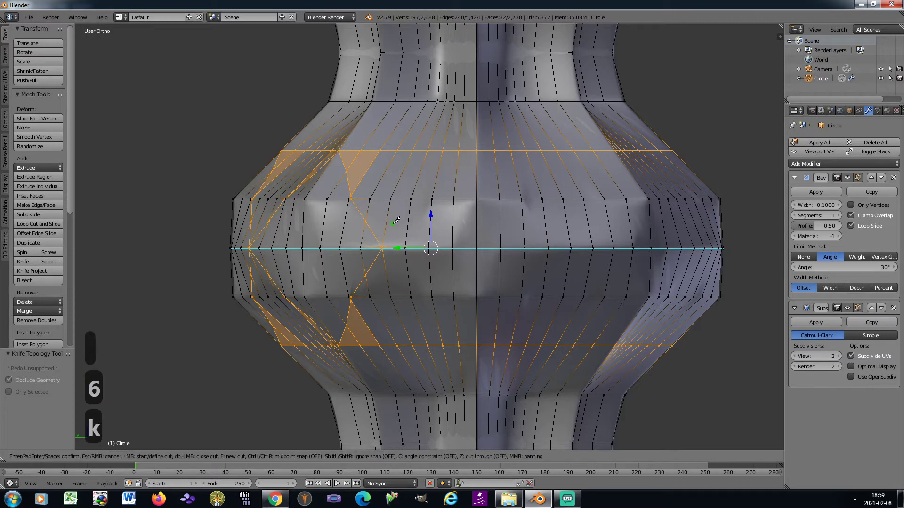
{"action": "left_click", "coordinate": [387, 245]}
{"action": "left_click", "coordinate": [476, 151]}
{"action": "left_click", "coordinate": [571, 249]}
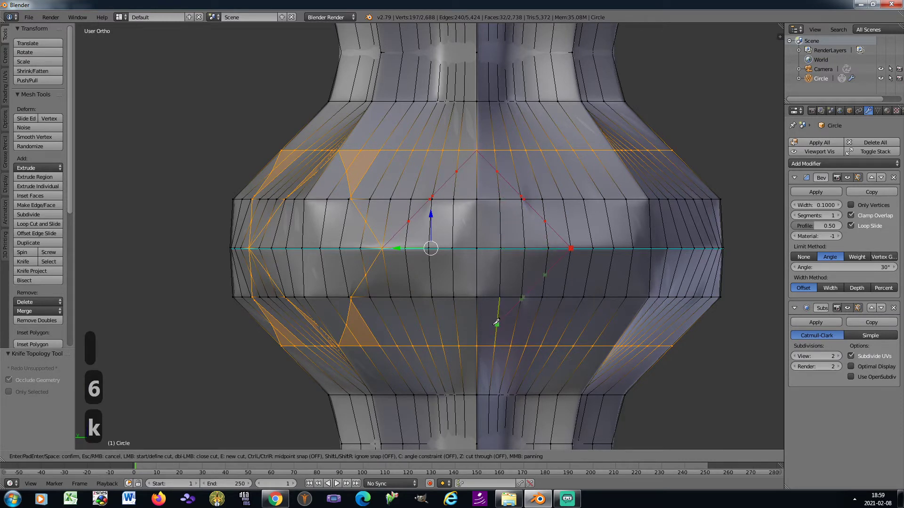
{"action": "left_click", "coordinate": [478, 345]}
{"action": "left_click", "coordinate": [385, 249]}
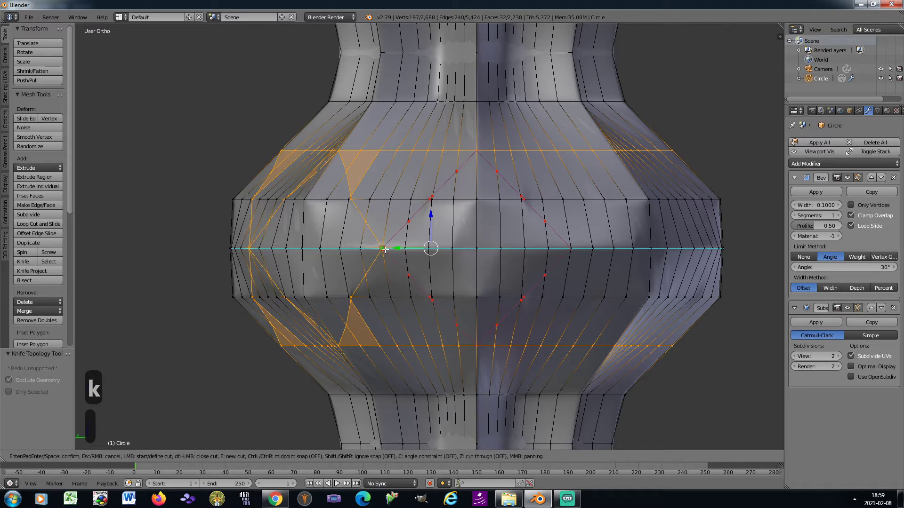
{"action": "key", "text": "Return"}
Cut another matching diamond with the Knife on the following side, with corners on the midline and the upper and lower rings
{"action": "key", "text": "KP_6"}
{"action": "key", "text": "k"}
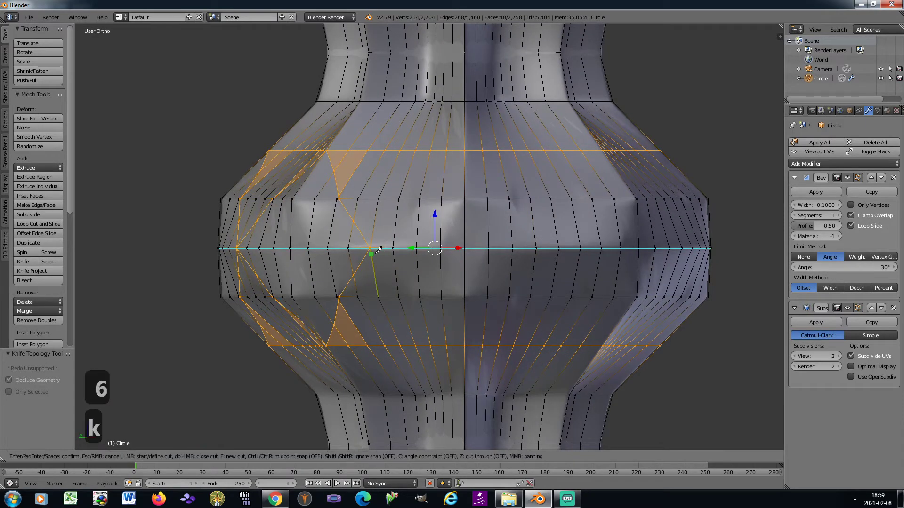
{"action": "left_click", "coordinate": [466, 150]}
{"action": "left_click", "coordinate": [370, 248]}
{"action": "left_click", "coordinate": [464, 346]}
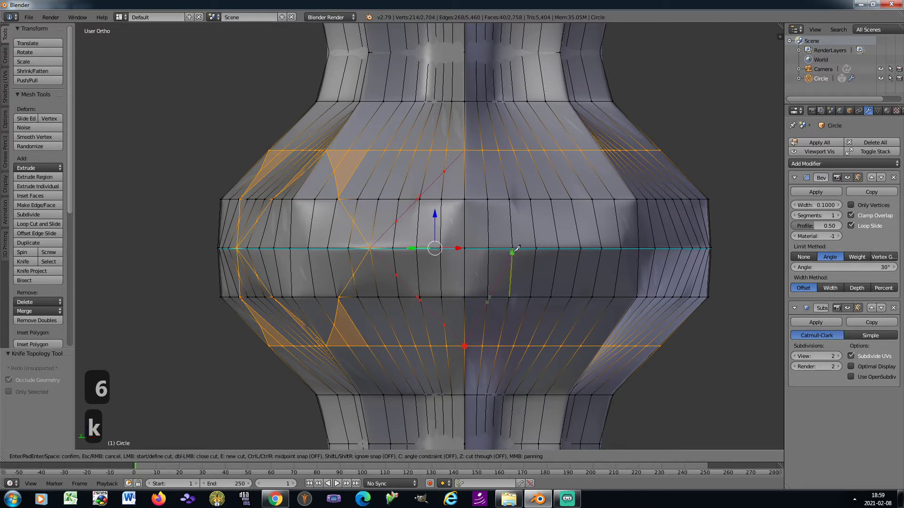
{"action": "left_click", "coordinate": [559, 248]}
{"action": "left_click", "coordinate": [465, 151]}
{"action": "key", "text": "Return"}
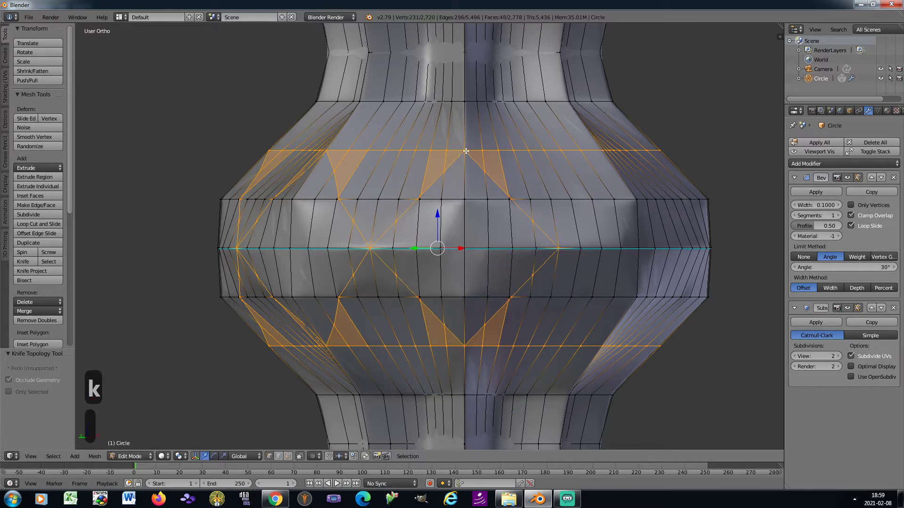
Continue the diamond pattern with a closed knife cut on the next uncut side of the bulge
{"action": "key", "text": "KP_6"}
{"action": "key", "text": "k"}
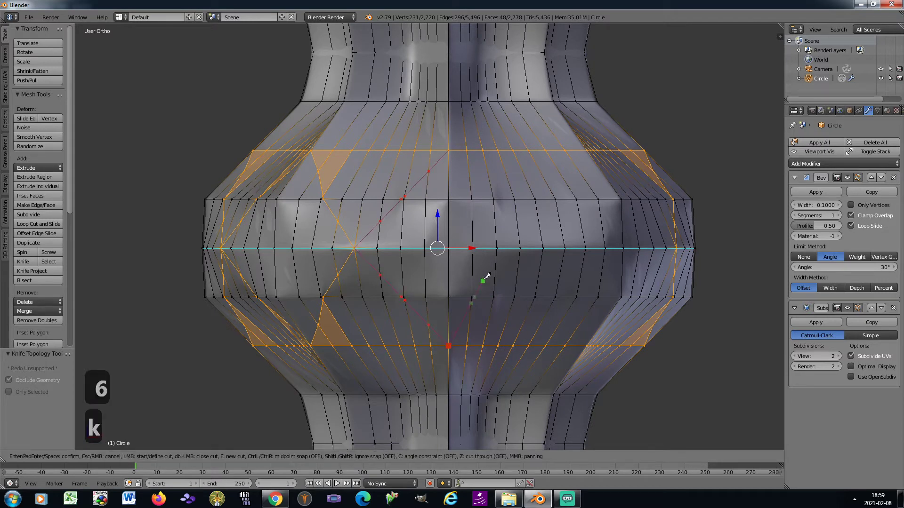
{"action": "left_click", "coordinate": [448, 151]}
{"action": "key", "text": "Return"}
Knife-cut the last diamond in the remaining gap so the pattern runs all around the bulge
{"action": "key", "text": "KP_6"}
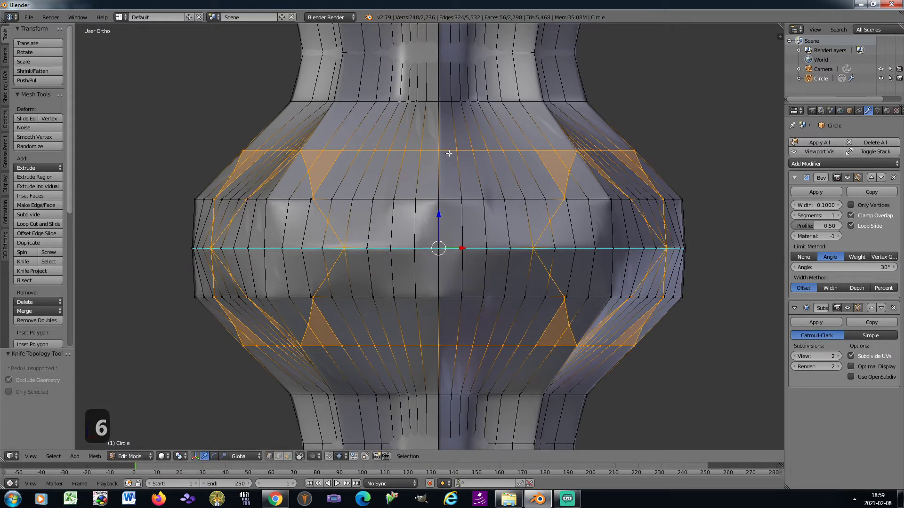
{"action": "key", "text": "k"}
{"action": "left_click", "coordinate": [439, 150]}
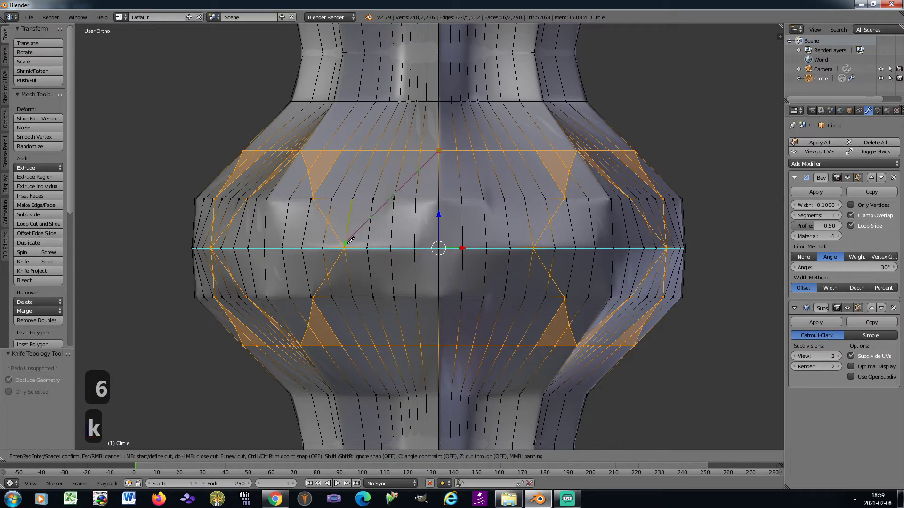
{"action": "left_click", "coordinate": [344, 248]}
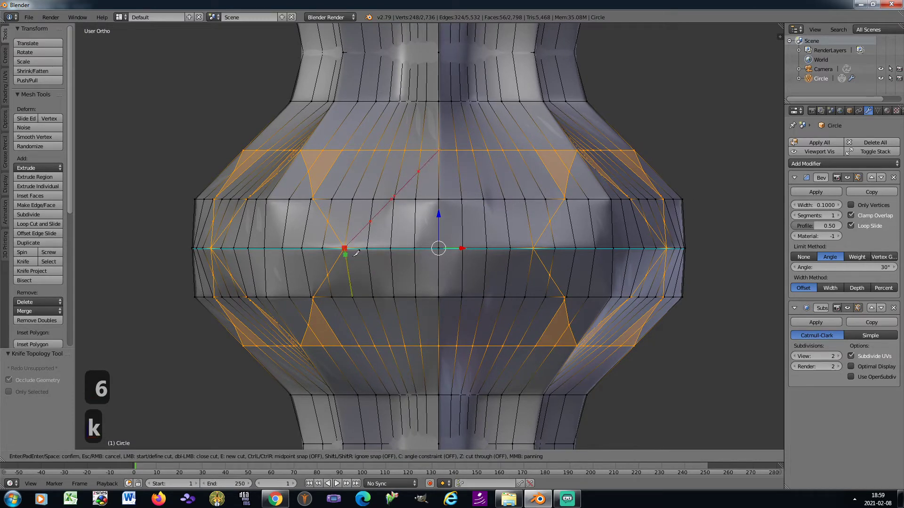
{"action": "left_click", "coordinate": [534, 248]}
{"action": "left_click", "coordinate": [438, 150]}
{"action": "key", "text": "Return"}
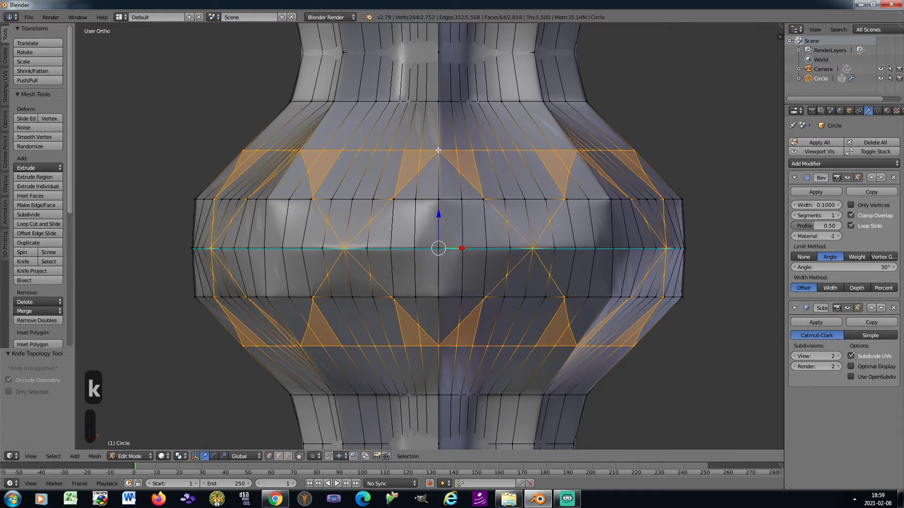
Clear the selection and circle-select all the faces inside the front diamond
{"action": "key", "text": "a"}
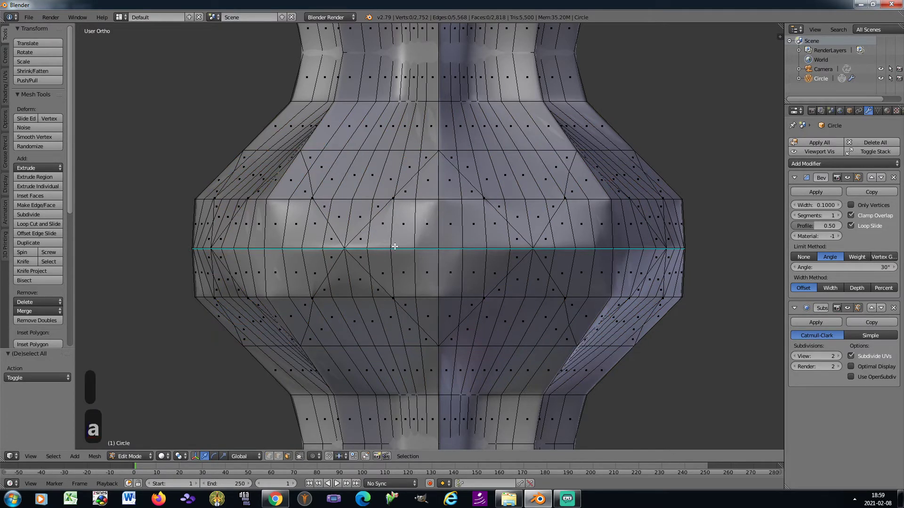
{"action": "scroll", "coordinate": [410, 245], "scroll_direction": "up", "scroll_amount": 3}
{"action": "key", "text": "c"}
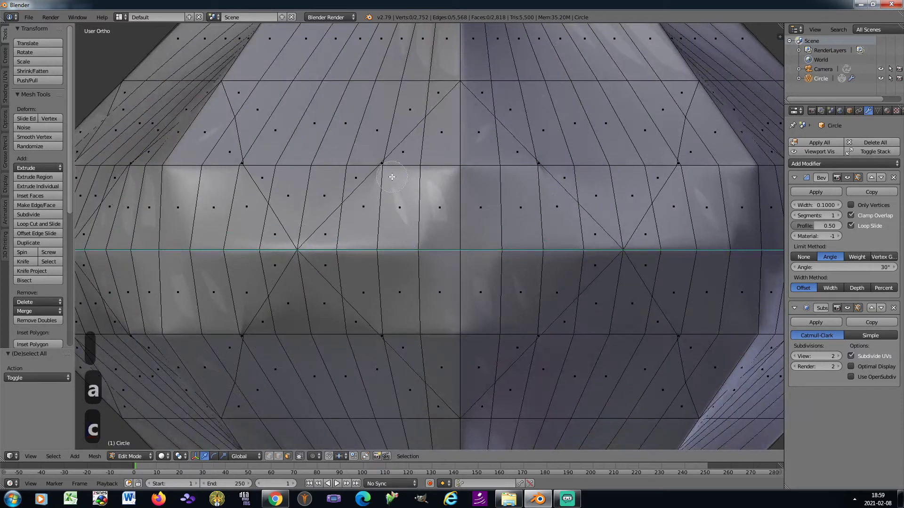
{"action": "mouse_move", "coordinate": [392, 177]}
{"action": "left_mouse_down"}
{"action": "mouse_move", "coordinate": [526, 177]}
{"action": "mouse_move", "coordinate": [585, 242]}
{"action": "mouse_move", "coordinate": [528, 319]}
{"action": "mouse_move", "coordinate": [558, 346]}
{"action": "mouse_move", "coordinate": [496, 304]}
{"action": "mouse_move", "coordinate": [448, 353]}
{"action": "mouse_move", "coordinate": [391, 319]}
{"action": "left_mouse_up"}
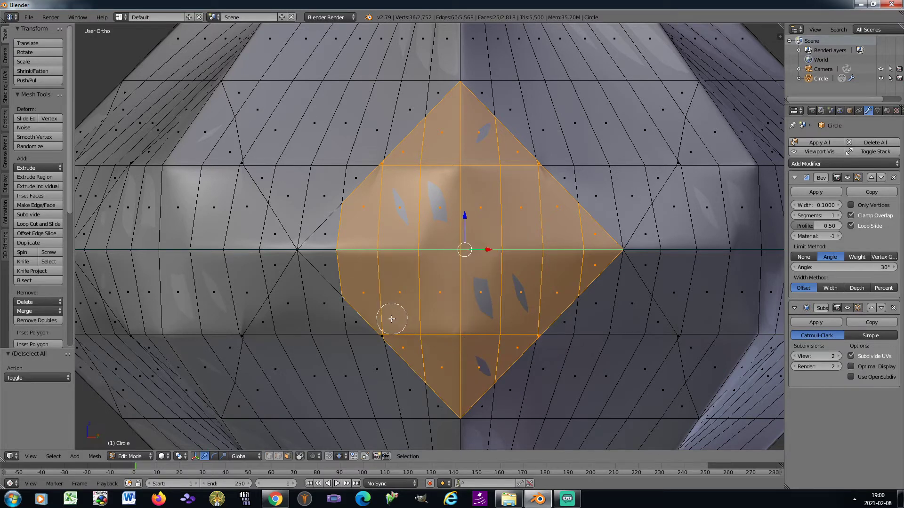
{"action": "left_click_drag", "start_coordinate": [354, 256], "coordinate": [345, 248]}
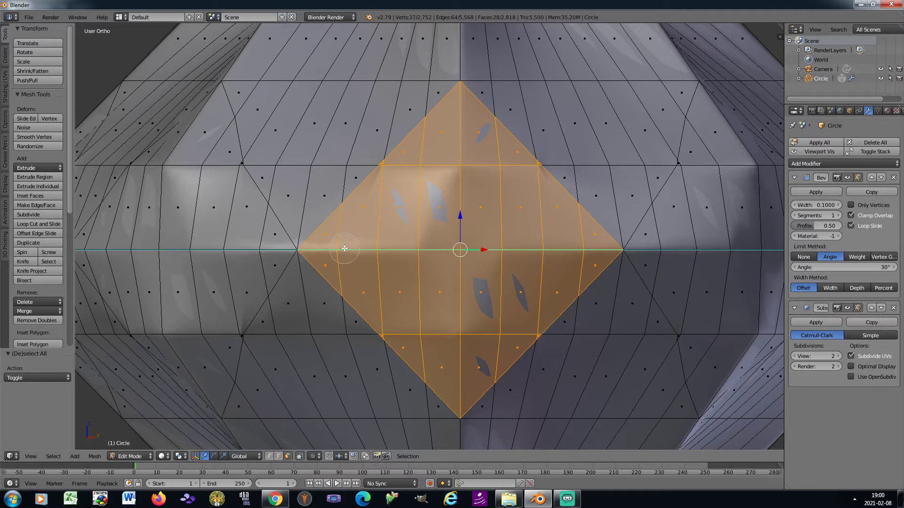
Add the faces of the diamond a quarter turn around the bulge to the selection with Circle Select
{"action": "scroll", "coordinate": [525, 313], "scroll_direction": "down", "scroll_amount": 3}
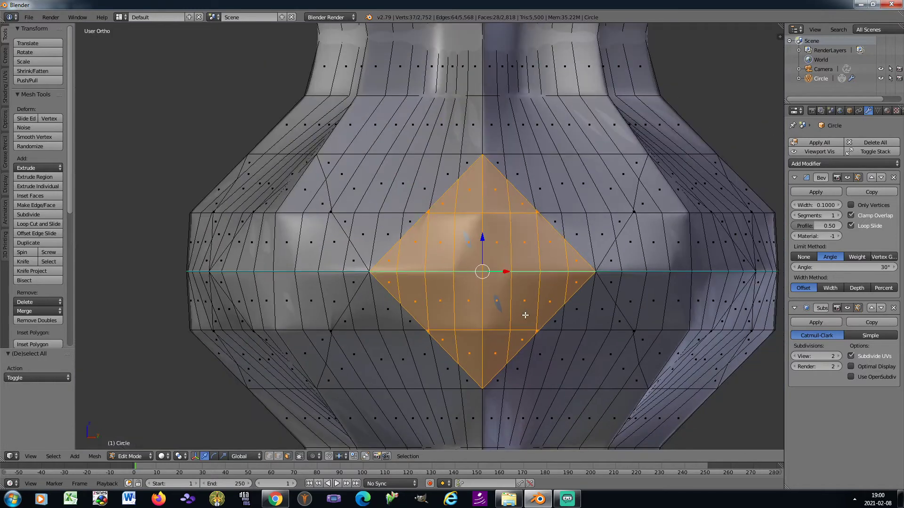
{"action": "key", "text": "KP_6"}
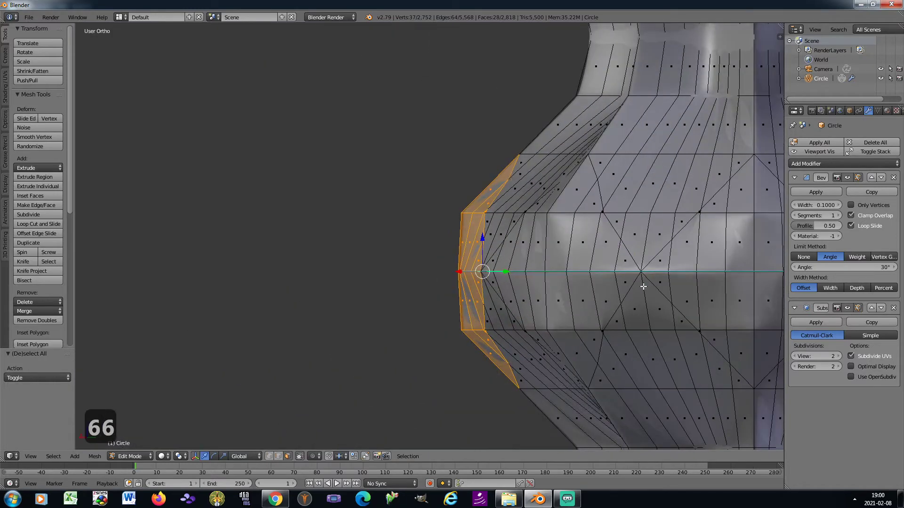
{"action": "middle_click_drag", "start_coordinate": [644, 287], "coordinate": [411, 266], "text": "shift"}
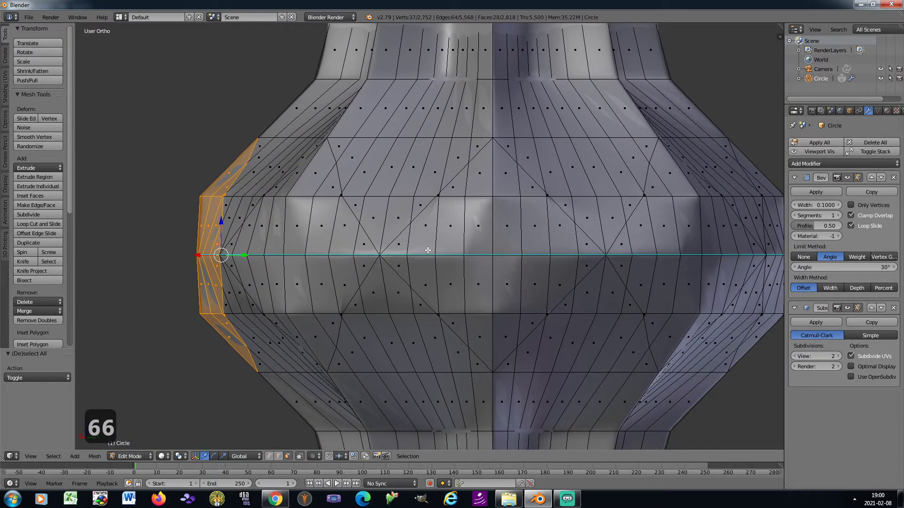
{"action": "key", "text": "c"}
{"action": "mouse_move", "coordinate": [416, 248]}
{"action": "left_mouse_down"}
{"action": "mouse_move", "coordinate": [574, 245]}
{"action": "mouse_move", "coordinate": [537, 208]}
{"action": "mouse_move", "coordinate": [420, 166]}
{"action": "mouse_move", "coordinate": [438, 156]}
{"action": "mouse_move", "coordinate": [597, 194]}
{"action": "mouse_move", "coordinate": [581, 196]}
{"action": "left_mouse_up"}
{"action": "middle_click_drag", "start_coordinate": [581, 196], "coordinate": [591, 197]}
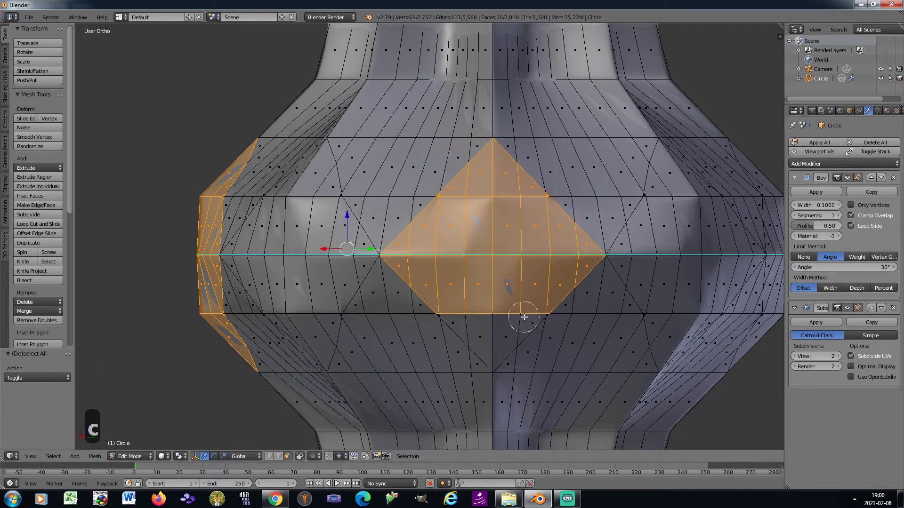
{"action": "left_click_drag", "start_coordinate": [534, 306], "coordinate": [451, 306]}
{"action": "right_click", "coordinate": [451, 305]}
Circle-select the faces of a third diamond, another quarter turn around the bulge, in addition to the first two
{"action": "key", "text": "KP_6"}
{"action": "key", "text": "KP_6"}
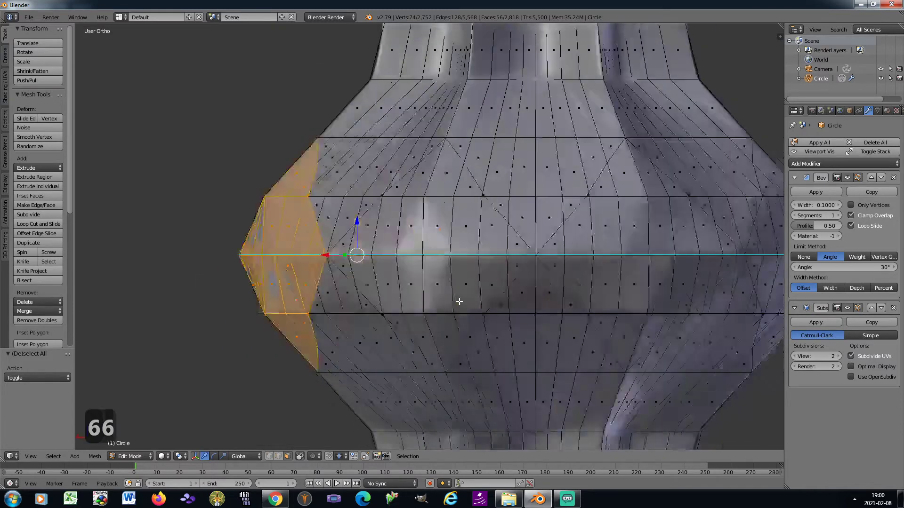
{"action": "key", "text": "c"}
{"action": "mouse_move", "coordinate": [449, 208]}
{"action": "left_mouse_down"}
{"action": "mouse_move", "coordinate": [540, 211]}
{"action": "mouse_move", "coordinate": [559, 262]}
{"action": "mouse_move", "coordinate": [456, 285]}
{"action": "mouse_move", "coordinate": [418, 260]}
{"action": "left_mouse_up"}
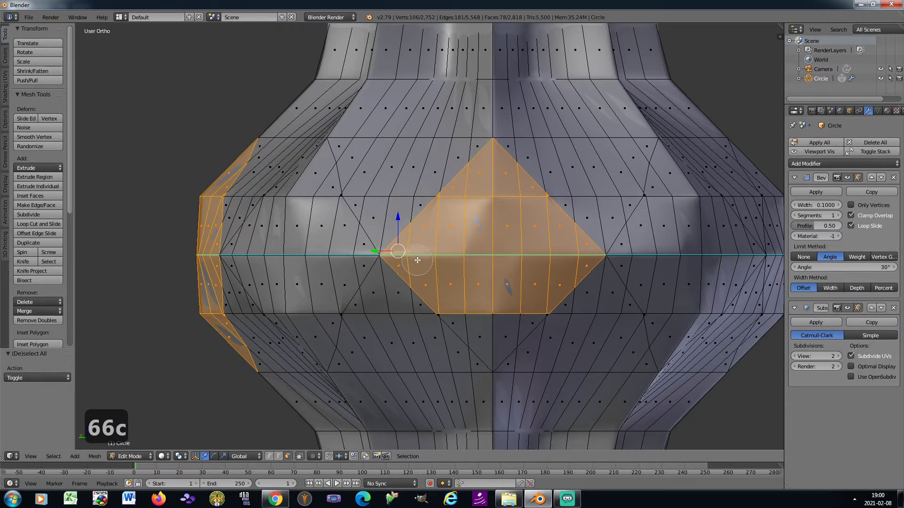
{"action": "right_click", "coordinate": [475, 319]}
{"action": "scroll", "coordinate": [485, 322], "scroll_direction": "up", "scroll_amount": 4}
{"action": "key", "text": "c"}
{"action": "mouse_move", "coordinate": [588, 301]}
{"action": "left_mouse_down"}
{"action": "mouse_move", "coordinate": [598, 297]}
{"action": "mouse_move", "coordinate": [491, 318]}
{"action": "mouse_move", "coordinate": [403, 303]}
{"action": "left_mouse_up"}
{"action": "right_click", "coordinate": [395, 296]}
Extend the selection with the faces of the fourth diamond, so every second diamond around the bulge is selected
{"action": "scroll", "coordinate": [405, 268], "scroll_direction": "down", "scroll_amount": 5}
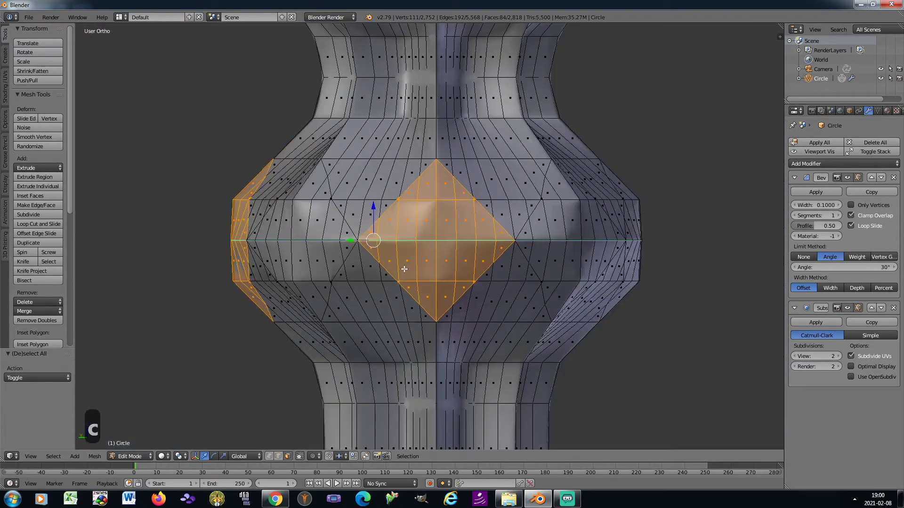
{"action": "key", "text": "KP_6"}
{"action": "key", "text": "KP_6"}
{"action": "scroll", "coordinate": [355, 252], "scroll_direction": "up", "scroll_amount": 2}
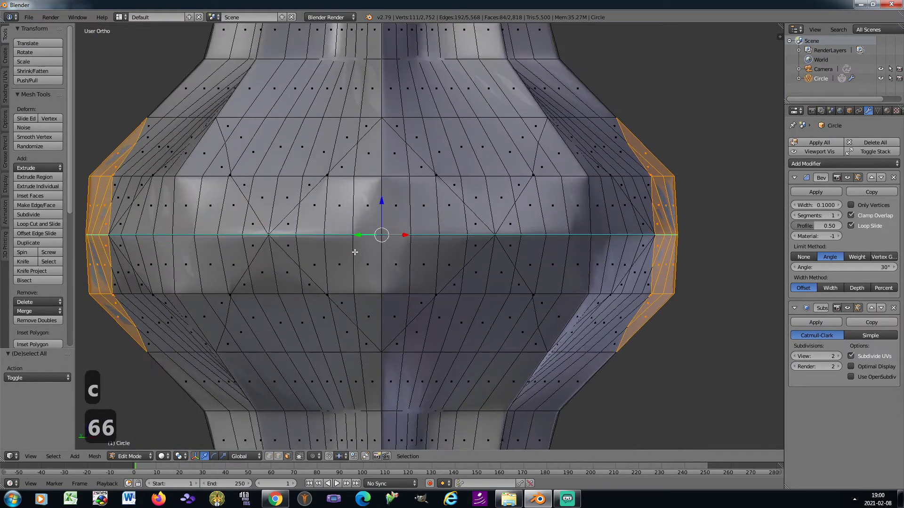
{"action": "key", "text": "c"}
{"action": "mouse_move", "coordinate": [363, 183]}
{"action": "left_mouse_down"}
{"action": "mouse_move", "coordinate": [380, 221]}
{"action": "mouse_move", "coordinate": [383, 325]}
{"action": "mouse_move", "coordinate": [418, 278]}
{"action": "mouse_move", "coordinate": [423, 283]}
{"action": "mouse_move", "coordinate": [444, 232]}
{"action": "mouse_move", "coordinate": [422, 184]}
{"action": "left_mouse_up"}
{"action": "mouse_move", "coordinate": [364, 184]}
{"action": "left_mouse_down"}
{"action": "mouse_move", "coordinate": [323, 185]}
{"action": "mouse_move", "coordinate": [325, 252]}
{"action": "mouse_move", "coordinate": [345, 287]}
{"action": "left_mouse_up"}
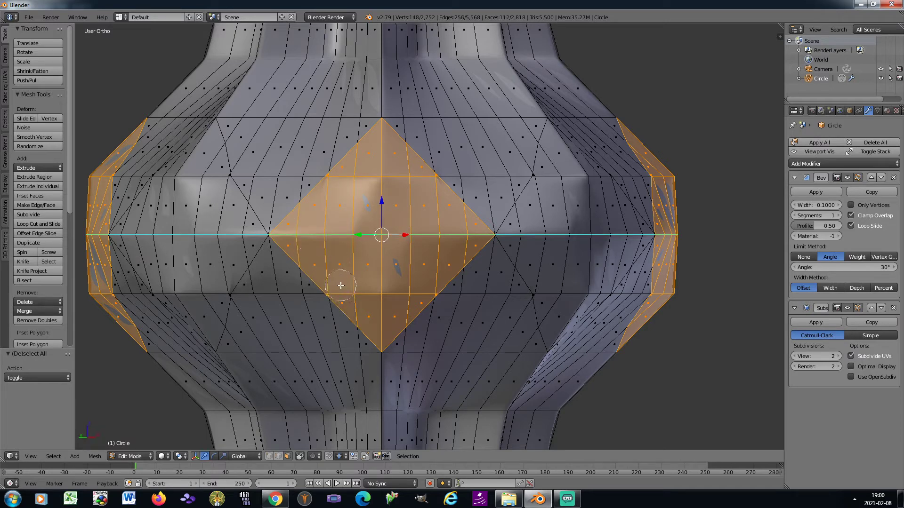
{"action": "right_click", "coordinate": [341, 284]}
Apply the object's rotation and scale in Object Mode, keeping the four diamonds selected for further mesh editing
{"action": "scroll", "coordinate": [447, 250], "scroll_direction": "down", "scroll_amount": 2}
{"action": "key", "text": "KP_6"}
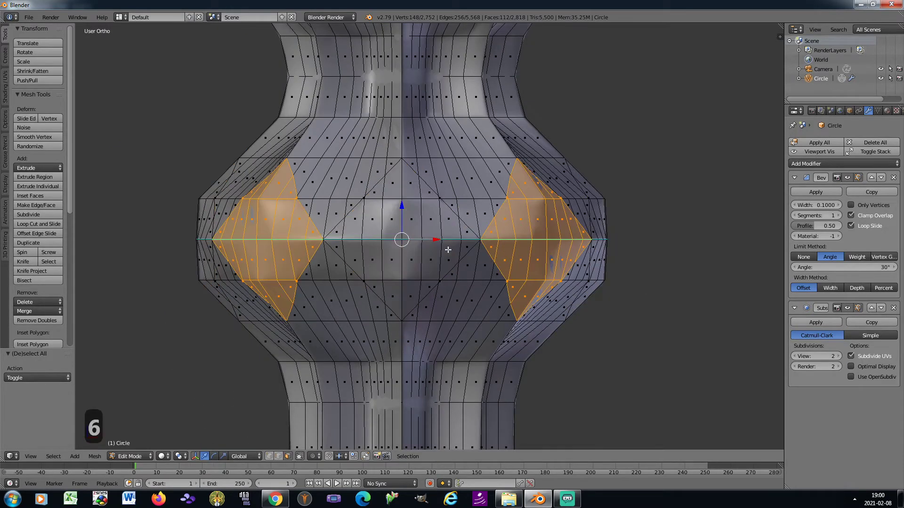
{"action": "key", "text": "KP_6"}
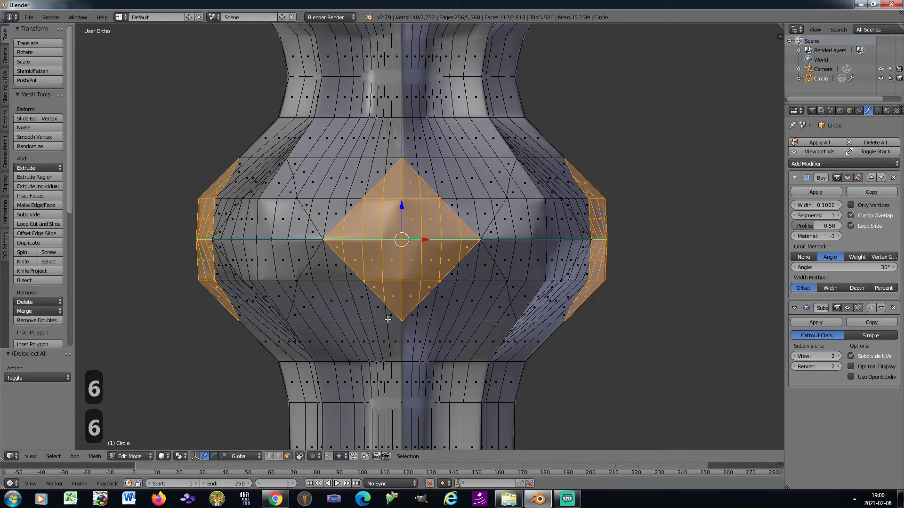
{"action": "key", "text": "Tab"}
{"action": "key", "text": "ctrl+a"}
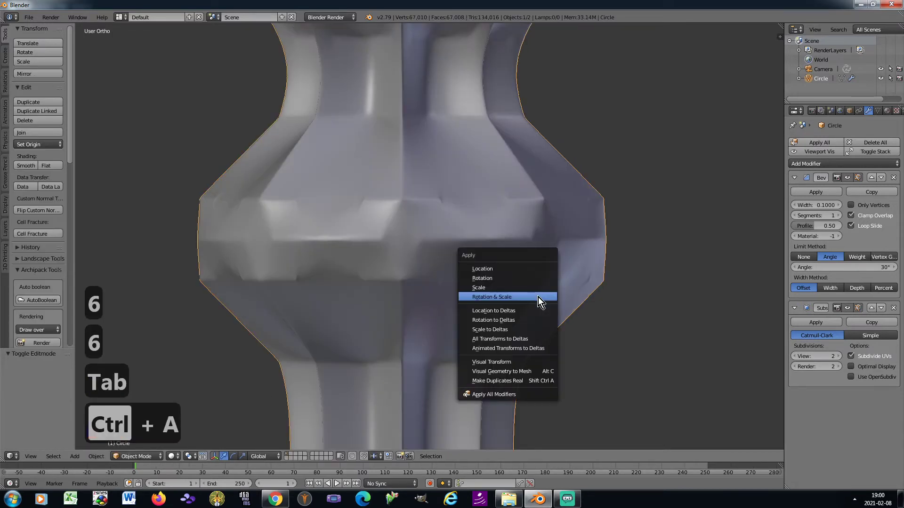
{"action": "left_click", "coordinate": [538, 298]}
{"action": "key", "text": "Tab"}
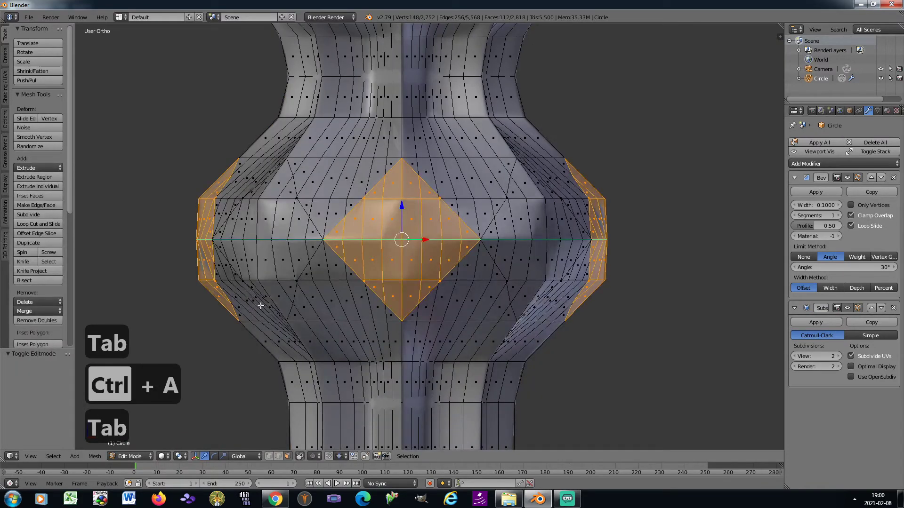
Extrude the four selected diamonds outward by scaling them about 1.262 with the Z axis excluded
{"action": "key", "text": "KP_2"}
{"action": "key", "text": "KP_2"}
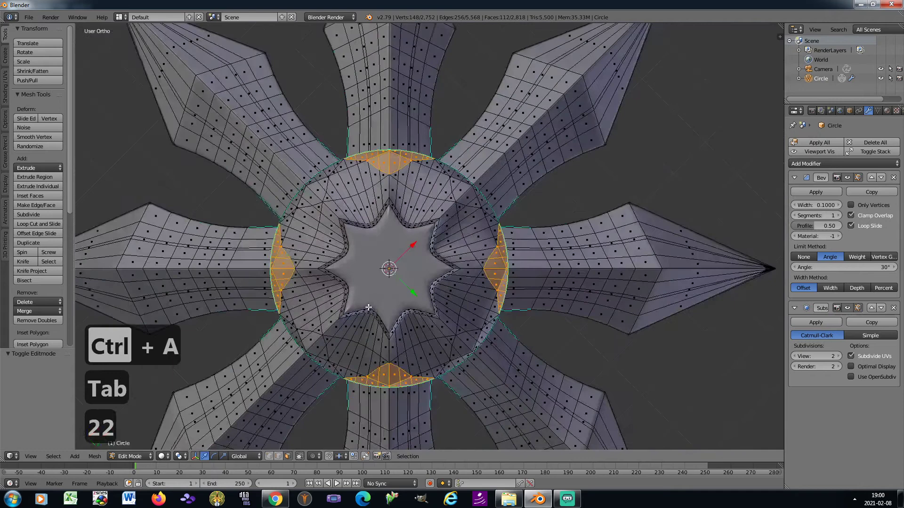
{"action": "middle_click_drag", "start_coordinate": [368, 308], "coordinate": [469, 273], "text": "shift"}
{"action": "key", "text": "e"}
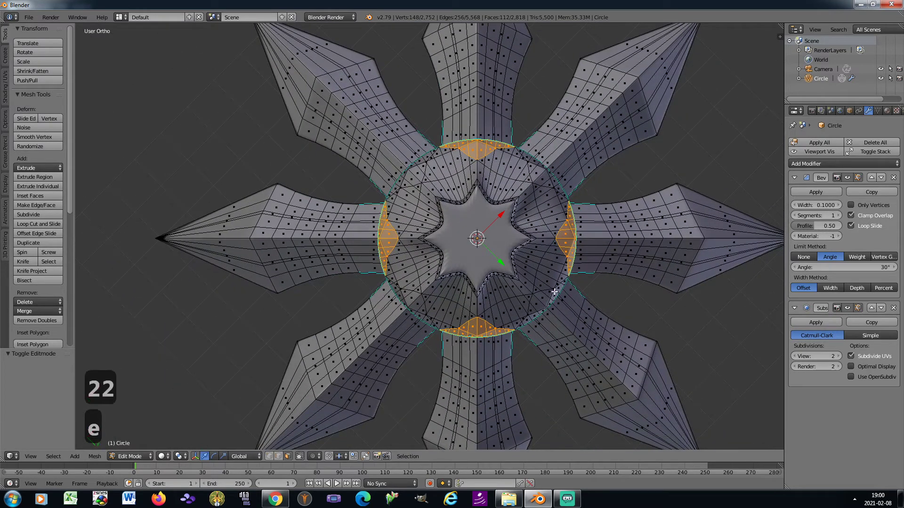
{"action": "key", "text": "s"}
{"action": "key", "text": "shift+z"}
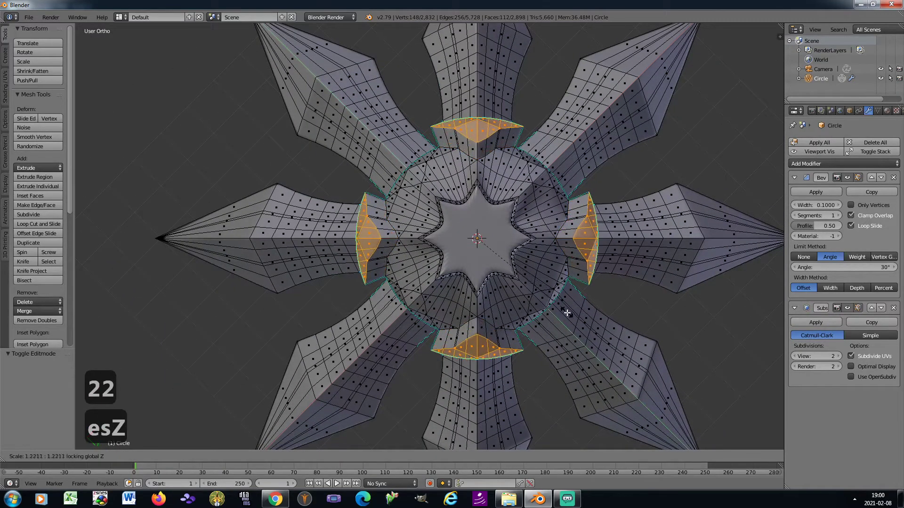
{"action": "left_click", "coordinate": [568, 315]}
Switch the transform orientation to Normal
{"action": "left_click", "coordinate": [241, 456]}
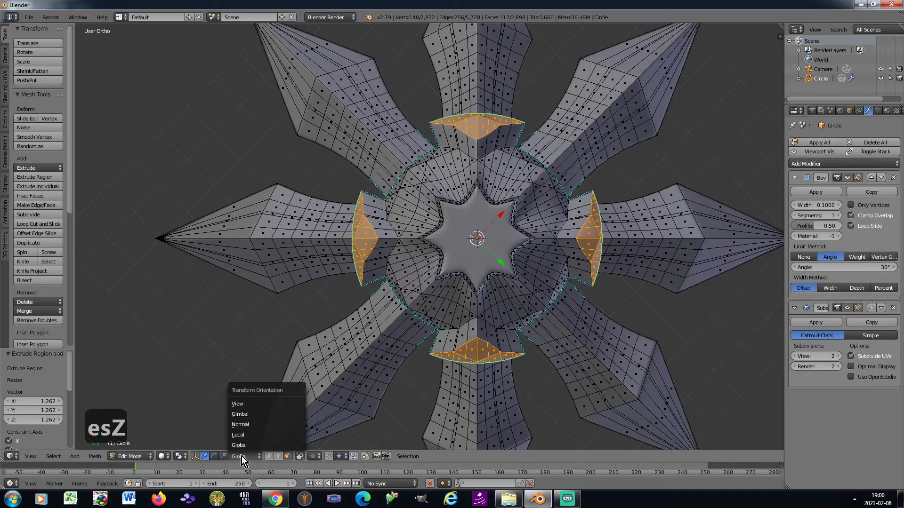
{"action": "left_click", "coordinate": [247, 425]}
Try to flatten the extruded diamonds by scaling them to 0 along normal Z, and undo it together with the extrusion
{"action": "key", "text": "s"}
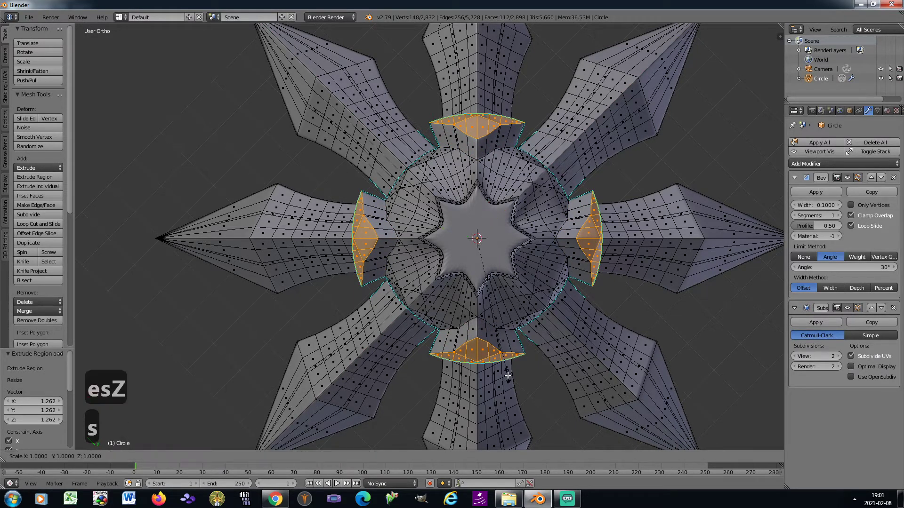
{"action": "key", "text": "z"}
{"action": "key", "text": "z"}
{"action": "key", "text": "0"}
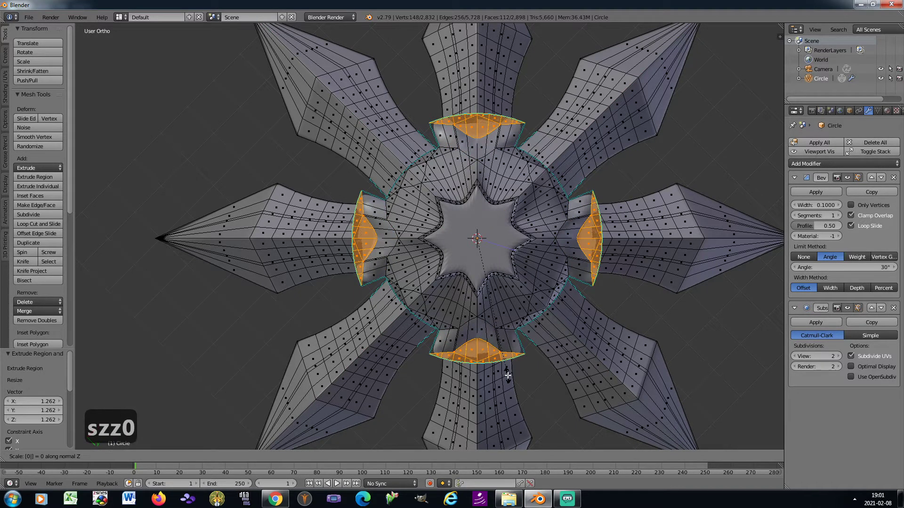
{"action": "left_click", "coordinate": [508, 375]}
{"action": "key", "text": "ctrl+z"}
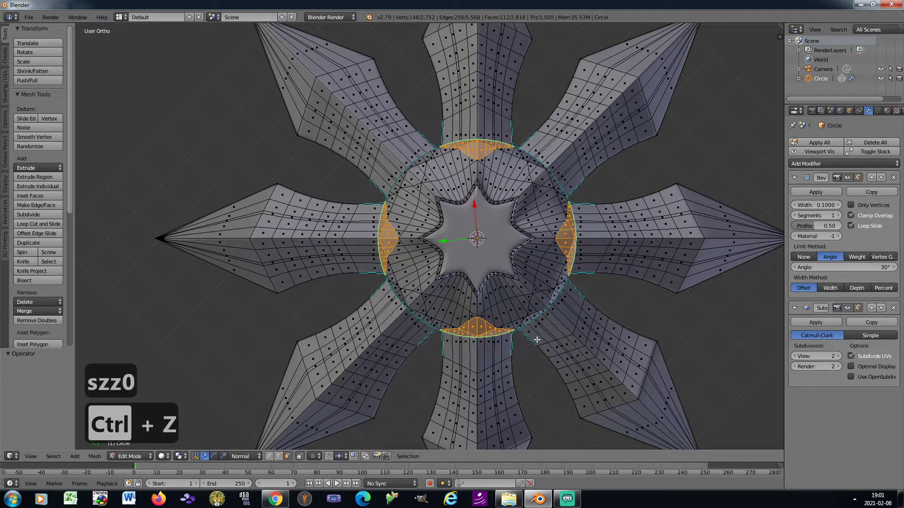
Extrude the four selected diamonds outward again by scaling them about 1.325 with the Z axis excluded
{"action": "key", "text": "e"}
{"action": "key", "text": "s"}
{"action": "key", "text": "shift+z"}
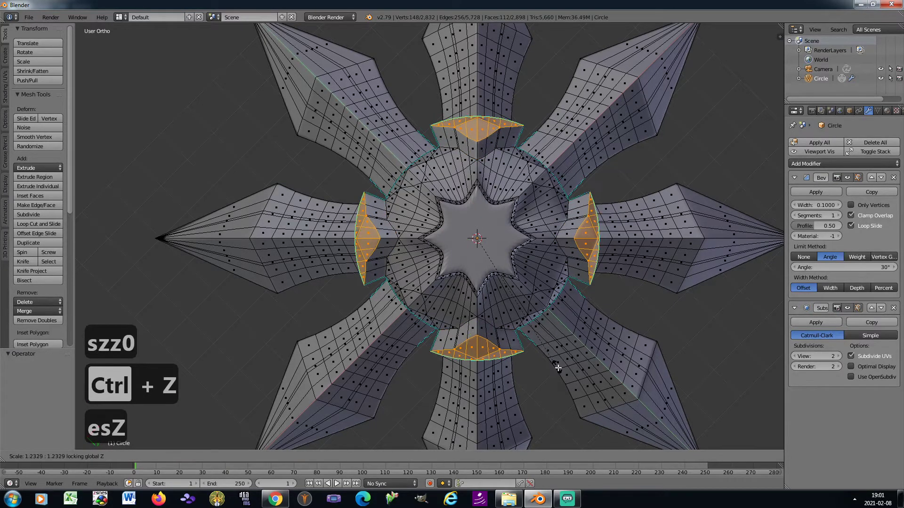
{"action": "left_click", "coordinate": [558, 368]}
Flatten the extruded diamonds around Individual Origins by scaling to 0 along normal Z, and dissolve each one's faces into a single face
{"action": "left_click", "coordinate": [179, 456]}
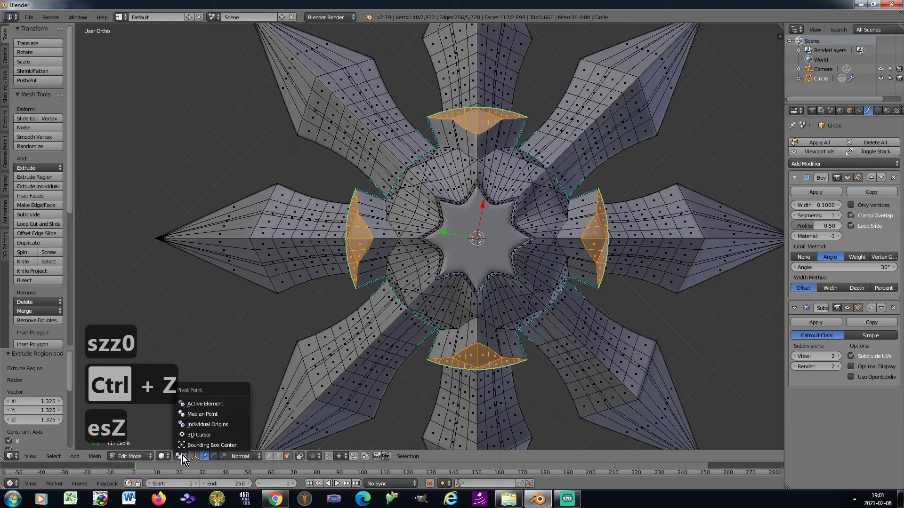
{"action": "left_click", "coordinate": [200, 425]}
{"action": "key", "text": "s"}
{"action": "key", "text": "z"}
{"action": "key", "text": "z"}
{"action": "key", "text": "0"}
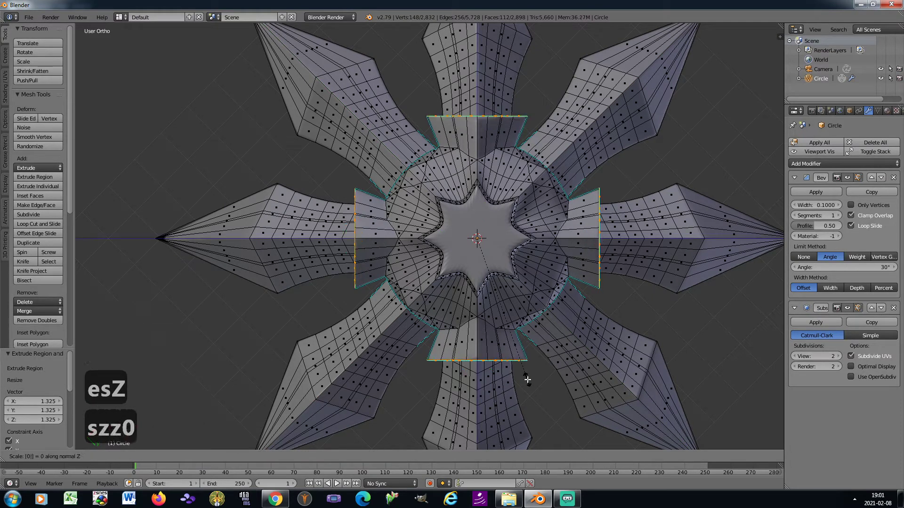
{"action": "key", "text": "Return"}
{"action": "key", "text": "x"}
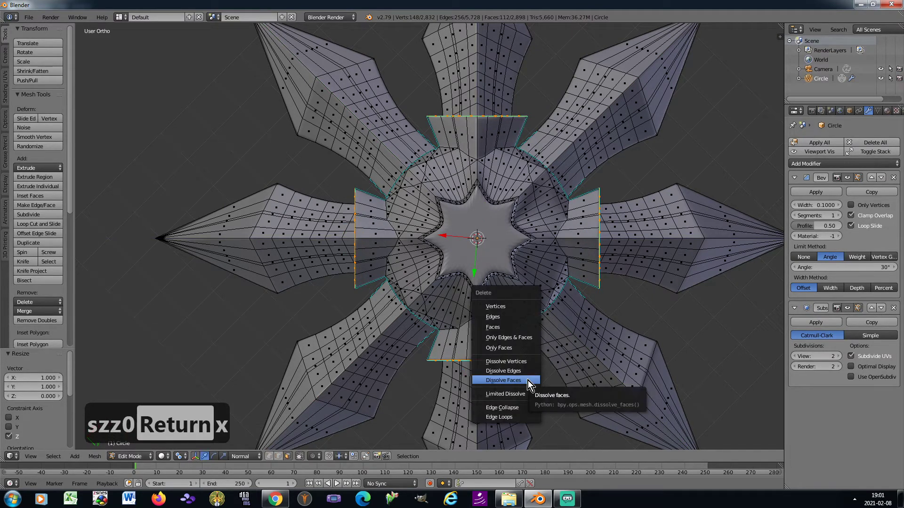
{"action": "left_click", "coordinate": [529, 384]}
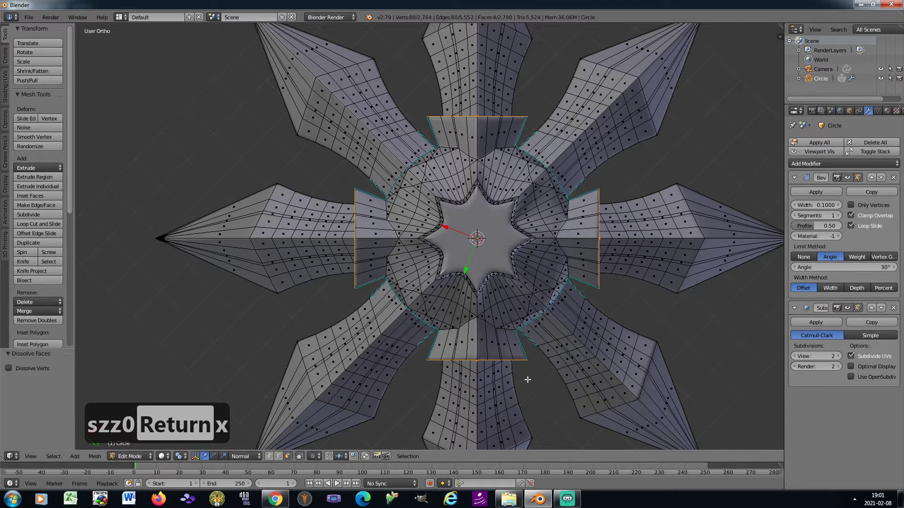
Clear the selection and circle-select all faces of one unextruded diamond between two of the protrusions
{"action": "key", "text": "KP_8"}
{"action": "key", "text": "KP_8"}
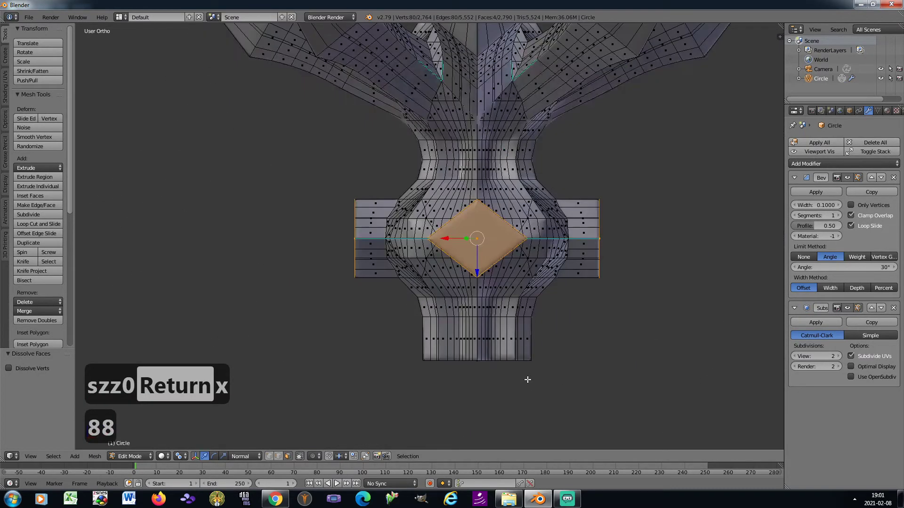
{"action": "key", "text": "KP_6"}
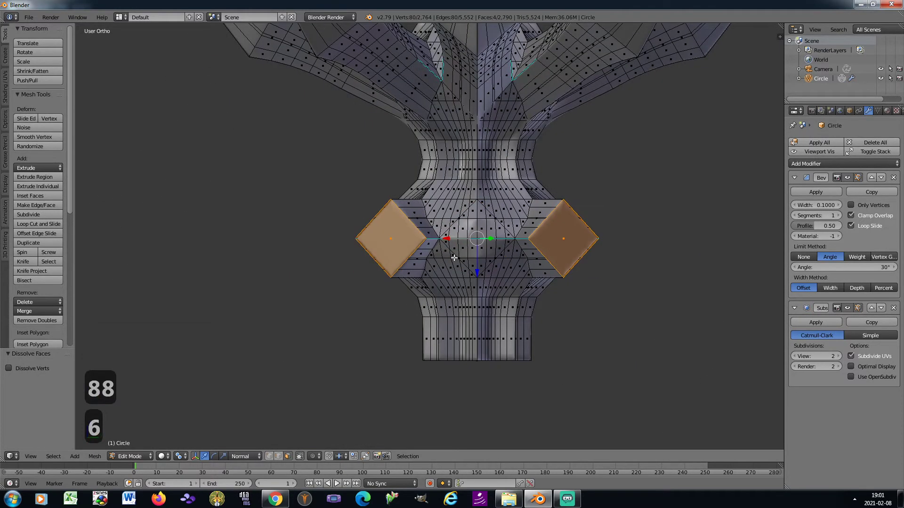
{"action": "scroll", "coordinate": [481, 251], "scroll_direction": "up", "scroll_amount": 5}
{"action": "key", "text": "a"}
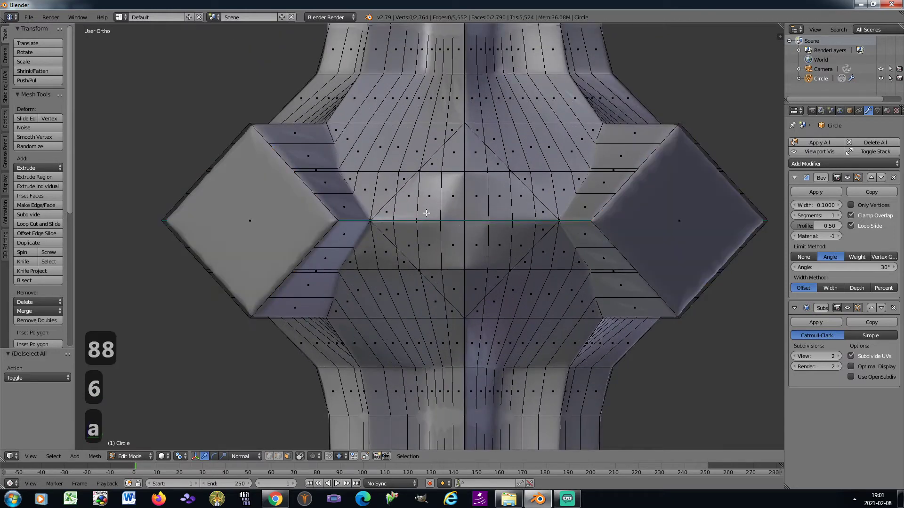
{"action": "scroll", "coordinate": [414, 216], "scroll_direction": "up", "scroll_amount": 1}
{"action": "key", "text": "c"}
{"action": "mouse_move", "coordinate": [414, 216]}
{"action": "left_mouse_down"}
{"action": "mouse_move", "coordinate": [405, 226]}
{"action": "mouse_move", "coordinate": [546, 231]}
{"action": "mouse_move", "coordinate": [513, 148]}
{"action": "mouse_move", "coordinate": [475, 125]}
{"action": "mouse_move", "coordinate": [442, 144]}
{"action": "mouse_move", "coordinate": [426, 278]}
{"action": "mouse_move", "coordinate": [437, 286]}
{"action": "mouse_move", "coordinate": [515, 273]}
{"action": "left_mouse_up"}
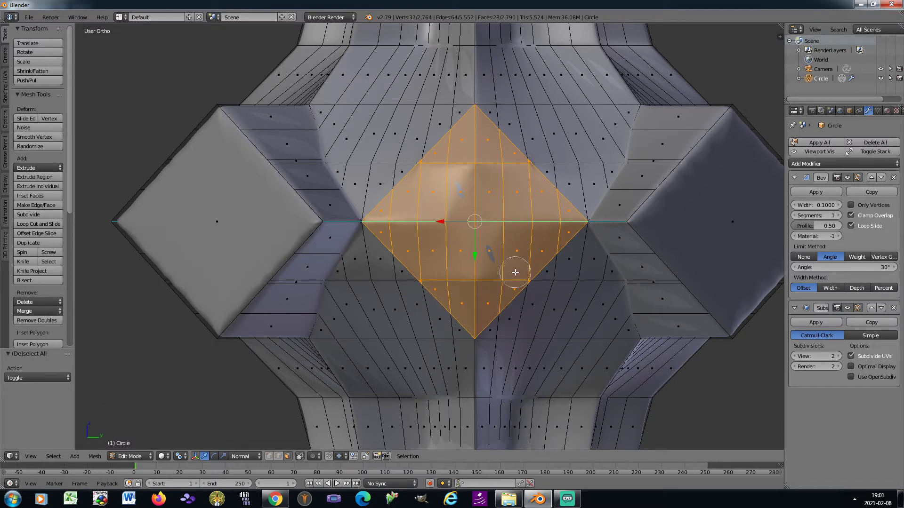
{"action": "right_click", "coordinate": [515, 272]}
Add the faces of the next unextruded diamond around the bulge to the selection, excluding the stray faces outside its outline
{"action": "scroll", "coordinate": [496, 271], "scroll_direction": "down", "scroll_amount": 2}
{"action": "key", "text": "KP_6"}
{"action": "key", "text": "KP_6"}
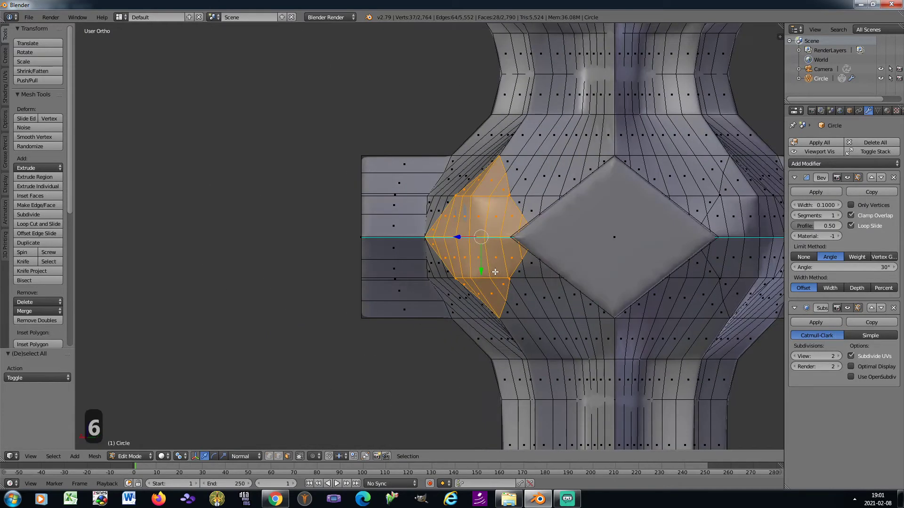
{"action": "middle_click_drag", "start_coordinate": [686, 234], "coordinate": [444, 252], "text": "shift"}
{"action": "scroll", "coordinate": [444, 253], "scroll_direction": "up", "scroll_amount": 2}
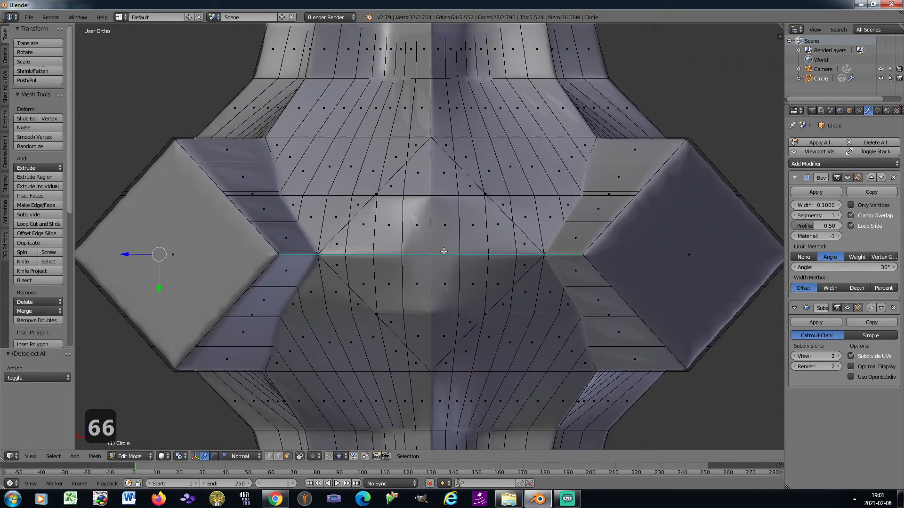
{"action": "key", "text": "c"}
{"action": "mouse_move", "coordinate": [358, 254]}
{"action": "left_mouse_down"}
{"action": "mouse_move", "coordinate": [536, 254]}
{"action": "mouse_move", "coordinate": [456, 199]}
{"action": "mouse_move", "coordinate": [388, 204]}
{"action": "left_mouse_up"}
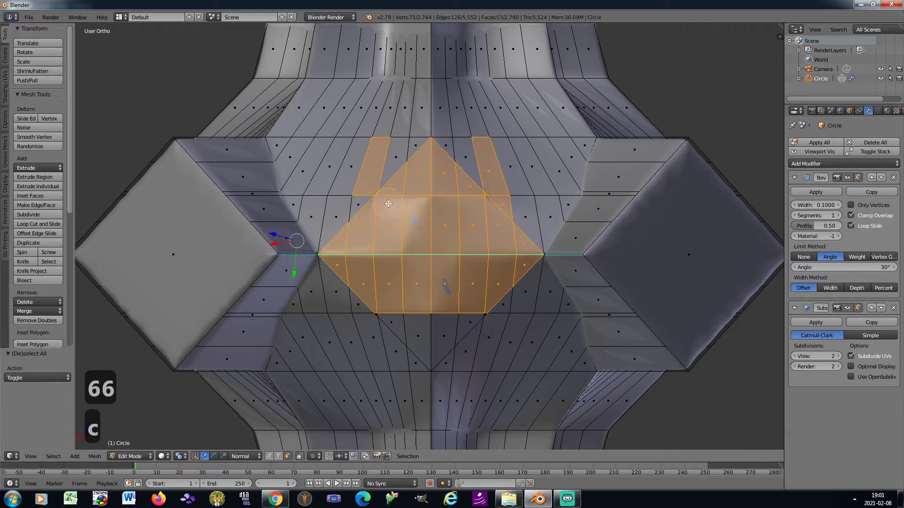
{"action": "middle_click_drag", "start_coordinate": [486, 161], "coordinate": [505, 191]}
{"action": "middle_click_drag", "start_coordinate": [393, 151], "coordinate": [377, 188]}
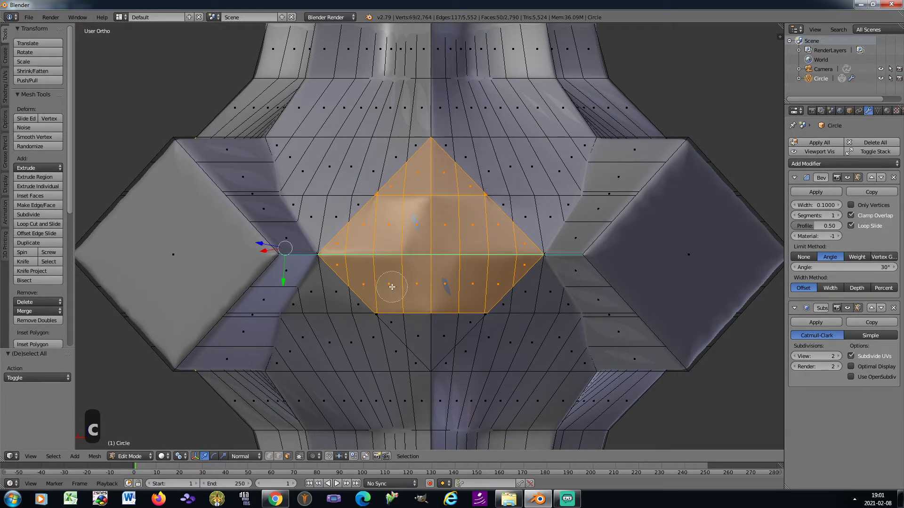
{"action": "mouse_move", "coordinate": [386, 302]}
{"action": "left_mouse_down"}
{"action": "mouse_move", "coordinate": [438, 315]}
{"action": "mouse_move", "coordinate": [473, 302]}
{"action": "left_mouse_up"}
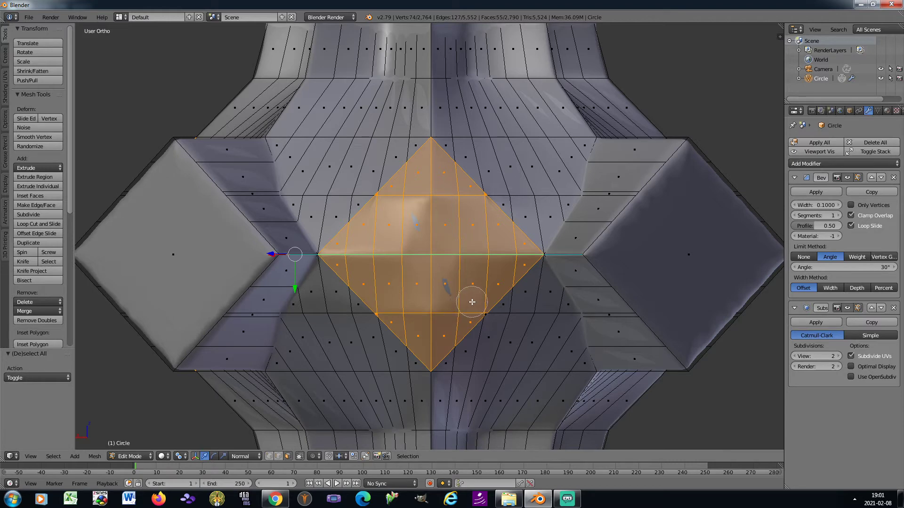
{"action": "right_click", "coordinate": [470, 303]}
Circle-select the faces of the third unextruded diamond in addition to the first two
{"action": "key", "text": "KP_6"}
{"action": "key", "text": "KP_6"}
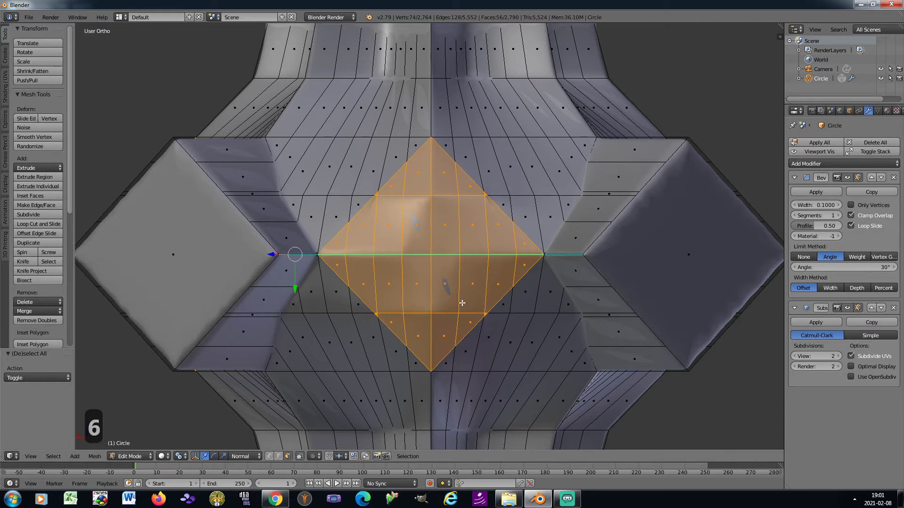
{"action": "key", "text": "c"}
{"action": "mouse_move", "coordinate": [348, 259]}
{"action": "left_mouse_down"}
{"action": "mouse_move", "coordinate": [527, 250]}
{"action": "mouse_move", "coordinate": [476, 207]}
{"action": "mouse_move", "coordinate": [392, 207]}
{"action": "left_mouse_up"}
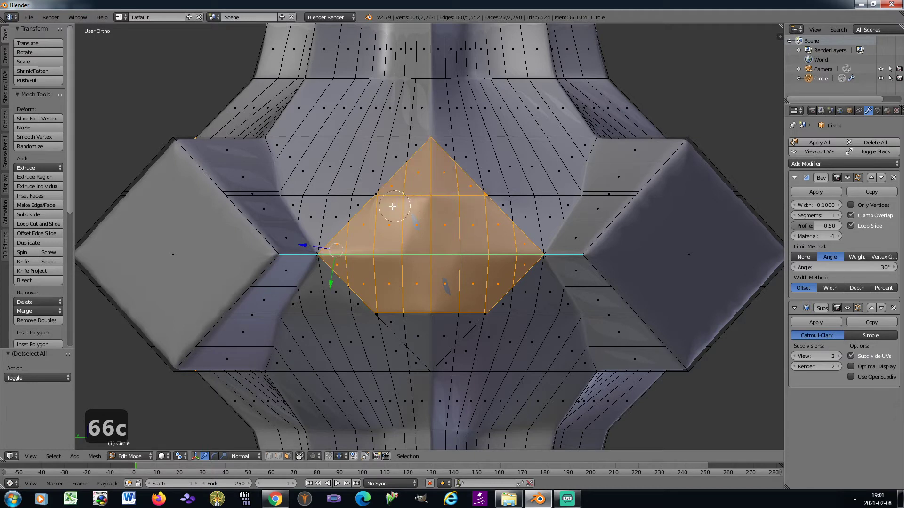
{"action": "left_click_drag", "start_coordinate": [384, 305], "coordinate": [473, 305]}
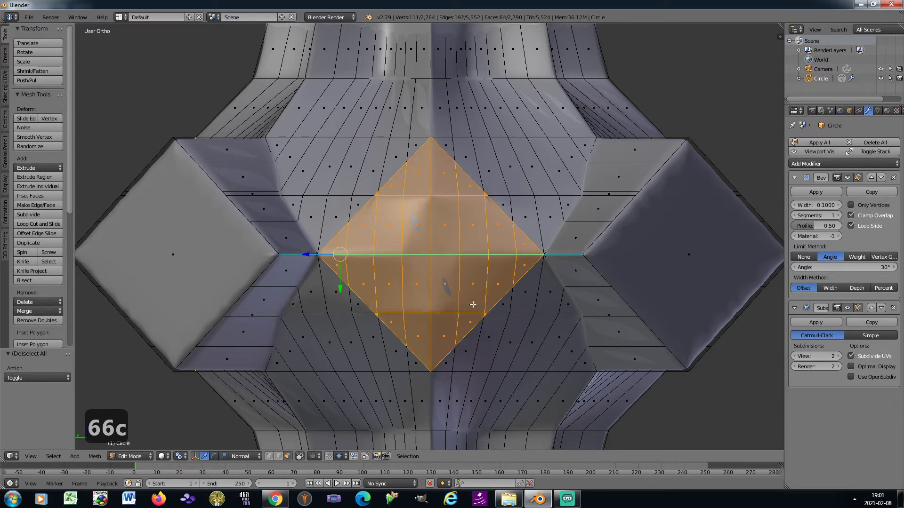
{"action": "right_click", "coordinate": [472, 305]}
Extend the selection with the faces of the fourth unextruded diamond, leaving out faces beyond its edges
{"action": "key", "text": "KP_6"}
{"action": "key", "text": "KP_6"}
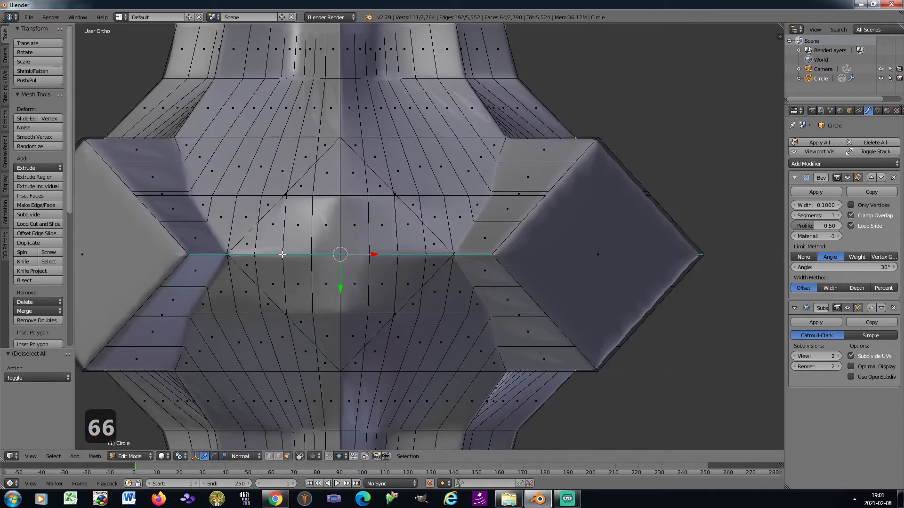
{"action": "key", "text": "c"}
{"action": "mouse_move", "coordinate": [267, 257]}
{"action": "left_mouse_down"}
{"action": "mouse_move", "coordinate": [423, 257]}
{"action": "mouse_move", "coordinate": [386, 208]}
{"action": "mouse_move", "coordinate": [311, 204]}
{"action": "left_mouse_up"}
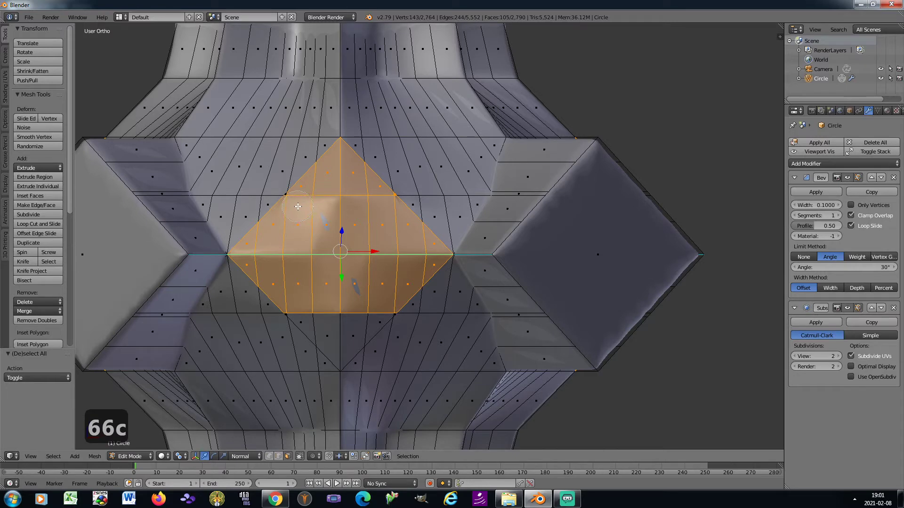
{"action": "mouse_move", "coordinate": [295, 294]}
{"action": "left_mouse_down"}
{"action": "mouse_move", "coordinate": [299, 325]}
{"action": "mouse_move", "coordinate": [369, 325]}
{"action": "mouse_move", "coordinate": [388, 304]}
{"action": "mouse_move", "coordinate": [414, 326]}
{"action": "left_mouse_up"}
{"action": "middle_click_drag", "start_coordinate": [413, 326], "coordinate": [397, 337]}
{"action": "right_click", "coordinate": [397, 337]}
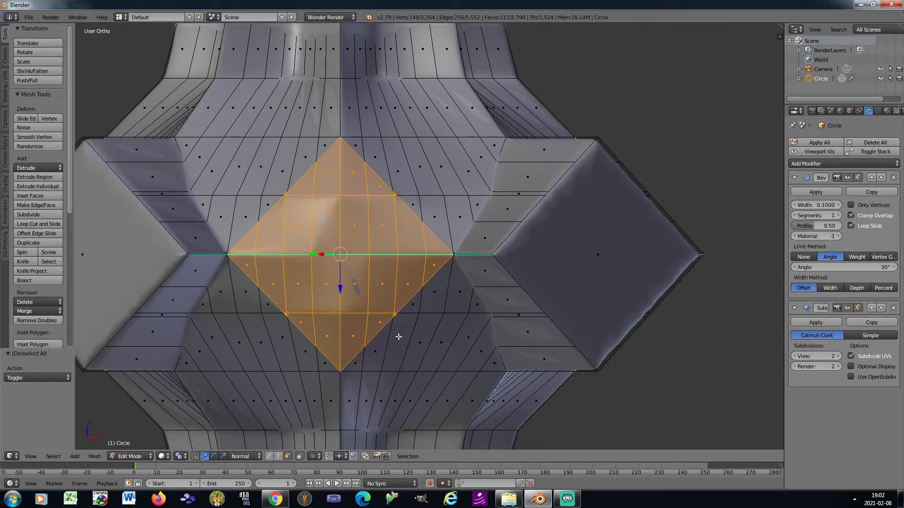
With Global orientation and the Median Point pivot, extrude the four selected diamonds outward by scaling about 1.337 with the Z axis excluded
{"action": "key", "text": "KP_6"}
{"action": "key", "text": "KP_2"}
{"action": "key", "text": "KP_2"}
{"action": "key", "text": "KP_3"}
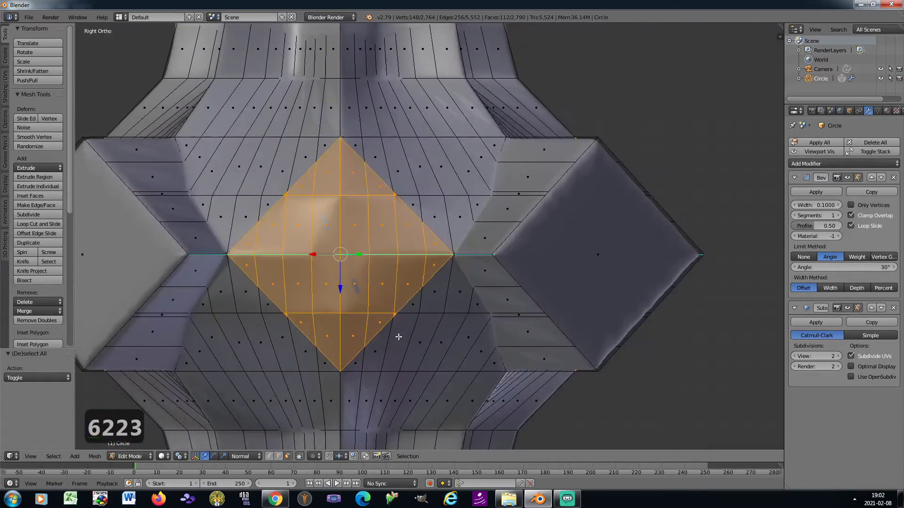
{"action": "key", "text": "KP_2"}
{"action": "key", "text": "KP_2"}
{"action": "scroll", "coordinate": [399, 337], "scroll_direction": "down", "scroll_amount": 3}
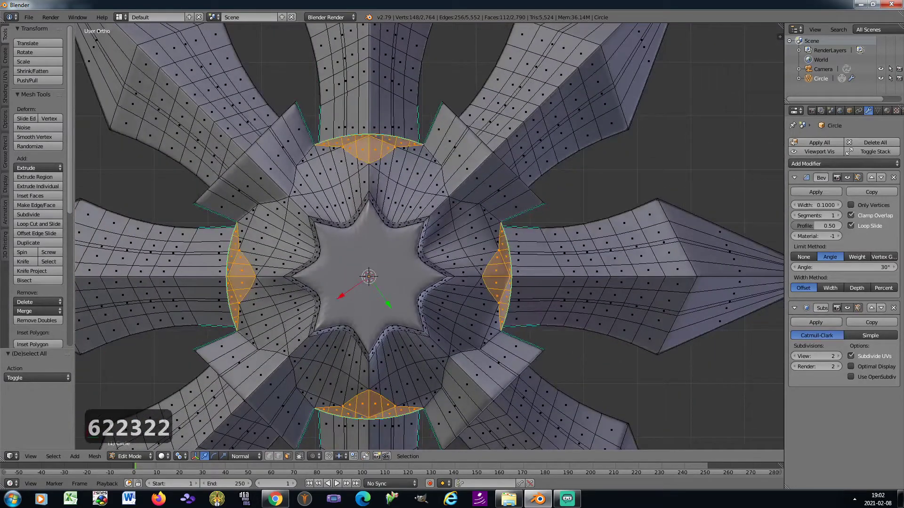
{"action": "left_click", "coordinate": [242, 456]}
{"action": "left_click", "coordinate": [253, 446]}
{"action": "left_click", "coordinate": [181, 457]}
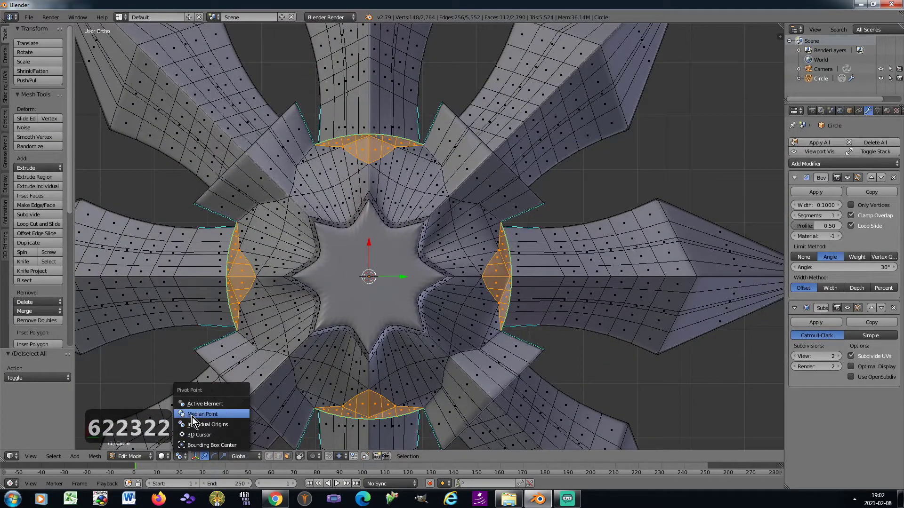
{"action": "left_click", "coordinate": [192, 418]}
{"action": "middle_click_drag", "start_coordinate": [434, 360], "coordinate": [459, 325], "text": "shift"}
{"action": "key", "text": "e"}
{"action": "key", "text": "s"}
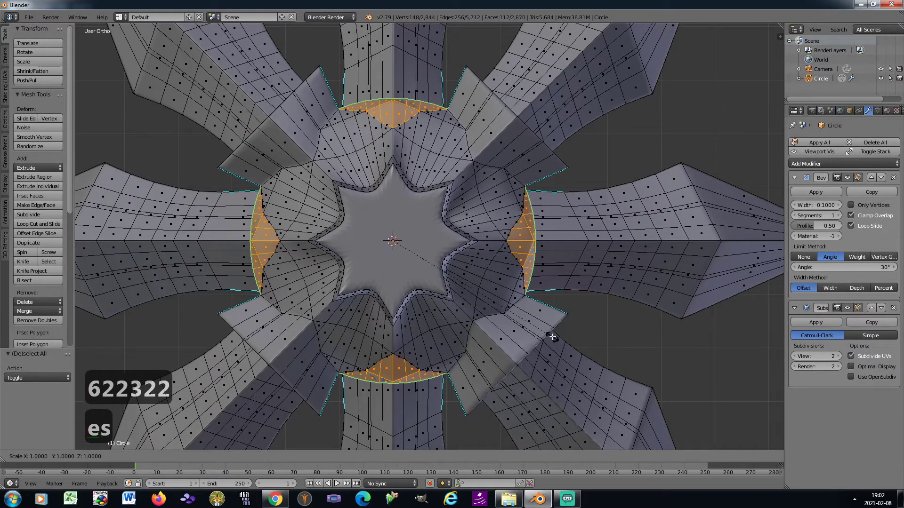
{"action": "key", "text": "shift+z"}
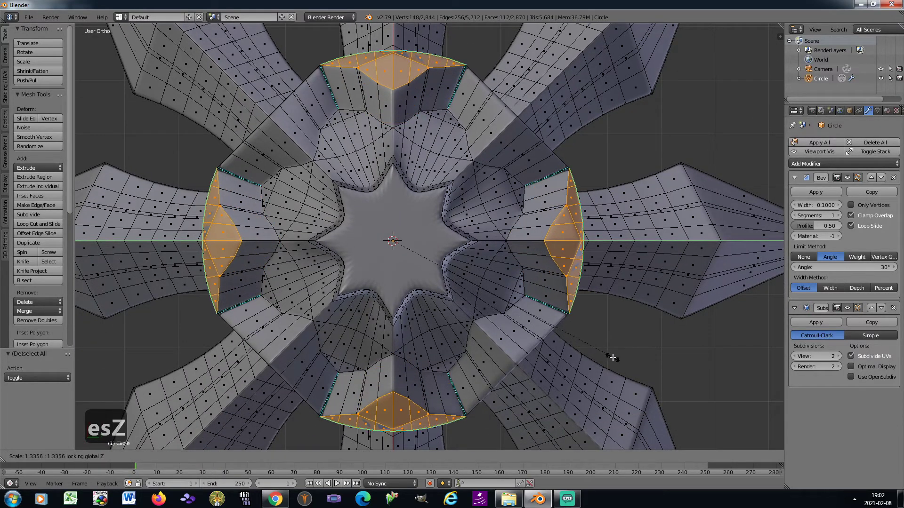
{"action": "left_click", "coordinate": [613, 359]}
Flatten the newly extruded diamonds by scaling to 0 along Z, using Normal orientation and the Individual Origins pivot
{"action": "left_click", "coordinate": [252, 453]}
{"action": "left_click", "coordinate": [254, 428]}
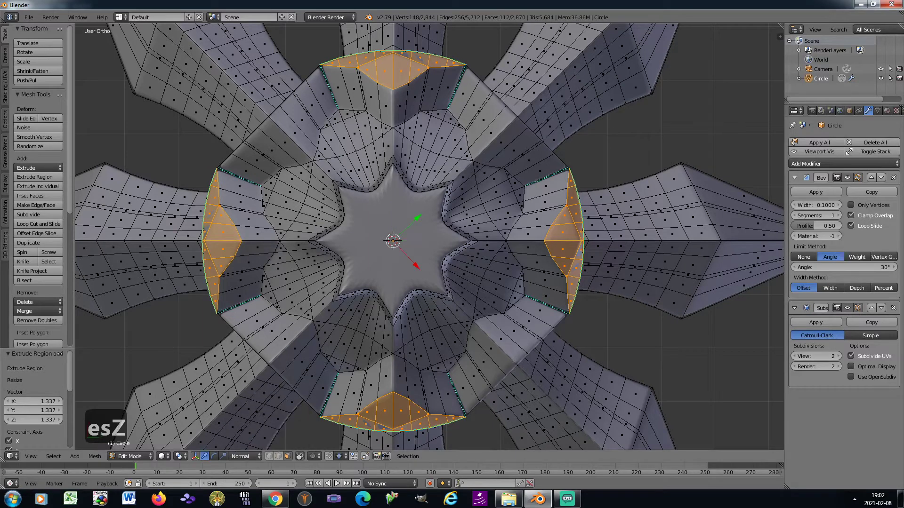
{"action": "left_click", "coordinate": [179, 456]}
{"action": "left_click", "coordinate": [190, 435]}
{"action": "key", "text": "s"}
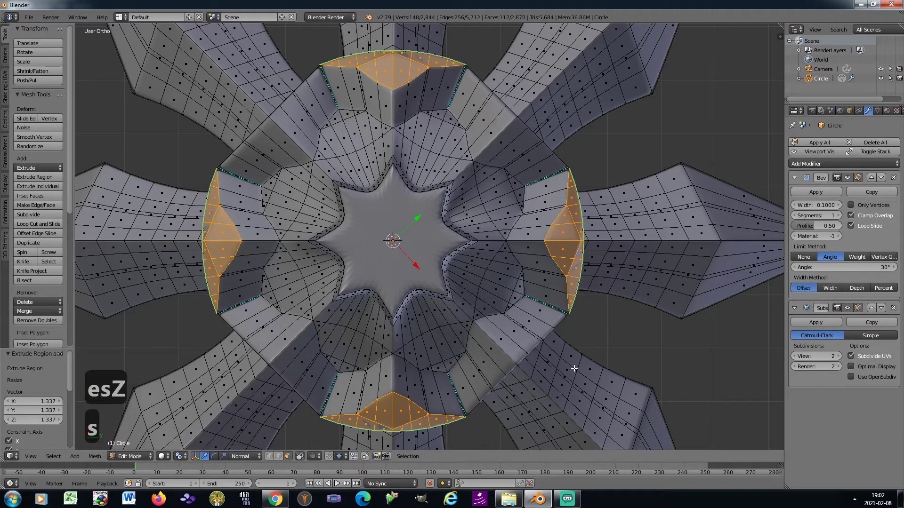
{"action": "key", "text": "z"}
{"action": "key", "text": "z"}
{"action": "key", "text": "0"}
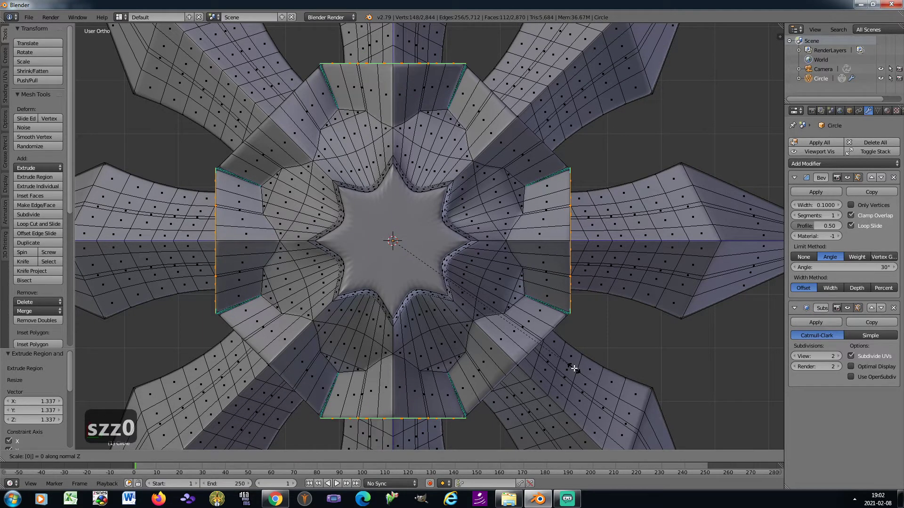
{"action": "key", "text": "Return"}
{"action": "key", "text": "g"}
{"action": "key", "text": "z"}
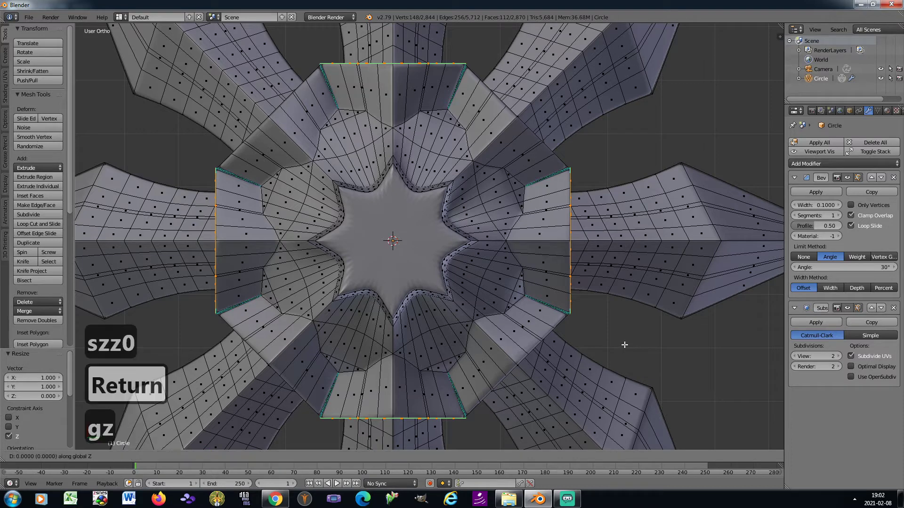
{"action": "right_click", "coordinate": [578, 329]}
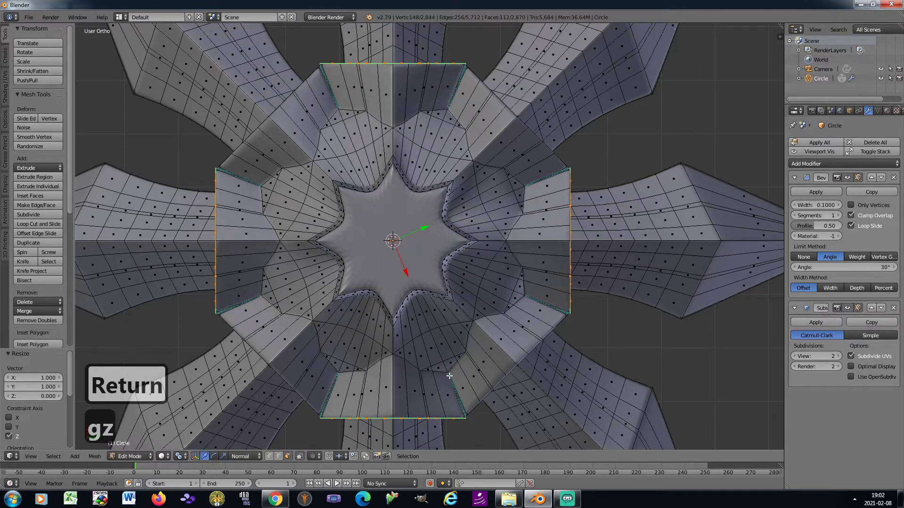
Dissolve the faces of each of the four flattened diamonds so every protrusion ends in a single face
{"action": "key", "text": "KP_8"}
{"action": "key", "text": "KP_8"}
{"action": "key", "text": "x"}
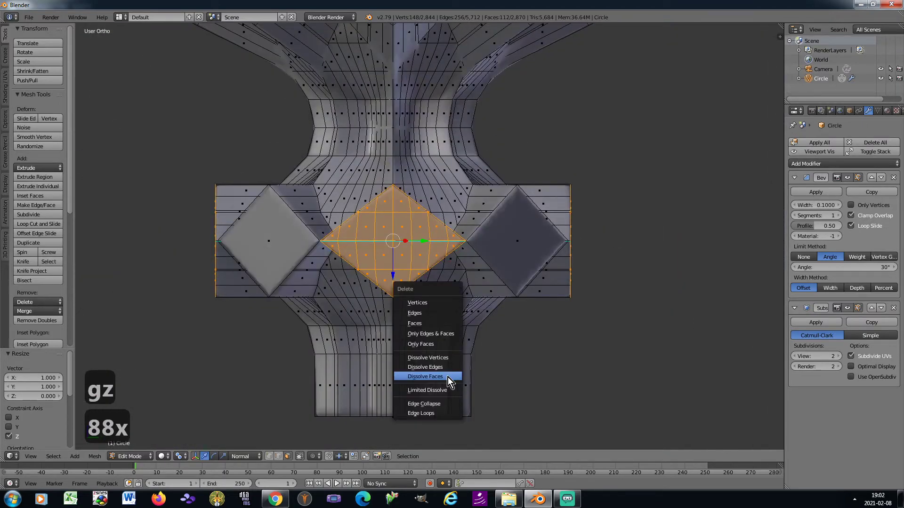
{"action": "left_click", "coordinate": [447, 377]}
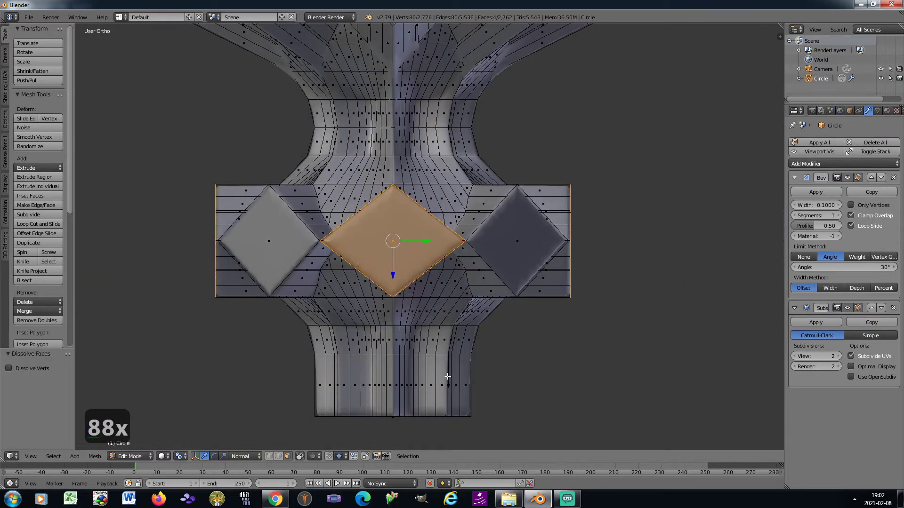
Move the four dissolved diamond faces slightly inward along their normal Z axis, by about 0.026
{"action": "key", "text": "KP_1"}
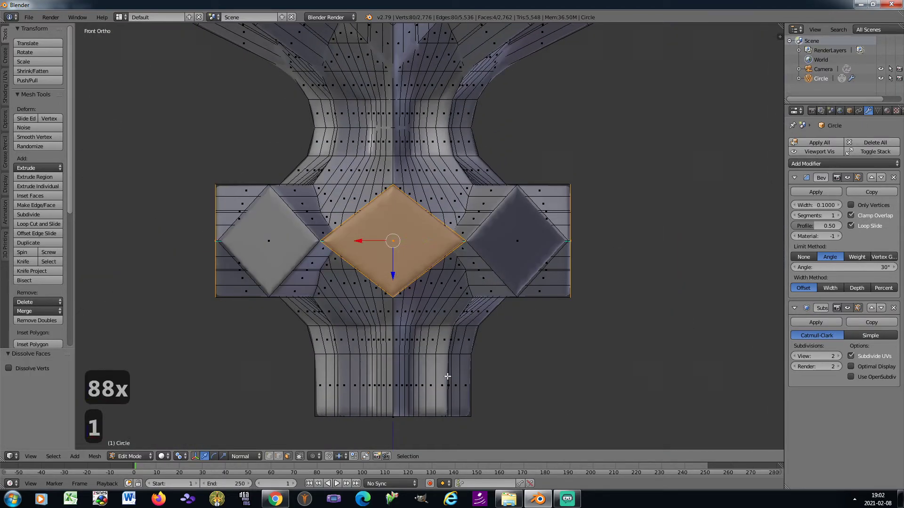
{"action": "key", "text": "KP_2"}
{"action": "key", "text": "KP_2"}
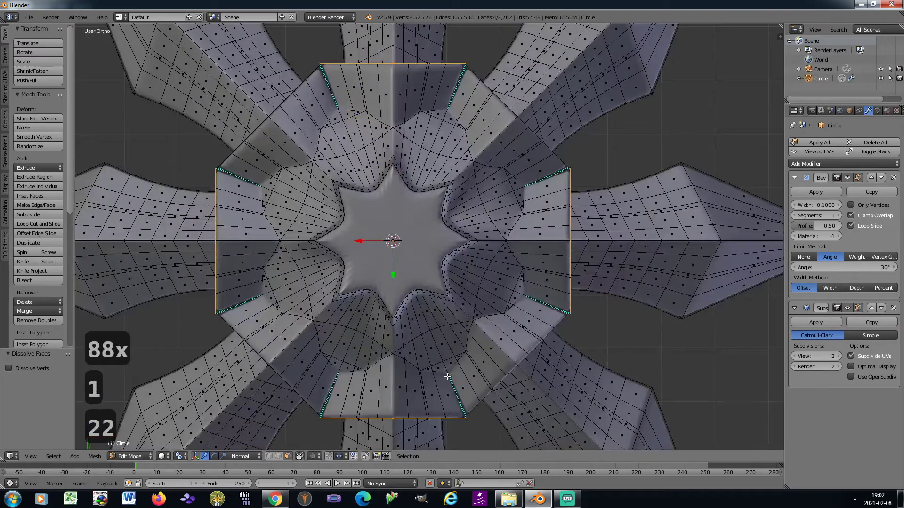
{"action": "key", "text": "g"}
{"action": "key", "text": "z"}
{"action": "key", "text": "z"}
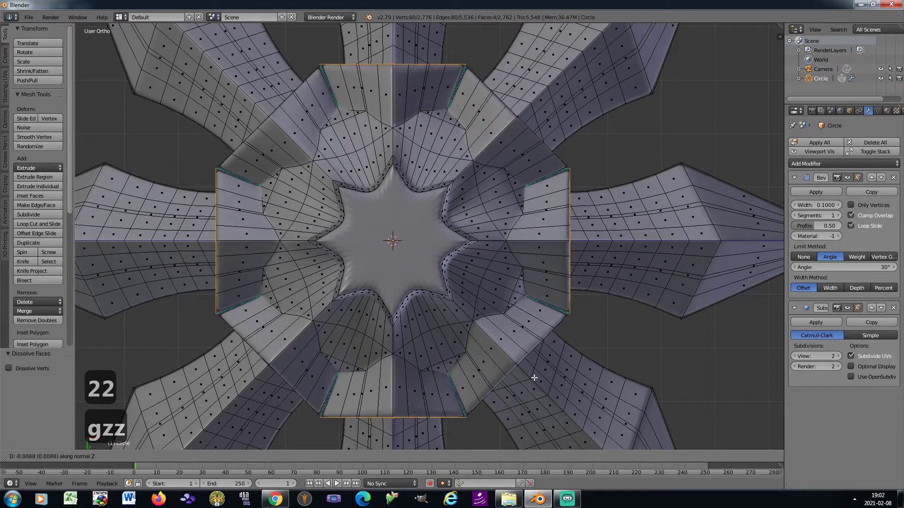
{"action": "left_click", "coordinate": [535, 378]}
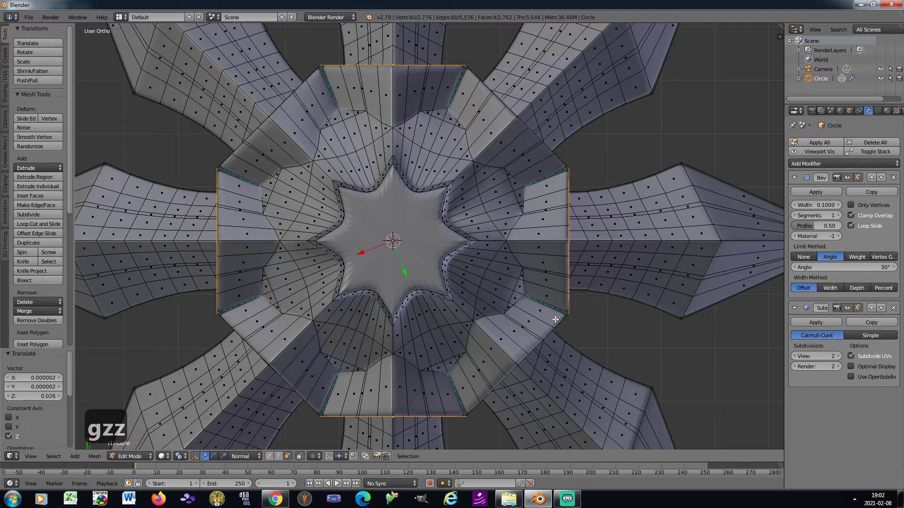
Extend the selection with two diamond end faces of the other alternating set, on either side of the central diamond
{"action": "key", "text": "KP_8"}
{"action": "key", "text": "KP_8"}
{"action": "right_click", "coordinate": [537, 254], "text": "shift"}
{"action": "right_click", "coordinate": [294, 250], "text": "shift"}
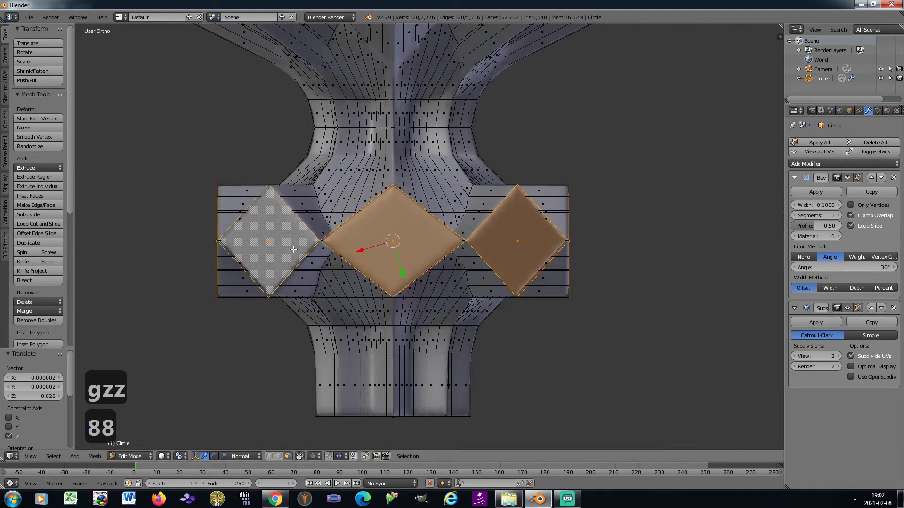
Add the remaining two diamond end faces on the opposite side of the bulge, completing the selection of all eight
{"action": "key", "text": "KP_6"}
{"action": "key", "text": "KP_6"}
{"action": "key", "text": "KP_6"}
{"action": "key", "text": "KP_6"}
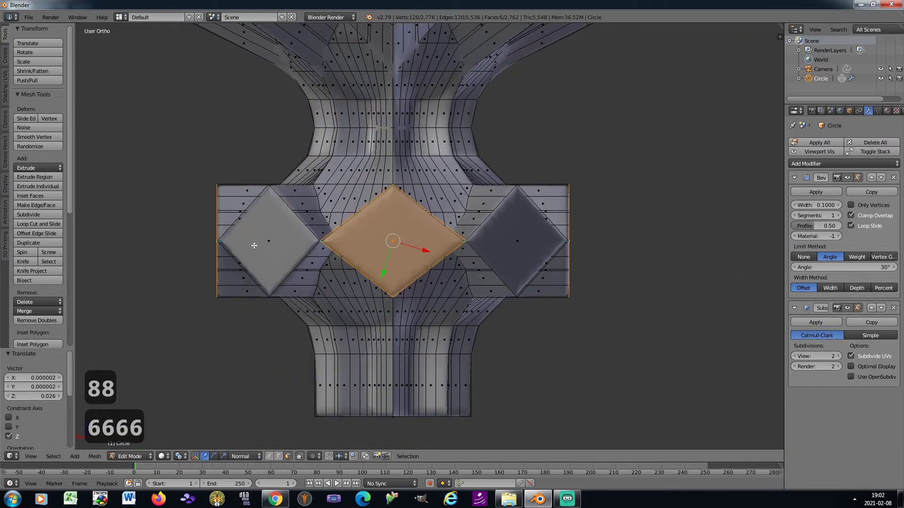
{"action": "right_click", "coordinate": [255, 245], "text": "shift"}
{"action": "right_click", "coordinate": [523, 231], "text": "shift"}
{"action": "key", "text": "KP_6"}
{"action": "key", "text": "KP_6"}
{"action": "key", "text": "KP_6"}
{"action": "key", "text": "KP_6"}
{"action": "key", "text": "KP_6"}
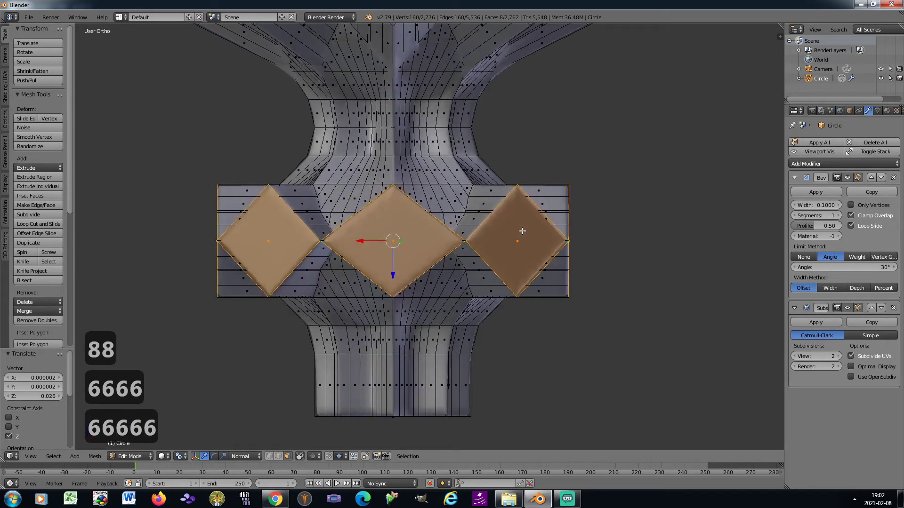
With Global orientation and the Median Point pivot, stretch the eight diamond end faces vertically by scaling about 1.305 along Z
{"action": "left_click", "coordinate": [249, 455]}
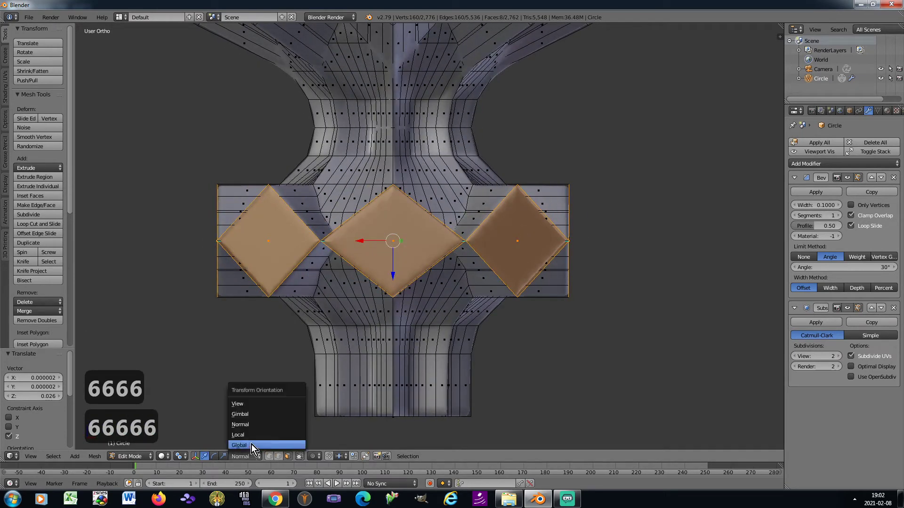
{"action": "left_click", "coordinate": [252, 445]}
{"action": "left_click", "coordinate": [181, 456]}
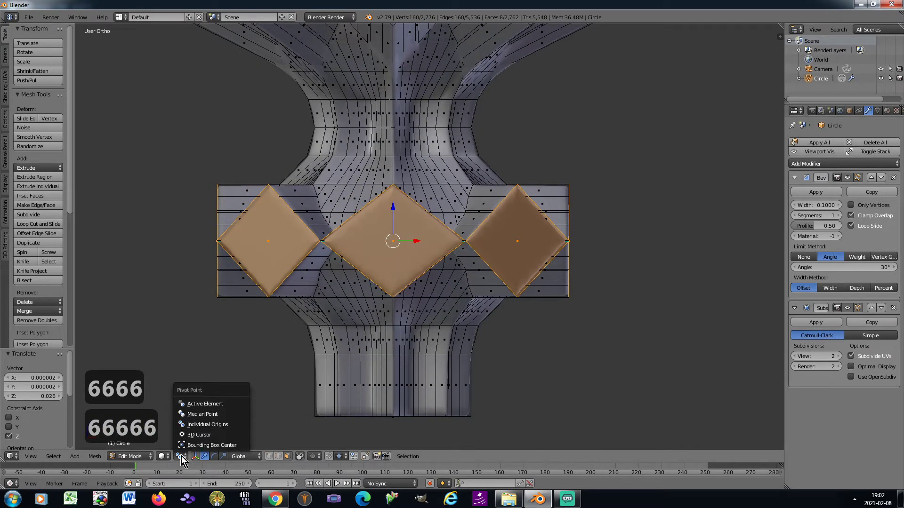
{"action": "left_click", "coordinate": [196, 415]}
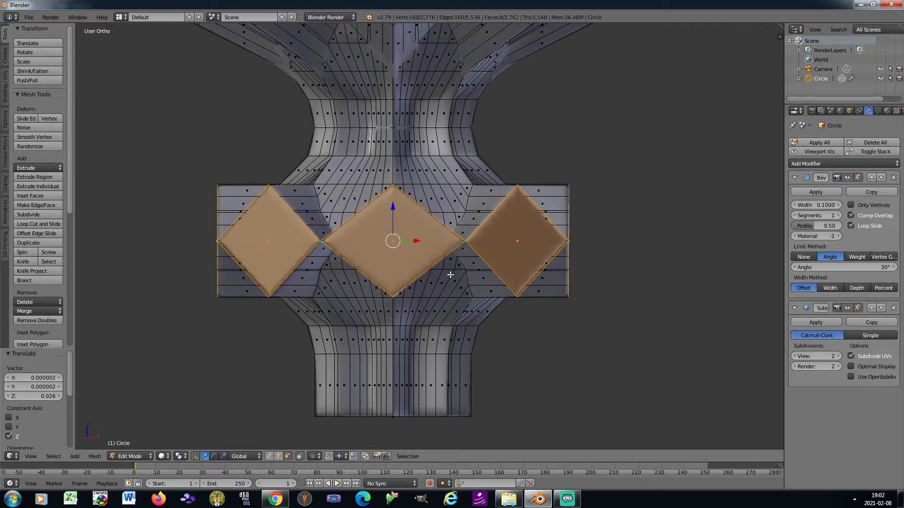
{"action": "scroll", "coordinate": [451, 276], "scroll_direction": "up", "scroll_amount": 1}
{"action": "key", "text": "s"}
{"action": "key", "text": "z"}
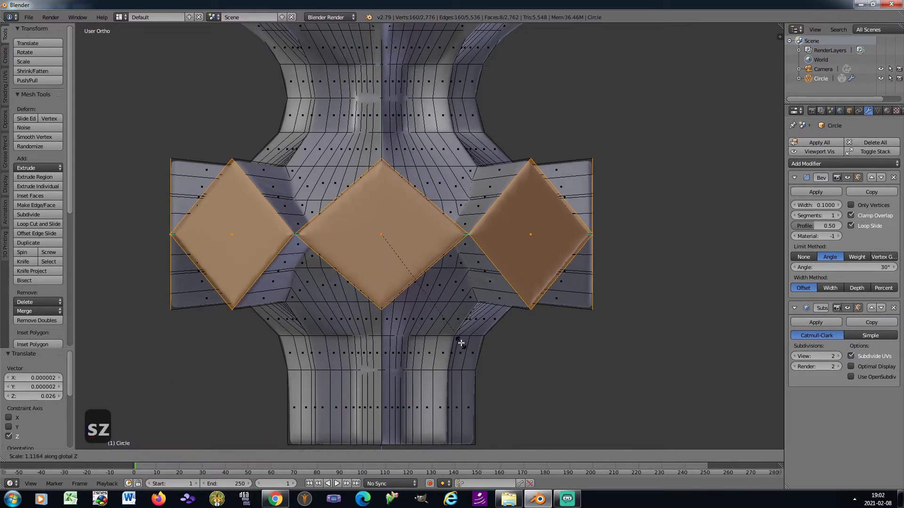
{"action": "left_click", "coordinate": [460, 368]}
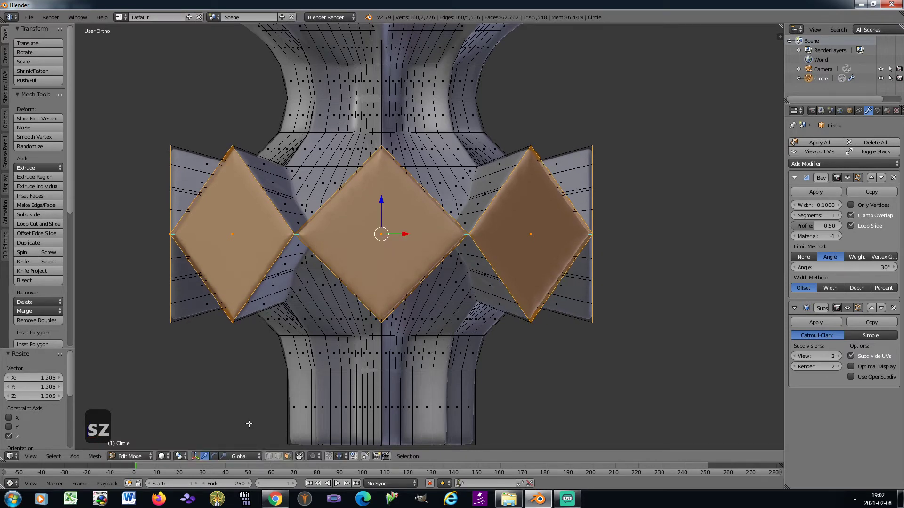
Shrink each of the eight diamond end faces to about 0.700 using the Individual Origins pivot
{"action": "left_click", "coordinate": [179, 456]}
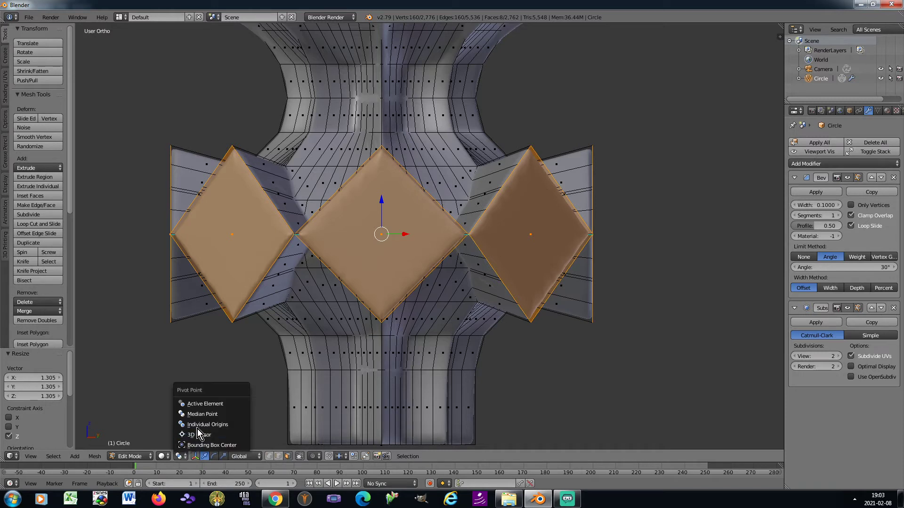
{"action": "left_click", "coordinate": [198, 425]}
{"action": "key", "text": "s"}
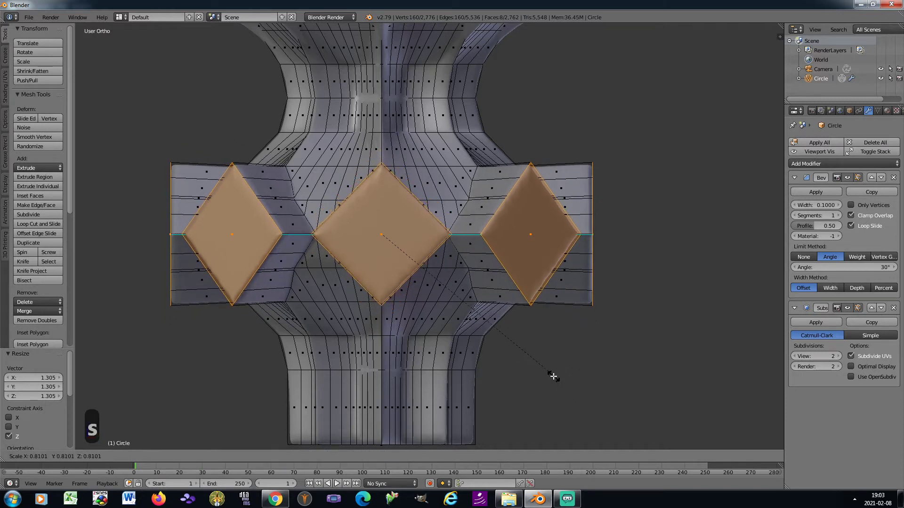
{"action": "left_click", "coordinate": [527, 365]}
{"action": "scroll", "coordinate": [526, 365], "scroll_direction": "down", "scroll_amount": 4}
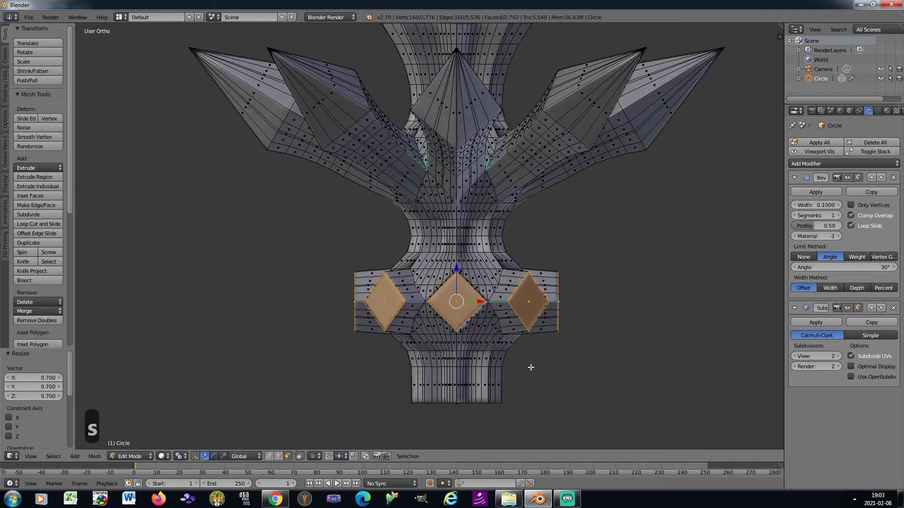
Tilt the first diamond end face and its neighbour by 30° each, viewing each face edge-on in profile
{"action": "scroll", "coordinate": [522, 345], "scroll_direction": "up", "scroll_amount": 2}
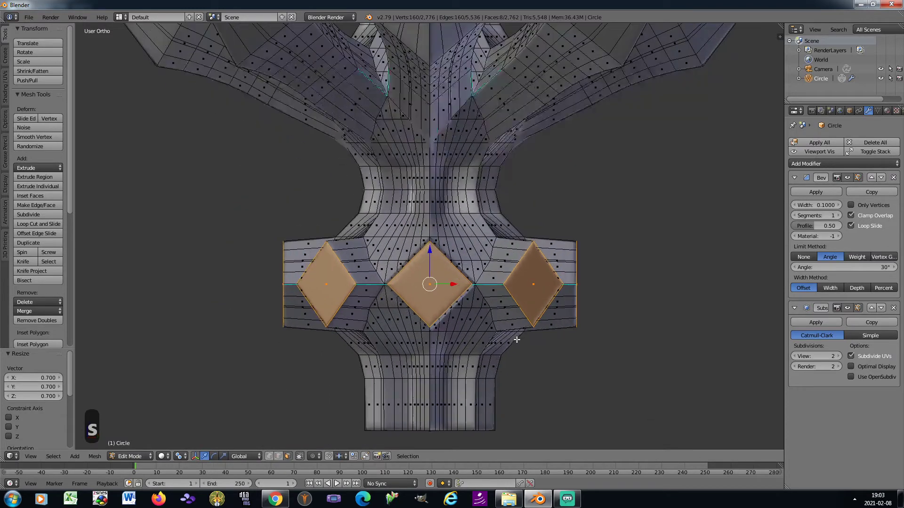
{"action": "right_click", "coordinate": [528, 280]}
{"action": "key", "text": "KP_4"}
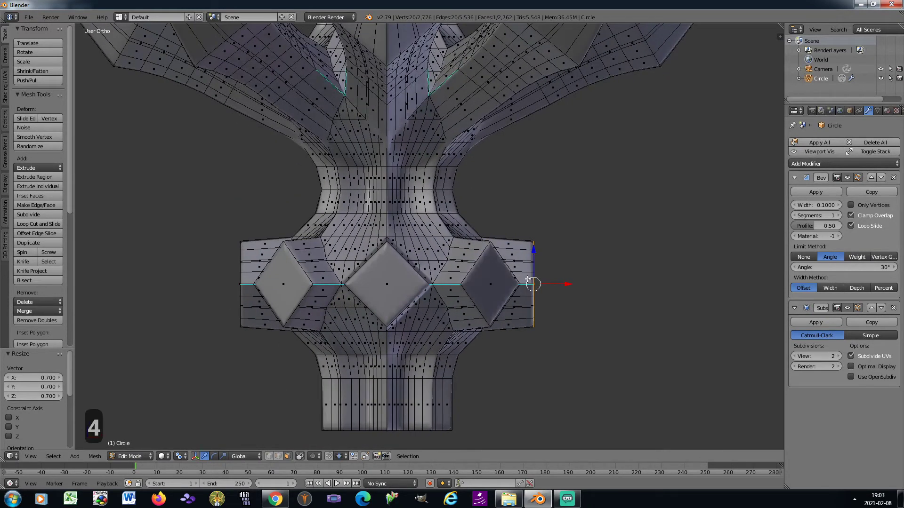
{"action": "type", "text": "r30"}
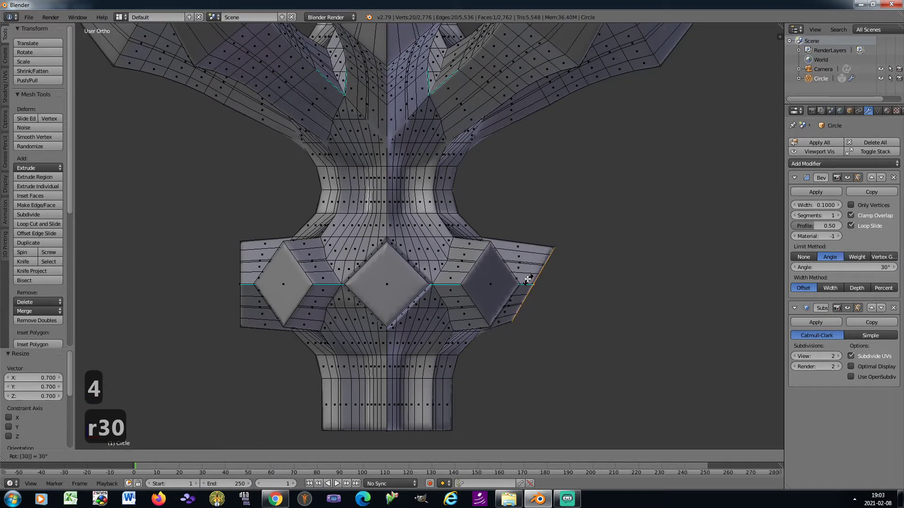
{"action": "key", "text": "Return"}
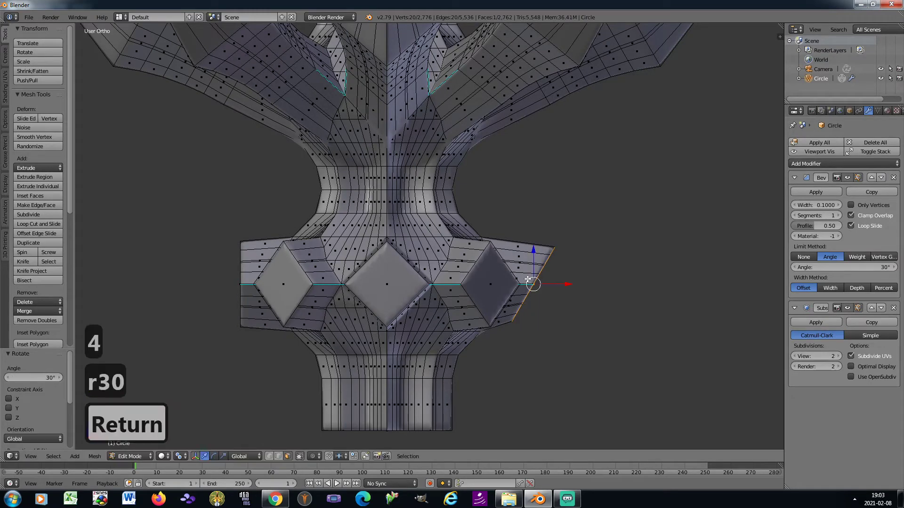
{"action": "key", "text": "KP_4"}
{"action": "type", "text": "r"}
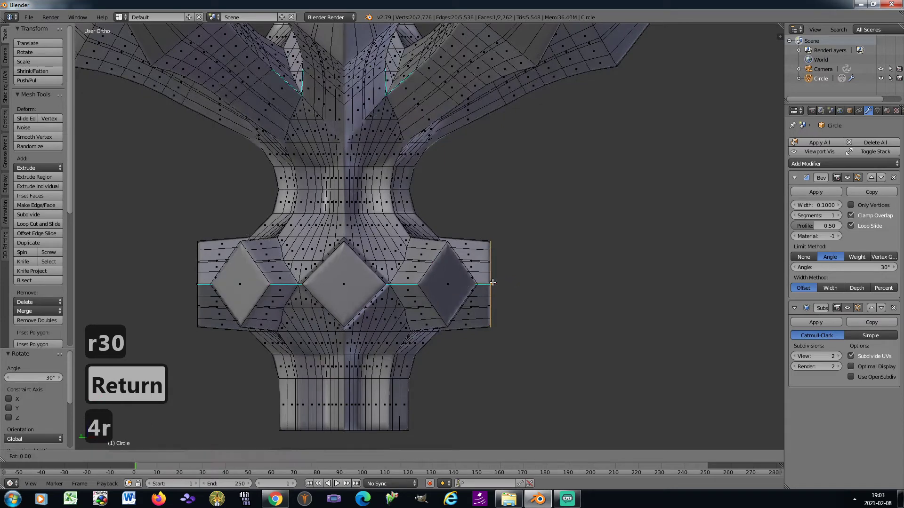
{"action": "type", "text": "30"}
{"action": "key", "text": "Return"}
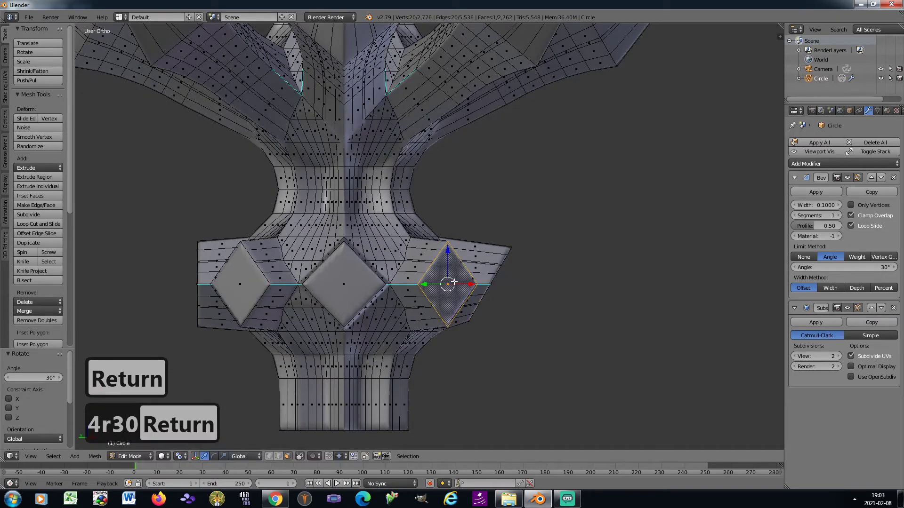
Tilt the third and fourth diamond end faces around the bulge by 30° each in profile view
{"action": "key", "text": "KP_4"}
{"action": "type", "text": "r30"}
{"action": "key", "text": "Return"}
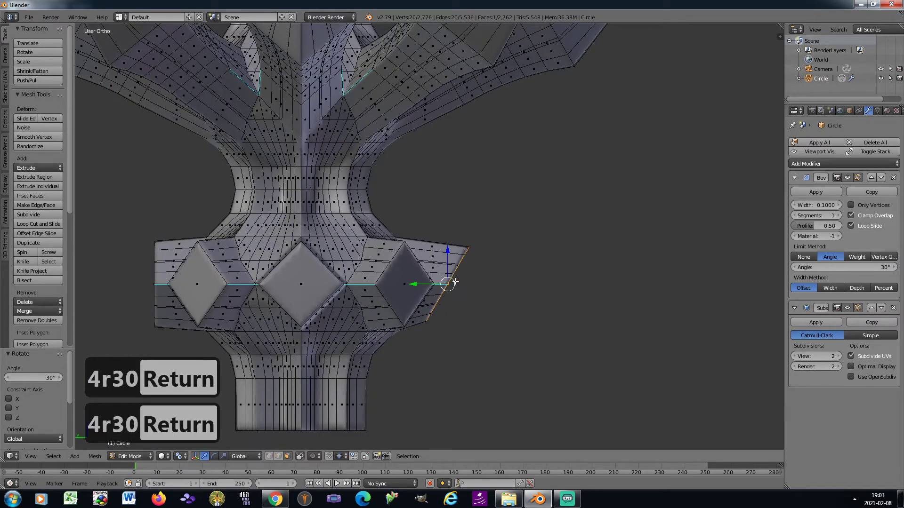
{"action": "key", "text": "KP_4"}
{"action": "type", "text": "r30"}
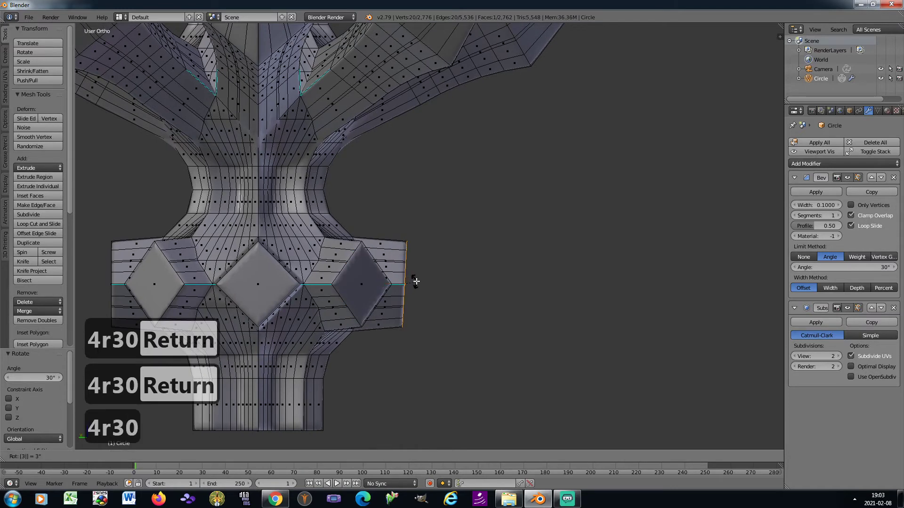
{"action": "key", "text": "Return"}
Rotate the fifth and sixth diamond end faces around the bulge by 30° each in profile view
{"action": "right_click", "coordinate": [369, 281]}
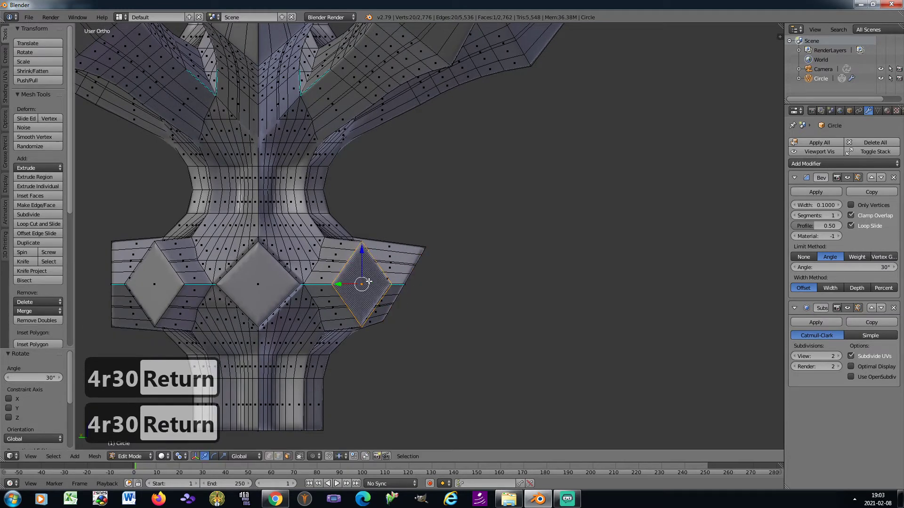
{"action": "key", "text": "KP_4"}
{"action": "type", "text": "r30"}
{"action": "key", "text": "Return"}
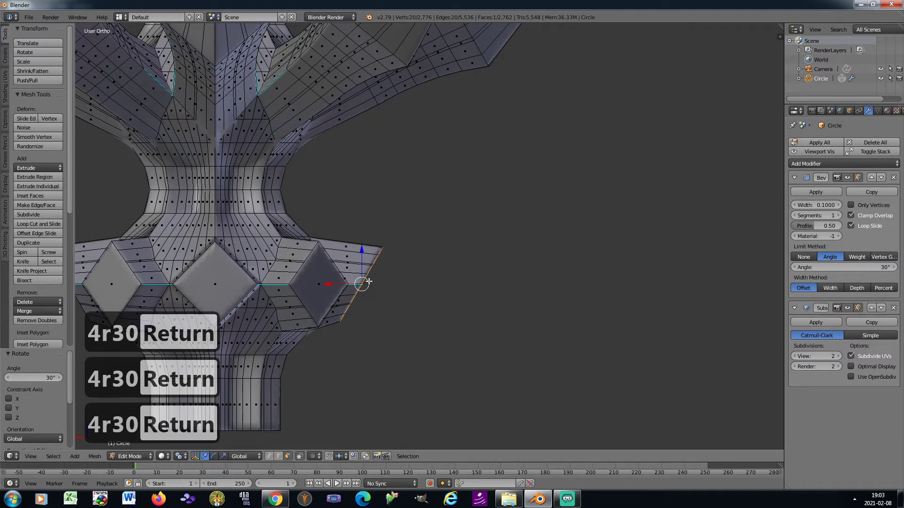
{"action": "key", "text": "KP_4"}
{"action": "type", "text": "r"}
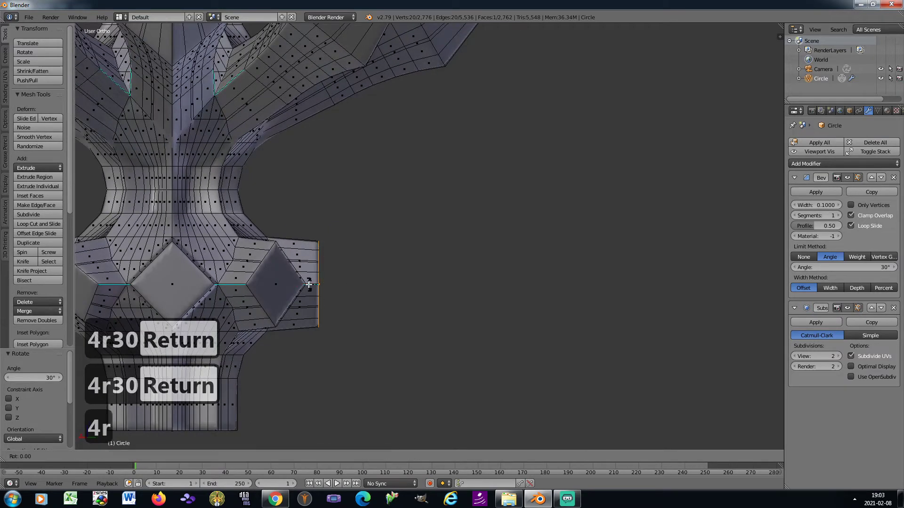
{"action": "type", "text": "30"}
{"action": "key", "text": "Return"}
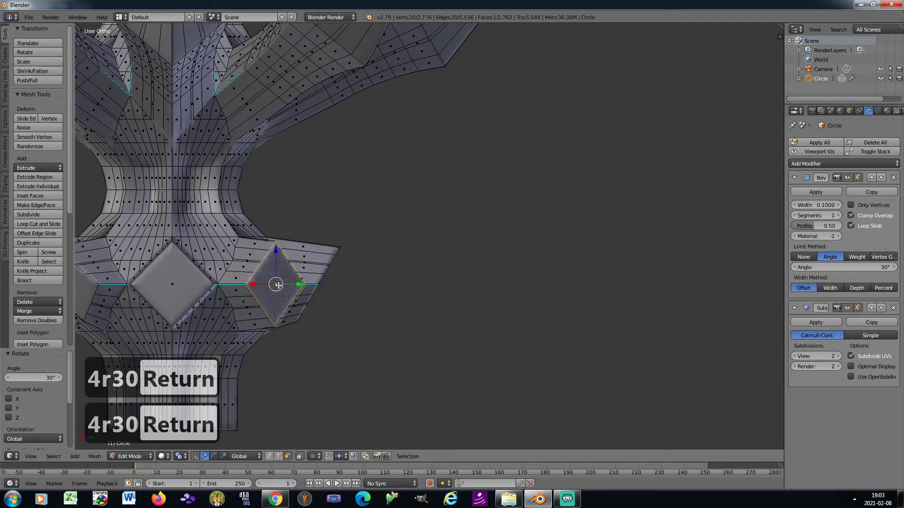
Rotate the last two diamond end faces around the bulge by 30° each, so all eight share the tilt
{"action": "key", "text": "KP_4"}
{"action": "type", "text": "r30"}
{"action": "key", "text": "Return"}
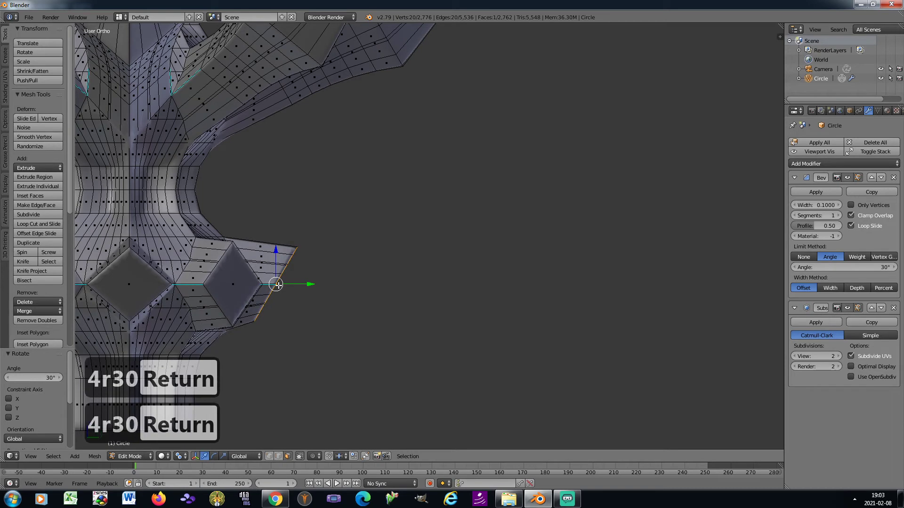
{"action": "right_click", "coordinate": [256, 286], "text": "alt"}
{"action": "key", "text": "KP_4"}
{"action": "type", "text": "r30"}
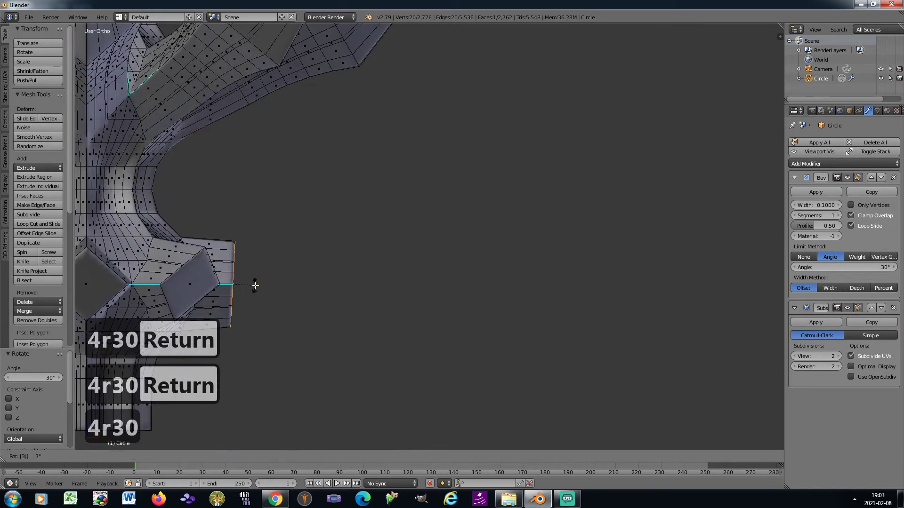
{"action": "key", "text": "Return"}
Add the remaining seven diamond end faces to the selection from below, so all eight around the bulge are selected
{"action": "key", "text": "KP_2"}
{"action": "key", "text": "KP_2"}
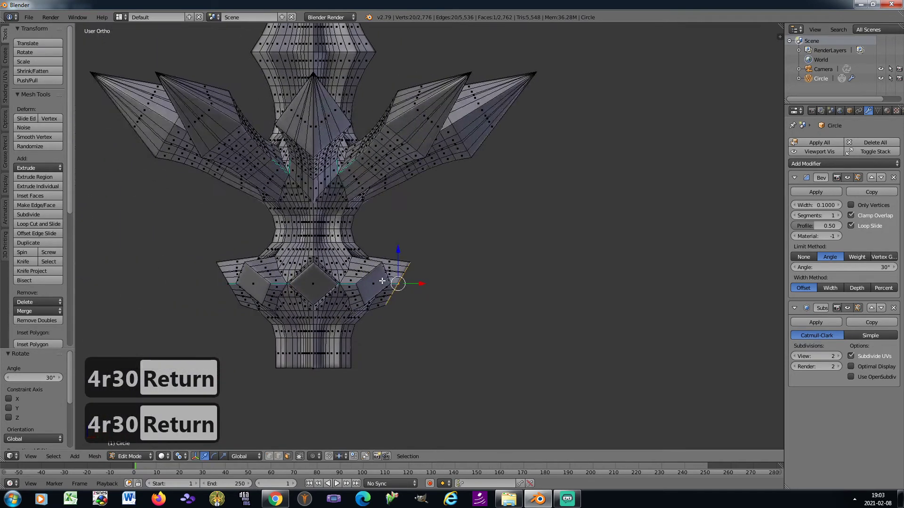
{"action": "middle_click_drag", "start_coordinate": [223, 254], "coordinate": [351, 241], "text": "shift"}
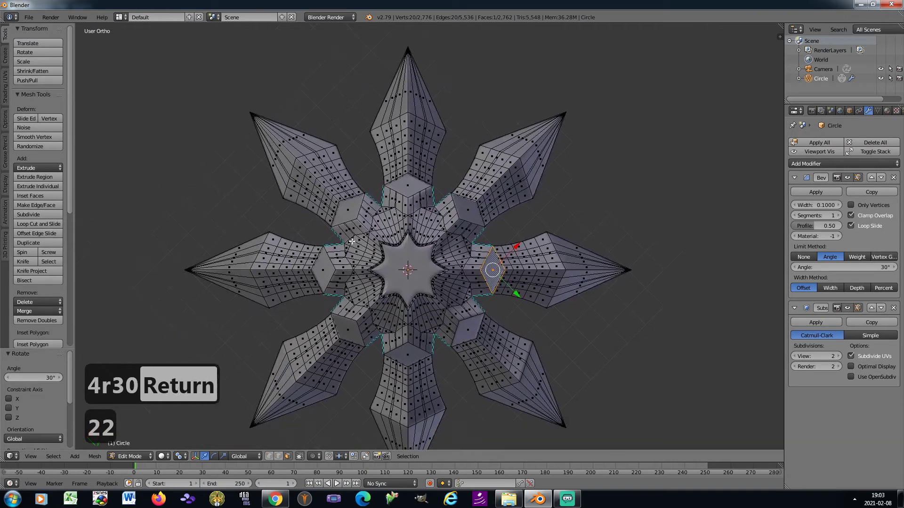
{"action": "scroll", "coordinate": [379, 297], "scroll_direction": "up", "scroll_amount": 2}
{"action": "left_click", "coordinate": [508, 339], "text": "shift"}
{"action": "left_click", "coordinate": [423, 381], "text": "shift"}
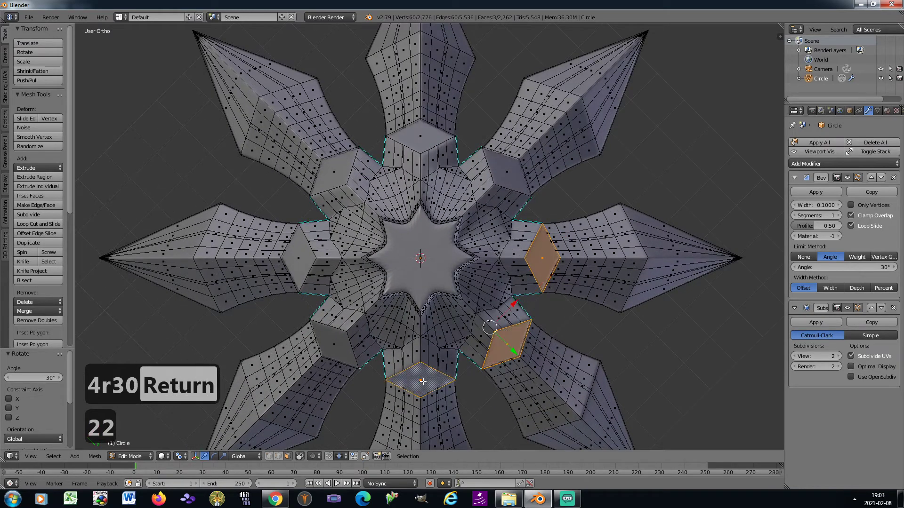
{"action": "left_click", "coordinate": [344, 343], "text": "shift"}
{"action": "left_click", "coordinate": [298, 265], "text": "shift"}
{"action": "left_click", "coordinate": [334, 171], "text": "shift"}
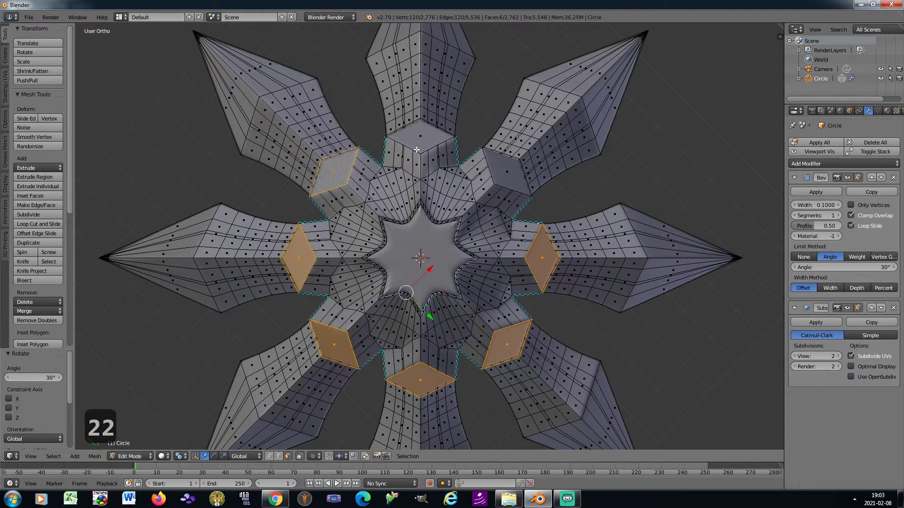
{"action": "left_click", "coordinate": [417, 150], "text": "shift"}
{"action": "left_click", "coordinate": [512, 175], "text": "shift"}
Set the pivot to Median Point and move the eight selected end faces down about 0.56 along Z in right view
{"action": "key", "text": "KP_3"}
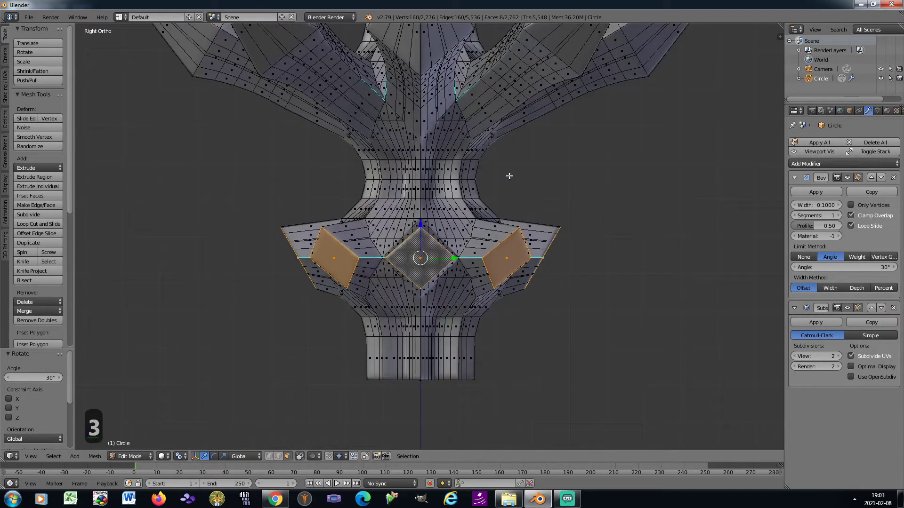
{"action": "scroll", "coordinate": [411, 270], "scroll_direction": "up", "scroll_amount": 2}
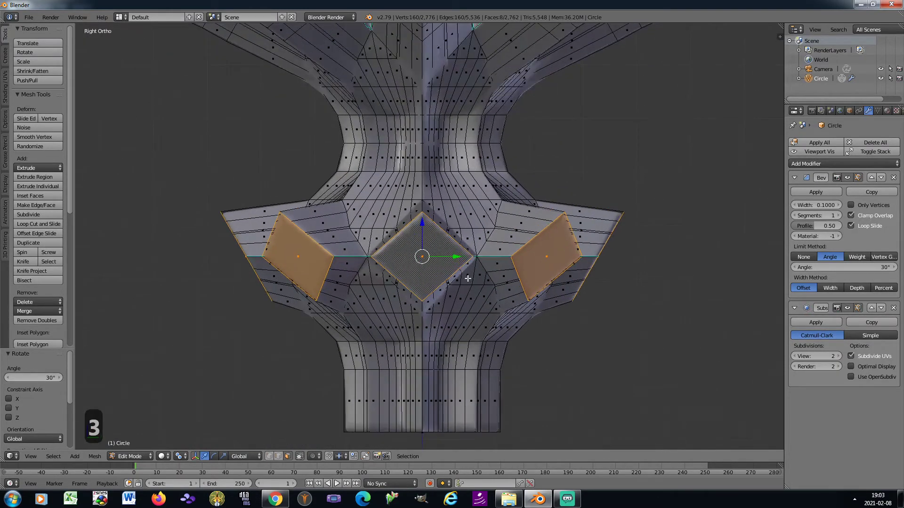
{"action": "left_click", "coordinate": [179, 457]}
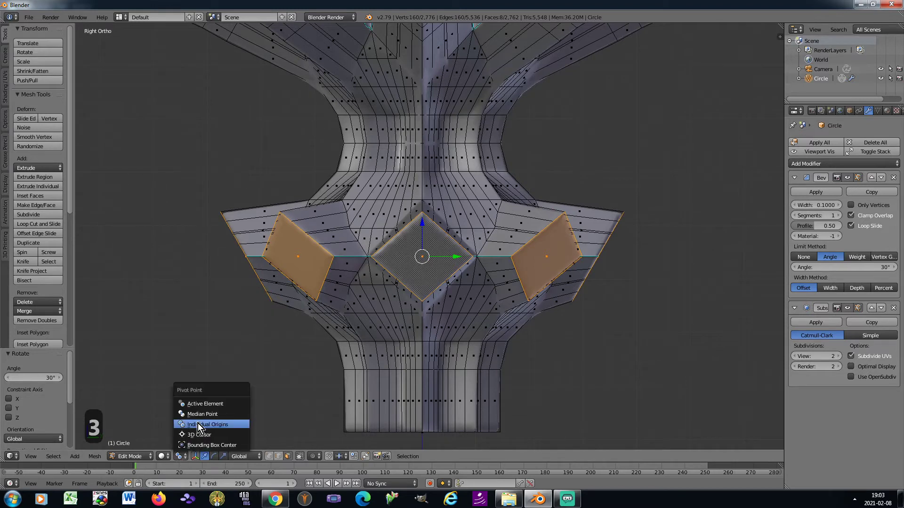
{"action": "left_click", "coordinate": [200, 414]}
{"action": "key", "text": "g"}
{"action": "key", "text": "z"}
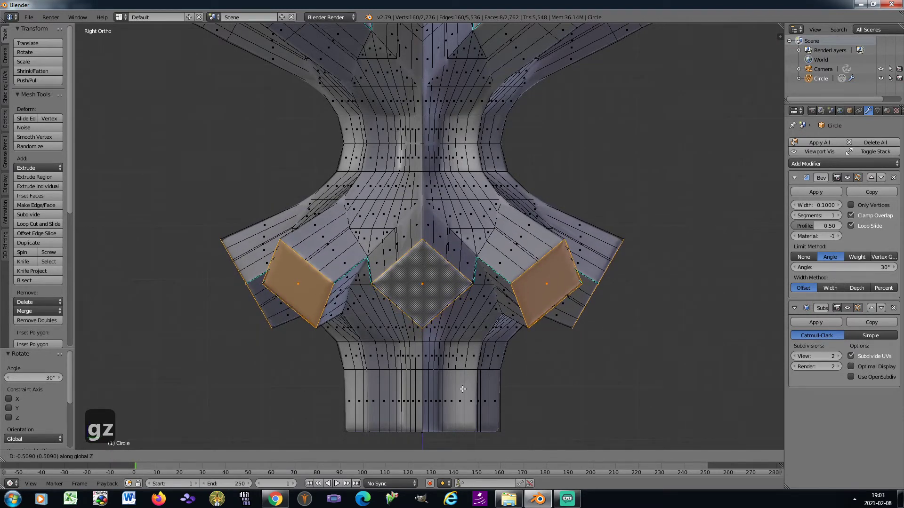
{"action": "left_click", "coordinate": [463, 372]}
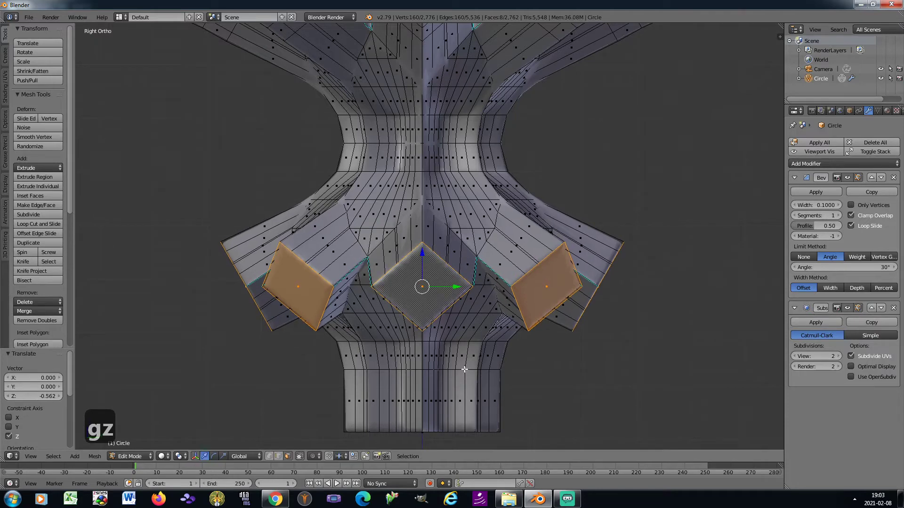
Set the pivot to Individual Origins and extrude the eight end faces outward along their normals in repeated sections of about 0.6 each
{"action": "scroll", "coordinate": [458, 311], "scroll_direction": "down", "scroll_amount": 3}
{"action": "scroll", "coordinate": [459, 313], "scroll_direction": "down", "scroll_amount": 2}
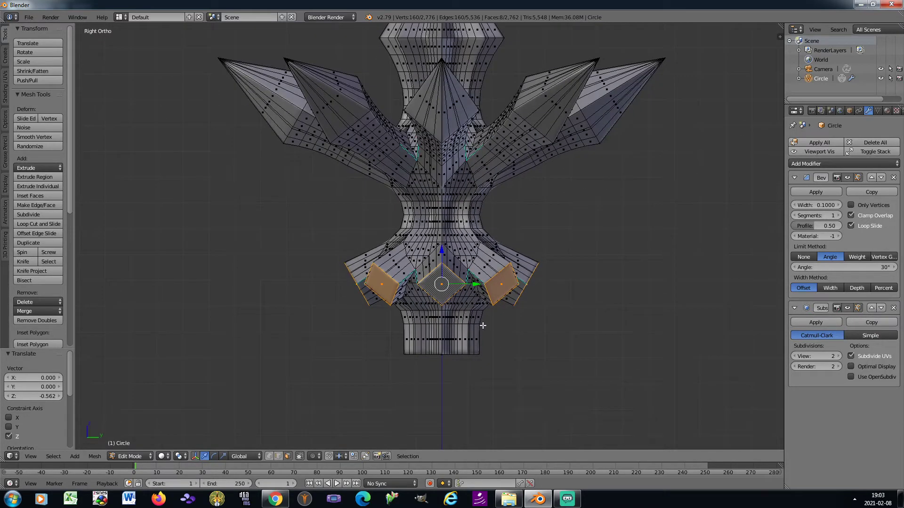
{"action": "left_click", "coordinate": [181, 456]}
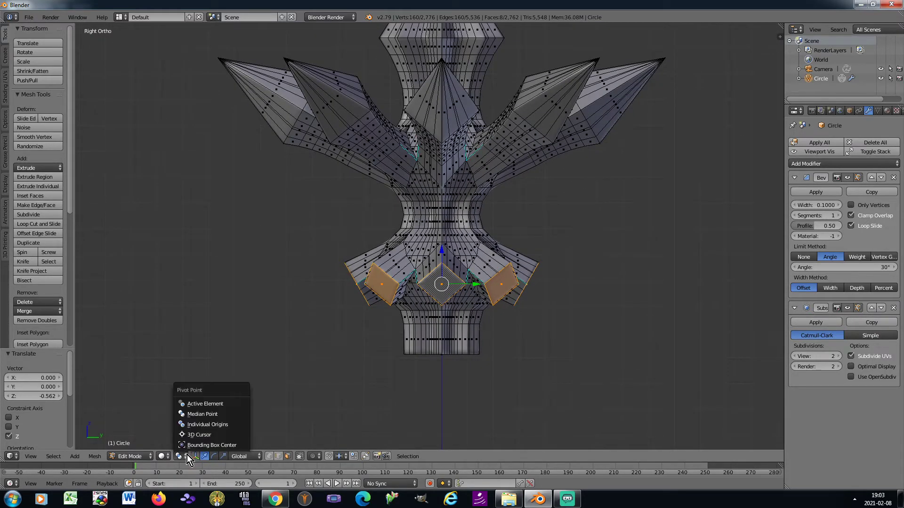
{"action": "left_click", "coordinate": [191, 425]}
{"action": "scroll", "coordinate": [506, 319], "scroll_direction": "up", "scroll_amount": 1}
{"action": "key", "text": "e"}
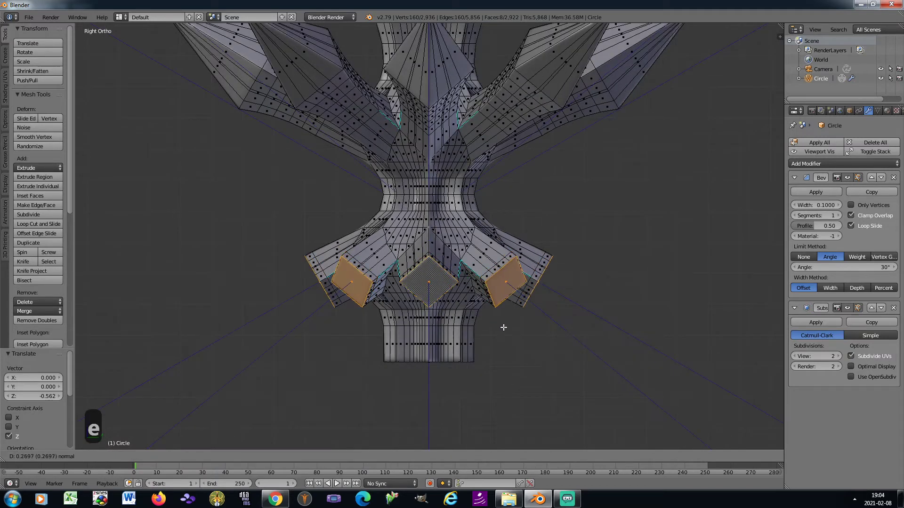
{"action": "left_click", "coordinate": [496, 326]}
{"action": "key", "text": "e"}
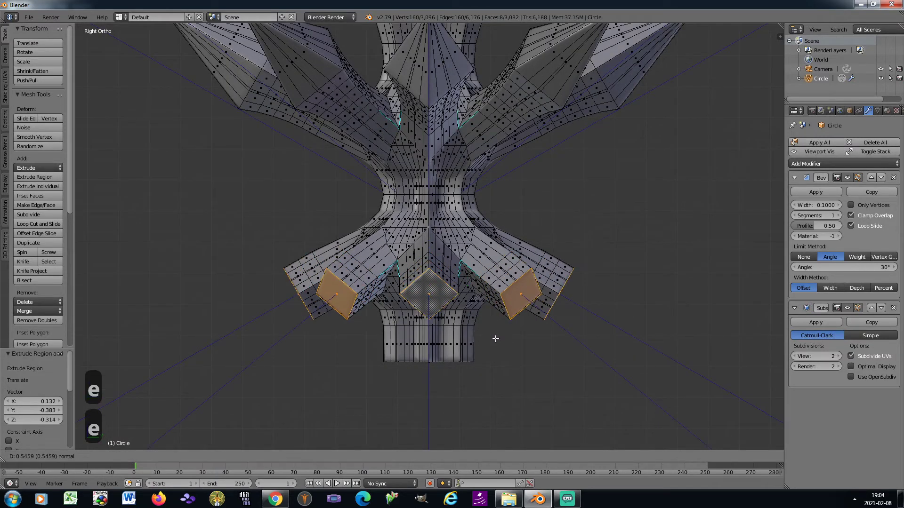
{"action": "left_click", "coordinate": [492, 339]}
{"action": "key", "text": "e"}
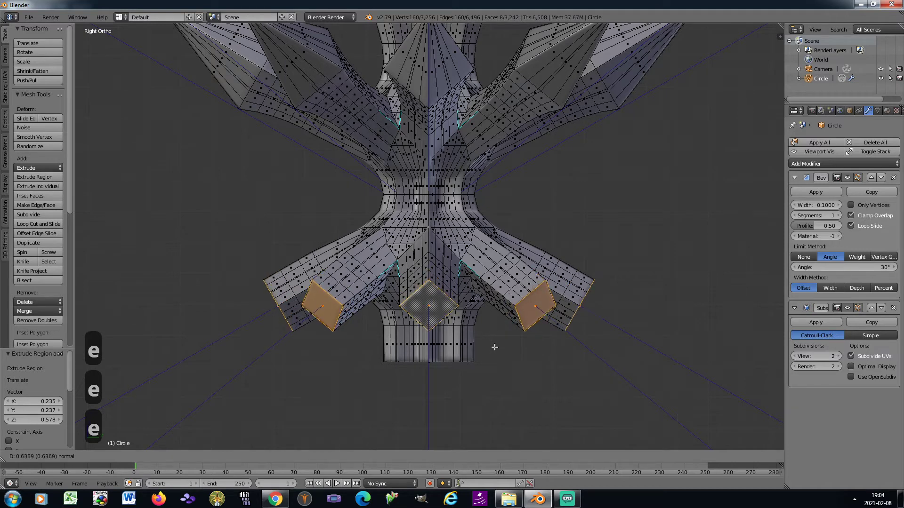
{"action": "left_click", "coordinate": [493, 351]}
{"action": "key", "text": "e"}
{"action": "left_click", "coordinate": [494, 358]}
{"action": "key", "text": "e"}
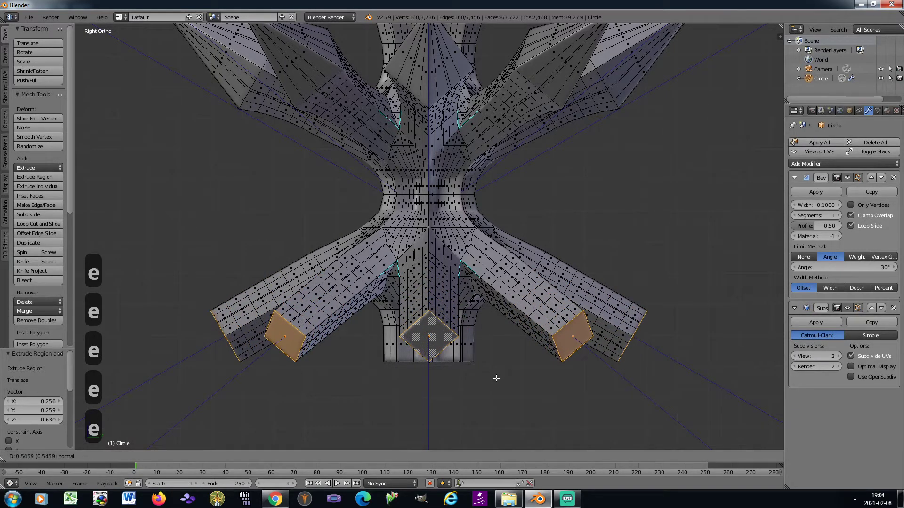
{"action": "left_click", "coordinate": [497, 380]}
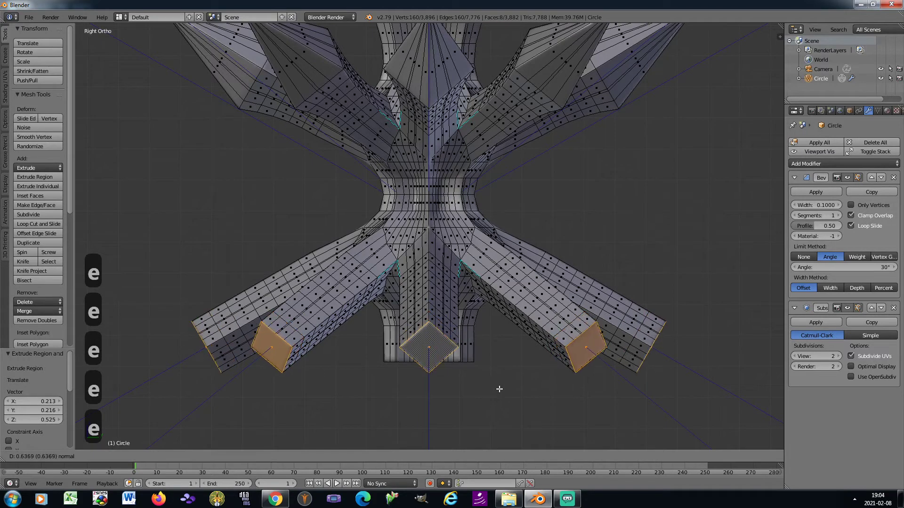
Check the length of the lower arms against the whole shape and undo the last extrusion
{"action": "scroll", "coordinate": [460, 278], "scroll_direction": "down", "scroll_amount": 3}
{"action": "scroll", "coordinate": [455, 285], "scroll_direction": "up", "scroll_amount": 3}
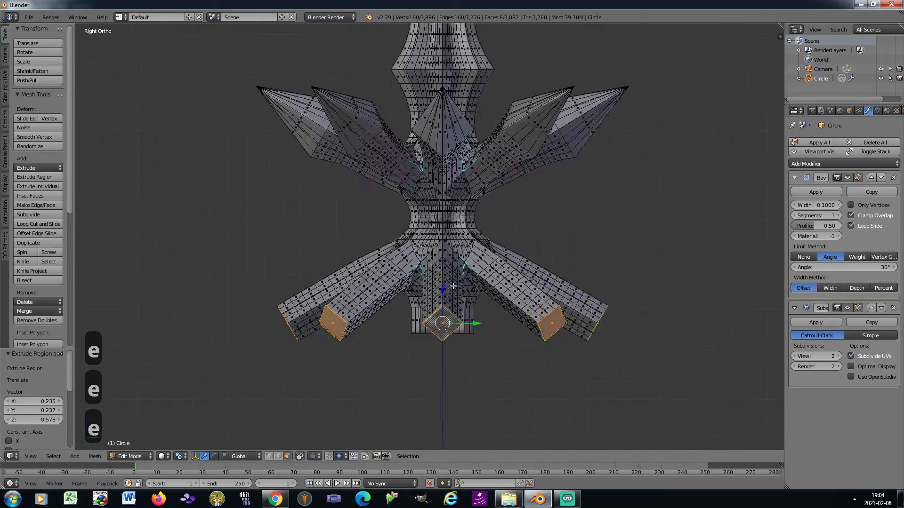
{"action": "scroll", "coordinate": [454, 287], "scroll_direction": "down", "scroll_amount": 2}
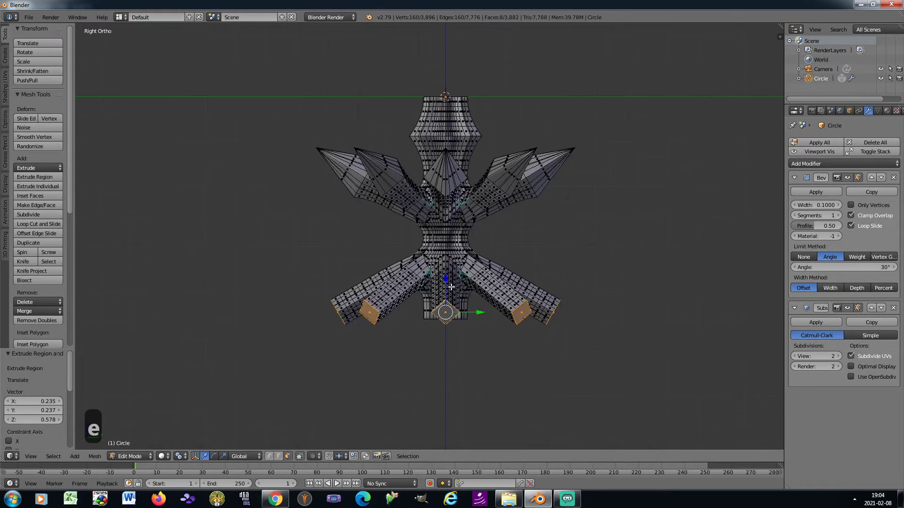
{"action": "scroll", "coordinate": [452, 287], "scroll_direction": "up", "scroll_amount": 3}
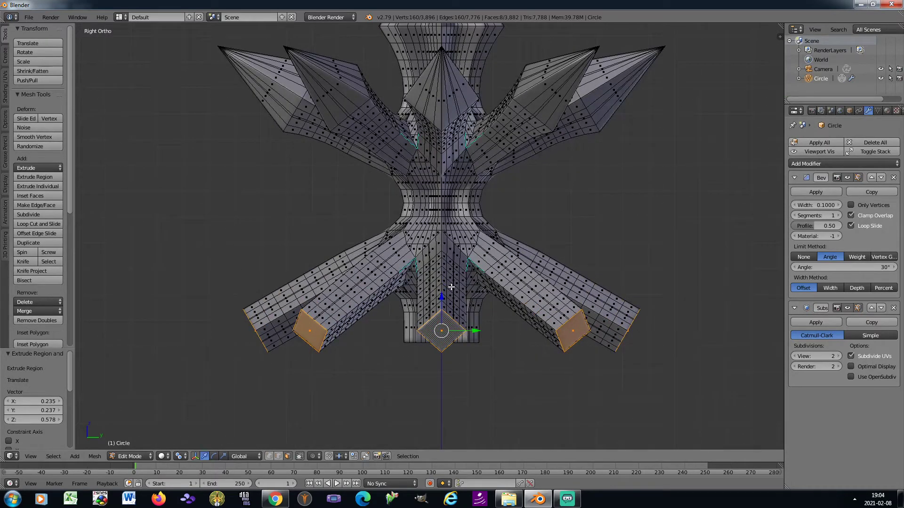
{"action": "key", "text": "ctrl+z"}
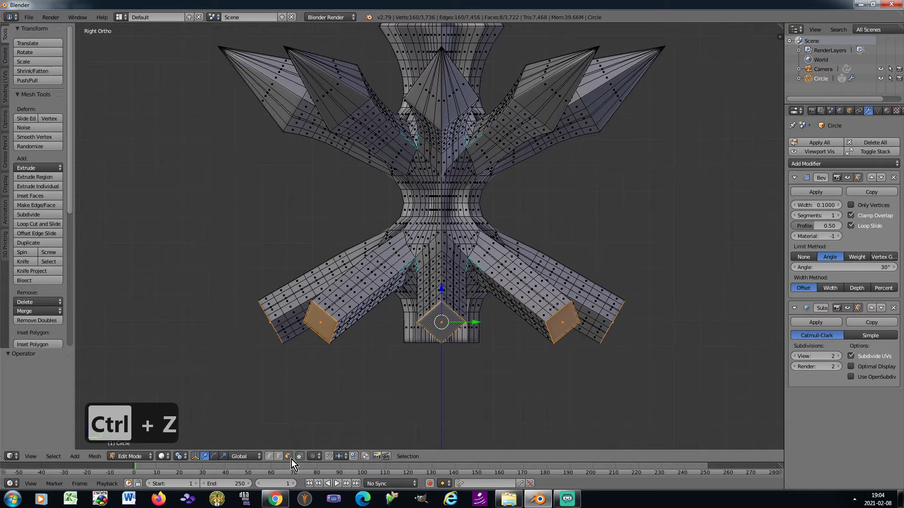
Enable proportional editing and Normal orientation, then scale the end faces by about 2.3 with normal Z locked and an influence size of about 4.2
{"action": "left_click", "coordinate": [310, 456]}
{"action": "left_click", "coordinate": [326, 414]}
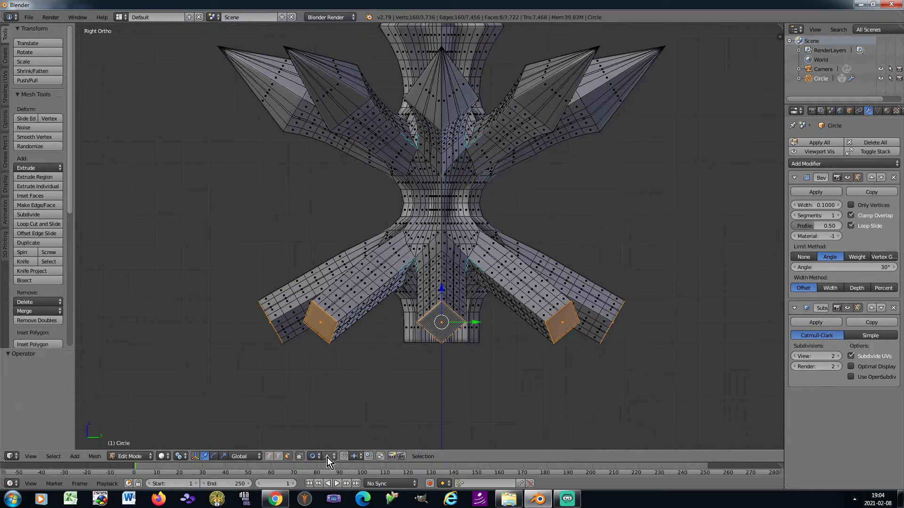
{"action": "left_click", "coordinate": [249, 457]}
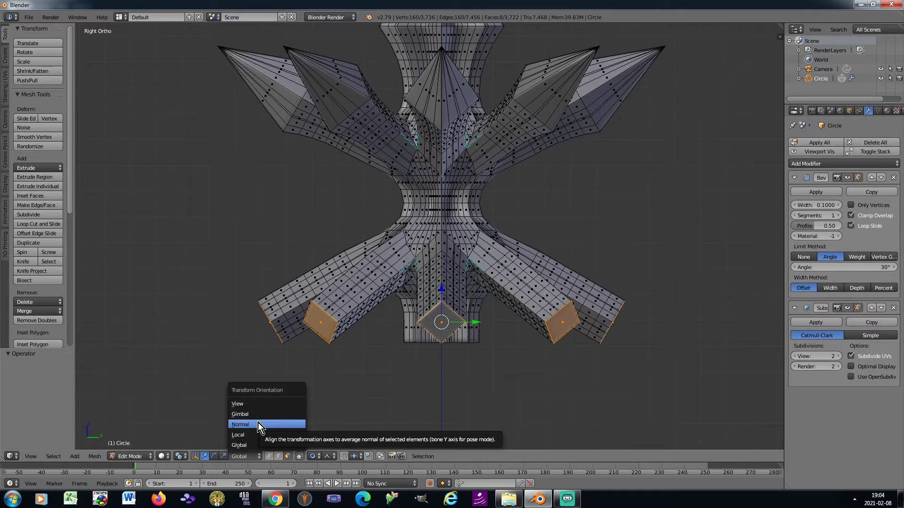
{"action": "left_click", "coordinate": [258, 425]}
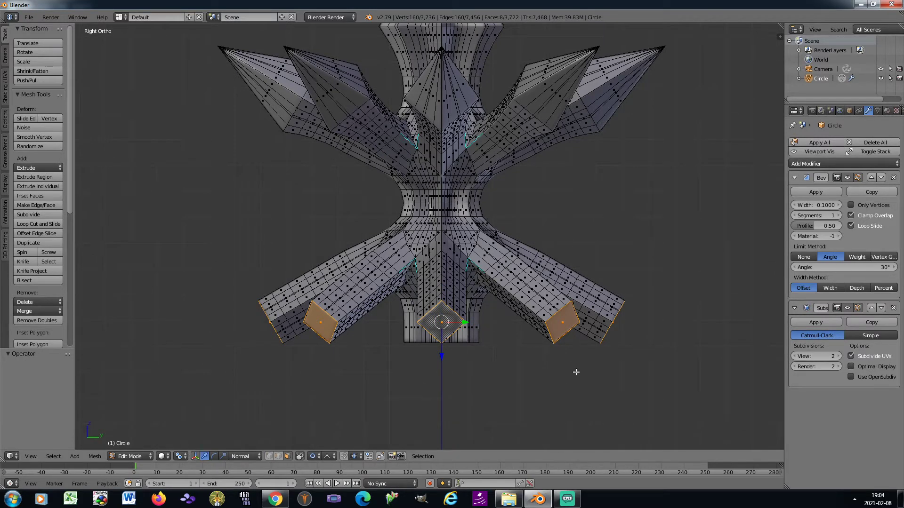
{"action": "key", "text": "s"}
{"action": "key", "text": "shift+z"}
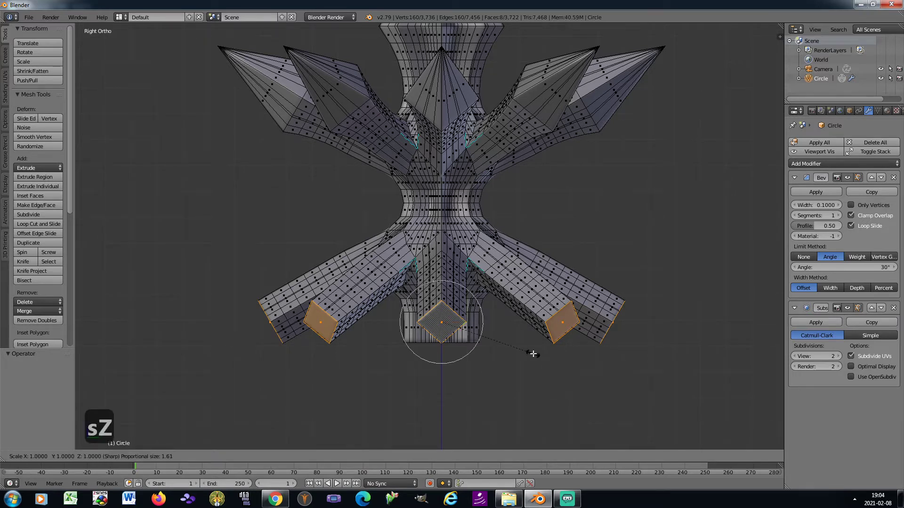
{"action": "key", "text": "shift+z"}
{"action": "scroll", "coordinate": [533, 354], "scroll_direction": "down", "scroll_amount": 6}
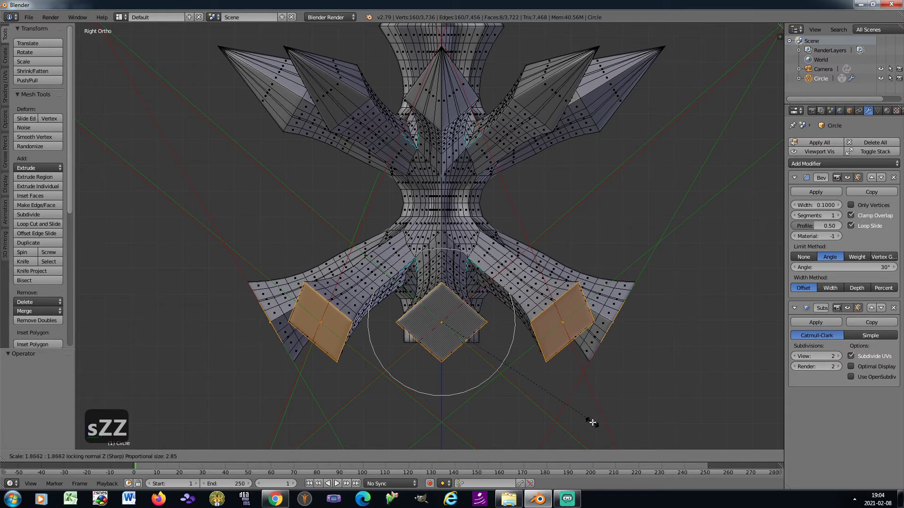
{"action": "scroll", "coordinate": [591, 421], "scroll_direction": "down", "scroll_amount": 4}
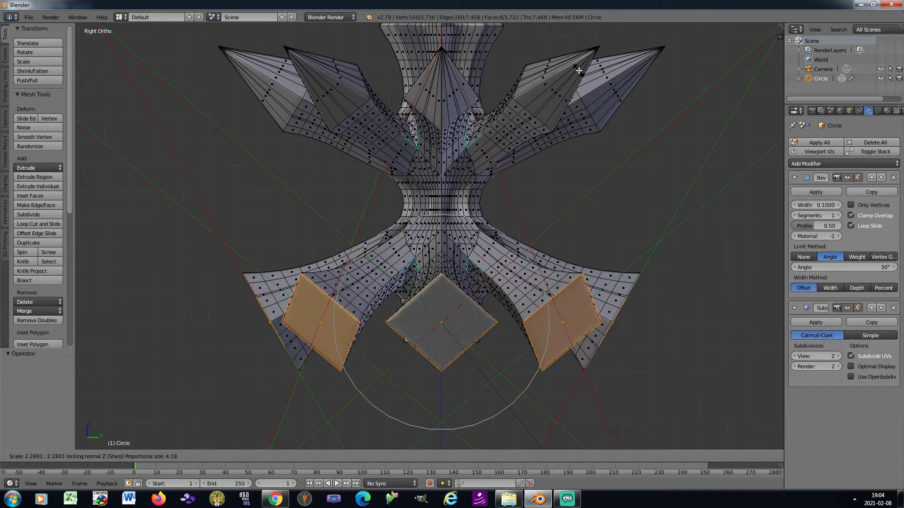
{"action": "left_click", "coordinate": [523, 202]}
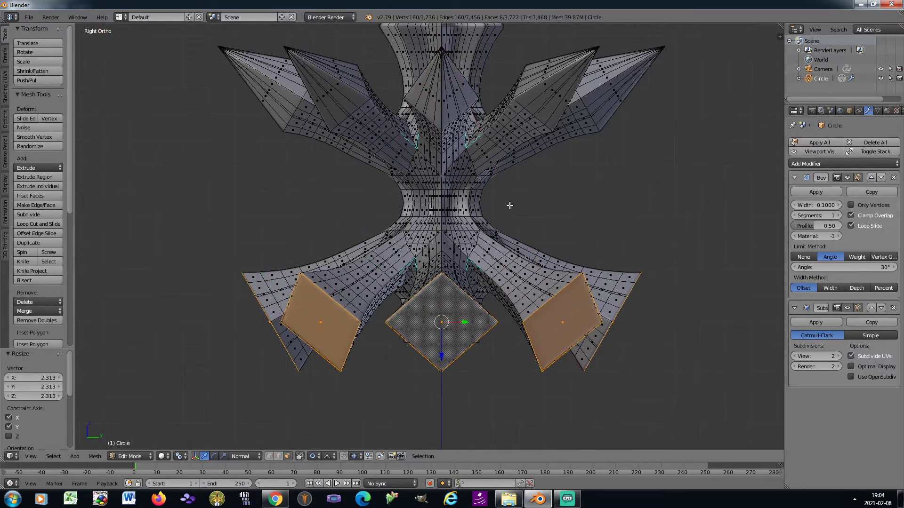
Extrude the eight enlarged end faces outward once more and, with proportional editing off, scale them to 0 to form pointed tips
{"action": "scroll", "coordinate": [509, 205], "scroll_direction": "down", "scroll_amount": 2}
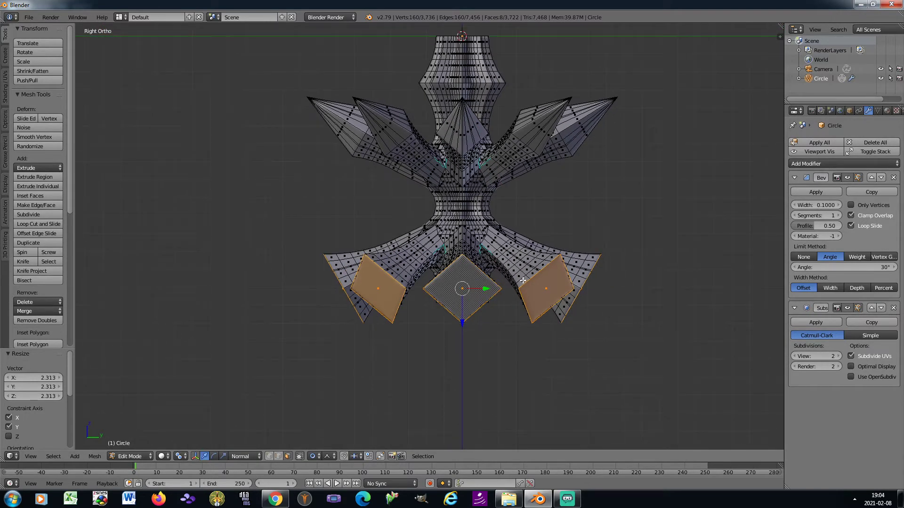
{"action": "scroll", "coordinate": [502, 285], "scroll_direction": "up", "scroll_amount": 1}
{"action": "scroll", "coordinate": [502, 287], "scroll_direction": "down", "scroll_amount": 1}
{"action": "key", "text": "e"}
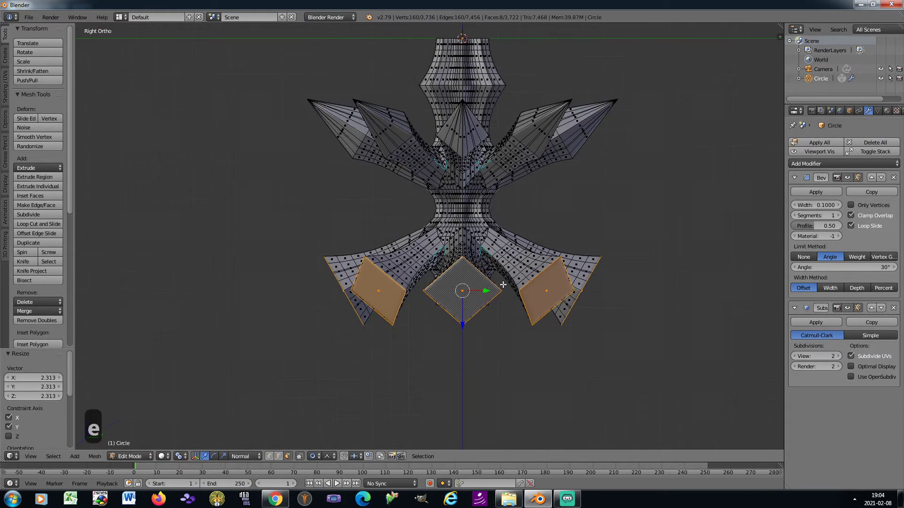
{"action": "left_click", "coordinate": [516, 325]}
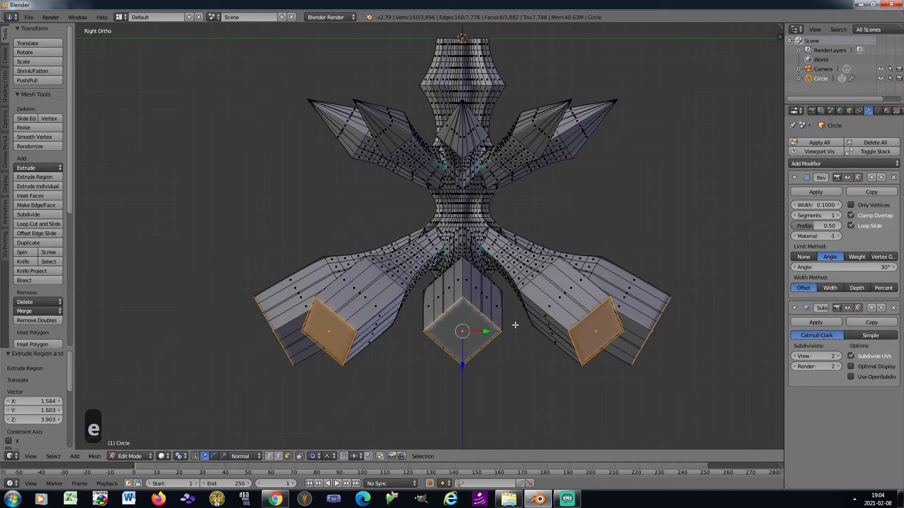
{"action": "key", "text": "s"}
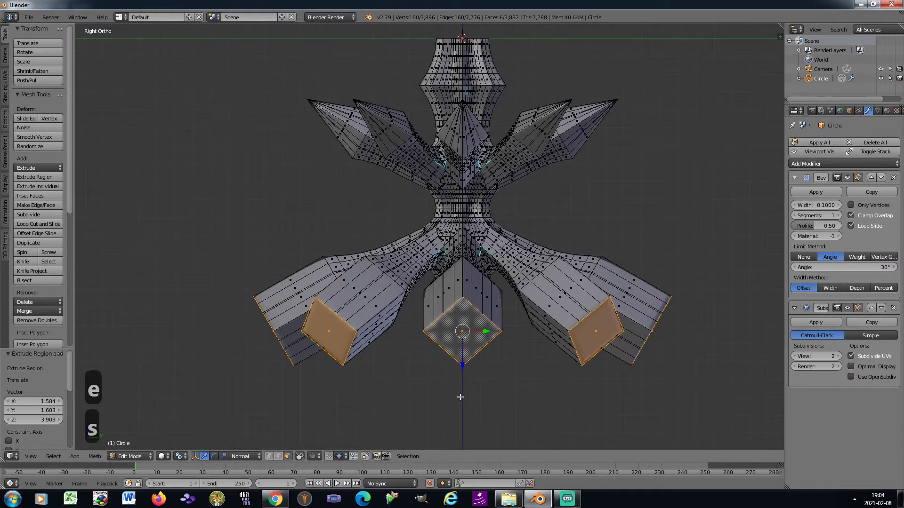
{"action": "key", "text": "0"}
{"action": "key", "text": "Return"}
Inspect the smoothed shape of the lower spikes in Object Mode and return to Edit Mode
{"action": "key", "text": "Tab"}
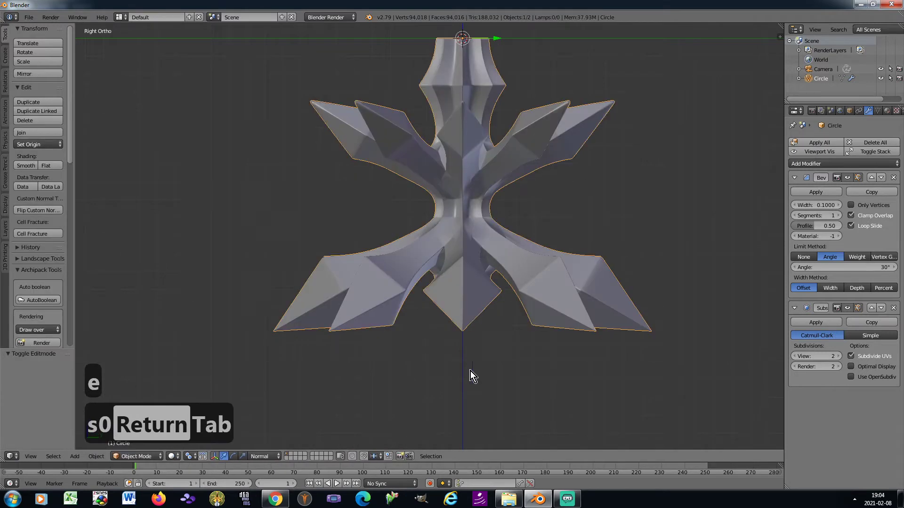
{"action": "scroll", "coordinate": [467, 304], "scroll_direction": "down", "scroll_amount": 1}
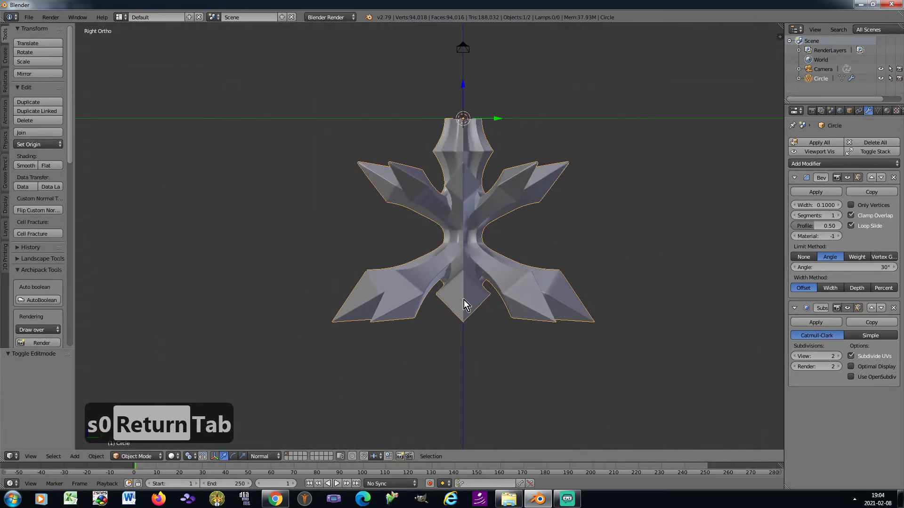
{"action": "scroll", "coordinate": [465, 300], "scroll_direction": "up", "scroll_amount": 1}
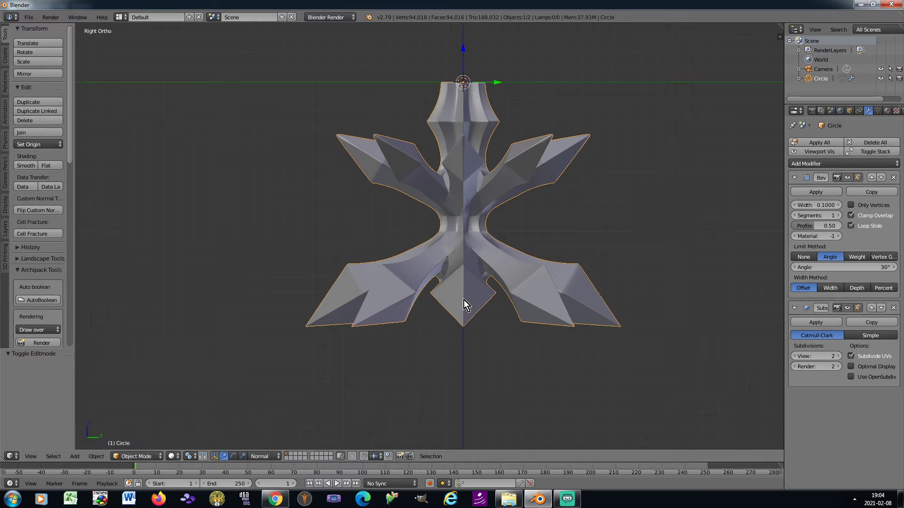
{"action": "key", "text": "Tab"}
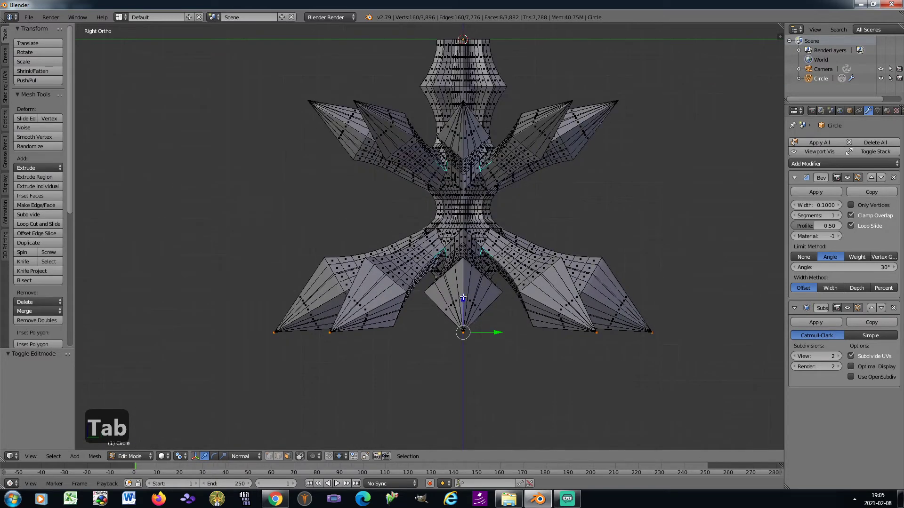
Undo the pointed tips, the last extrusion and the flare scaling on the eight lower arms
{"action": "key", "text": "ctrl+z"}
{"action": "key", "text": "ctrl+z"}
{"action": "key", "text": "ctrl+z"}
{"action": "key", "text": "ctrl+z"}
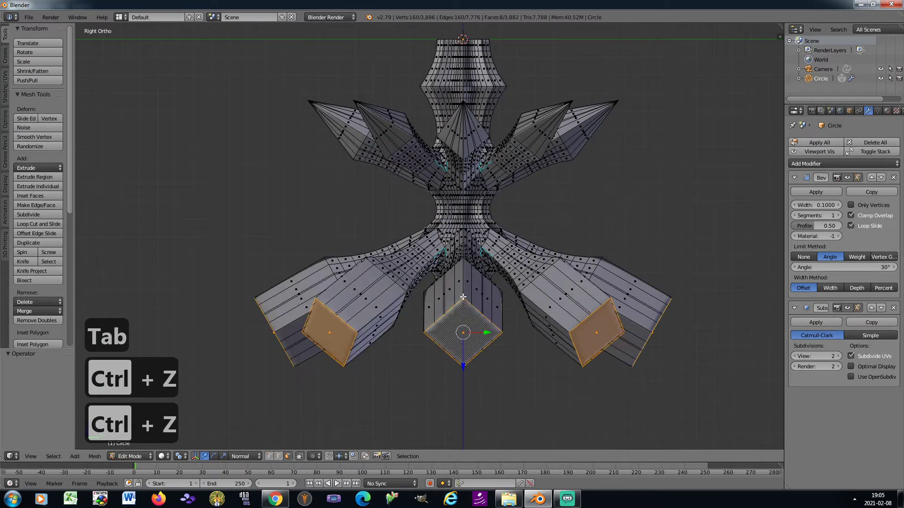
{"action": "key", "text": "ctrl+z"}
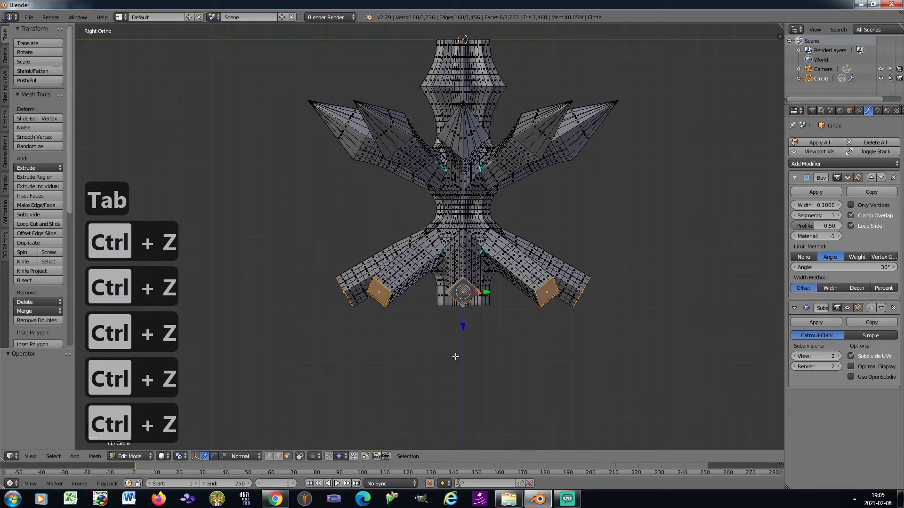
Enable proportional editing and scale the lower arms' end faces by about 1.9 with normal Z locked and an influence size of about 4.2
{"action": "left_click", "coordinate": [329, 455]}
{"action": "left_click", "coordinate": [320, 416]}
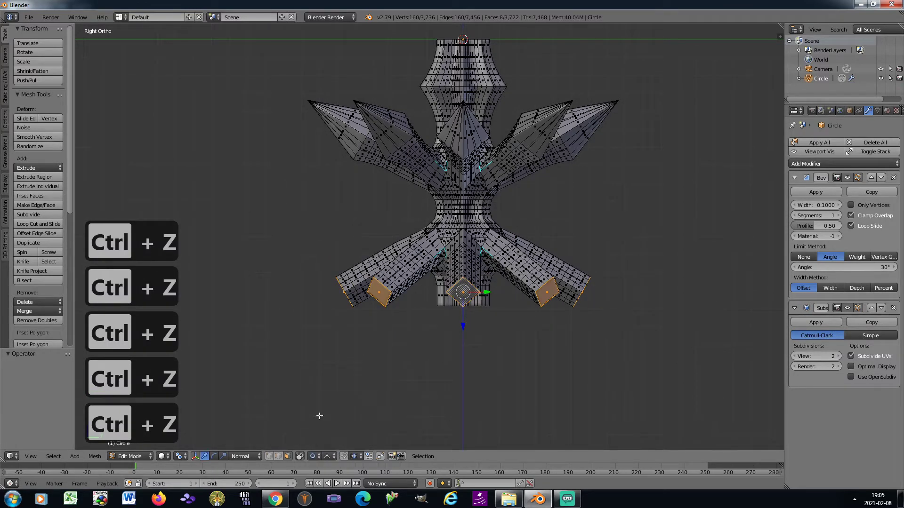
{"action": "scroll", "coordinate": [485, 317], "scroll_direction": "up", "scroll_amount": 1}
{"action": "key", "text": "z"}
{"action": "key", "text": "z"}
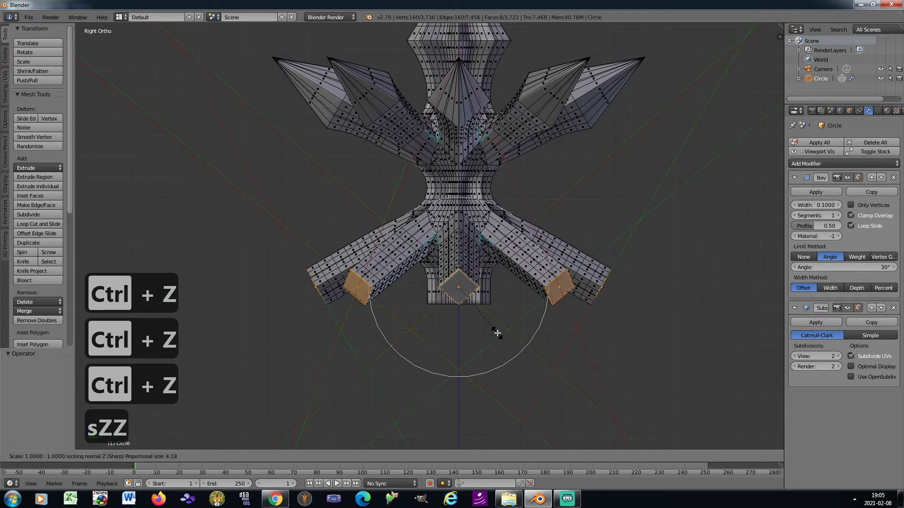
{"action": "left_click", "coordinate": [506, 391]}
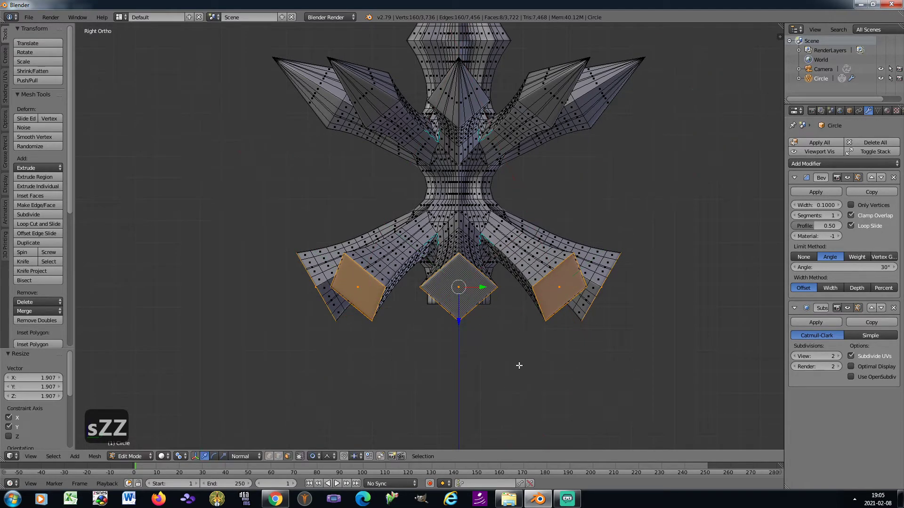
With proportional editing off, extrude the eight end faces outward about 4.1, scale them to 0 and merge each tip with Collapse
{"action": "key", "text": "e"}
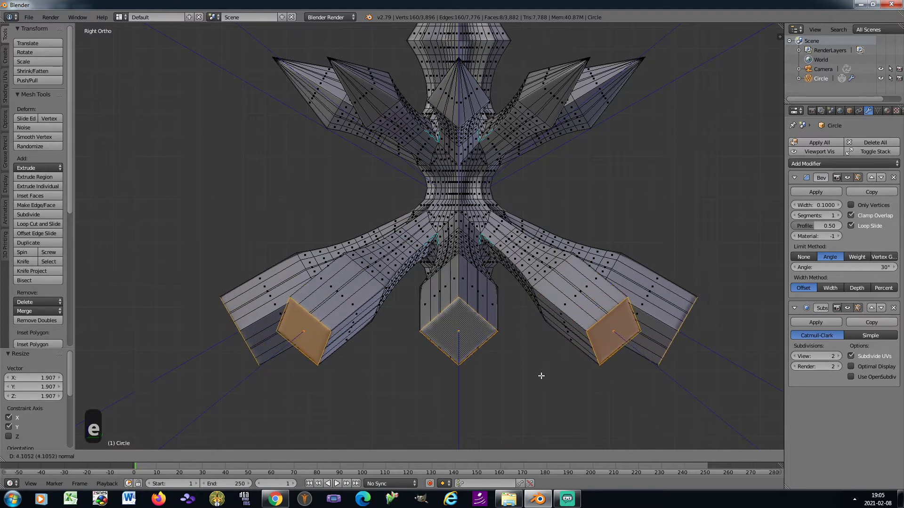
{"action": "left_click", "coordinate": [373, 429]}
{"action": "key", "text": "s"}
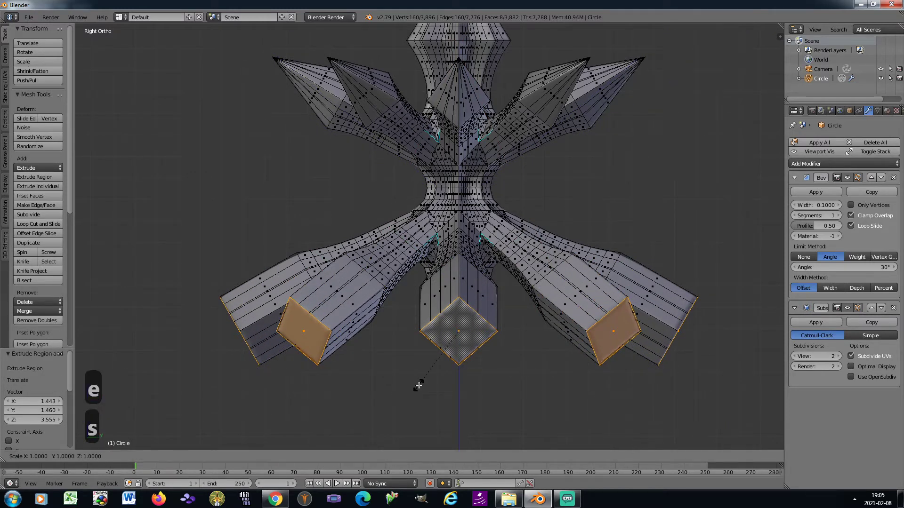
{"action": "key", "text": "0"}
{"action": "key", "text": "Return"}
{"action": "key", "text": "w"}
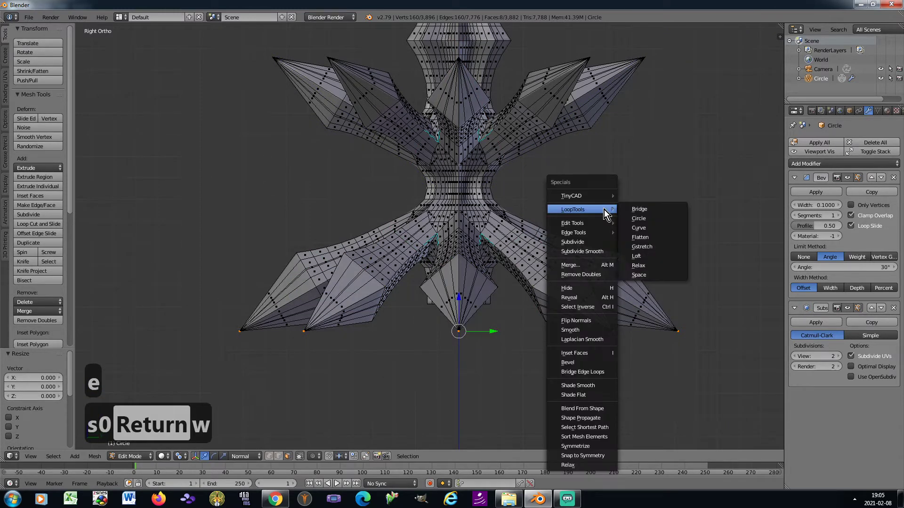
{"action": "left_click", "coordinate": [581, 264]}
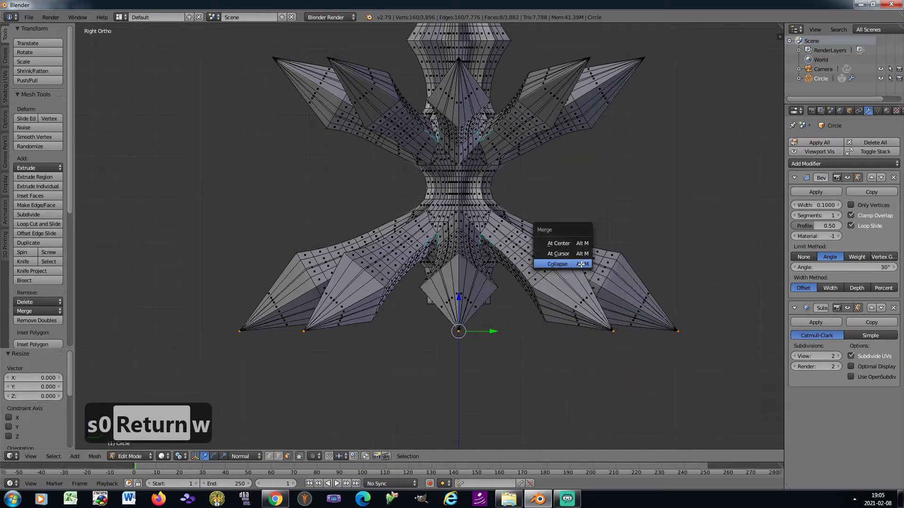
{"action": "left_click", "coordinate": [581, 263]}
Check the smoothed shape in Object Mode, select the column's bottom face in Edit Mode and extrude it down past the lower spike tips
{"action": "key", "text": "Tab"}
{"action": "scroll", "coordinate": [569, 258], "scroll_direction": "down", "scroll_amount": 3}
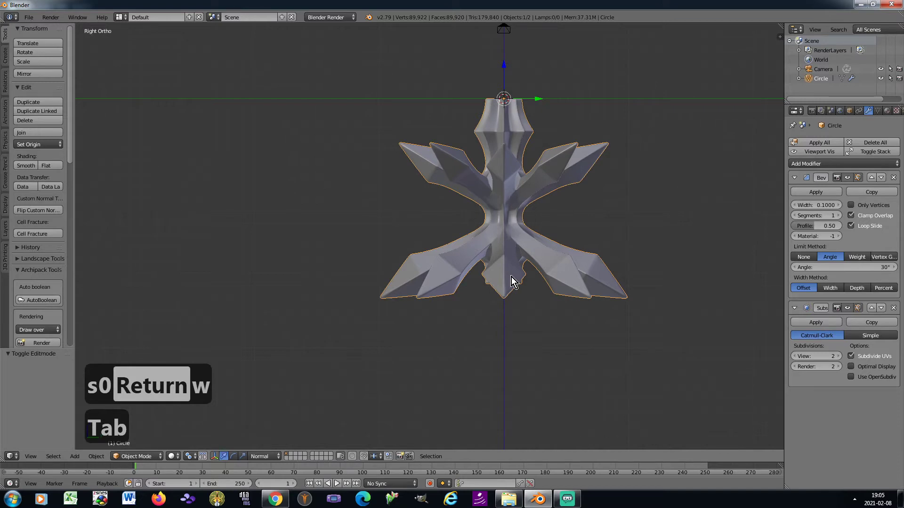
{"action": "scroll", "coordinate": [511, 277], "scroll_direction": "up", "scroll_amount": 2}
{"action": "key", "text": "2"}
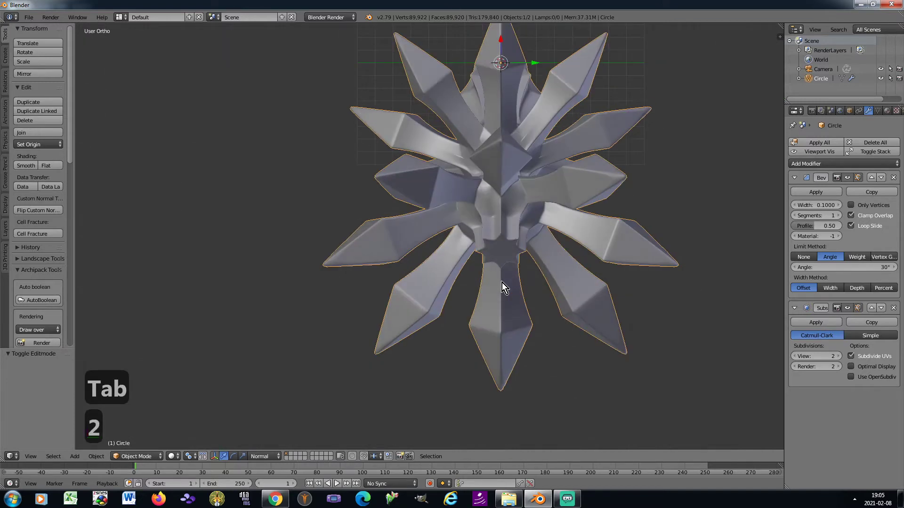
{"action": "key", "text": "Tab"}
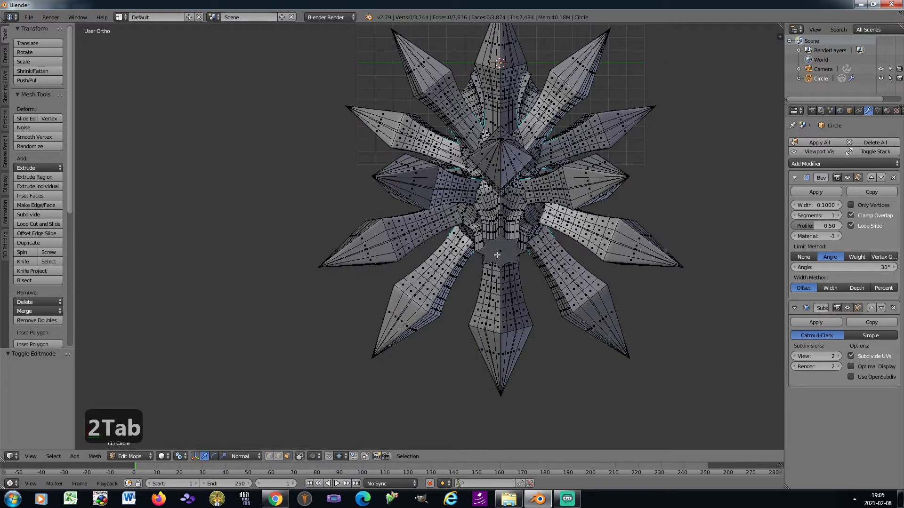
{"action": "right_click", "coordinate": [497, 255]}
{"action": "key", "text": "3"}
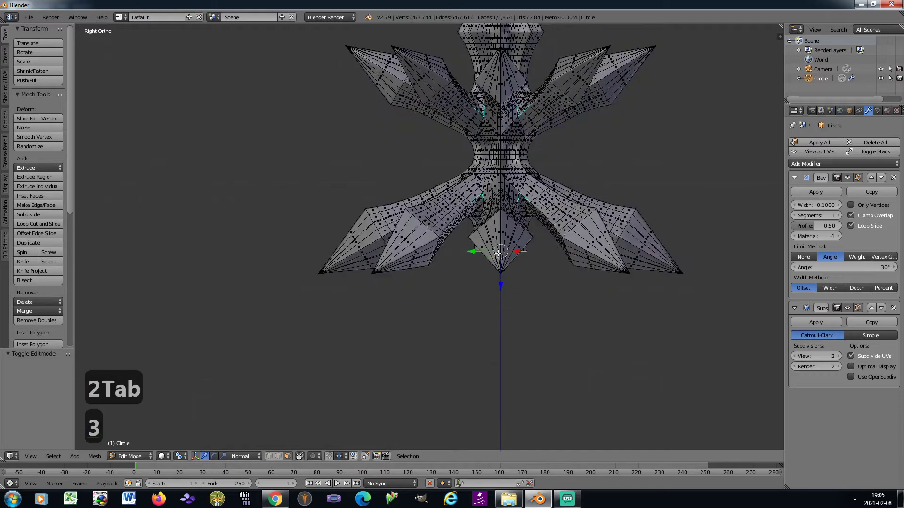
{"action": "key", "text": "e"}
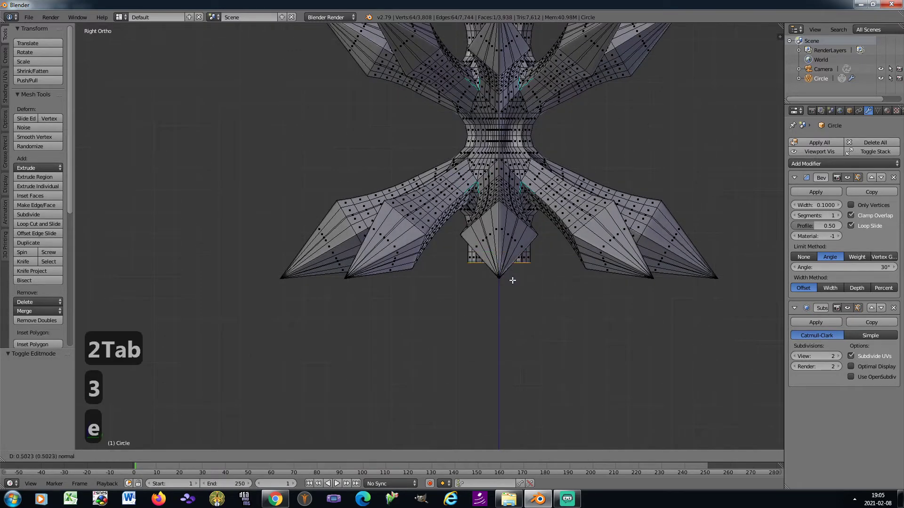
{"action": "left_click", "coordinate": [512, 328]}
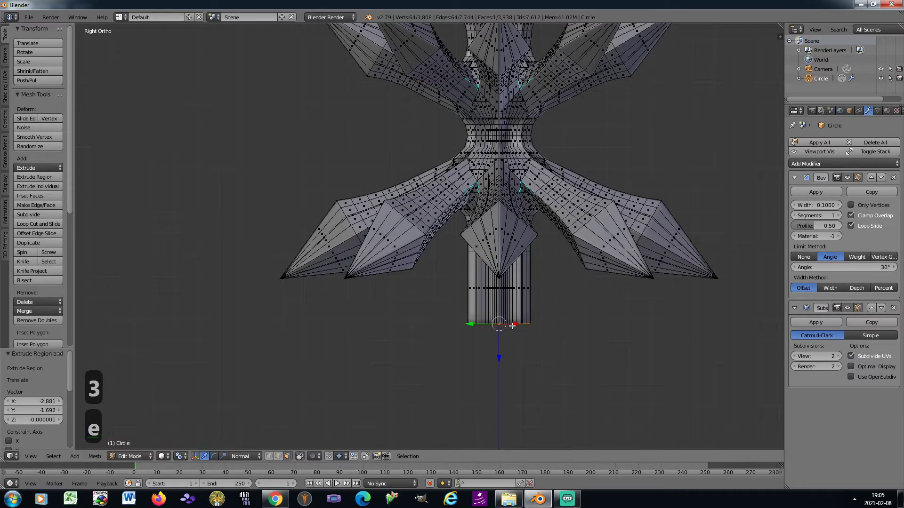
Scale the extruded bottom face to 0, merge its vertices with Collapse and view the whole shape in Object Mode
{"action": "key", "text": "s"}
{"action": "key", "text": "0"}
{"action": "key", "text": "Return"}
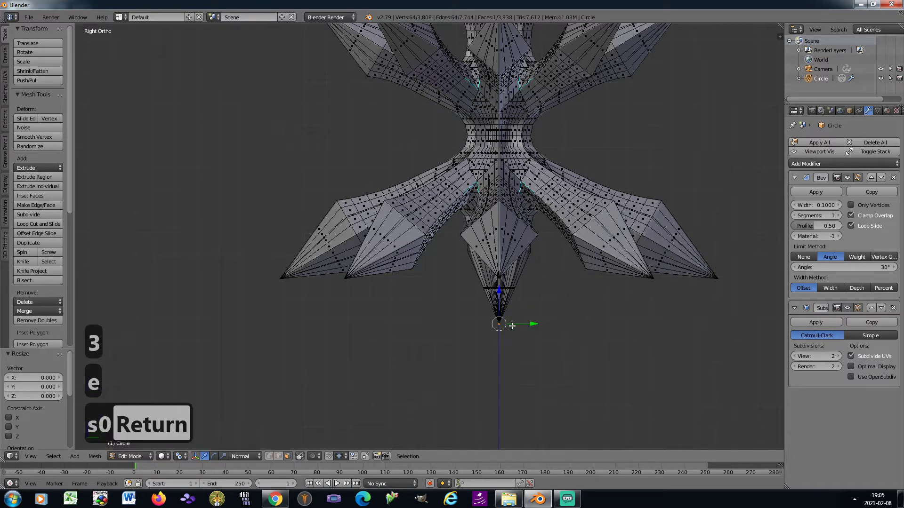
{"action": "key", "text": "w"}
{"action": "left_click", "coordinate": [595, 234]}
{"action": "left_click", "coordinate": [595, 235]}
{"action": "key", "text": "Tab"}
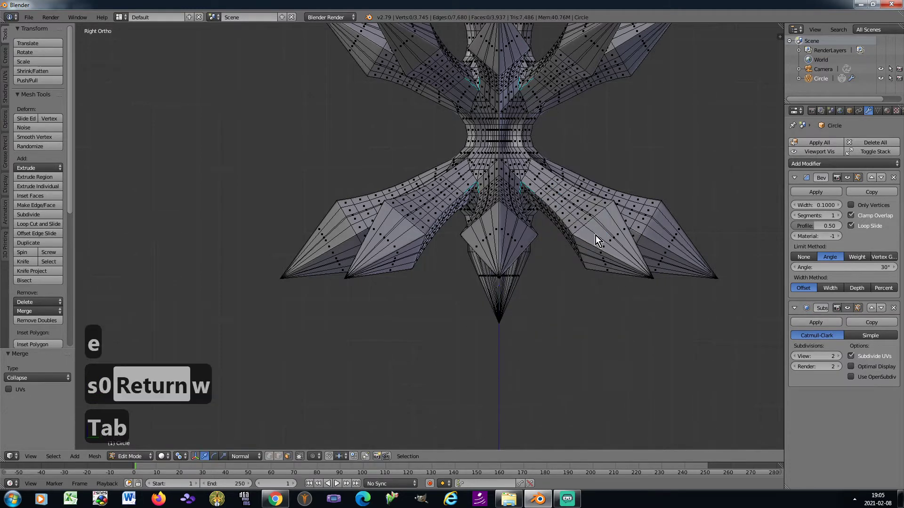
{"action": "scroll", "coordinate": [595, 236], "scroll_direction": "down", "scroll_amount": 6}
{"action": "middle_click_drag", "start_coordinate": [579, 219], "coordinate": [487, 312], "text": "shift"}
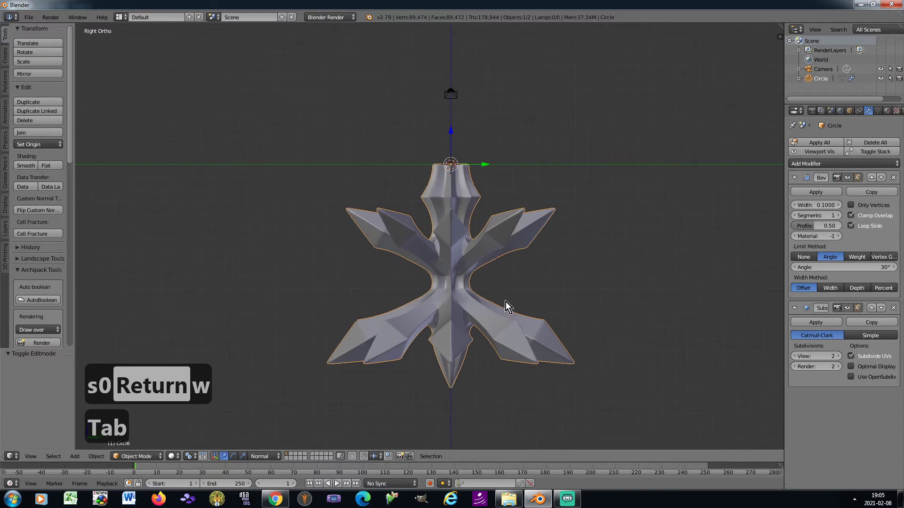
Save the project as "flail (tutorial) 2" in C:\Blender Projects and save over that file once more
{"action": "key", "text": "ctrl+s"}
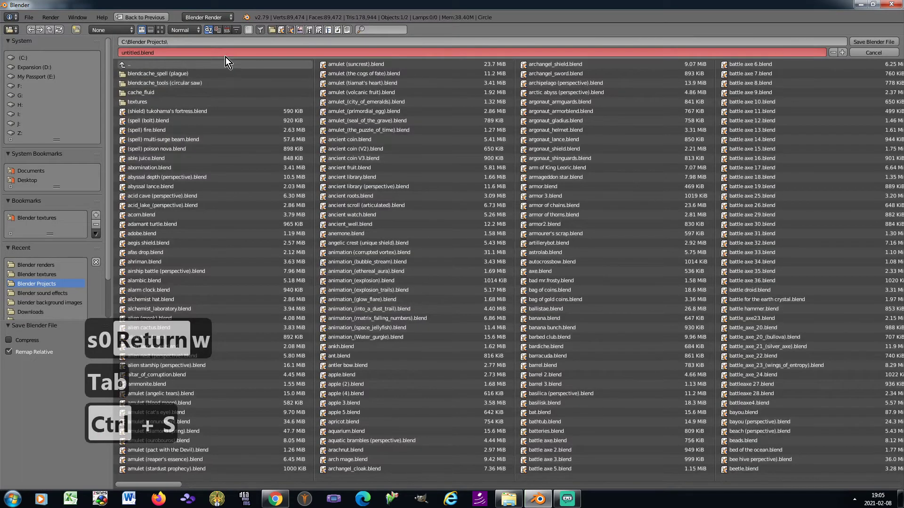
{"action": "left_click", "coordinate": [220, 53]}
{"action": "type", "text": "flail ("}
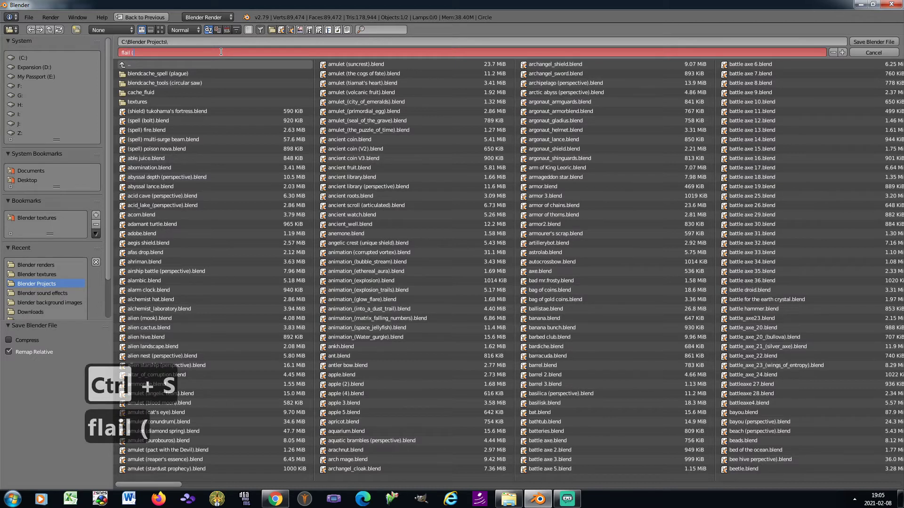
{"action": "type", "text": "tutorial)"}
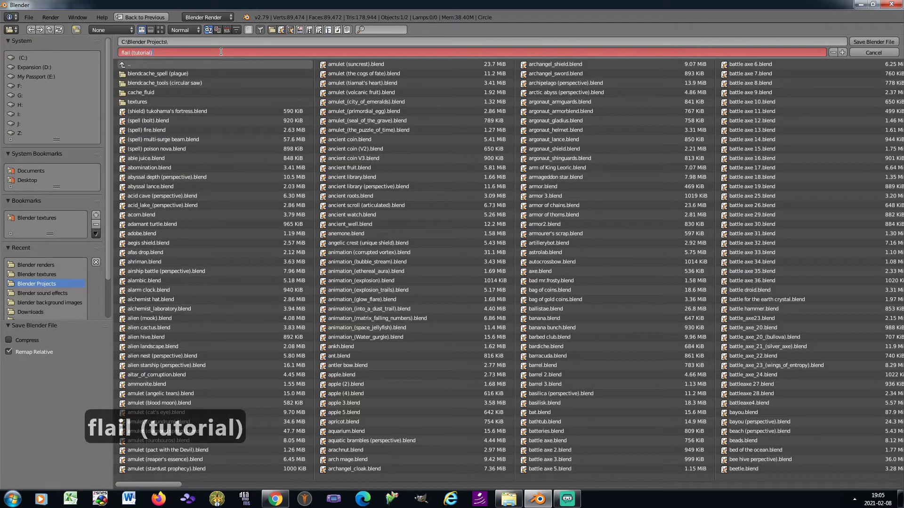
{"action": "type", "text": " 2"}
{"action": "key", "text": "Return"}
{"action": "key", "text": "Return"}
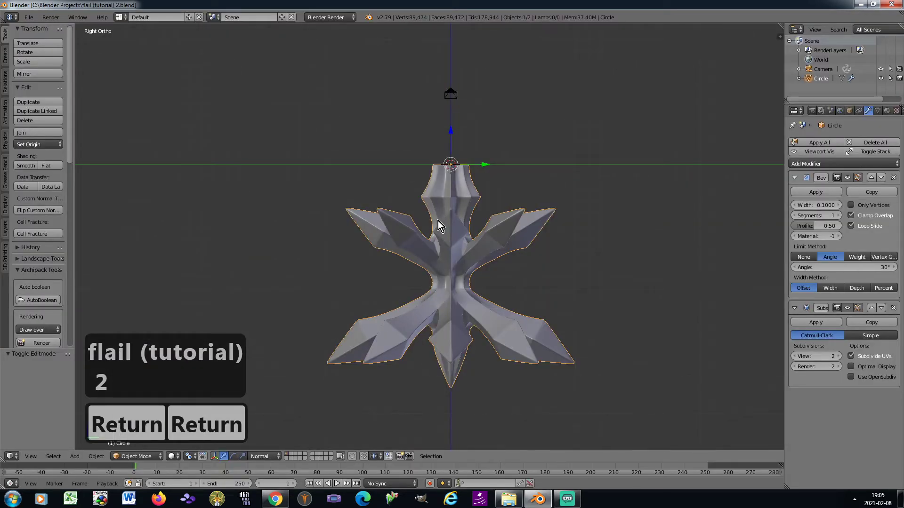
{"action": "middle_click_drag", "start_coordinate": [435, 224], "coordinate": [388, 202], "text": "shift"}
{"action": "key", "text": "ctrl+s"}
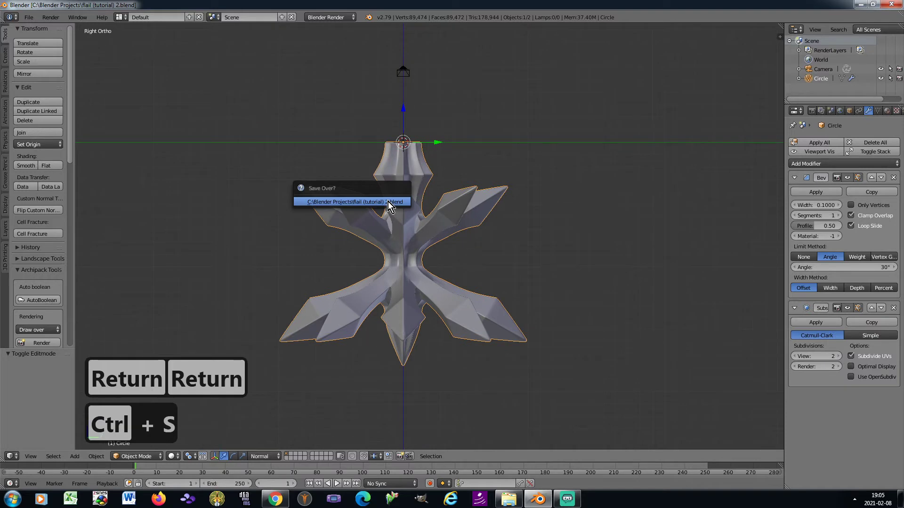
{"action": "left_click", "coordinate": [388, 202]}
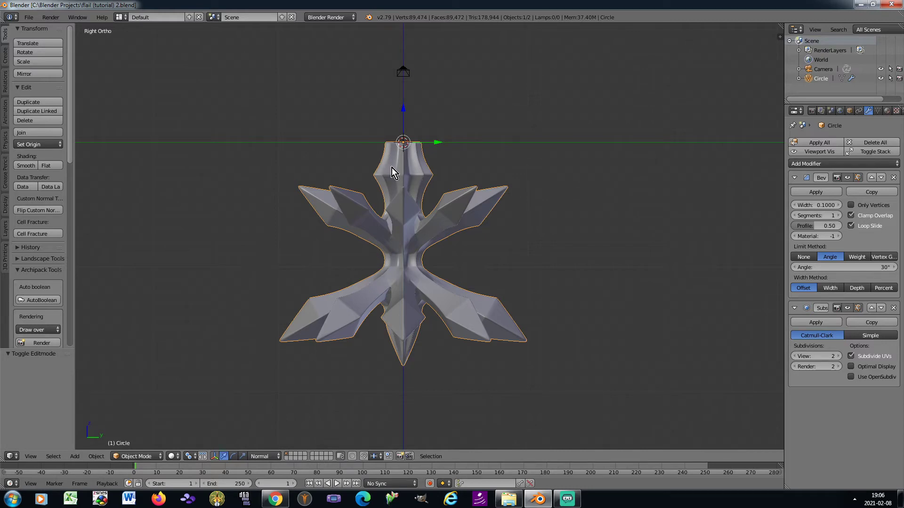
In Edit Mode, select the column's topmost vertex ring, including hidden-side vertices, and round it with LoopTools Circle at 100% influence
{"action": "key", "text": "Tab"}
{"action": "scroll", "coordinate": [395, 138], "scroll_direction": "up", "scroll_amount": 5}
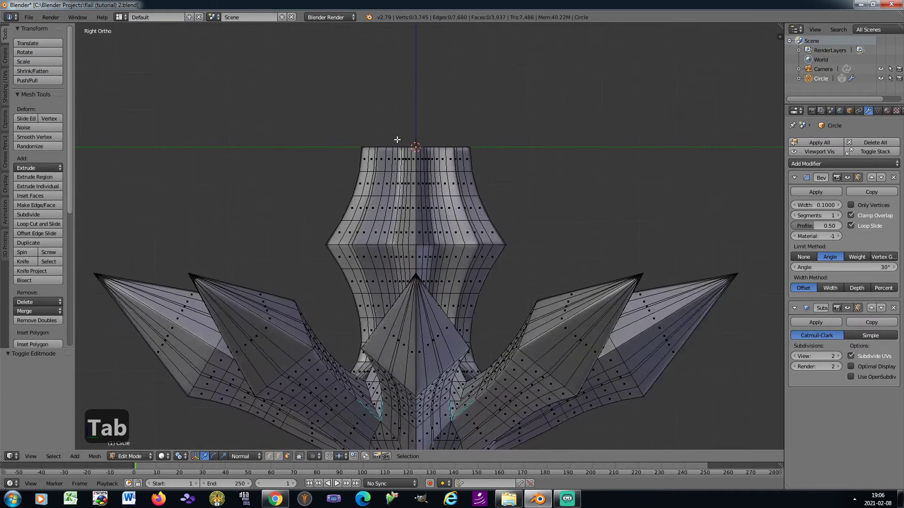
{"action": "left_click", "coordinate": [300, 456]}
{"action": "left_click", "coordinate": [269, 457]}
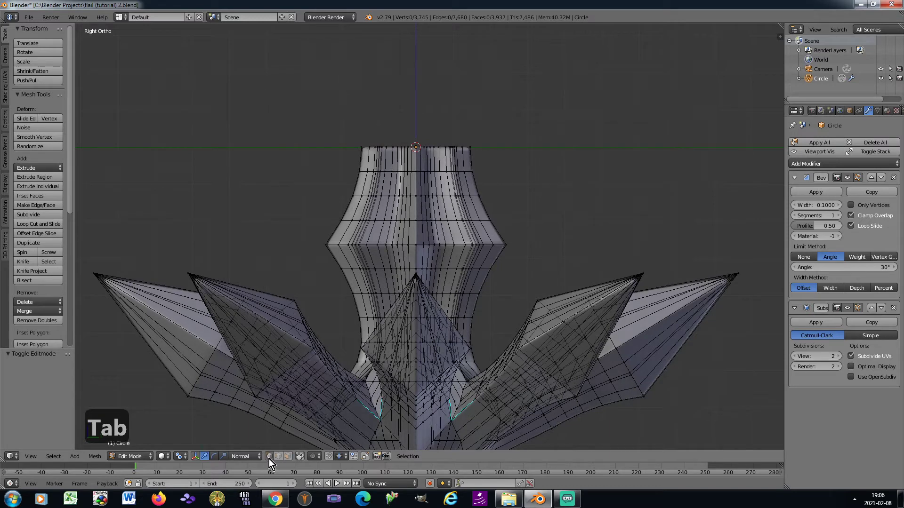
{"action": "key", "text": "a"}
{"action": "key", "text": "a"}
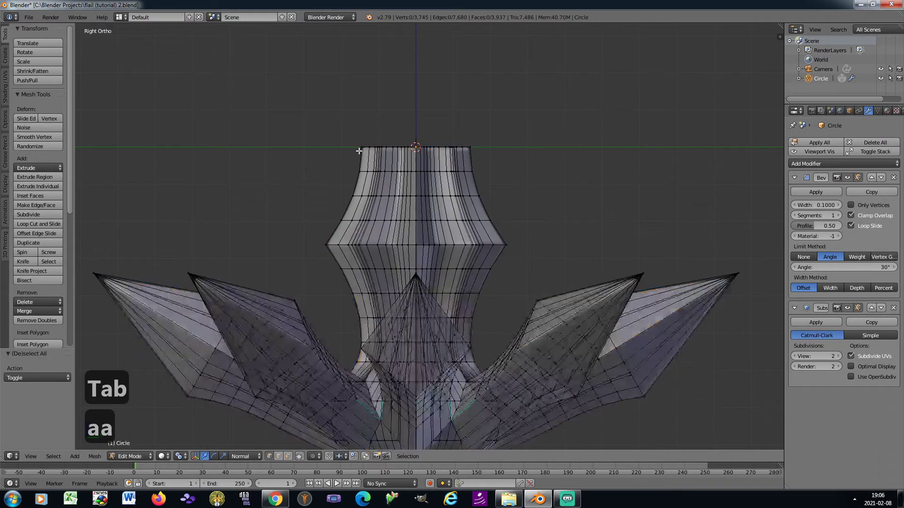
{"action": "key", "text": "b"}
{"action": "left_click_drag", "start_coordinate": [346, 143], "coordinate": [490, 151]}
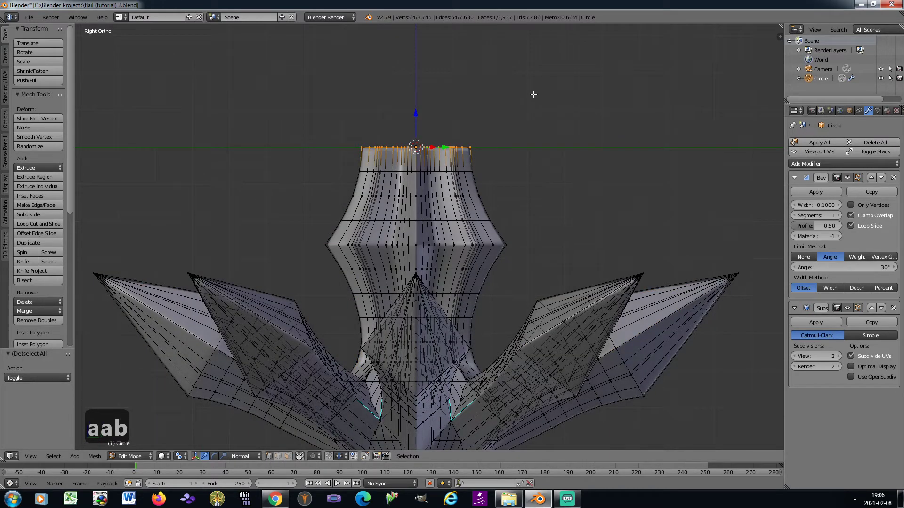
{"action": "key", "text": "w"}
{"action": "mouse_move", "coordinate": [515, 49]}
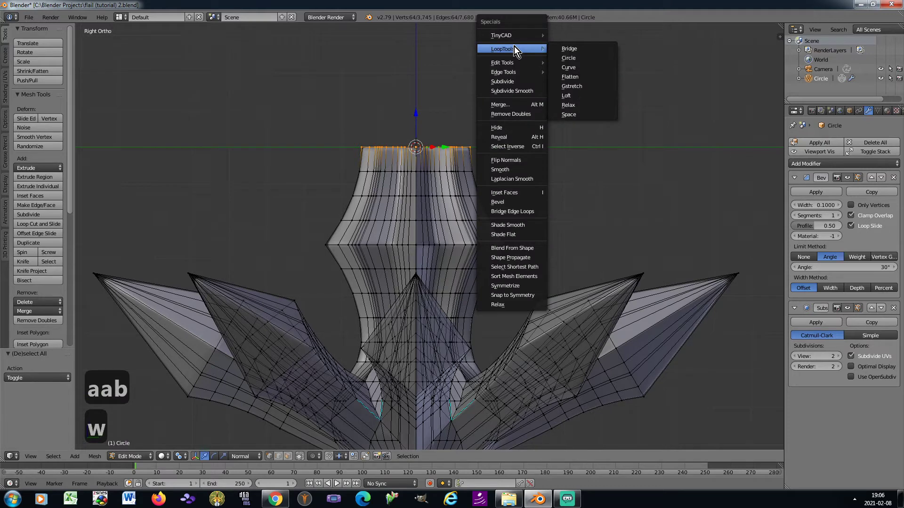
{"action": "left_click", "coordinate": [571, 58]}
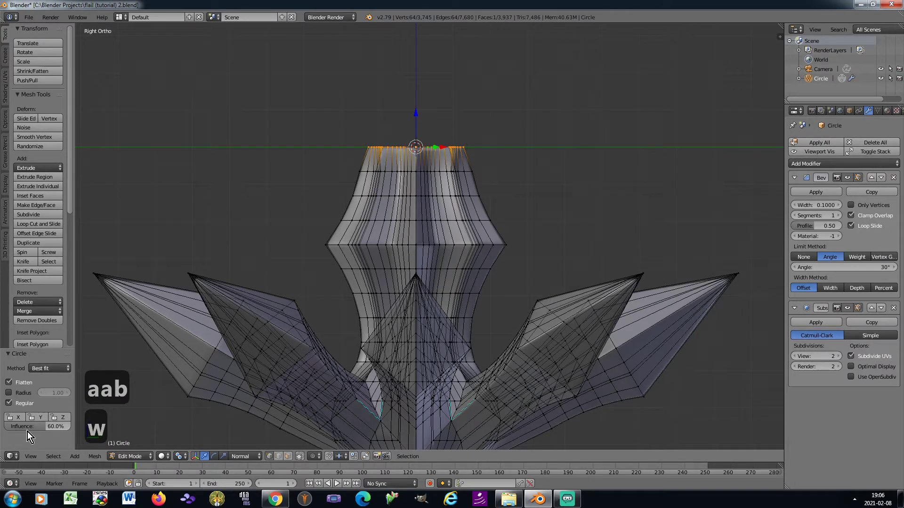
{"action": "left_click_drag", "start_coordinate": [27, 426], "coordinate": [73, 427]}
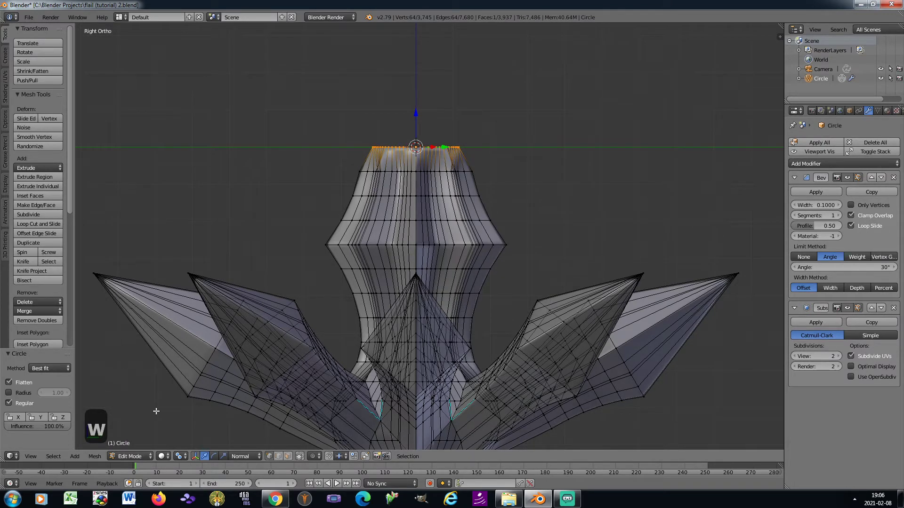
Select only the second vertex ring from the column's top and round it with LoopTools Circle at 80% influence
{"action": "key", "text": "a"}
{"action": "key", "text": "b"}
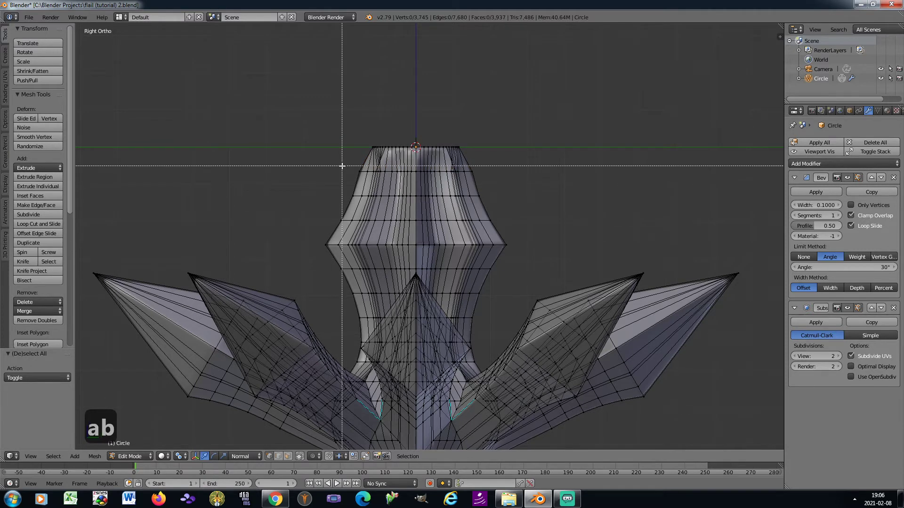
{"action": "left_click_drag", "start_coordinate": [342, 166], "coordinate": [515, 177]}
{"action": "key", "text": "w"}
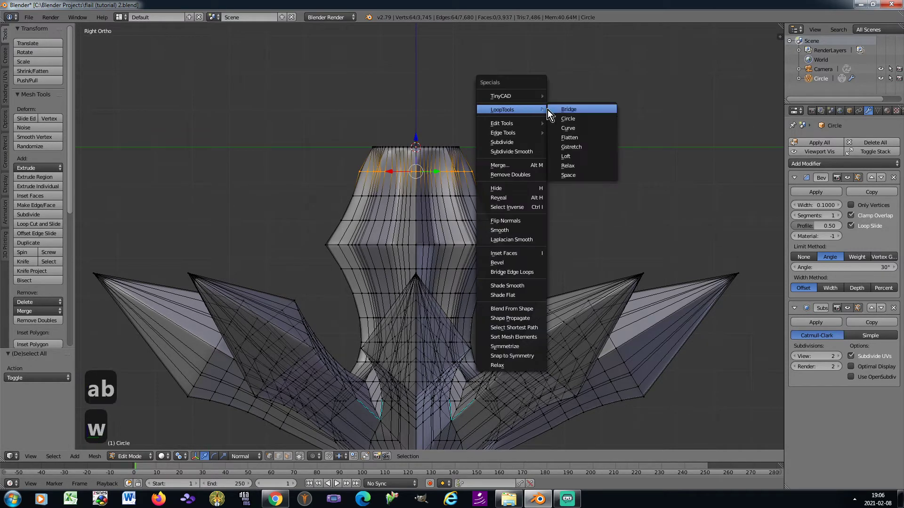
{"action": "left_click", "coordinate": [565, 119]}
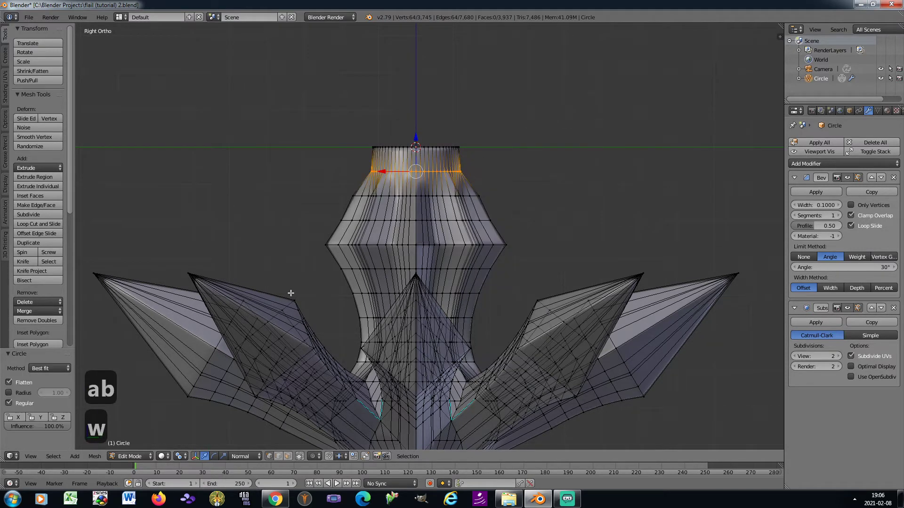
{"action": "left_click", "coordinate": [47, 427]}
{"action": "type", "text": "80"}
{"action": "key", "text": "Return"}
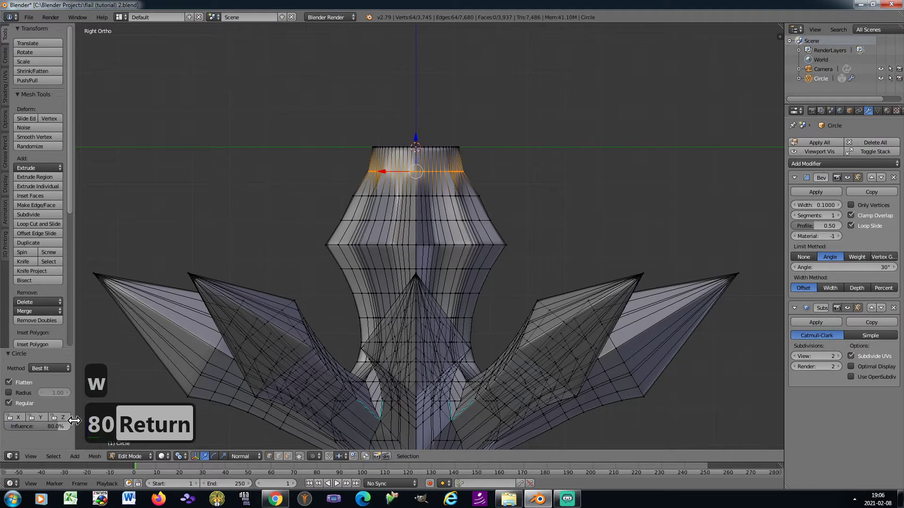
Select only the third vertex ring from the column's top, round it with LoopTools Circle at 60% influence, and view the shape in Object Mode
{"action": "key", "text": "a"}
{"action": "key", "text": "b"}
{"action": "left_click_drag", "start_coordinate": [333, 192], "coordinate": [504, 198]}
{"action": "key", "text": "w"}
{"action": "mouse_move", "coordinate": [540, 131]}
{"action": "left_click", "coordinate": [573, 140]}
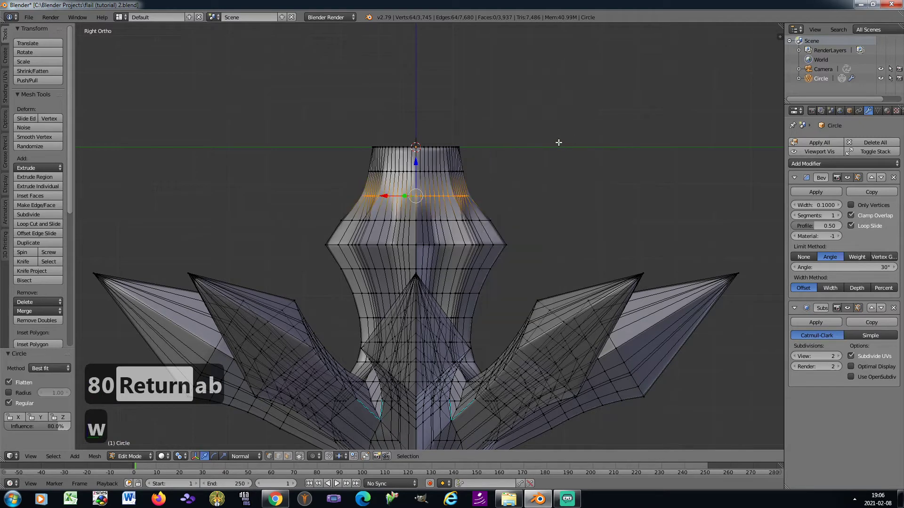
{"action": "left_click", "coordinate": [33, 429]}
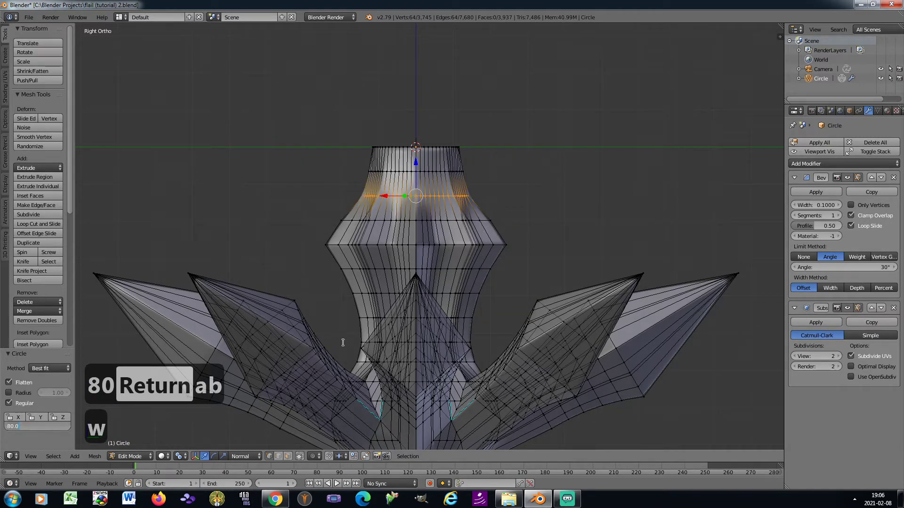
{"action": "type", "text": "60"}
{"action": "key", "text": "Return"}
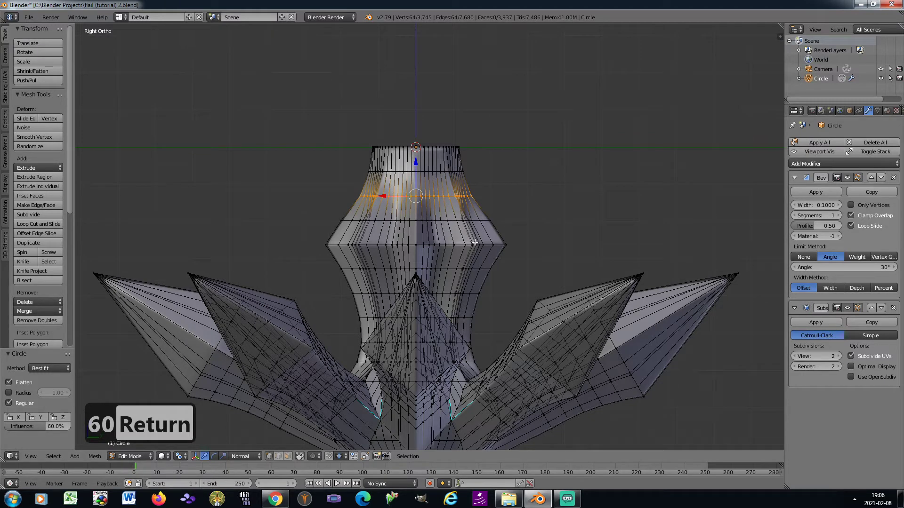
{"action": "key", "text": "Tab"}
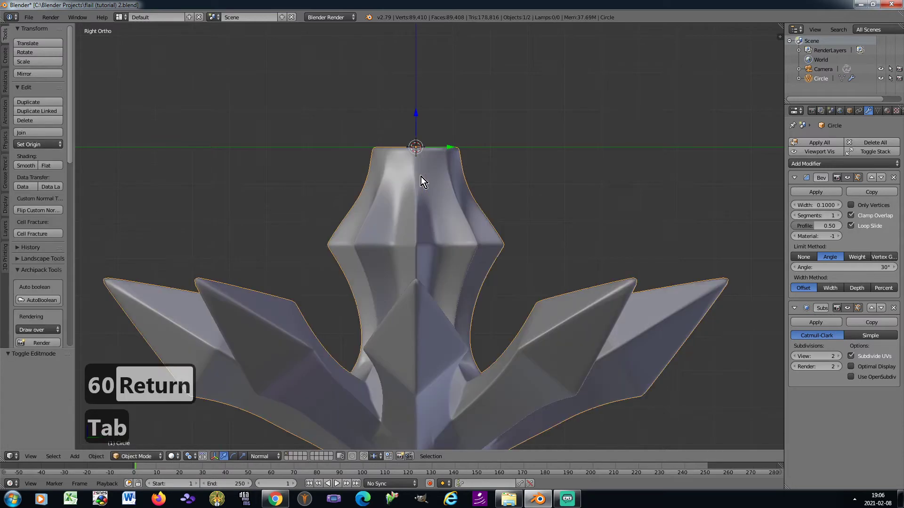
{"action": "scroll", "coordinate": [421, 177], "scroll_direction": "down", "scroll_amount": 4}
{"action": "scroll", "coordinate": [420, 177], "scroll_direction": "down", "scroll_amount": 3}
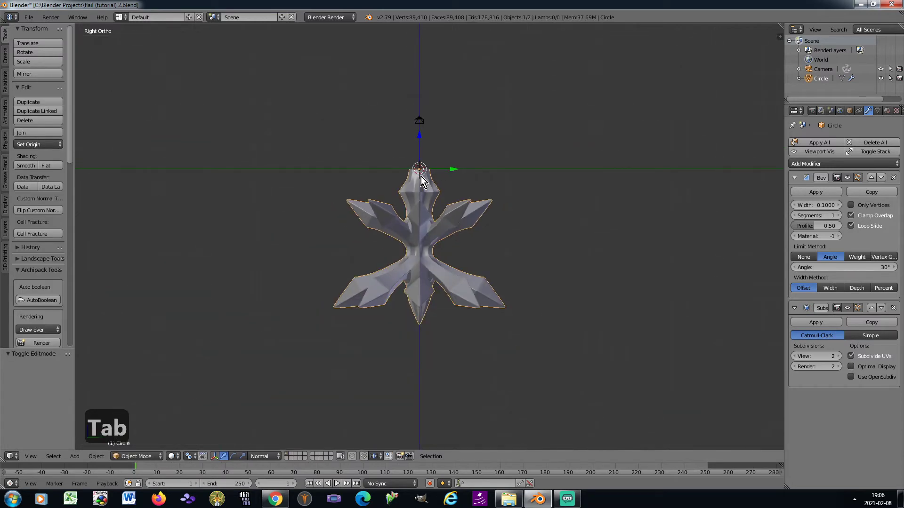
{"action": "scroll", "coordinate": [417, 186], "scroll_direction": "up", "scroll_amount": 4}
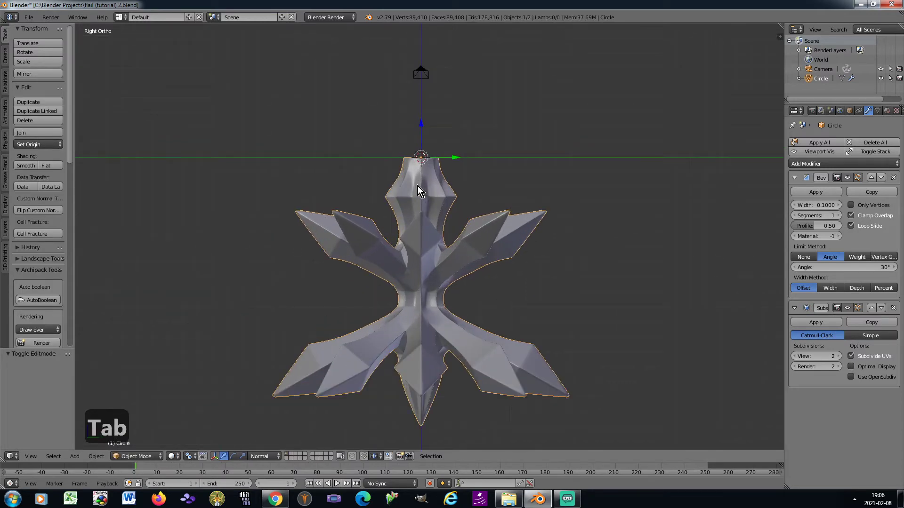
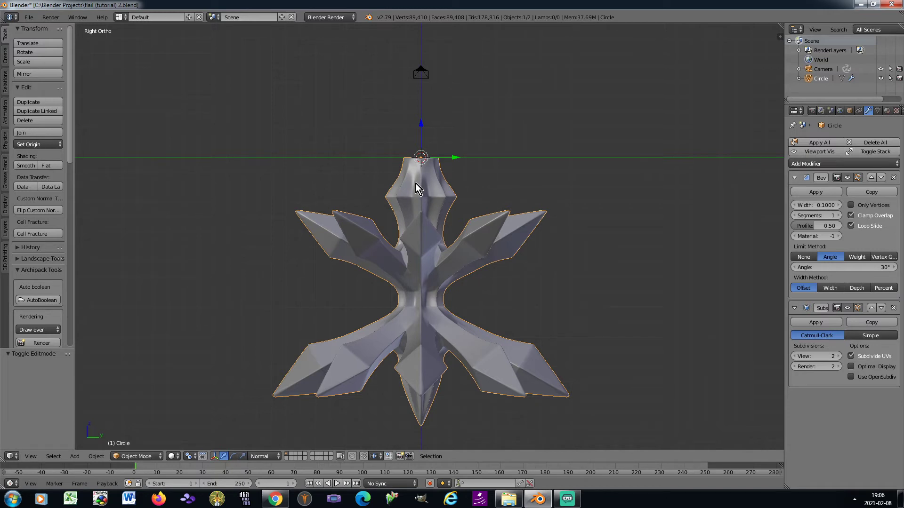
{"action": "scroll", "coordinate": [415, 184], "scroll_direction": "up", "scroll_amount": 2}
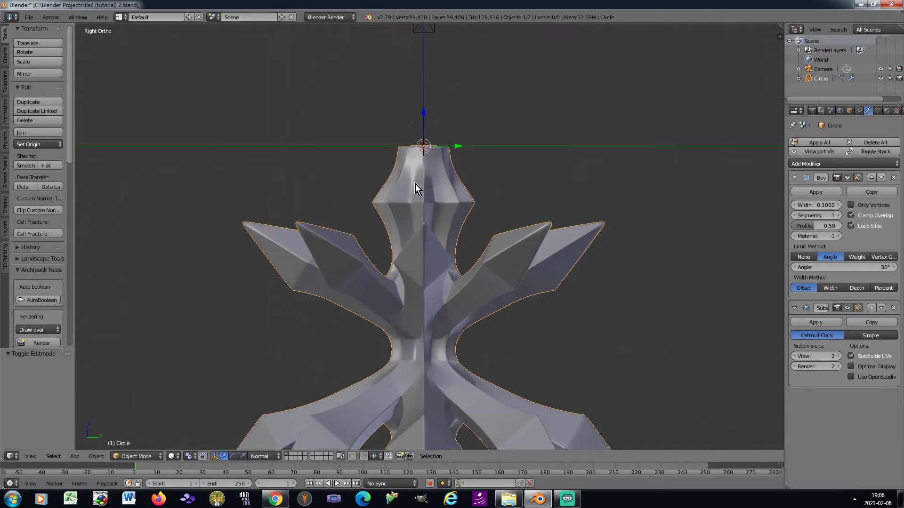
In Edit Mode, select only the column's topmost vertex ring and delete its cap using Only Faces
{"action": "key", "text": "Tab"}
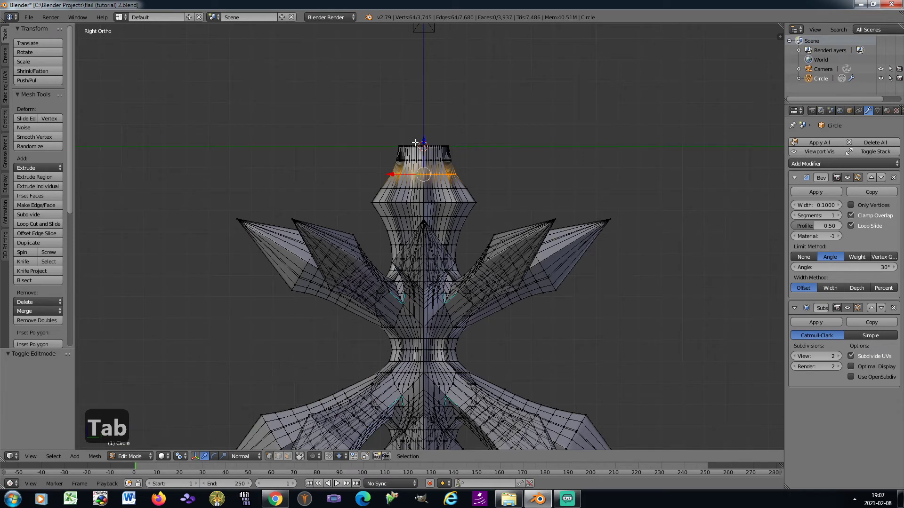
{"action": "scroll", "coordinate": [411, 138], "scroll_direction": "up", "scroll_amount": 2}
{"action": "key", "text": "a"}
{"action": "key", "text": "b"}
{"action": "left_click_drag", "start_coordinate": [368, 147], "coordinate": [476, 156]}
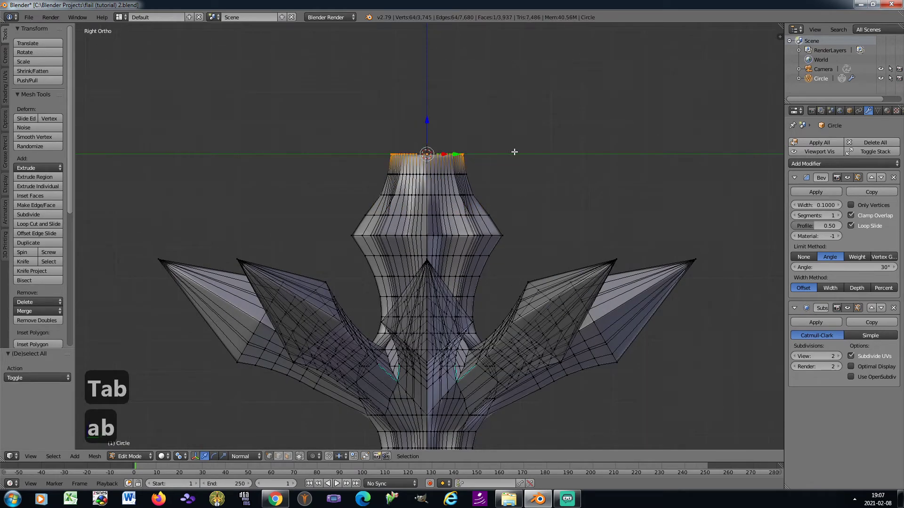
{"action": "key", "text": "x"}
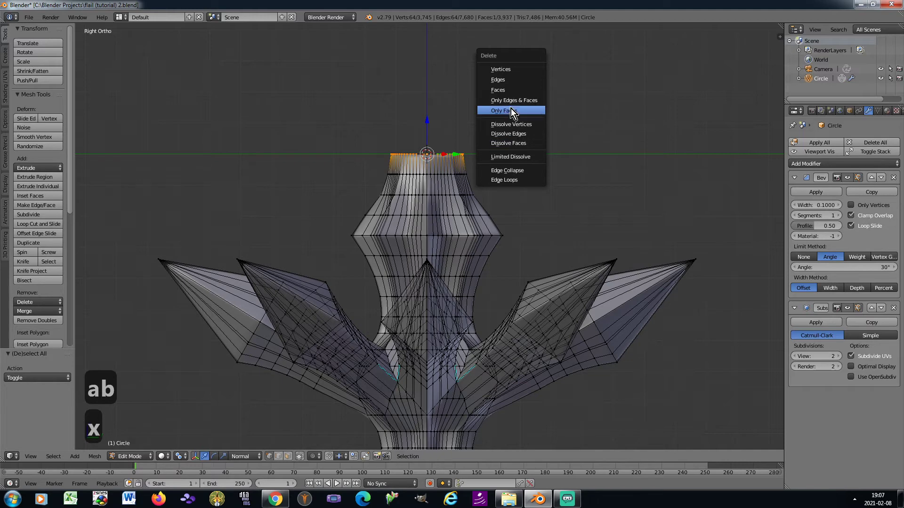
{"action": "left_click", "coordinate": [511, 111]}
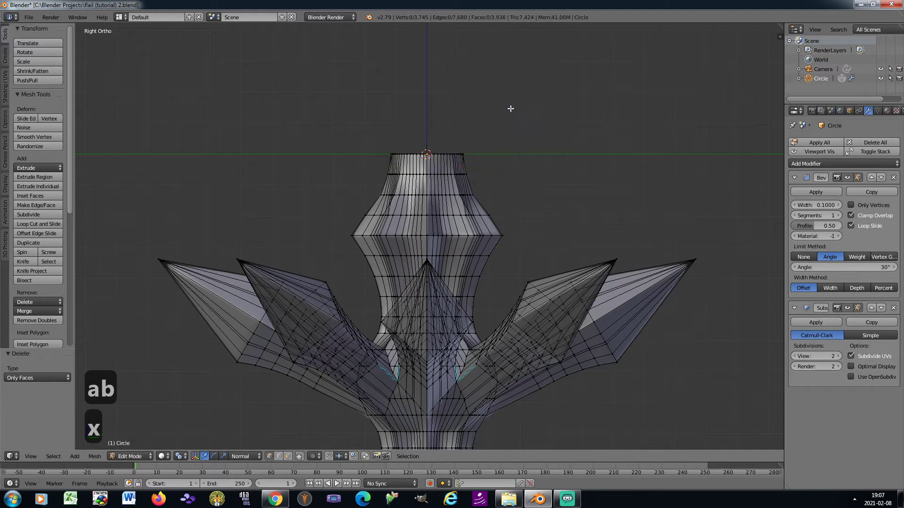
Reselect the open ring at the column's top and close it with Grid Fill, using span 16 and offset 3
{"action": "key", "text": "b"}
{"action": "left_click_drag", "start_coordinate": [375, 148], "coordinate": [488, 159]}
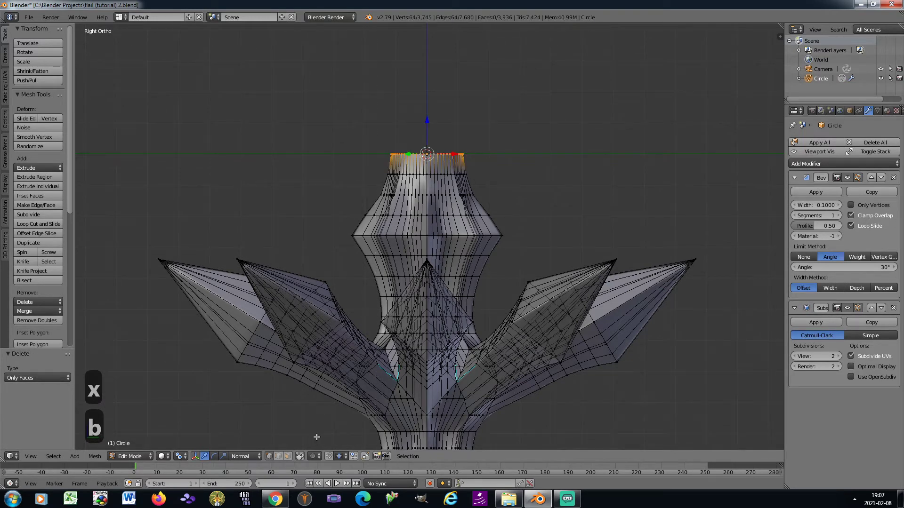
{"action": "key", "text": "KP_8"}
{"action": "key", "text": "KP_8"}
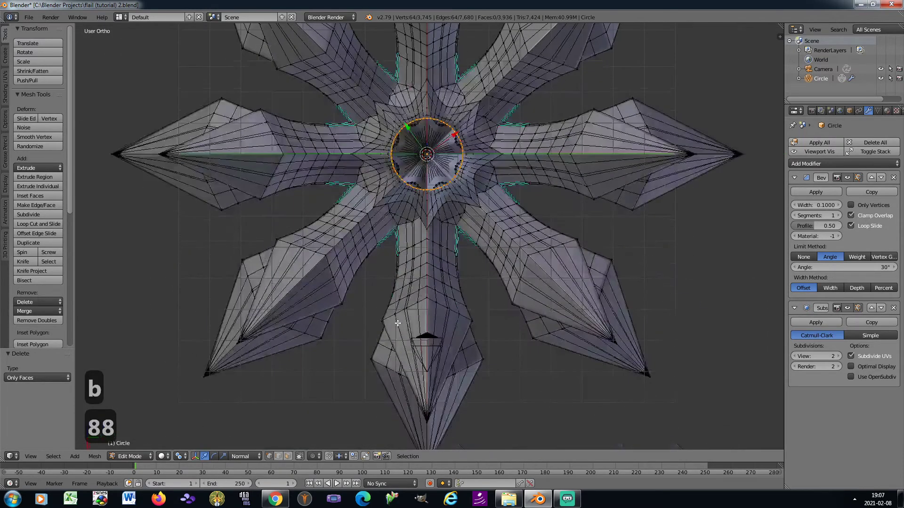
{"action": "scroll", "coordinate": [428, 116], "scroll_direction": "up", "scroll_amount": 6}
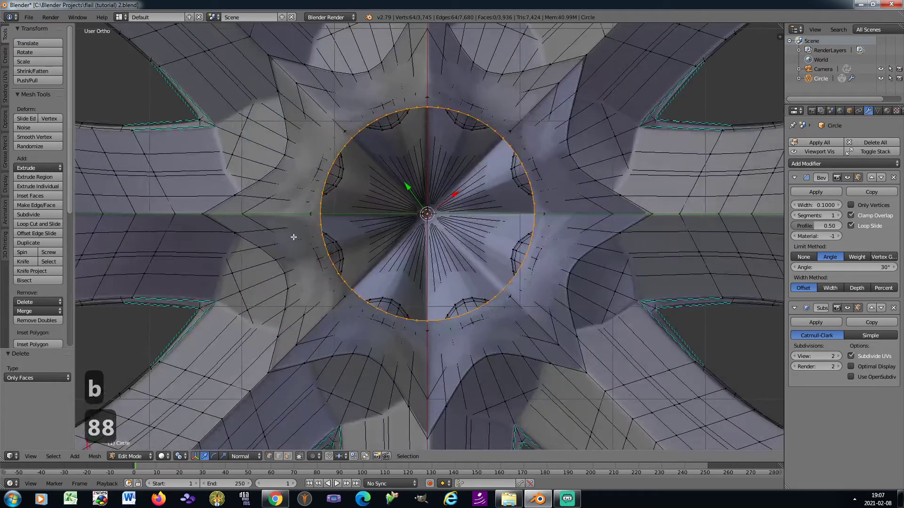
{"action": "left_click", "coordinate": [94, 456]}
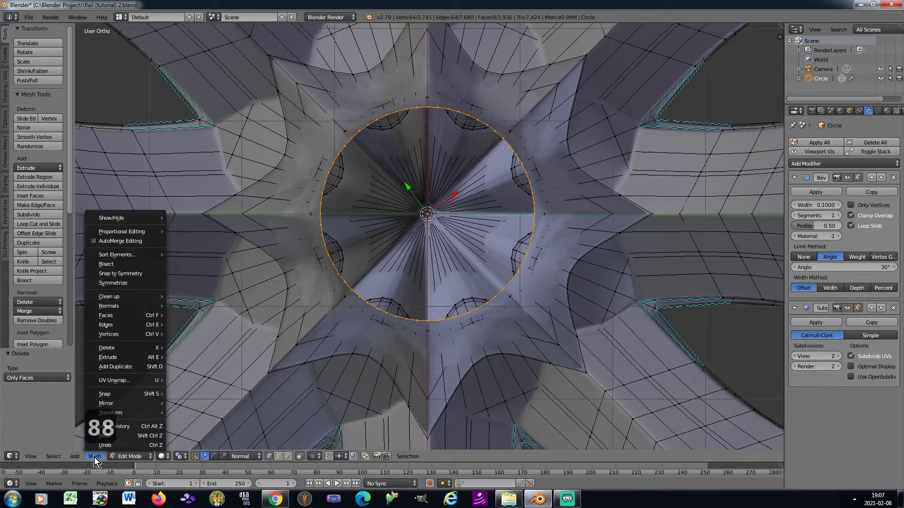
{"action": "mouse_move", "coordinate": [134, 316]}
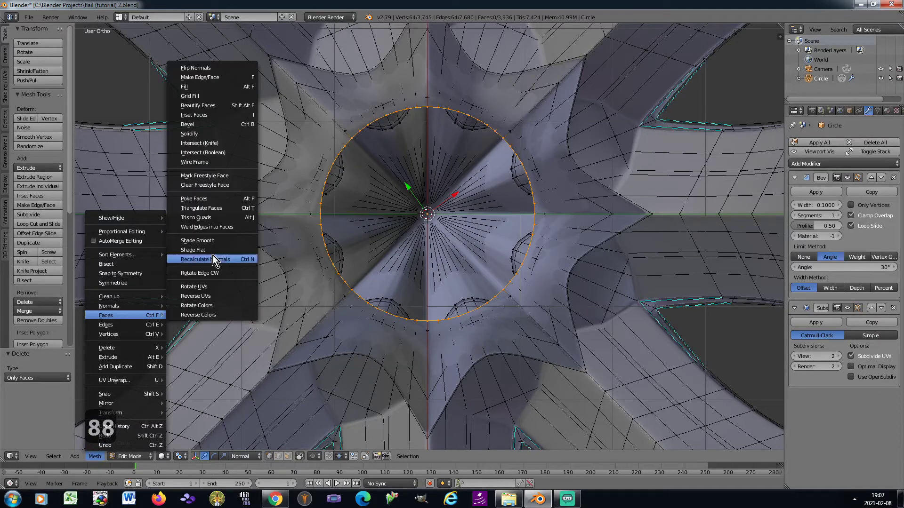
{"action": "left_click", "coordinate": [208, 96]}
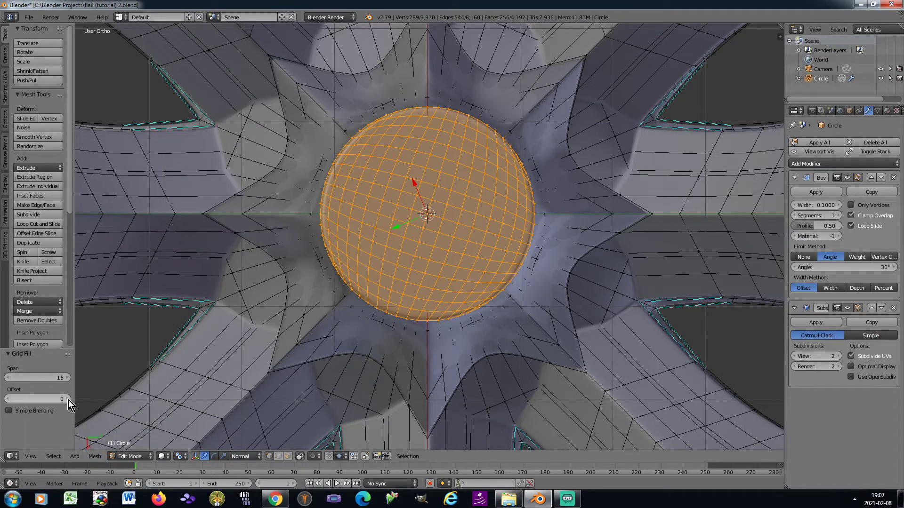
{"action": "left_click", "coordinate": [69, 400]}
{"action": "left_click", "coordinate": [69, 401]}
{"action": "left_click", "coordinate": [68, 400]}
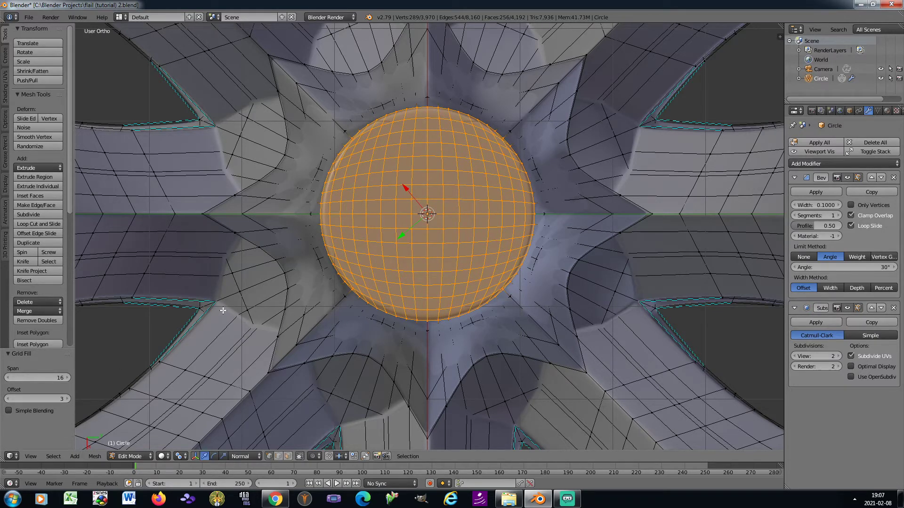
{"action": "scroll", "coordinate": [284, 267], "scroll_direction": "down", "scroll_amount": 8}
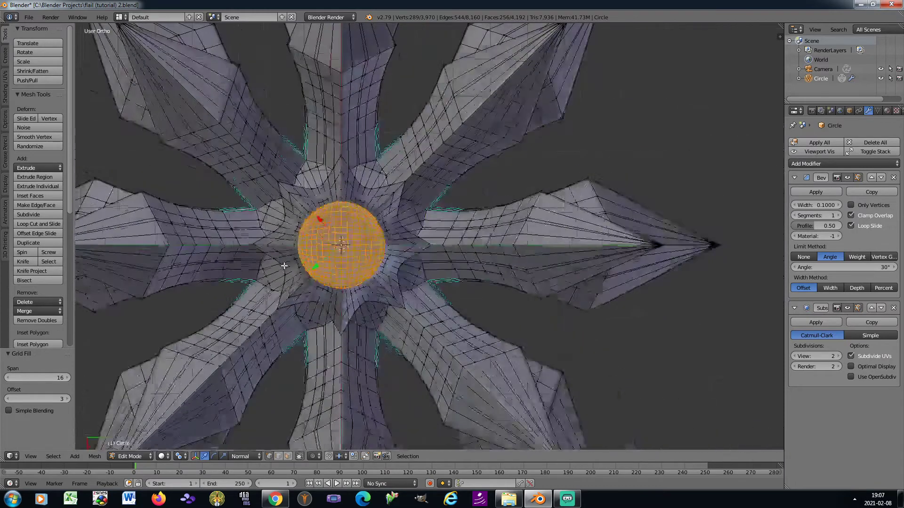
In Object Mode, add a mesh circle with 10 vertices at the centre of the column's top
{"action": "key", "text": "Tab"}
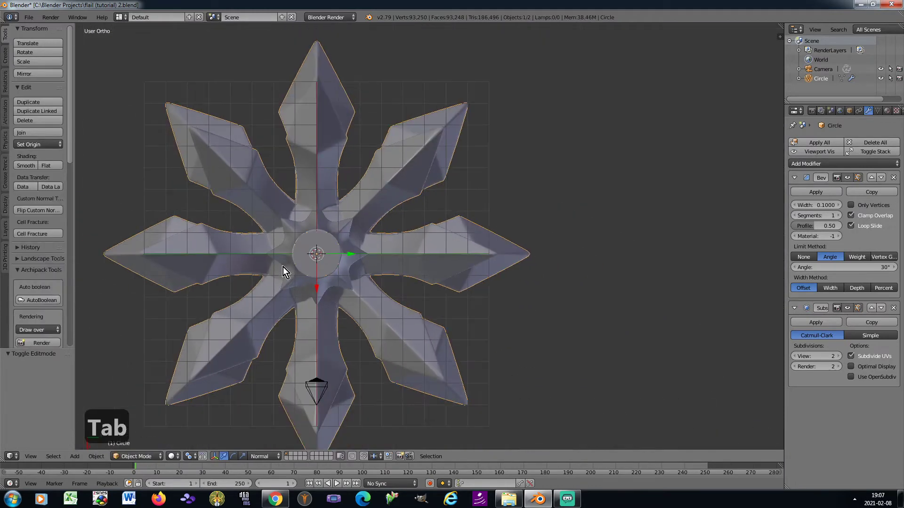
{"action": "key", "text": "KP_2"}
{"action": "key", "text": "KP_2"}
{"action": "middle_click_drag", "start_coordinate": [199, 244], "coordinate": [254, 313], "text": "shift"}
{"action": "left_click", "coordinate": [6, 57]}
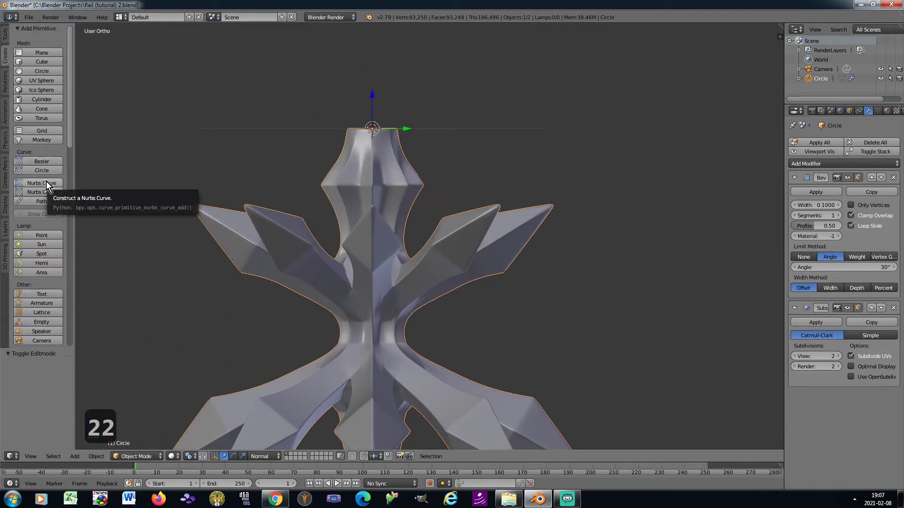
{"action": "left_click", "coordinate": [37, 71]}
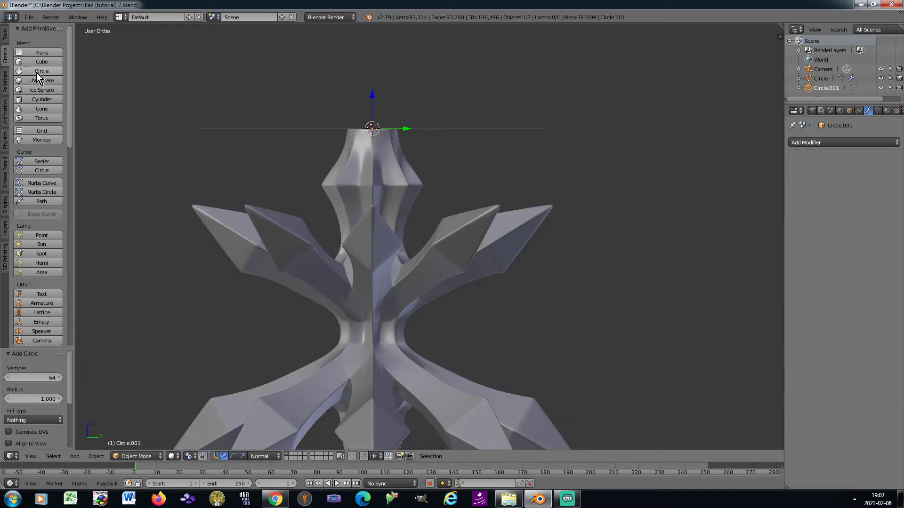
{"action": "left_click", "coordinate": [35, 376]}
{"action": "type", "text": "10"}
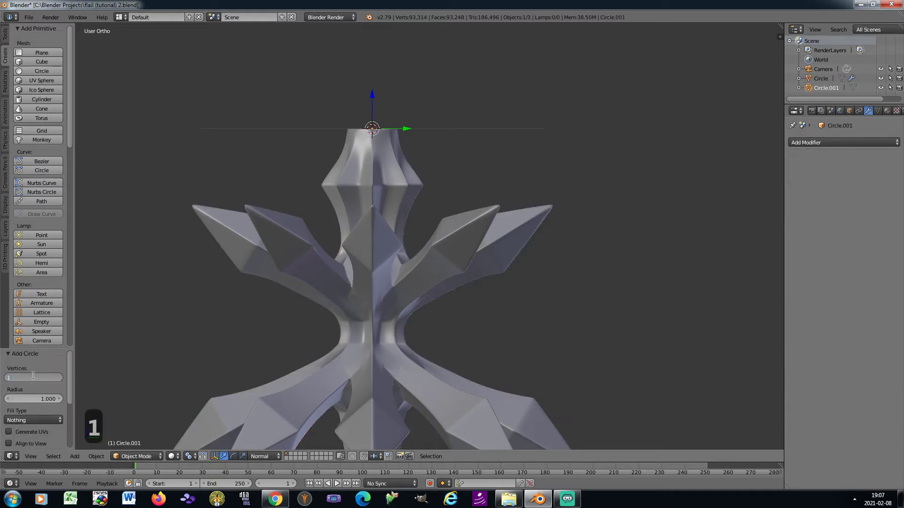
{"action": "key", "text": "Return"}
Move the new circle up along Z by about 0.98, above the column's top
{"action": "scroll", "coordinate": [321, 174], "scroll_direction": "down", "scroll_amount": 2}
{"action": "key", "text": "g"}
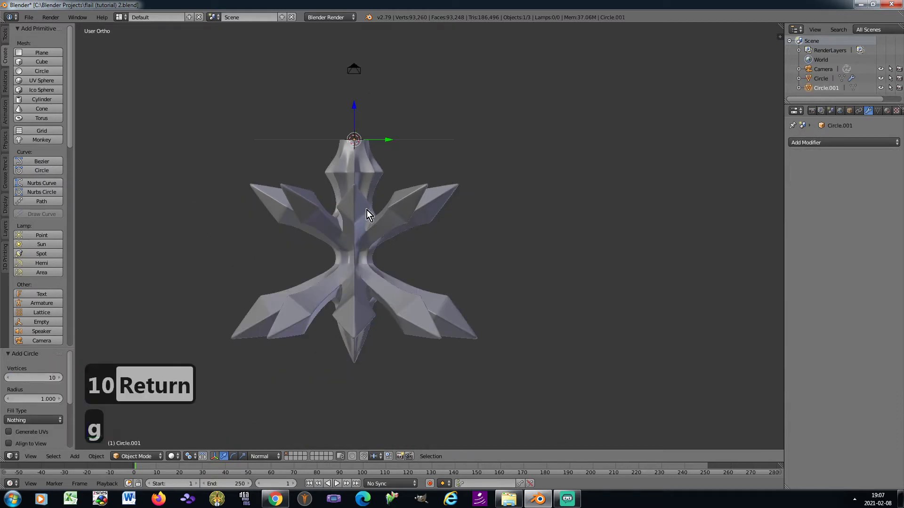
{"action": "key", "text": "z"}
{"action": "left_click", "coordinate": [364, 198]}
From a top view, enter Edit Mode on the circle, set the transform orientation to Global and choose the pivot point
{"action": "key", "text": "KP_8"}
{"action": "key", "text": "KP_8"}
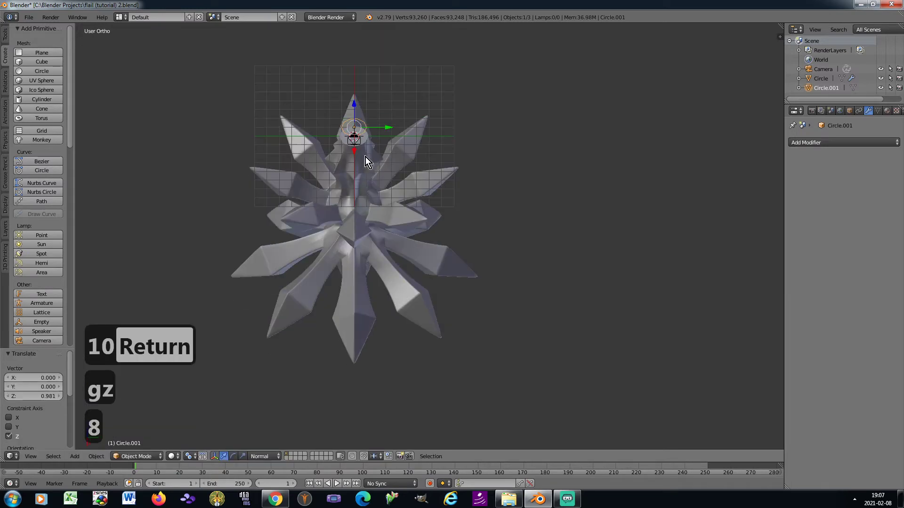
{"action": "middle_click_drag", "start_coordinate": [344, 117], "coordinate": [369, 216], "text": "shift"}
{"action": "scroll", "coordinate": [369, 216], "scroll_direction": "up", "scroll_amount": 8}
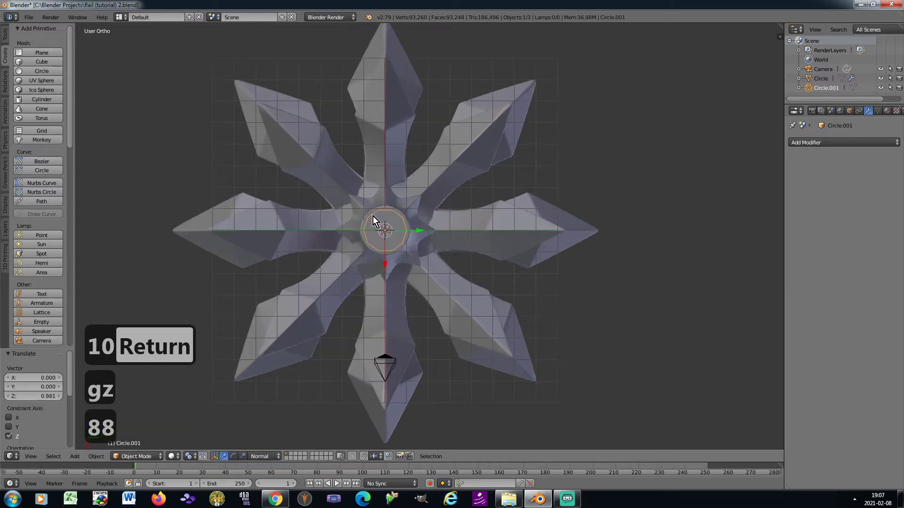
{"action": "scroll", "coordinate": [388, 227], "scroll_direction": "up", "scroll_amount": 1}
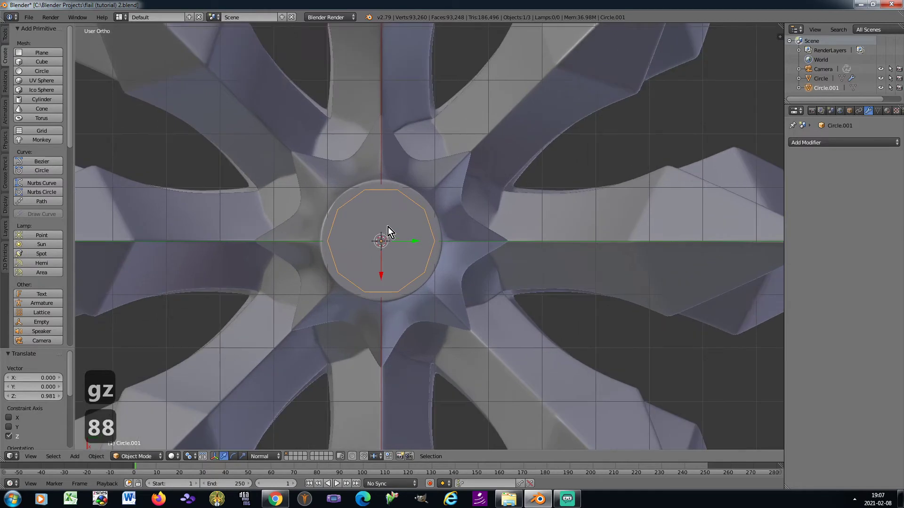
{"action": "key", "text": "Tab"}
{"action": "left_click", "coordinate": [255, 455]}
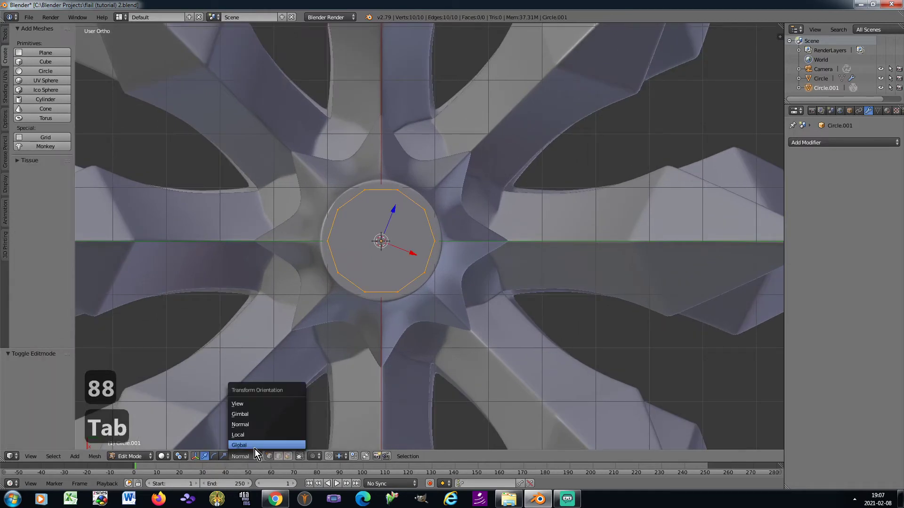
{"action": "left_click", "coordinate": [254, 446]}
{"action": "left_click", "coordinate": [183, 456]}
{"action": "left_click", "coordinate": [197, 414]}
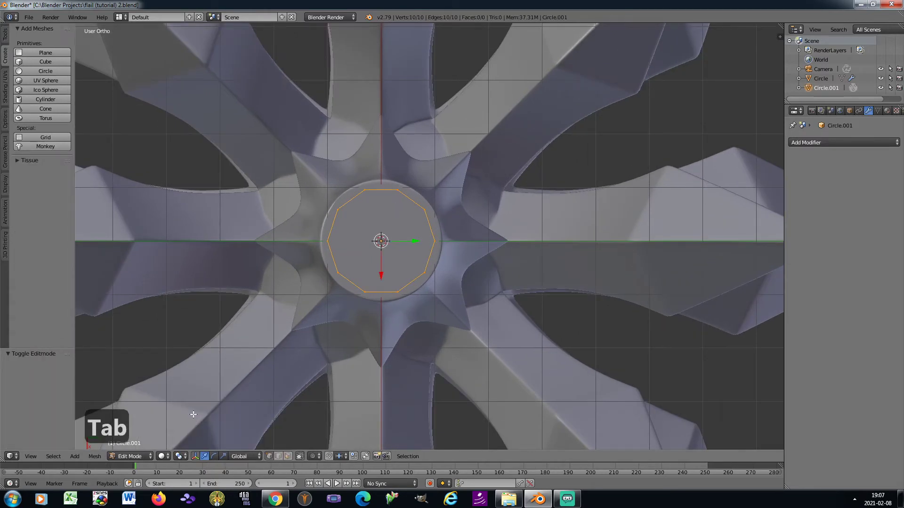
Select only the five vertices on the circle's +Y half and move them about 0.93 along Y to elongate it
{"action": "key", "text": "a"}
{"action": "key", "text": "b"}
{"action": "left_click_drag", "start_coordinate": [387, 180], "coordinate": [460, 324]}
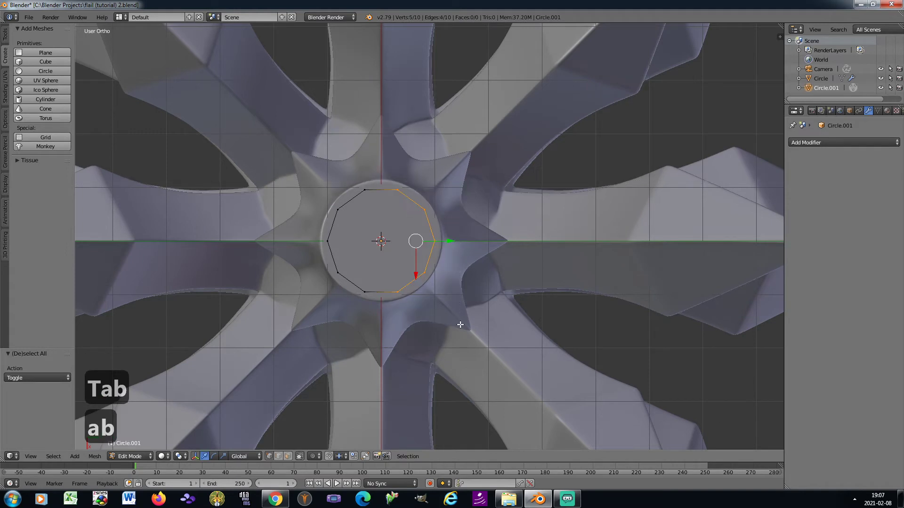
{"action": "key", "text": "g"}
{"action": "key", "text": "y"}
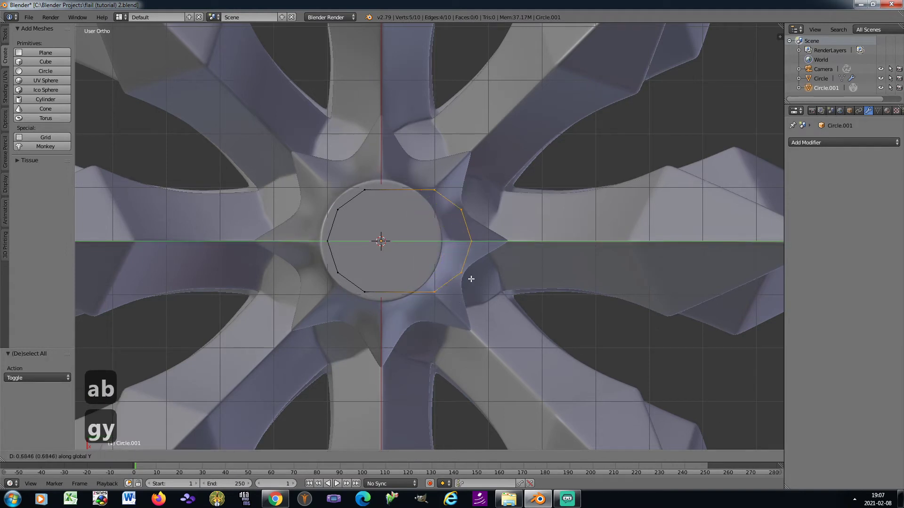
{"action": "left_click", "coordinate": [483, 280]}
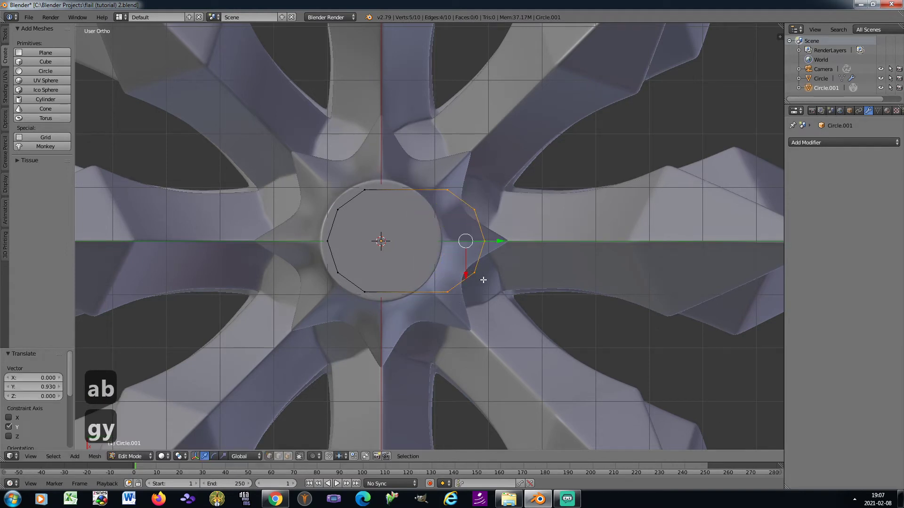
Leave Edit Mode, set the elongated circle's origin to its geometry and snap the circle to the 3D cursor at the column's centre
{"action": "key", "text": "Tab"}
{"action": "left_click", "coordinate": [96, 456]}
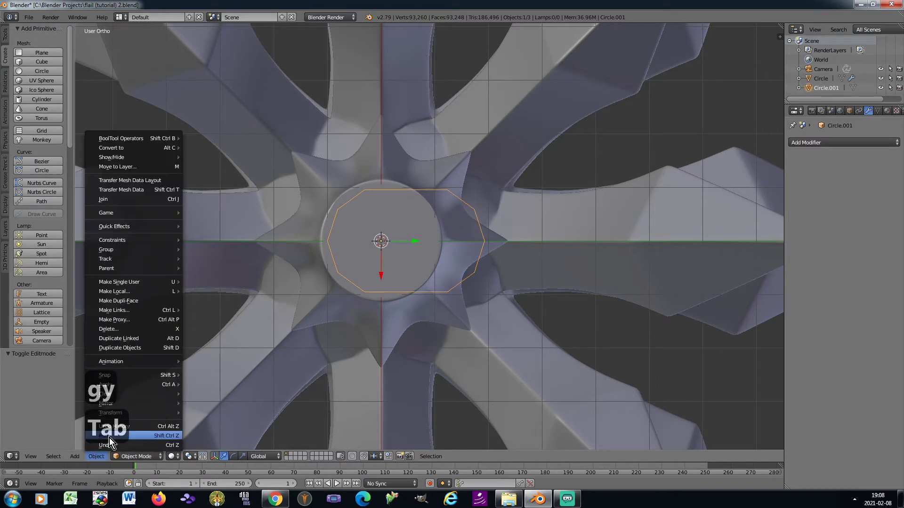
{"action": "mouse_move", "coordinate": [125, 413]}
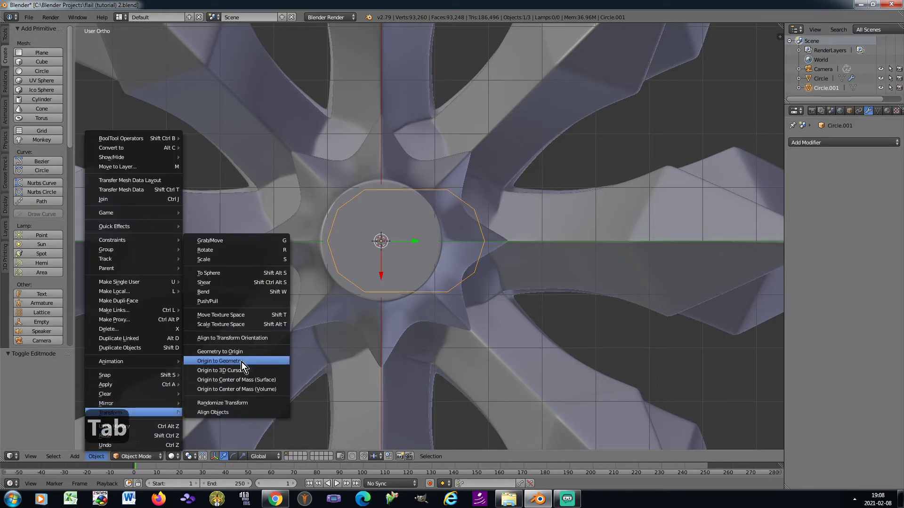
{"action": "left_click", "coordinate": [241, 361]}
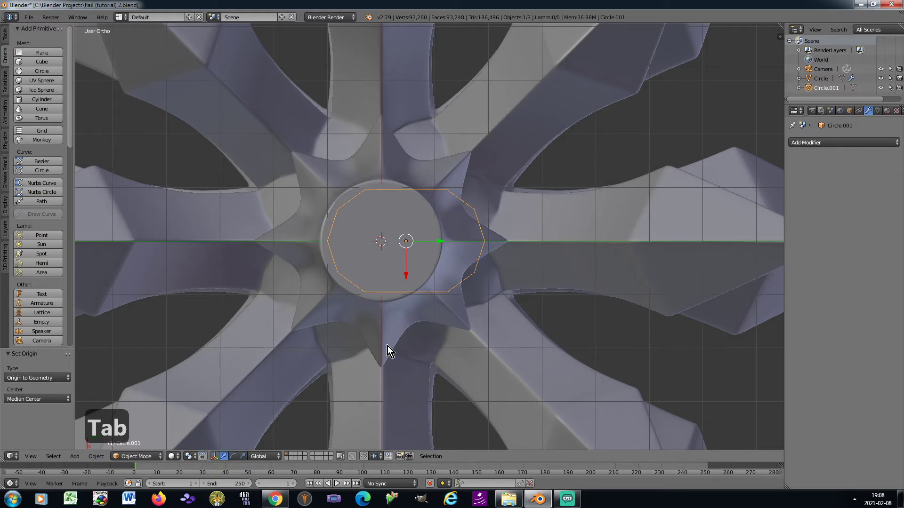
{"action": "key", "text": "shift+s"}
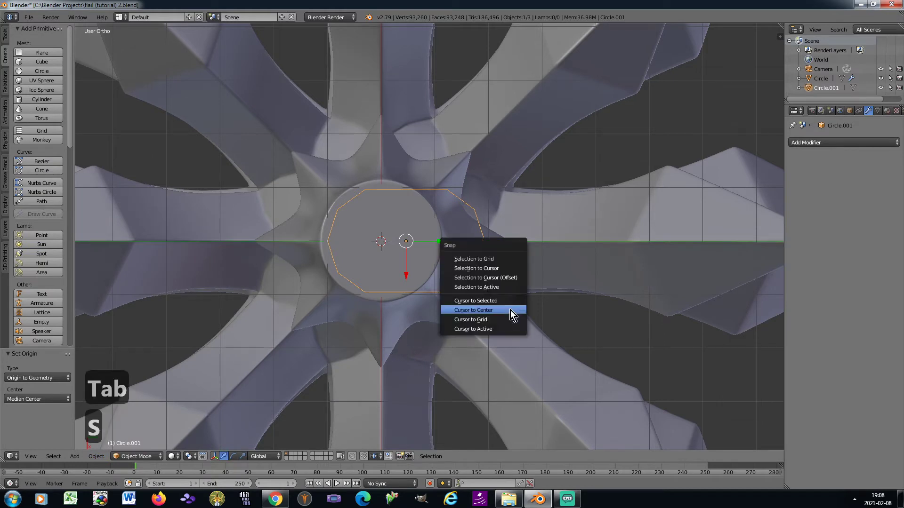
{"action": "left_click", "coordinate": [495, 273]}
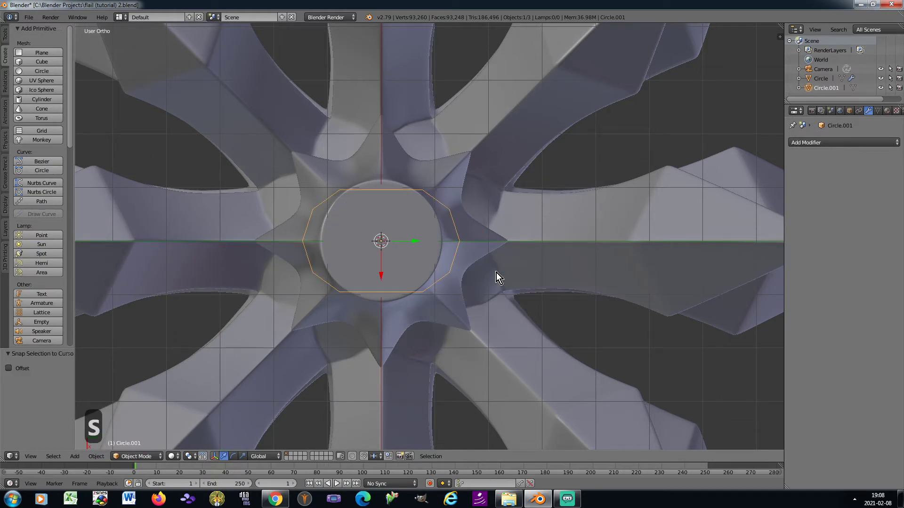
Add a Subdivision Surface modifier to the elongated circle and subdivide its two long straight edges twice in Edit Mode
{"action": "left_click", "coordinate": [808, 143]}
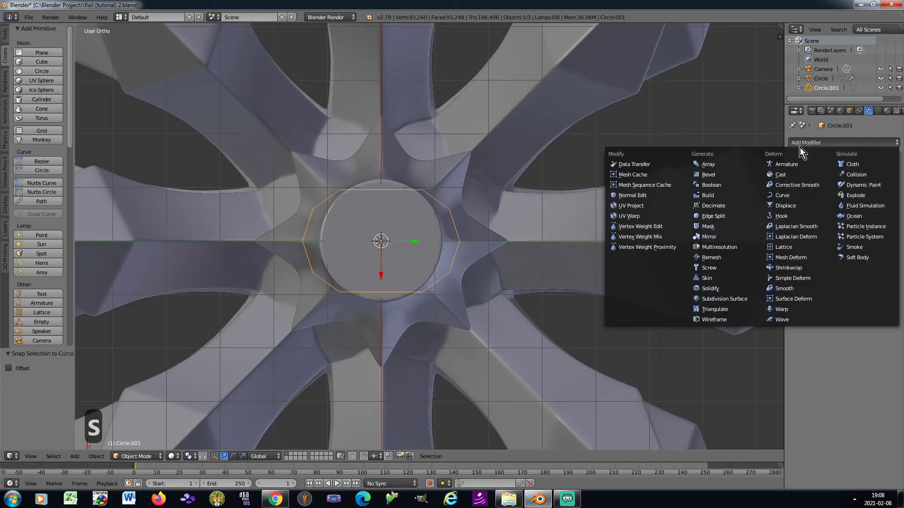
{"action": "left_click", "coordinate": [739, 298]}
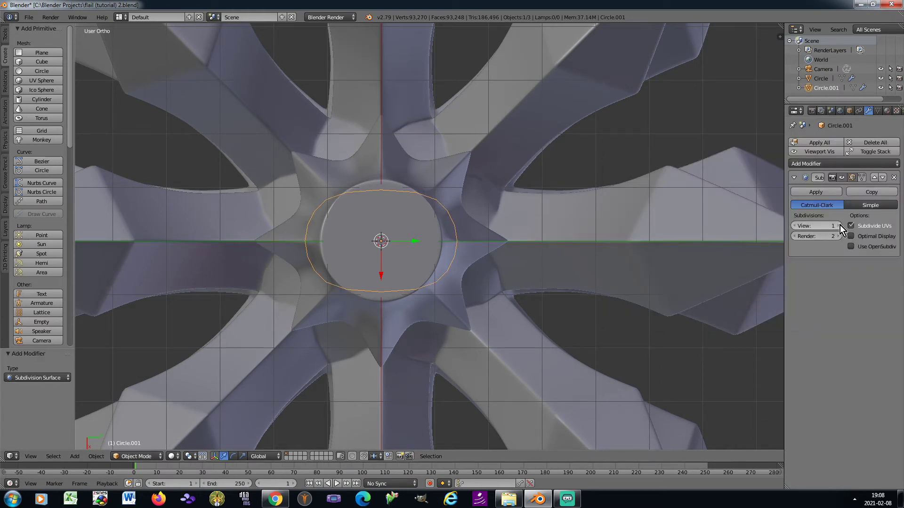
{"action": "key", "text": "Tab"}
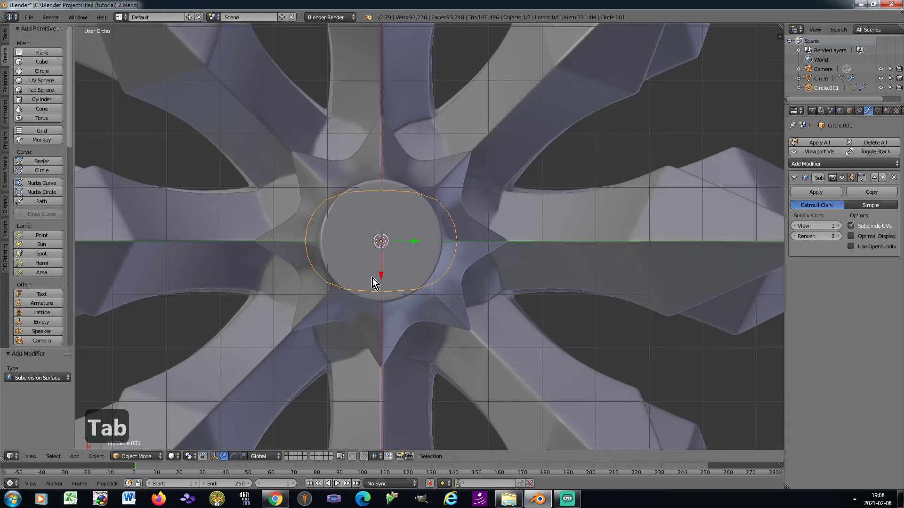
{"action": "right_click", "coordinate": [340, 191]}
{"action": "right_click", "coordinate": [414, 198], "text": "shift"}
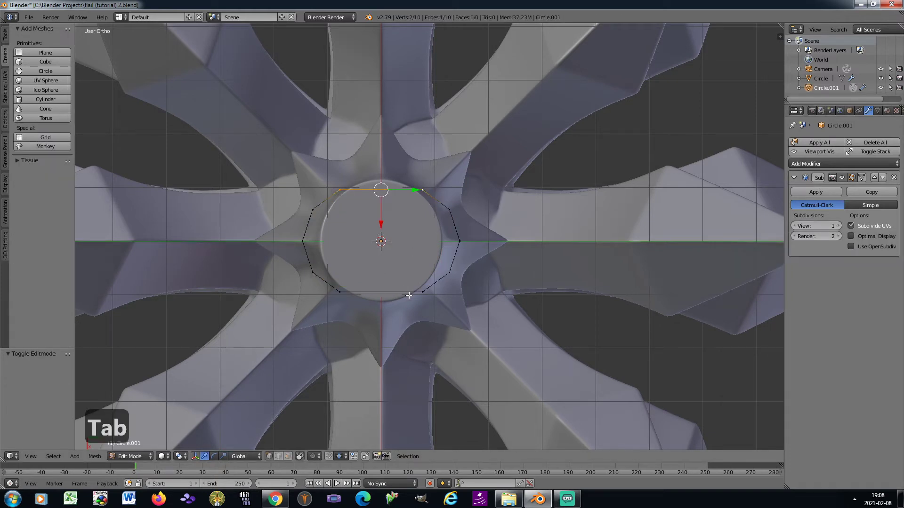
{"action": "right_click", "coordinate": [419, 293], "text": "shift"}
{"action": "right_click", "coordinate": [347, 297], "text": "shift"}
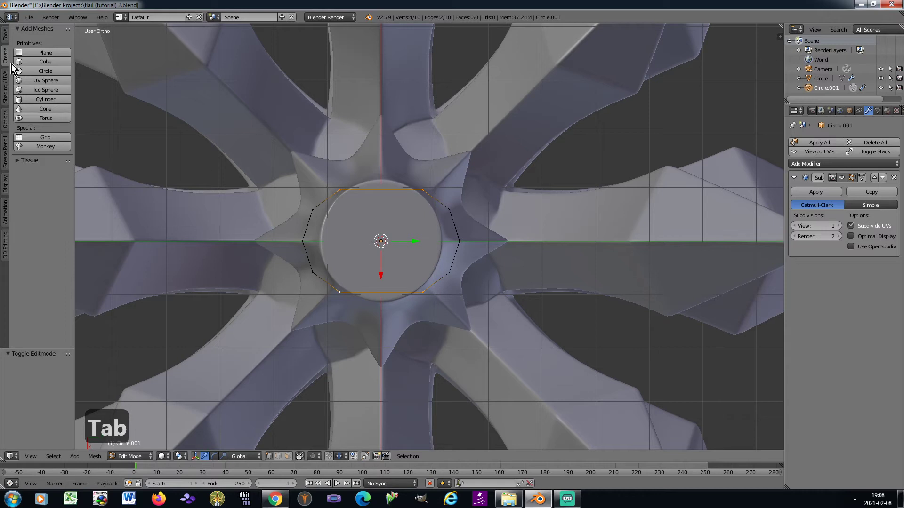
{"action": "left_click", "coordinate": [5, 35]}
{"action": "left_click", "coordinate": [33, 215]}
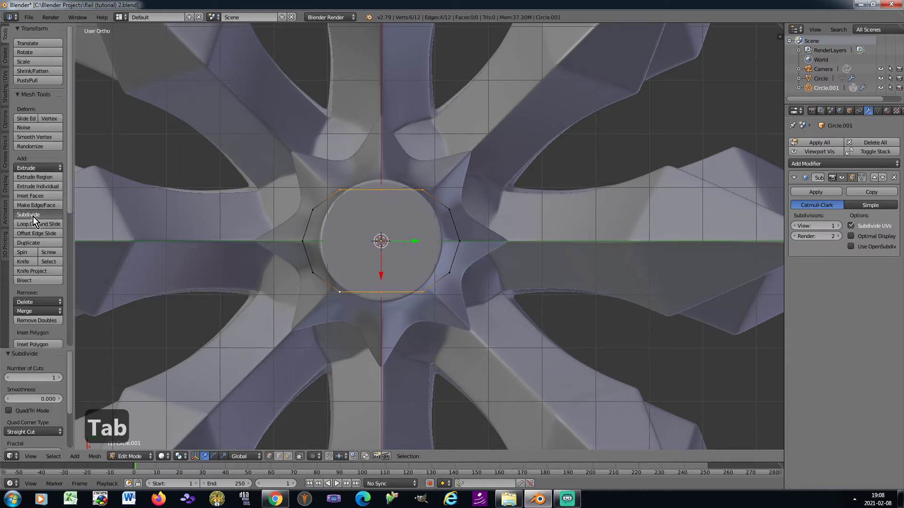
{"action": "key", "text": "Tab"}
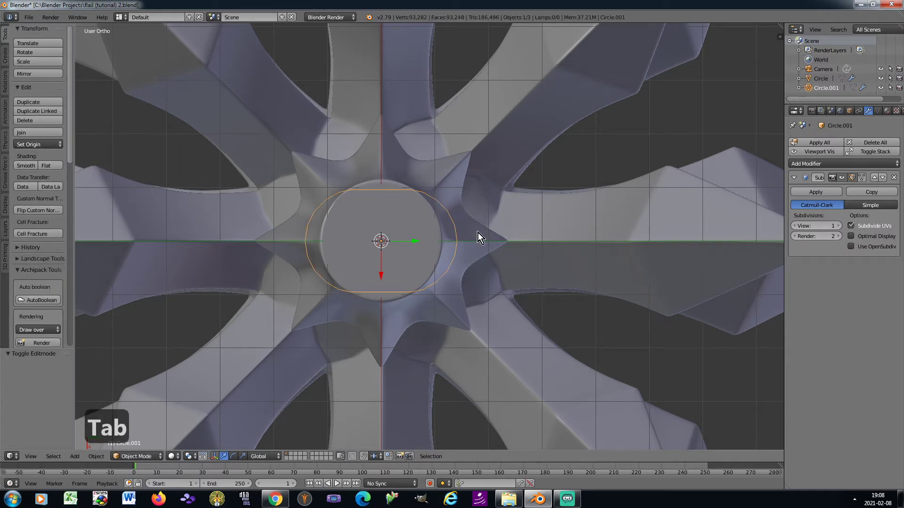
Add a Skin modifier to the elongated circle and enable its Smooth Shading option
{"action": "scroll", "coordinate": [473, 220], "scroll_direction": "down", "scroll_amount": 1}
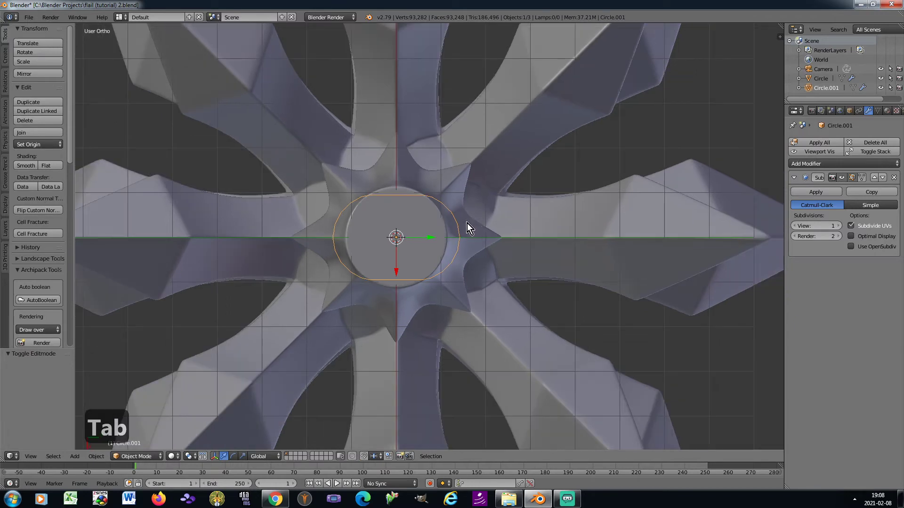
{"action": "scroll", "coordinate": [418, 225], "scroll_direction": "up", "scroll_amount": 1}
{"action": "left_click", "coordinate": [798, 165]}
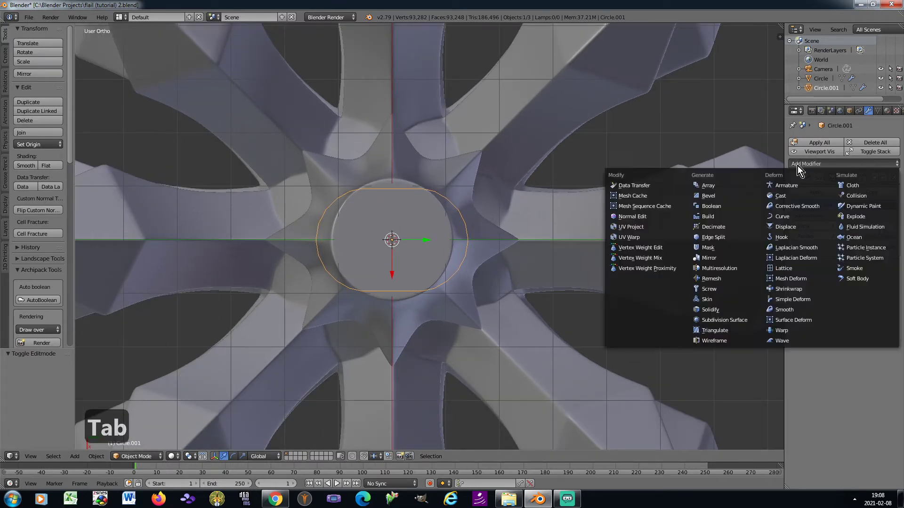
{"action": "left_click", "coordinate": [728, 300]}
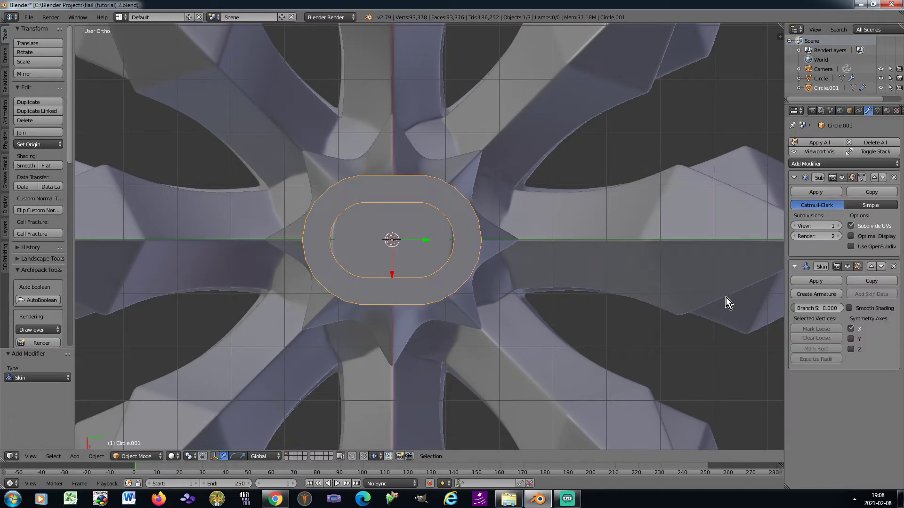
{"action": "left_click", "coordinate": [850, 311]}
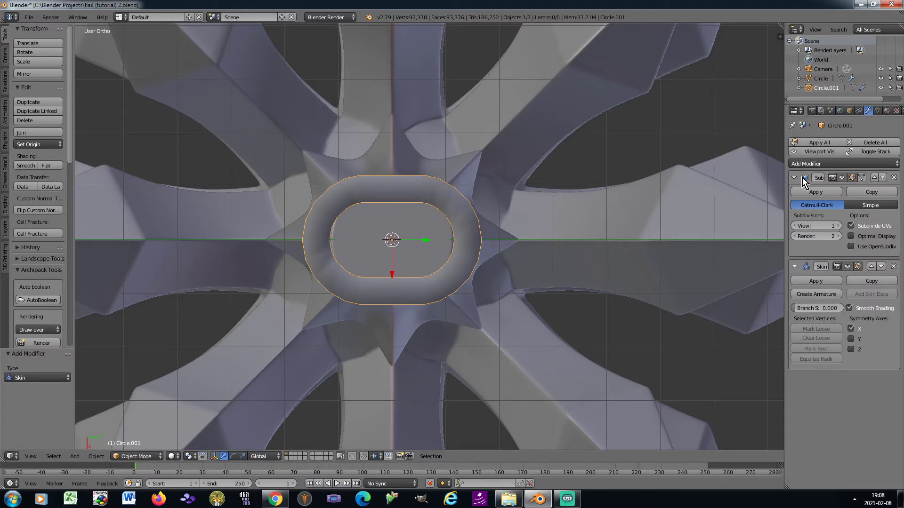
Add a second Subdivision Surface modifier after the Skin with 2 view subdivisions, and apply the ring's rotation and scale
{"action": "left_click", "coordinate": [812, 165]}
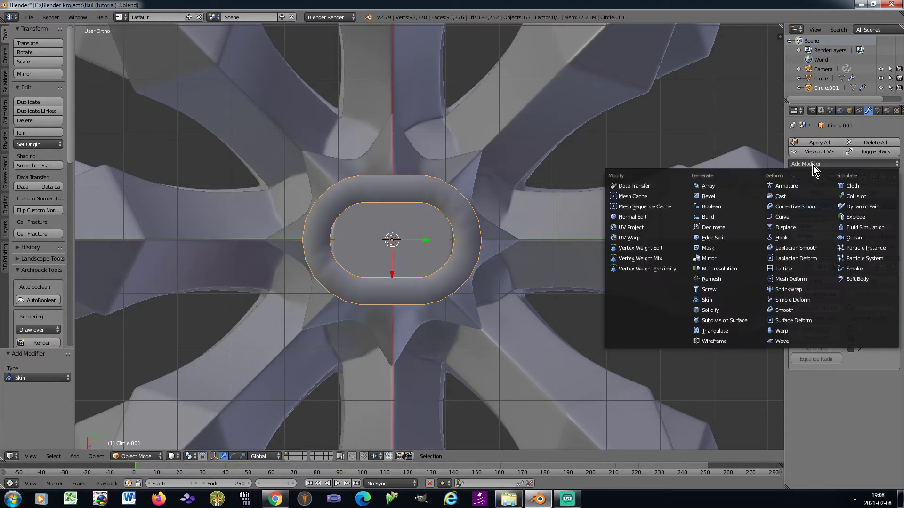
{"action": "left_click", "coordinate": [730, 318]}
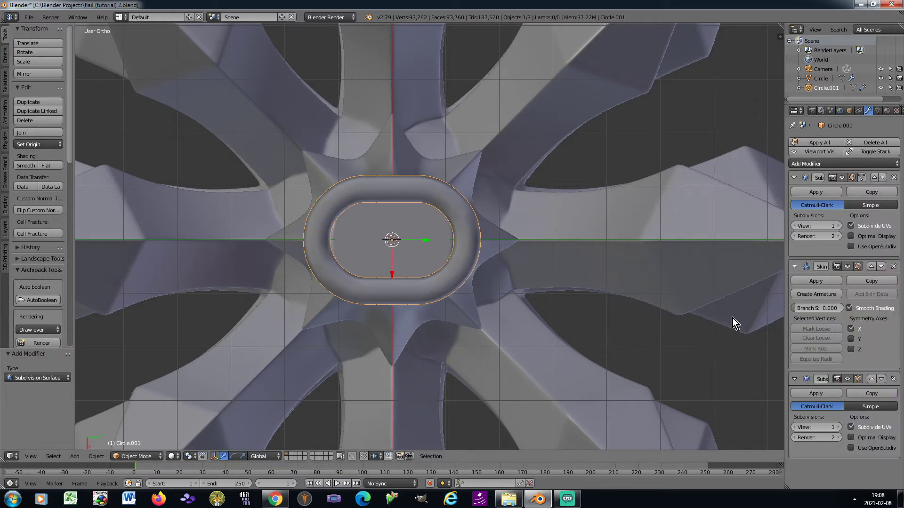
{"action": "left_click", "coordinate": [838, 428]}
{"action": "key", "text": "ctrl+a"}
{"action": "left_click", "coordinate": [664, 247]}
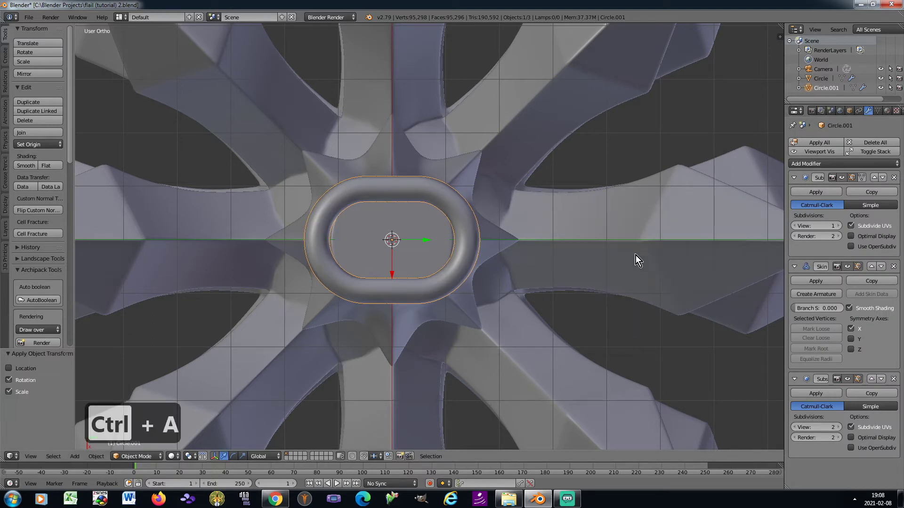
Scale the ring down to about 0.57 so it fits within the column's top, and apply its rotation and scale
{"action": "key", "text": "KP_2"}
{"action": "key", "text": "KP_2"}
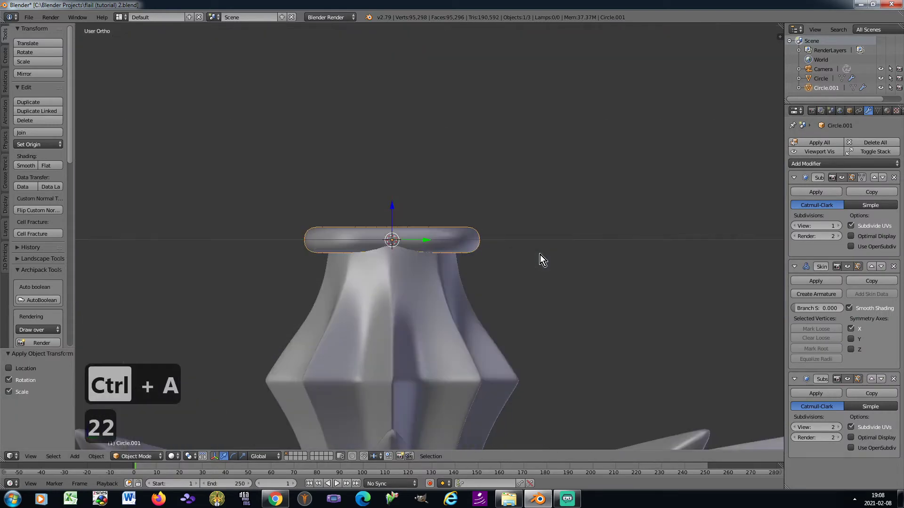
{"action": "key", "text": "KP_8"}
{"action": "key", "text": "KP_8"}
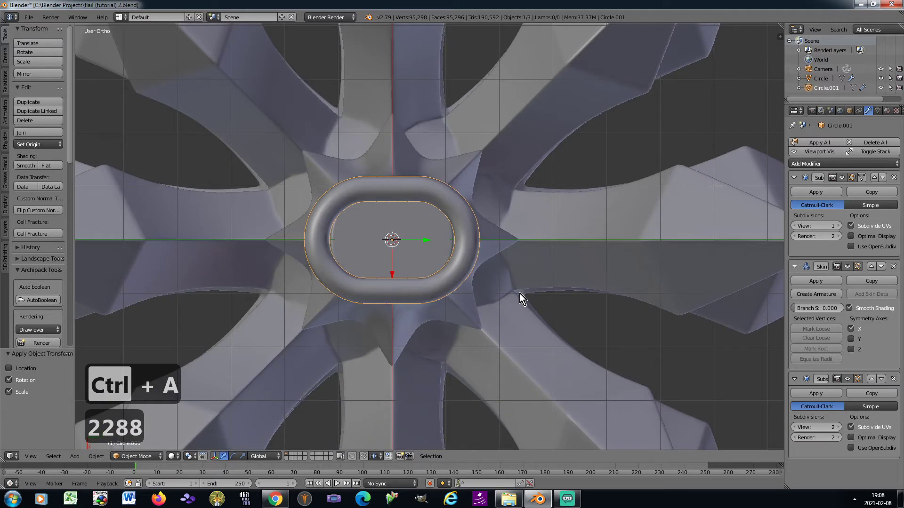
{"action": "key", "text": "s"}
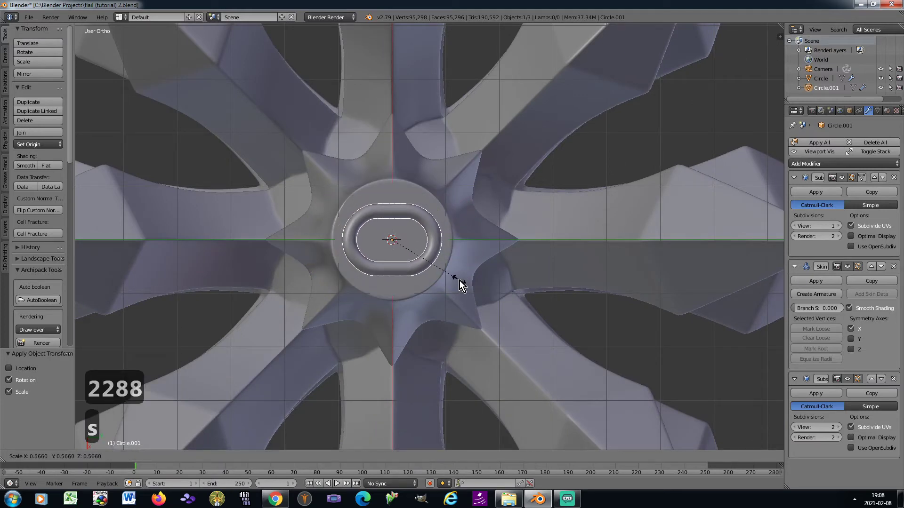
{"action": "left_click", "coordinate": [459, 281]}
{"action": "key", "text": "ctrl+a"}
{"action": "left_click", "coordinate": [516, 236]}
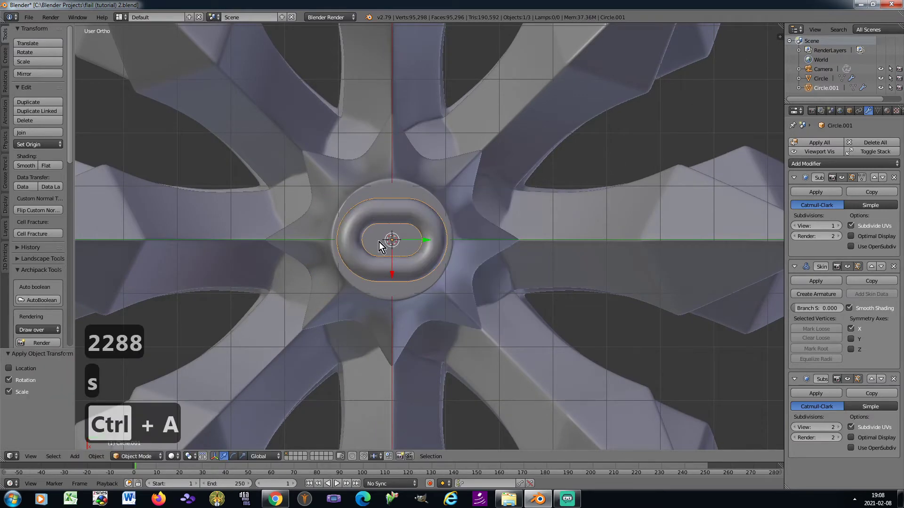
In Edit Mode, select all the ring's vertices and resize their skin radius by about 0.673, returning to Object Mode
{"action": "scroll", "coordinate": [380, 242], "scroll_direction": "up", "scroll_amount": 2}
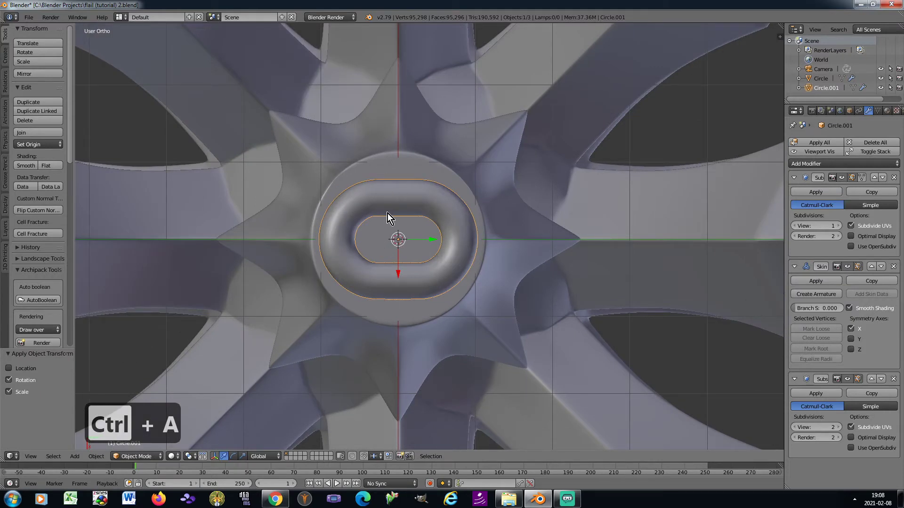
{"action": "scroll", "coordinate": [388, 213], "scroll_direction": "up", "scroll_amount": 1}
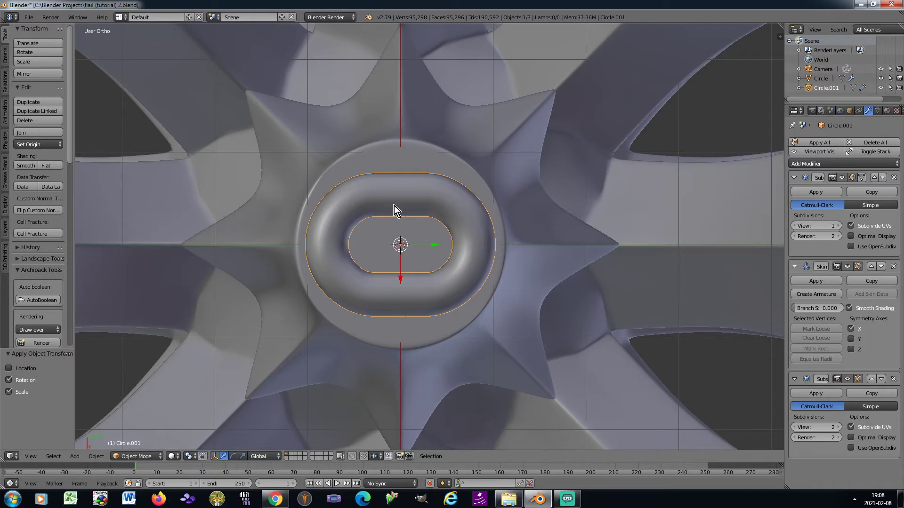
{"action": "key", "text": "Tab"}
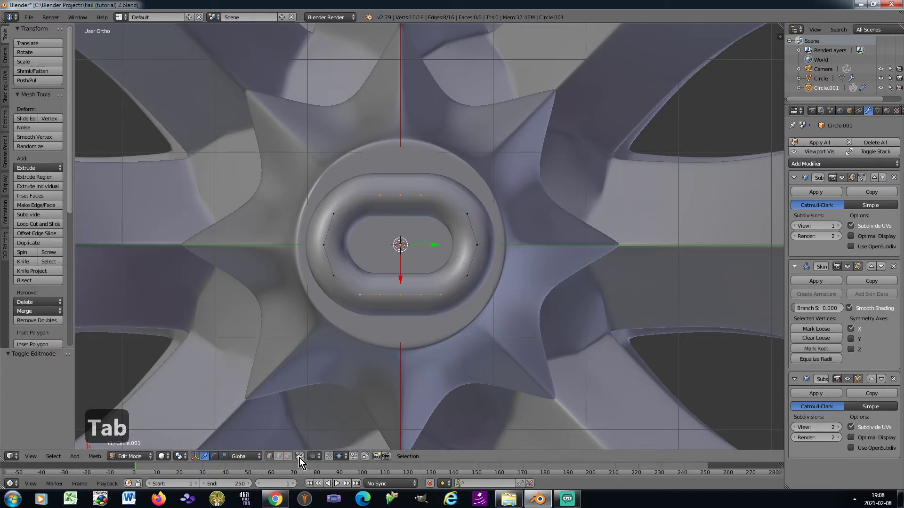
{"action": "key", "text": "a"}
{"action": "key", "text": "a"}
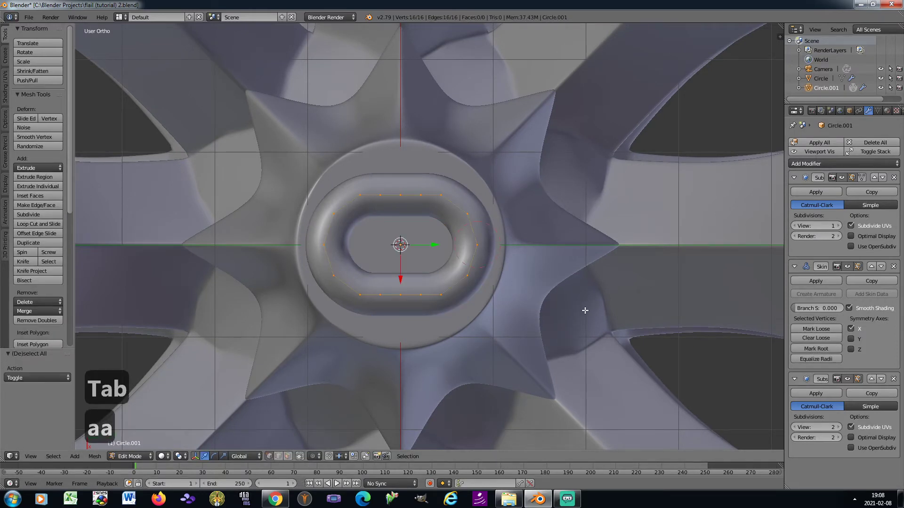
{"action": "key", "text": "ctrl+a"}
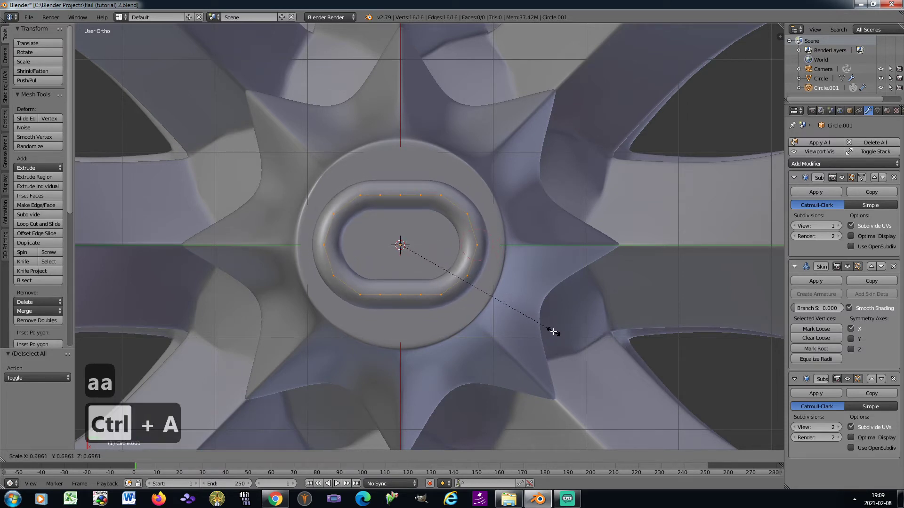
{"action": "left_click", "coordinate": [549, 331]}
{"action": "key", "text": "Tab"}
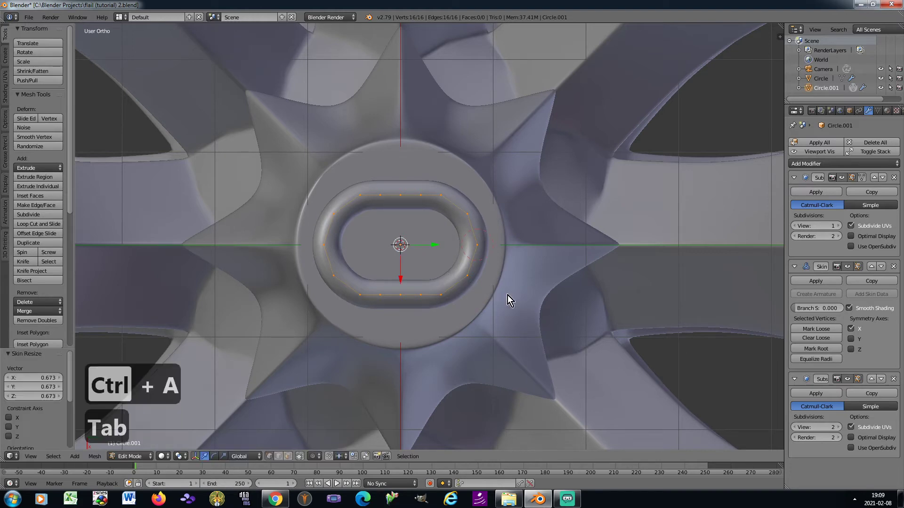
From a side view of the column along the X axis, rotate the ring 90° so it stands upright
{"action": "scroll", "coordinate": [501, 284], "scroll_direction": "down", "scroll_amount": 5}
{"action": "key", "text": "KP_2"}
{"action": "key", "text": "KP_2"}
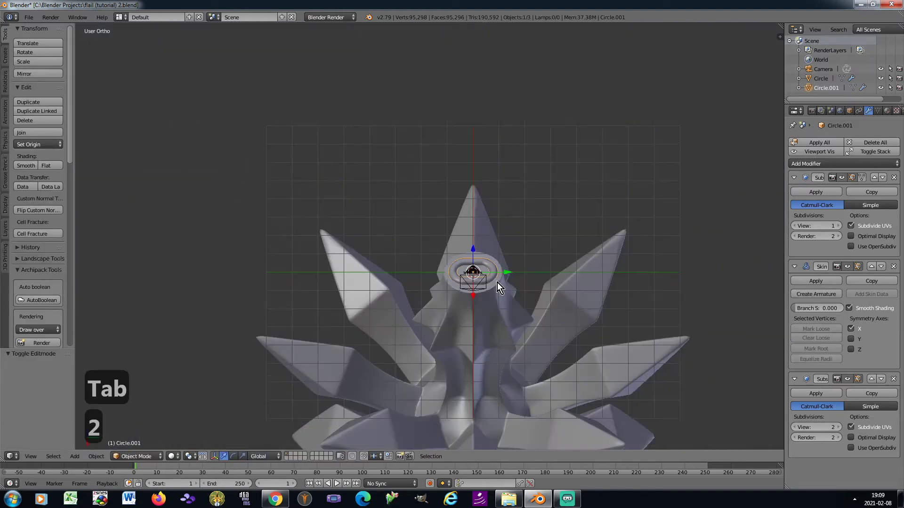
{"action": "scroll", "coordinate": [499, 281], "scroll_direction": "up", "scroll_amount": 3}
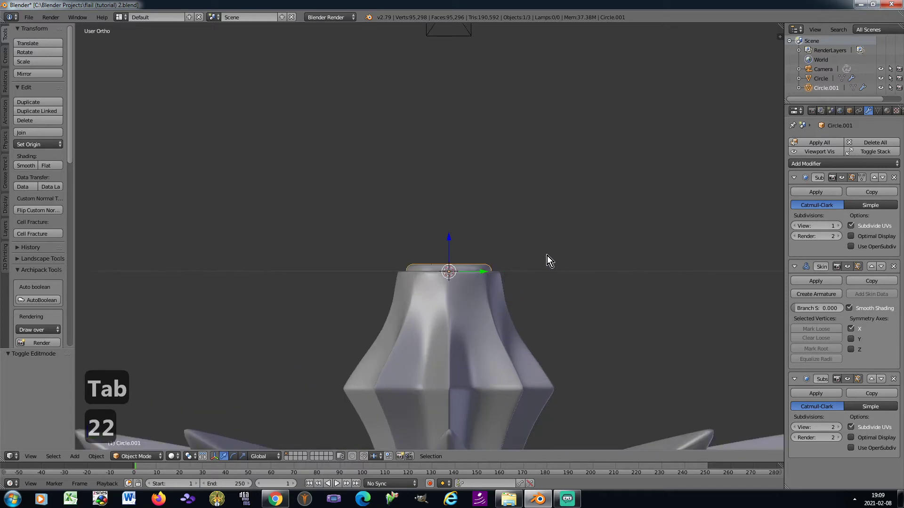
{"action": "key", "text": "r"}
{"action": "key", "text": "9"}
{"action": "key", "text": "0"}
{"action": "key", "text": "Return"}
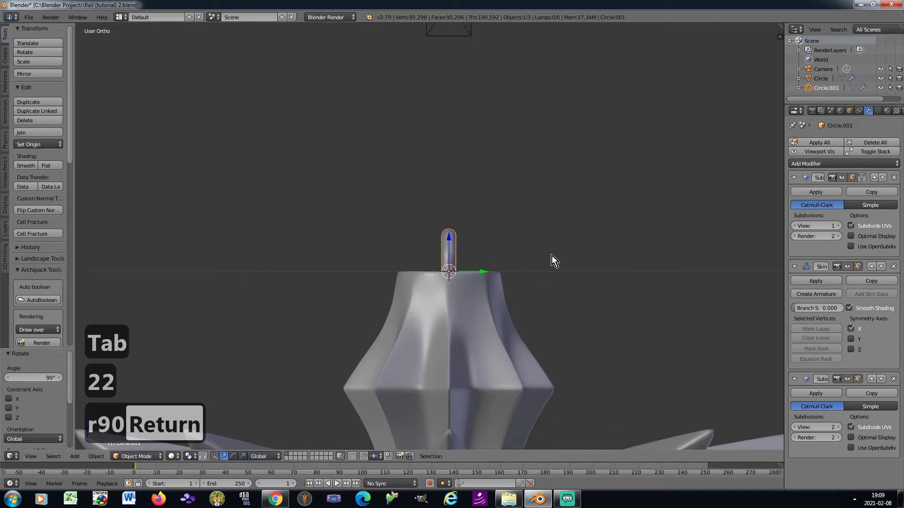
Rotate the upright ring 90° about the global Z axis
{"action": "key", "text": "r"}
{"action": "key", "text": "z"}
{"action": "key", "text": "9"}
{"action": "key", "text": "0"}
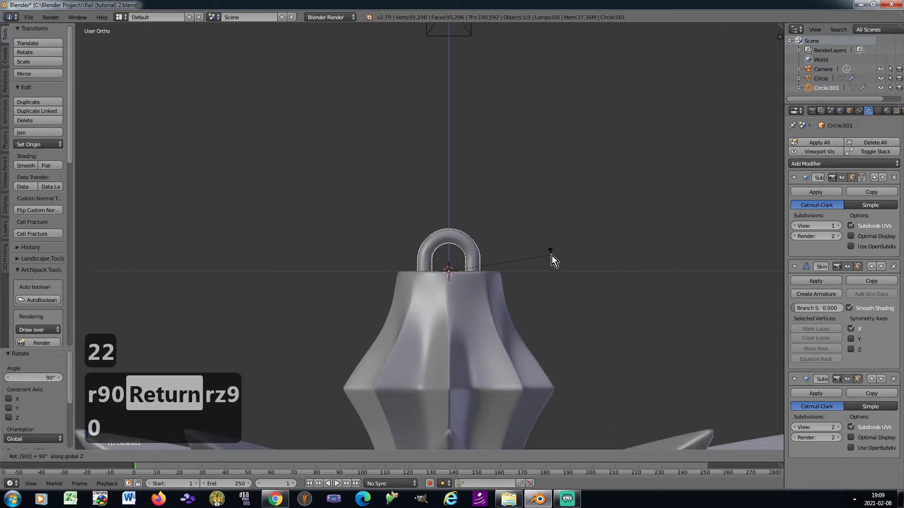
{"action": "key", "text": "Return"}
Move the ring up about 1.02 along Z so it stands just above the column's top
{"action": "key", "text": "g"}
{"action": "key", "text": "z"}
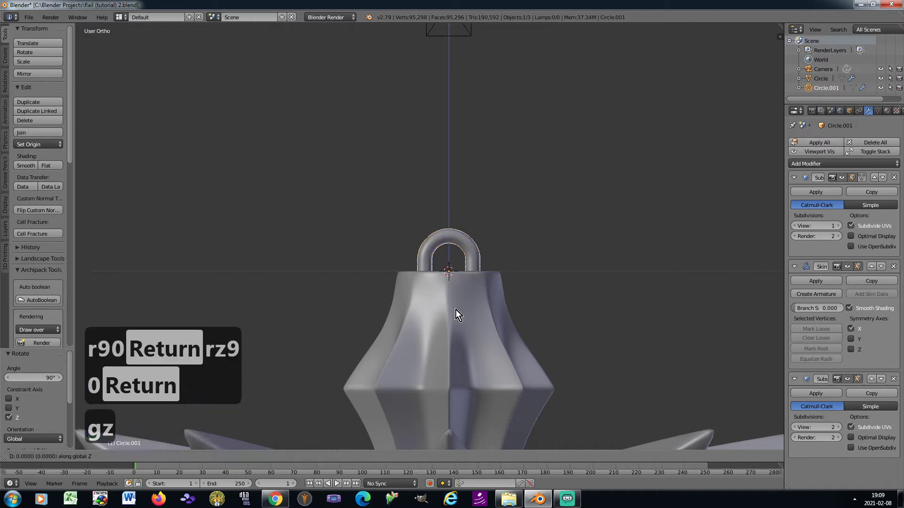
{"action": "left_click", "coordinate": [453, 265]}
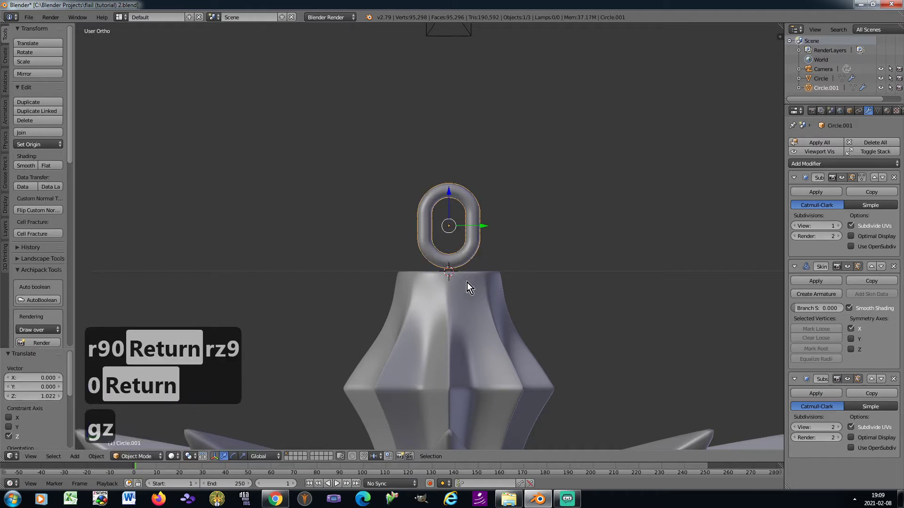
Examine how the link sits over the column's top face from above and from the side, including the column's mesh in Edit Mode
{"action": "key", "text": "KP_8"}
{"action": "key", "text": "KP_8"}
{"action": "key", "text": "KP_8"}
{"action": "key", "text": "KP_2"}
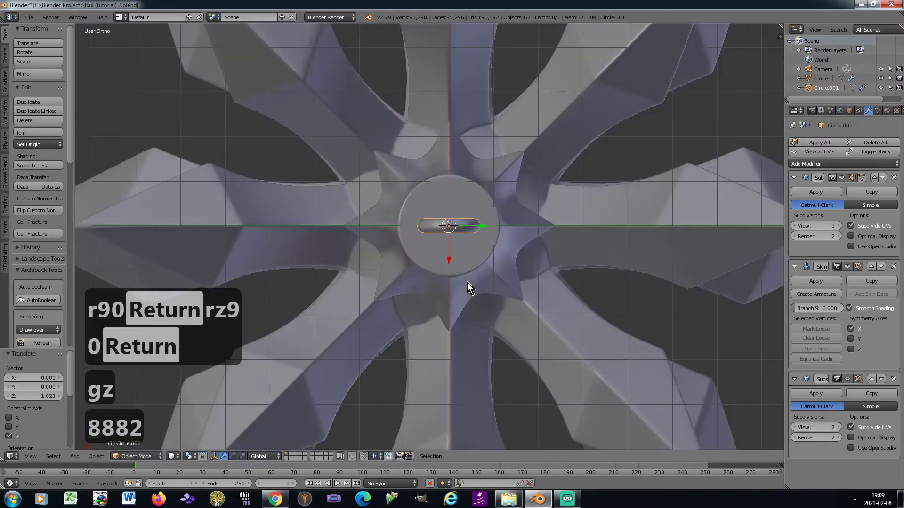
{"action": "key", "text": "Tab"}
{"action": "key", "text": "Tab"}
{"action": "right_click", "coordinate": [462, 253]}
{"action": "key", "text": "Tab"}
{"action": "scroll", "coordinate": [461, 229], "scroll_direction": "up", "scroll_amount": 5}
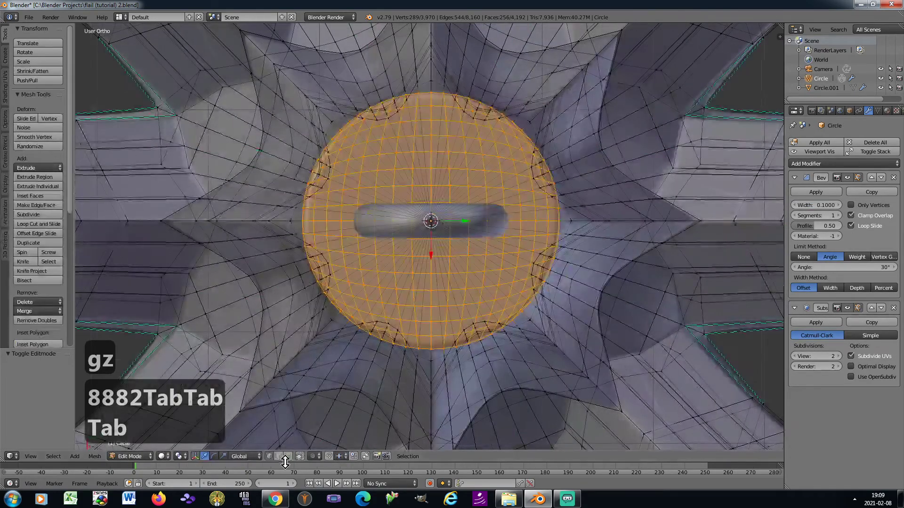
{"action": "left_click", "coordinate": [300, 458]}
{"action": "scroll", "coordinate": [413, 262], "scroll_direction": "up", "scroll_amount": 1}
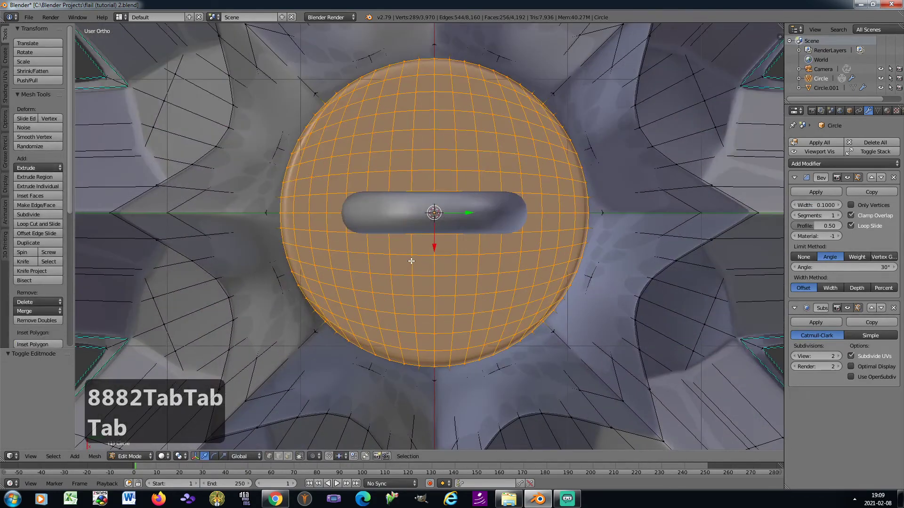
{"action": "key", "text": "KP_2"}
{"action": "key", "text": "KP_2"}
{"action": "key", "text": "Tab"}
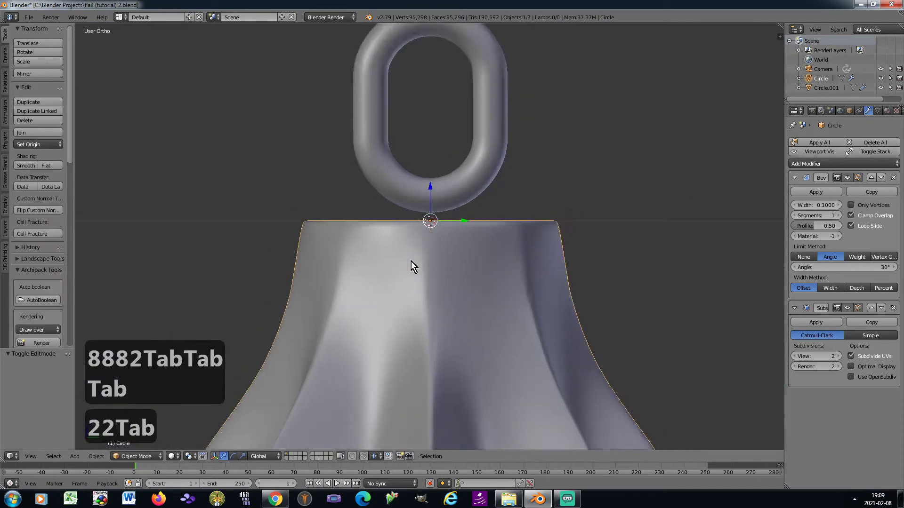
{"action": "scroll", "coordinate": [411, 260], "scroll_direction": "down", "scroll_amount": 4}
{"action": "middle_click_drag", "start_coordinate": [411, 260], "coordinate": [403, 189], "text": "shift"}
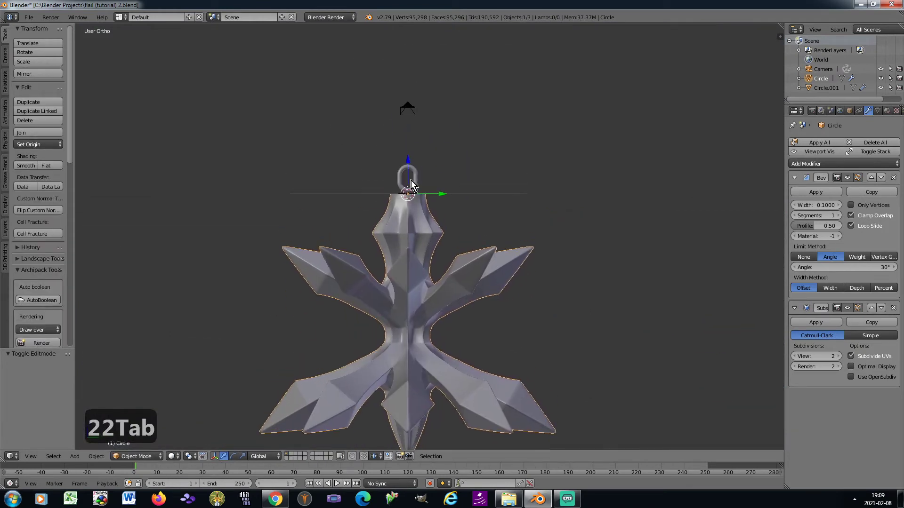
Scale the link up uniformly by about 1.055 and apply its object transform
{"action": "scroll", "coordinate": [414, 180], "scroll_direction": "up", "scroll_amount": 6}
{"action": "right_click", "coordinate": [419, 182]}
{"action": "key", "text": "s"}
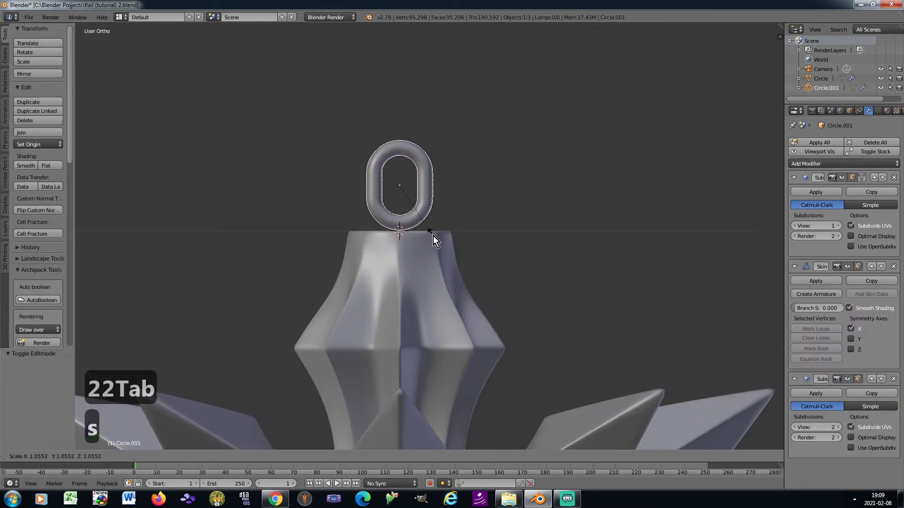
{"action": "left_click", "coordinate": [434, 236]}
{"action": "key", "text": "ctrl+a"}
{"action": "left_click", "coordinate": [503, 201]}
In Edit Mode, select all the link's vertices and resize their skin radius by about 1.14, returning to Object Mode
{"action": "key", "text": "Tab"}
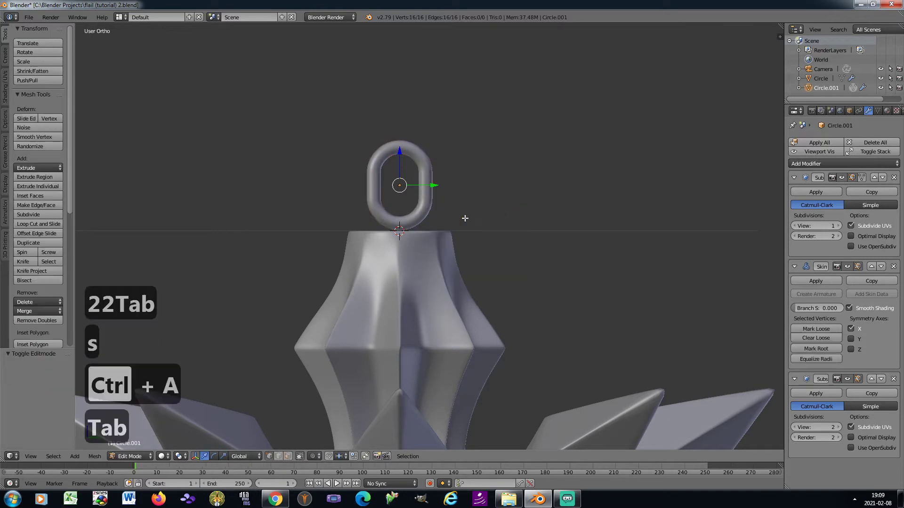
{"action": "key", "text": "a"}
{"action": "key", "text": "a"}
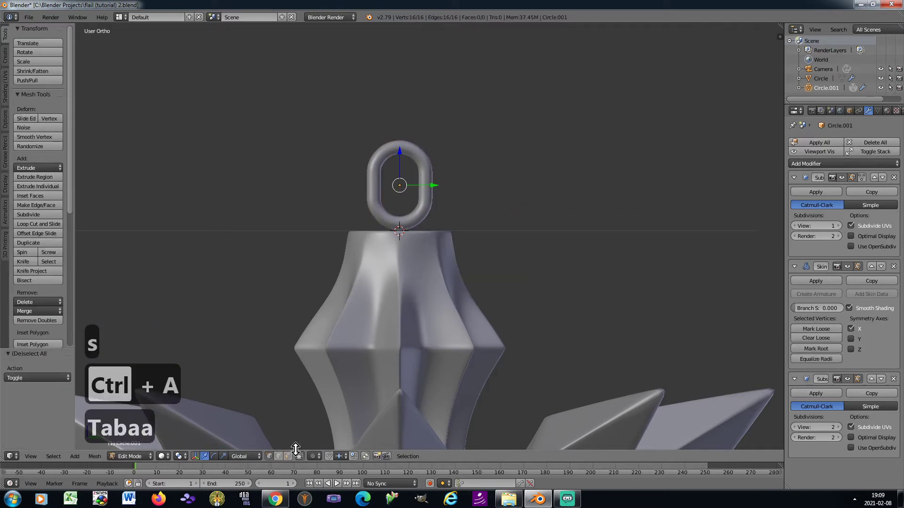
{"action": "key", "text": "ctrl+a"}
{"action": "key", "text": "s"}
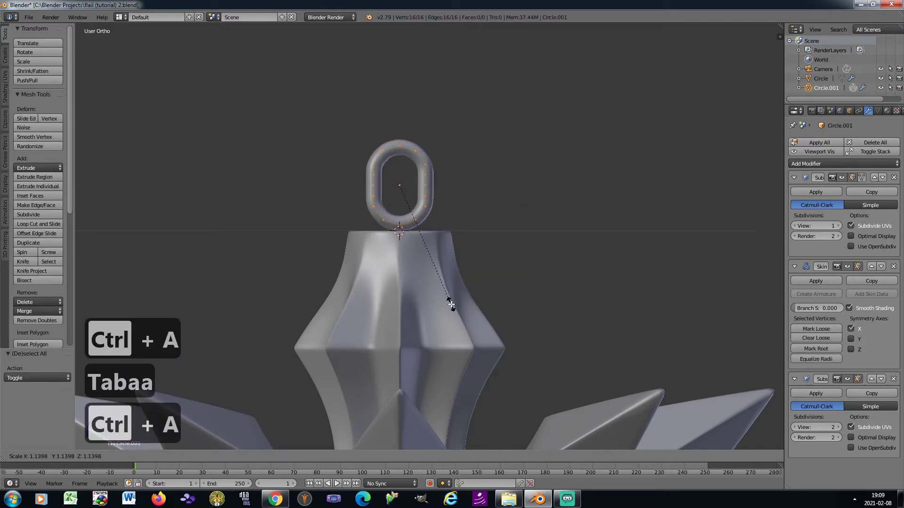
{"action": "left_click", "coordinate": [451, 304]}
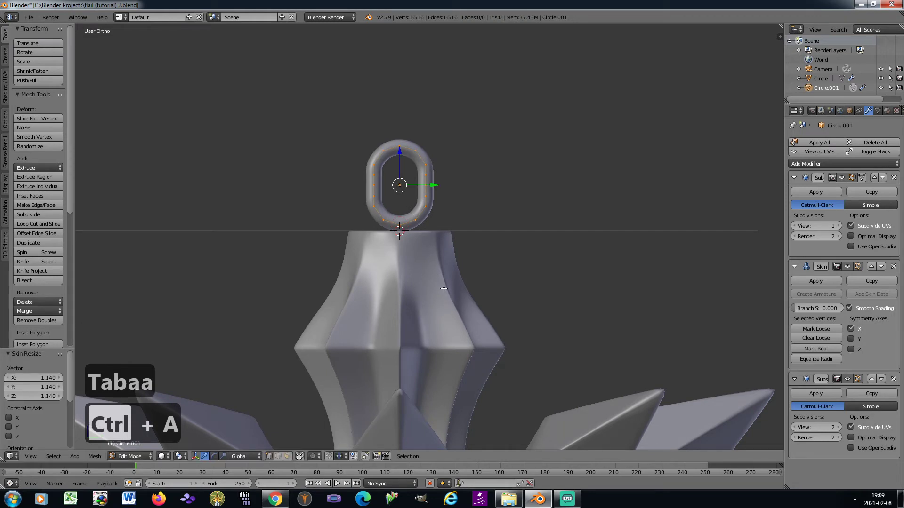
{"action": "key", "text": "Tab"}
Scale the link up uniformly by about 1.043 and apply its rotation and scale
{"action": "scroll", "coordinate": [445, 270], "scroll_direction": "down", "scroll_amount": 7}
{"action": "scroll", "coordinate": [442, 270], "scroll_direction": "up", "scroll_amount": 6}
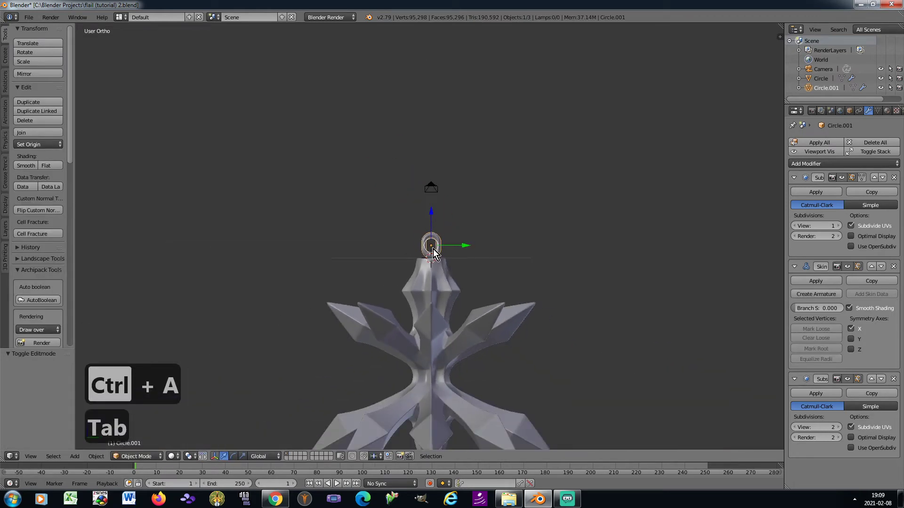
{"action": "key", "text": "s"}
{"action": "left_click", "coordinate": [444, 292]}
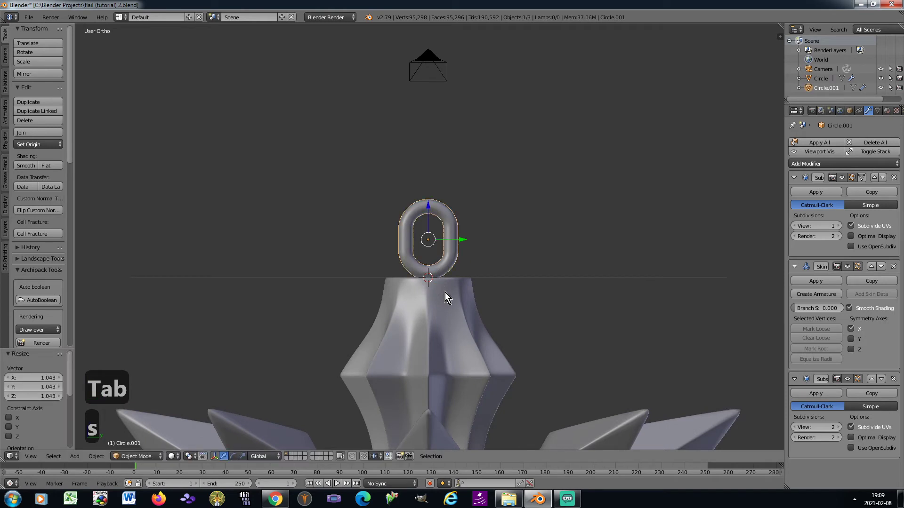
{"action": "key", "text": "ctrl+a"}
{"action": "left_click", "coordinate": [521, 233]}
Apply the link's first Subdivision Surface modifier and its Skin modifier, and check the resulting mesh in Edit Mode
{"action": "scroll", "coordinate": [471, 225], "scroll_direction": "down", "scroll_amount": 5}
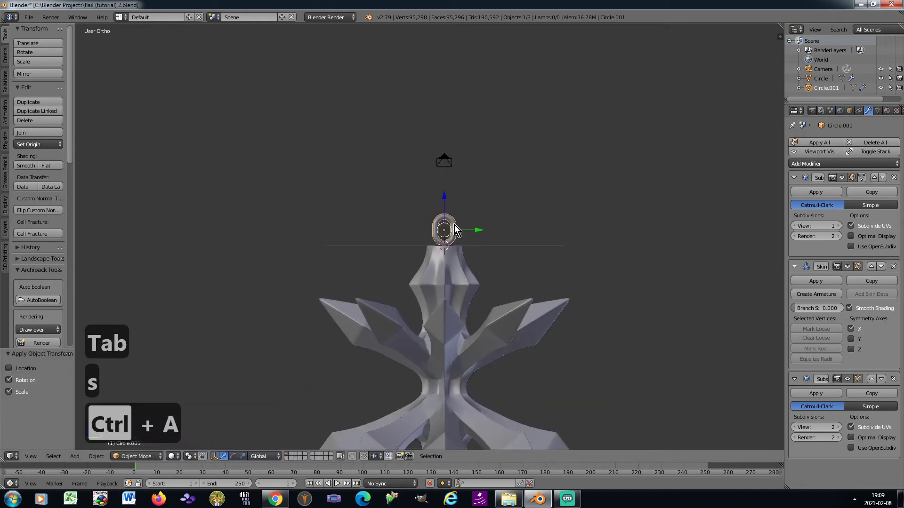
{"action": "scroll", "coordinate": [448, 236], "scroll_direction": "up", "scroll_amount": 6}
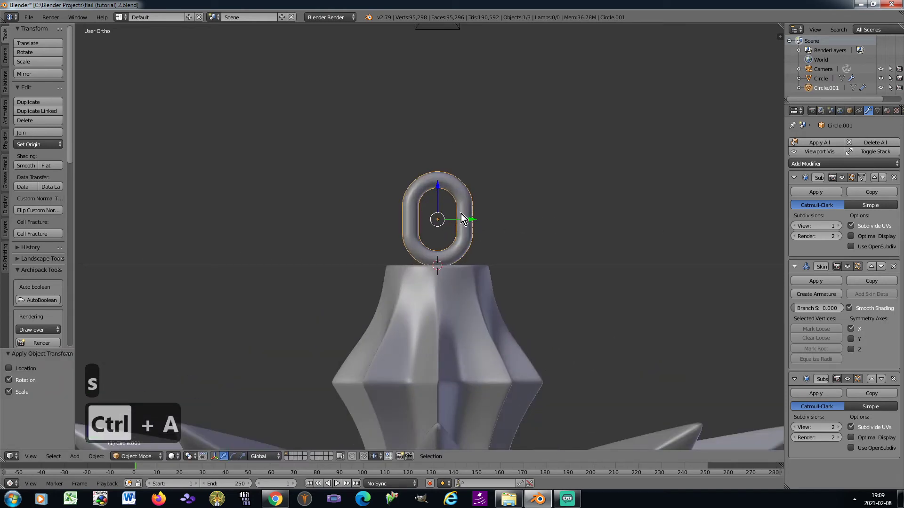
{"action": "scroll", "coordinate": [462, 214], "scroll_direction": "up", "scroll_amount": 1}
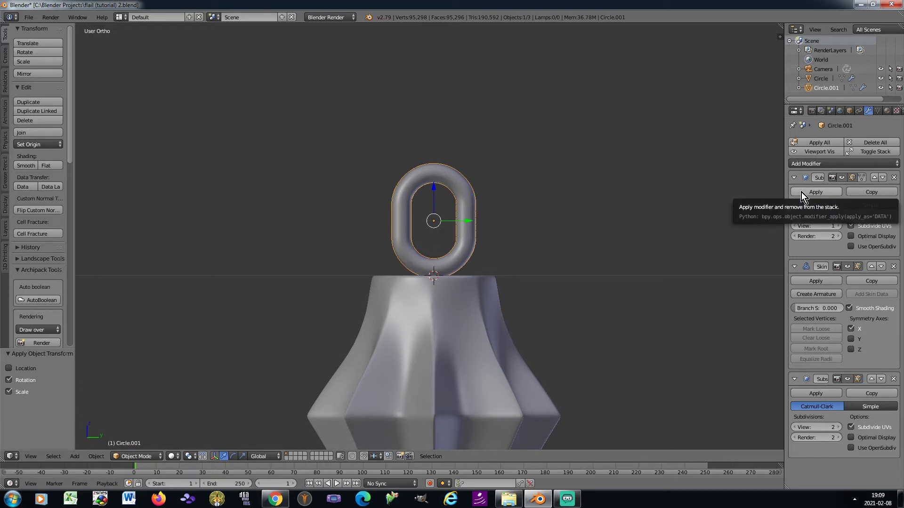
{"action": "left_click", "coordinate": [802, 192]}
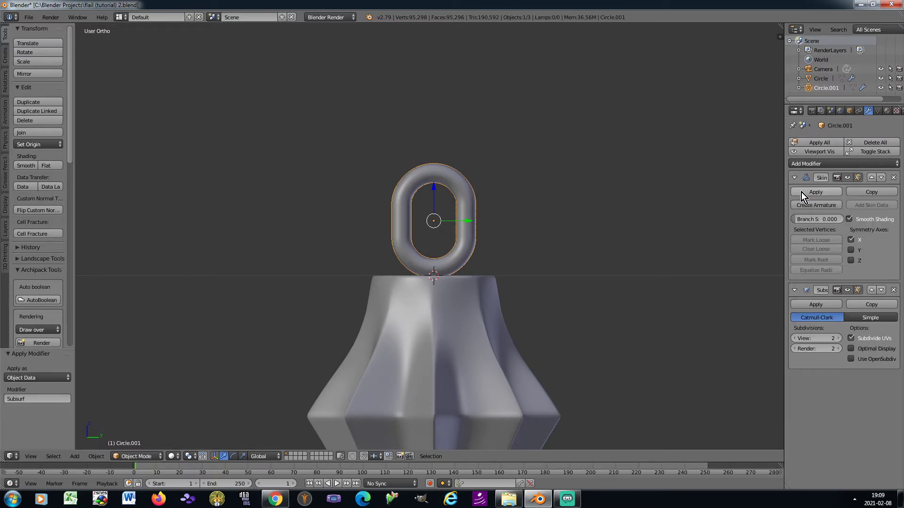
{"action": "left_click", "coordinate": [802, 192]}
{"action": "key", "text": "Tab"}
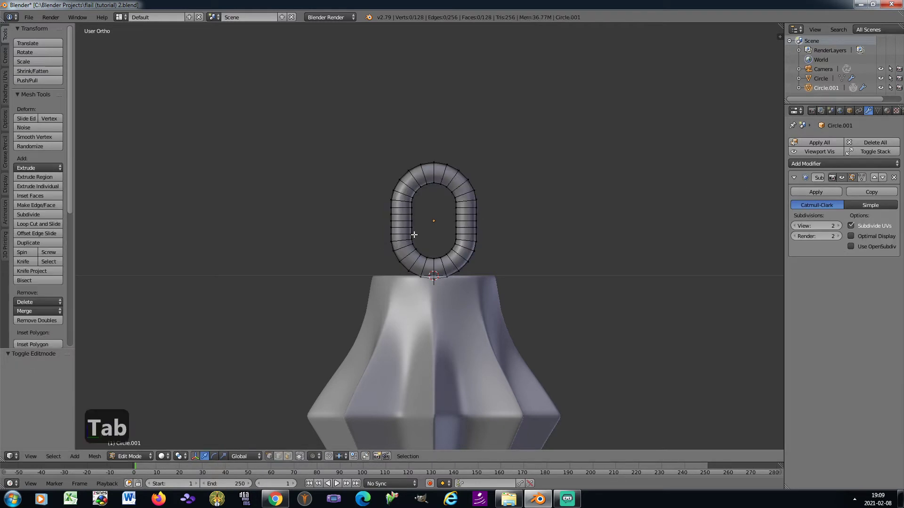
{"action": "key", "text": "Tab"}
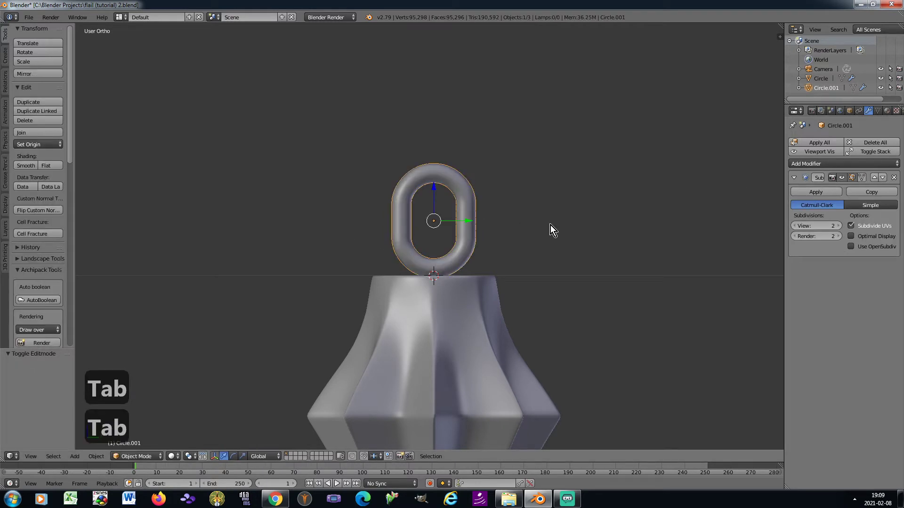
Set the link's remaining Subdivision Surface modifier to 1 view and 1 render subdivision, and apply it
{"action": "left_click", "coordinate": [794, 226]}
{"action": "left_click", "coordinate": [794, 238]}
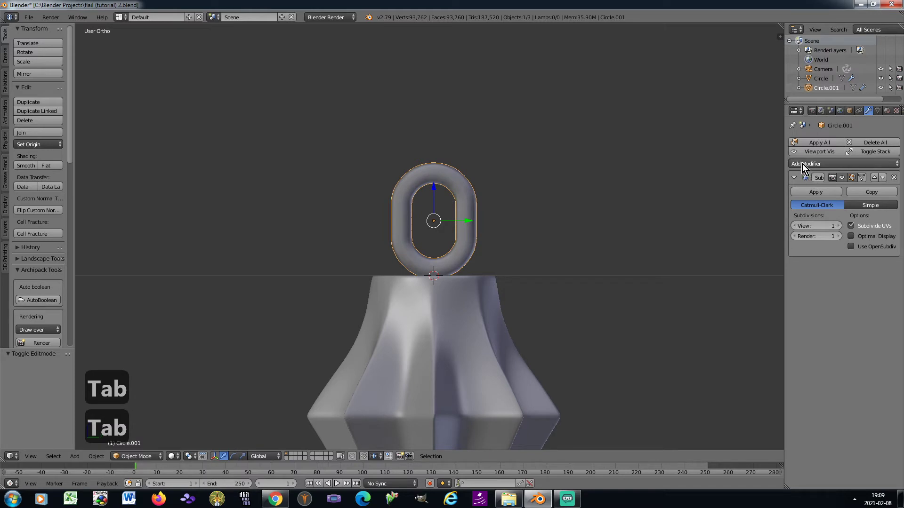
{"action": "left_click", "coordinate": [806, 191]}
Add a fresh Subdivision Surface modifier to the link and set its render subdivisions to 1
{"action": "left_click", "coordinate": [798, 145]}
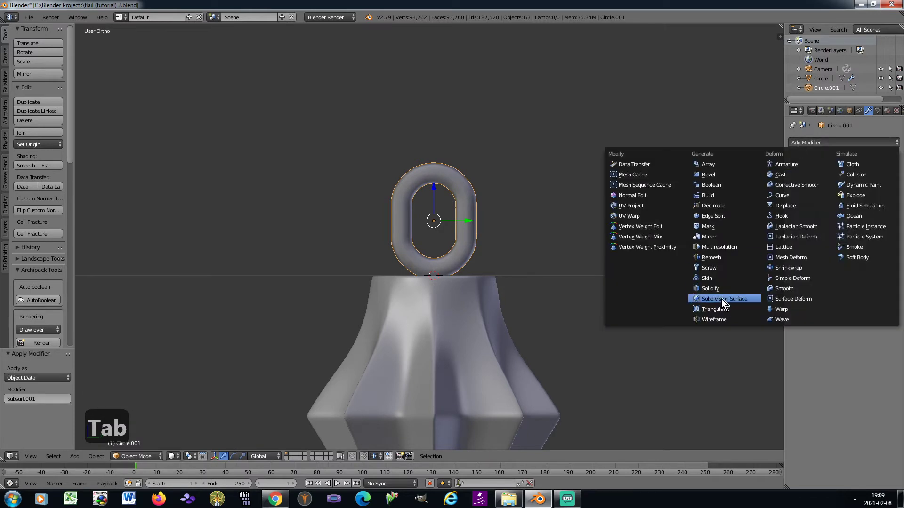
{"action": "left_click", "coordinate": [720, 300]}
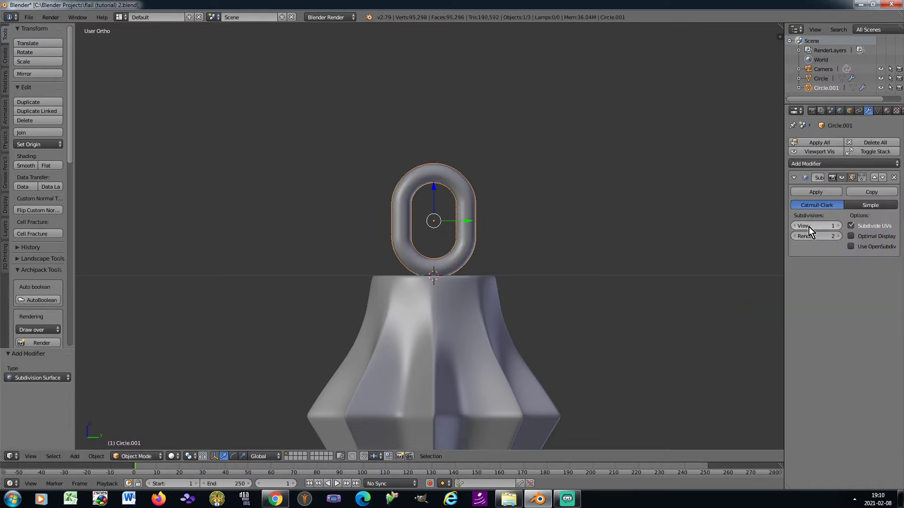
{"action": "left_click", "coordinate": [790, 236]}
In Edit Mode, select the outermost middle vertex on each side of the link and enable proportional editing
{"action": "key", "text": "Tab"}
{"action": "scroll", "coordinate": [419, 233], "scroll_direction": "up", "scroll_amount": 4}
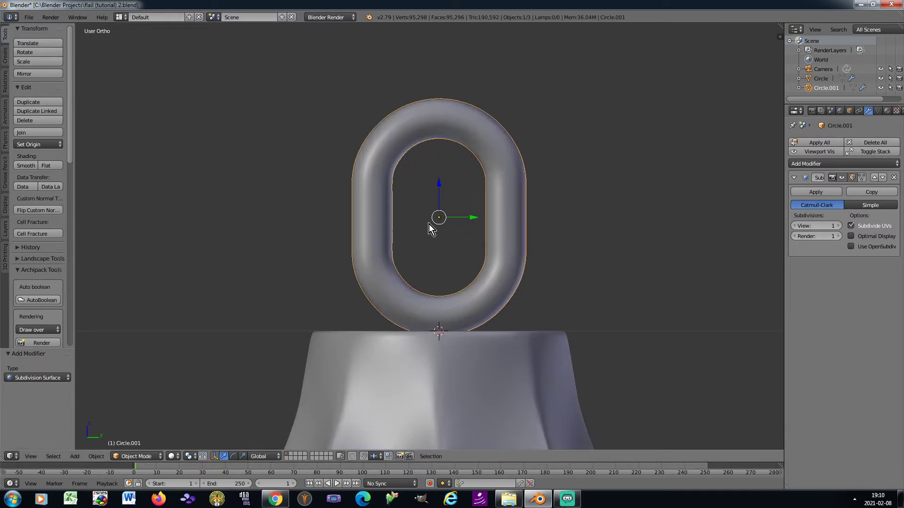
{"action": "scroll", "coordinate": [349, 218], "scroll_direction": "up", "scroll_amount": 3}
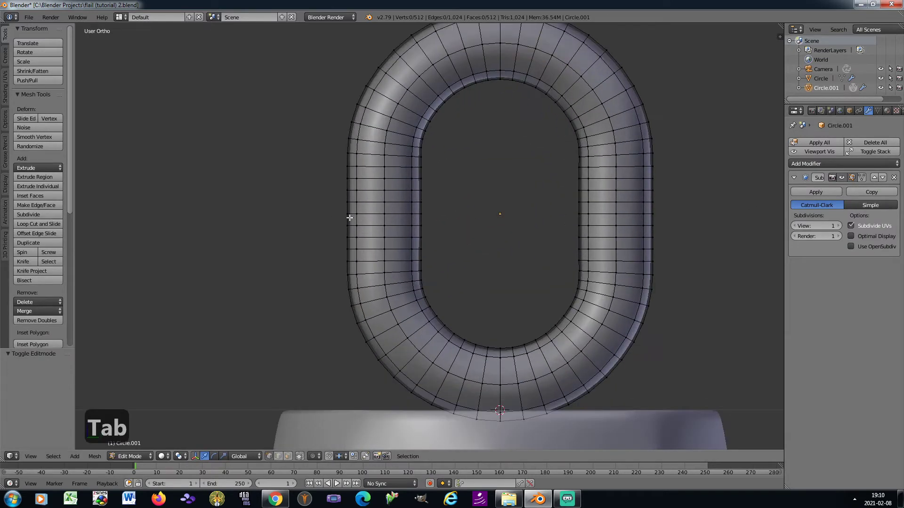
{"action": "right_click", "coordinate": [346, 215]}
{"action": "right_click", "coordinate": [651, 216], "text": "shift"}
{"action": "left_click", "coordinate": [314, 457]}
{"action": "left_click", "coordinate": [335, 414]}
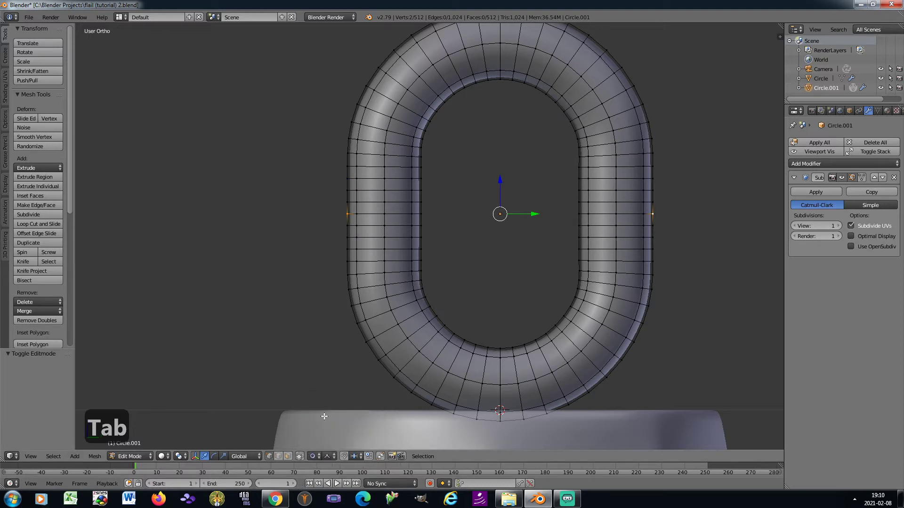
Scale the two vertices outward along Y by about 1.674 with sharp proportional falloff of size 0.32, forming side spikes, and return to Object Mode
{"action": "scroll", "coordinate": [517, 270], "scroll_direction": "down", "scroll_amount": 2}
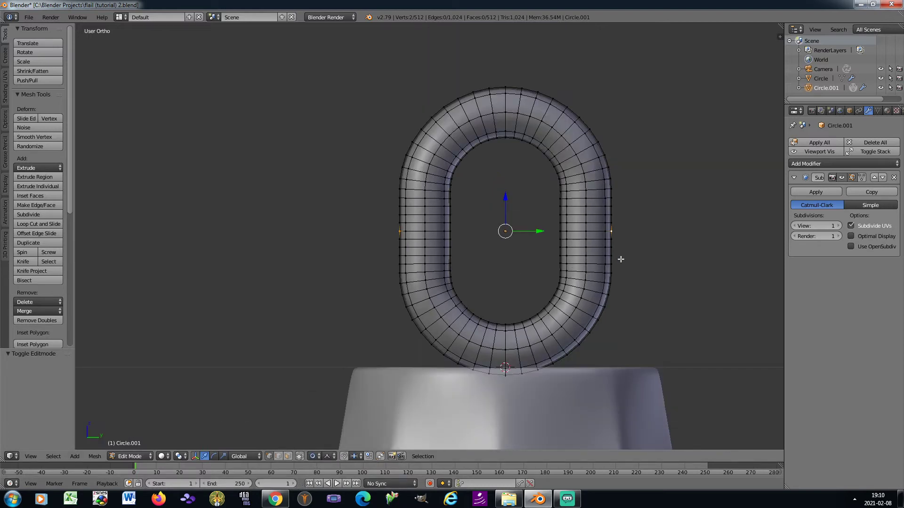
{"action": "key", "text": "s"}
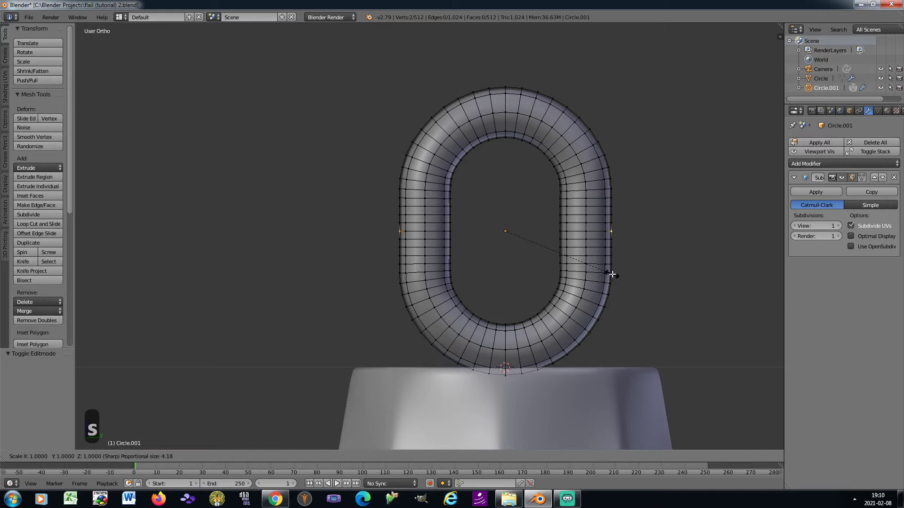
{"action": "right_click", "coordinate": [612, 274]}
{"action": "key", "text": "s"}
{"action": "key", "text": "y"}
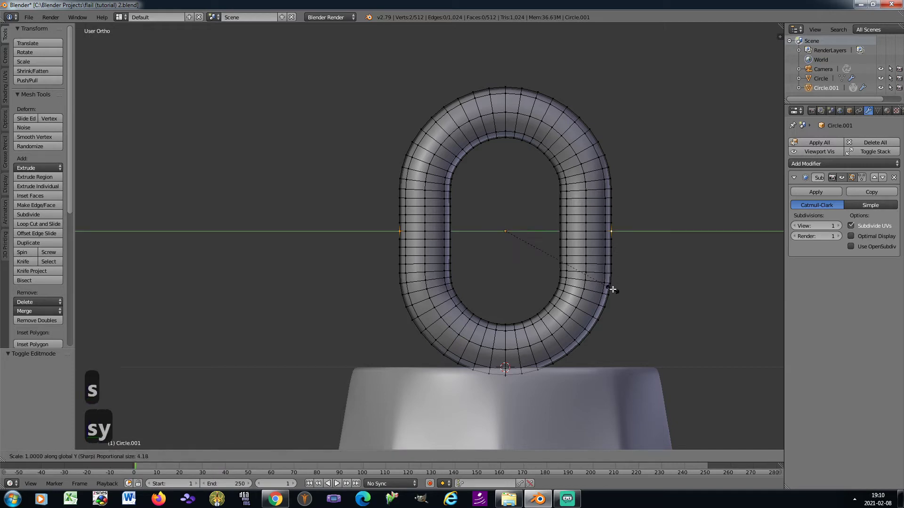
{"action": "scroll", "coordinate": [622, 298], "scroll_direction": "up", "scroll_amount": 20}
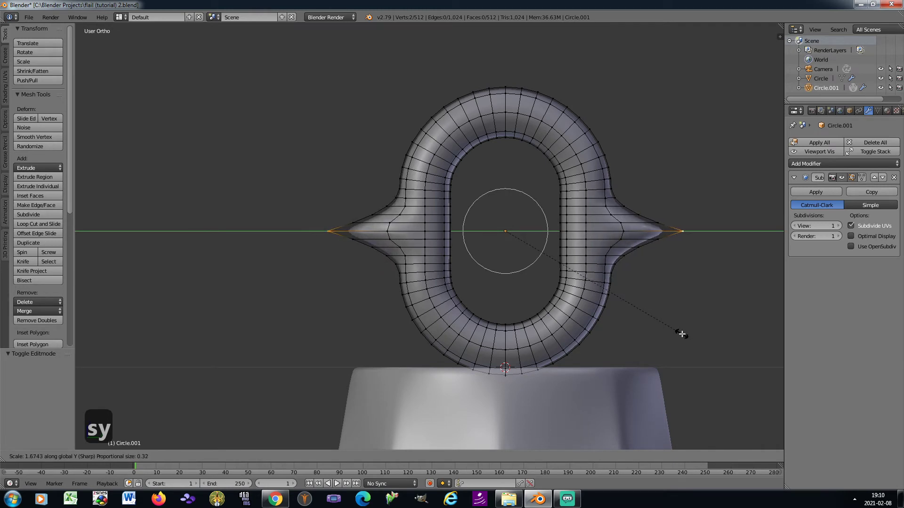
{"action": "left_click", "coordinate": [681, 334]}
{"action": "key", "text": "Tab"}
Create a new material for the spiked link
{"action": "scroll", "coordinate": [560, 244], "scroll_direction": "down", "scroll_amount": 3}
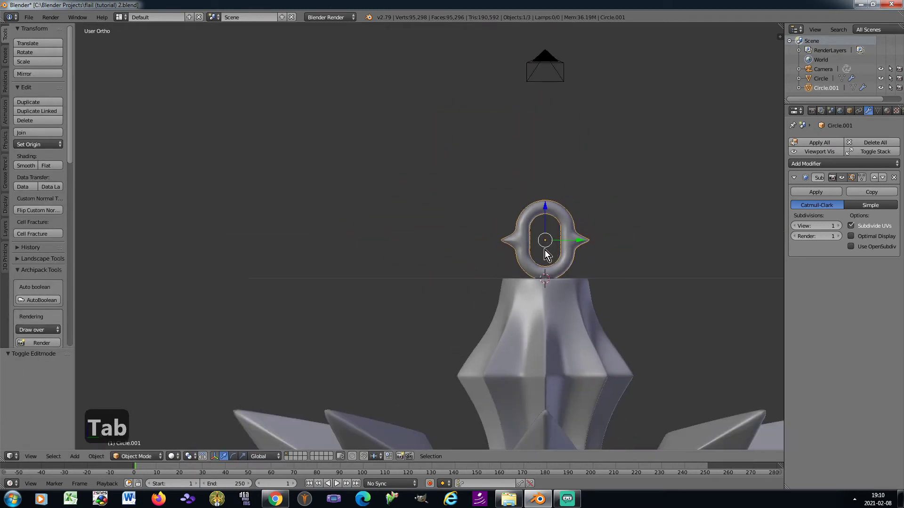
{"action": "scroll", "coordinate": [545, 250], "scroll_direction": "up", "scroll_amount": 4}
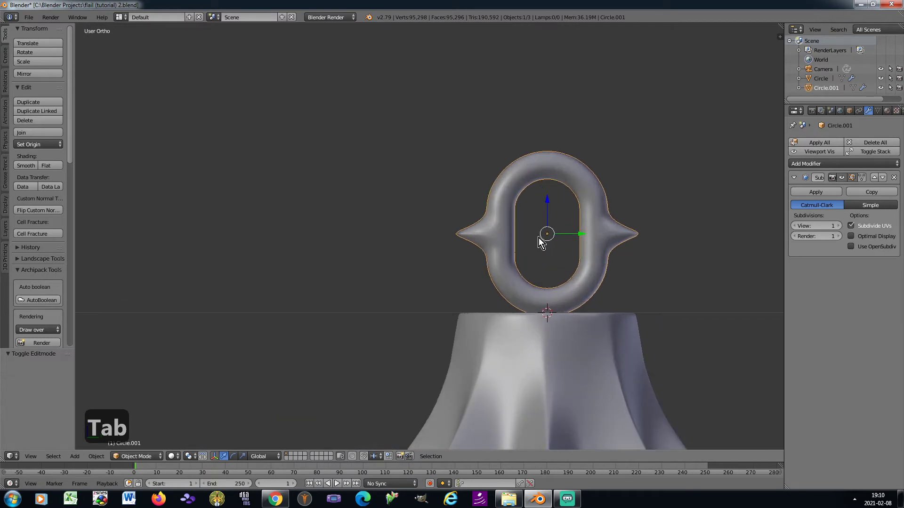
{"action": "scroll", "coordinate": [539, 239], "scroll_direction": "up", "scroll_amount": 1}
{"action": "left_click", "coordinate": [887, 111]}
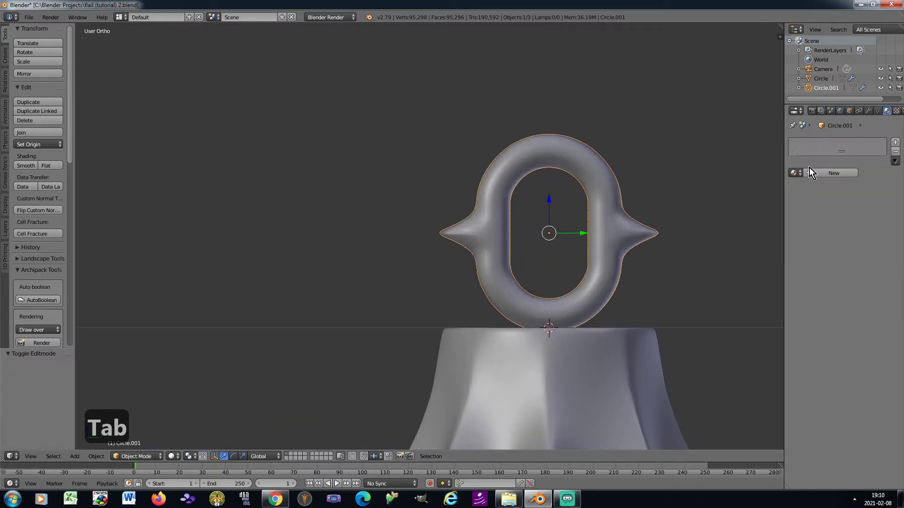
{"action": "left_click", "coordinate": [811, 173]}
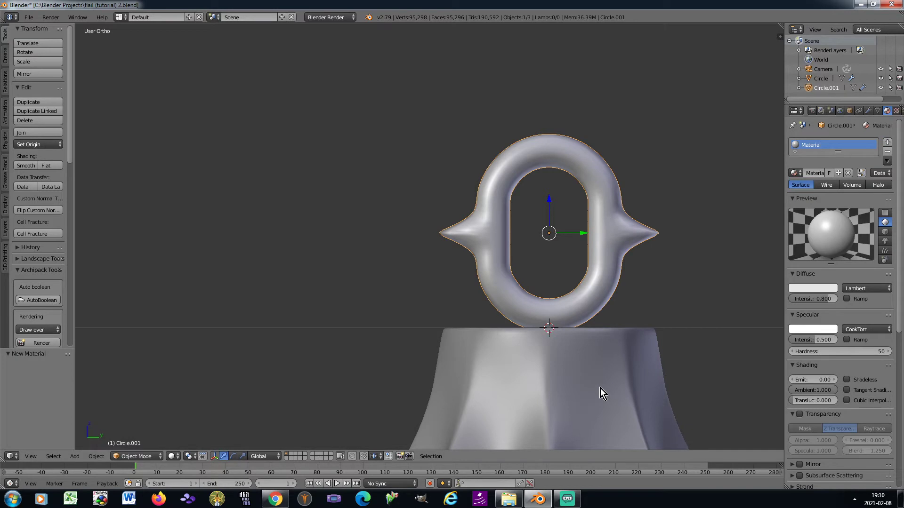
Assign the link's existing material, Material, to the flail head as well, and reselect the link
{"action": "right_click", "coordinate": [600, 388]}
{"action": "left_click", "coordinate": [795, 173]}
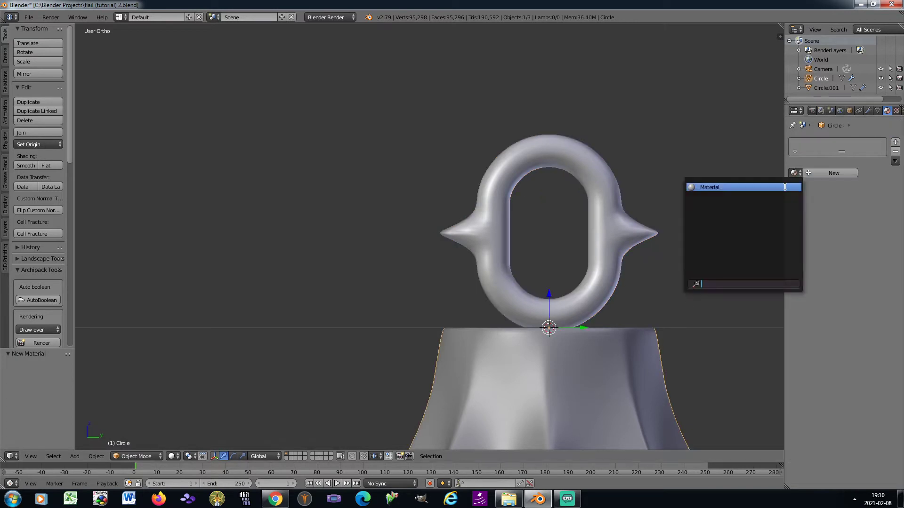
{"action": "left_click", "coordinate": [785, 186]}
{"action": "right_click", "coordinate": [598, 265]}
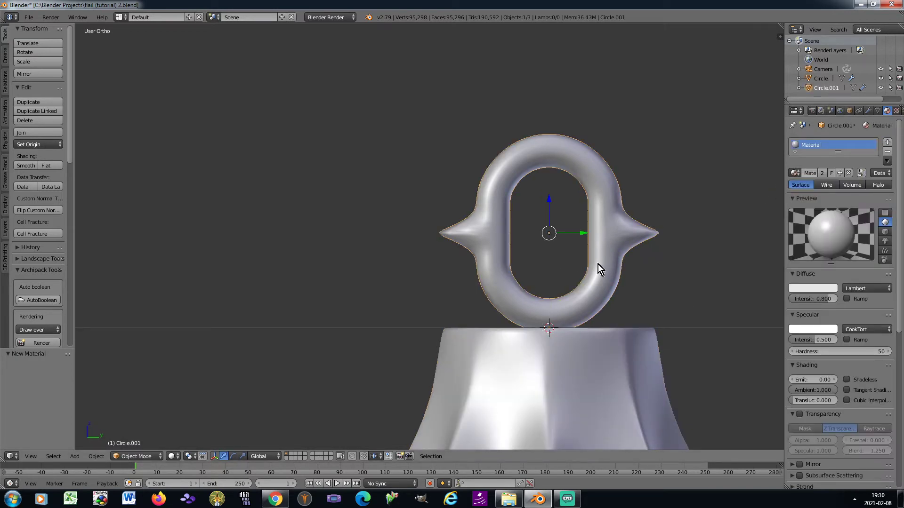
{"action": "scroll", "coordinate": [571, 249], "scroll_direction": "down", "scroll_amount": 4}
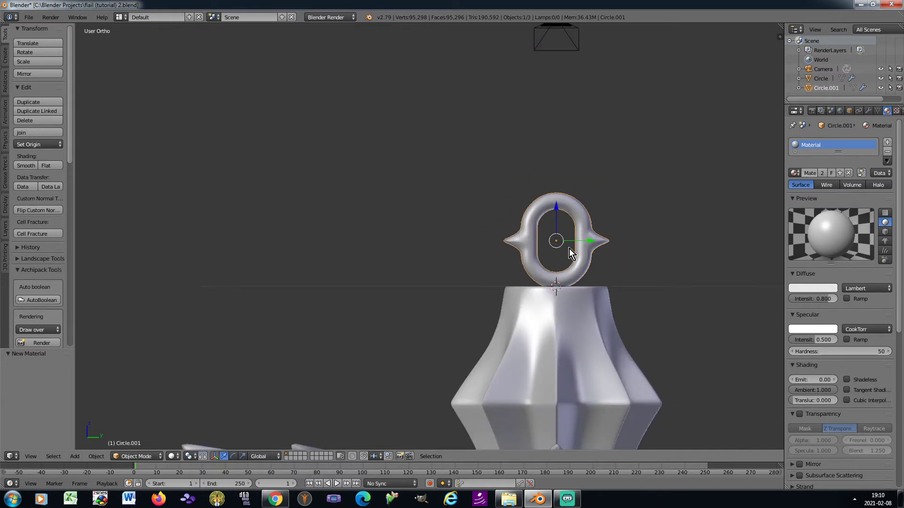
Duplicate the spiked link about 2.34 along Y and 2.21 along Z, and open the original link in Edit Mode
{"action": "key", "text": "shift+d"}
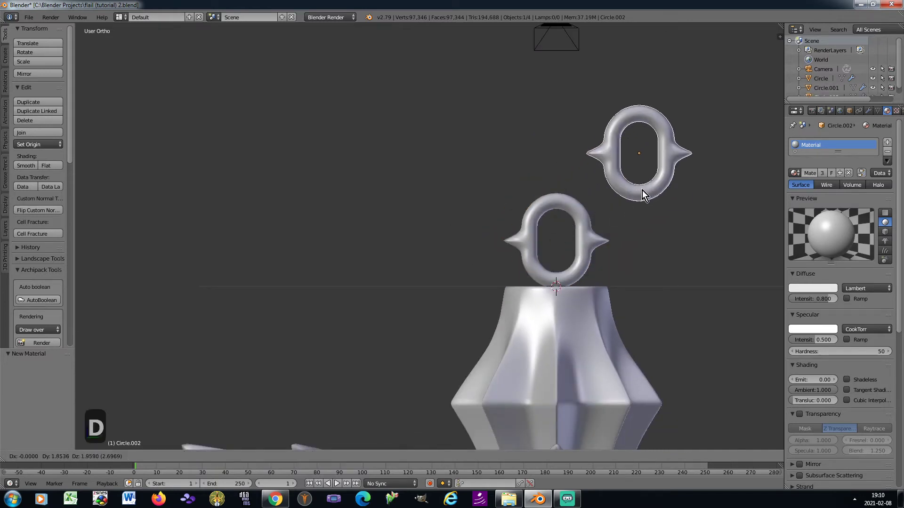
{"action": "left_click", "coordinate": [657, 183]}
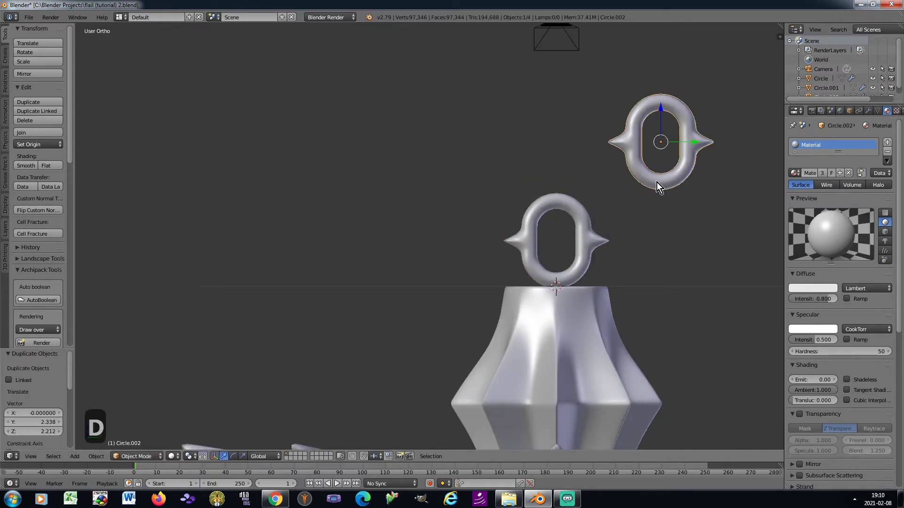
{"action": "right_click", "coordinate": [580, 253]}
{"action": "key", "text": "Tab"}
{"action": "scroll", "coordinate": [573, 251], "scroll_direction": "up", "scroll_amount": 5}
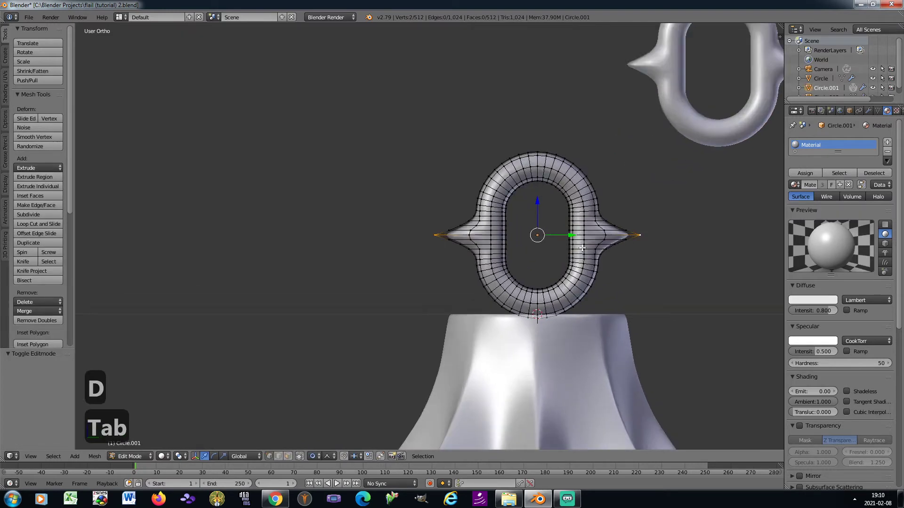
{"action": "scroll", "coordinate": [434, 308], "scroll_direction": "up", "scroll_amount": 3}
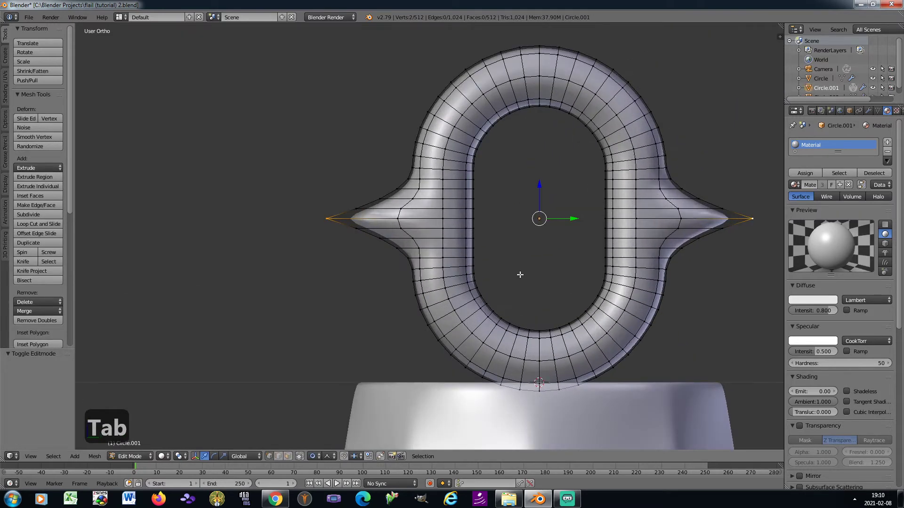
Select all vertices of the original link from just above the side spikes down to its lower end
{"action": "key", "text": "a"}
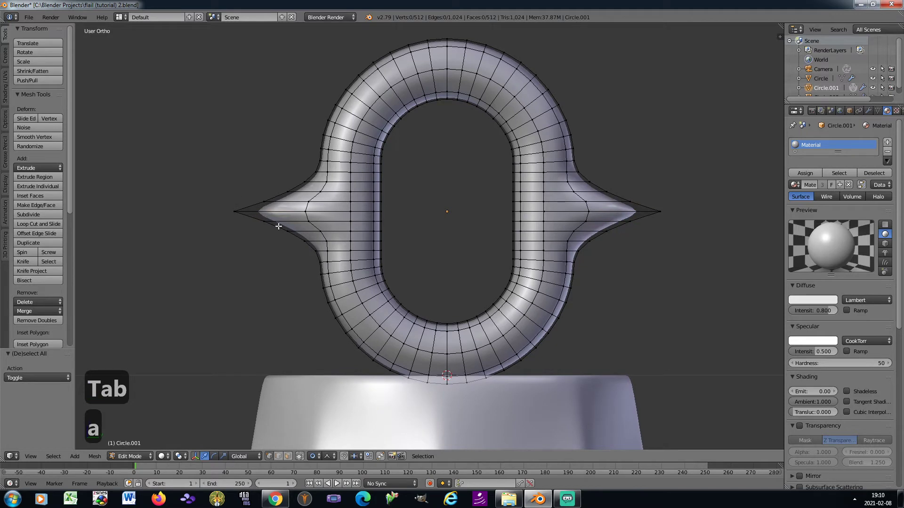
{"action": "key", "text": "b"}
{"action": "left_click_drag", "start_coordinate": [439, 311], "coordinate": [452, 387]}
{"action": "key", "text": "a"}
{"action": "key", "text": "b"}
{"action": "left_click_drag", "start_coordinate": [190, 160], "coordinate": [688, 418]}
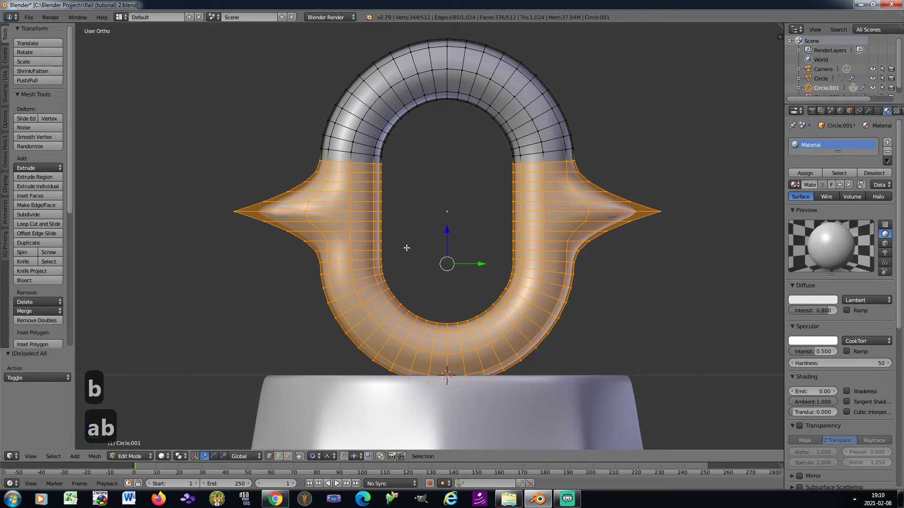
{"action": "key", "text": "x"}
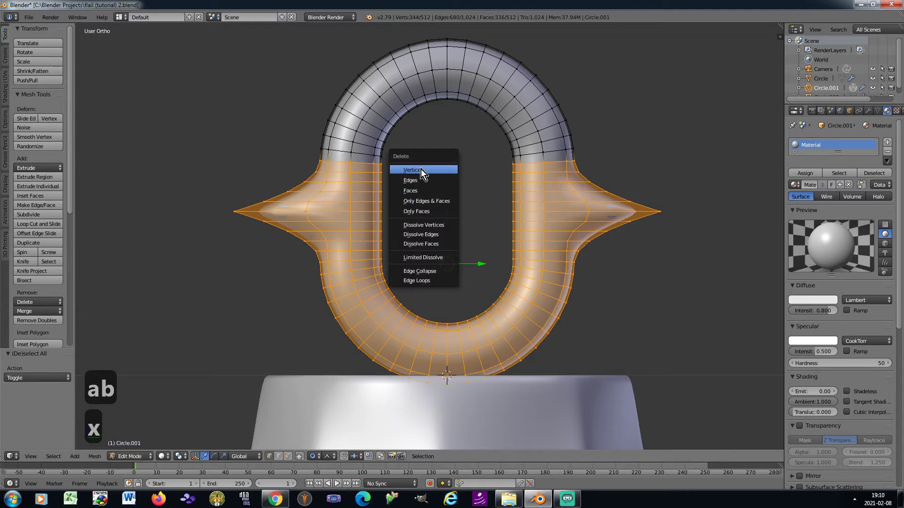
{"action": "left_click", "coordinate": [421, 169]}
{"action": "key", "text": "ctrl+z"}
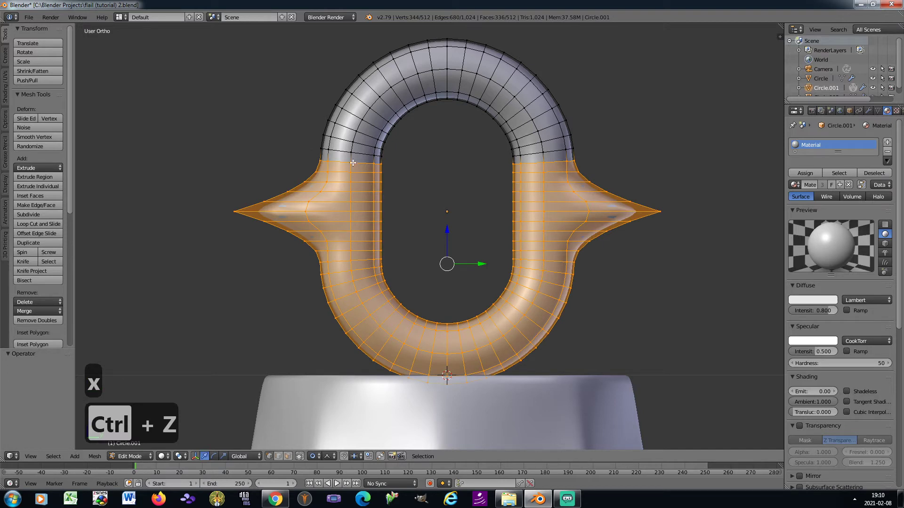
Shrink the selection by one ring and delete the selected vertices, keeping only the link's upper arch
{"action": "key", "text": "ctrl+minus"}
{"action": "key", "text": "x"}
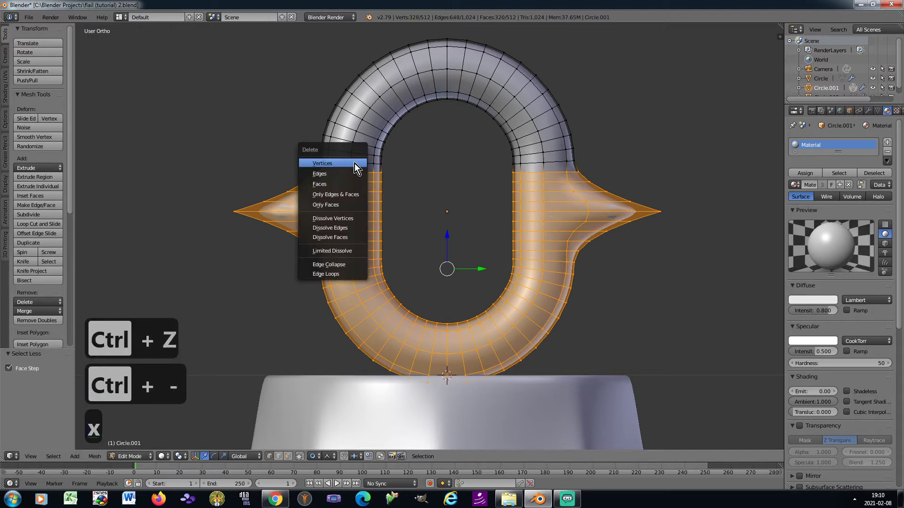
{"action": "left_click", "coordinate": [355, 163]}
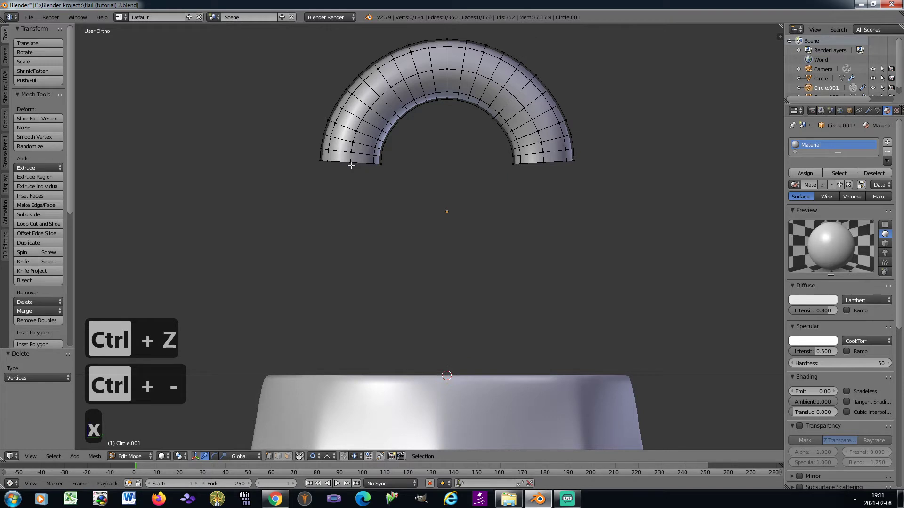
Extrude the arch's two open end rings downward about 0.191 along Z
{"action": "key", "text": "b"}
{"action": "left_click_drag", "start_coordinate": [307, 159], "coordinate": [599, 217]}
{"action": "key", "text": "e"}
{"action": "key", "text": "z"}
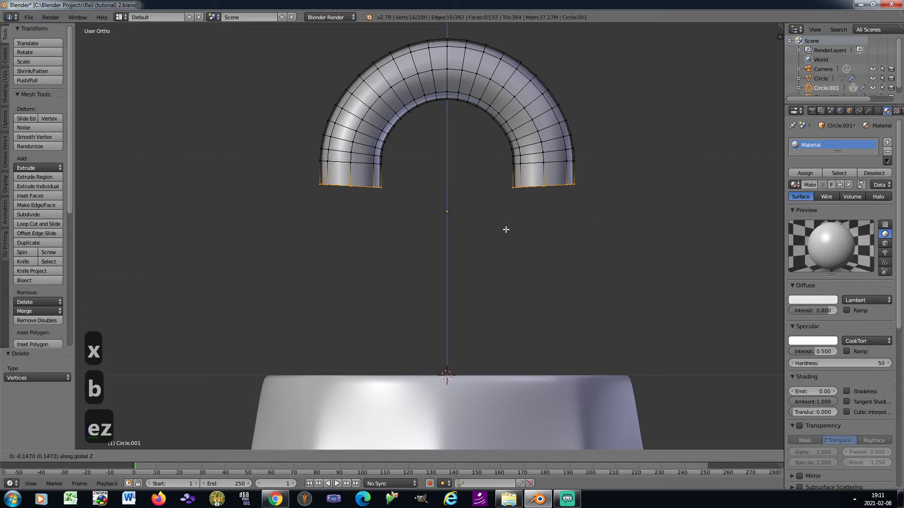
{"action": "left_click", "coordinate": [504, 232]}
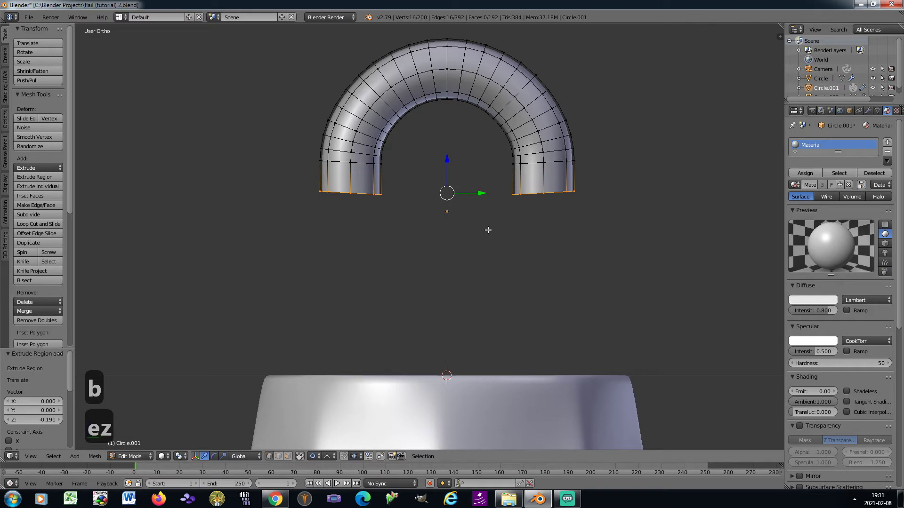
Disable proportional editing and flatten the arch's extruded ends by scaling them to 0 along Z
{"action": "left_click", "coordinate": [318, 456]}
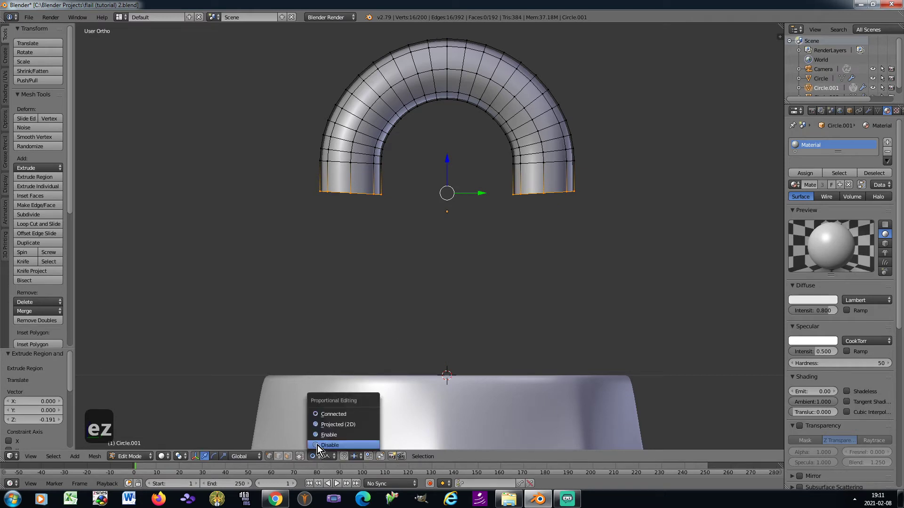
{"action": "left_click", "coordinate": [317, 445]}
{"action": "key", "text": "s"}
{"action": "key", "text": "z"}
{"action": "key", "text": "0"}
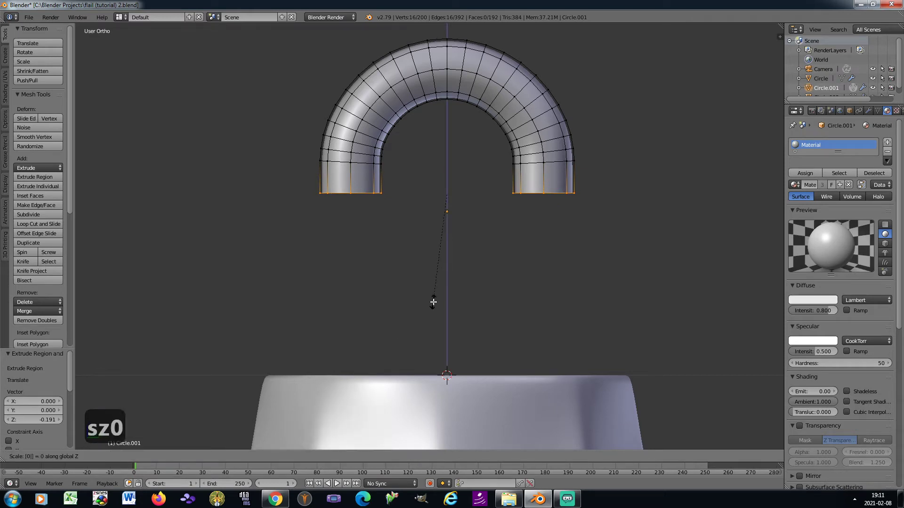
{"action": "key", "text": "Return"}
Return to Object Mode and lower the arch 0.700 along Z toward the flail head's top
{"action": "key", "text": "Tab"}
{"action": "key", "text": "g"}
{"action": "key", "text": "z"}
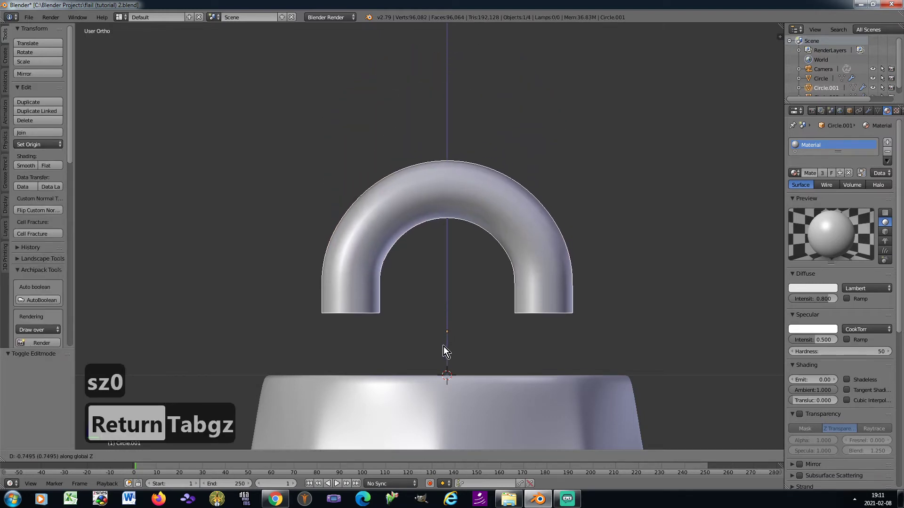
{"action": "left_click", "coordinate": [442, 338]}
{"action": "middle_click_drag", "start_coordinate": [450, 352], "coordinate": [455, 243], "text": "shift"}
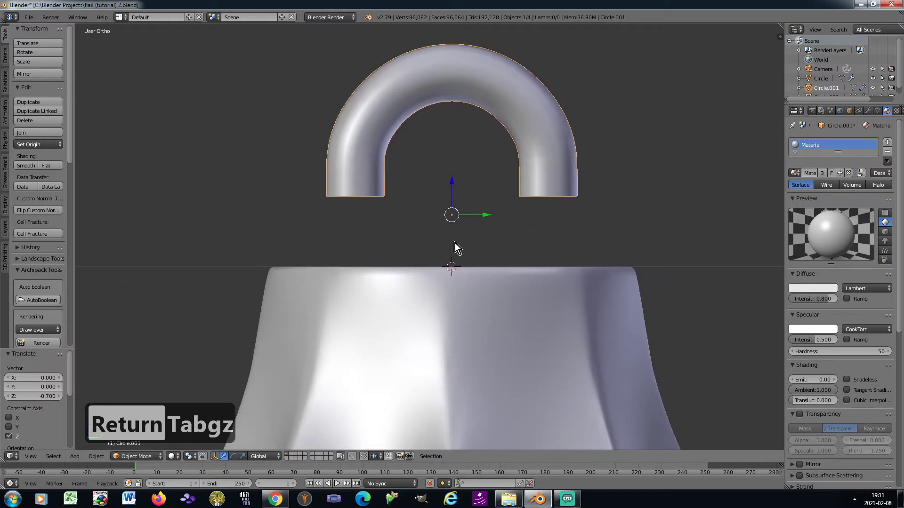
Open the flail head in Edit Mode from above, using face selection limited to visible geometry
{"action": "right_click", "coordinate": [461, 305]}
{"action": "key", "text": "KP_8"}
{"action": "key", "text": "KP_8"}
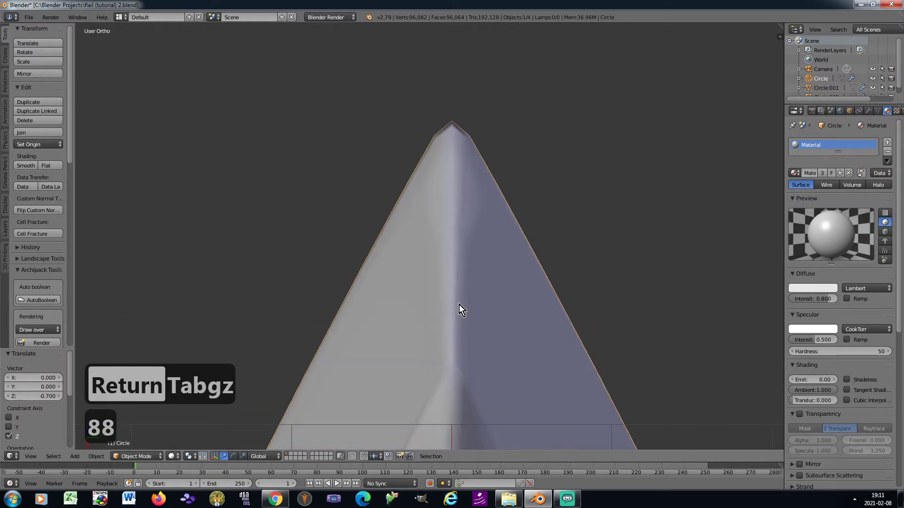
{"action": "middle_click_drag", "start_coordinate": [449, 287], "coordinate": [454, 196]}
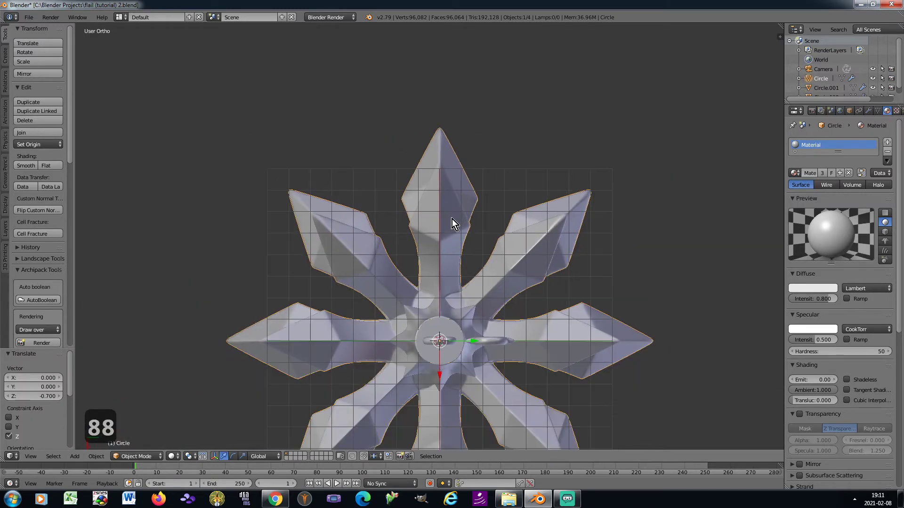
{"action": "scroll", "coordinate": [440, 367], "scroll_direction": "up", "scroll_amount": 8}
{"action": "key", "text": "Tab"}
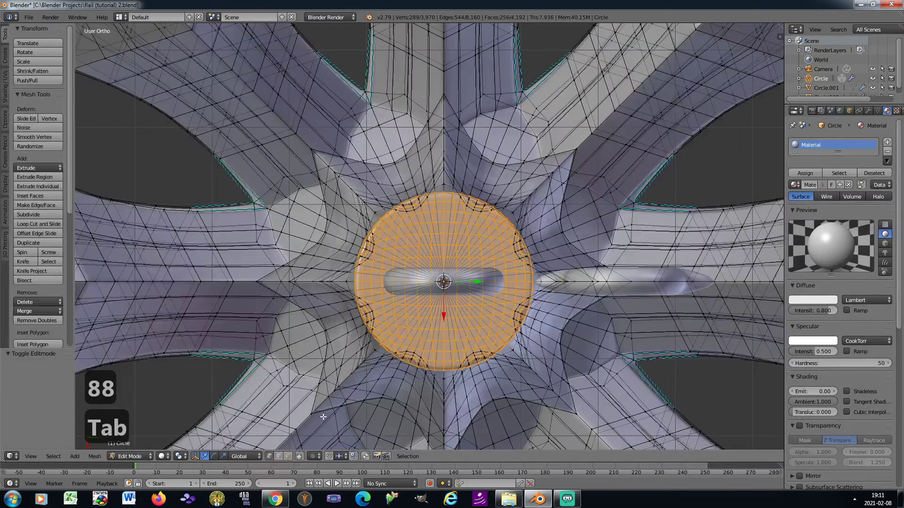
{"action": "left_click", "coordinate": [300, 456]}
{"action": "left_click", "coordinate": [288, 456]}
{"action": "scroll", "coordinate": [408, 301], "scroll_direction": "up", "scroll_amount": 4}
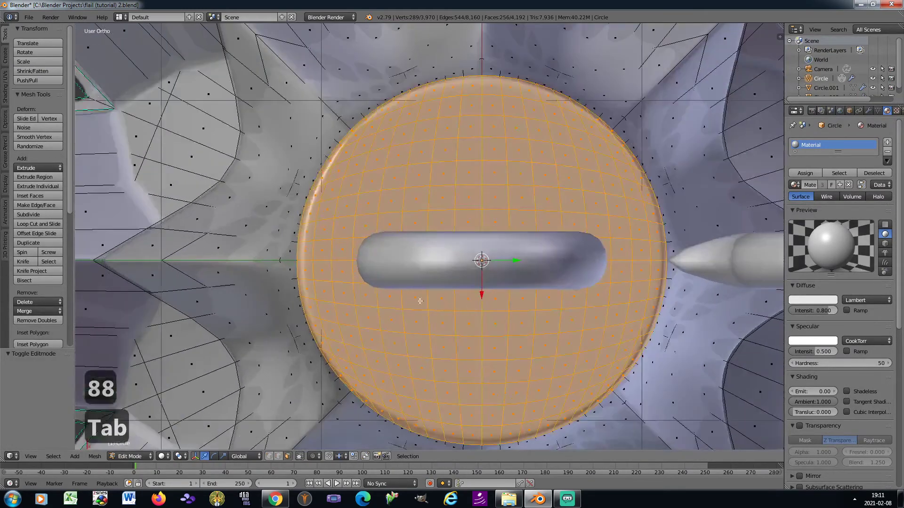
Replace the selection with a square patch of faces beneath each end of the arch on the column top
{"action": "key", "text": "a"}
{"action": "key", "text": "c"}
{"action": "mouse_move", "coordinate": [358, 264]}
{"action": "left_mouse_down"}
{"action": "mouse_move", "coordinate": [346, 267]}
{"action": "mouse_move", "coordinate": [365, 284]}
{"action": "mouse_move", "coordinate": [395, 224]}
{"action": "mouse_move", "coordinate": [366, 239]}
{"action": "mouse_move", "coordinate": [358, 287]}
{"action": "mouse_move", "coordinate": [409, 297]}
{"action": "left_mouse_up"}
{"action": "mouse_move", "coordinate": [529, 291]}
{"action": "left_mouse_down"}
{"action": "mouse_move", "coordinate": [561, 291]}
{"action": "mouse_move", "coordinate": [581, 255]}
{"action": "mouse_move", "coordinate": [528, 225]}
{"action": "mouse_move", "coordinate": [544, 238]}
{"action": "mouse_move", "coordinate": [518, 264]}
{"action": "mouse_move", "coordinate": [414, 282]}
{"action": "mouse_move", "coordinate": [418, 234]}
{"action": "left_mouse_up"}
{"action": "key", "text": "KP_2"}
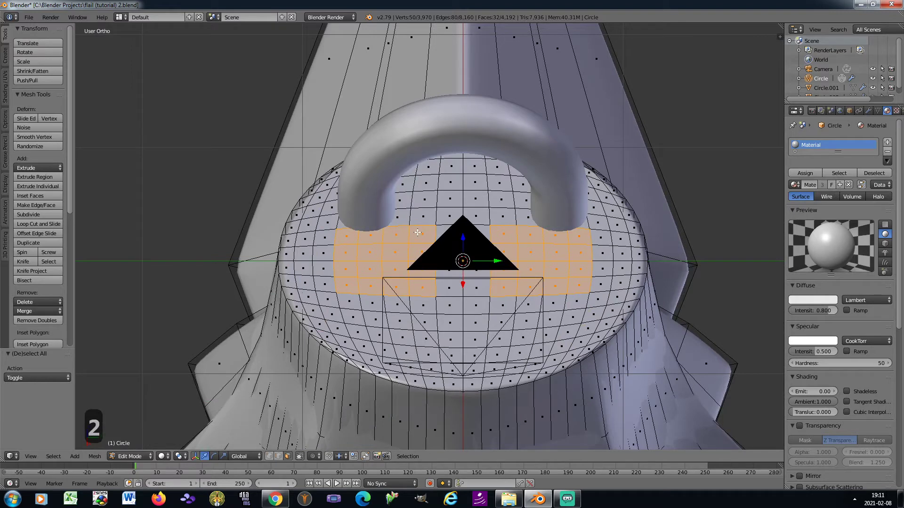
{"action": "key", "text": "KP_8"}
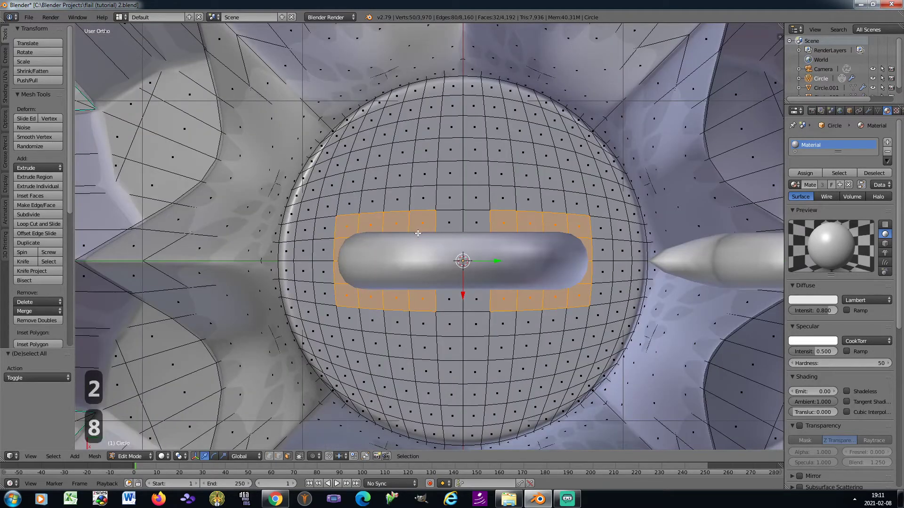
Shift both face patches outward by deselecting their innermost columns and adding one column on each outer side
{"action": "key", "text": "c"}
{"action": "middle_click_drag", "start_coordinate": [501, 222], "coordinate": [491, 308]}
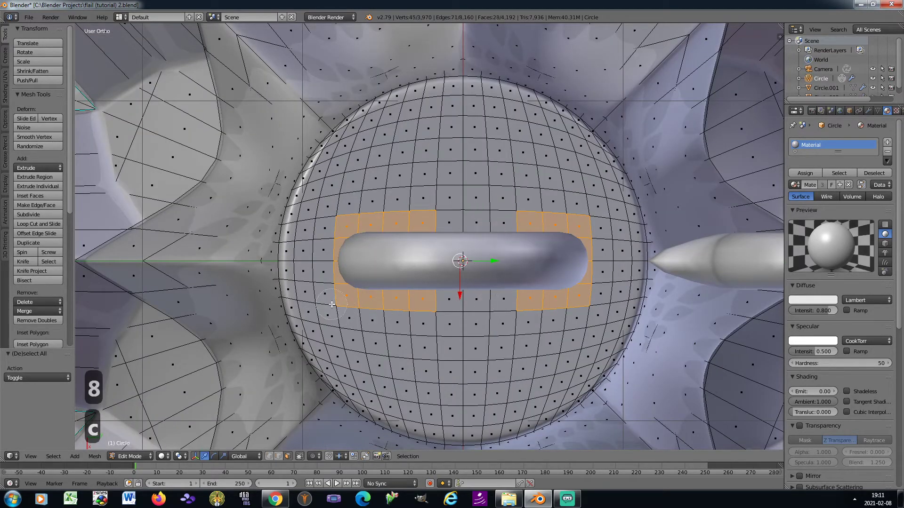
{"action": "middle_click_drag", "start_coordinate": [452, 224], "coordinate": [426, 296]}
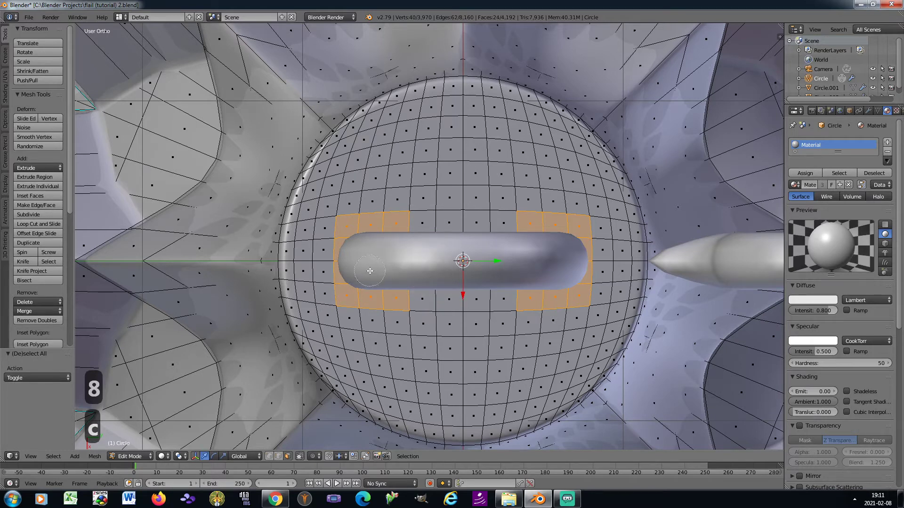
{"action": "left_click_drag", "start_coordinate": [341, 238], "coordinate": [340, 275]}
{"action": "left_click_drag", "start_coordinate": [600, 230], "coordinate": [601, 296]}
{"action": "key", "text": "KP_2"}
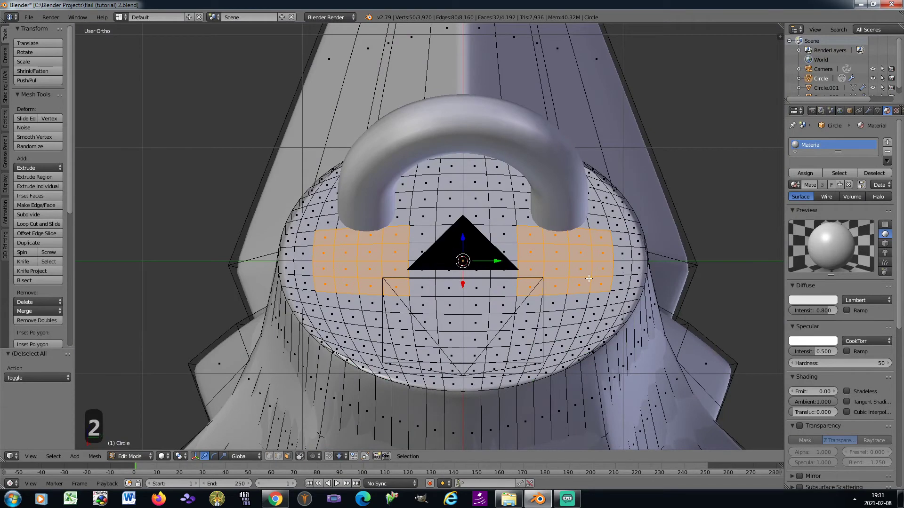
{"action": "key", "text": "KP_8"}
{"action": "scroll", "coordinate": [588, 278], "scroll_direction": "up", "scroll_amount": 1}
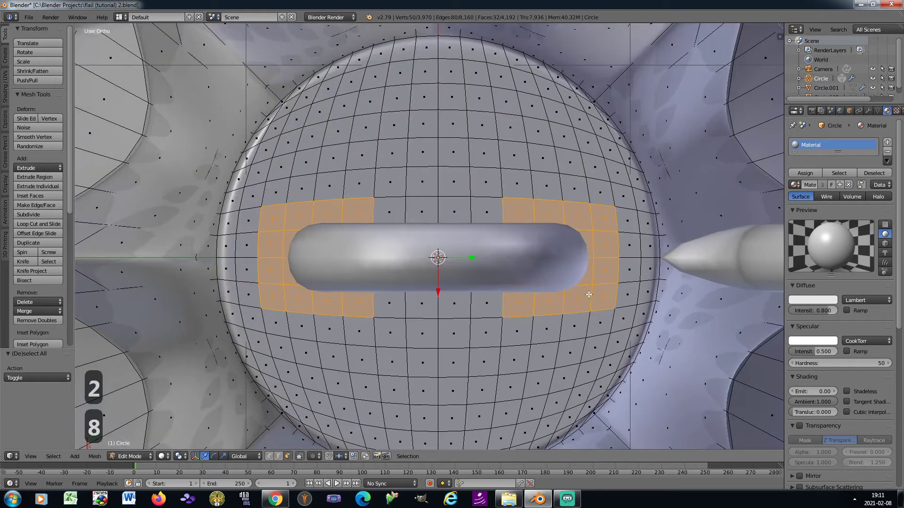
Inset both face patches by 0.061 and round them with LoopTools Circle at 100% influence
{"action": "key", "text": "i"}
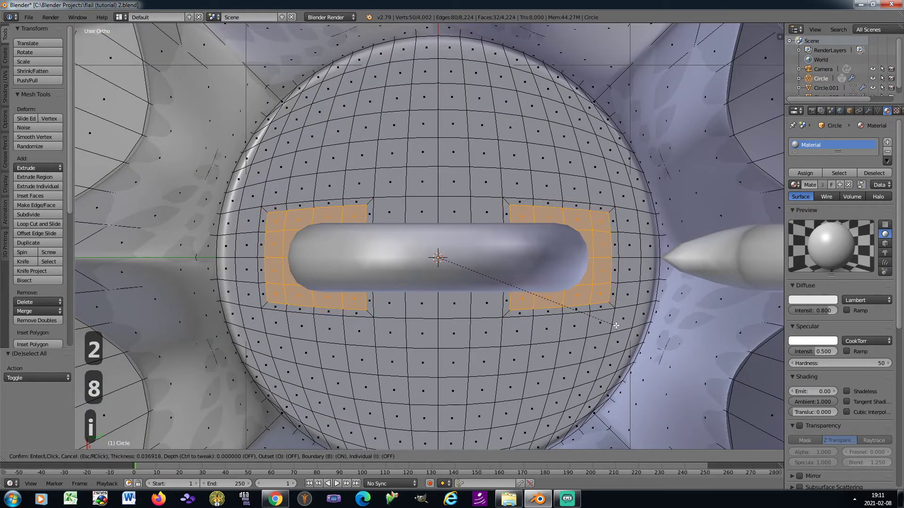
{"action": "left_click", "coordinate": [614, 325]}
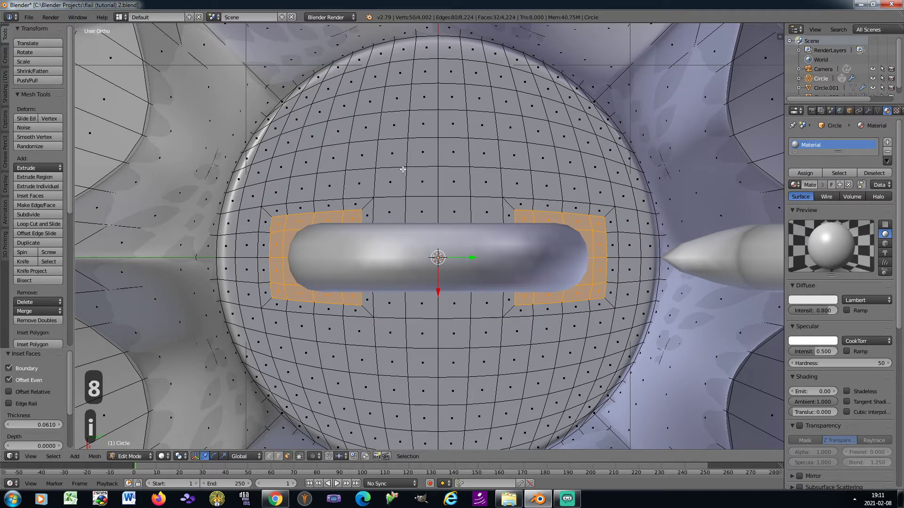
{"action": "key", "text": "w"}
{"action": "mouse_move", "coordinate": [401, 160]}
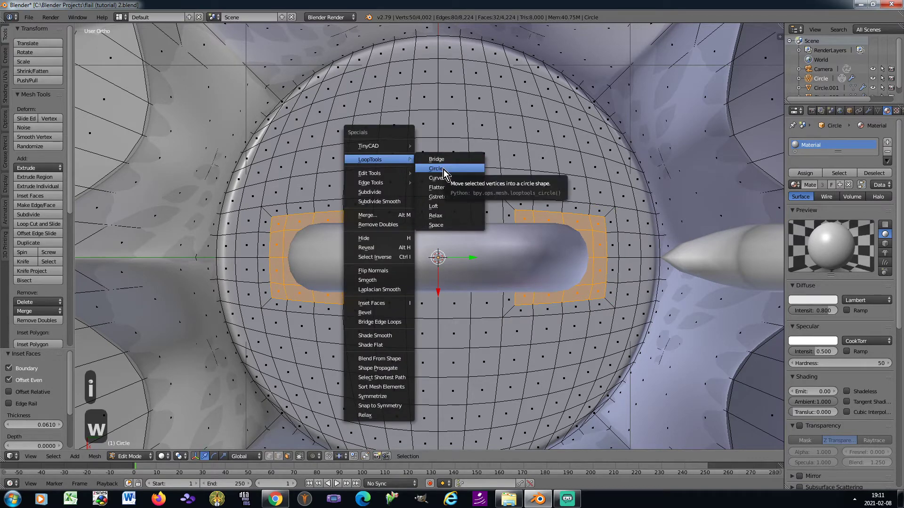
{"action": "left_click", "coordinate": [444, 168]}
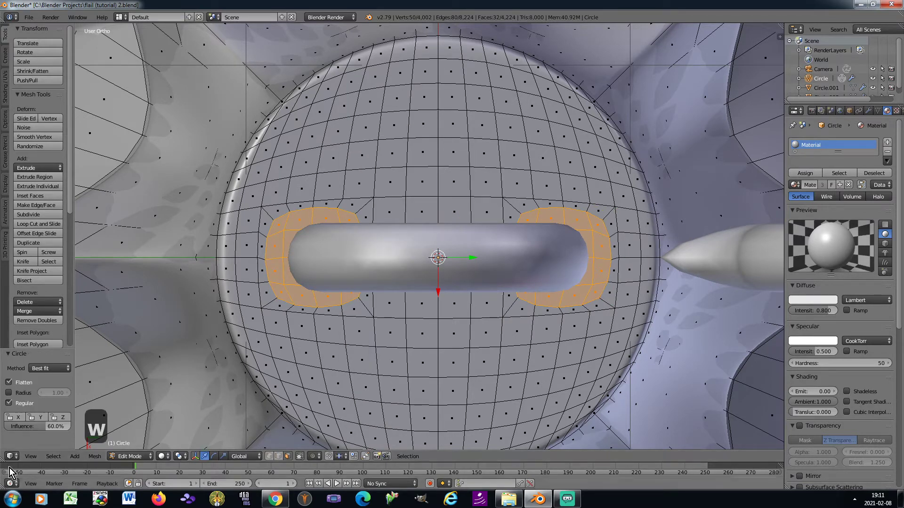
{"action": "left_click_drag", "start_coordinate": [26, 429], "coordinate": [265, 405]}
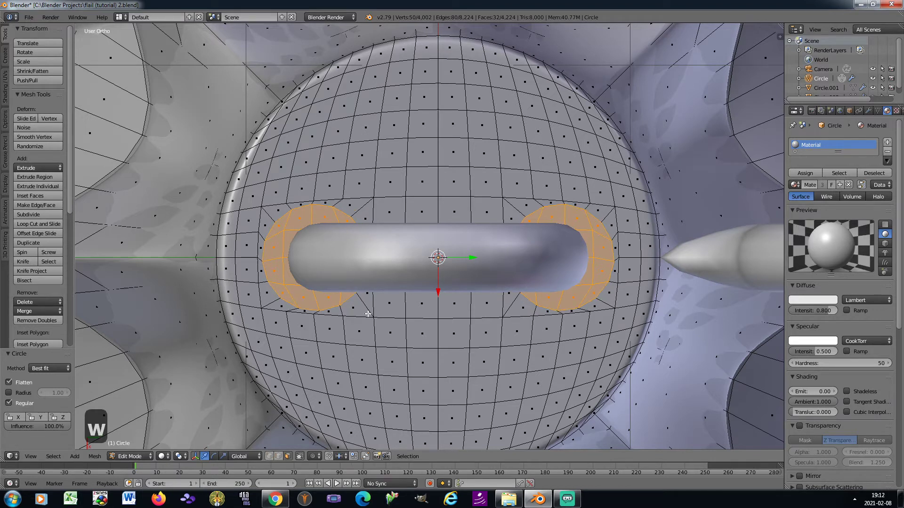
Set the pivot point to Individual Origins for the two circular patches
{"action": "left_click", "coordinate": [179, 456]}
{"action": "left_click", "coordinate": [193, 426]}
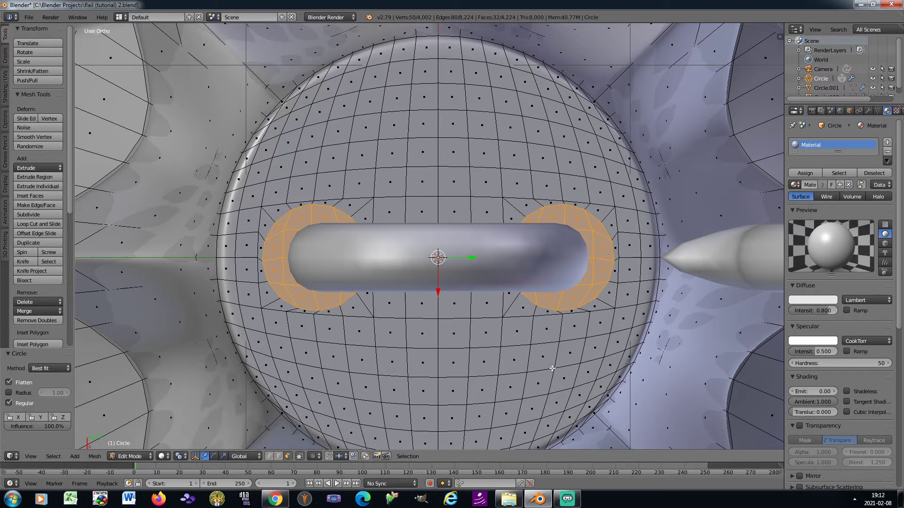
Scale the two selected circular face patches to 0.819 and dissolve the faces of each patch into one
{"action": "key", "text": "s"}
{"action": "left_click", "coordinate": [527, 351]}
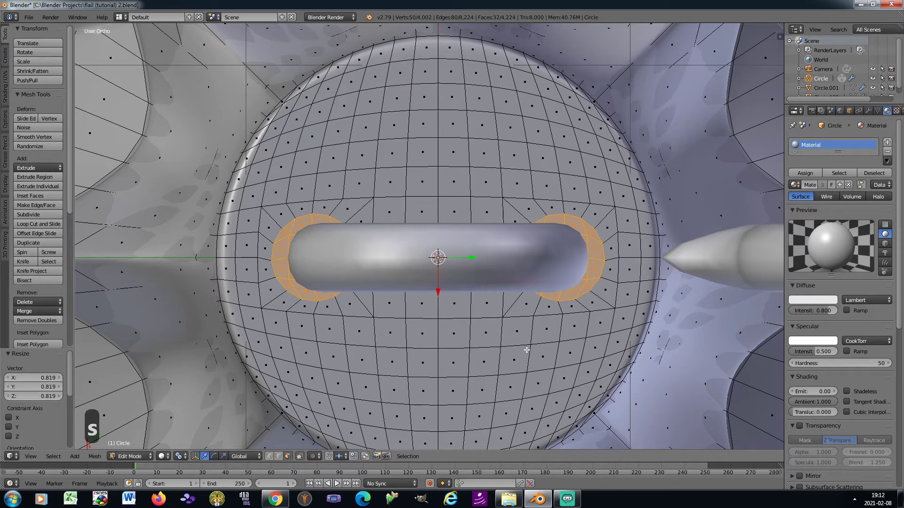
{"action": "key", "text": "x"}
{"action": "left_click", "coordinate": [506, 423]}
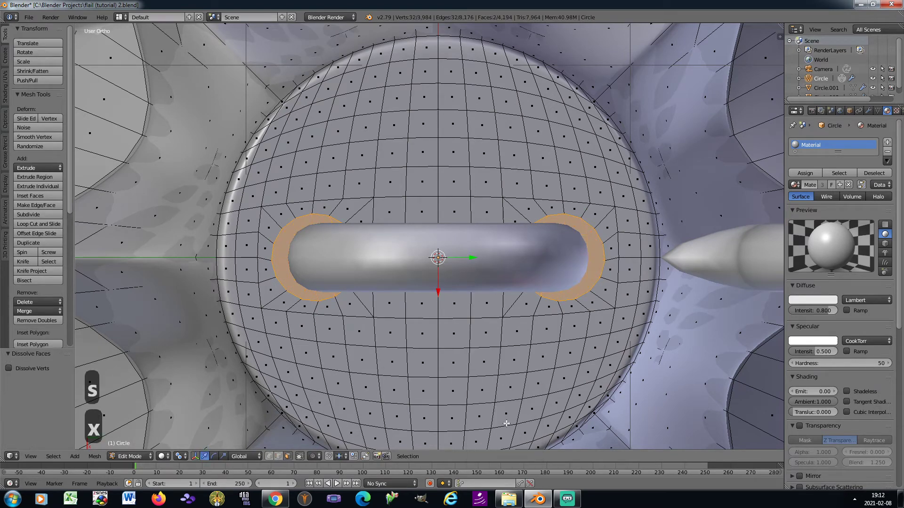
Raise the two dissolved circular faces 0.24 along the Z axis to form bosses beneath the half ring
{"action": "key", "text": "KP_2"}
{"action": "key", "text": "KP_2"}
{"action": "key", "text": "g"}
{"action": "key", "text": "z"}
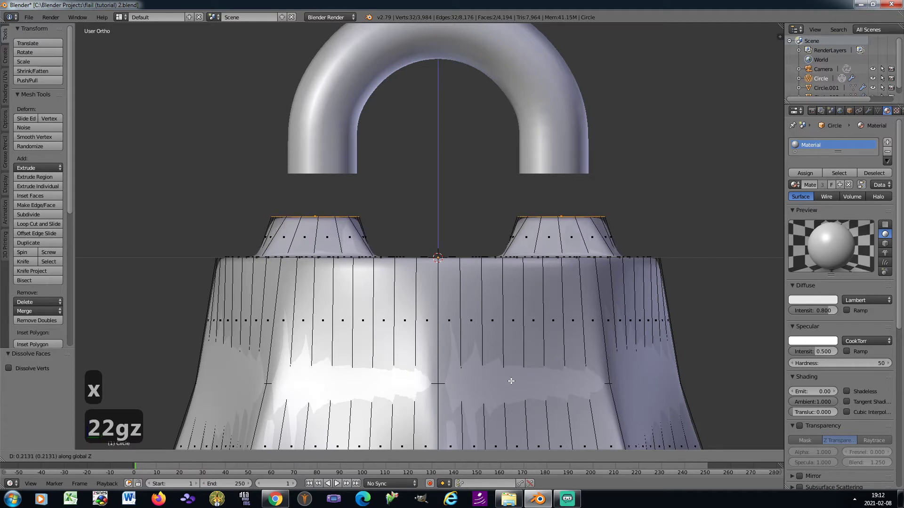
{"action": "left_click", "coordinate": [512, 379]}
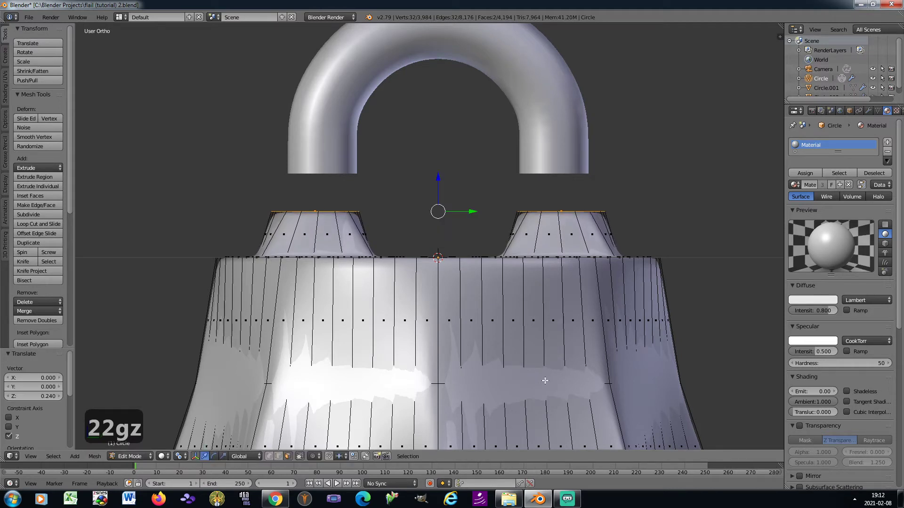
Shrink the two boss top faces in place, scaling them by 0.84 and again by 0.98
{"action": "key", "text": "s"}
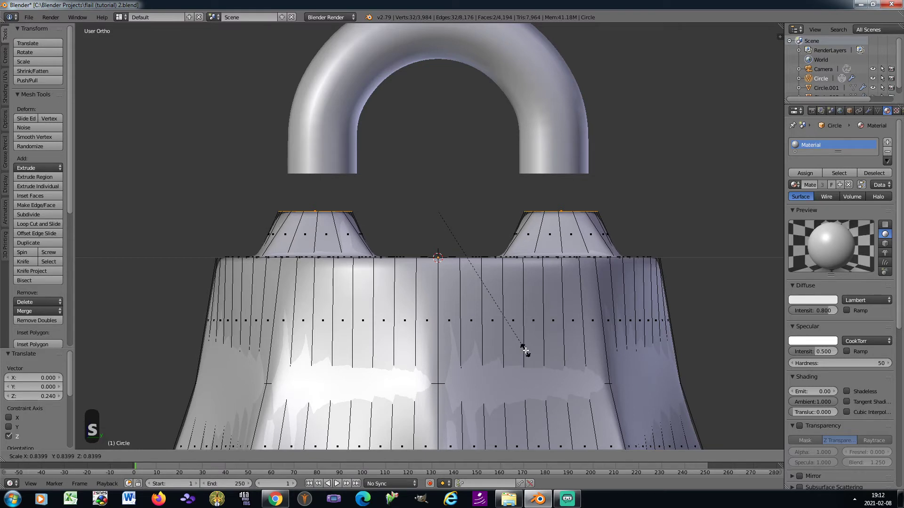
{"action": "left_click", "coordinate": [525, 350]}
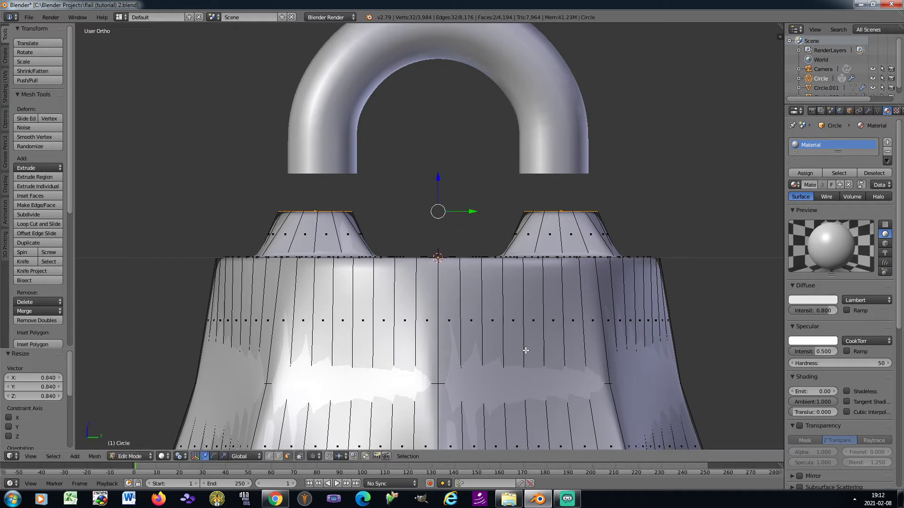
{"action": "key", "text": "s"}
{"action": "left_click", "coordinate": [523, 348]}
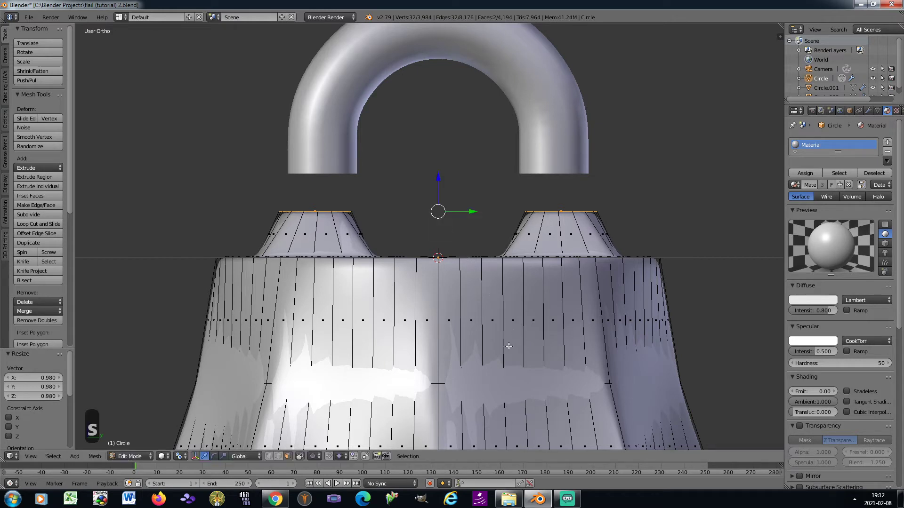
Set the pivot point to Median Point and scale the two boss tops closer together by 0.943
{"action": "left_click", "coordinate": [182, 457]}
{"action": "left_click", "coordinate": [196, 414]}
{"action": "key", "text": "s"}
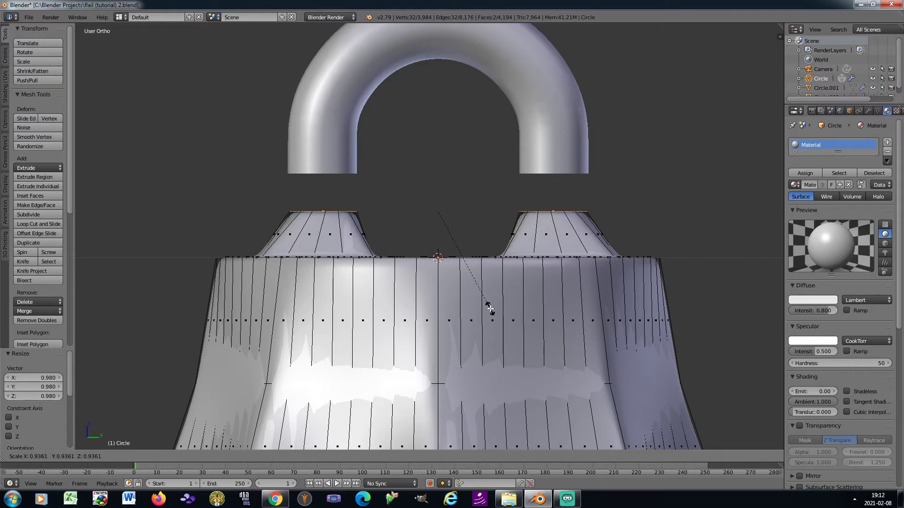
{"action": "left_click", "coordinate": [490, 309]}
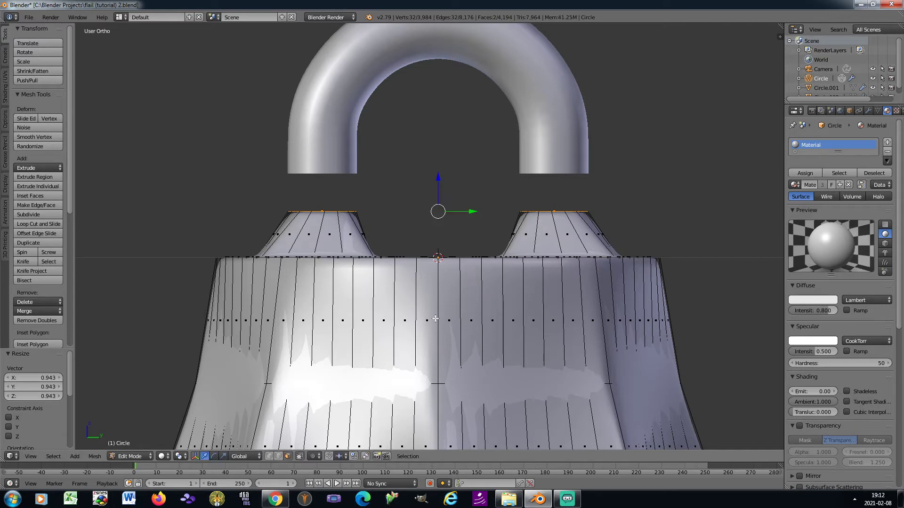
Set the pivot point to Individual Origins and enlarge each boss top in place by 1.09
{"action": "left_click", "coordinate": [179, 456]}
{"action": "left_click", "coordinate": [202, 432]}
{"action": "key", "text": "s"}
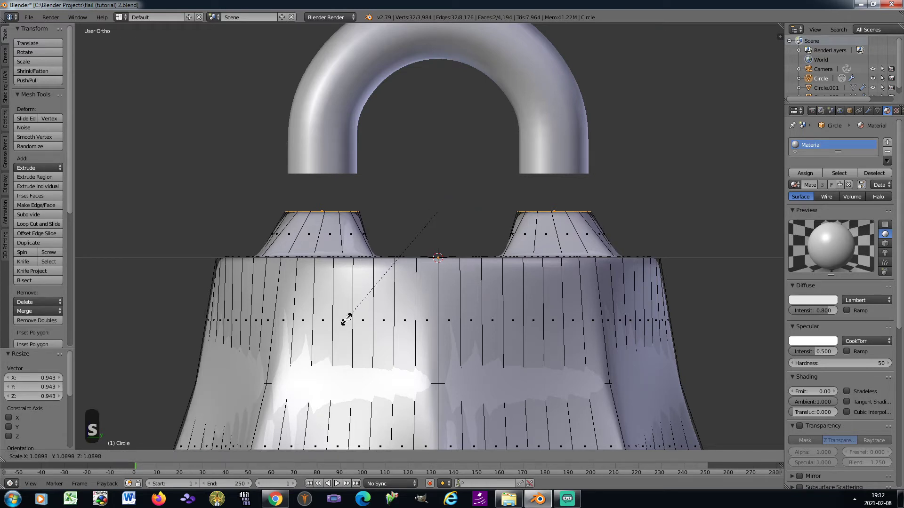
{"action": "left_click", "coordinate": [347, 320]}
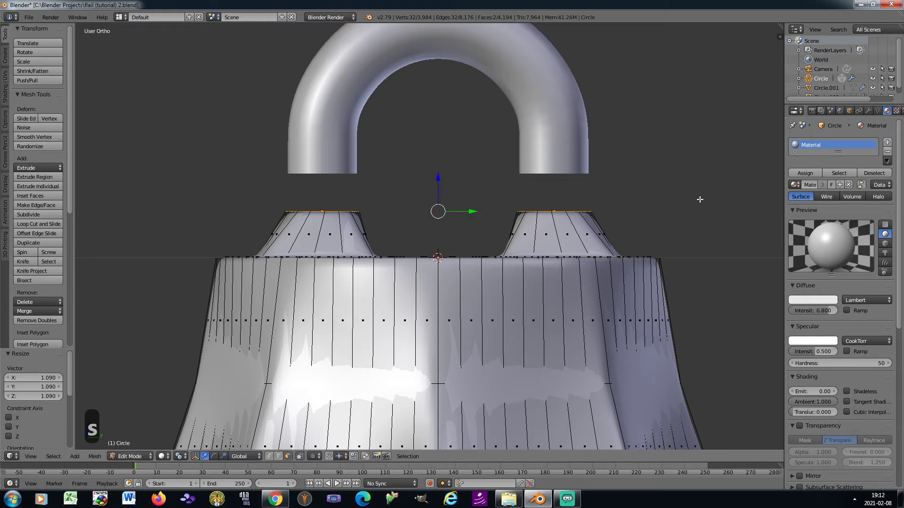
Delete the faces capping both bosses, and show the flail head's modifiers in Object Mode
{"action": "key", "text": "x"}
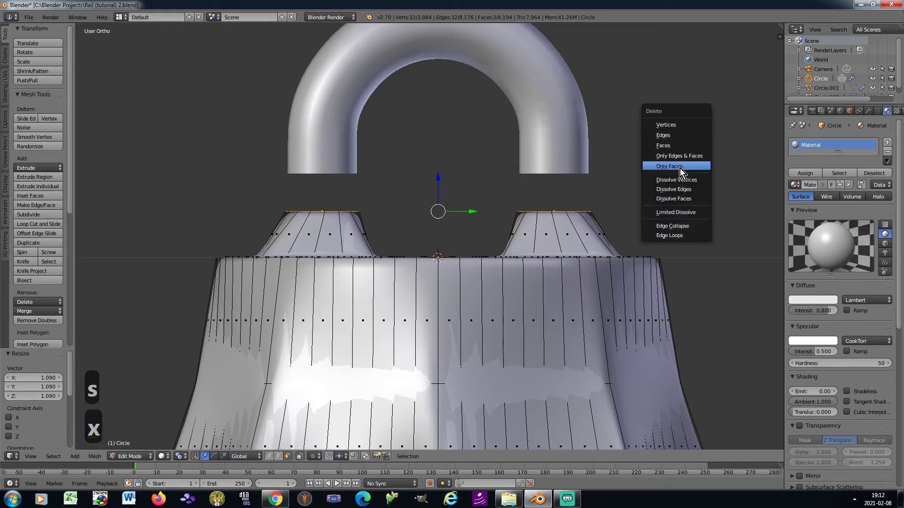
{"action": "left_click", "coordinate": [673, 145]}
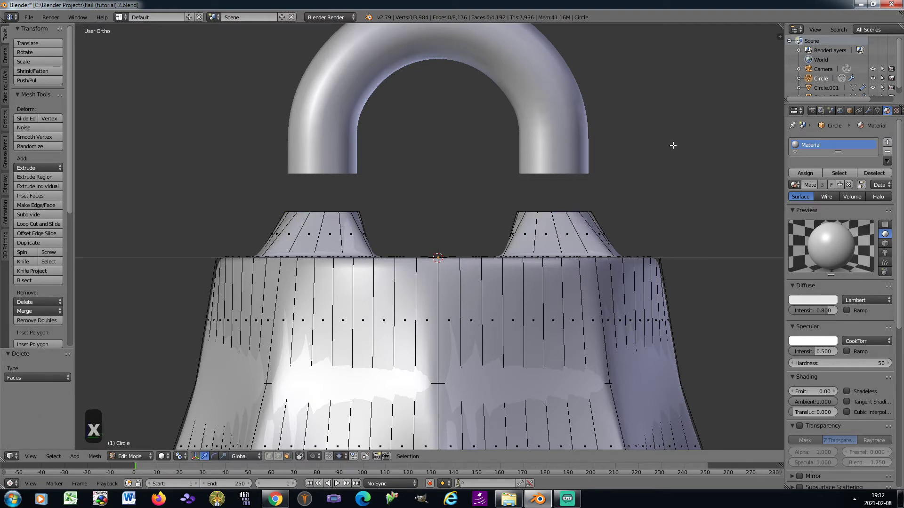
{"action": "key", "text": "Tab"}
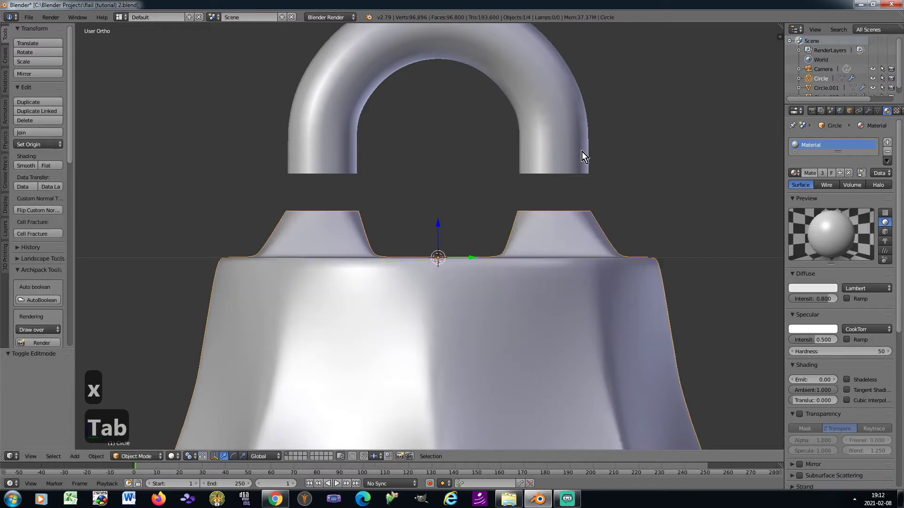
{"action": "left_click", "coordinate": [867, 112]}
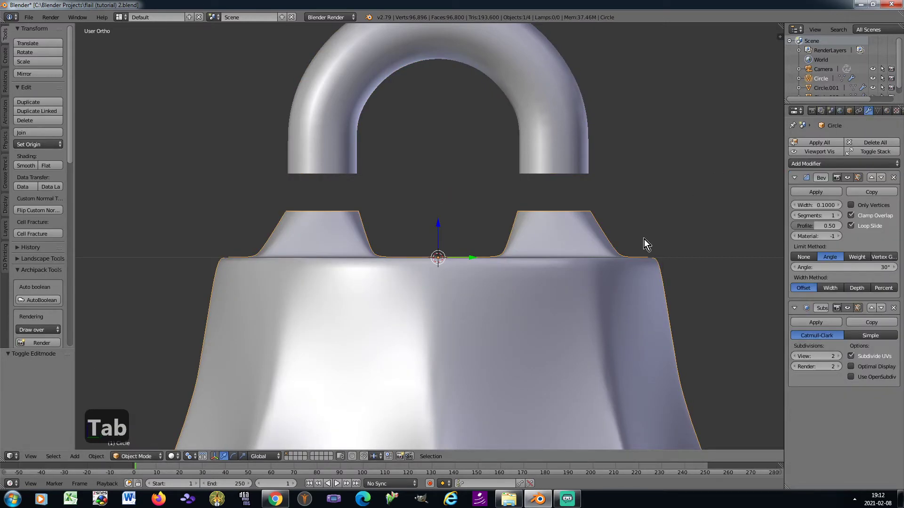
{"action": "scroll", "coordinate": [621, 236], "scroll_direction": "down", "scroll_amount": 6}
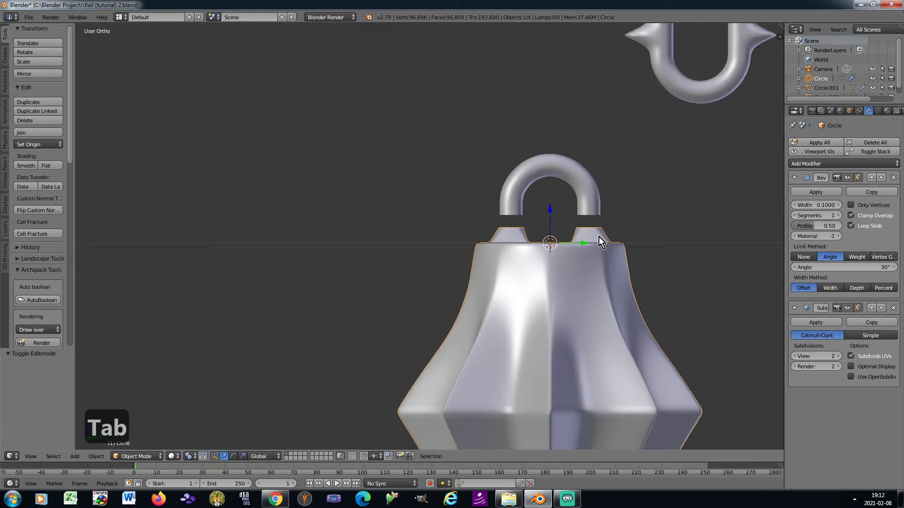
{"action": "scroll", "coordinate": [599, 236], "scroll_direction": "up", "scroll_amount": 5}
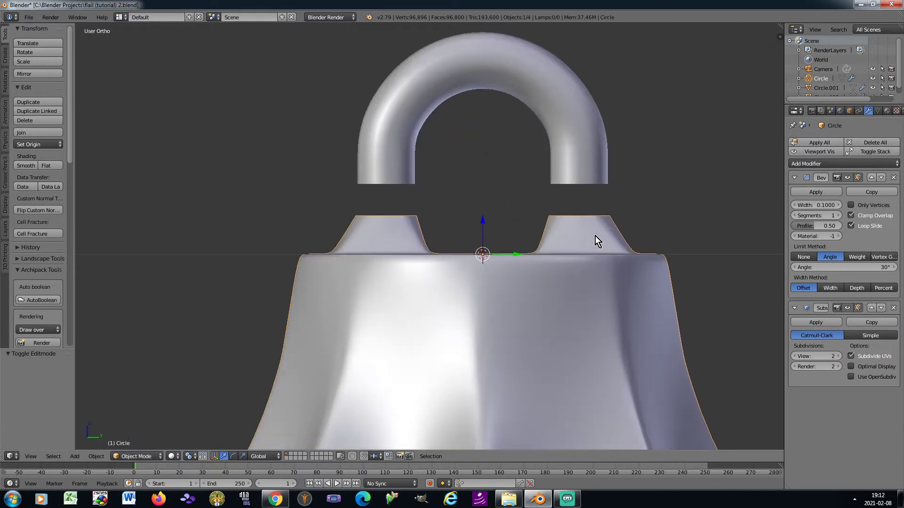
Try joining the half ring to the flail head, and undo the join
{"action": "right_click", "coordinate": [580, 160], "text": "shift"}
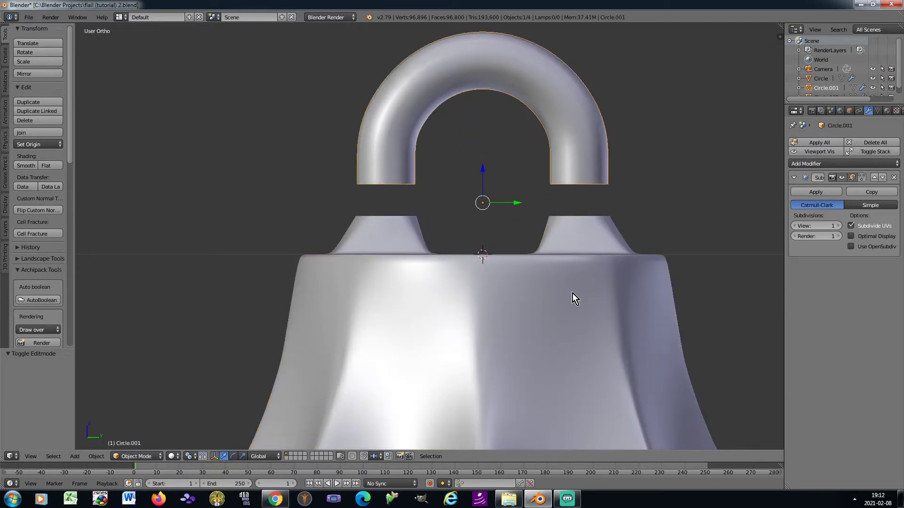
{"action": "right_click", "coordinate": [572, 293], "text": "shift"}
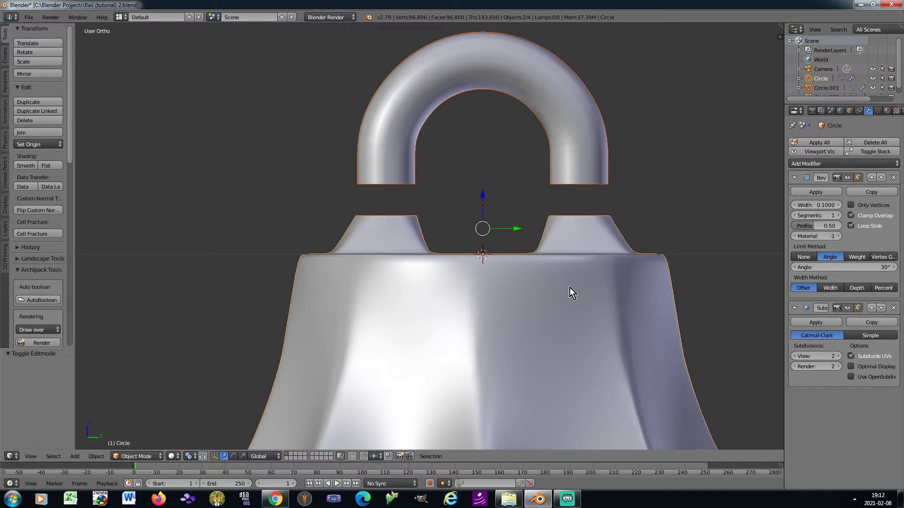
{"action": "key", "text": "ctrl+j"}
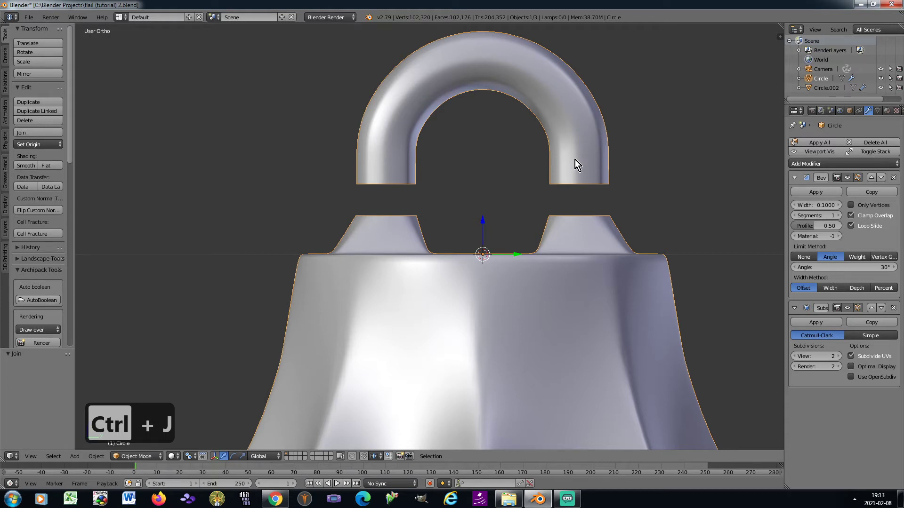
{"action": "key", "text": "ctrl+z"}
{"action": "key", "text": "ctrl+z"}
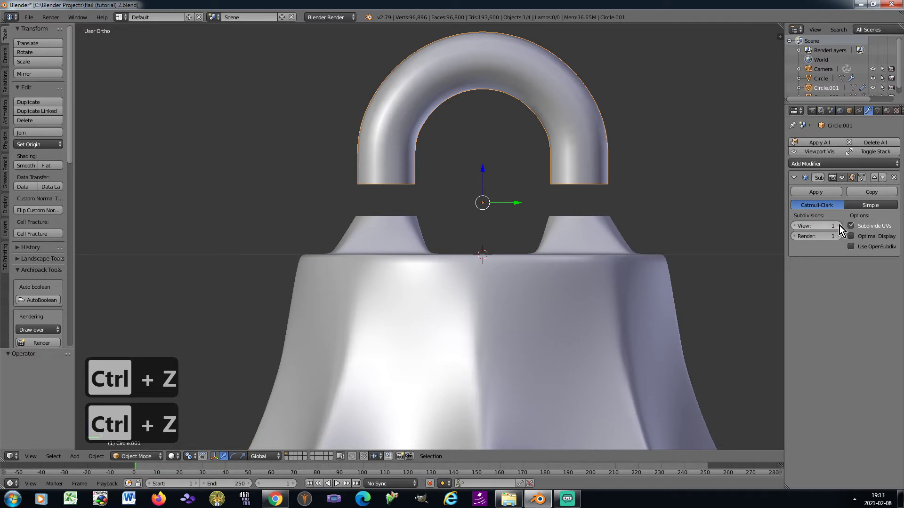
Set the half ring's view and render subdivisions to 2 and scale the ring up by 1.032
{"action": "left_click", "coordinate": [840, 225]}
{"action": "left_click", "coordinate": [840, 236]}
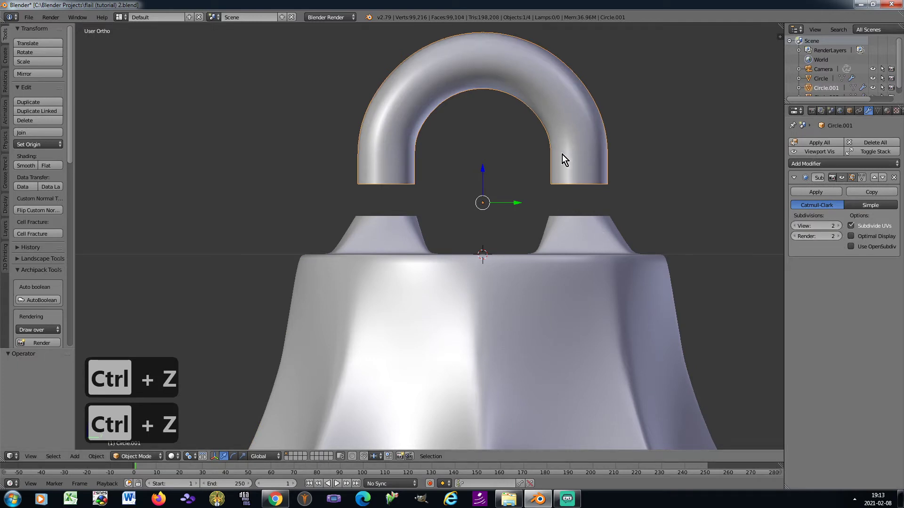
{"action": "key", "text": "s"}
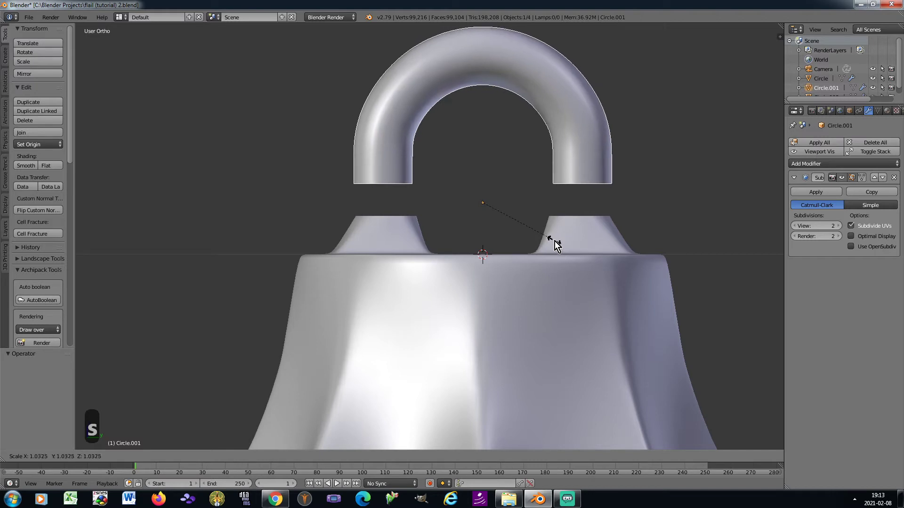
{"action": "left_click", "coordinate": [555, 241]}
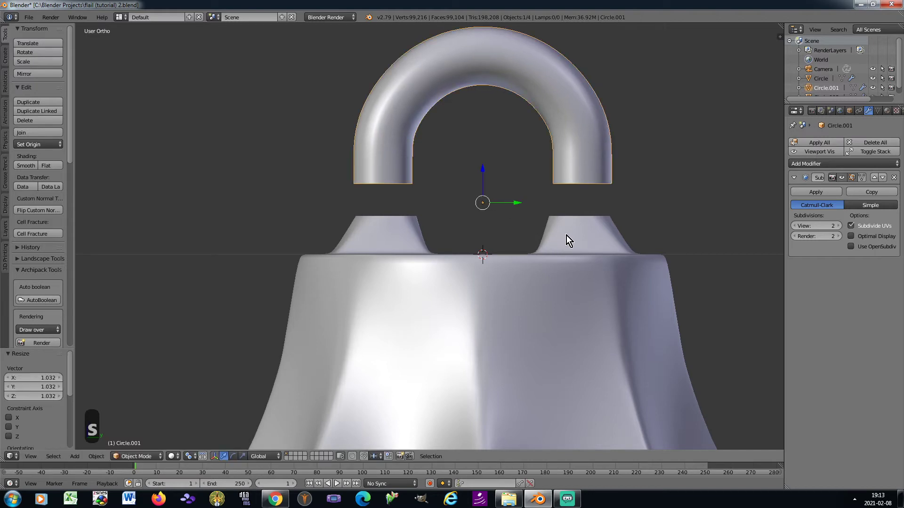
Select the open top rims of both bosses in the flail head's mesh and enlarge them slightly in place
{"action": "right_click", "coordinate": [572, 234]}
{"action": "key", "text": "Tab"}
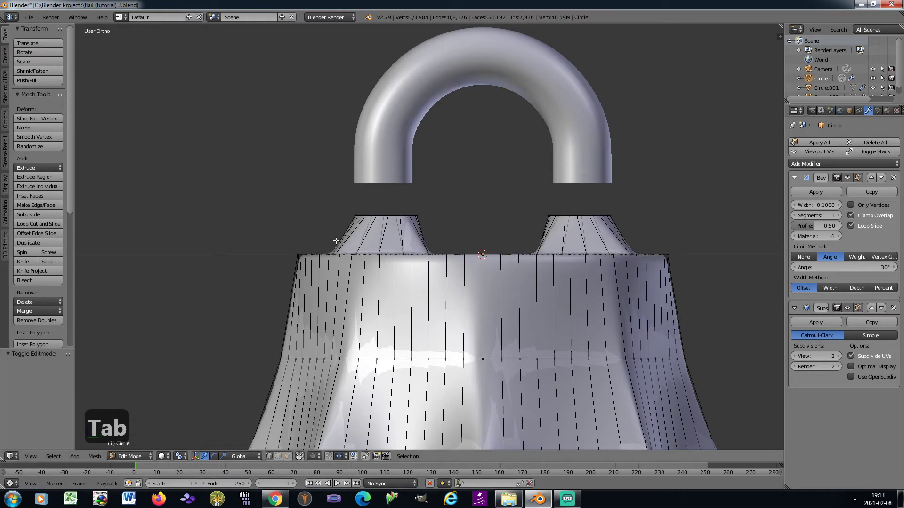
{"action": "key", "text": "b"}
{"action": "left_click_drag", "start_coordinate": [333, 206], "coordinate": [632, 228]}
{"action": "scroll", "coordinate": [570, 235], "scroll_direction": "up", "scroll_amount": 1}
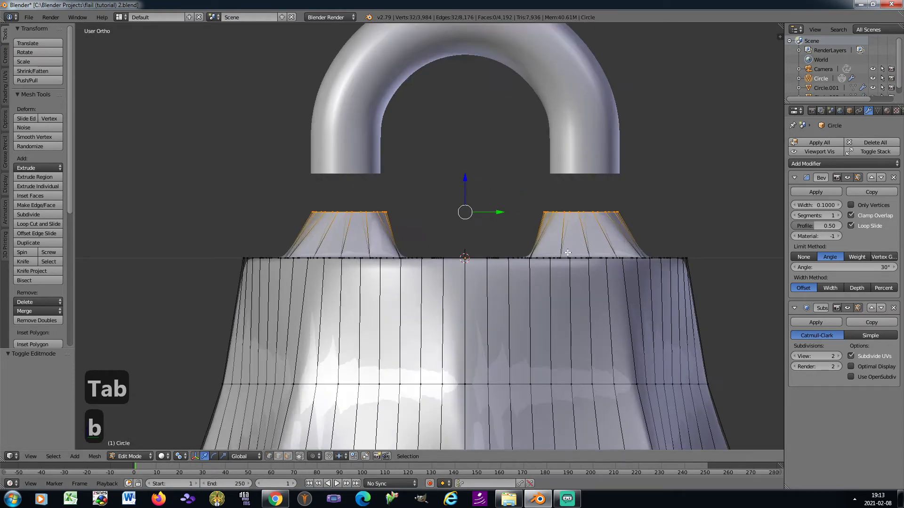
{"action": "key", "text": "s"}
{"action": "left_click", "coordinate": [466, 318]}
{"action": "key", "text": "Tab"}
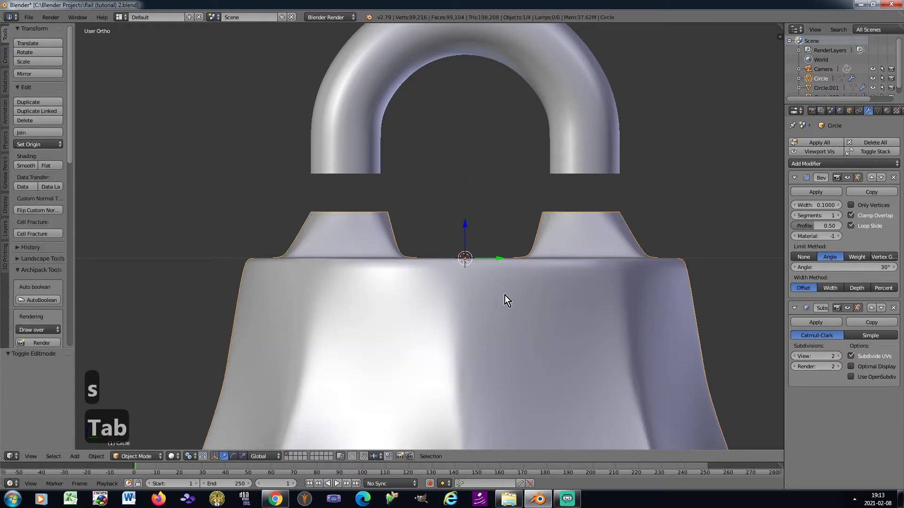
Scale both boss rims down in place by about 0.94 in Edit Mode, and return to Object Mode
{"action": "key", "text": "Tab"}
{"action": "key", "text": "s"}
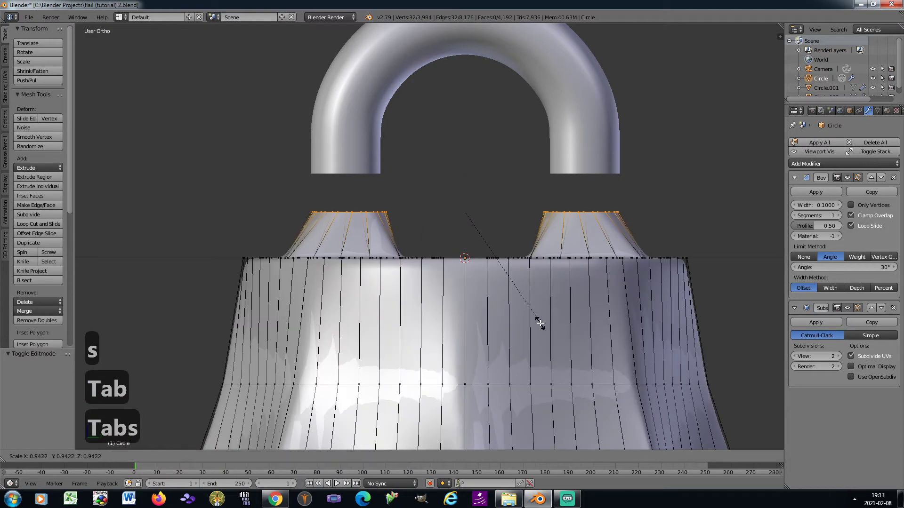
{"action": "left_click", "coordinate": [540, 322]}
{"action": "key", "text": "Tab"}
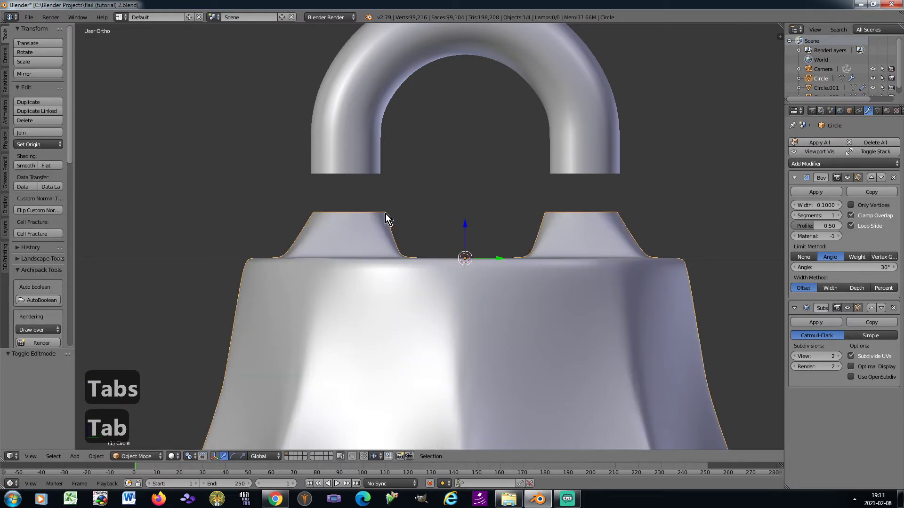
Set the pivot point to Median Point and spread the boss rims slightly apart to align with the ring ends
{"action": "left_click", "coordinate": [193, 456]}
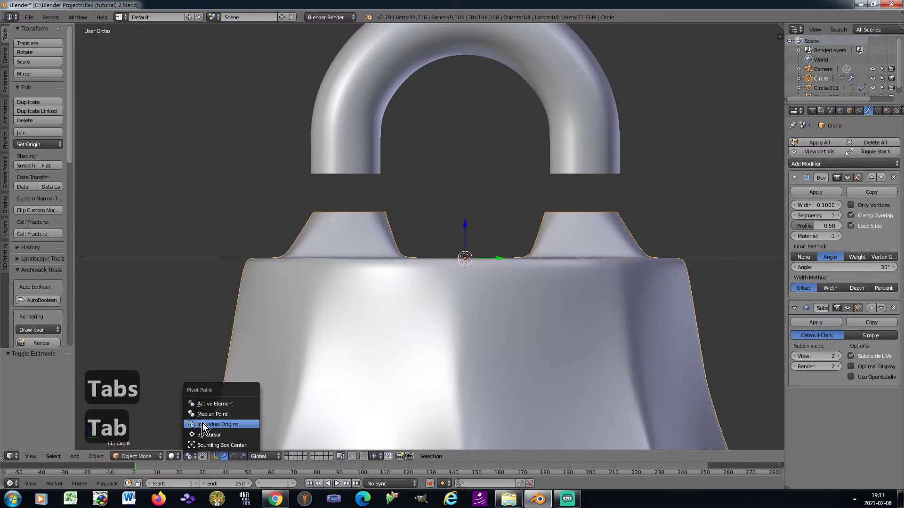
{"action": "left_click", "coordinate": [204, 414]}
{"action": "key", "text": "Tab"}
{"action": "key", "text": "s"}
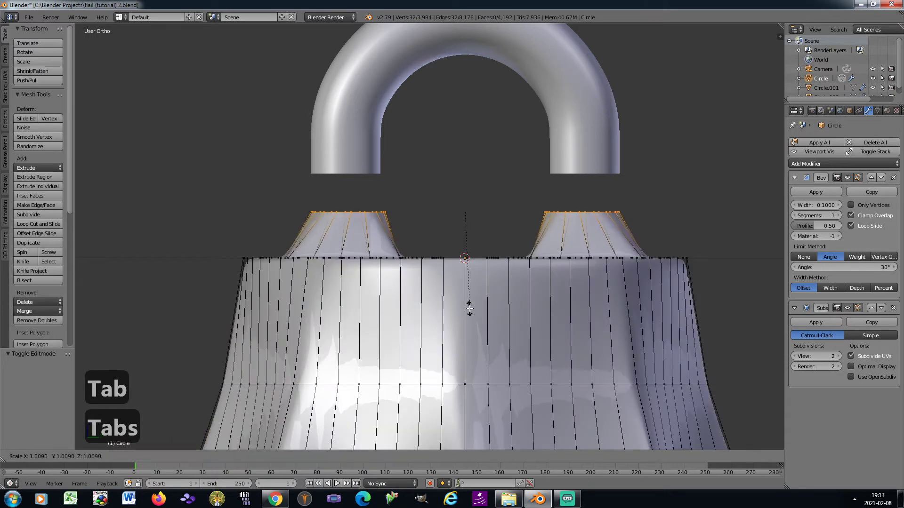
{"action": "left_click", "coordinate": [467, 310]}
{"action": "key", "text": "Tab"}
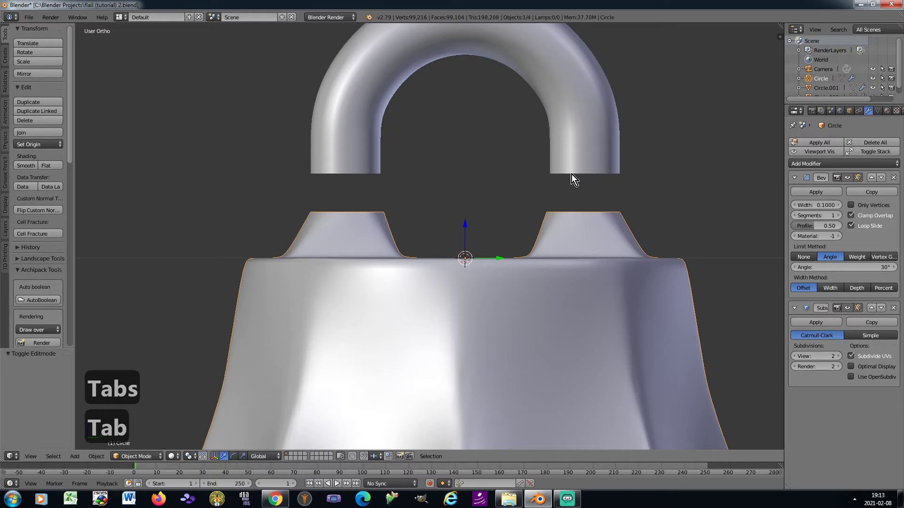
Join the half ring to the flail head and enter Edit Mode on the combined mesh
{"action": "right_click", "coordinate": [589, 152], "text": "shift"}
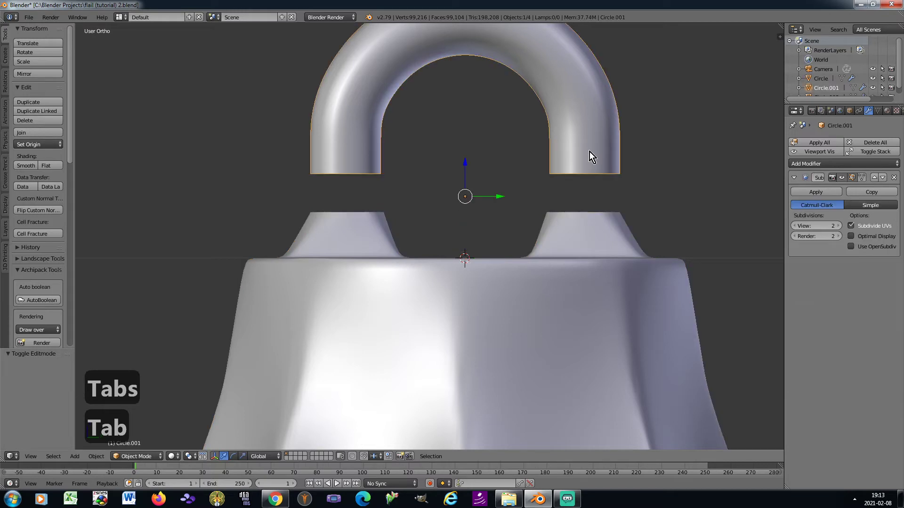
{"action": "right_click", "coordinate": [581, 277], "text": "shift"}
{"action": "key", "text": "ctrl+j"}
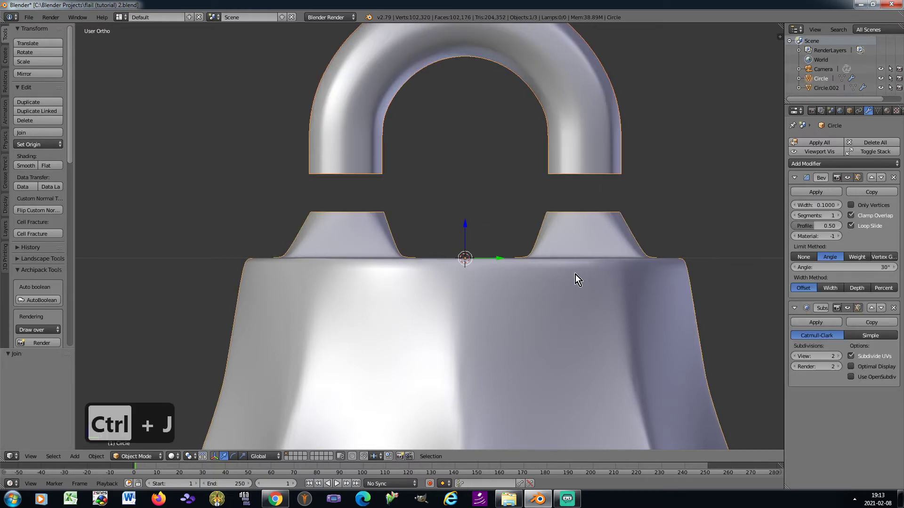
{"action": "key", "text": "Tab"}
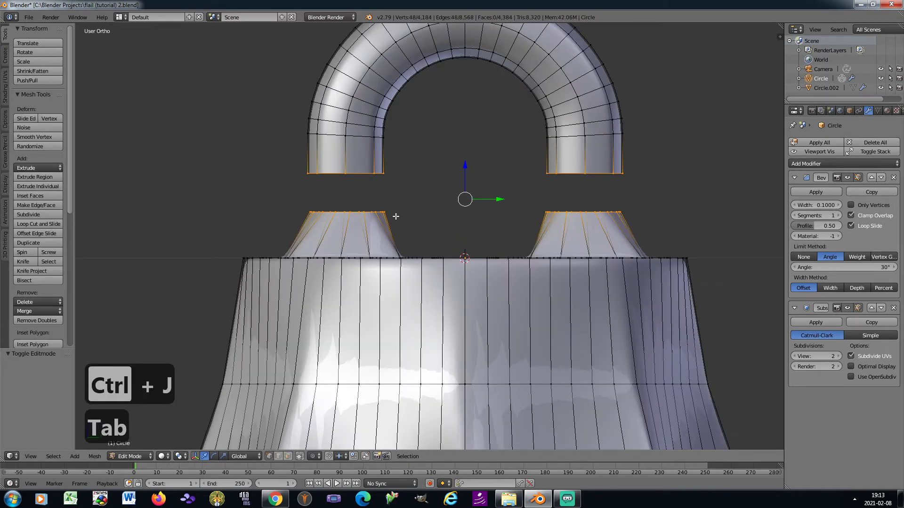
Bridge the first open end of the half ring to the boss rim beneath it with LoopTools Bridge
{"action": "key", "text": "a"}
{"action": "key", "text": "b"}
{"action": "left_click_drag", "start_coordinate": [291, 162], "coordinate": [412, 229]}
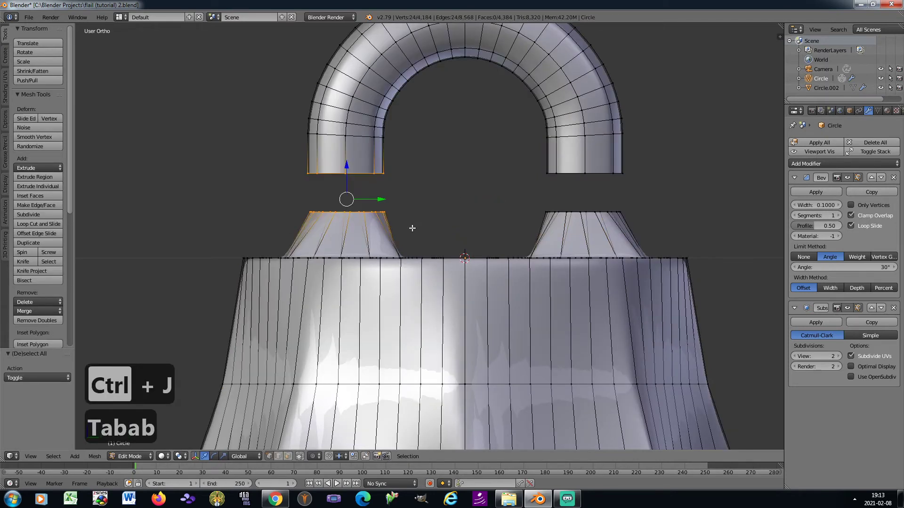
{"action": "key", "text": "w"}
{"action": "mouse_move", "coordinate": [439, 140]}
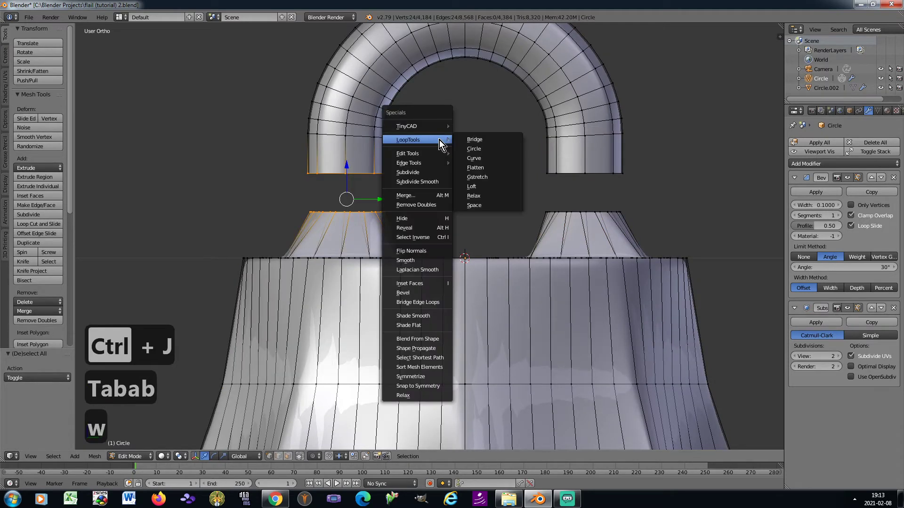
{"action": "left_click", "coordinate": [470, 140]}
Bridge the half ring's remaining open end to the other boss rim with LoopTools Bridge
{"action": "key", "text": "a"}
{"action": "key", "text": "b"}
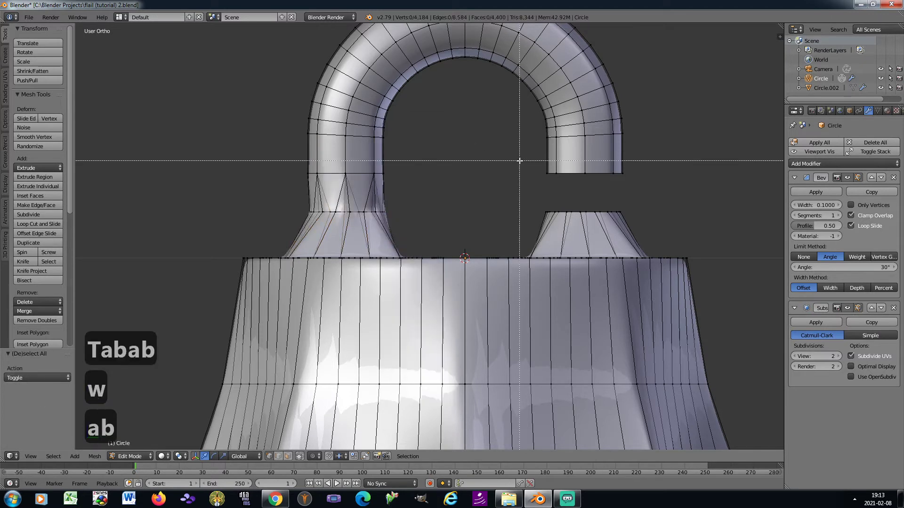
{"action": "left_click_drag", "start_coordinate": [520, 162], "coordinate": [639, 225]}
{"action": "key", "text": "w"}
{"action": "mouse_move", "coordinate": [678, 129]}
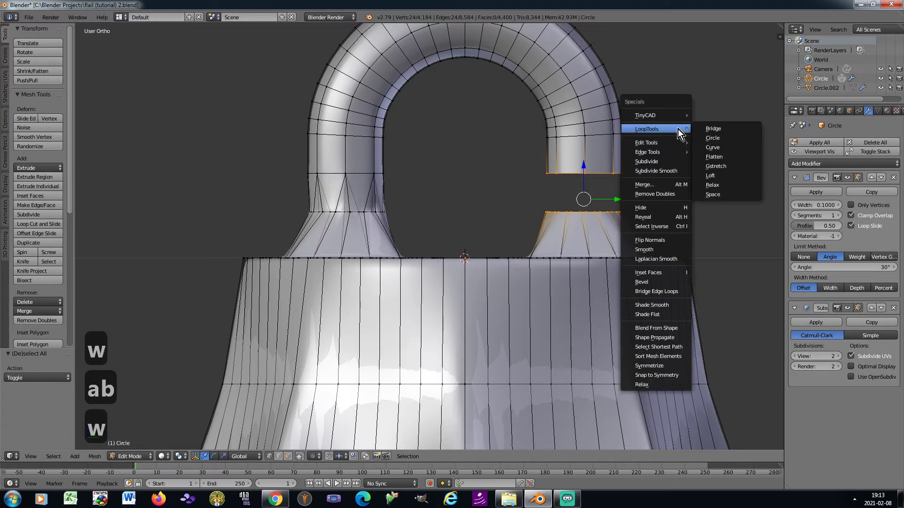
{"action": "left_click", "coordinate": [707, 129]}
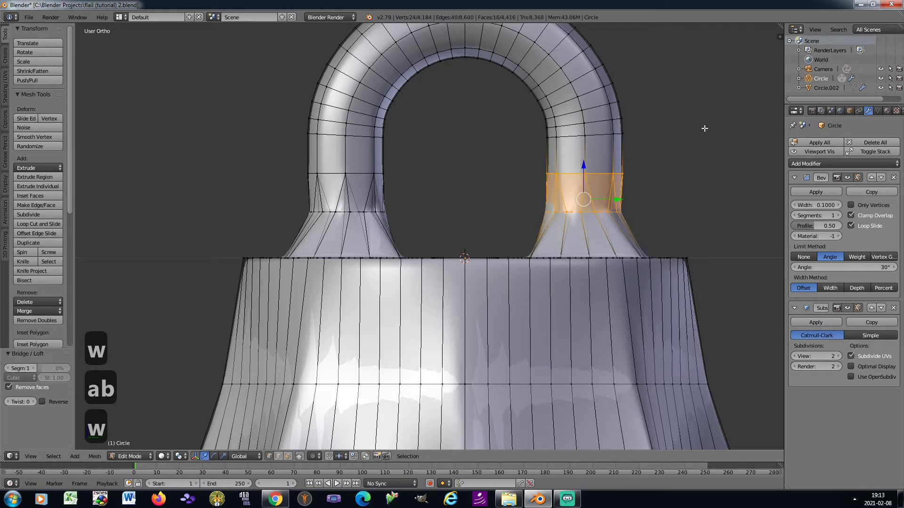
Return to Object Mode and save the project over the existing file flail (tutorial) 2.blend
{"action": "key", "text": "Tab"}
{"action": "scroll", "coordinate": [668, 171], "scroll_direction": "down", "scroll_amount": 8}
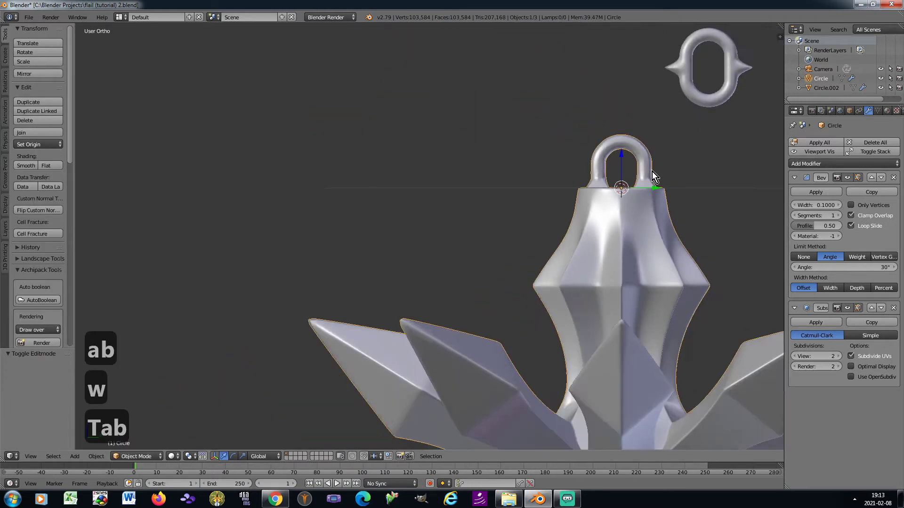
{"action": "middle_click_drag", "start_coordinate": [681, 149], "coordinate": [525, 142], "text": "shift"}
{"action": "scroll", "coordinate": [526, 143], "scroll_direction": "down", "scroll_amount": 4}
{"action": "key", "text": "ctrl+s"}
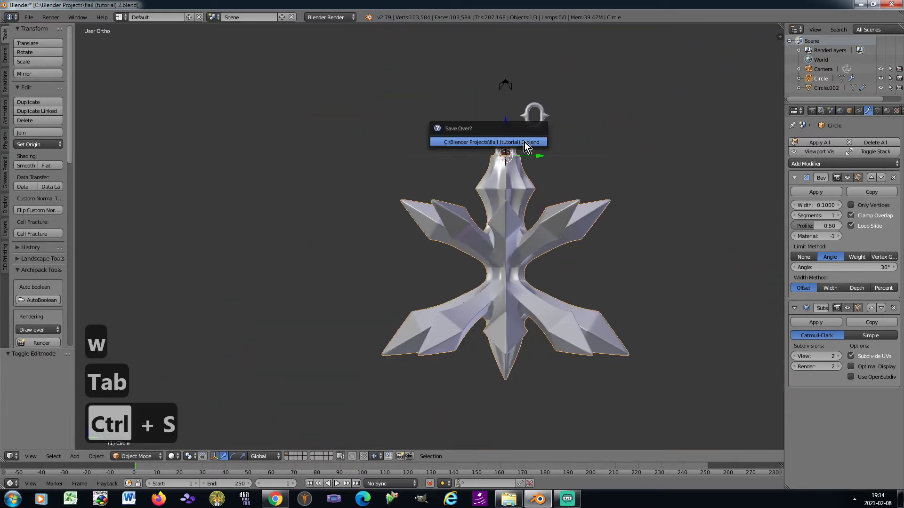
{"action": "left_click", "coordinate": [525, 142]}
{"action": "scroll", "coordinate": [531, 121], "scroll_direction": "up", "scroll_amount": 8}
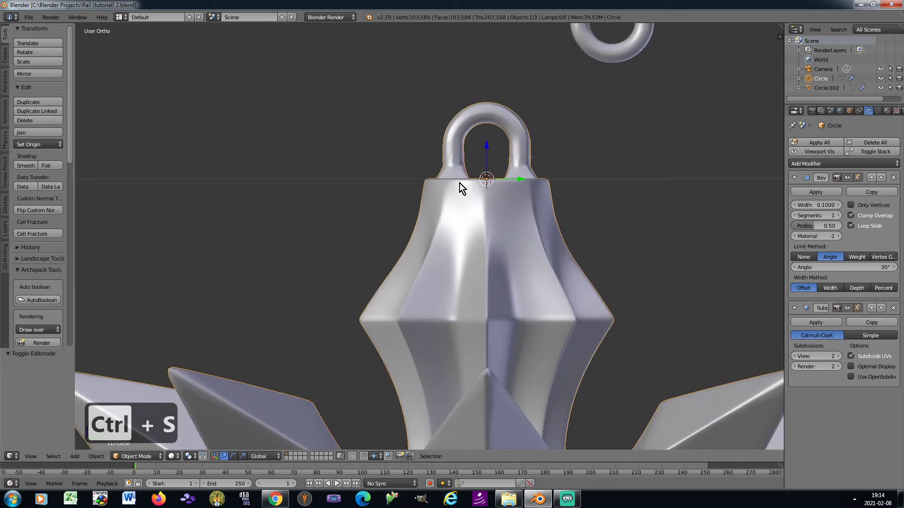
Duplicate the widest edge loop of the flail head's upper neck and place the copy beside it, offset about 6.76 in Y and 3.2 in Z
{"action": "key", "text": "Tab"}
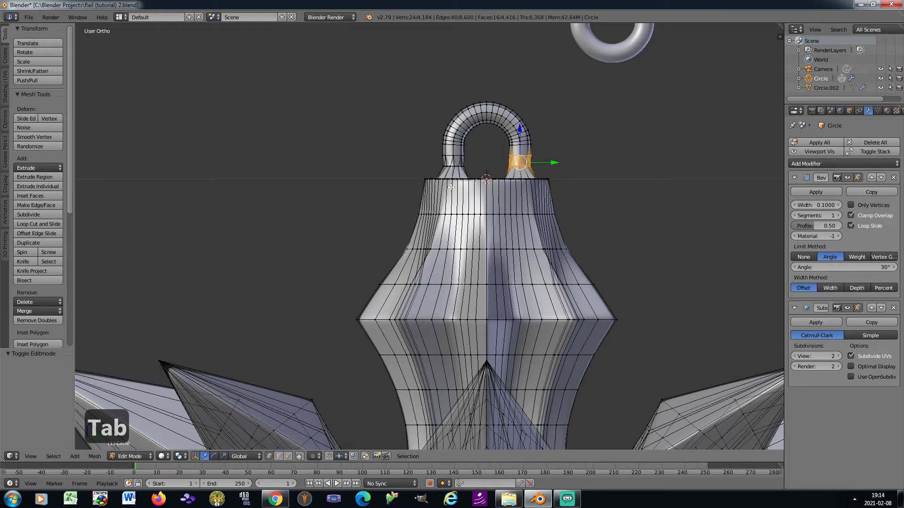
{"action": "key", "text": "a"}
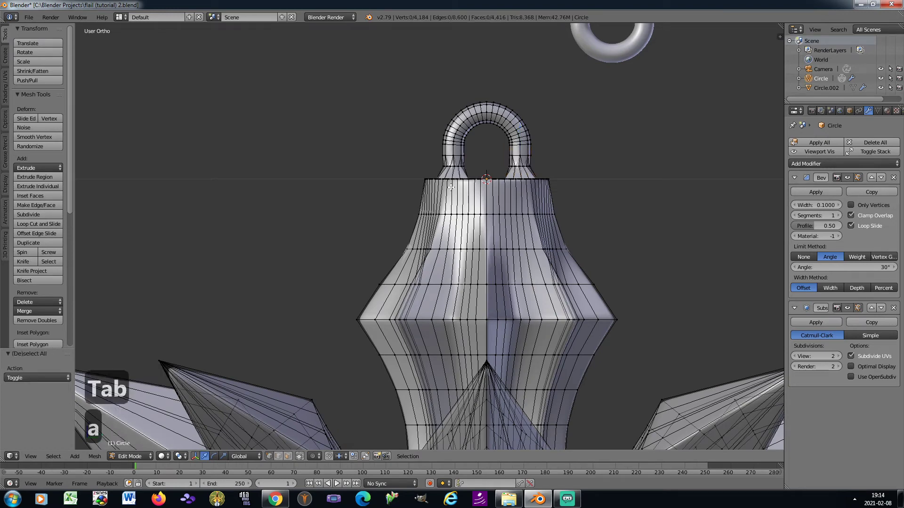
{"action": "scroll", "coordinate": [451, 187], "scroll_direction": "down", "scroll_amount": 6}
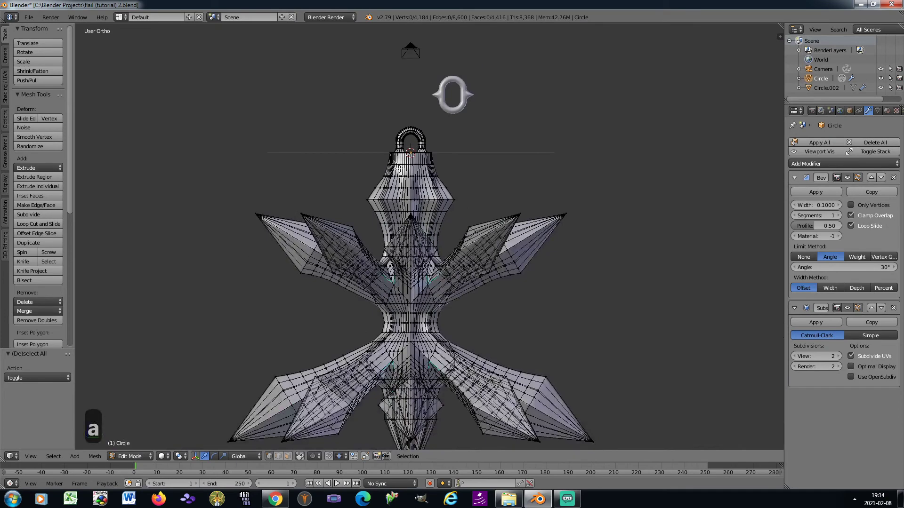
{"action": "scroll", "coordinate": [399, 170], "scroll_direction": "down", "scroll_amount": 2}
{"action": "key", "text": "Tab"}
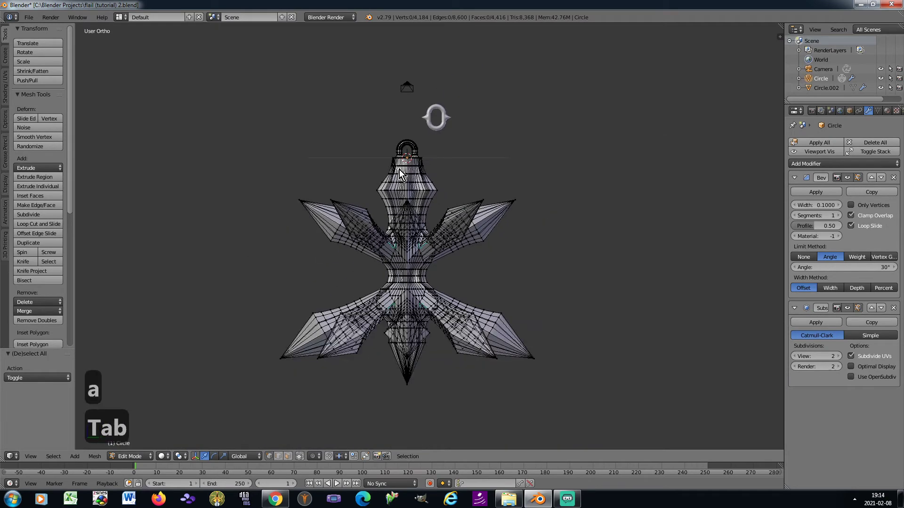
{"action": "key", "text": "Tab"}
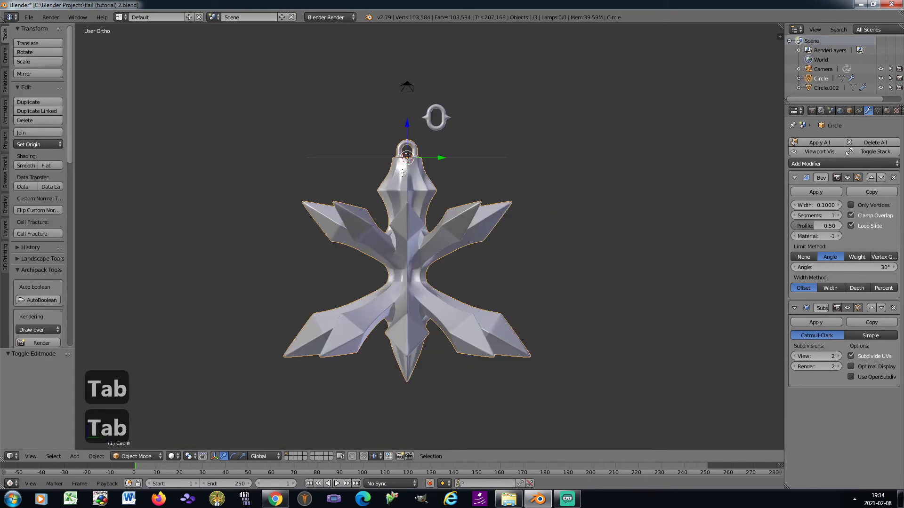
{"action": "scroll", "coordinate": [399, 169], "scroll_direction": "up", "scroll_amount": 5}
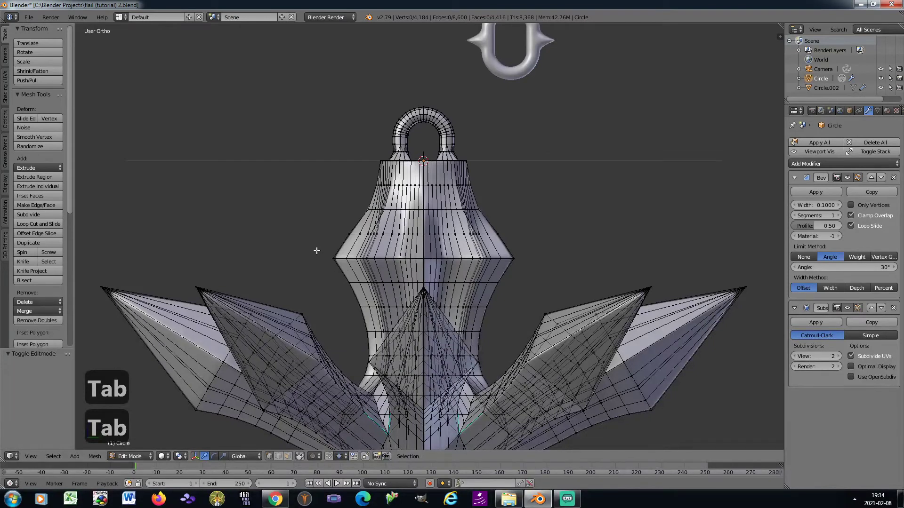
{"action": "key", "text": "b"}
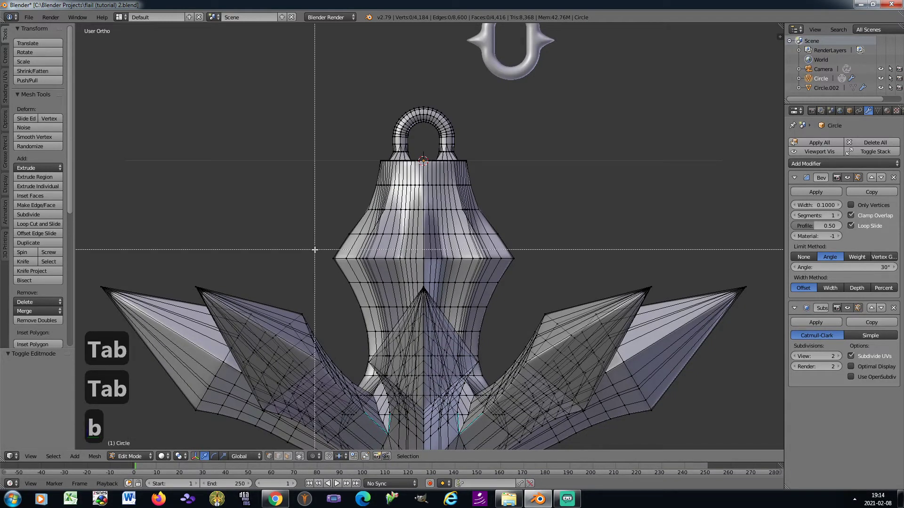
{"action": "left_click_drag", "start_coordinate": [315, 250], "coordinate": [535, 266]}
{"action": "scroll", "coordinate": [494, 278], "scroll_direction": "down", "scroll_amount": 1}
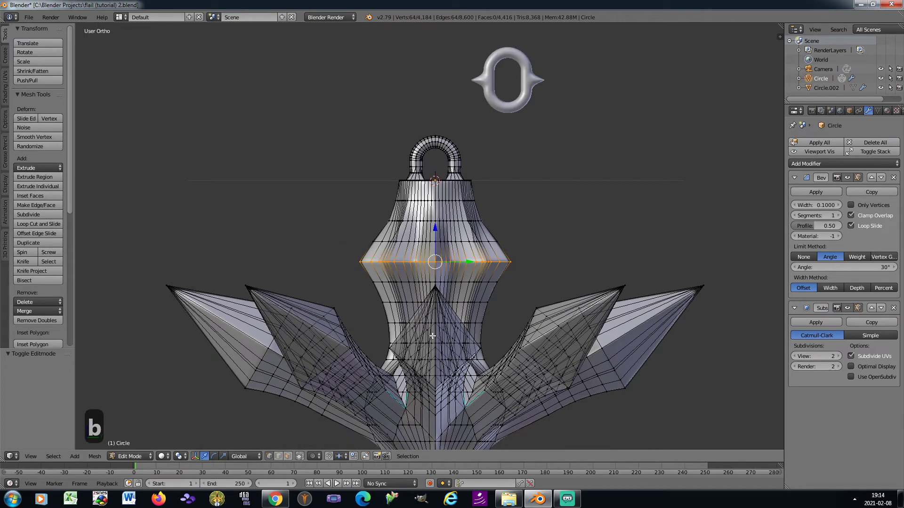
{"action": "key", "text": "shift+d"}
{"action": "left_click", "coordinate": [641, 238]}
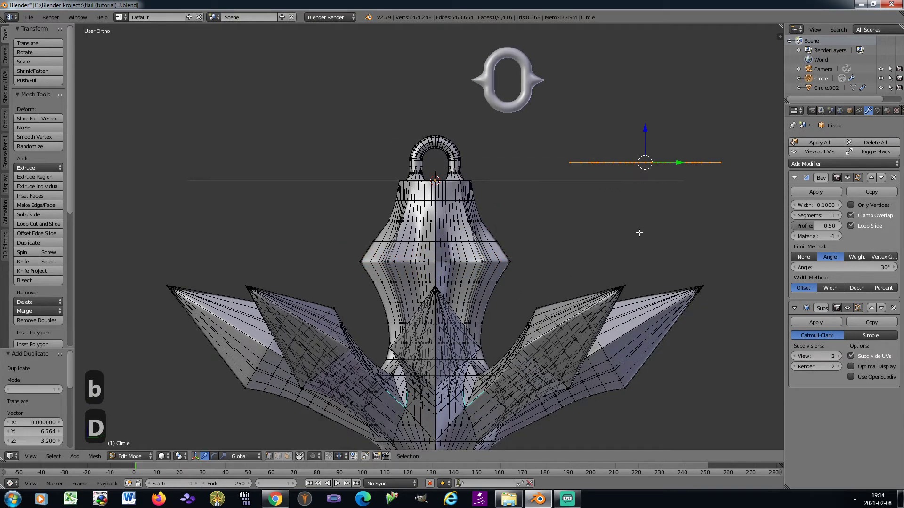
Separate the duplicated loop into its own object and remove its Bevel modifier
{"action": "key", "text": "p"}
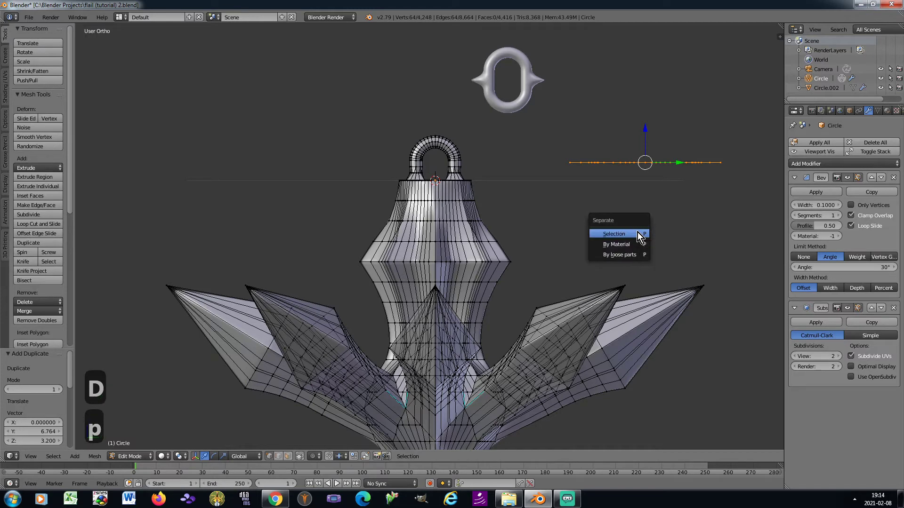
{"action": "left_click", "coordinate": [638, 233]}
{"action": "key", "text": "Tab"}
{"action": "key", "text": "KP_8"}
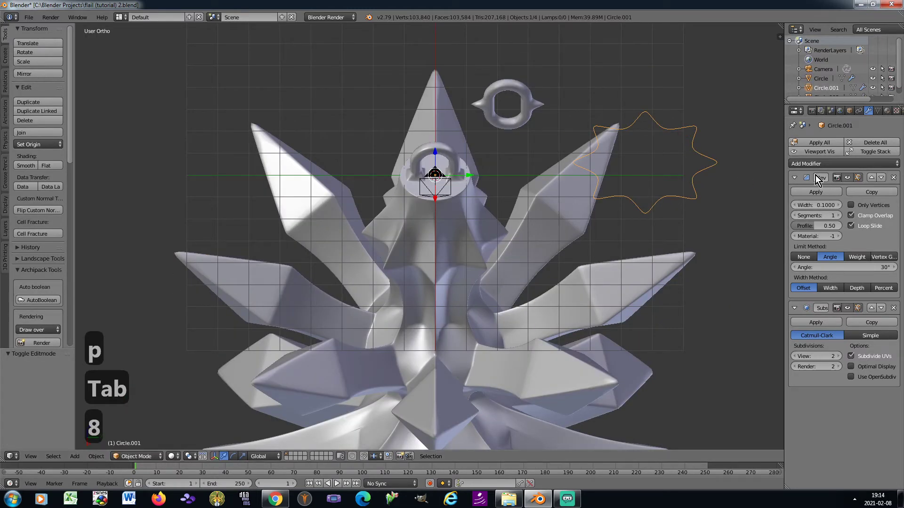
{"action": "left_click", "coordinate": [894, 179]}
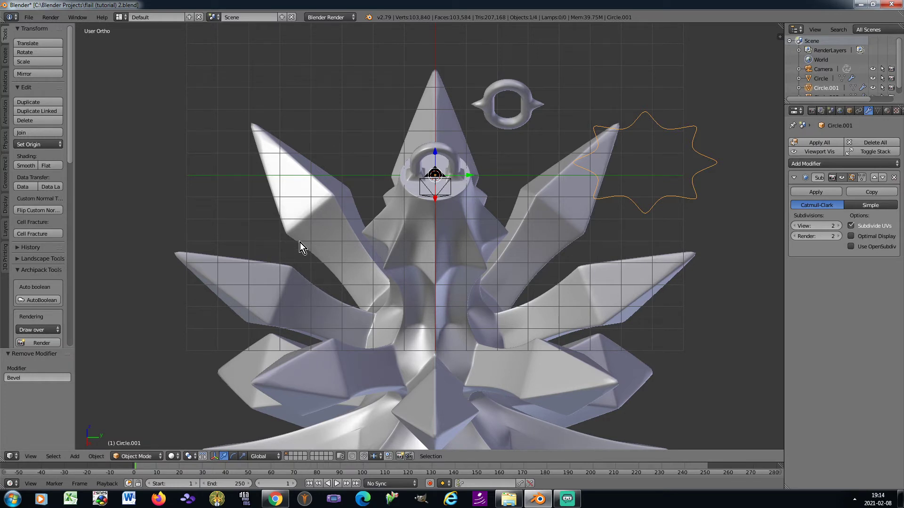
Fill the separated star-shaped outline with a face and set the object's origin to its geometry
{"action": "key", "text": "Tab"}
{"action": "key", "text": "a"}
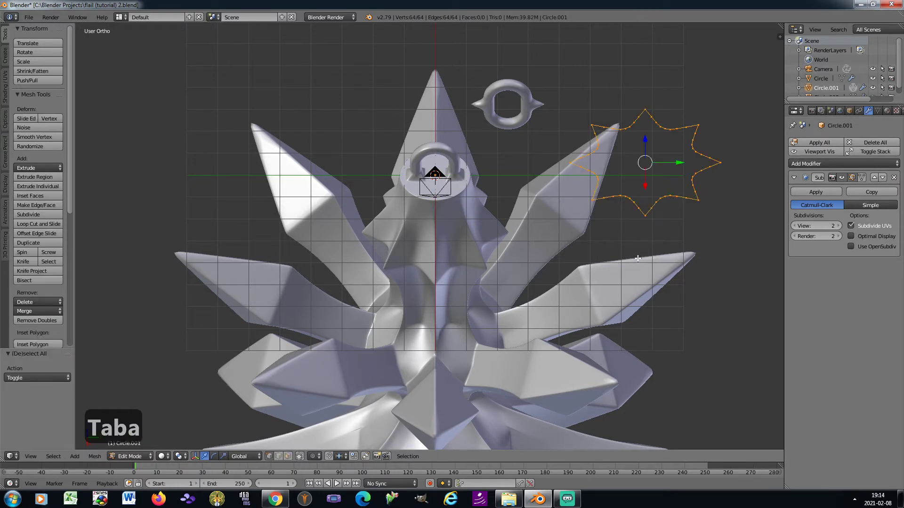
{"action": "key", "text": "f"}
{"action": "key", "text": "Tab"}
{"action": "left_click", "coordinate": [96, 456]}
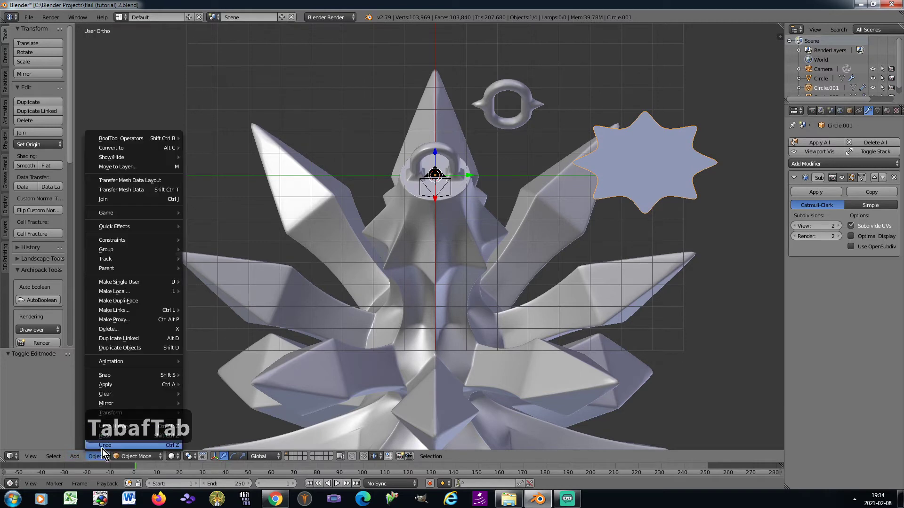
{"action": "mouse_move", "coordinate": [129, 414]}
{"action": "left_click", "coordinate": [243, 359]}
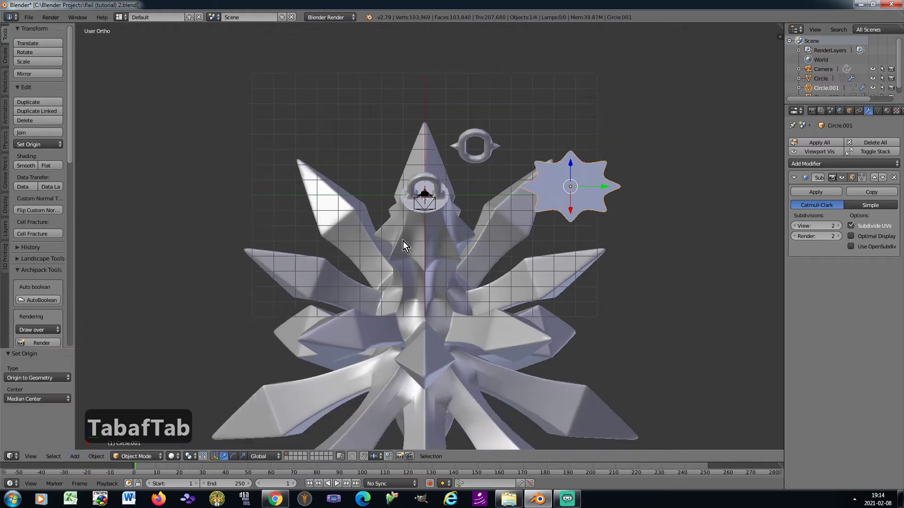
In the right orthographic view, move the star-shaped face away from the flail head, about 12.9 along Y and 7.2 along Z
{"action": "scroll", "coordinate": [403, 242], "scroll_direction": "down", "scroll_amount": 2}
{"action": "key", "text": "KP_3"}
{"action": "scroll", "coordinate": [403, 241], "scroll_direction": "down", "scroll_amount": 4}
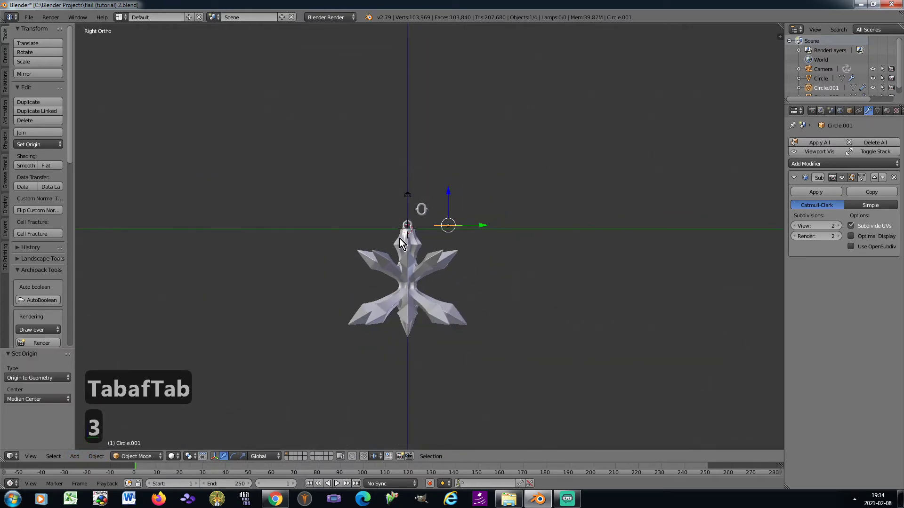
{"action": "middle_click_drag", "start_coordinate": [430, 235], "coordinate": [366, 220], "text": "shift"}
{"action": "key", "text": "g"}
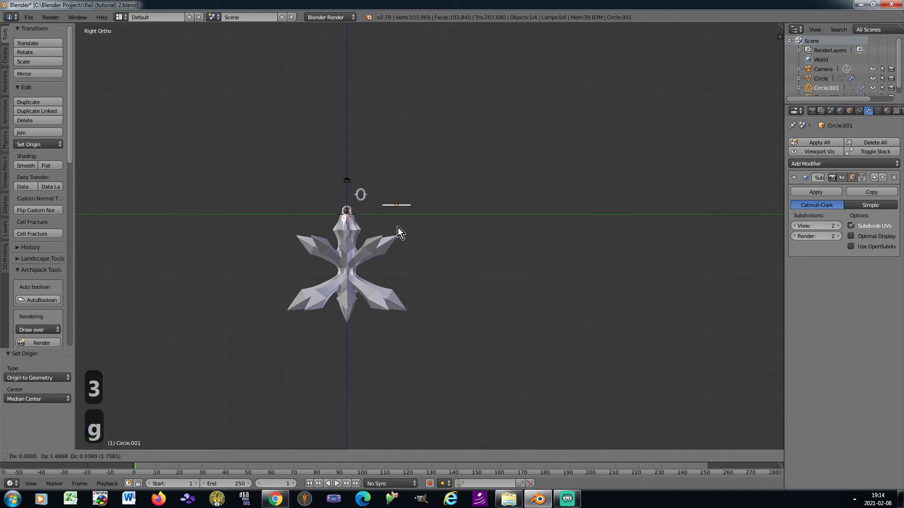
{"action": "left_click", "coordinate": [462, 193]}
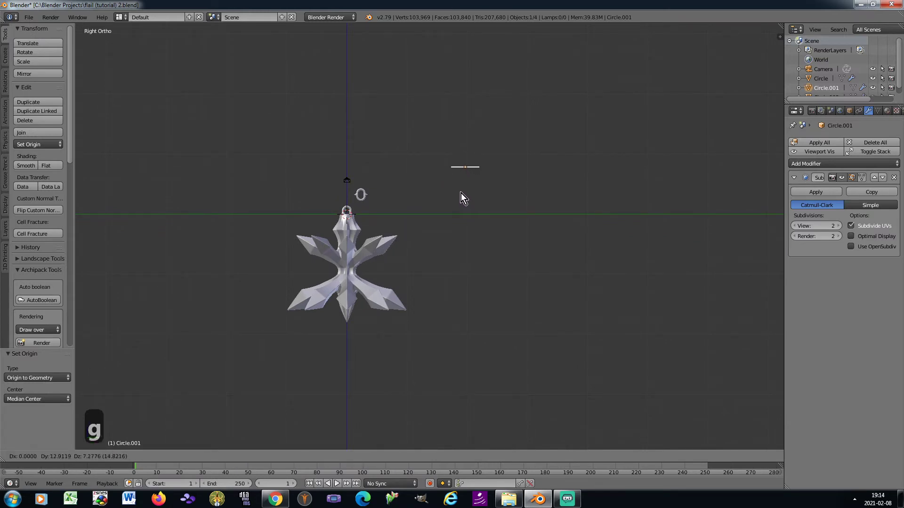
Extrude the whole star-shaped face downward by about 11.23 units in Edit Mode
{"action": "key", "text": "Tab"}
{"action": "scroll", "coordinate": [471, 177], "scroll_direction": "up", "scroll_amount": 5}
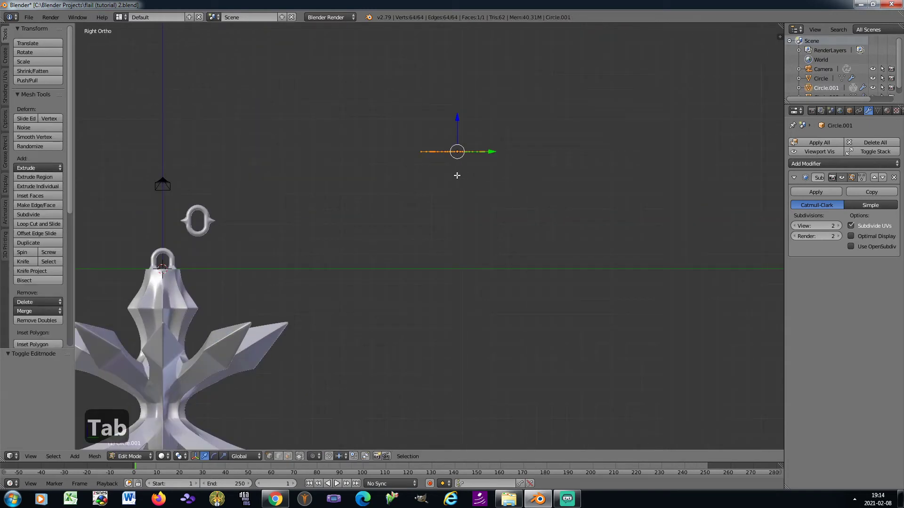
{"action": "key", "text": "a"}
{"action": "key", "text": "a"}
{"action": "key", "text": "e"}
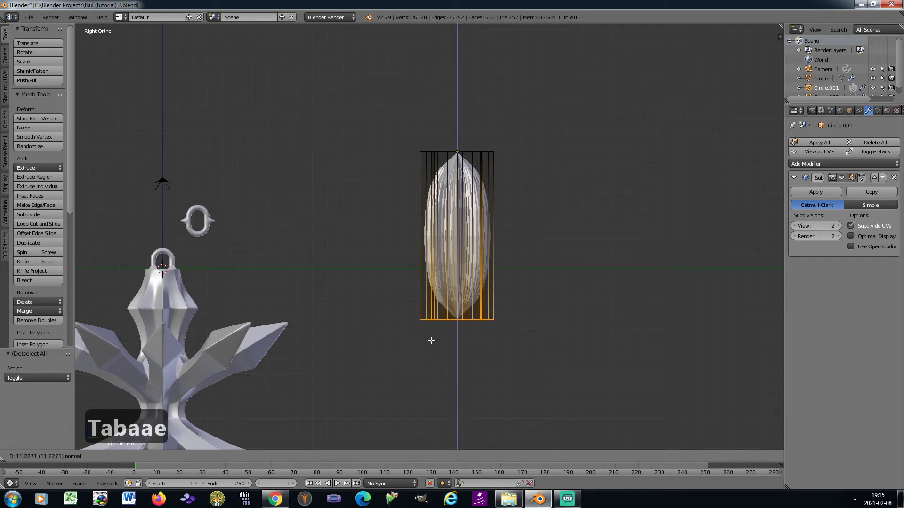
{"action": "left_click", "coordinate": [429, 339]}
Add a centred edge loop around the extruded star prism and five evenly spaced loops in its upper half
{"action": "key", "text": "ctrl+r"}
{"action": "left_click", "coordinate": [438, 237]}
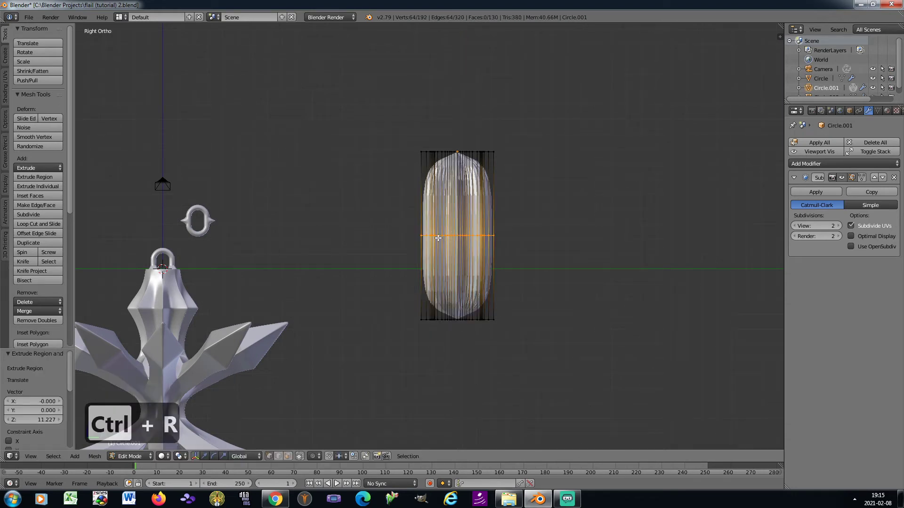
{"action": "right_click", "coordinate": [438, 237]}
{"action": "scroll", "coordinate": [453, 179], "scroll_direction": "up", "scroll_amount": 2}
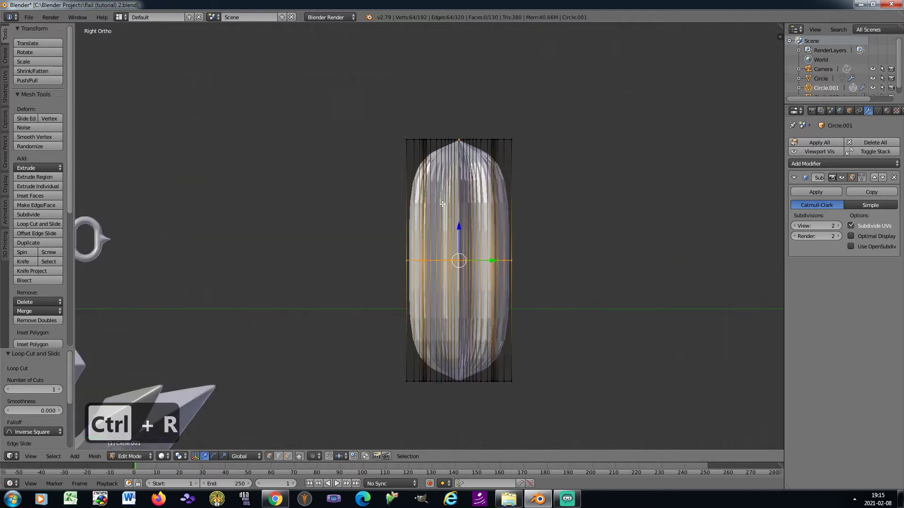
{"action": "key", "text": "ctrl+r"}
{"action": "scroll", "coordinate": [443, 204], "scroll_direction": "up", "scroll_amount": 2}
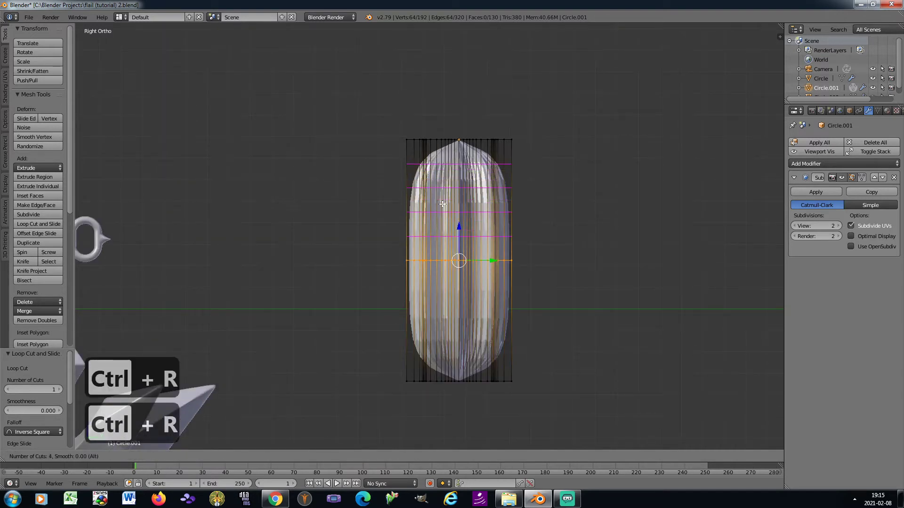
{"action": "left_click", "coordinate": [442, 204]}
{"action": "right_click", "coordinate": [442, 202]}
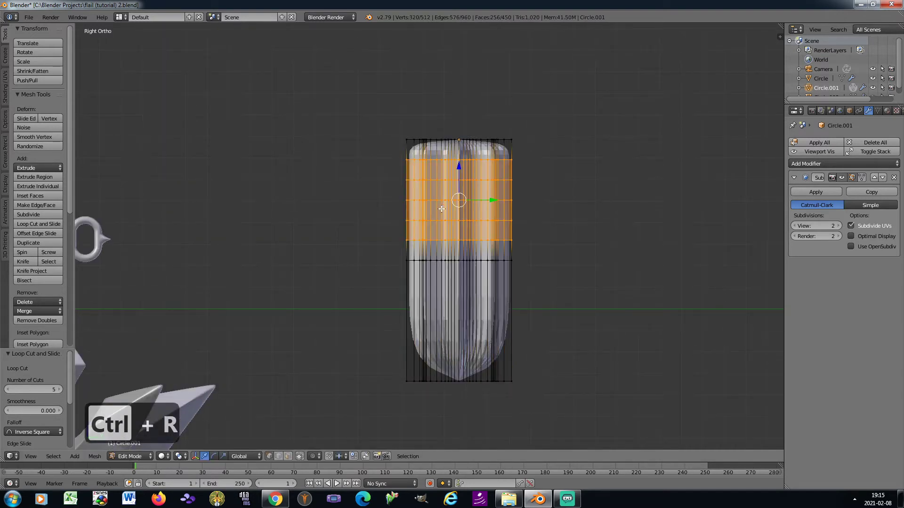
Select the middle edge loop of the prism's upper half and mark it sharp
{"action": "key", "text": "a"}
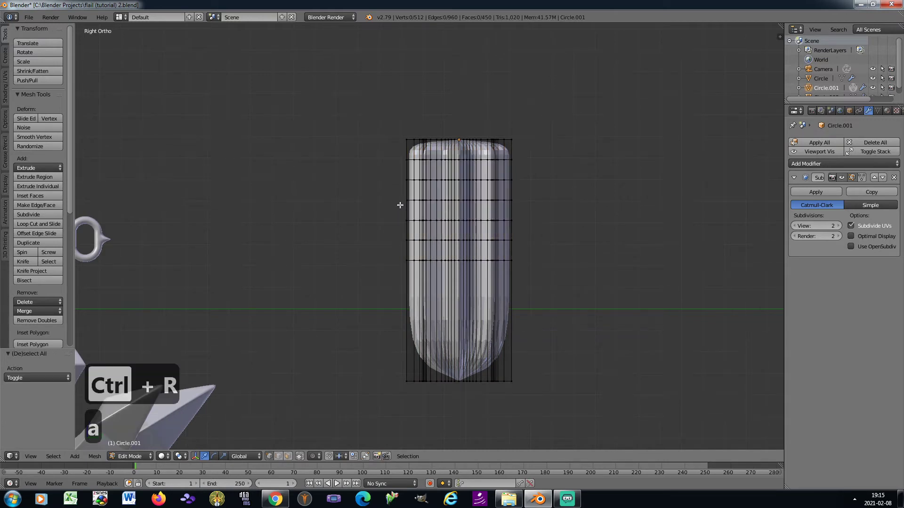
{"action": "key", "text": "b"}
{"action": "left_click_drag", "start_coordinate": [396, 196], "coordinate": [536, 207]}
{"action": "key", "text": "ctrl+e"}
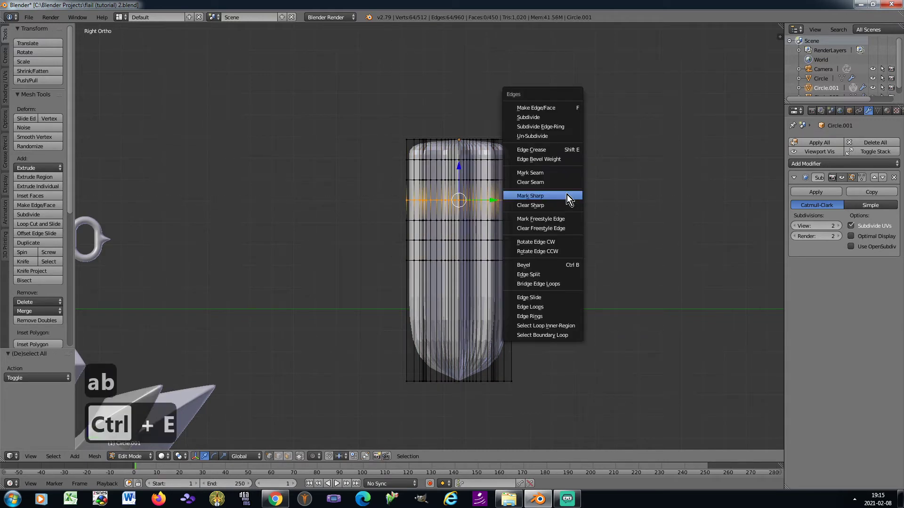
{"action": "left_click", "coordinate": [564, 195]}
Add five evenly spaced edge loops in the lower half of the star prism
{"action": "key", "text": "ctrl+r"}
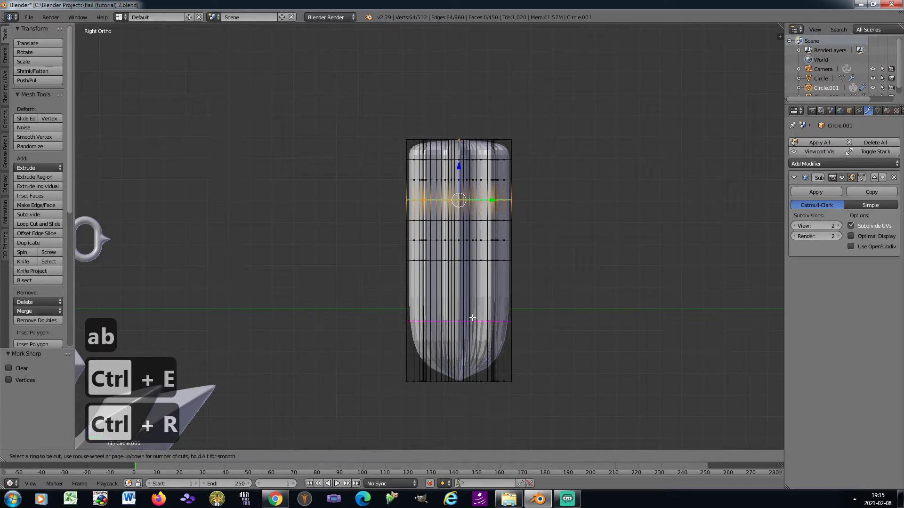
{"action": "scroll", "coordinate": [472, 318], "scroll_direction": "up", "scroll_amount": 2}
{"action": "left_click", "coordinate": [472, 318]}
{"action": "right_click", "coordinate": [473, 318]}
Select the middle edge loop of the prism's lower half and mark it as a seam
{"action": "key", "text": "a"}
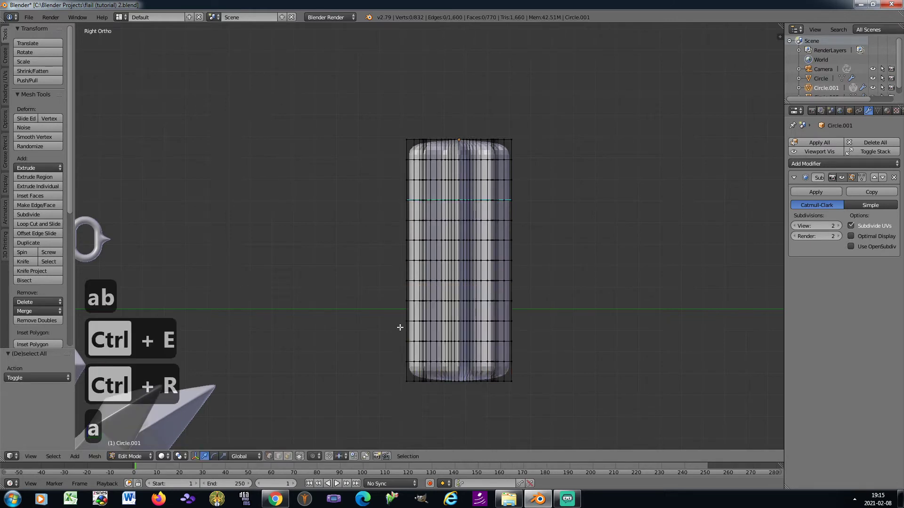
{"action": "key", "text": "b"}
{"action": "left_click_drag", "start_coordinate": [393, 335], "coordinate": [555, 316]}
{"action": "key", "text": "ctrl+e"}
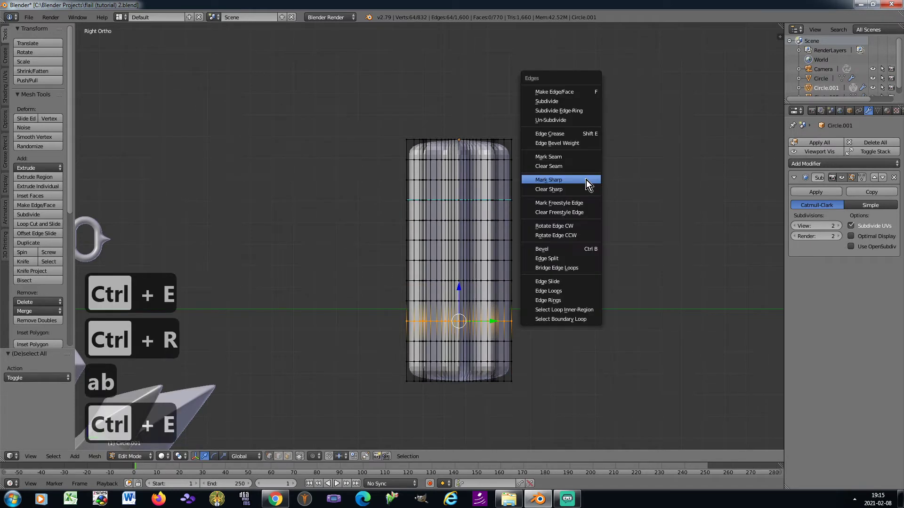
{"action": "left_click", "coordinate": [577, 157]}
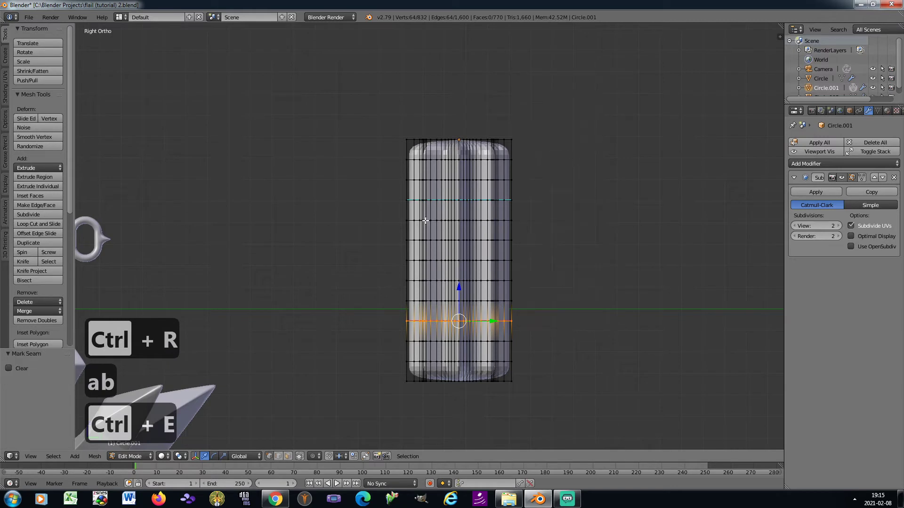
Apply smooth shading to the star prism in Object Mode and return to Edit Mode
{"action": "key", "text": "Tab"}
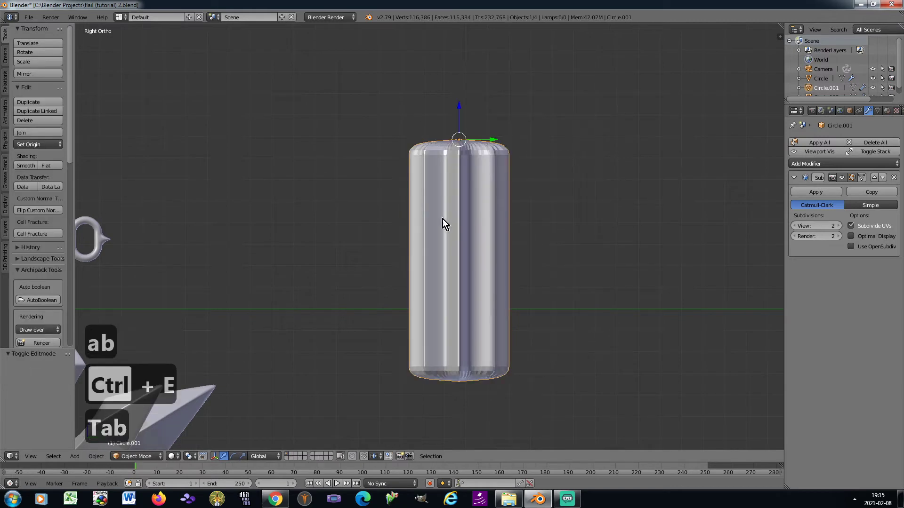
{"action": "left_click", "coordinate": [24, 166]}
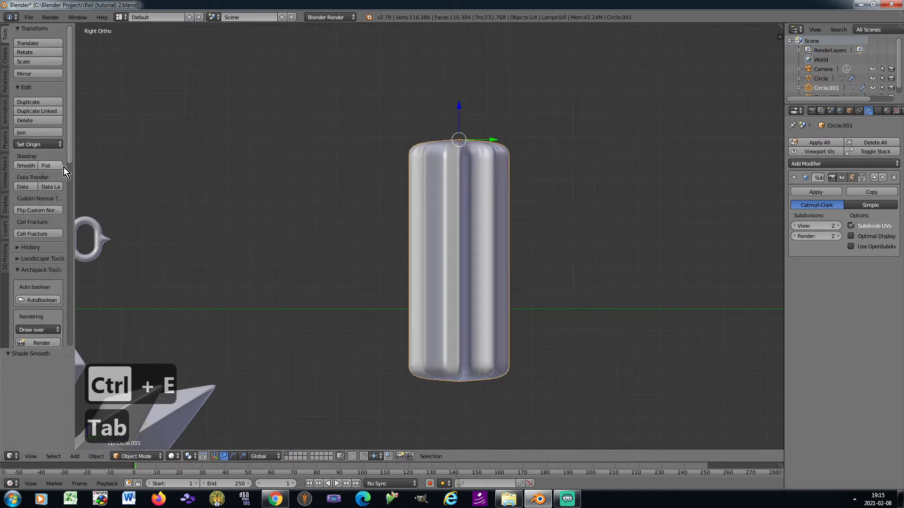
{"action": "key", "text": "Tab"}
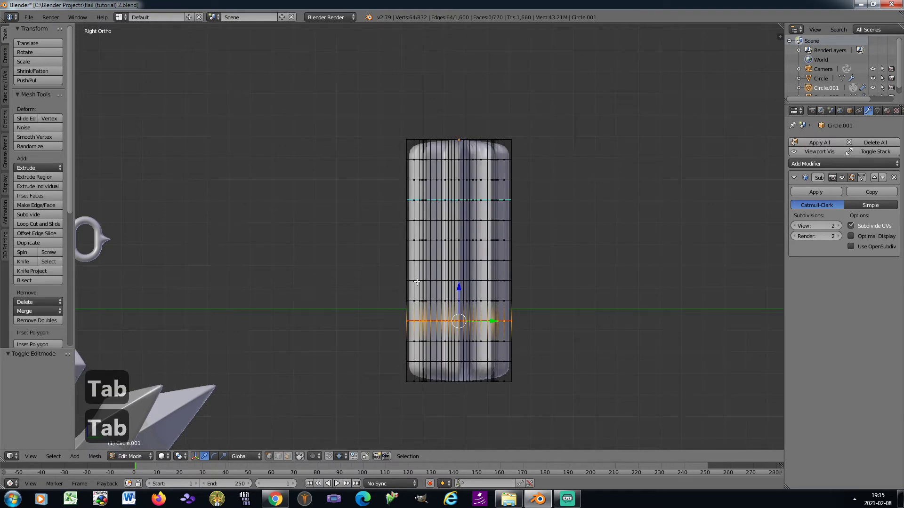
Reselect the middle edge loop of the prism's lower half, clear its seam and mark it sharp
{"action": "key", "text": "a"}
{"action": "key", "text": "b"}
{"action": "right_click", "coordinate": [390, 315]}
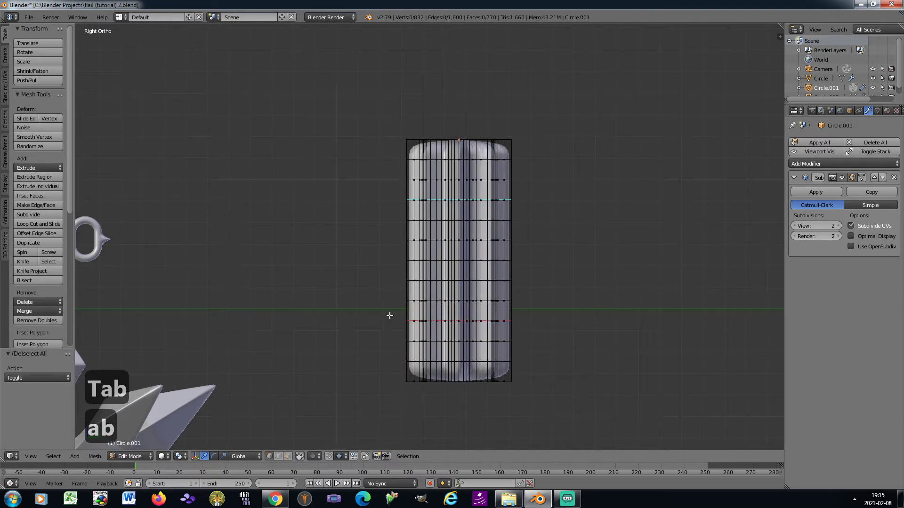
{"action": "left_click_drag", "start_coordinate": [390, 316], "coordinate": [538, 331]}
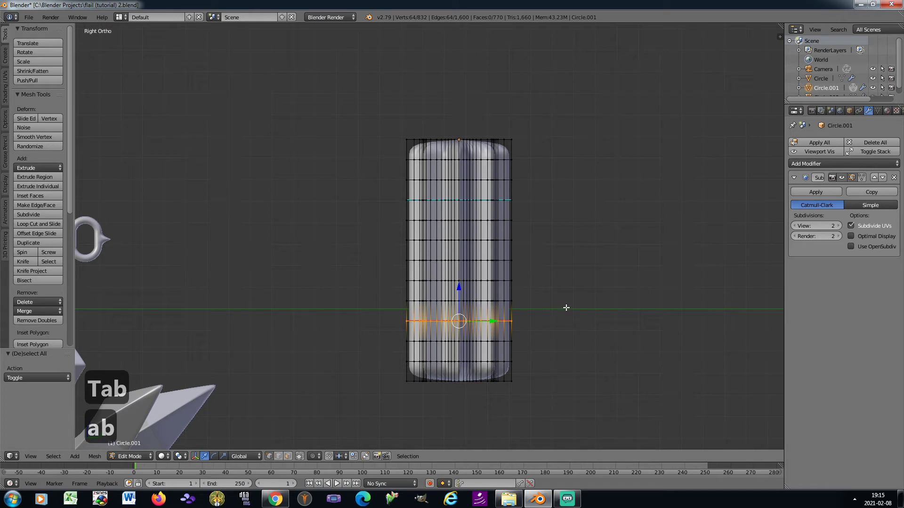
{"action": "key", "text": "ctrl+w"}
{"action": "key", "text": "ctrl+e"}
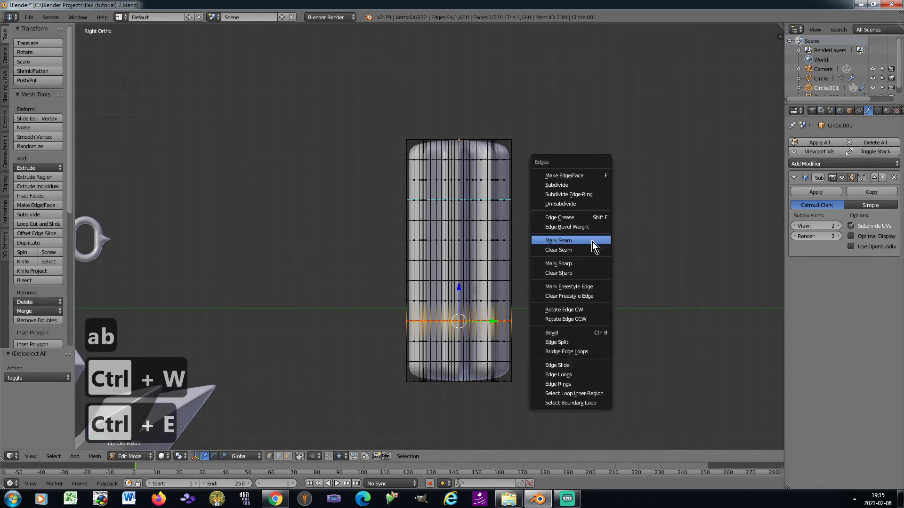
{"action": "left_click", "coordinate": [588, 248]}
{"action": "key", "text": "ctrl+w"}
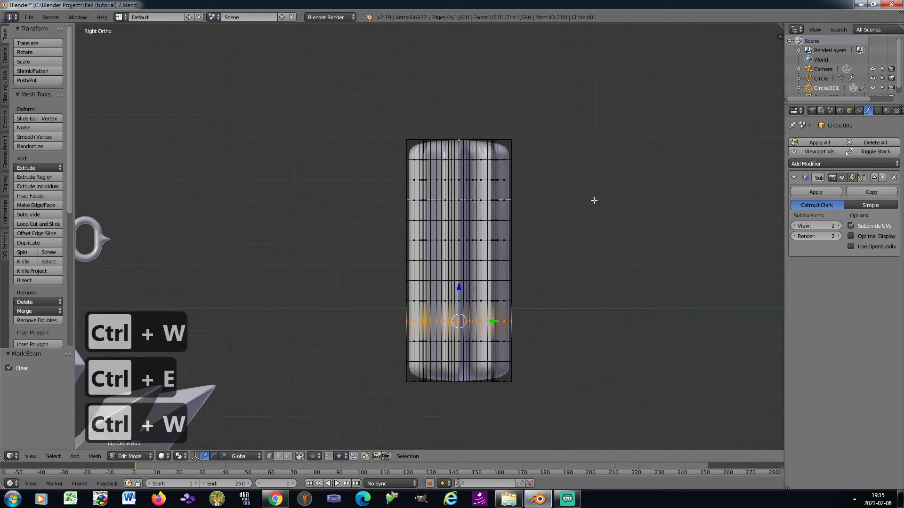
{"action": "key", "text": "ctrl+e"}
{"action": "left_click", "coordinate": [584, 218]}
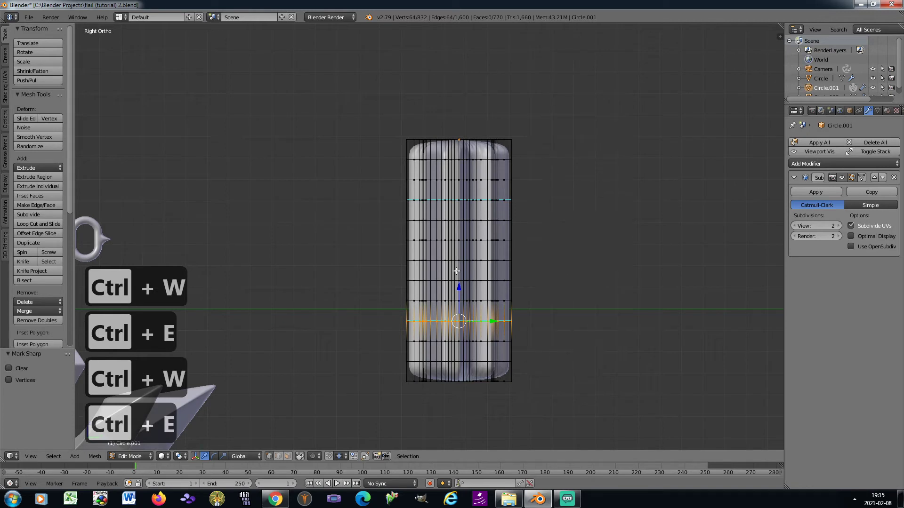
Select both sharp loops and scale them outward by about 1.57, excluding Z, using Sharp proportional editing with a size of about 2.85
{"action": "key", "text": "b"}
{"action": "left_click_drag", "start_coordinate": [390, 197], "coordinate": [532, 215]}
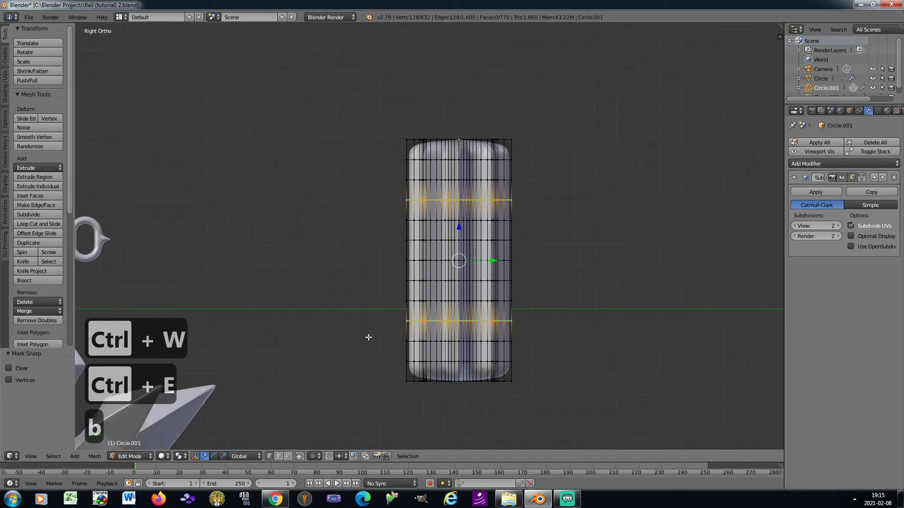
{"action": "left_click", "coordinate": [321, 459]}
{"action": "left_click", "coordinate": [321, 419]}
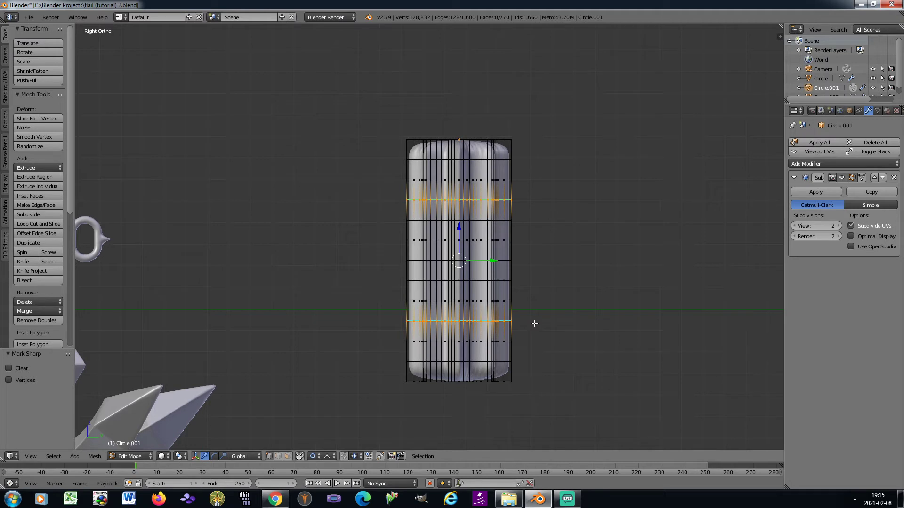
{"action": "key", "text": "s"}
{"action": "key", "text": "shift+z"}
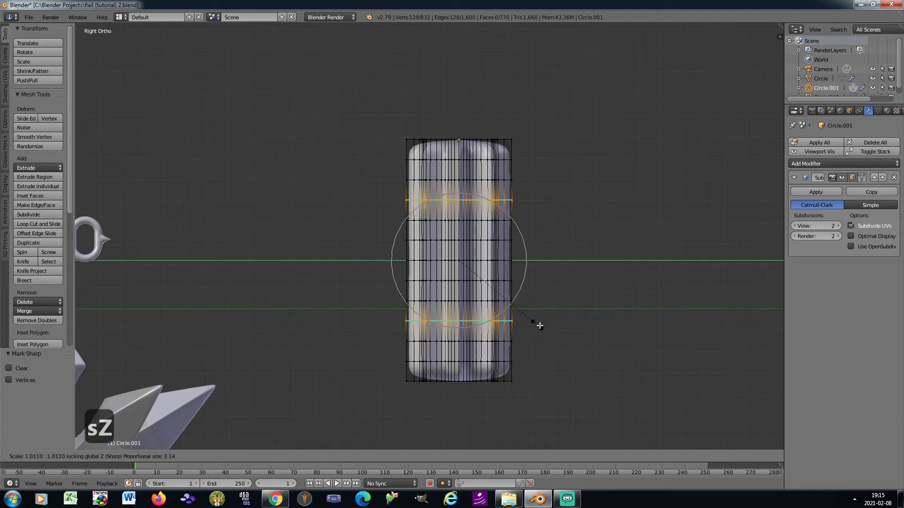
{"action": "scroll", "coordinate": [551, 328], "scroll_direction": "up", "scroll_amount": 4}
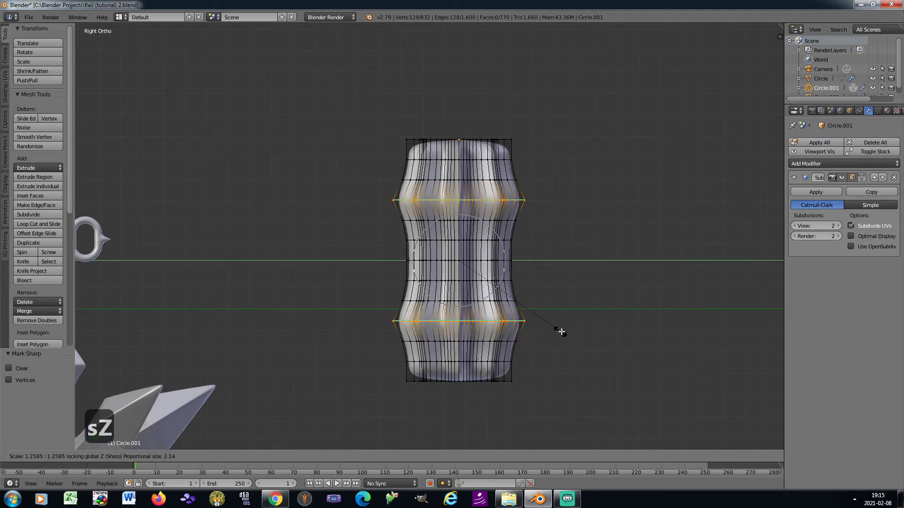
{"action": "scroll", "coordinate": [579, 337], "scroll_direction": "down", "scroll_amount": 3}
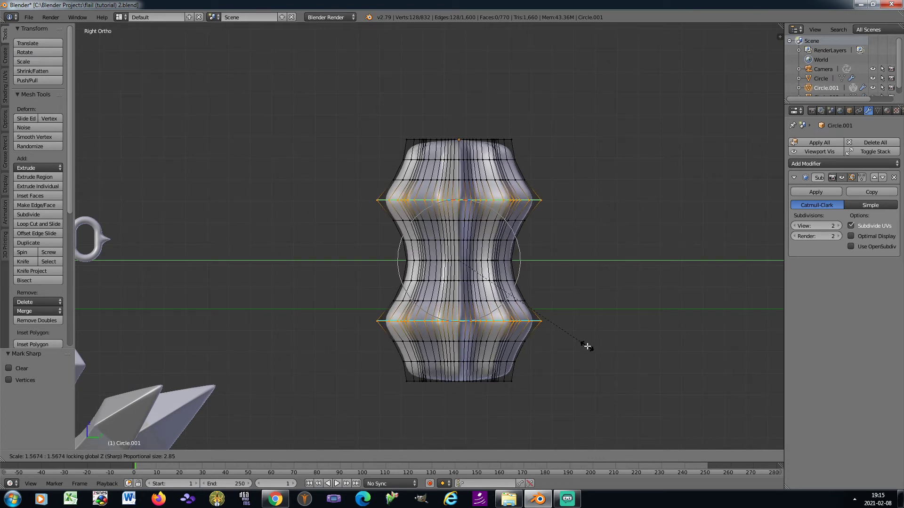
{"action": "left_click", "coordinate": [587, 346]}
In Object Mode, scale the whole fluted piece by about 0.77 and shift it about -0.33 along Y and 0.26 along Z
{"action": "key", "text": "Tab"}
{"action": "scroll", "coordinate": [532, 277], "scroll_direction": "down", "scroll_amount": 5}
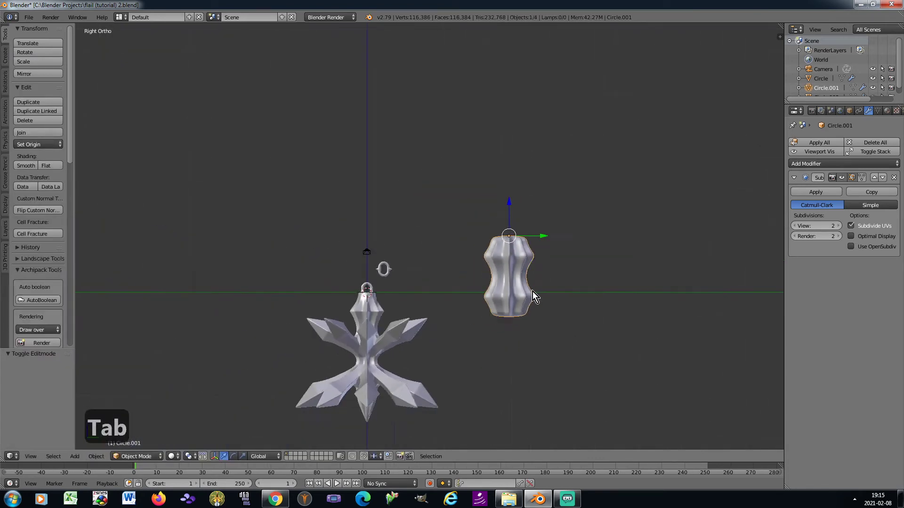
{"action": "scroll", "coordinate": [533, 292], "scroll_direction": "down", "scroll_amount": 2}
{"action": "scroll", "coordinate": [504, 250], "scroll_direction": "up", "scroll_amount": 2}
{"action": "key", "text": "s"}
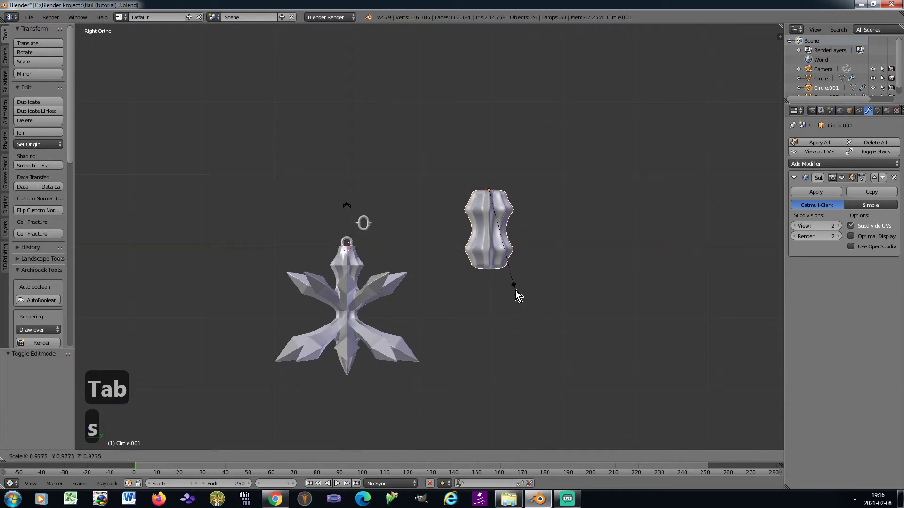
{"action": "left_click", "coordinate": [507, 272]}
{"action": "key", "text": "g"}
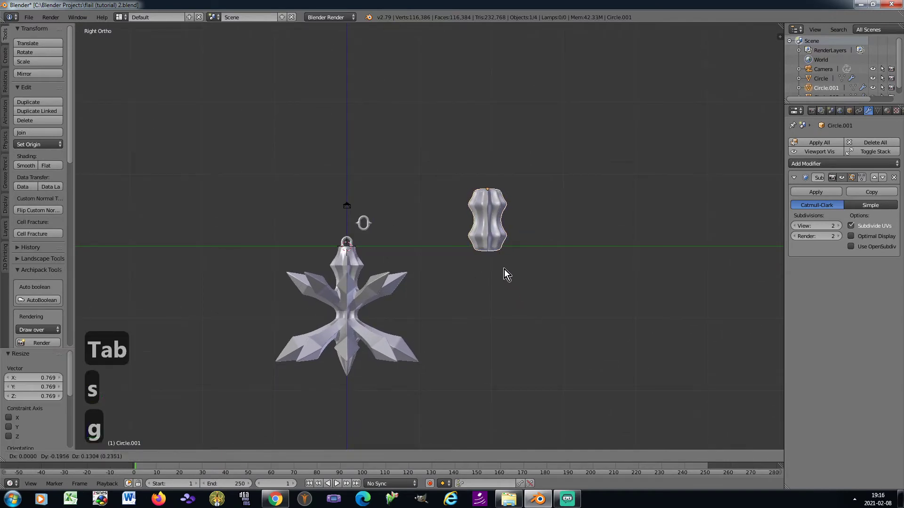
{"action": "left_click", "coordinate": [504, 270]}
Duplicate the entire fluted mesh in Edit Mode and move the copy about 29.13 units straight down along Z
{"action": "scroll", "coordinate": [486, 225], "scroll_direction": "up", "scroll_amount": 3}
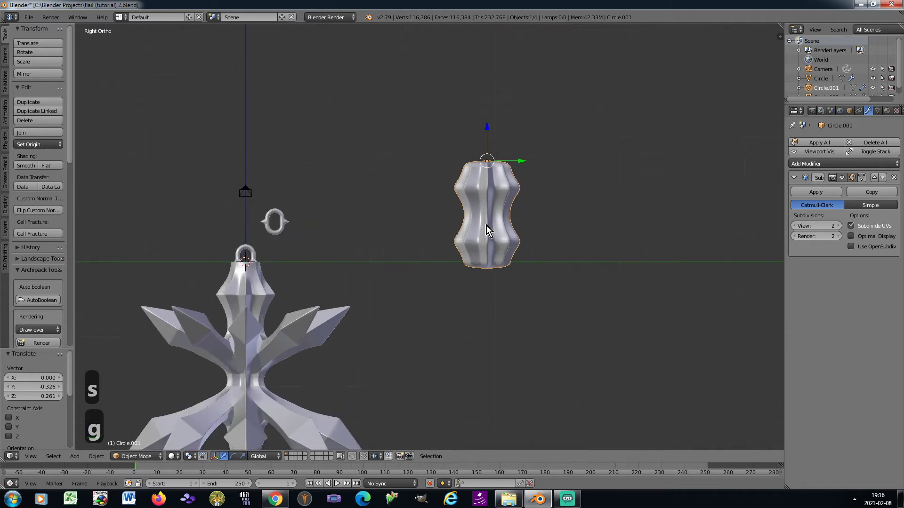
{"action": "scroll", "coordinate": [486, 225], "scroll_direction": "up", "scroll_amount": 1}
{"action": "key", "text": "Tab"}
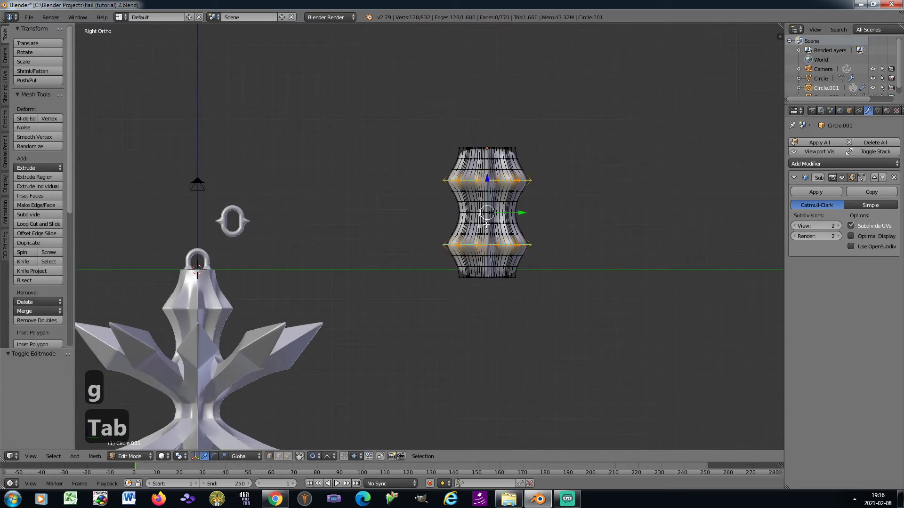
{"action": "key", "text": "a"}
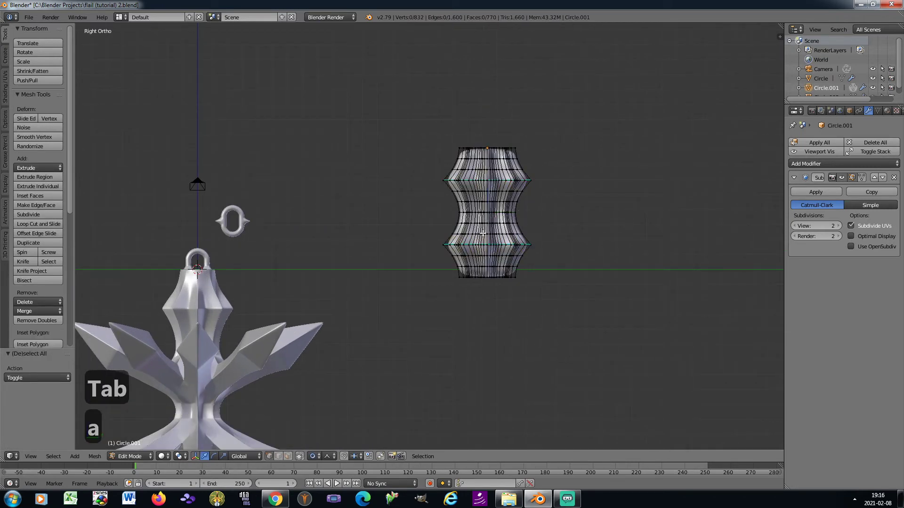
{"action": "key", "text": "a"}
{"action": "scroll", "coordinate": [479, 178], "scroll_direction": "down", "scroll_amount": 3}
{"action": "scroll", "coordinate": [479, 178], "scroll_direction": "down", "scroll_amount": 2, "text": "shift"}
{"action": "key", "text": "shift+d"}
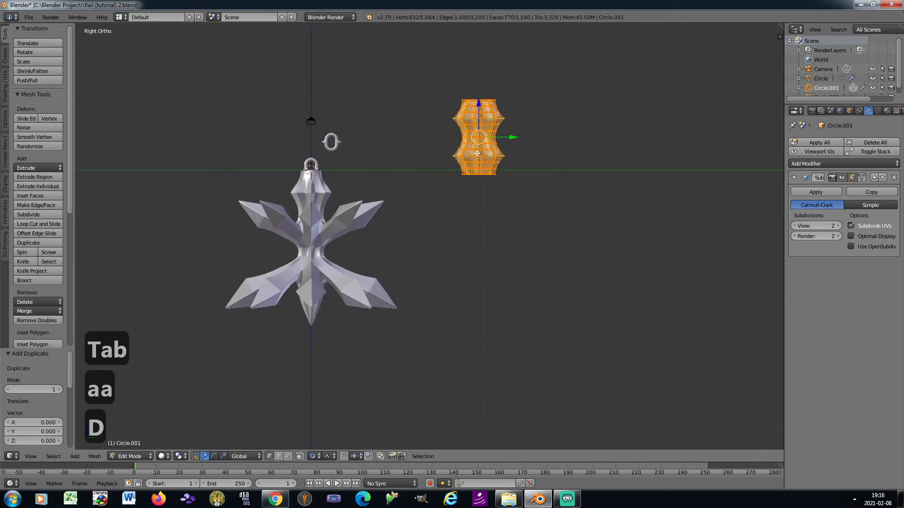
{"action": "key", "text": "g"}
{"action": "key", "text": "z"}
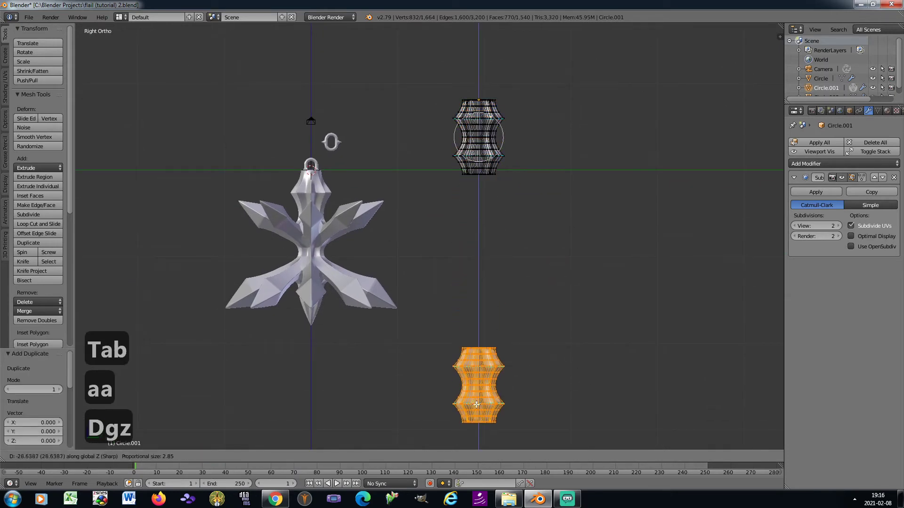
{"action": "left_click", "coordinate": [476, 406]}
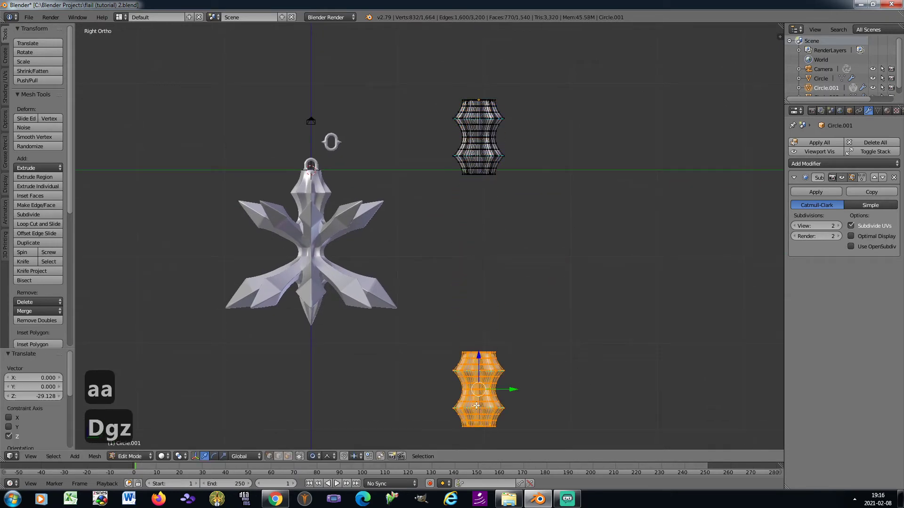
Disable proportional editing and scale the lower copy along Z by about 0.86
{"action": "left_click", "coordinate": [313, 458]}
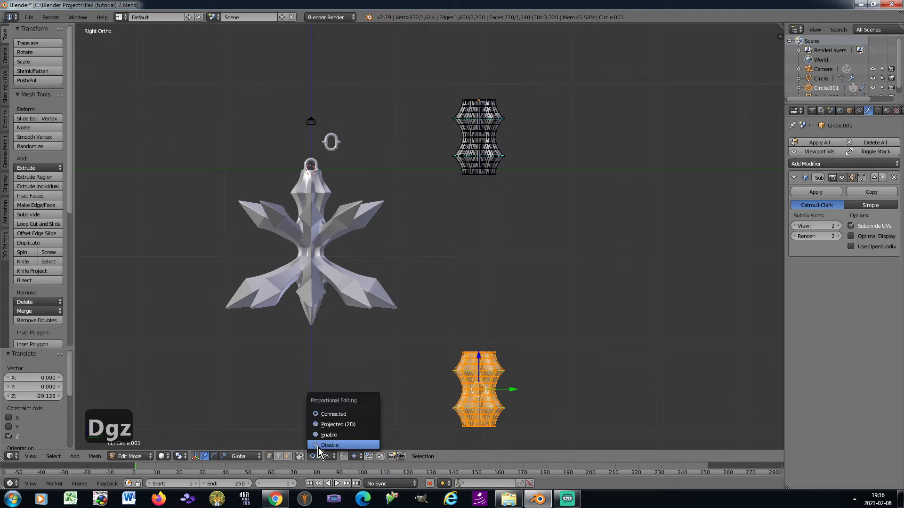
{"action": "left_click", "coordinate": [319, 448]}
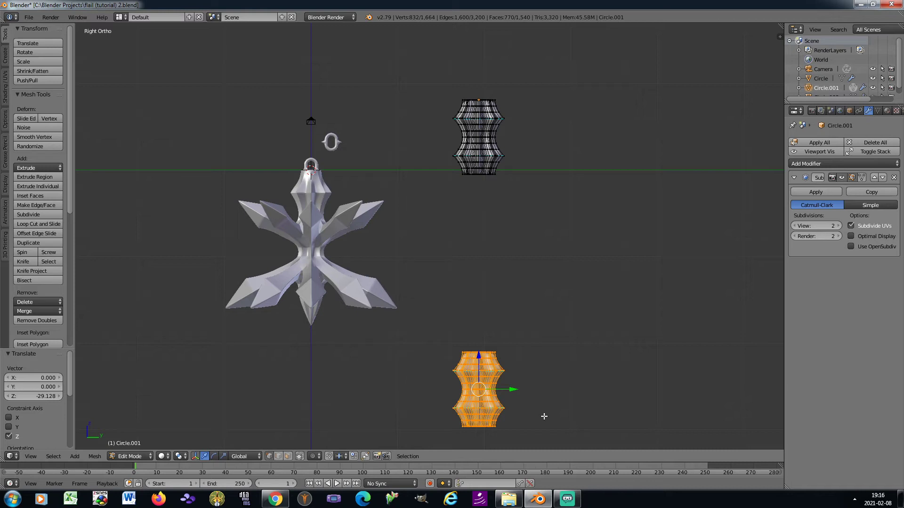
{"action": "key", "text": "s"}
{"action": "key", "text": "z"}
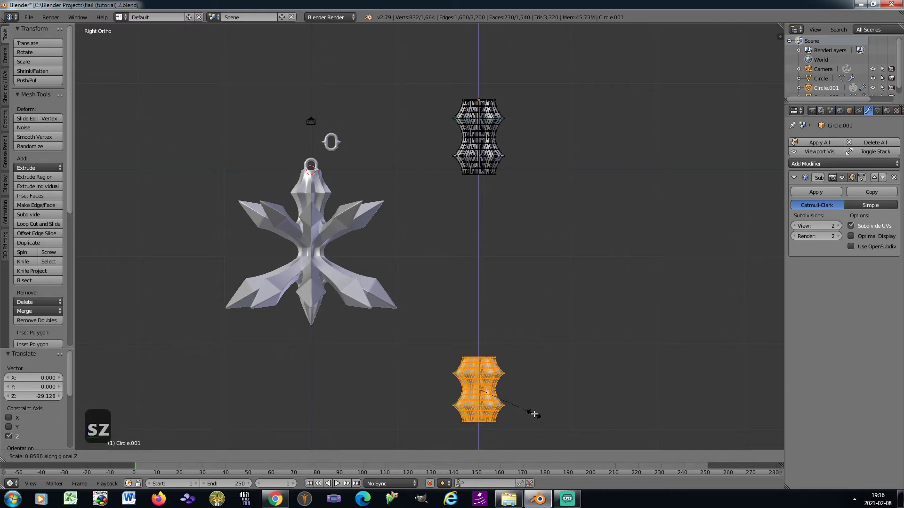
{"action": "left_click", "coordinate": [533, 415]}
{"action": "key", "text": "Tab"}
{"action": "key", "text": "Tab"}
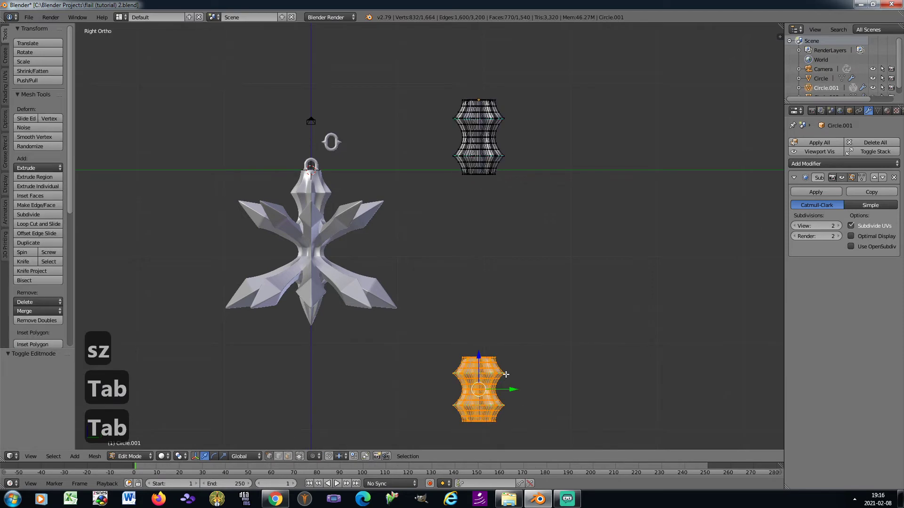
Select the facing end loops of the upper and lower fluted pieces and make them circular with LoopTools Circle
{"action": "scroll", "coordinate": [481, 349], "scroll_direction": "up", "scroll_amount": 3}
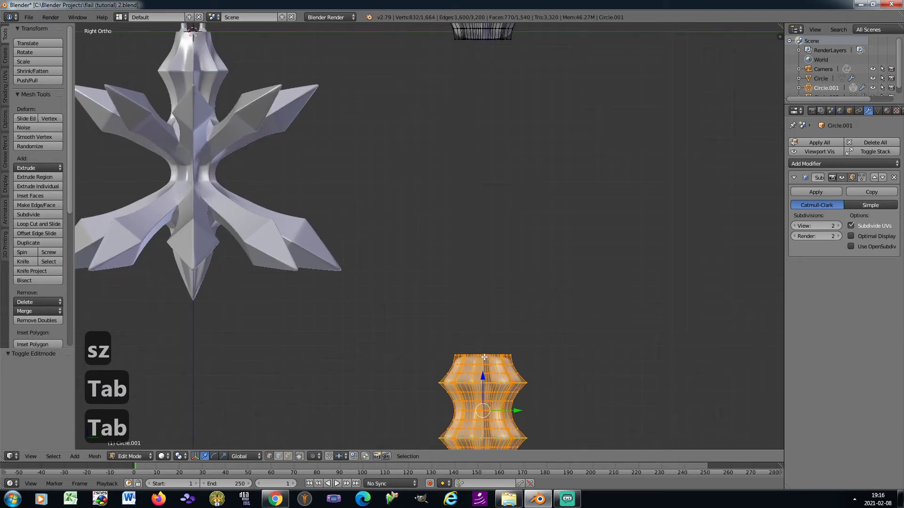
{"action": "scroll", "coordinate": [444, 294], "scroll_direction": "up", "scroll_amount": 2}
{"action": "scroll", "coordinate": [443, 294], "scroll_direction": "up", "scroll_amount": 5}
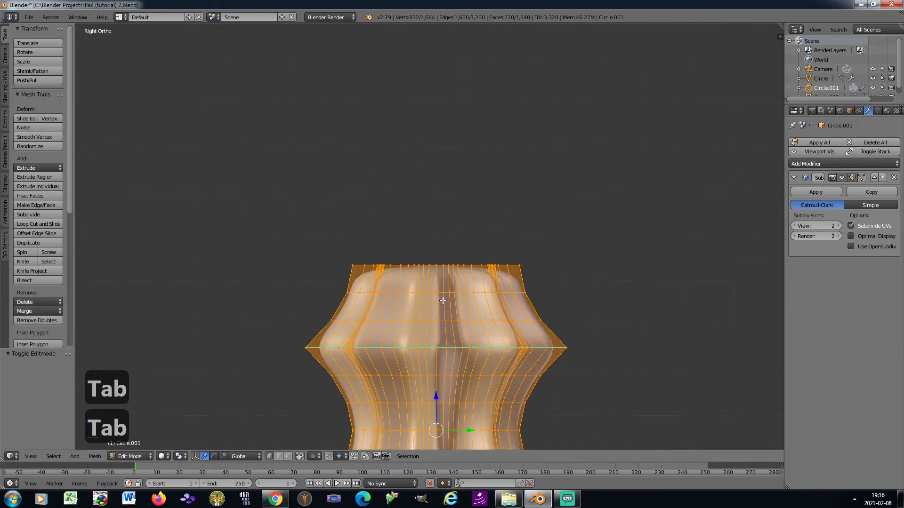
{"action": "key", "text": "a"}
{"action": "key", "text": "b"}
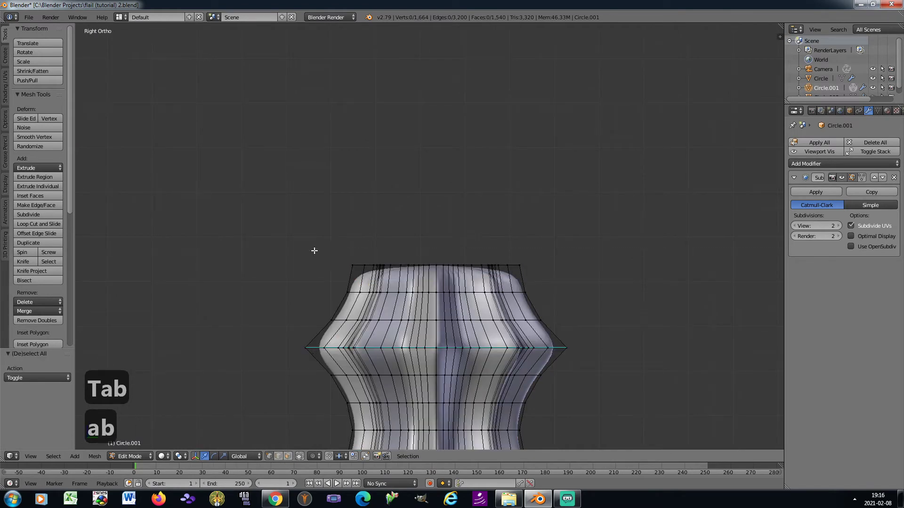
{"action": "left_click_drag", "start_coordinate": [313, 251], "coordinate": [537, 270]}
{"action": "scroll", "coordinate": [537, 270], "scroll_direction": "down", "scroll_amount": 4}
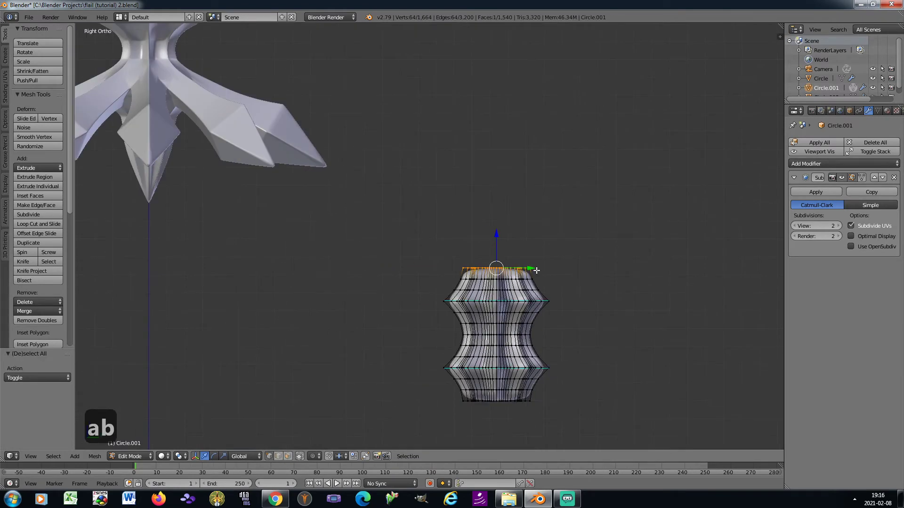
{"action": "scroll", "coordinate": [456, 167], "scroll_direction": "down", "scroll_amount": 5}
{"action": "scroll", "coordinate": [462, 136], "scroll_direction": "up", "scroll_amount": 4, "text": "shift"}
{"action": "scroll", "coordinate": [430, 151], "scroll_direction": "up", "scroll_amount": 5}
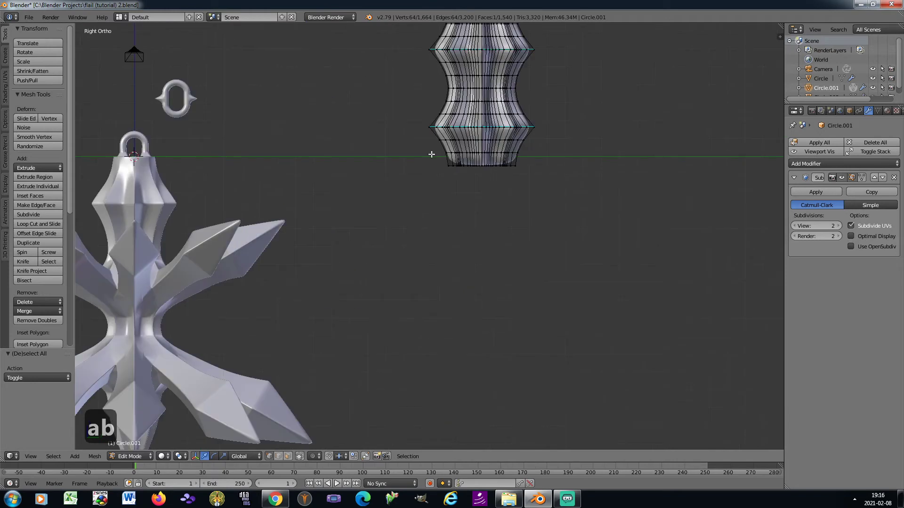
{"action": "key", "text": "b"}
{"action": "left_click_drag", "start_coordinate": [426, 160], "coordinate": [565, 184]}
{"action": "scroll", "coordinate": [549, 201], "scroll_direction": "down", "scroll_amount": 3}
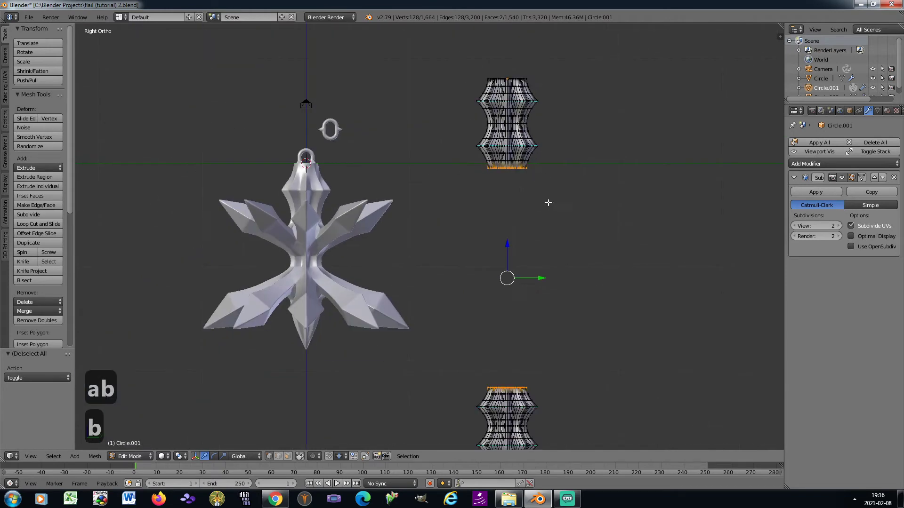
{"action": "middle_click_drag", "start_coordinate": [549, 202], "coordinate": [495, 173], "text": "shift"}
{"action": "scroll", "coordinate": [539, 137], "scroll_direction": "up", "scroll_amount": 1}
{"action": "key", "text": "w"}
{"action": "mouse_move", "coordinate": [546, 135]}
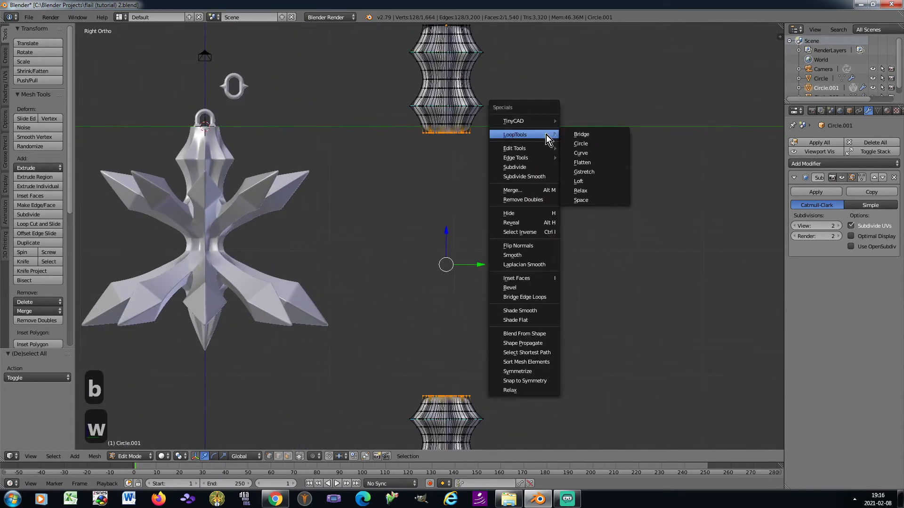
{"action": "left_click", "coordinate": [582, 143]}
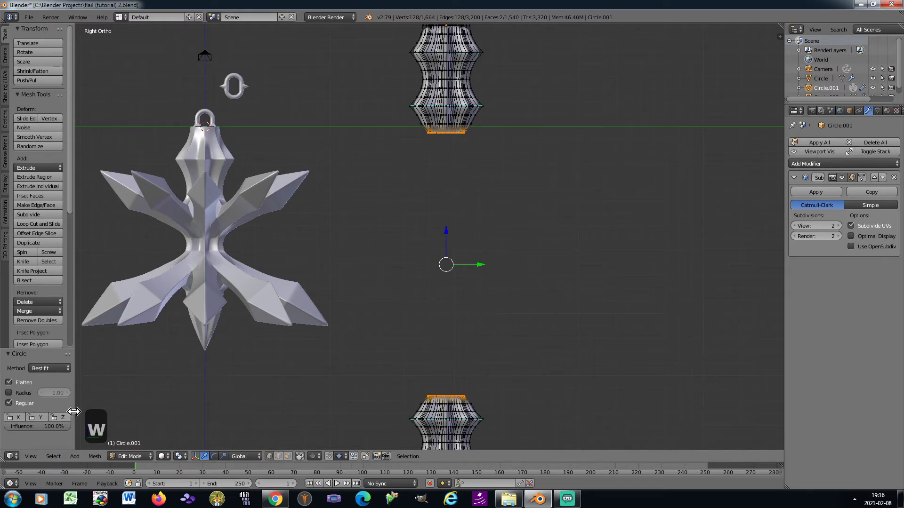
Select the second loop in from each facing end and round both with LoopTools Circle at 75% influence
{"action": "key", "text": "a"}
{"action": "key", "text": "b"}
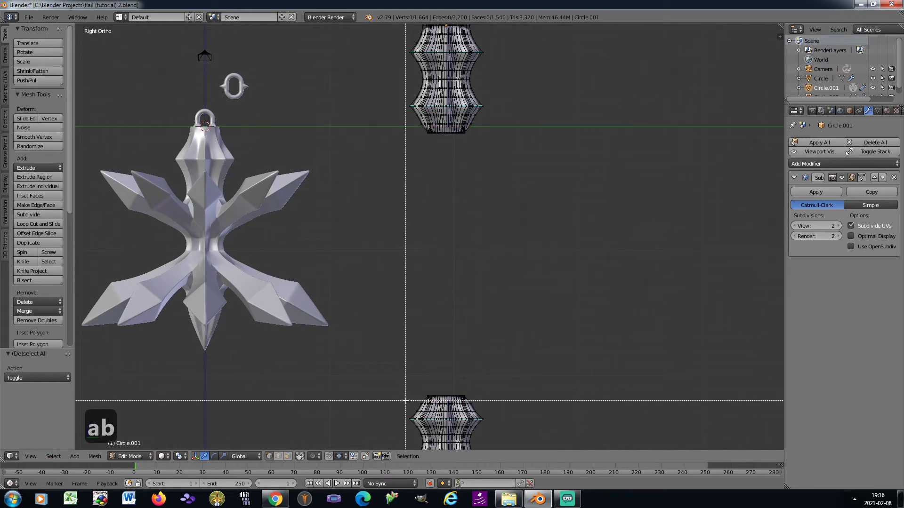
{"action": "left_click_drag", "start_coordinate": [406, 400], "coordinate": [481, 404]}
{"action": "key", "text": "b"}
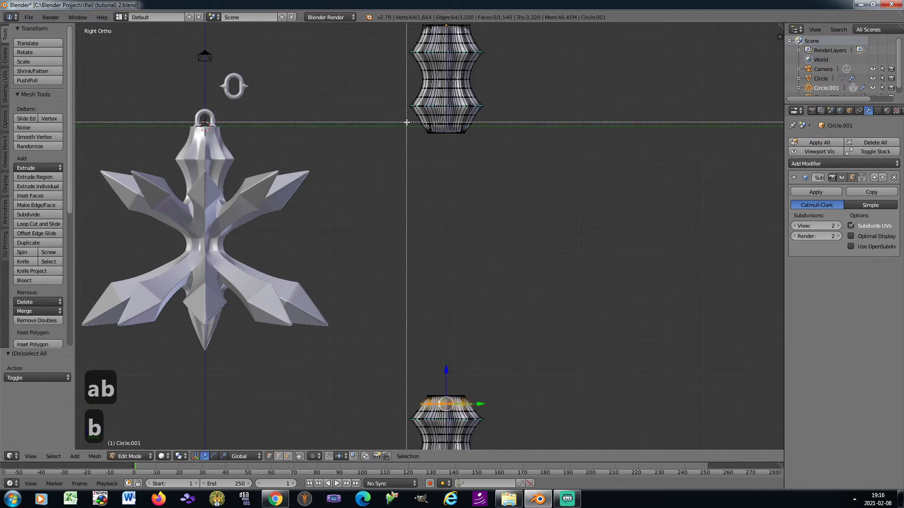
{"action": "left_click_drag", "start_coordinate": [404, 120], "coordinate": [501, 128]}
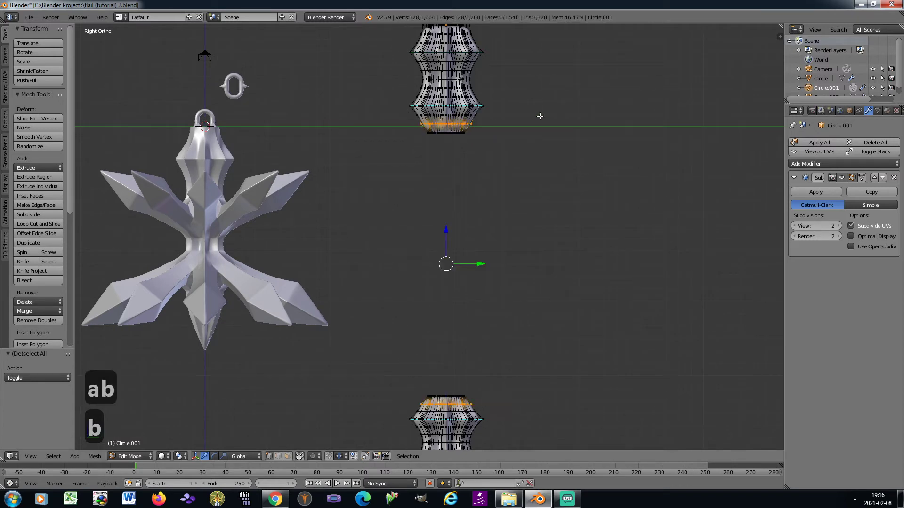
{"action": "key", "text": "w"}
{"action": "mouse_move", "coordinate": [541, 117]}
{"action": "left_click", "coordinate": [578, 126]}
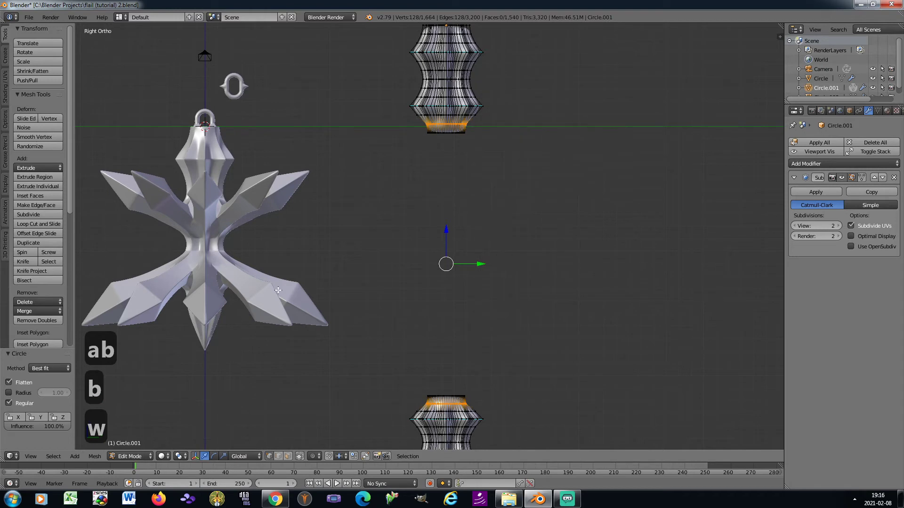
{"action": "left_click", "coordinate": [39, 426]}
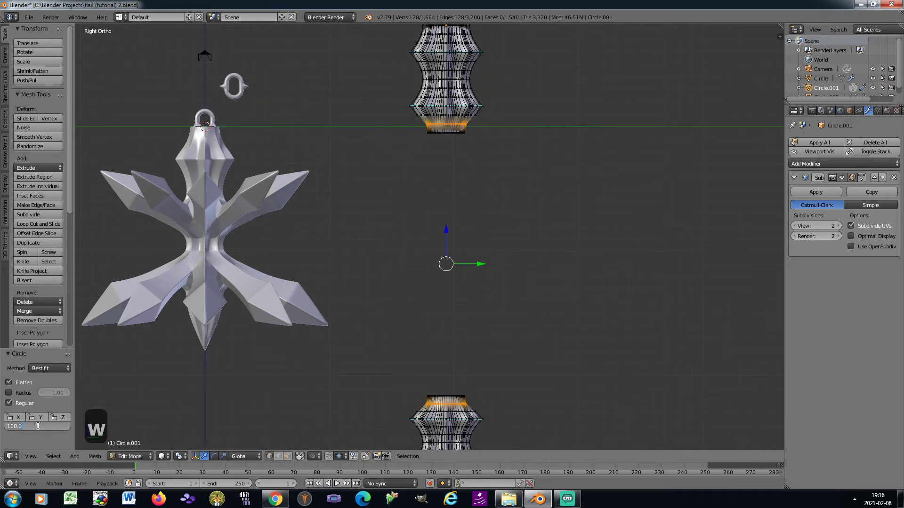
{"action": "type", "text": "75"}
{"action": "key", "text": "Return"}
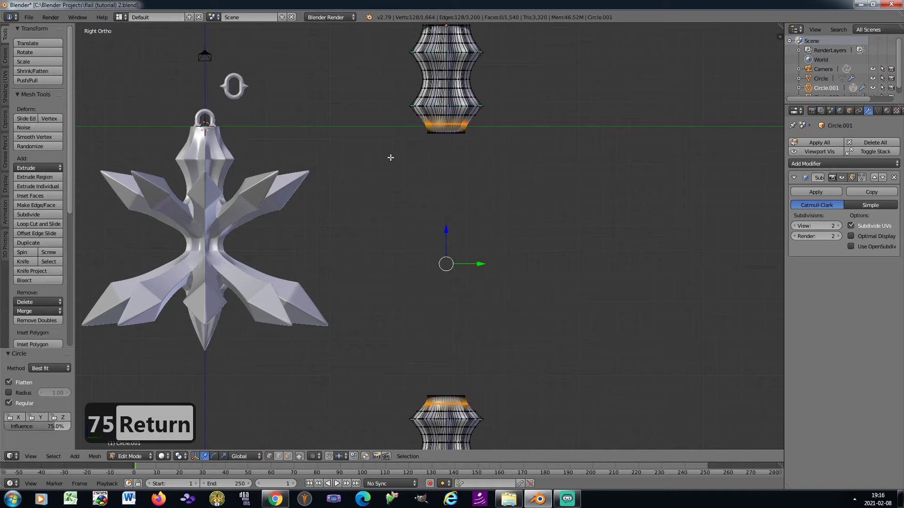
Select the third loop in from each facing end and round both with LoopTools Circle at 50% influence
{"action": "key", "text": "a"}
{"action": "key", "text": "b"}
{"action": "left_click_drag", "start_coordinate": [404, 110], "coordinate": [491, 118]}
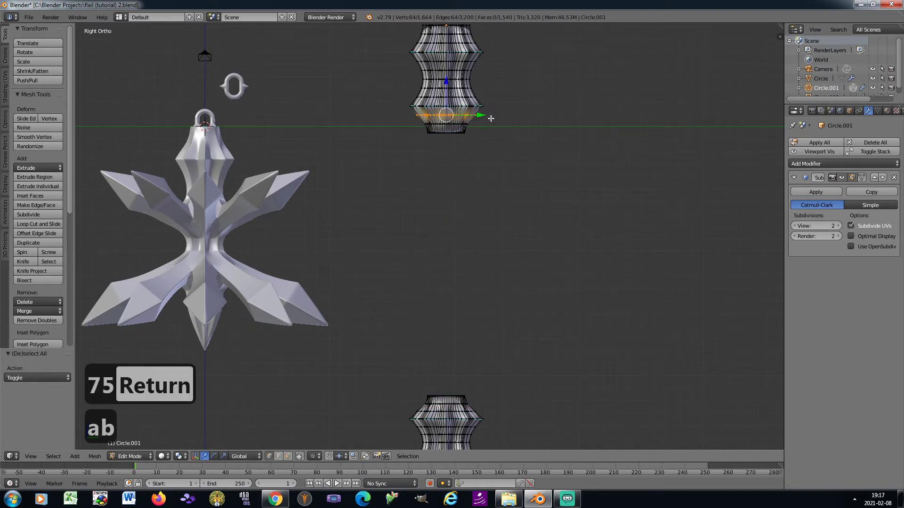
{"action": "key", "text": "b"}
{"action": "left_click_drag", "start_coordinate": [403, 406], "coordinate": [494, 418]}
{"action": "key", "text": "w"}
{"action": "left_click", "coordinate": [574, 150]}
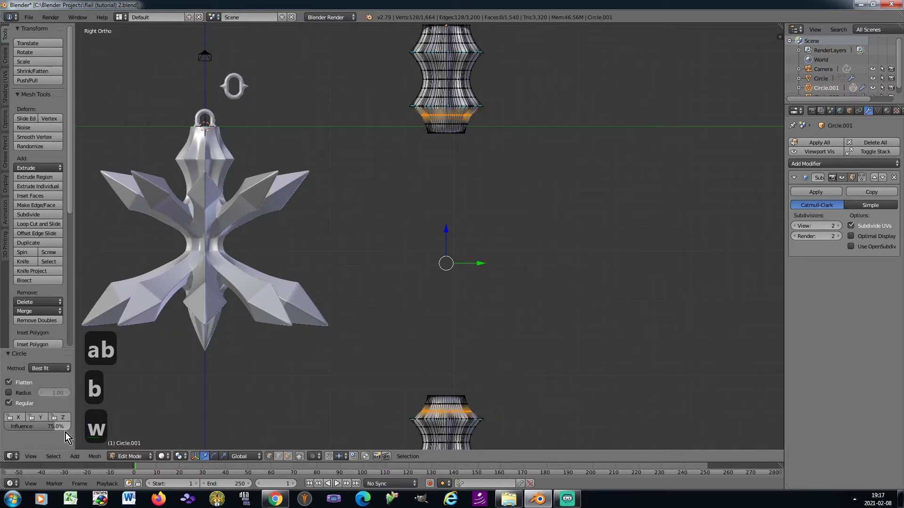
{"action": "left_click", "coordinate": [38, 426]}
{"action": "type", "text": "50"}
{"action": "key", "text": "Return"}
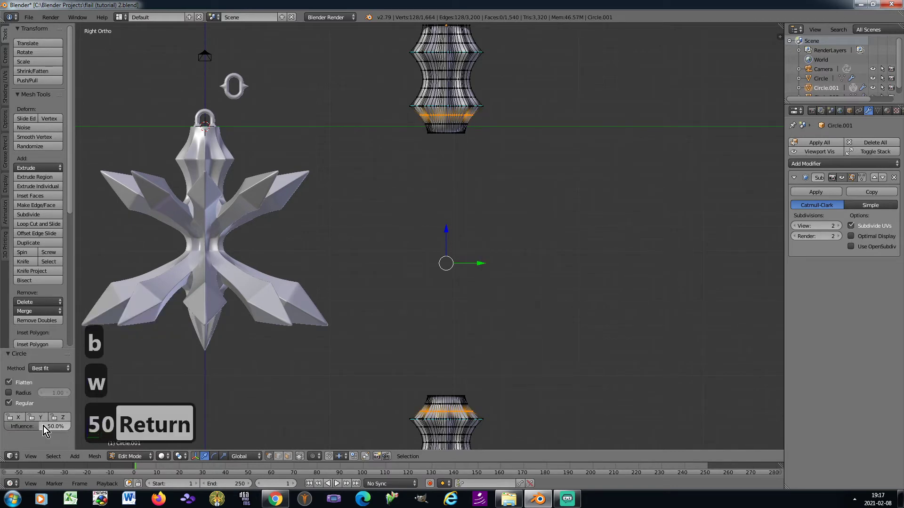
Return to Object Mode and save the file over the existing version
{"action": "key", "text": "Tab"}
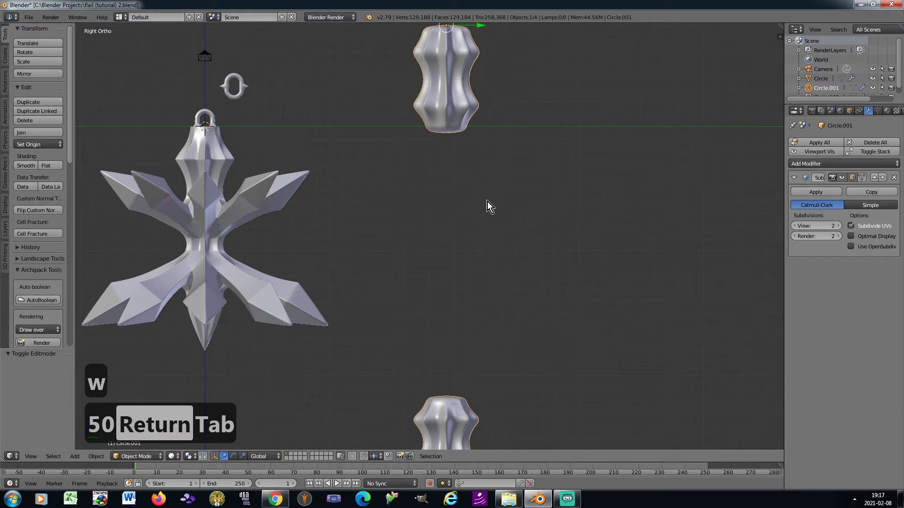
{"action": "key", "text": "ctrl+s"}
{"action": "left_click", "coordinate": [487, 201]}
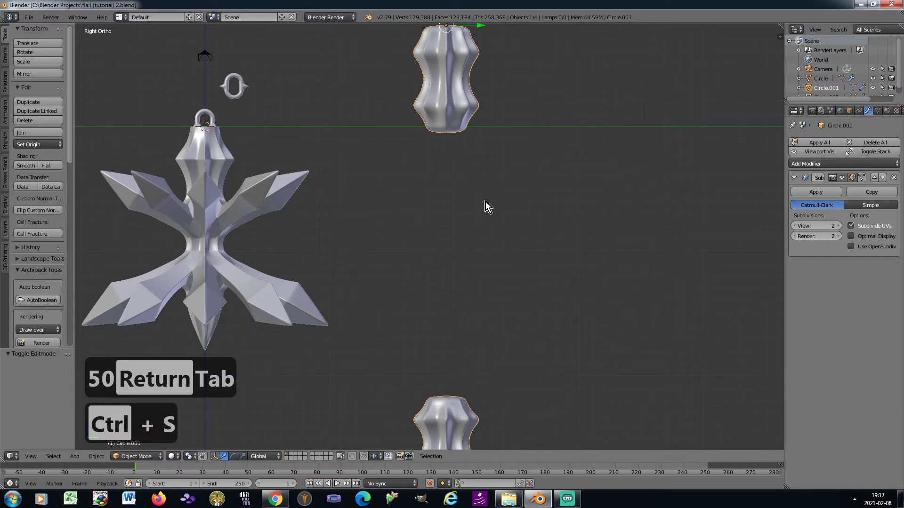
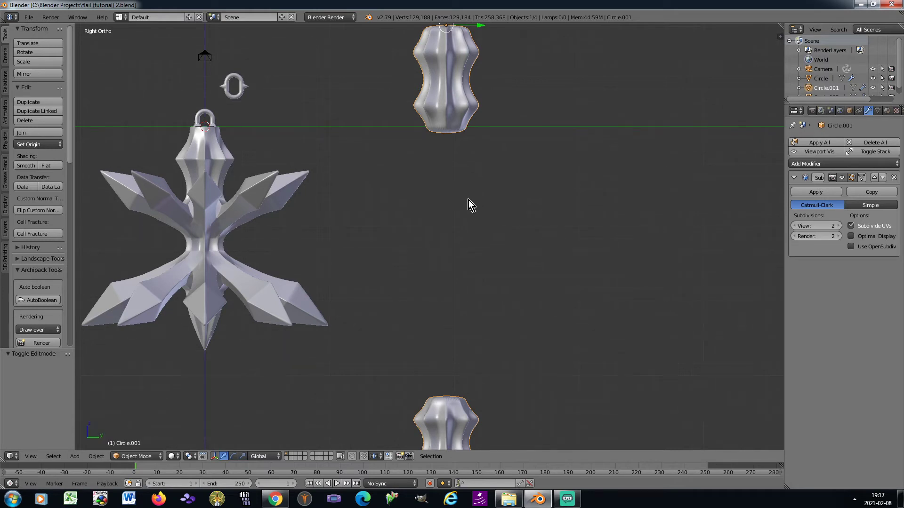
In Edit Mode, select the whole lower fluted piece and move it up about 3.31 units along Z
{"action": "scroll", "coordinate": [459, 206], "scroll_direction": "down", "scroll_amount": 2}
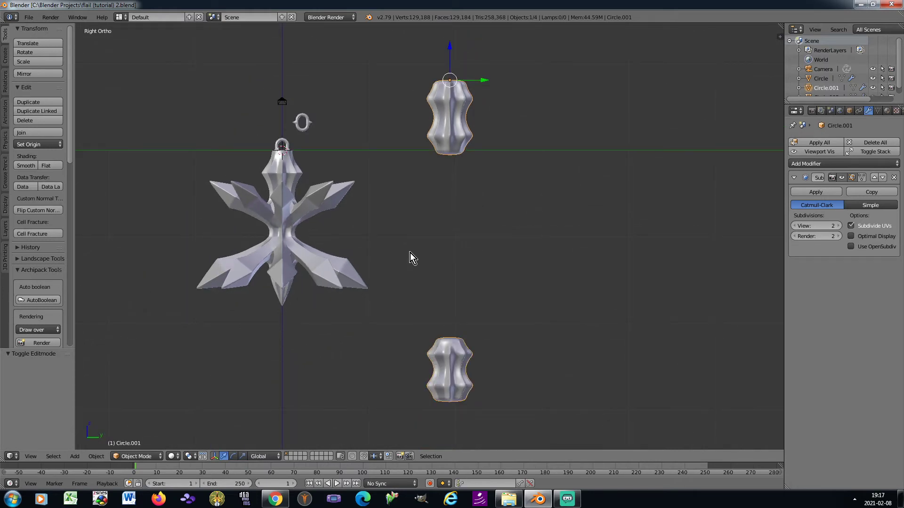
{"action": "key", "text": "Tab"}
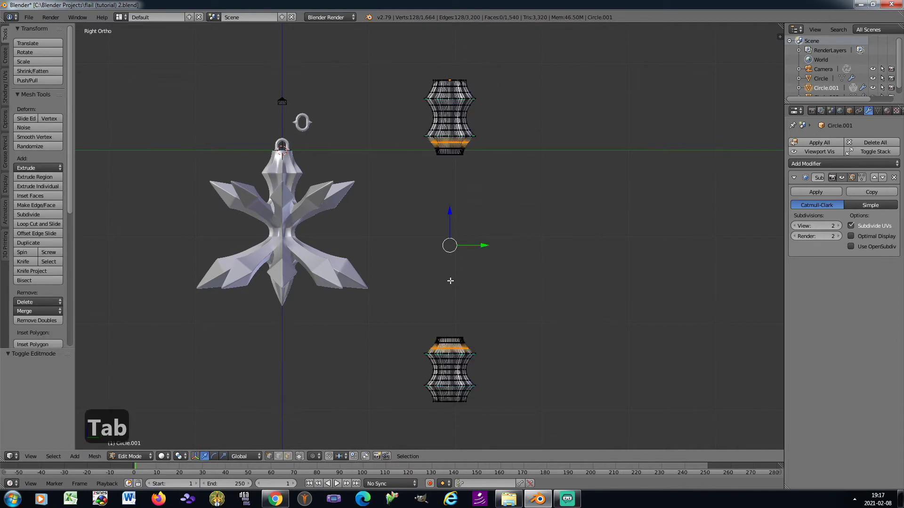
{"action": "key", "text": "a"}
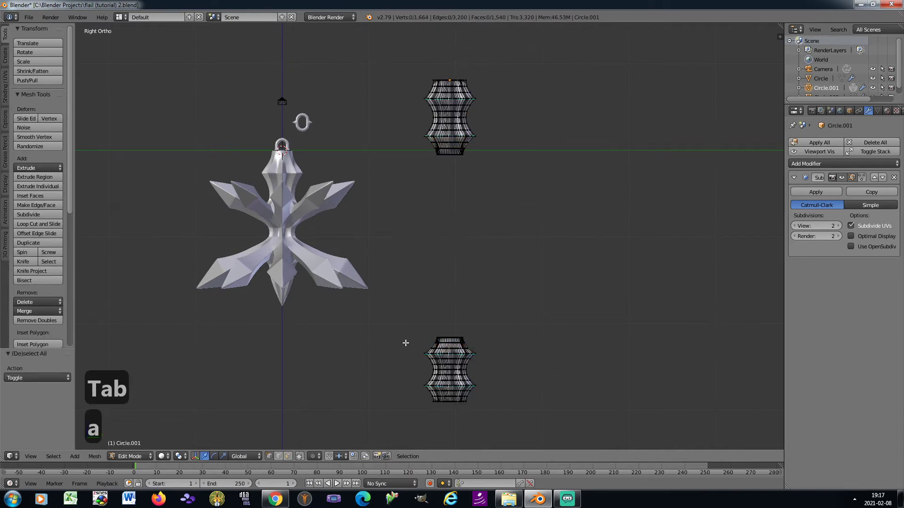
{"action": "key", "text": "b"}
{"action": "left_click_drag", "start_coordinate": [410, 324], "coordinate": [500, 406]}
{"action": "key", "text": "g"}
{"action": "key", "text": "z"}
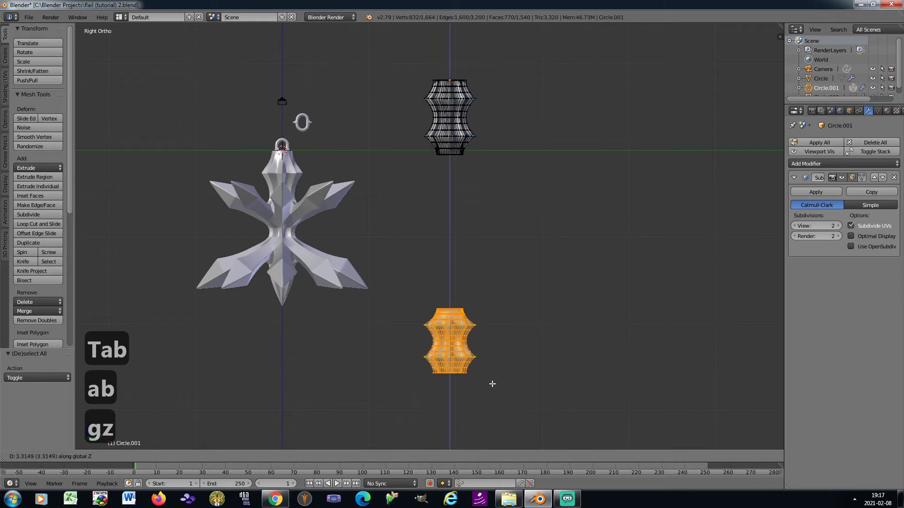
{"action": "left_click", "coordinate": [491, 383]}
In Object Mode, scale the object with both fluted pieces uniformly by about 0.92
{"action": "key", "text": "Tab"}
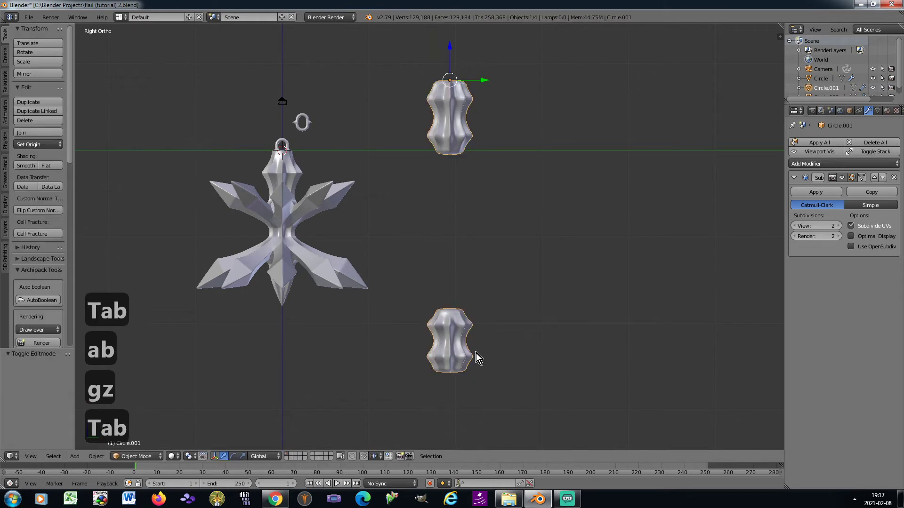
{"action": "key", "text": "s"}
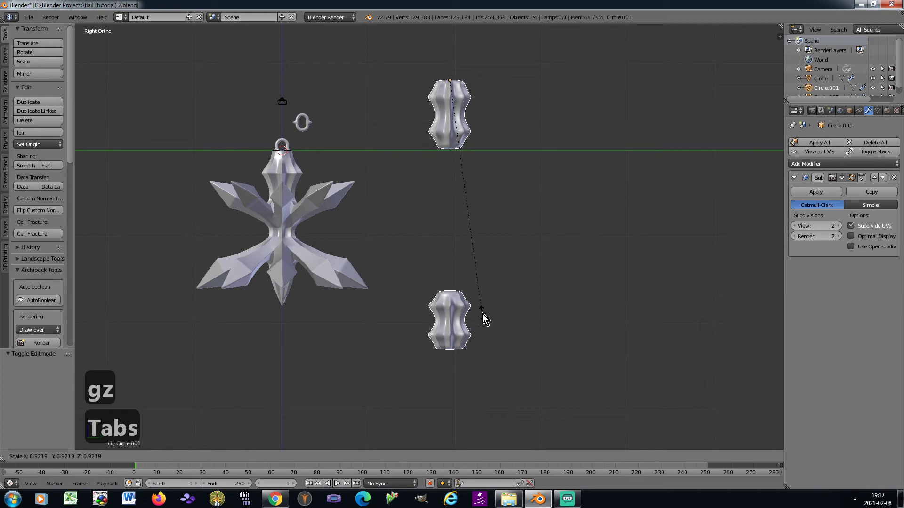
{"action": "left_click", "coordinate": [482, 315]}
In Edit Mode, select the facing end caps of the two fluted pieces and delete their faces
{"action": "key", "text": "Tab"}
{"action": "key", "text": "a"}
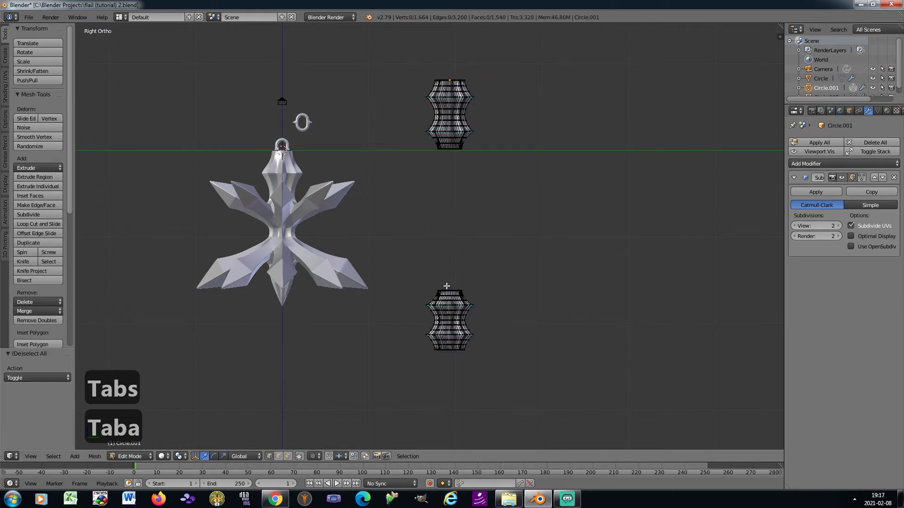
{"action": "scroll", "coordinate": [445, 288], "scroll_direction": "up", "scroll_amount": 4}
{"action": "key", "text": "b"}
{"action": "left_click_drag", "start_coordinate": [416, 286], "coordinate": [489, 294]}
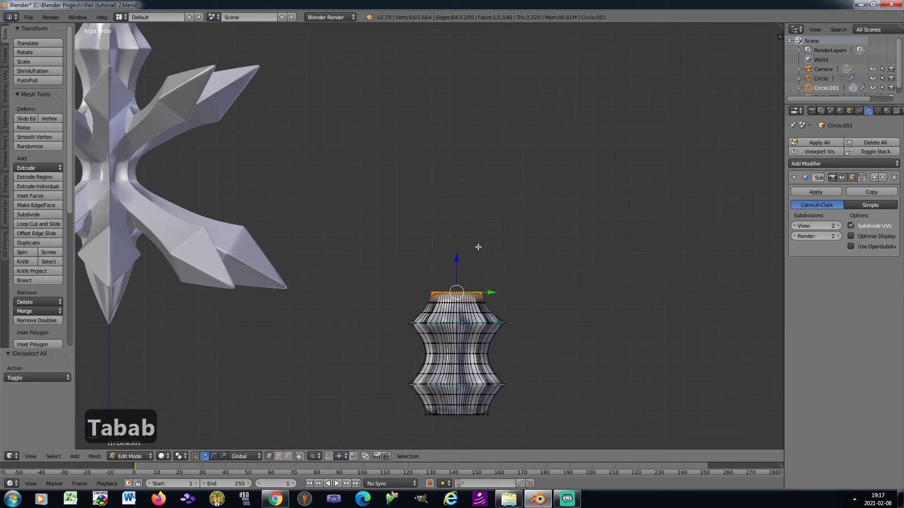
{"action": "middle_click_drag", "start_coordinate": [456, 190], "coordinate": [448, 281], "text": "shift"}
{"action": "key", "text": "b"}
{"action": "left_click_drag", "start_coordinate": [404, 88], "coordinate": [532, 123]}
{"action": "key", "text": "x"}
{"action": "left_click", "coordinate": [536, 126]}
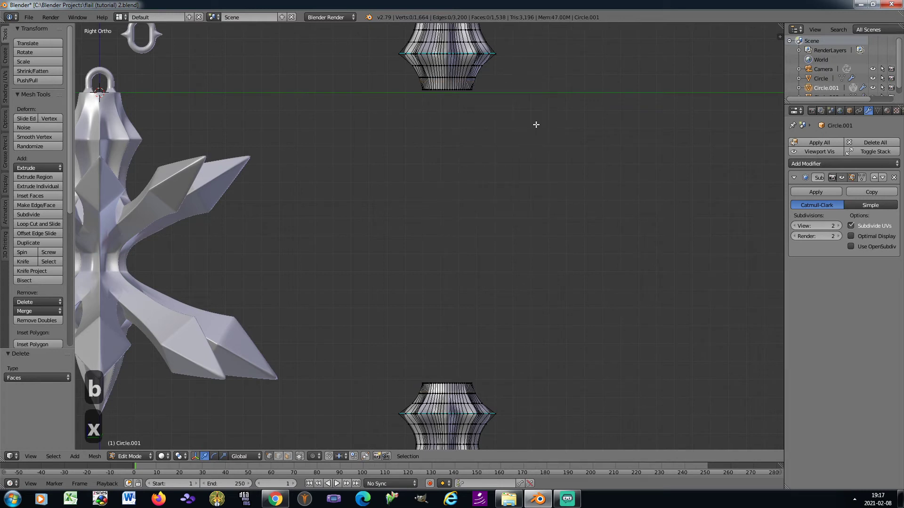
Select the two open end loops and connect them into a handle shaft with LoopTools Bridge
{"action": "key", "text": "b"}
{"action": "left_click_drag", "start_coordinate": [395, 88], "coordinate": [528, 381]}
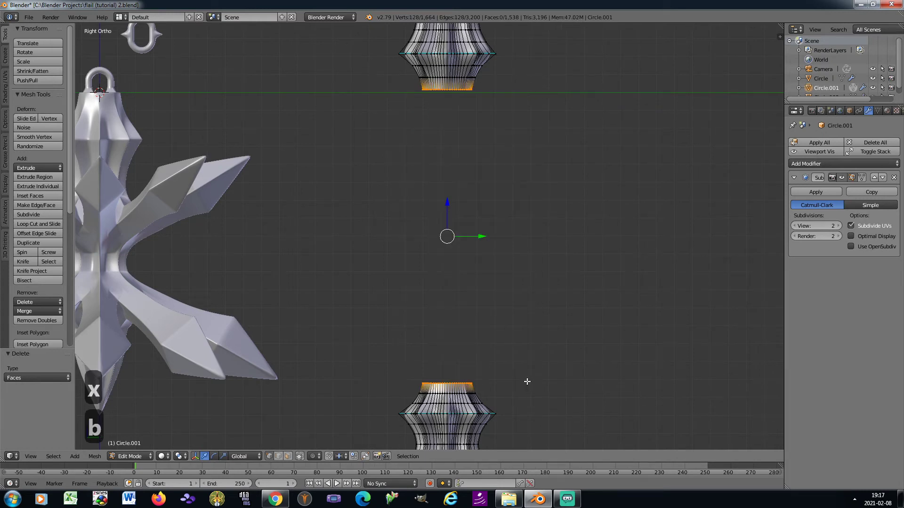
{"action": "key", "text": "w"}
{"action": "mouse_move", "coordinate": [576, 92]}
{"action": "left_click", "coordinate": [609, 91]}
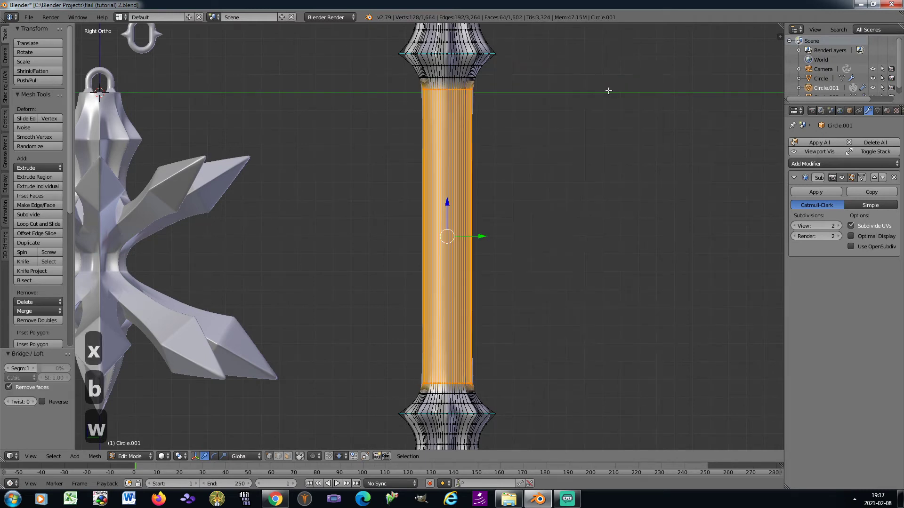
Leave Edit Mode on the joined handle and save the file, overwriting the existing version
{"action": "key", "text": "Tab"}
{"action": "scroll", "coordinate": [538, 194], "scroll_direction": "down", "scroll_amount": 3}
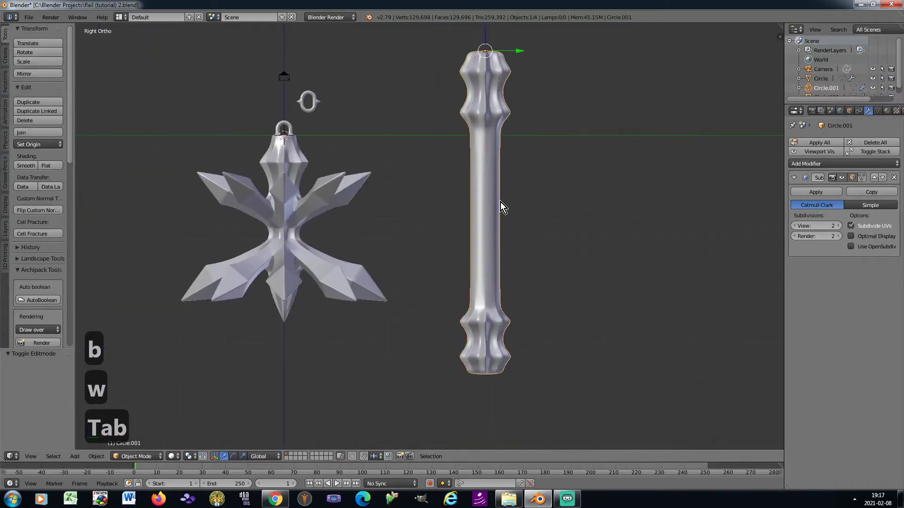
{"action": "middle_click_drag", "start_coordinate": [497, 199], "coordinate": [415, 221], "text": "shift"}
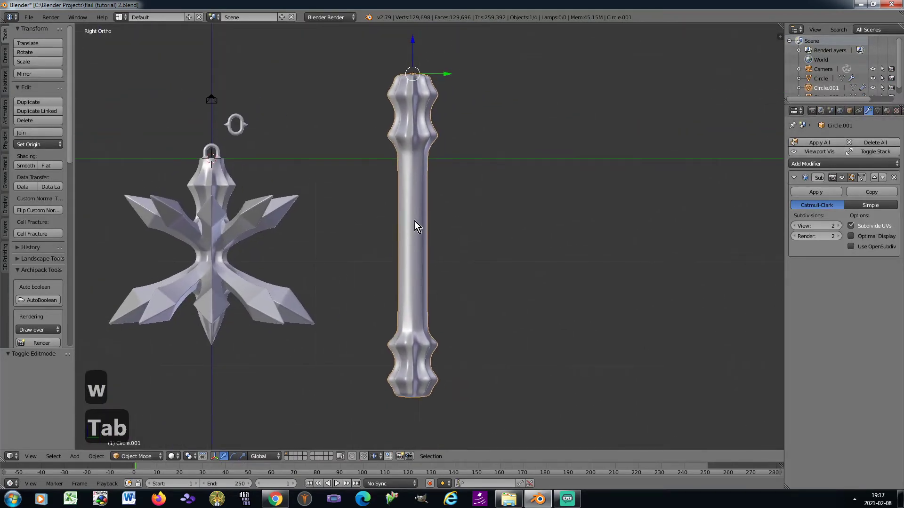
{"action": "key", "text": "ctrl+s"}
{"action": "left_click", "coordinate": [479, 210]}
{"action": "scroll", "coordinate": [313, 262], "scroll_direction": "down", "scroll_amount": 3}
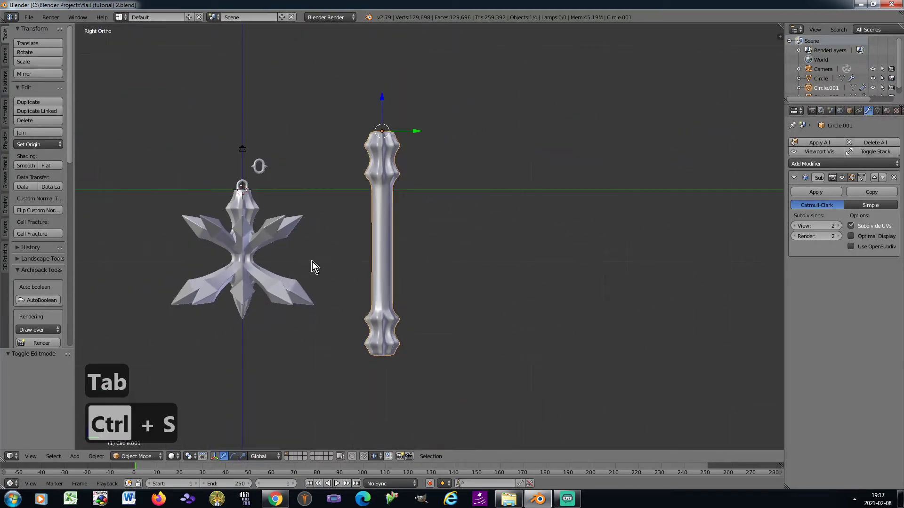
{"action": "scroll", "coordinate": [236, 254], "scroll_direction": "up", "scroll_amount": 3}
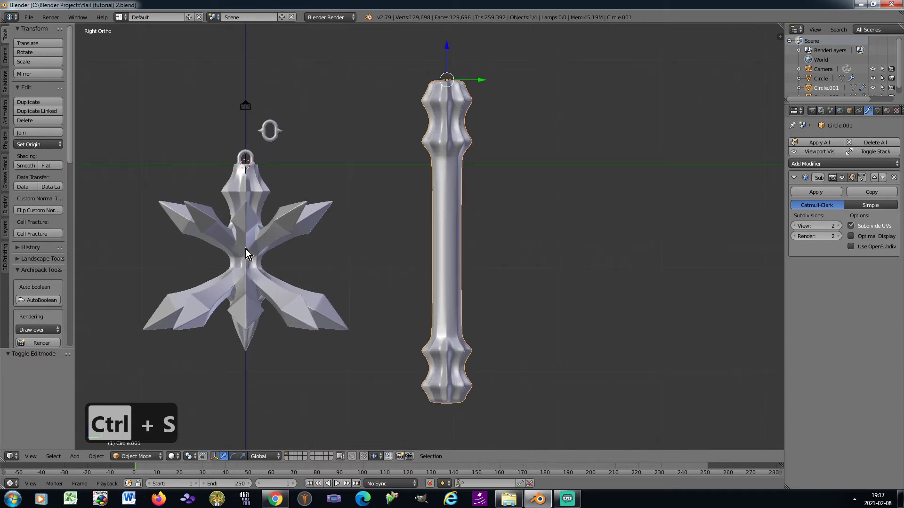
Select the spare spiked ring and move it onto the top end of the handle
{"action": "right_click", "coordinate": [275, 137]}
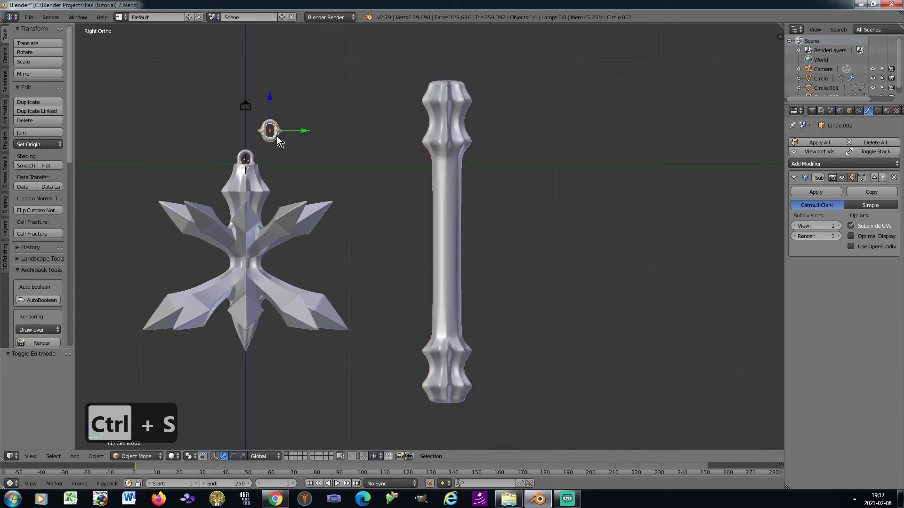
{"action": "key", "text": "g"}
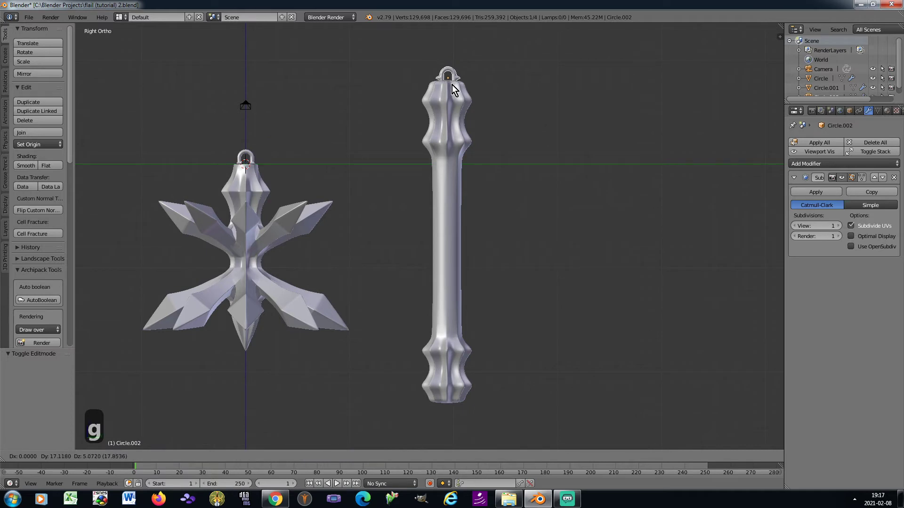
{"action": "left_click", "coordinate": [452, 85]}
{"action": "scroll", "coordinate": [452, 84], "scroll_direction": "up", "scroll_amount": 5}
Snap the 3D cursor to the handle's origin and snap the spiked ring to the cursor
{"action": "right_click", "coordinate": [463, 158]}
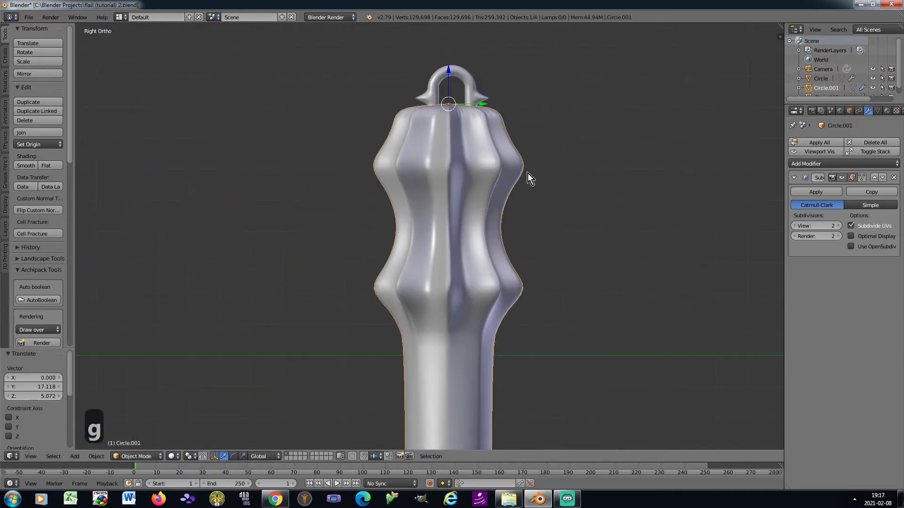
{"action": "scroll", "coordinate": [557, 161], "scroll_direction": "down", "scroll_amount": 3}
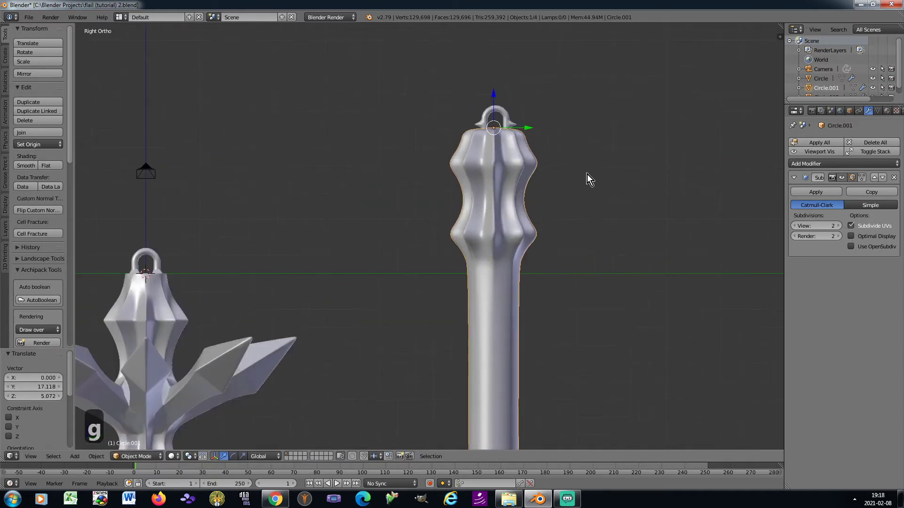
{"action": "key", "text": "shift+s"}
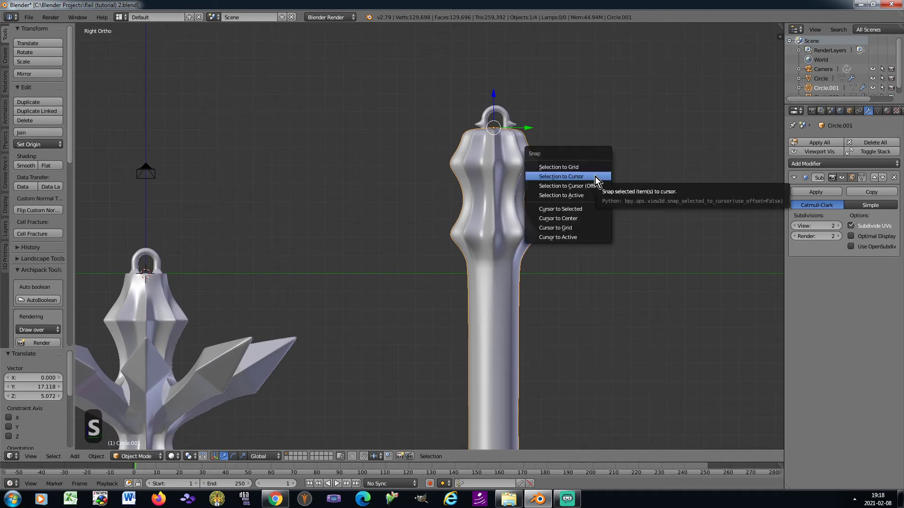
{"action": "left_click", "coordinate": [585, 209]}
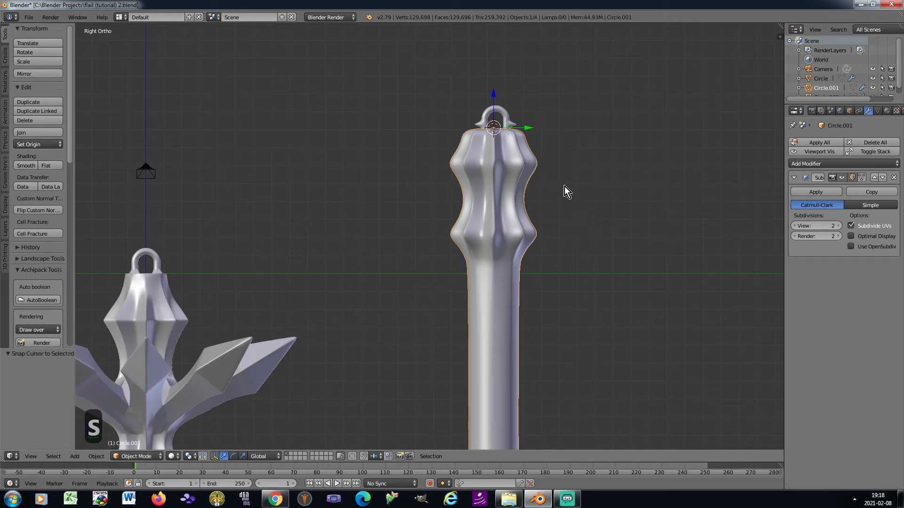
{"action": "right_click", "coordinate": [515, 124]}
{"action": "key", "text": "shift+s"}
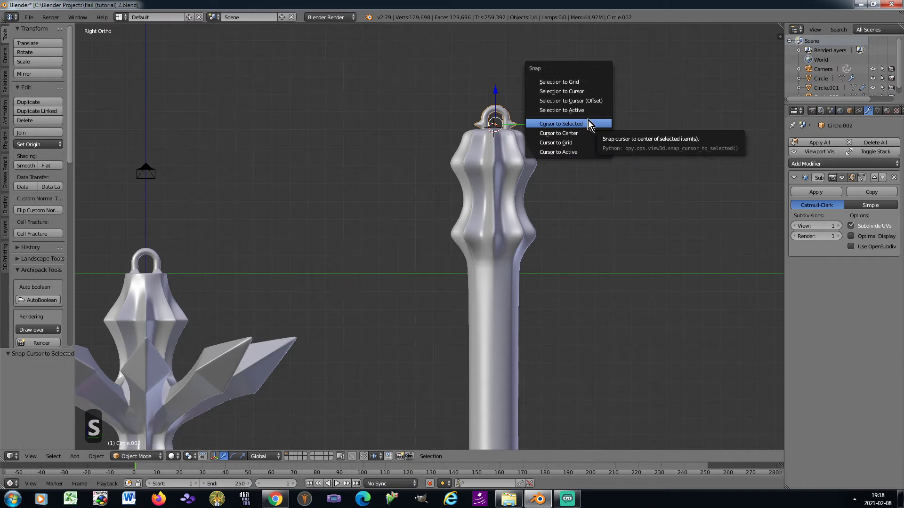
{"action": "left_click", "coordinate": [580, 91]}
Duplicate the spiked ring and place the copy beside the handle, about 7.2 units away along negative Y
{"action": "key", "text": "shift+d"}
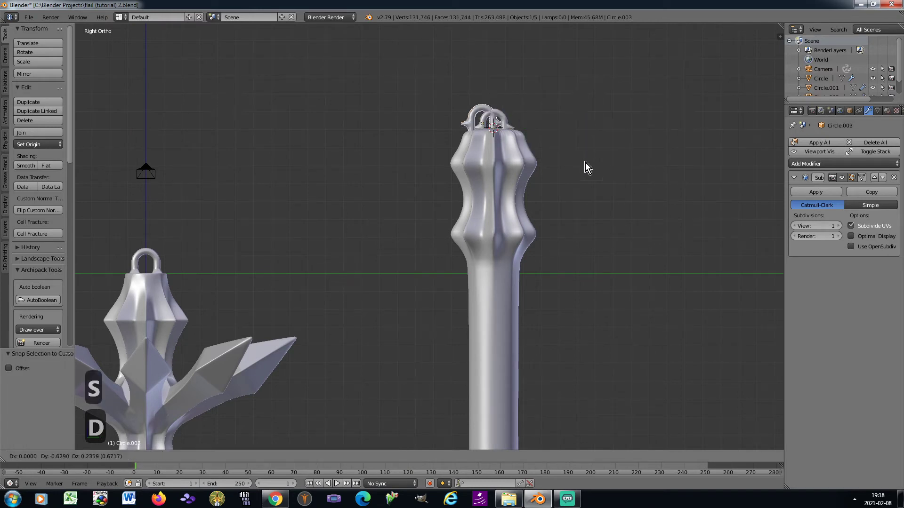
{"action": "left_click", "coordinate": [466, 170]}
{"action": "scroll", "coordinate": [498, 116], "scroll_direction": "up", "scroll_amount": 5}
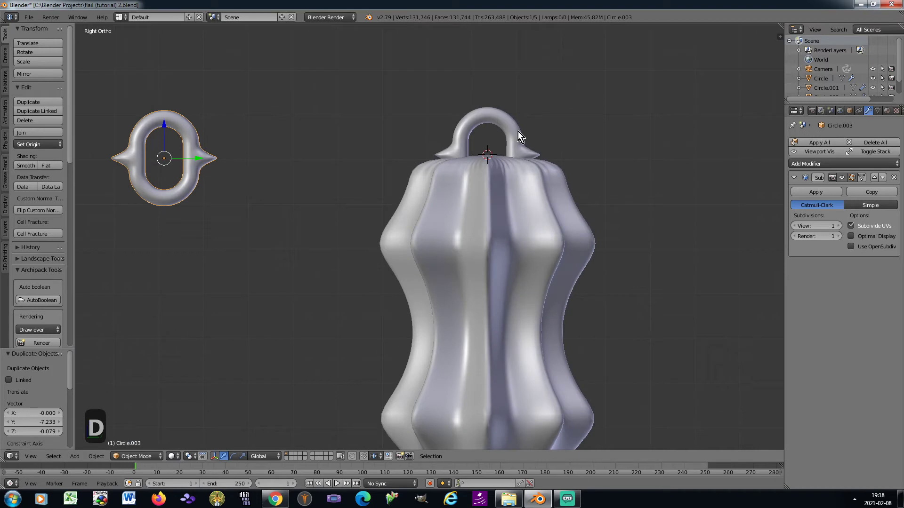
In Edit Mode on the handle, round its topmost vertex loop with LoopTools Circle at 100% influence
{"action": "right_click", "coordinate": [517, 133]}
{"action": "right_click", "coordinate": [515, 172]}
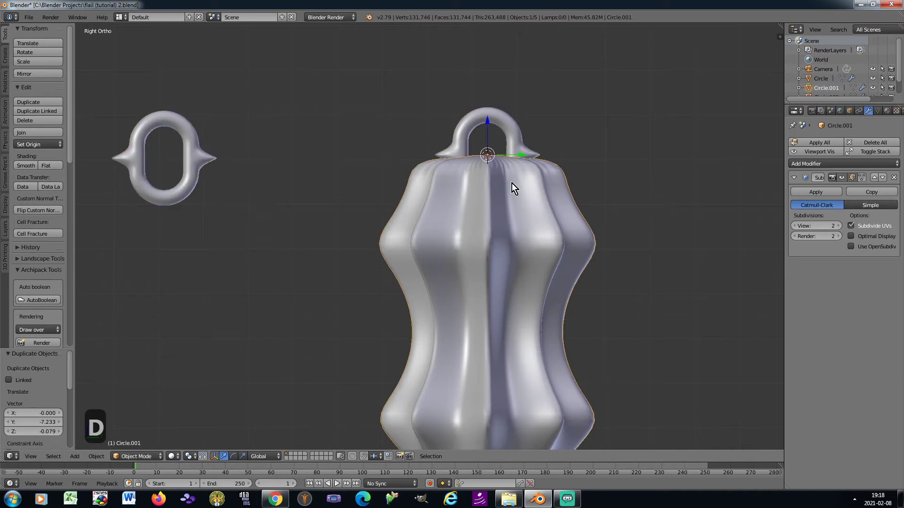
{"action": "key", "text": "Tab"}
{"action": "key", "text": "a"}
{"action": "key", "text": "b"}
{"action": "left_click_drag", "start_coordinate": [382, 147], "coordinate": [600, 162]}
{"action": "key", "text": "w"}
{"action": "mouse_move", "coordinate": [599, 74]}
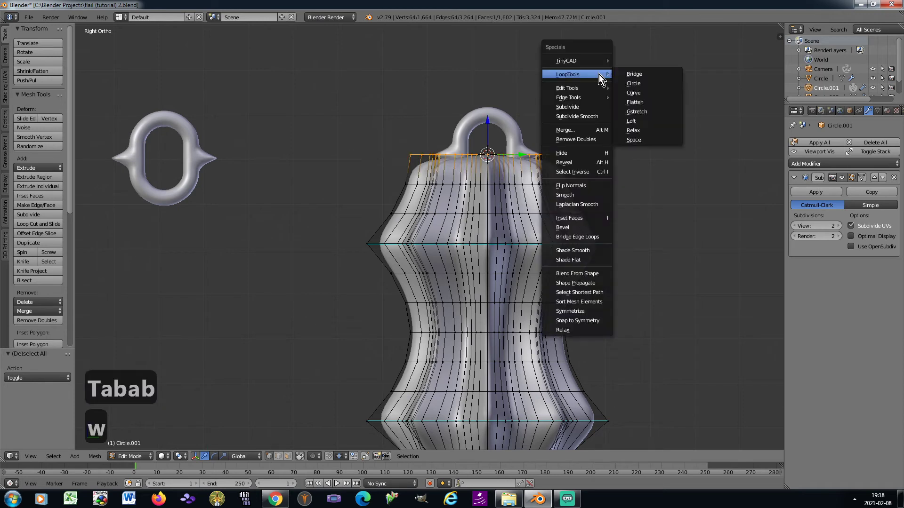
{"action": "key", "text": "KP_8"}
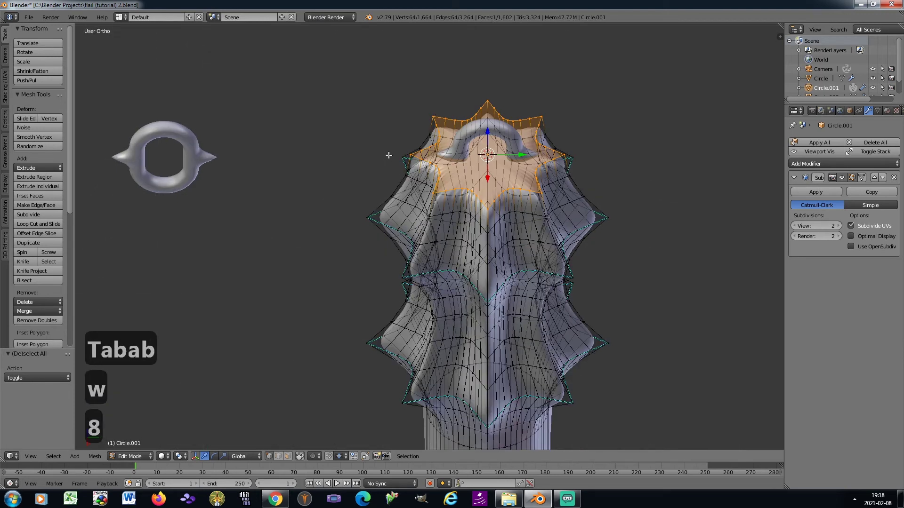
{"action": "key", "text": "KP_2"}
{"action": "key", "text": "w"}
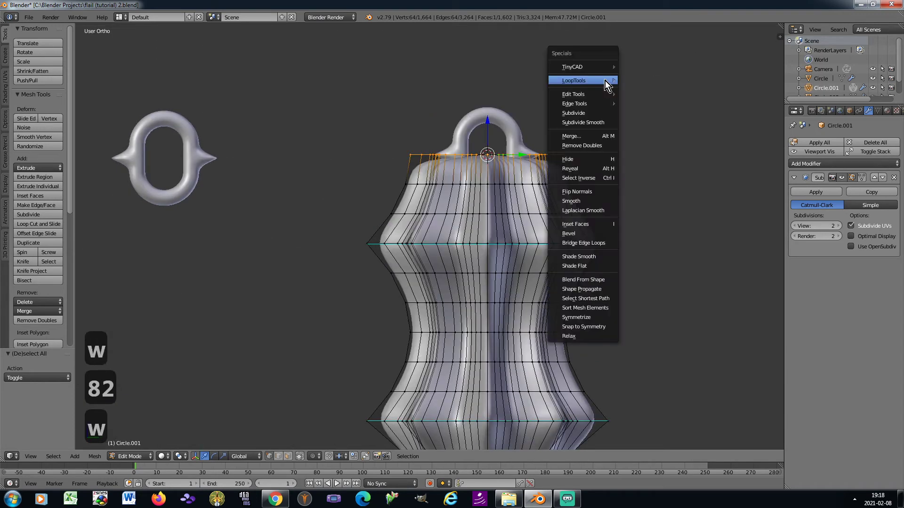
{"action": "left_click", "coordinate": [643, 87]}
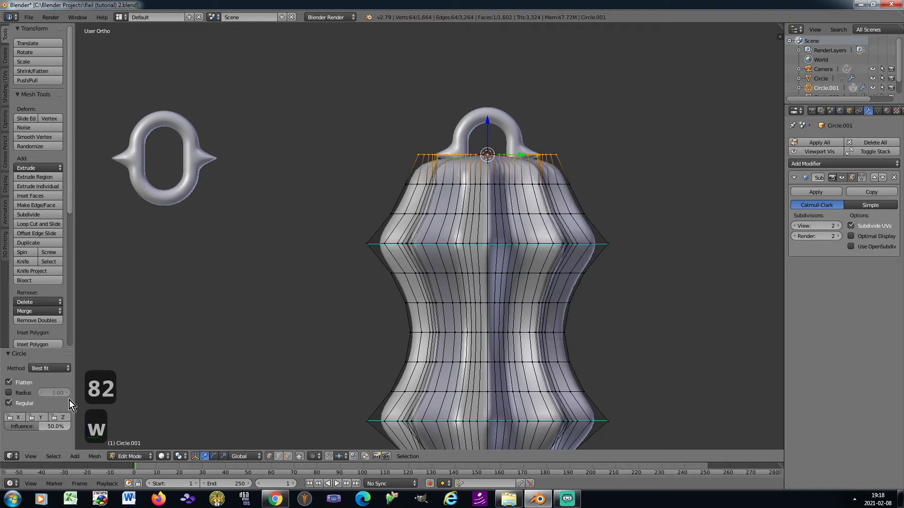
{"action": "left_click_drag", "start_coordinate": [36, 428], "coordinate": [68, 428]}
Select the second vertex loop from the handle's top and round it with LoopTools Circle at 80% influence
{"action": "key", "text": "a"}
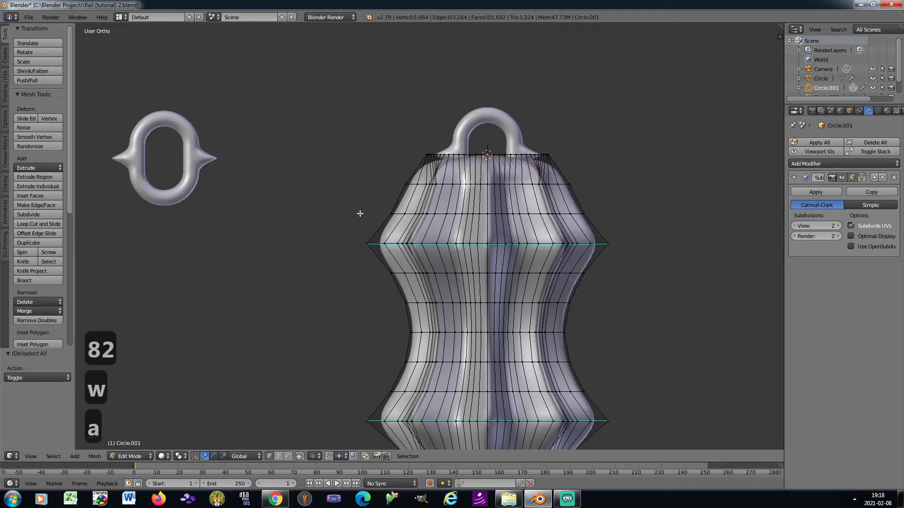
{"action": "key", "text": "b"}
{"action": "left_click_drag", "start_coordinate": [392, 178], "coordinate": [586, 192]}
{"action": "key", "text": "w"}
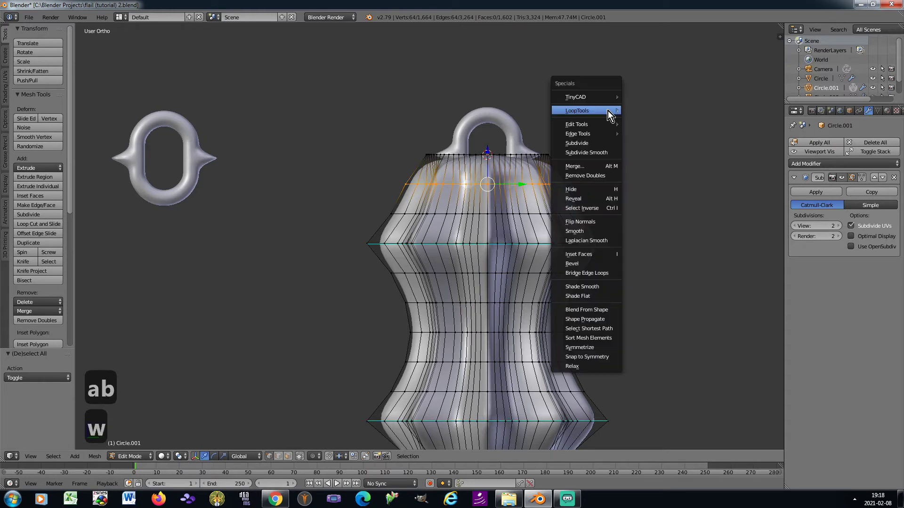
{"action": "mouse_move", "coordinate": [608, 113]}
{"action": "left_click", "coordinate": [640, 119]}
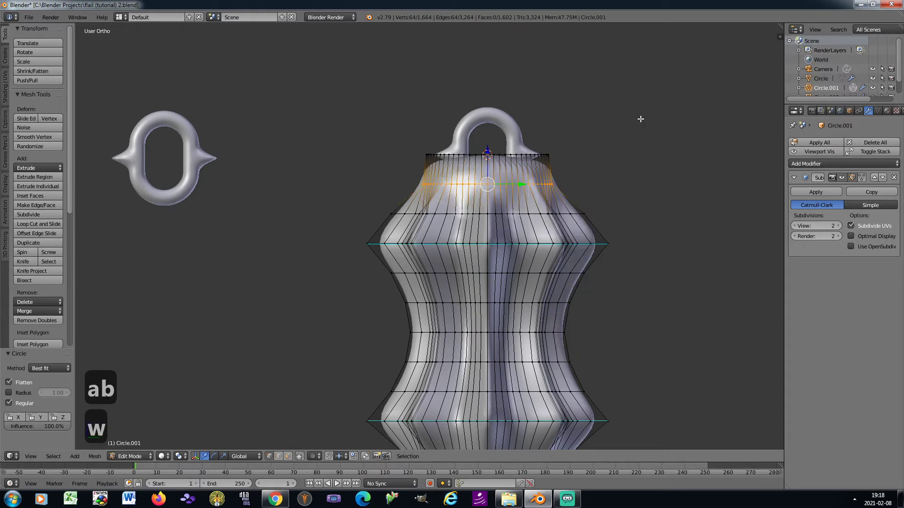
{"action": "left_click", "coordinate": [44, 426]}
{"action": "type", "text": "80"}
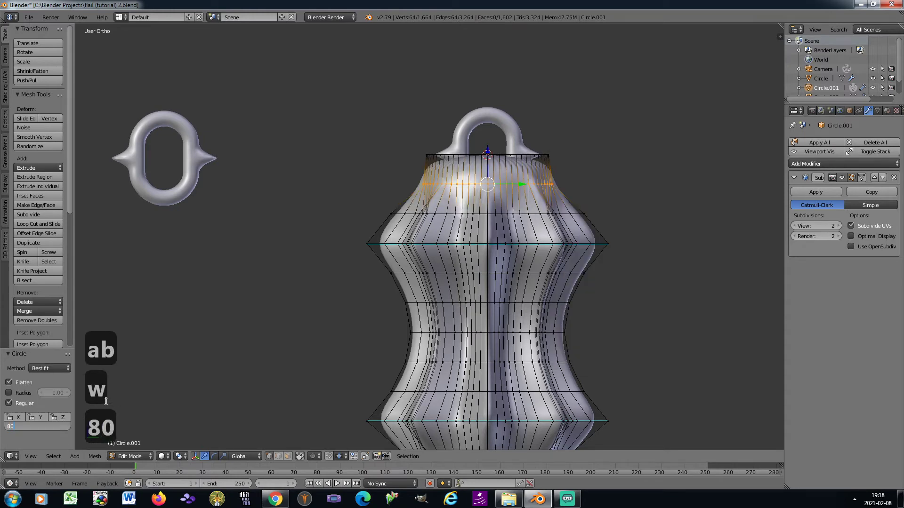
{"action": "key", "text": "Return"}
Select the third vertex loop from the handle's top and round it with LoopTools Circle at 60% influence
{"action": "key", "text": "a"}
{"action": "key", "text": "b"}
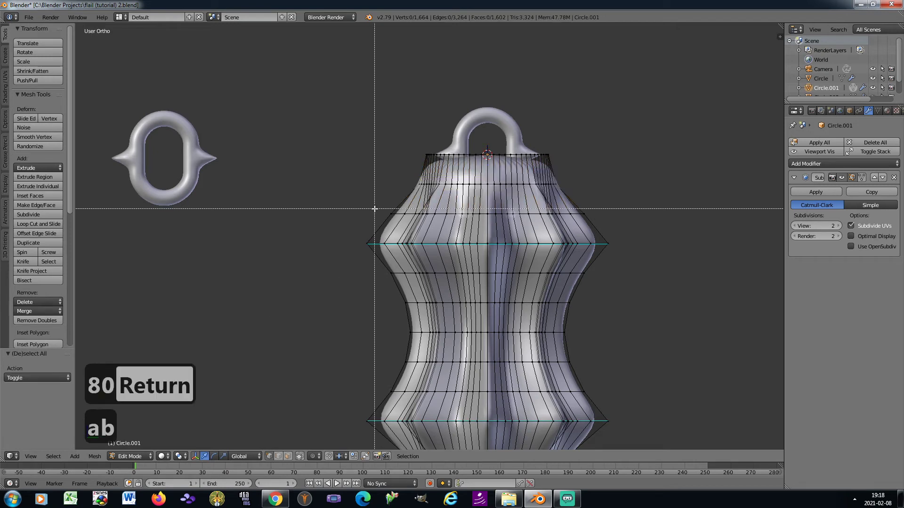
{"action": "left_click_drag", "start_coordinate": [372, 206], "coordinate": [614, 225]}
{"action": "key", "text": "w"}
{"action": "mouse_move", "coordinate": [615, 134]}
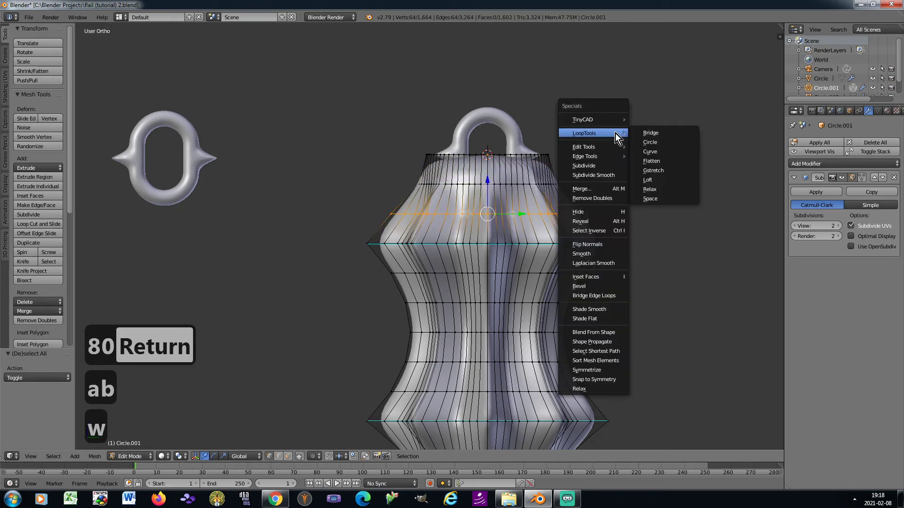
{"action": "left_click", "coordinate": [646, 142]}
{"action": "left_click", "coordinate": [40, 426]}
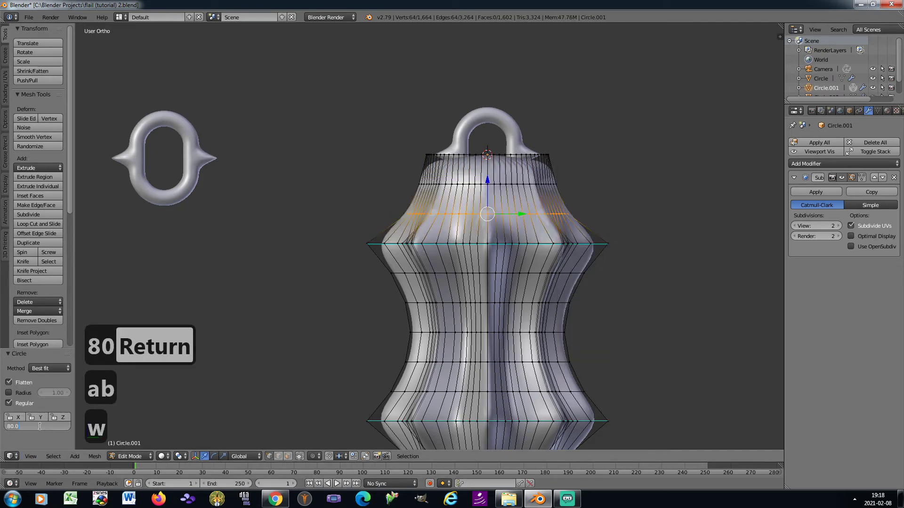
{"action": "type", "text": "60"}
{"action": "key", "text": "Return"}
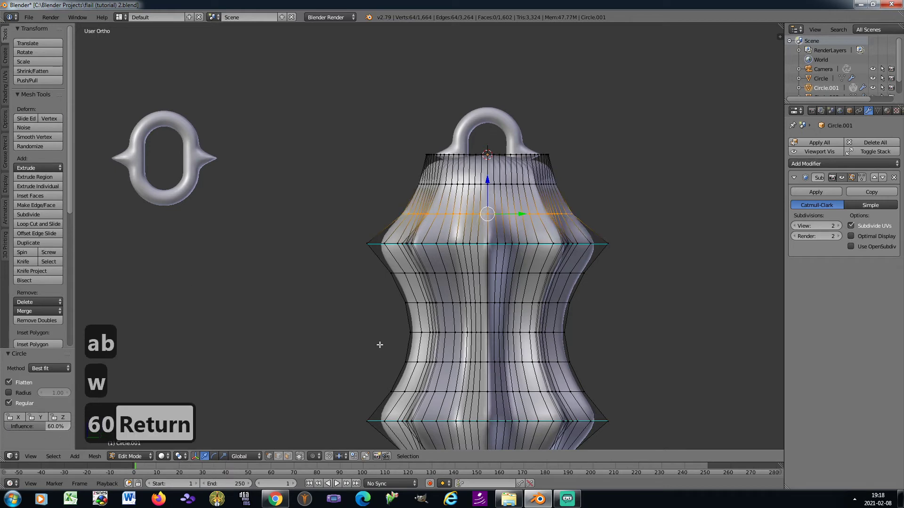
Delete the cap face at the handle's top end and leave Edit Mode
{"action": "key", "text": "a"}
{"action": "key", "text": "b"}
{"action": "left_click_drag", "start_coordinate": [404, 145], "coordinate": [599, 157]}
{"action": "key", "text": "x"}
{"action": "left_click", "coordinate": [620, 122]}
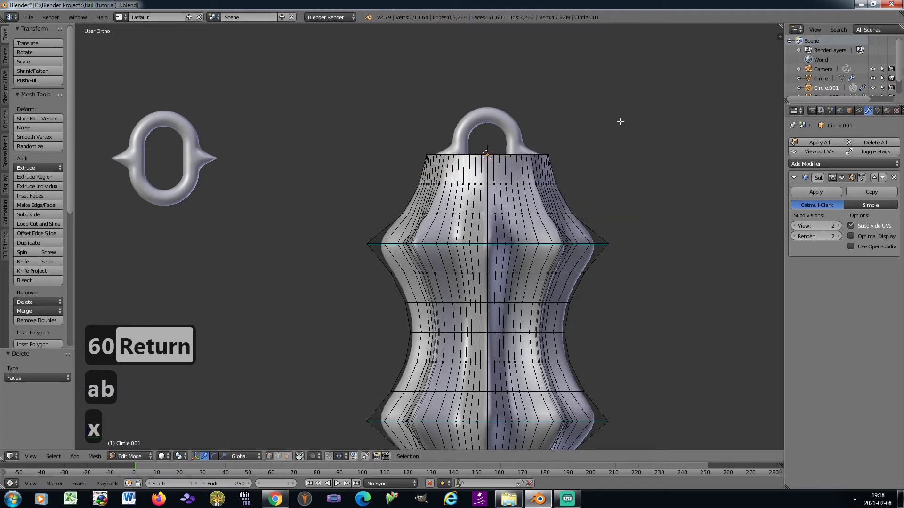
{"action": "key", "text": "Tab"}
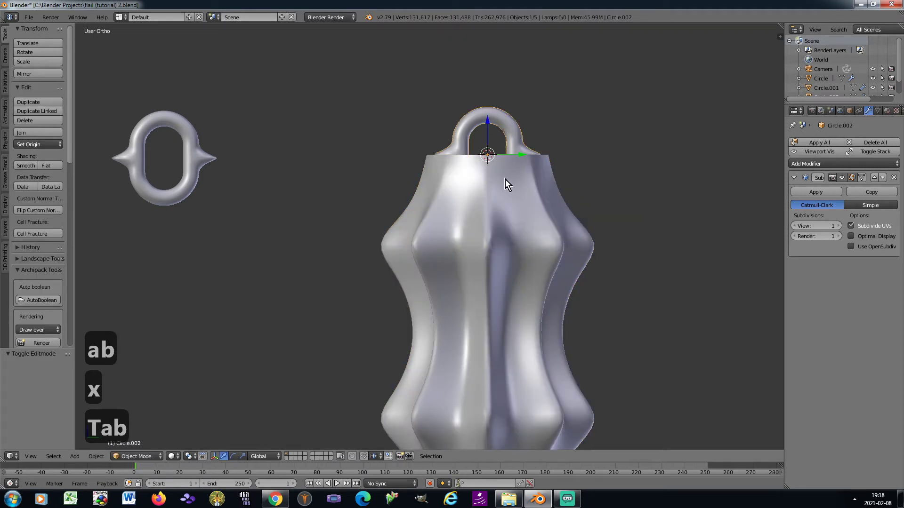
Edit the ring on the handle and delete the vertices of its lower half and side spikes, leaving only the upper arch
{"action": "key", "text": "Tab"}
{"action": "scroll", "coordinate": [509, 162], "scroll_direction": "up", "scroll_amount": 5}
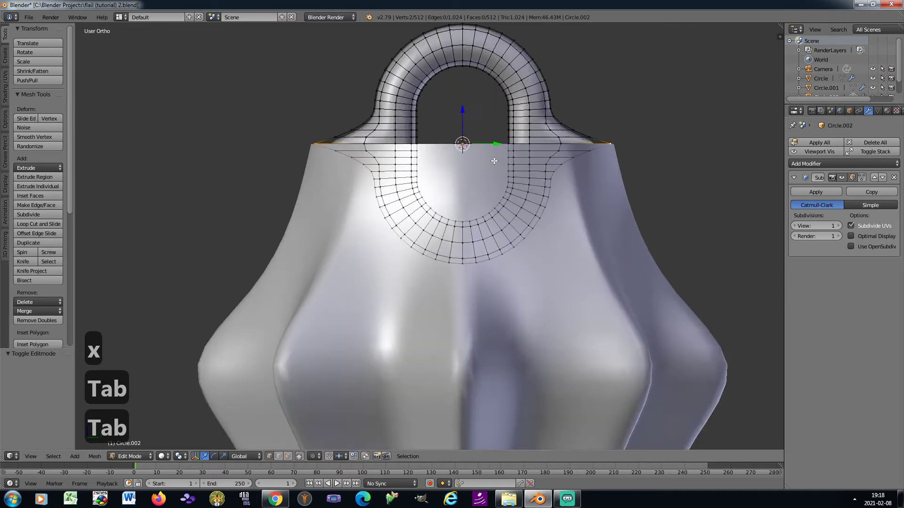
{"action": "key", "text": "a"}
{"action": "key", "text": "b"}
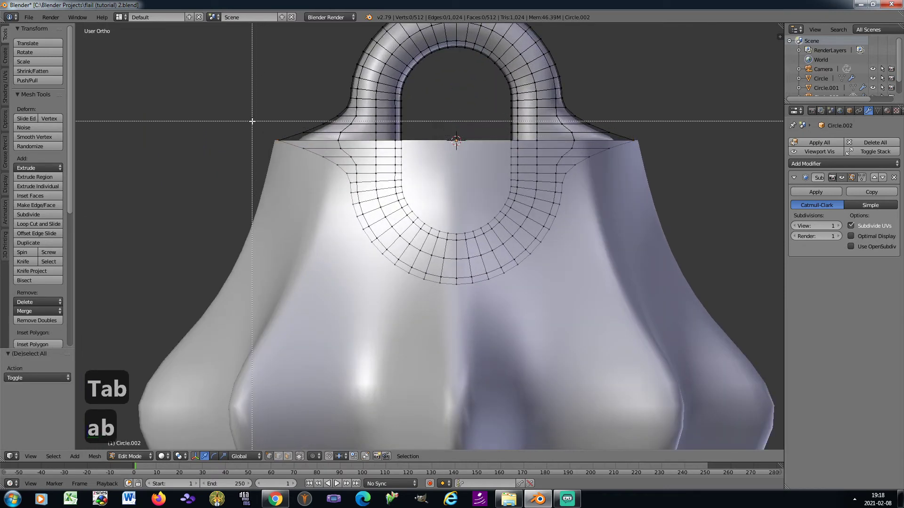
{"action": "left_click_drag", "start_coordinate": [244, 119], "coordinate": [688, 327]}
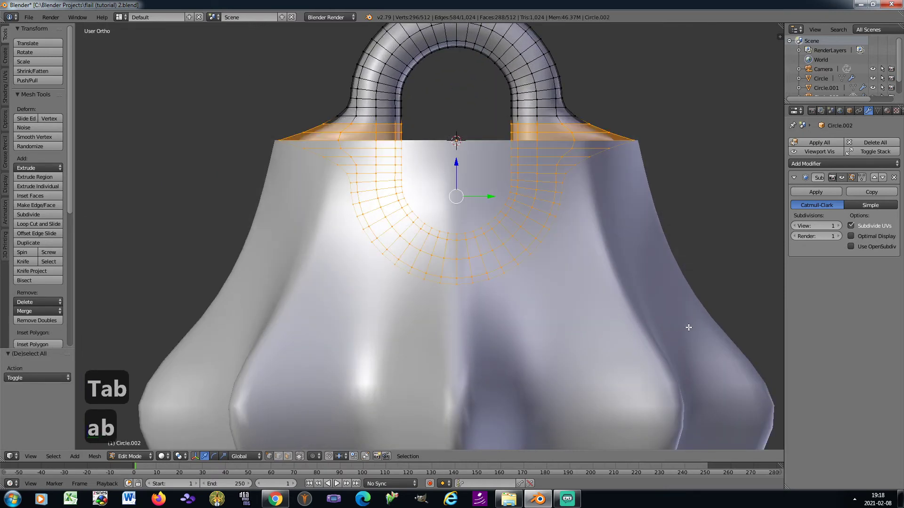
{"action": "key", "text": "b"}
{"action": "left_click_drag", "start_coordinate": [297, 110], "coordinate": [670, 215]}
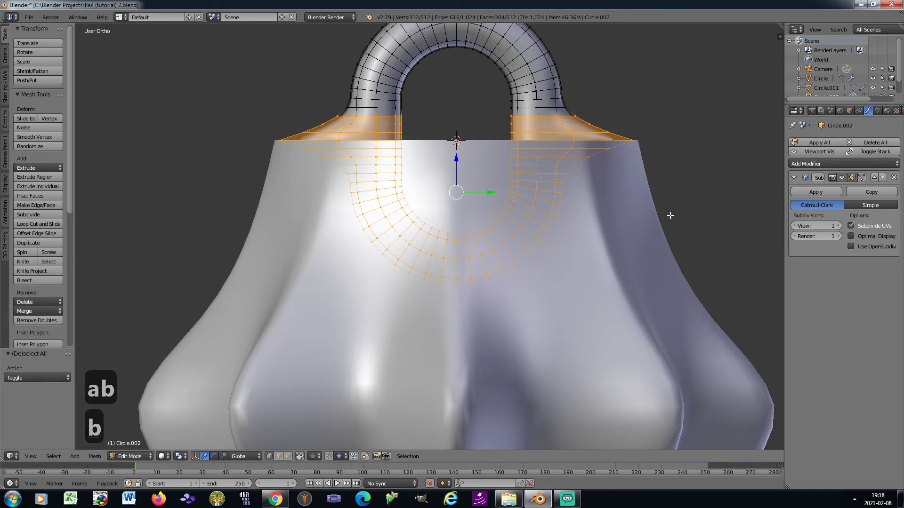
{"action": "key", "text": "x"}
{"action": "left_click", "coordinate": [648, 60]}
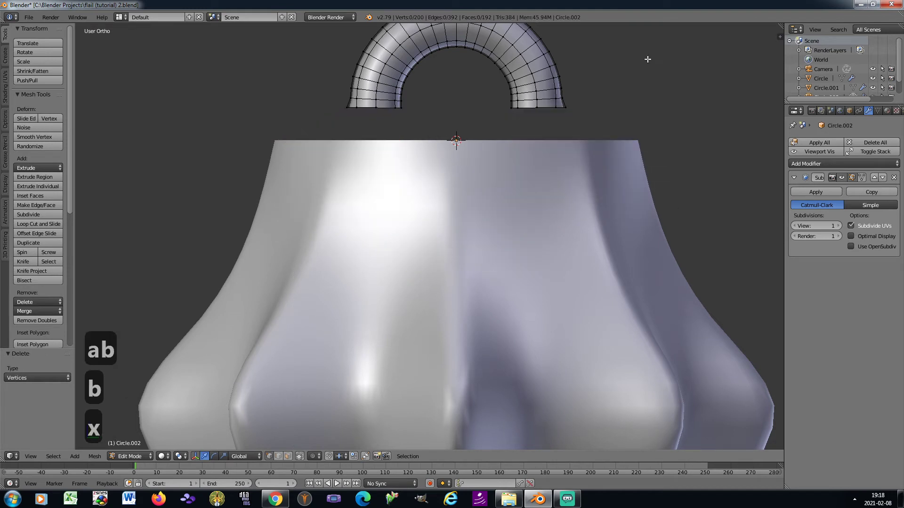
{"action": "key", "text": "Tab"}
In Object Mode, scale the handle uniformly by 0.775
{"action": "right_click", "coordinate": [533, 184]}
{"action": "scroll", "coordinate": [510, 159], "scroll_direction": "down", "scroll_amount": 6}
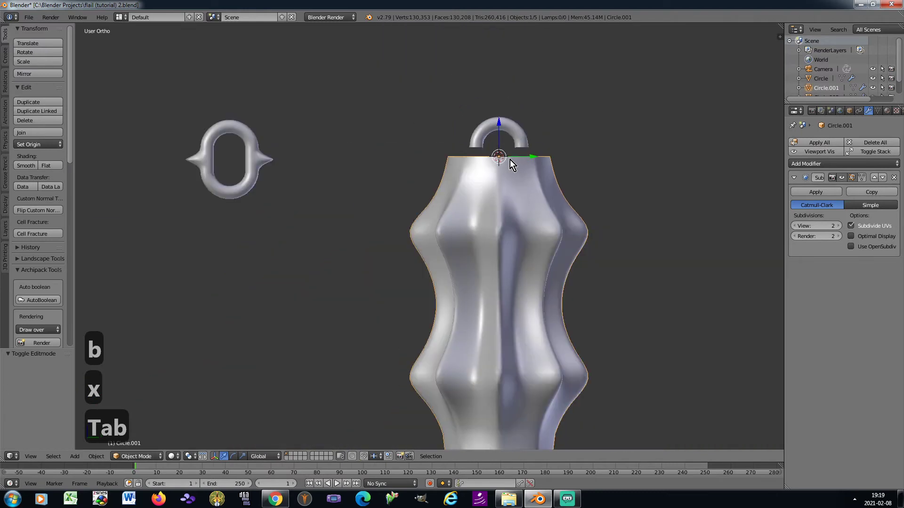
{"action": "scroll", "coordinate": [503, 163], "scroll_direction": "up", "scroll_amount": 6}
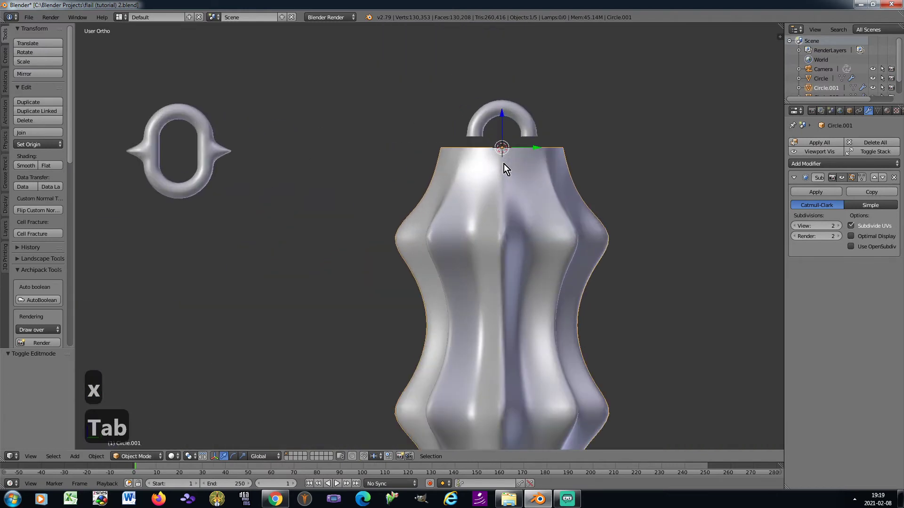
{"action": "key", "text": "s"}
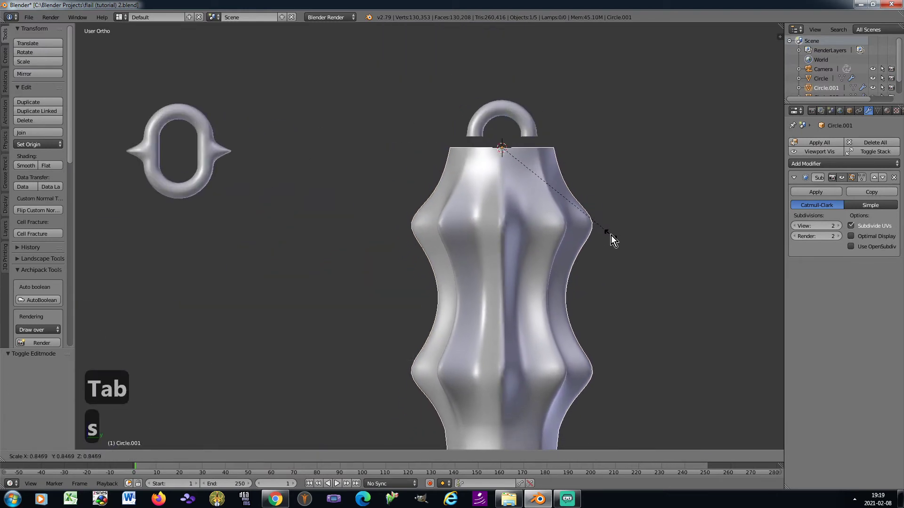
{"action": "left_click", "coordinate": [601, 230]}
{"action": "scroll", "coordinate": [458, 126], "scroll_direction": "down", "scroll_amount": 4}
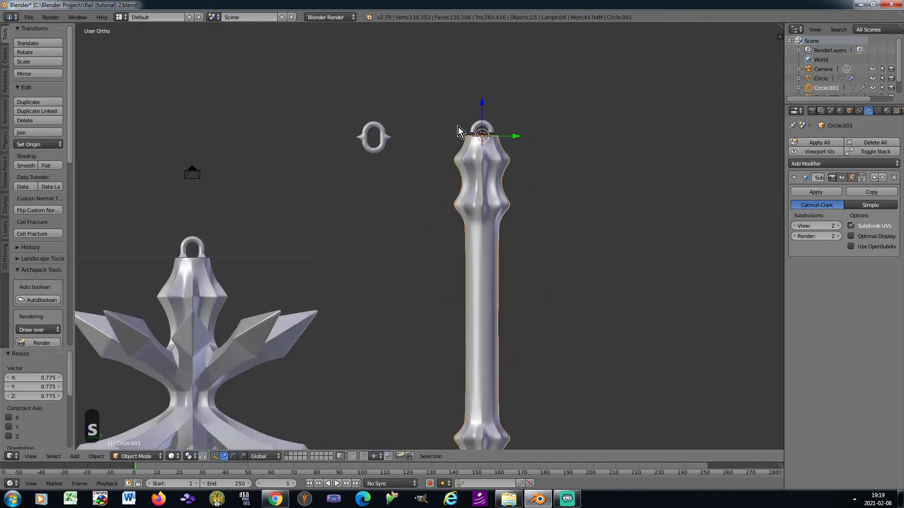
{"action": "scroll", "coordinate": [458, 190], "scroll_direction": "down", "scroll_amount": 2}
{"action": "scroll", "coordinate": [450, 233], "scroll_direction": "down", "scroll_amount": 2, "text": "shift"}
Save the project over the existing file flail (tutorial) 2.blend
{"action": "key", "text": "g"}
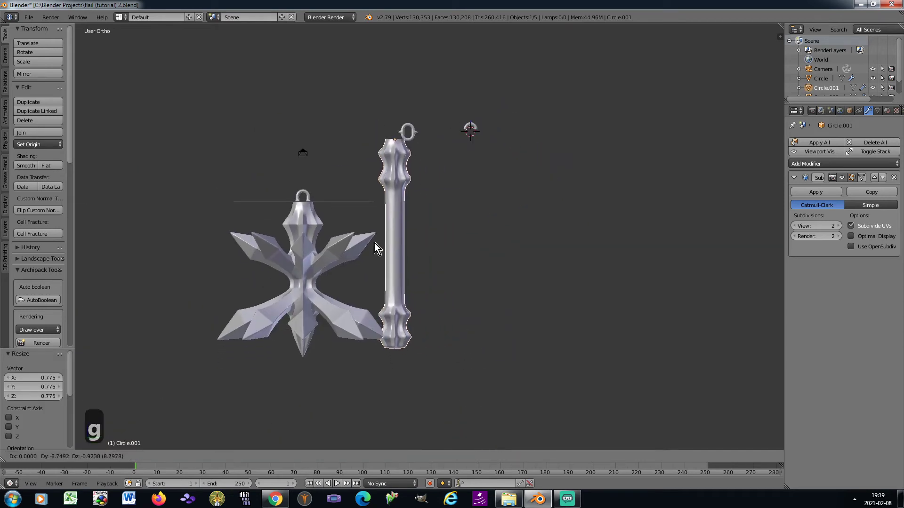
{"action": "right_click", "coordinate": [441, 244]}
{"action": "key", "text": "ctrl+s"}
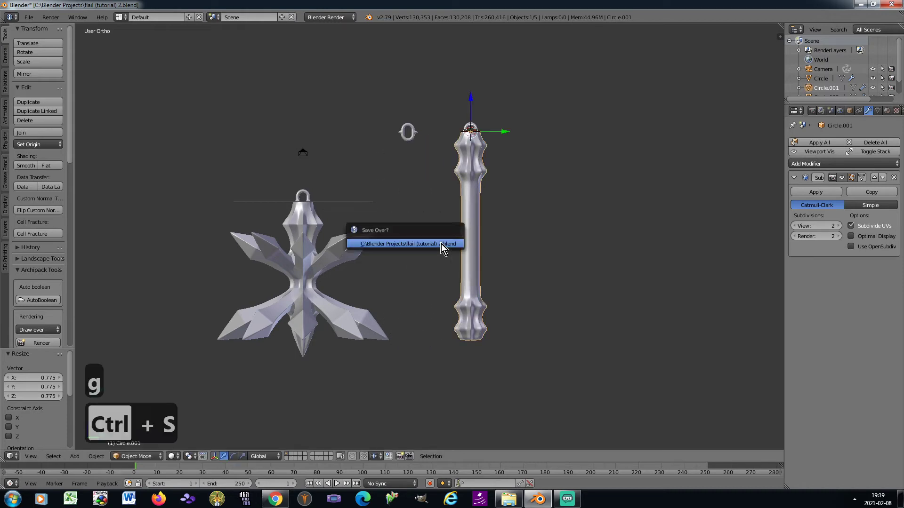
{"action": "left_click", "coordinate": [441, 246]}
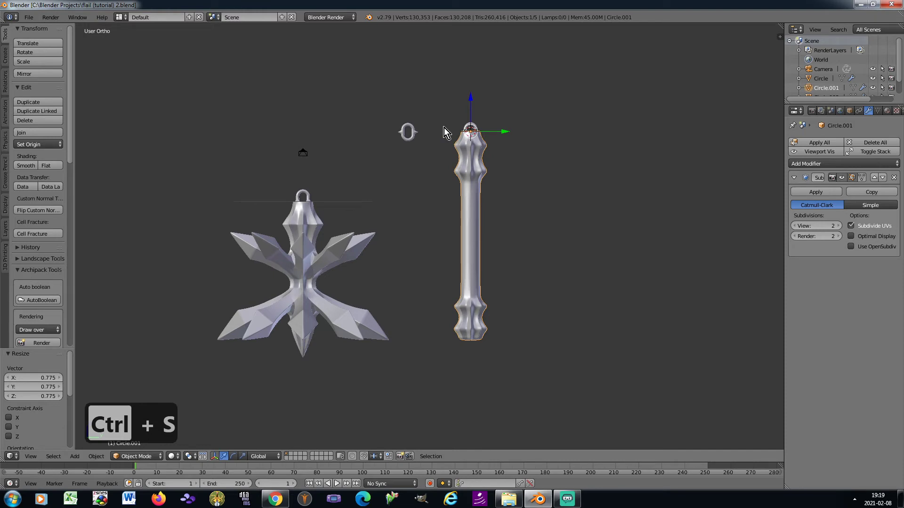
Select the arch above the handle and raise it slightly along the Z axis, clear of the handle's top
{"action": "scroll", "coordinate": [494, 137], "scroll_direction": "up", "scroll_amount": 2}
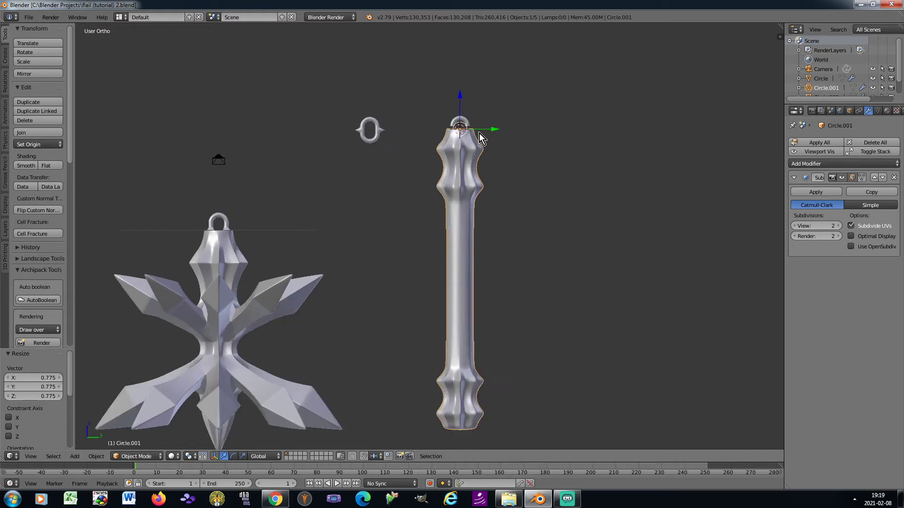
{"action": "scroll", "coordinate": [480, 133], "scroll_direction": "up", "scroll_amount": 4}
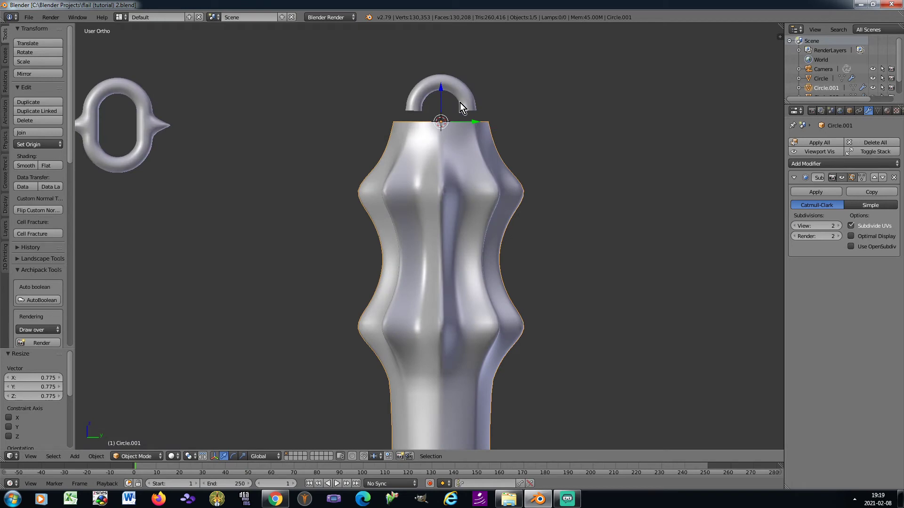
{"action": "right_click", "coordinate": [461, 107]}
{"action": "key", "text": "g"}
{"action": "key", "text": "z"}
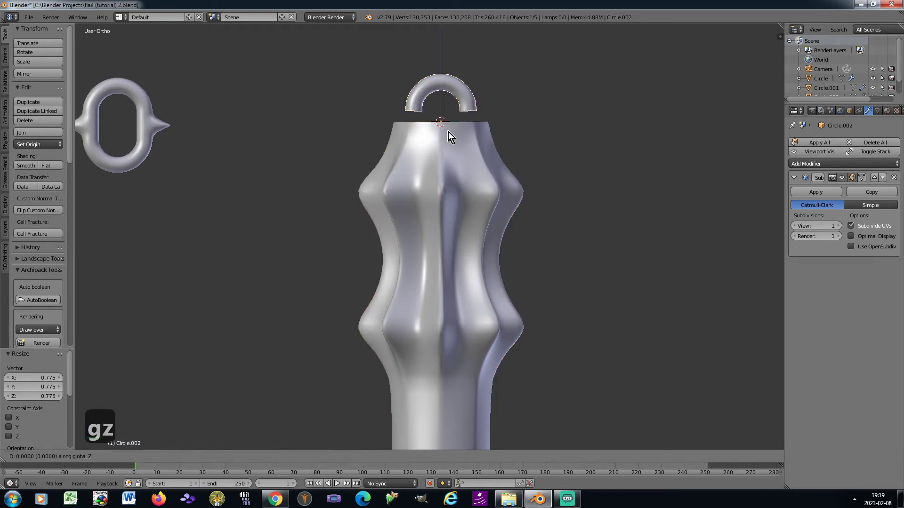
{"action": "left_click", "coordinate": [447, 123]}
In Edit Mode, select the open end vertices of both arch legs and round them with LoopTools Circle at 60% influence
{"action": "key", "text": "Tab"}
{"action": "scroll", "coordinate": [445, 106], "scroll_direction": "up", "scroll_amount": 4}
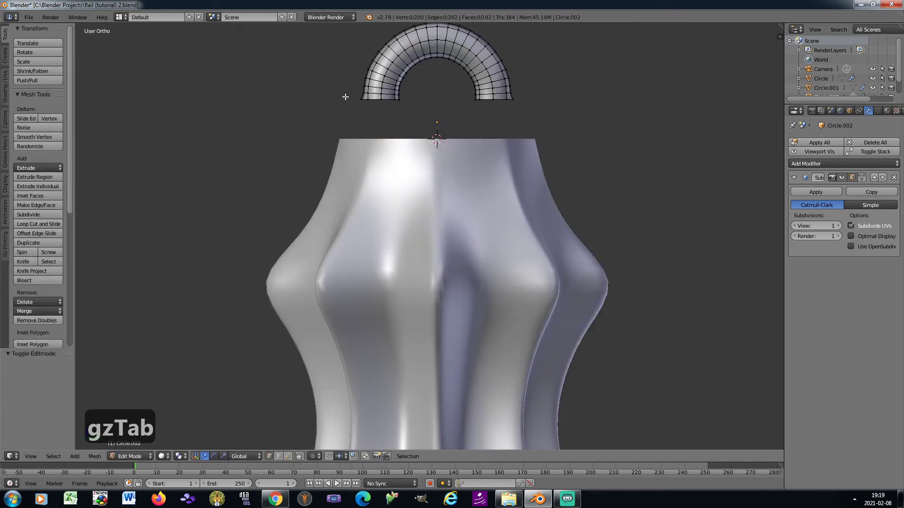
{"action": "key", "text": "b"}
{"action": "left_click_drag", "start_coordinate": [346, 96], "coordinate": [525, 121]}
{"action": "middle_click_drag", "start_coordinate": [500, 106], "coordinate": [510, 212], "text": "shift"}
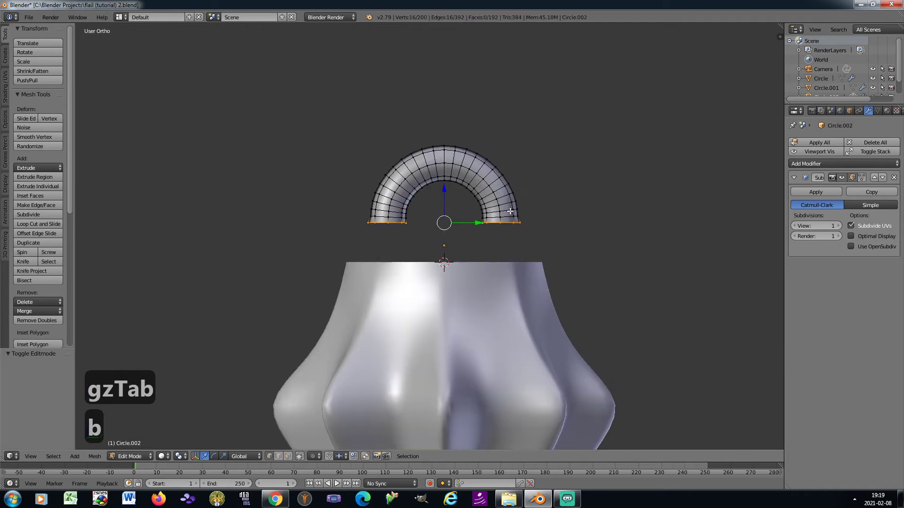
{"action": "scroll", "coordinate": [511, 212], "scroll_direction": "up", "scroll_amount": 4}
{"action": "key", "text": "w"}
{"action": "mouse_move", "coordinate": [566, 108]}
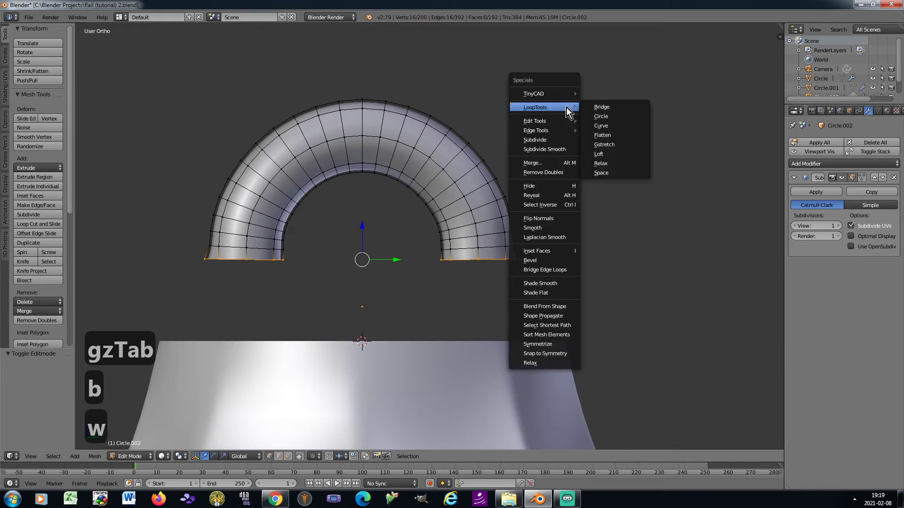
{"action": "left_click", "coordinate": [604, 116]}
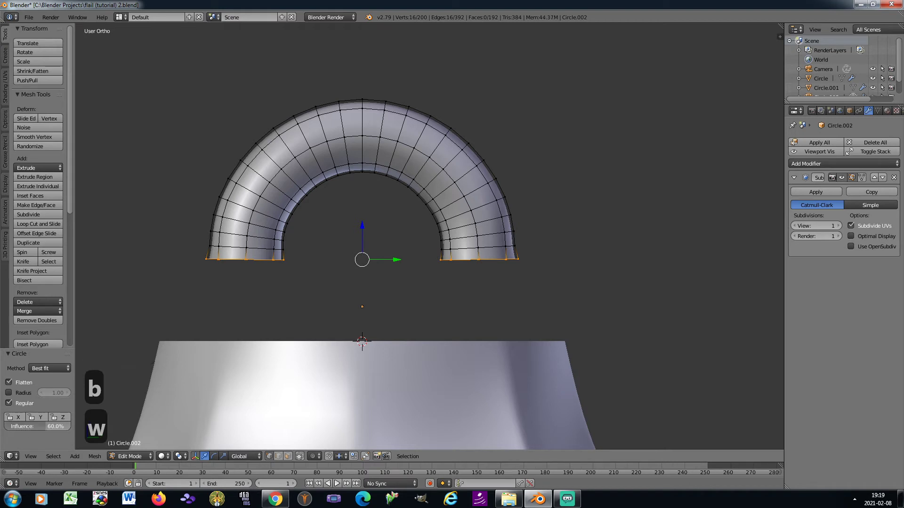
Extrude both leg ends of the arch about 0.21 downward along the Z axis
{"action": "key", "text": "Tab"}
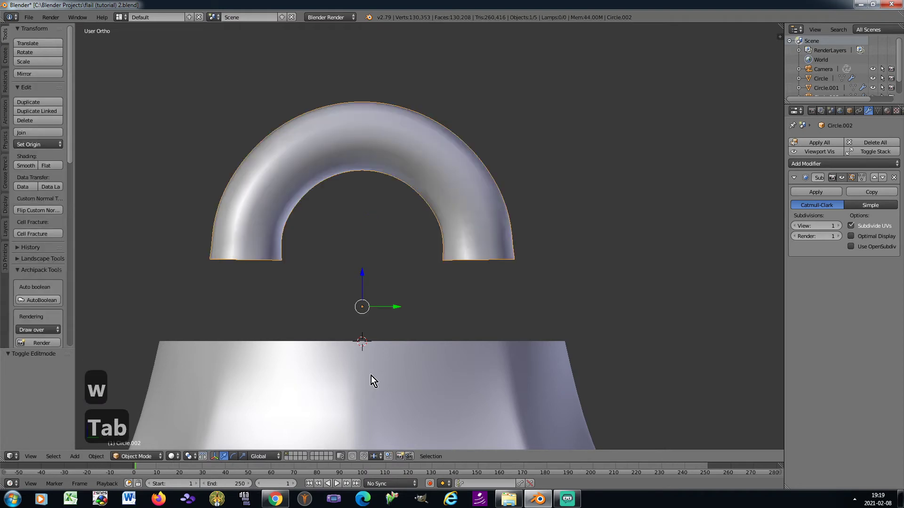
{"action": "key", "text": "Tab"}
{"action": "key", "text": "e"}
{"action": "key", "text": "z"}
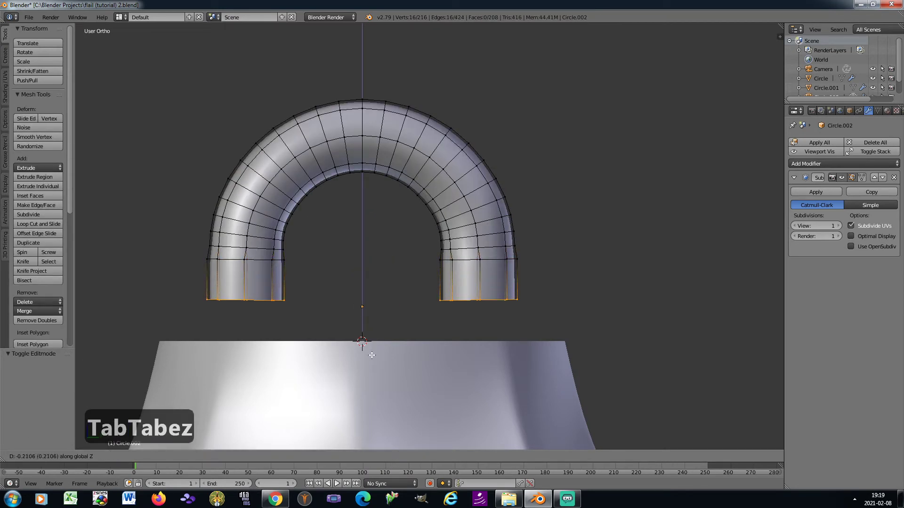
{"action": "left_click", "coordinate": [372, 356]}
In Object Mode, move the whole arch up about 0.28 along the Z axis
{"action": "key", "text": "Tab"}
{"action": "key", "text": "g"}
{"action": "key", "text": "z"}
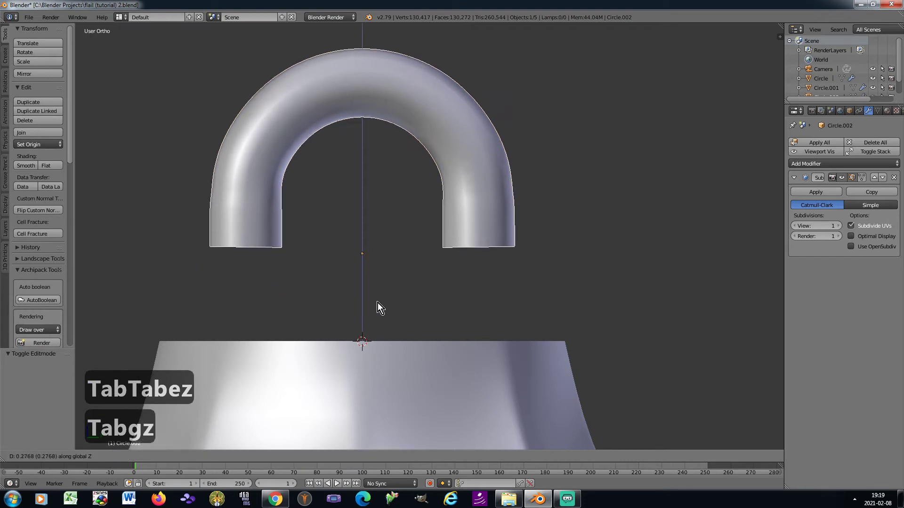
{"action": "left_click", "coordinate": [377, 303]}
Flatten the arch's leg ends by scaling their vertices to 0 along Z, and leave Edit Mode
{"action": "key", "text": "Tab"}
{"action": "key", "text": "s"}
{"action": "key", "text": "z"}
{"action": "key", "text": "0"}
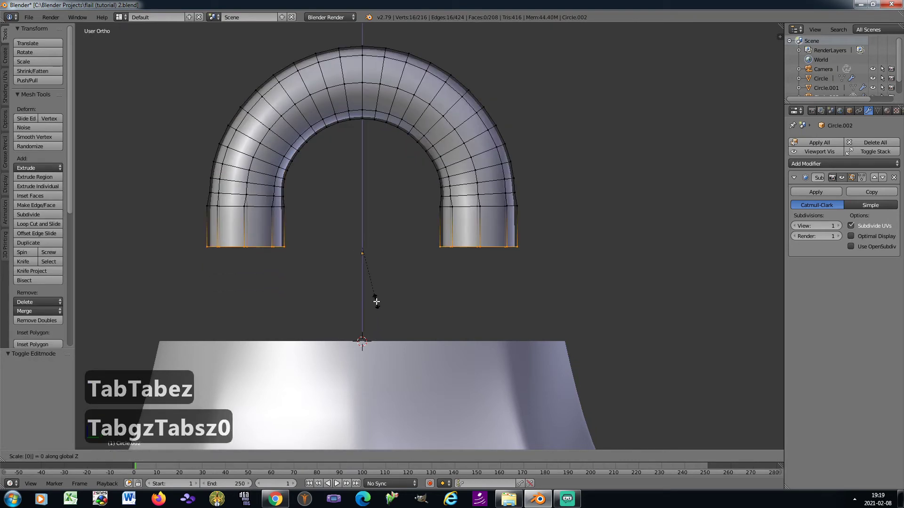
{"action": "key", "text": "Return"}
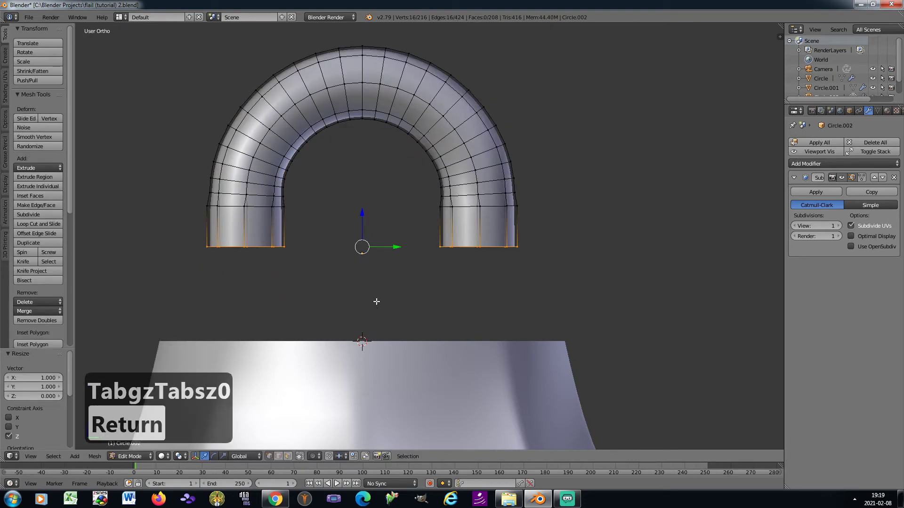
{"action": "key", "text": "Tab"}
In the handle's Edit Mode, select only its top vertex loop and close the opening with Grid Fill
{"action": "scroll", "coordinate": [372, 300], "scroll_direction": "down", "scroll_amount": 6}
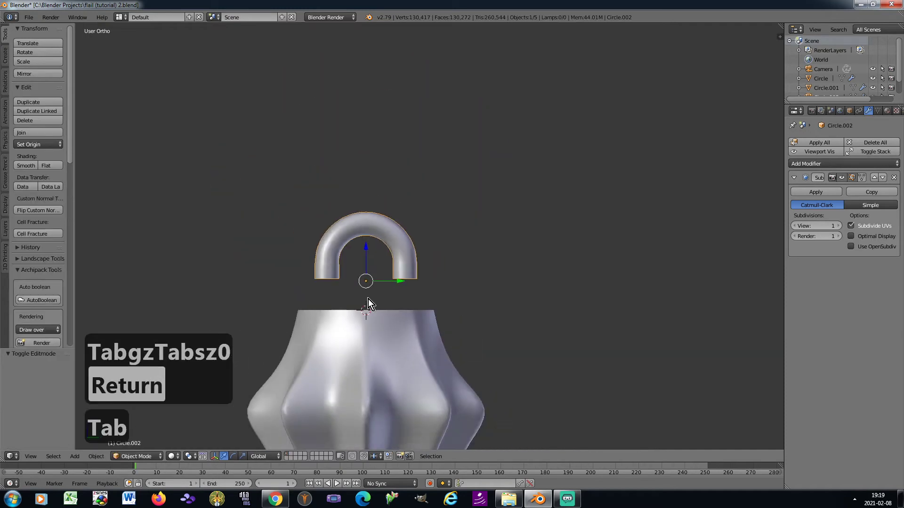
{"action": "middle_click_drag", "start_coordinate": [360, 325], "coordinate": [392, 237], "text": "shift"}
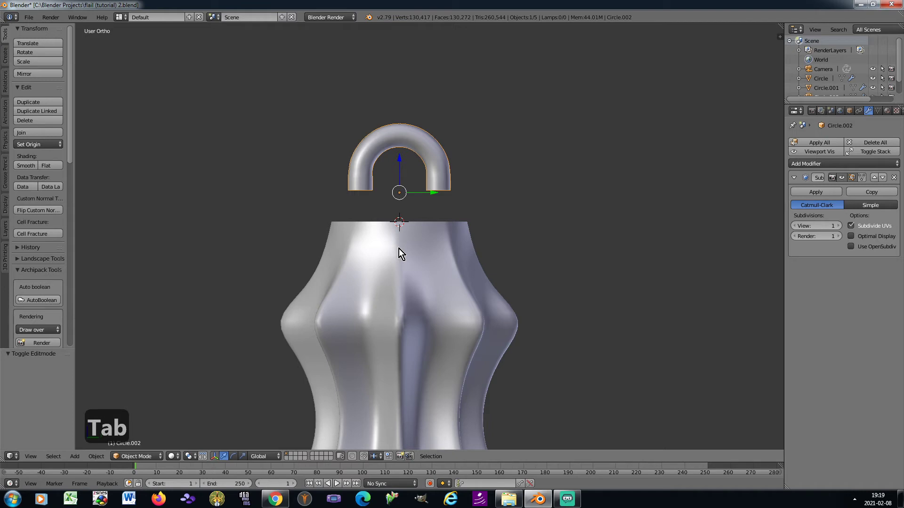
{"action": "right_click", "coordinate": [399, 249]}
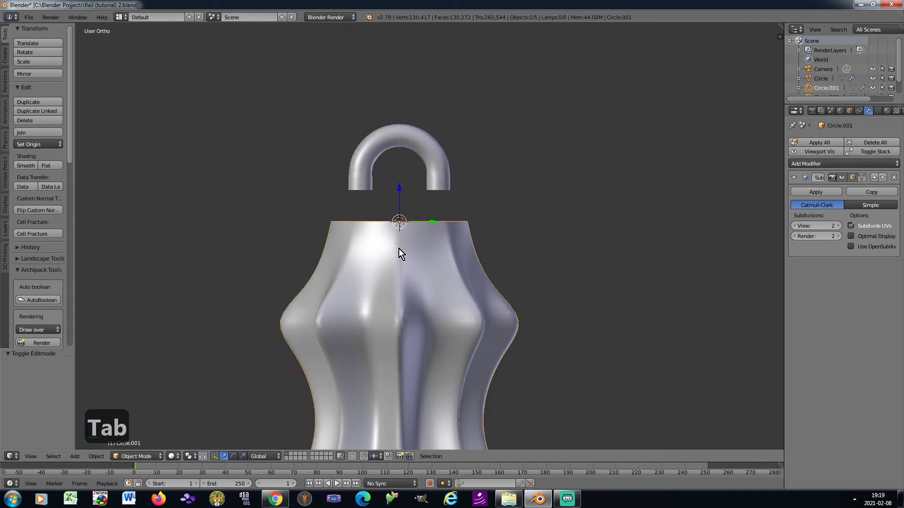
{"action": "key", "text": "KP_8"}
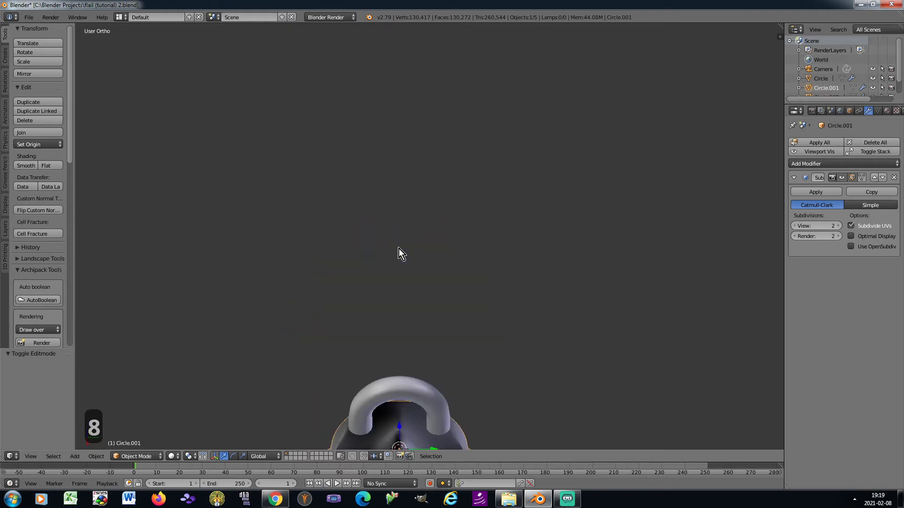
{"action": "key", "text": "KP_2"}
{"action": "key", "text": "KP_3"}
{"action": "key", "text": "Tab"}
{"action": "key", "text": "a"}
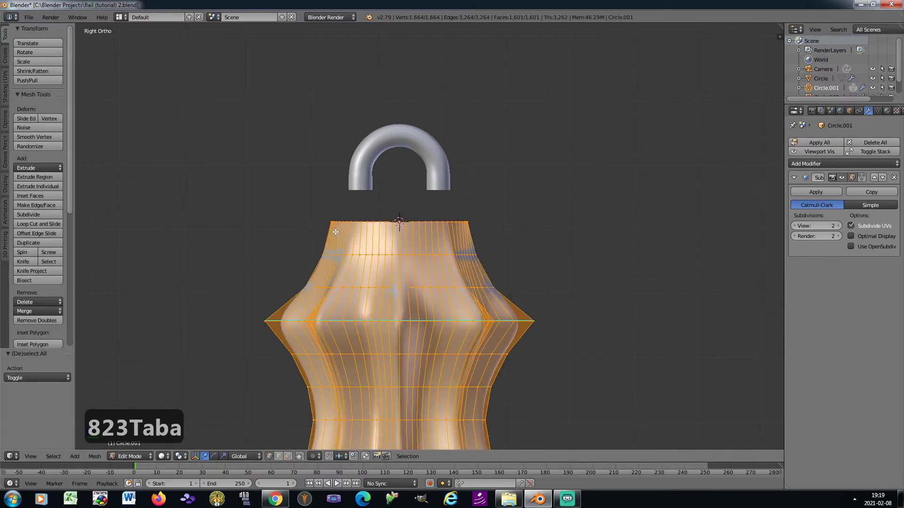
{"action": "key", "text": "a"}
{"action": "key", "text": "b"}
{"action": "left_click_drag", "start_coordinate": [315, 212], "coordinate": [516, 234]}
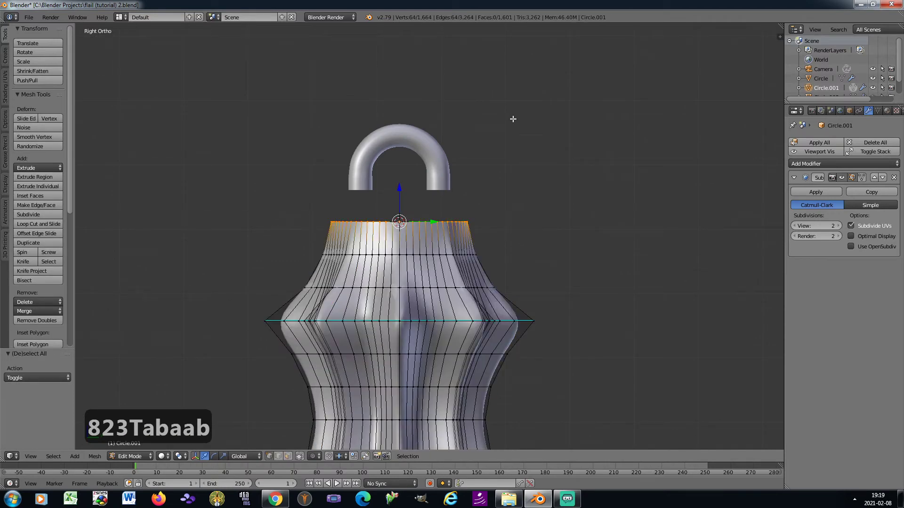
{"action": "key", "text": "w"}
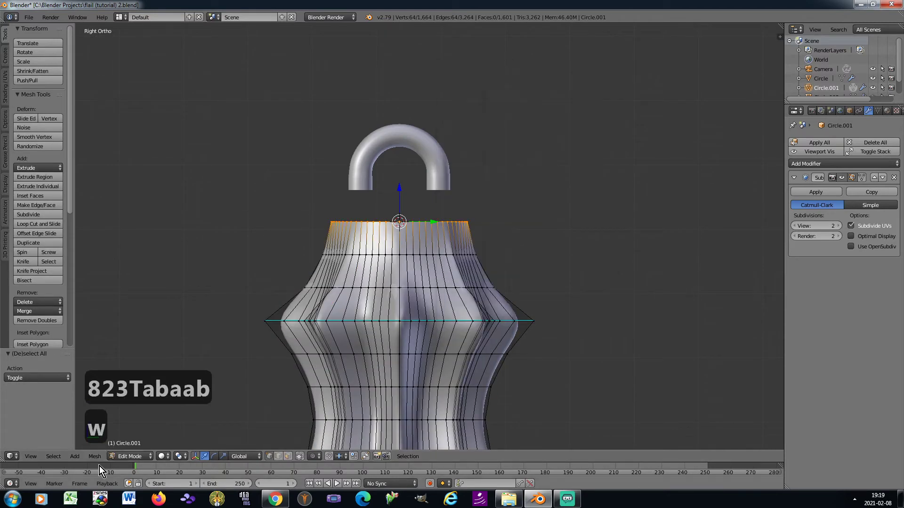
{"action": "left_click", "coordinate": [94, 457]}
{"action": "mouse_move", "coordinate": [157, 315]}
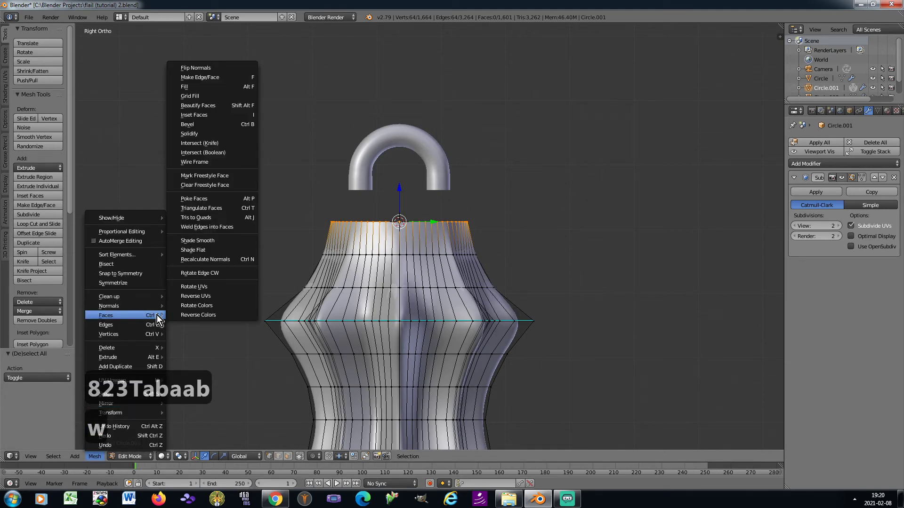
{"action": "left_click", "coordinate": [210, 96]}
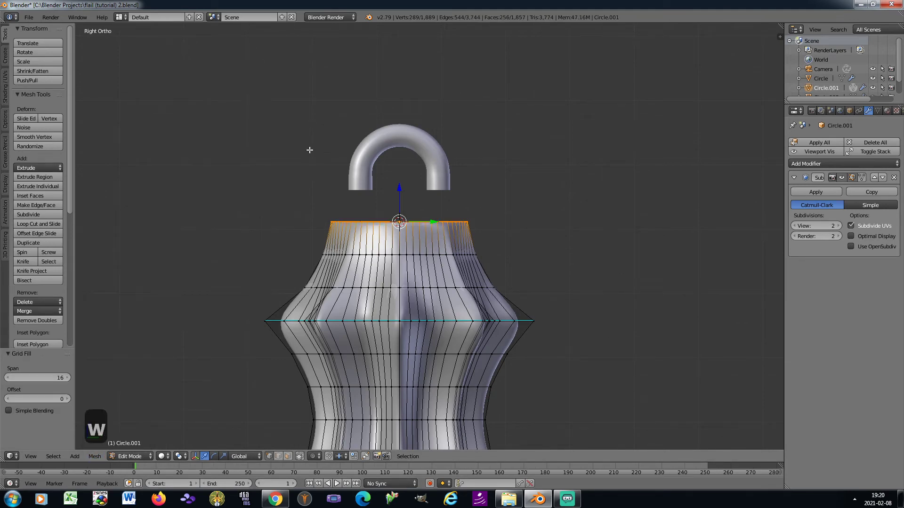
Set the Grid Fill offset to 10 so the cap's grid lines up with the arch, viewed from above
{"action": "key", "text": "KP_8"}
{"action": "key", "text": "KP_8"}
{"action": "key", "text": "KP_8"}
{"action": "key", "text": "KP_8"}
{"action": "key", "text": "KP_8"}
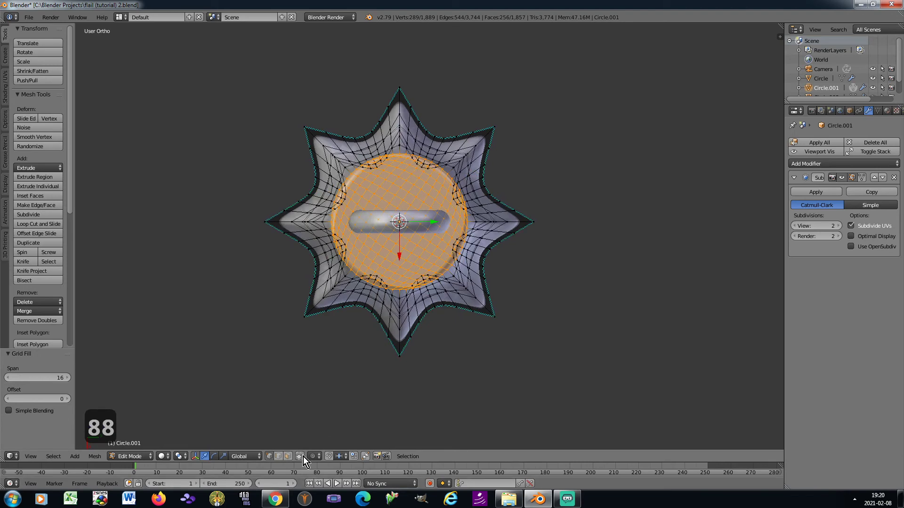
{"action": "scroll", "coordinate": [391, 202], "scroll_direction": "up", "scroll_amount": 5}
{"action": "left_click", "coordinate": [68, 399]}
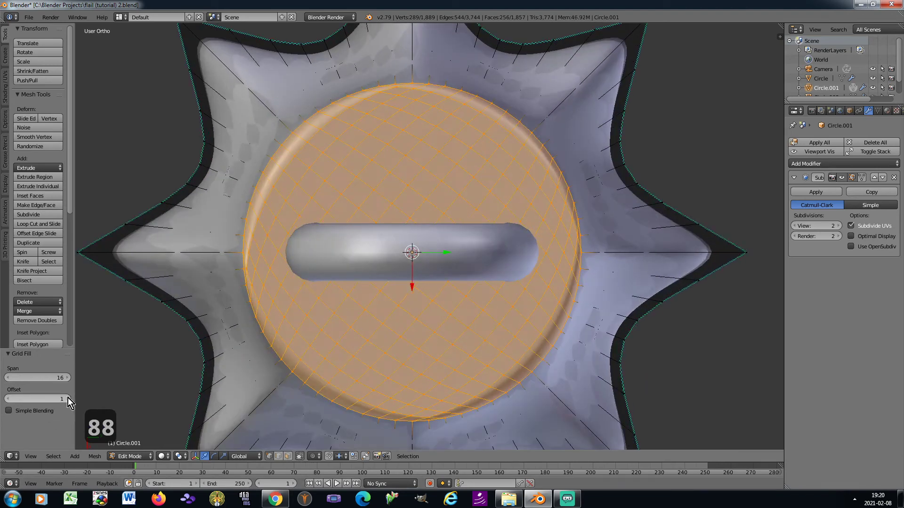
{"action": "left_click", "coordinate": [68, 399]}
{"action": "left_click", "coordinate": [68, 399]}
{"action": "left_click", "coordinate": [68, 399]}
{"action": "left_click", "coordinate": [68, 399]}
{"action": "left_click", "coordinate": [68, 398]}
{"action": "left_click", "coordinate": [68, 399]}
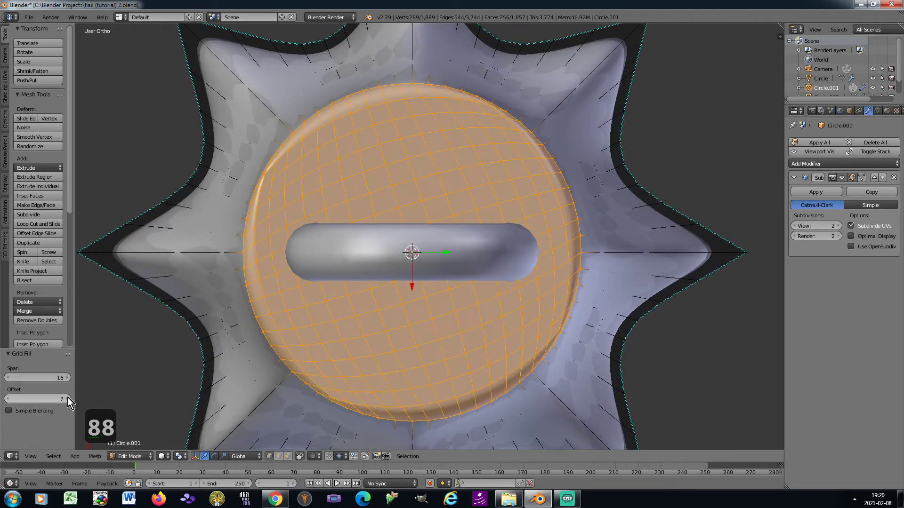
{"action": "left_click", "coordinate": [68, 399]}
{"action": "left_click", "coordinate": [68, 399]}
{"action": "left_click", "coordinate": [68, 399]}
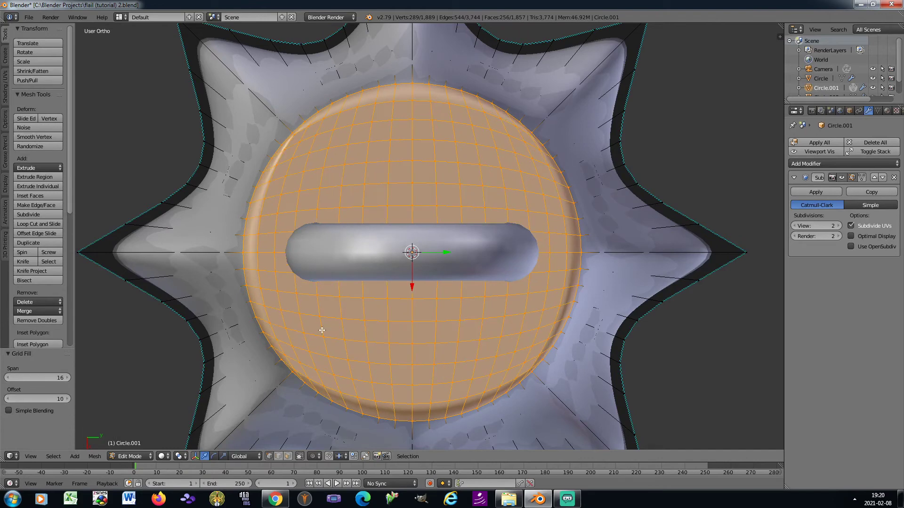
Deselect everything and circle-select two 4×4 blocks of cap faces, one beneath each arch leg
{"action": "key", "text": "a"}
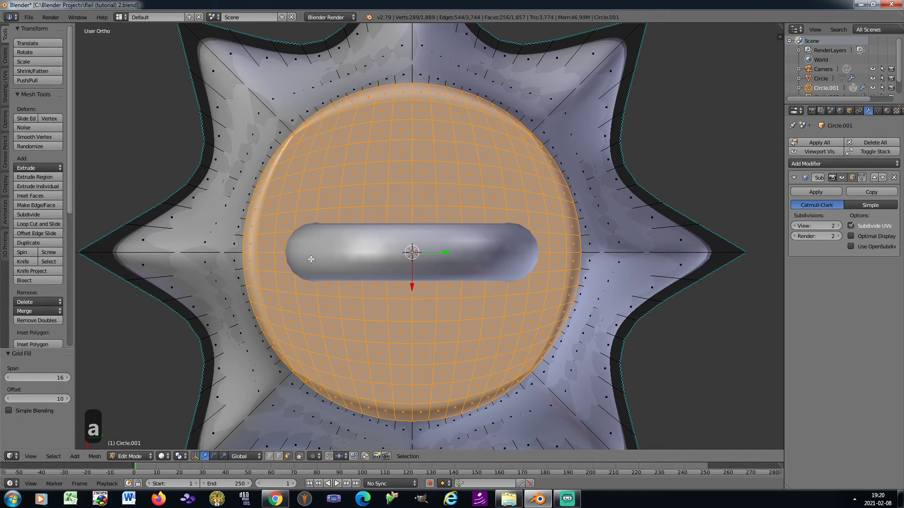
{"action": "key", "text": "c"}
{"action": "mouse_move", "coordinate": [282, 240]}
{"action": "left_mouse_down"}
{"action": "mouse_move", "coordinate": [306, 245]}
{"action": "mouse_move", "coordinate": [351, 219]}
{"action": "mouse_move", "coordinate": [342, 272]}
{"action": "mouse_move", "coordinate": [300, 269]}
{"action": "left_mouse_up"}
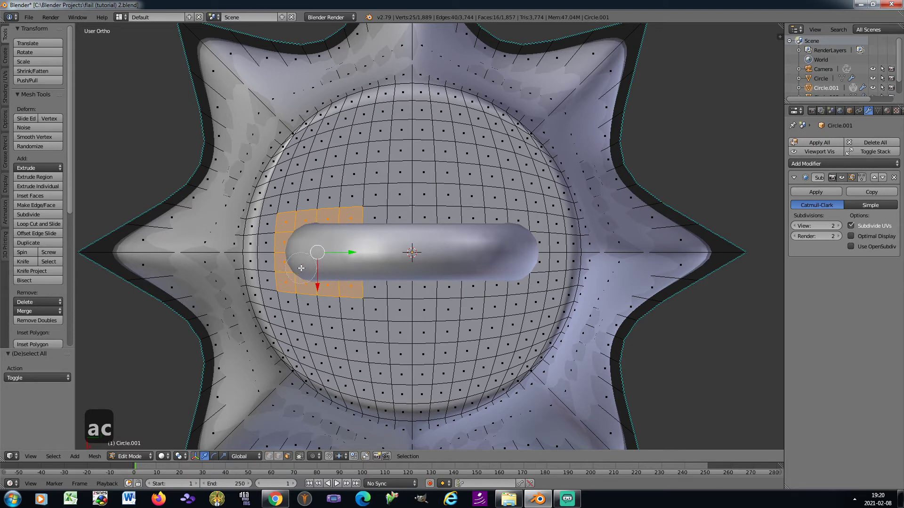
{"action": "left_click", "coordinate": [529, 229]}
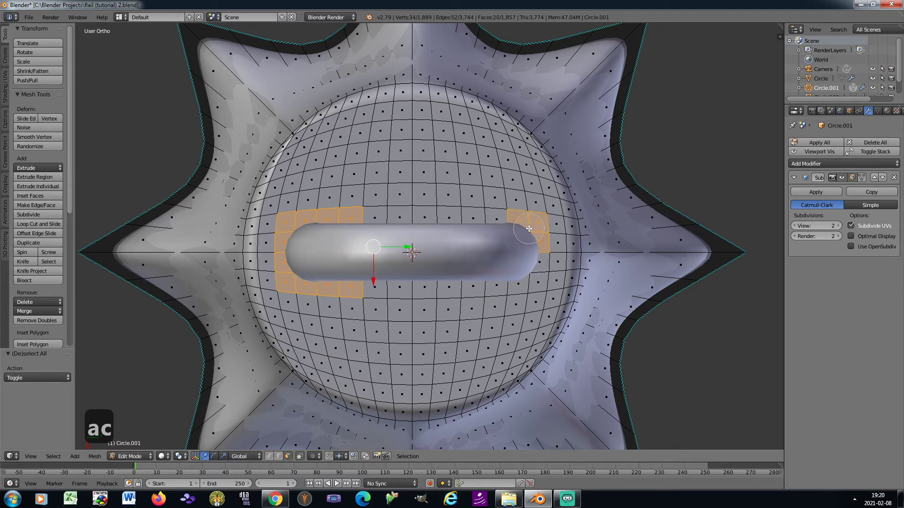
{"action": "mouse_move", "coordinate": [529, 228]}
{"action": "left_mouse_down"}
{"action": "mouse_move", "coordinate": [521, 267]}
{"action": "mouse_move", "coordinate": [497, 273]}
{"action": "mouse_move", "coordinate": [493, 229]}
{"action": "left_mouse_up"}
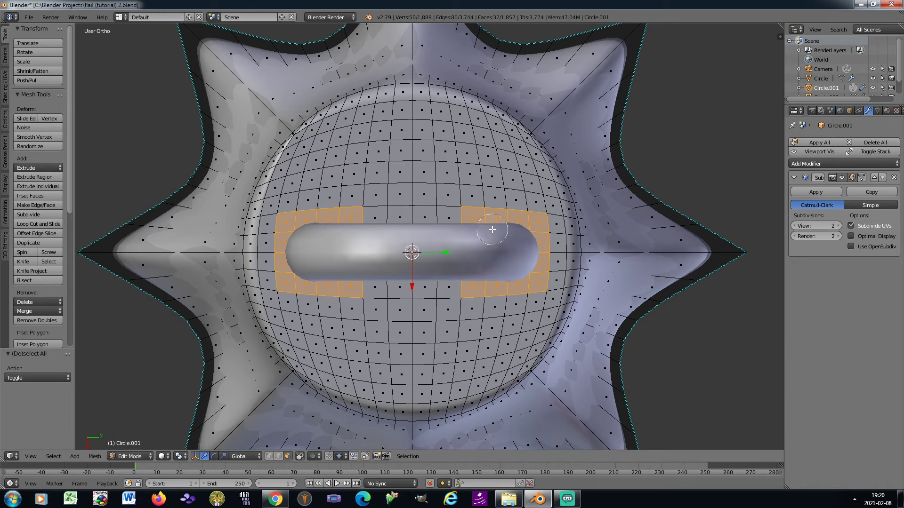
{"action": "right_click", "coordinate": [492, 230]}
{"action": "key", "text": "2"}
{"action": "key", "text": "2"}
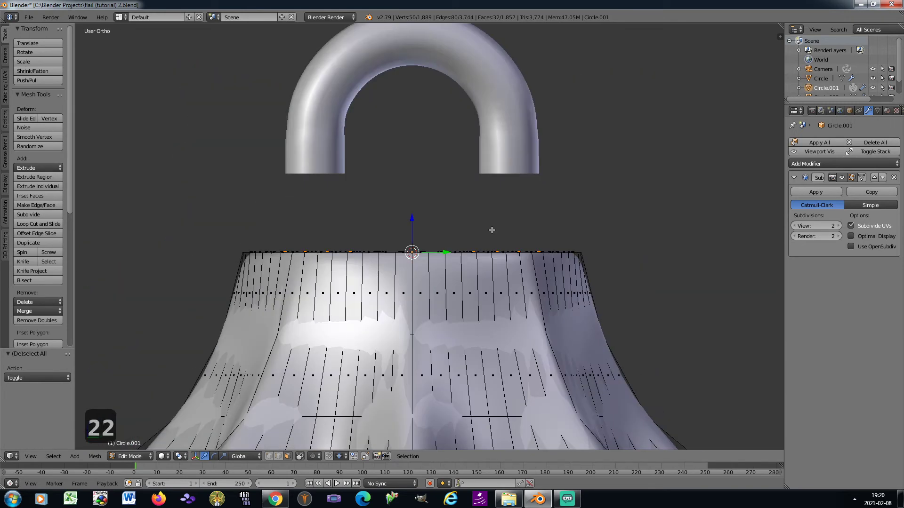
{"action": "key", "text": "8"}
{"action": "key", "text": "8"}
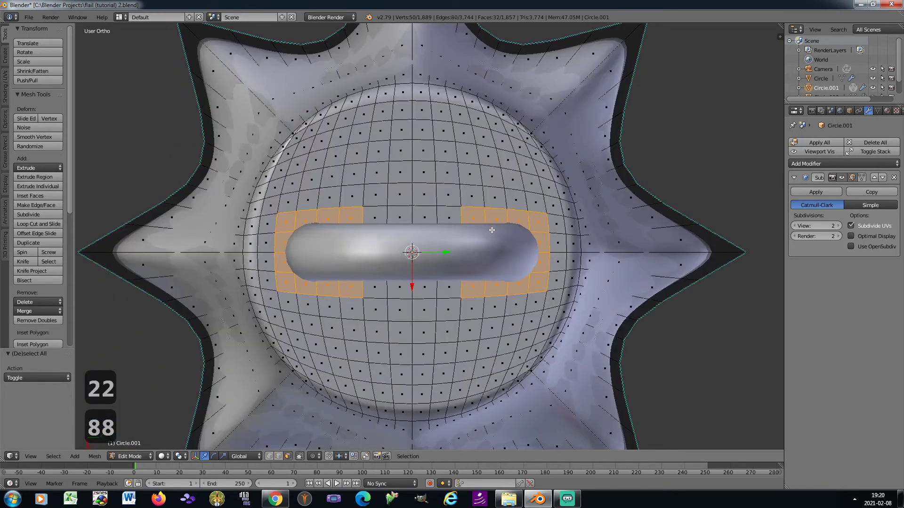
Inset the two selected face patches with a thickness of about 0.0757
{"action": "scroll", "coordinate": [481, 230], "scroll_direction": "up", "scroll_amount": 1}
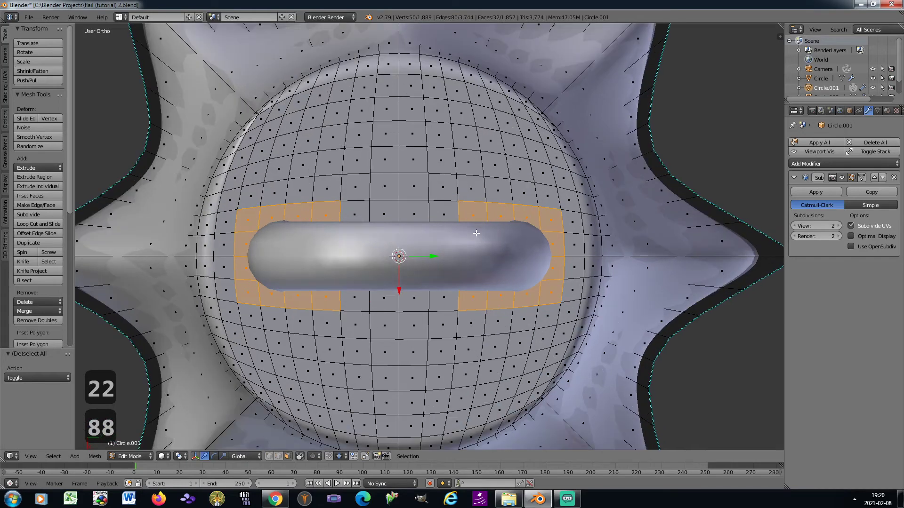
{"action": "key", "text": "i"}
{"action": "left_click", "coordinate": [585, 350]}
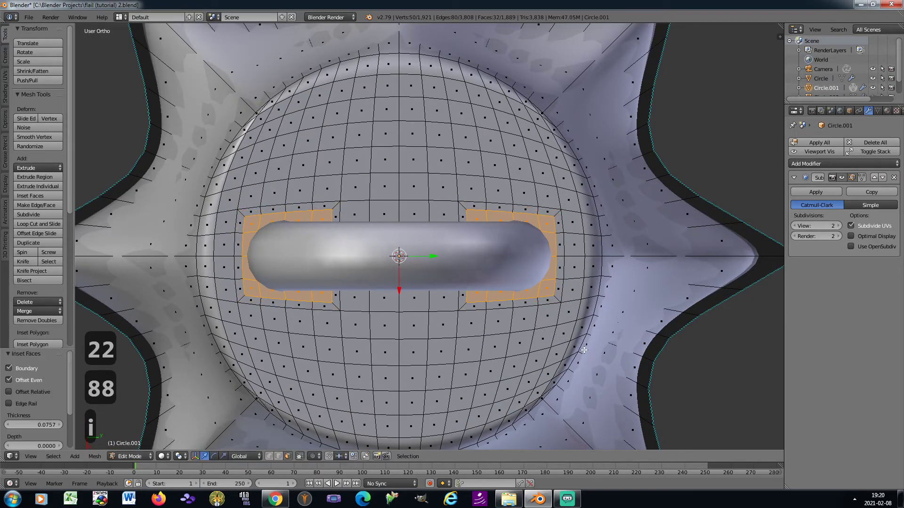
Try to round both inset patches with LoopTools Circle, and undo it
{"action": "key", "text": "w"}
{"action": "mouse_move", "coordinate": [546, 123]}
{"action": "left_click", "coordinate": [572, 129]}
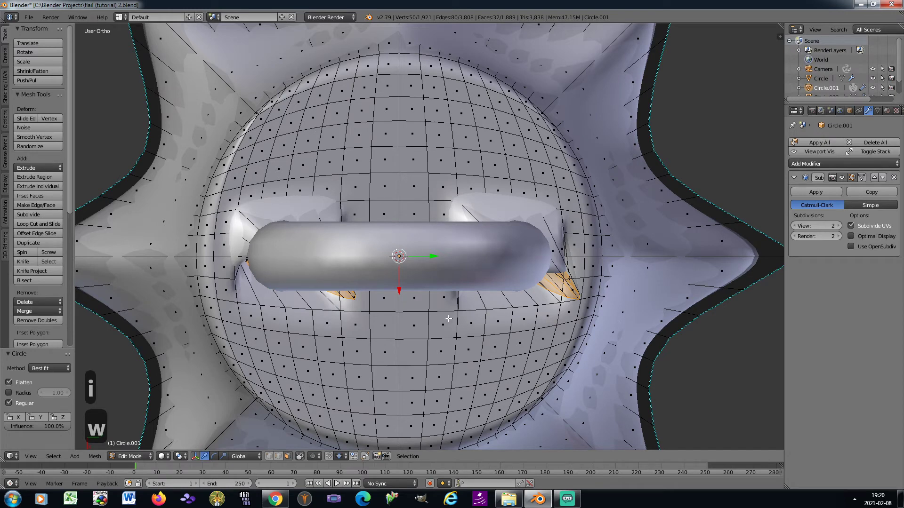
{"action": "key", "text": "ctrl+z"}
Apply the handle's rotation and scale in Object Mode and return to Edit Mode
{"action": "key", "text": "Tab"}
{"action": "key", "text": "ctrl+a"}
{"action": "left_click", "coordinate": [620, 225]}
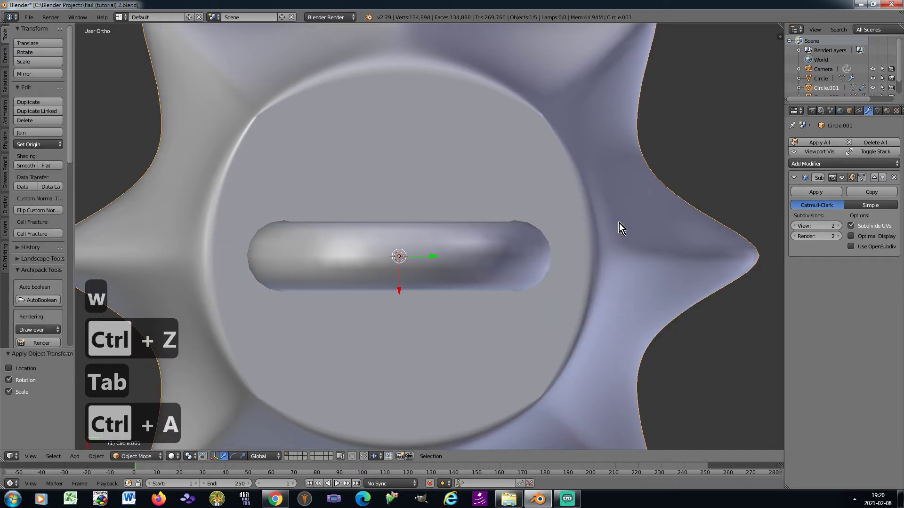
{"action": "key", "text": "Tab"}
Try LoopTools Circle again on the inset patches, check the shape in the right side view, and undo it
{"action": "key", "text": "w"}
{"action": "mouse_move", "coordinate": [607, 134]}
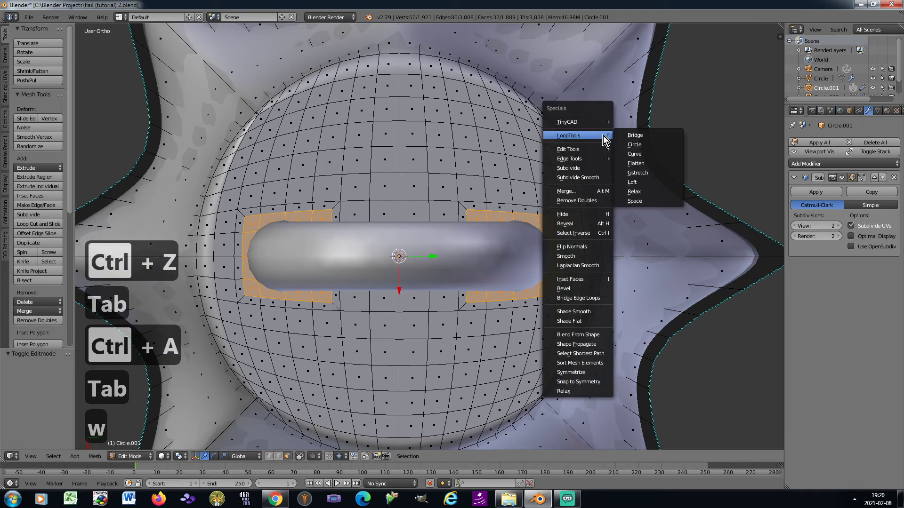
{"action": "left_click", "coordinate": [628, 145]}
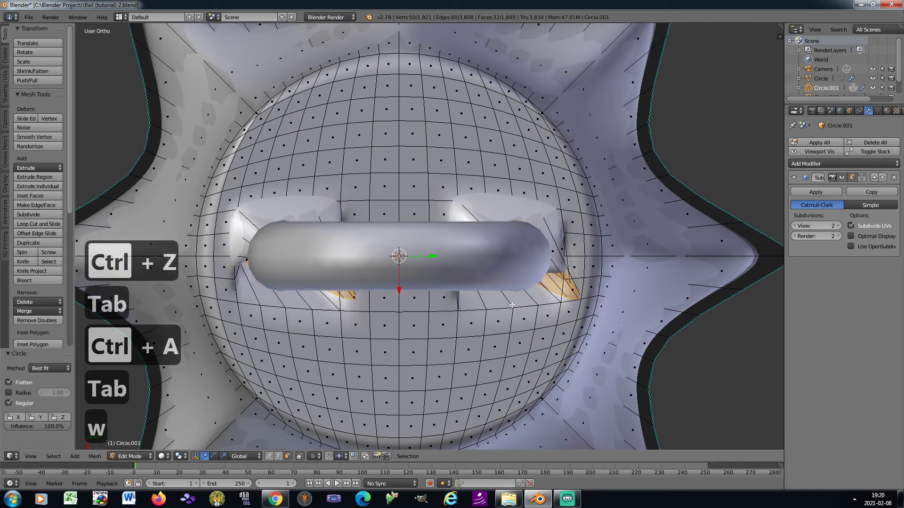
{"action": "key", "text": "KP_3"}
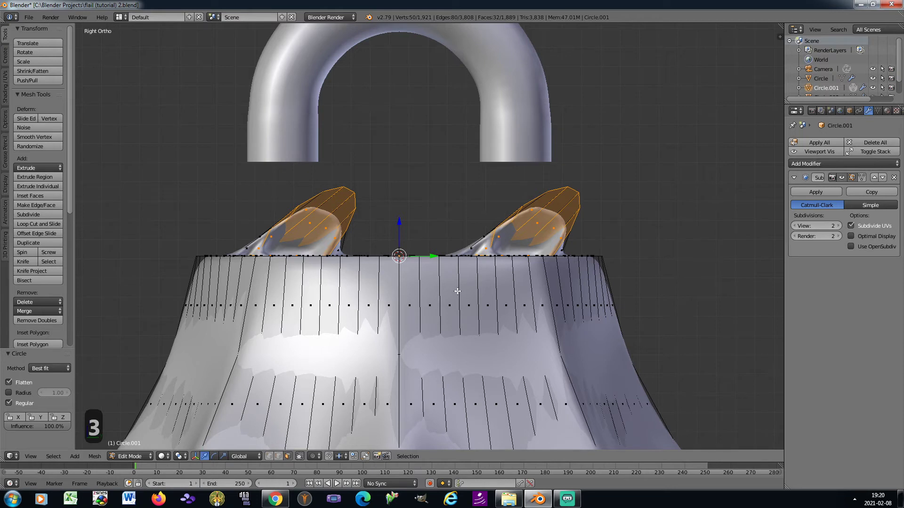
{"action": "key", "text": "ctrl+z"}
Try LoopTools Circle on both patches with the Radius option set to 1.00, and undo it
{"action": "key", "text": "KP_8"}
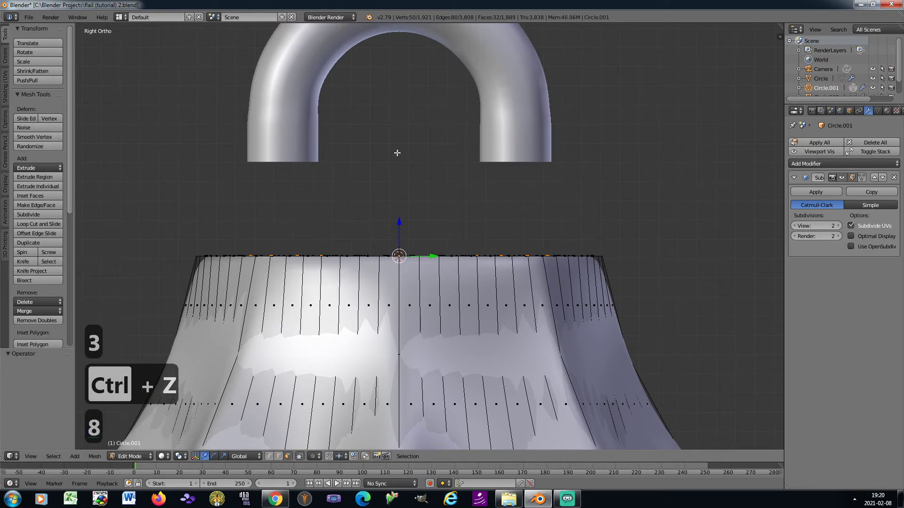
{"action": "key", "text": "w"}
{"action": "mouse_move", "coordinate": [394, 157]}
{"action": "left_click", "coordinate": [426, 163]}
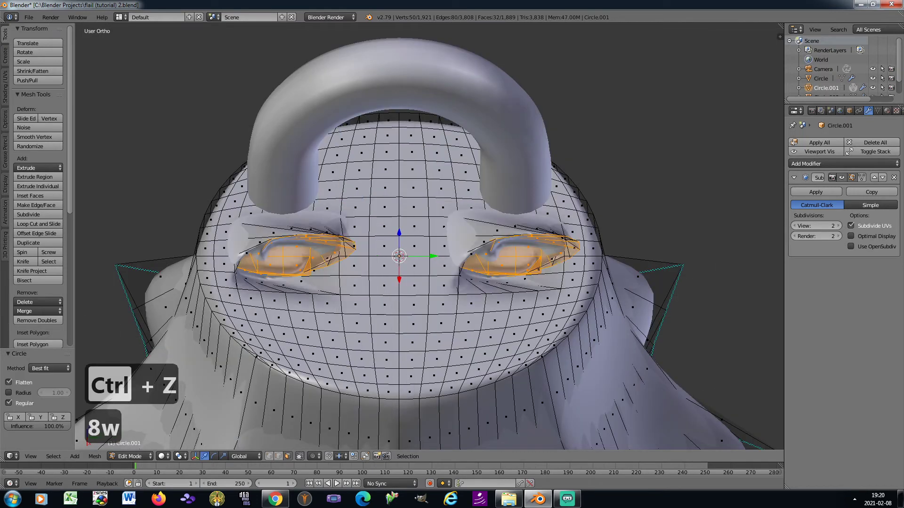
{"action": "left_click", "coordinate": [10, 394]}
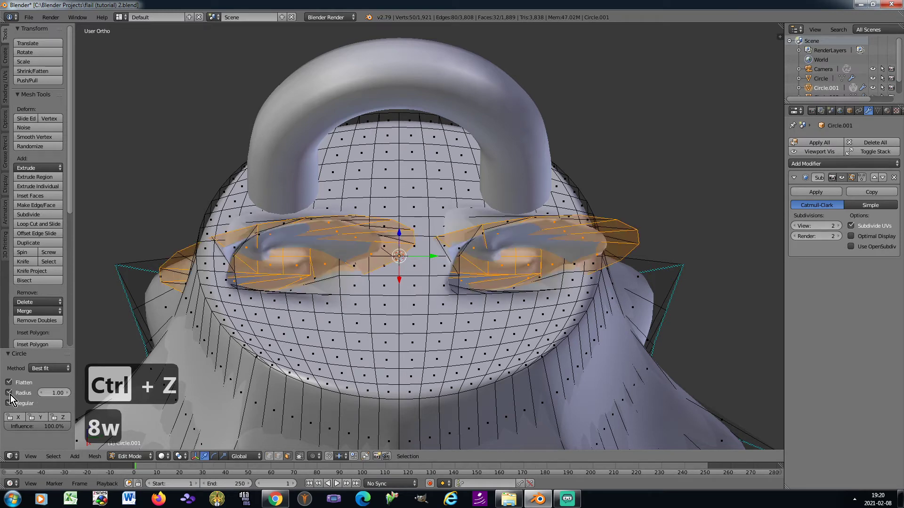
{"action": "left_click", "coordinate": [10, 393]}
{"action": "key", "text": "ctrl+z"}
Dissolve the faces of both patches so that each patch becomes a single face
{"action": "key", "text": "x"}
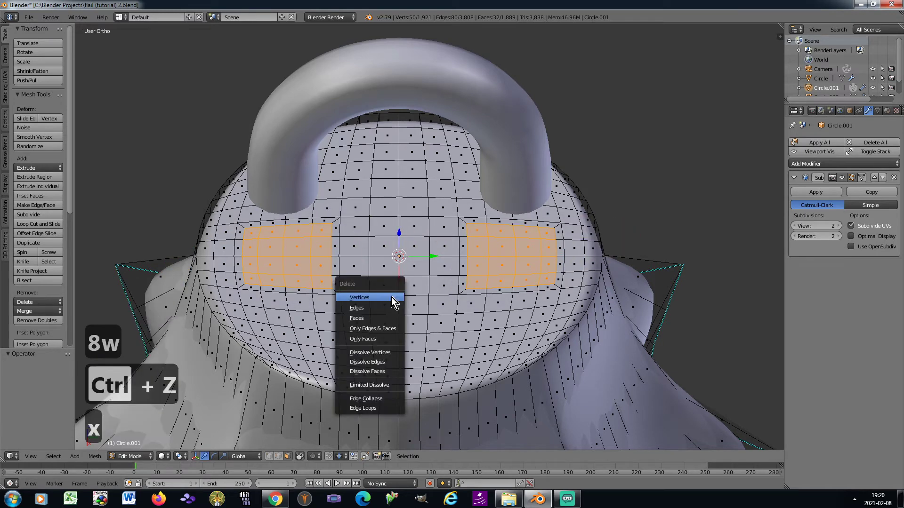
{"action": "left_click", "coordinate": [386, 369]}
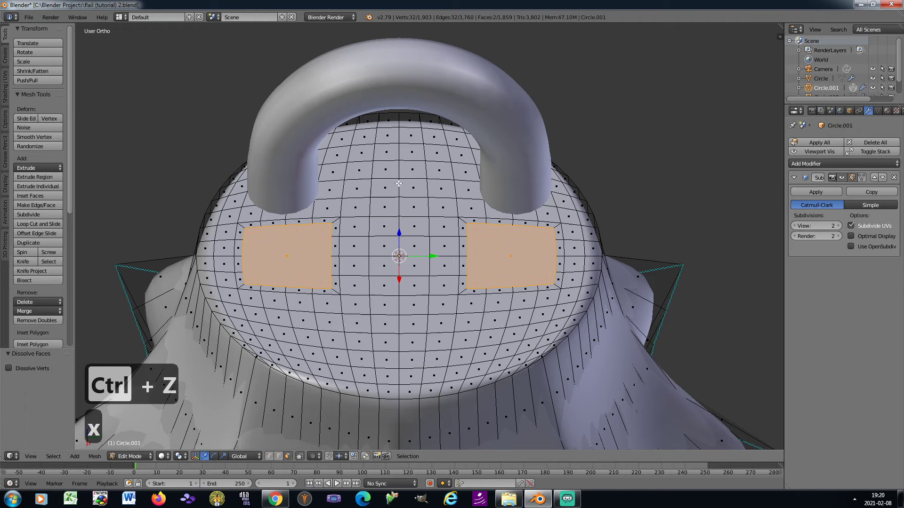
Try to round the two dissolved faces together with LoopTools Circle, and undo it
{"action": "key", "text": "w"}
{"action": "mouse_move", "coordinate": [405, 169]}
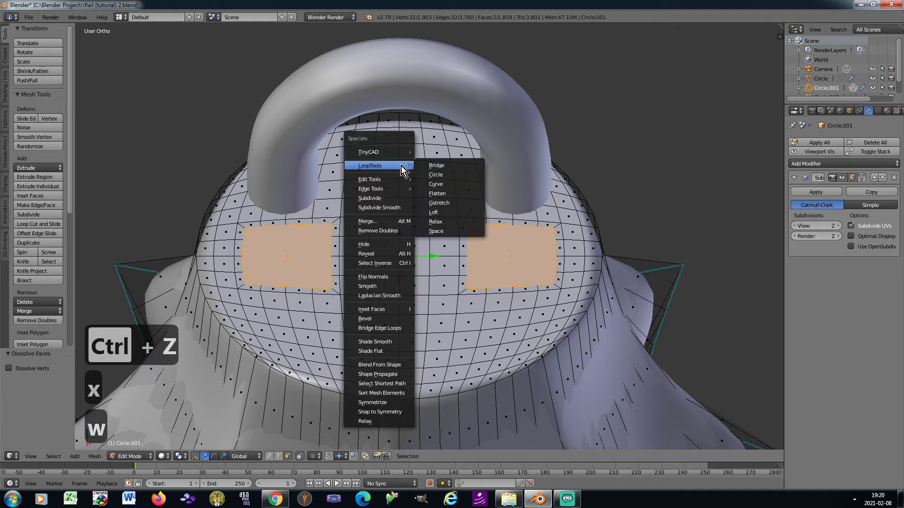
{"action": "left_click", "coordinate": [431, 177]}
{"action": "key", "text": "ctrl+z"}
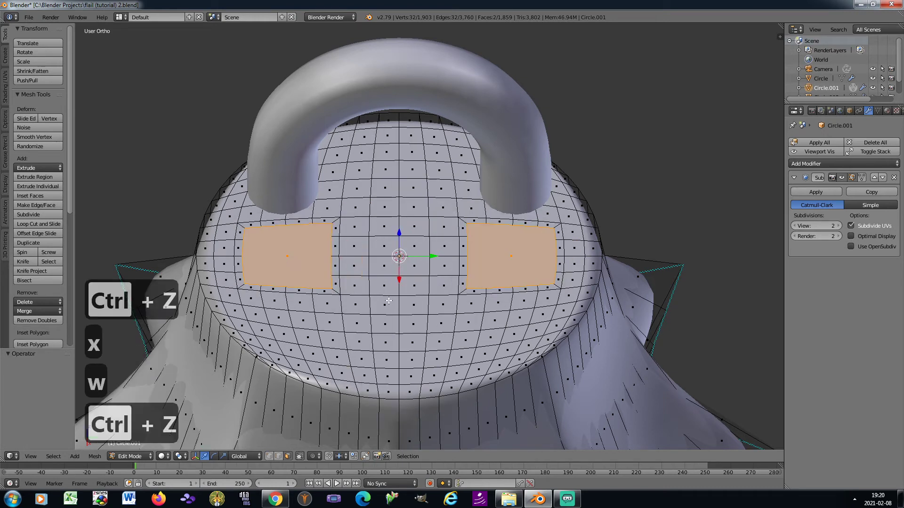
{"action": "left_click", "coordinate": [95, 456]}
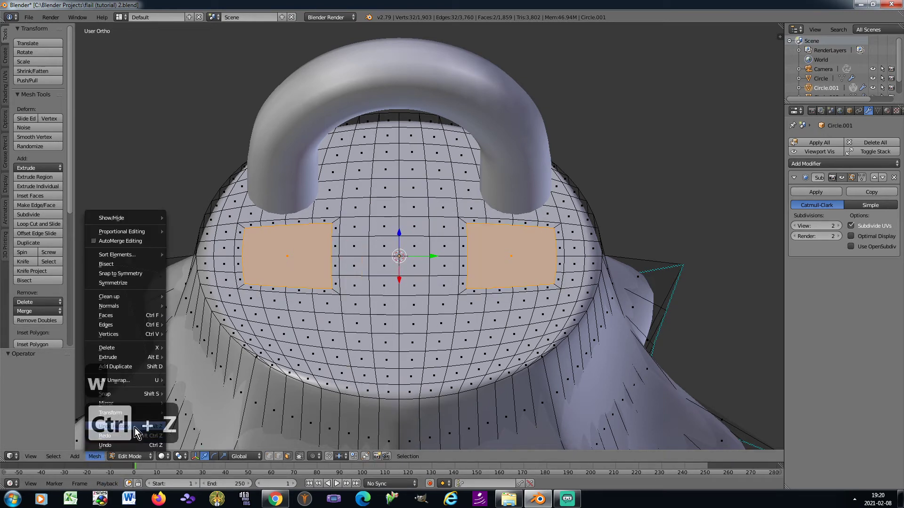
{"action": "mouse_move", "coordinate": [140, 413]}
{"action": "left_click", "coordinate": [216, 344]}
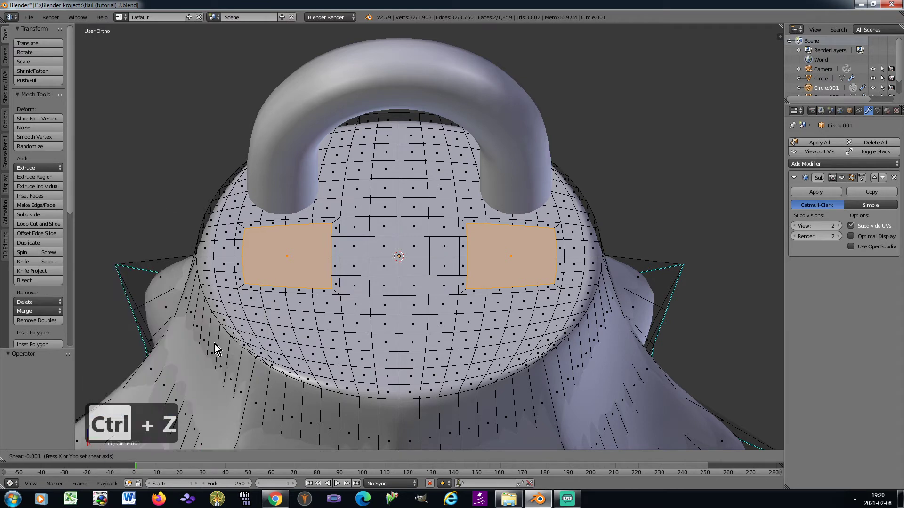
{"action": "left_click", "coordinate": [691, 243]}
{"action": "key", "text": "ctrl+z"}
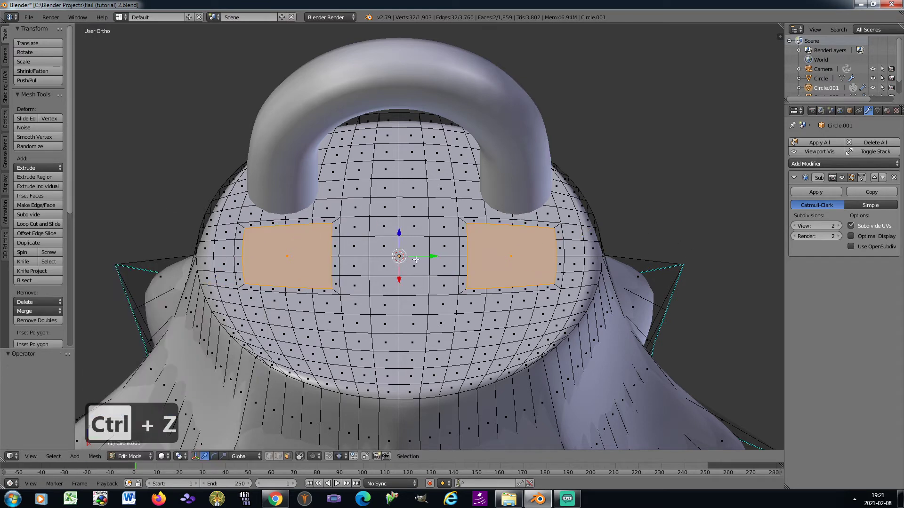
Try to round only the dissolved face under the left arch leg with LoopTools Circle, and undo it
{"action": "right_click", "coordinate": [316, 252]}
{"action": "key", "text": "w"}
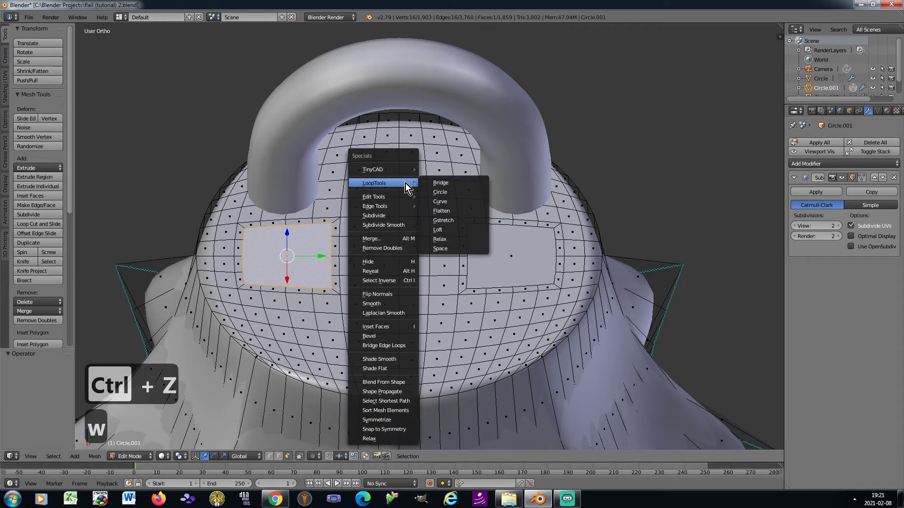
{"action": "scroll", "coordinate": [633, 214], "scroll_direction": "down", "scroll_amount": 4}
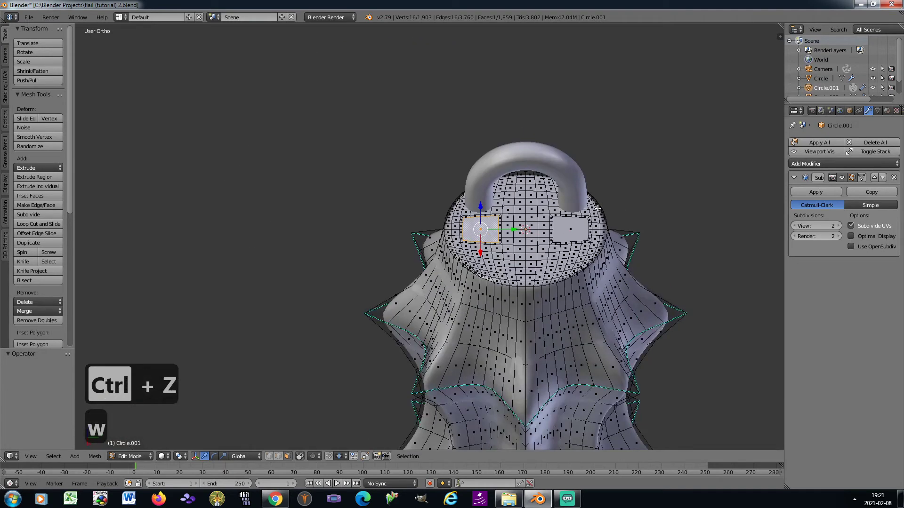
{"action": "key", "text": "KP_8"}
{"action": "key", "text": "KP_2"}
{"action": "key", "text": "KP_2"}
{"action": "key", "text": "KP_8"}
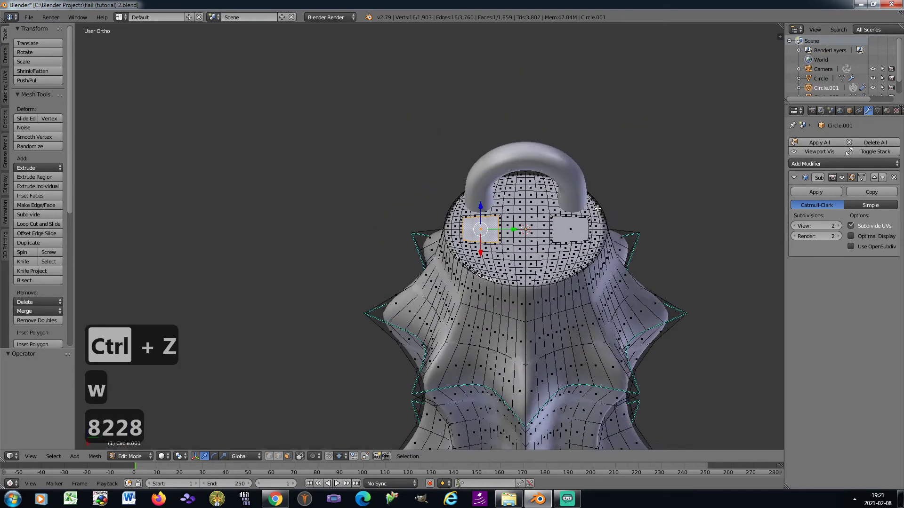
{"action": "scroll", "coordinate": [541, 205], "scroll_direction": "up", "scroll_amount": 4}
{"action": "key", "text": "w"}
{"action": "mouse_move", "coordinate": [500, 181]}
{"action": "left_click", "coordinate": [531, 185]}
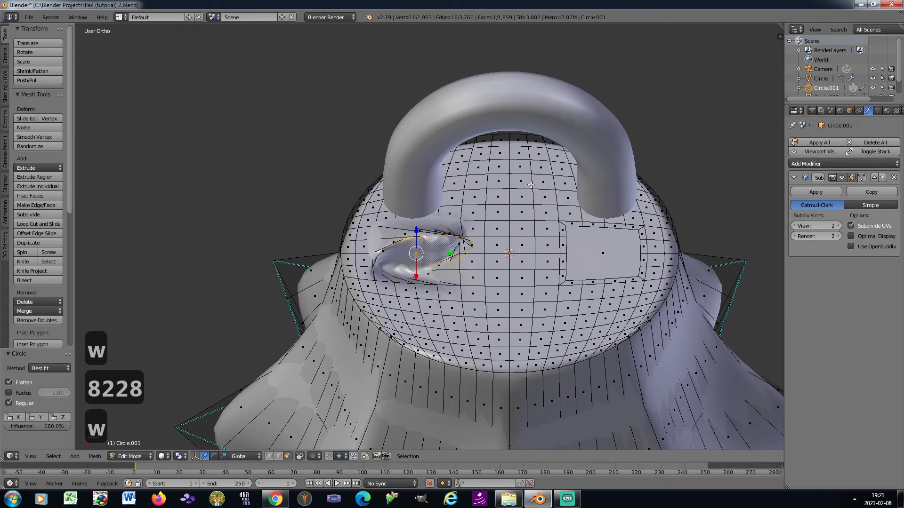
{"action": "key", "text": "ctrl+z"}
{"action": "key", "text": "ctrl+z"}
Try to round the face under the right arch leg with LoopTools Circle, and undo it
{"action": "key", "text": "w"}
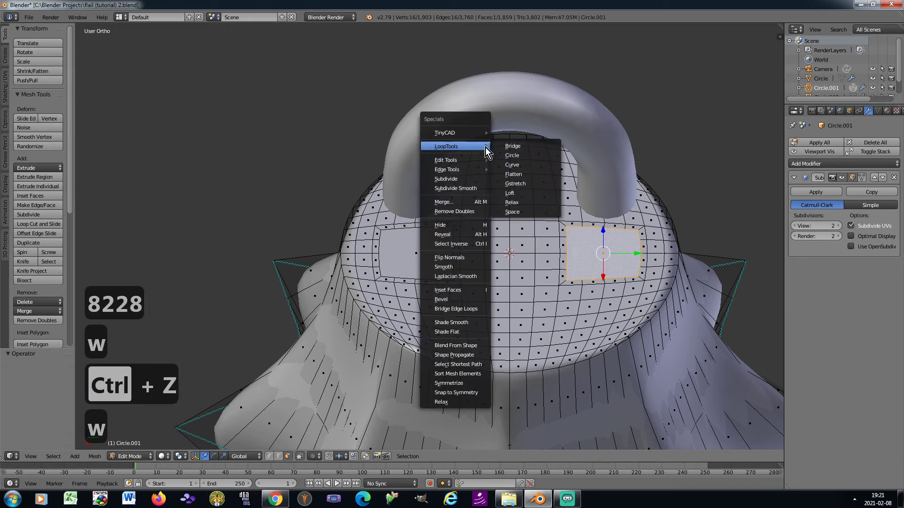
{"action": "left_click", "coordinate": [508, 155]}
{"action": "key", "text": "ctrl+z"}
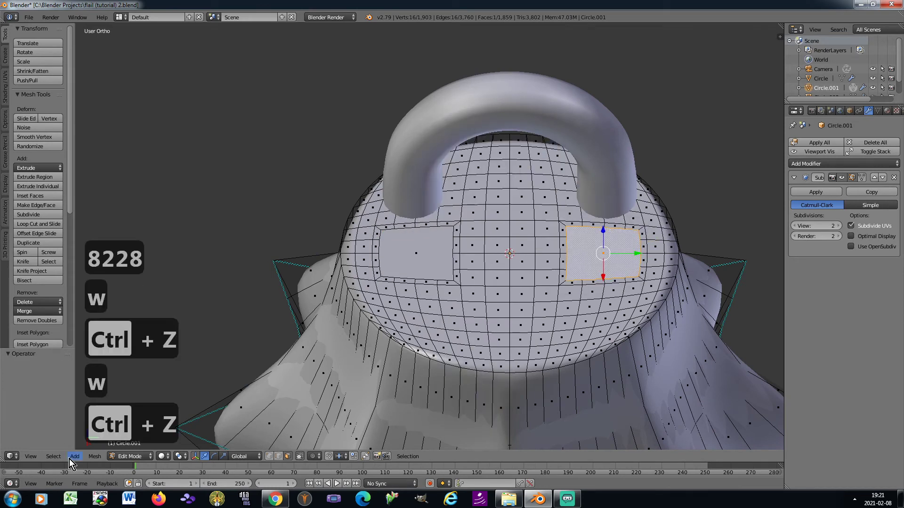
Round the face under the right arch leg using To Sphere with factor 1, and scale it by about 0.778
{"action": "left_click", "coordinate": [95, 456]}
{"action": "mouse_move", "coordinate": [141, 413]}
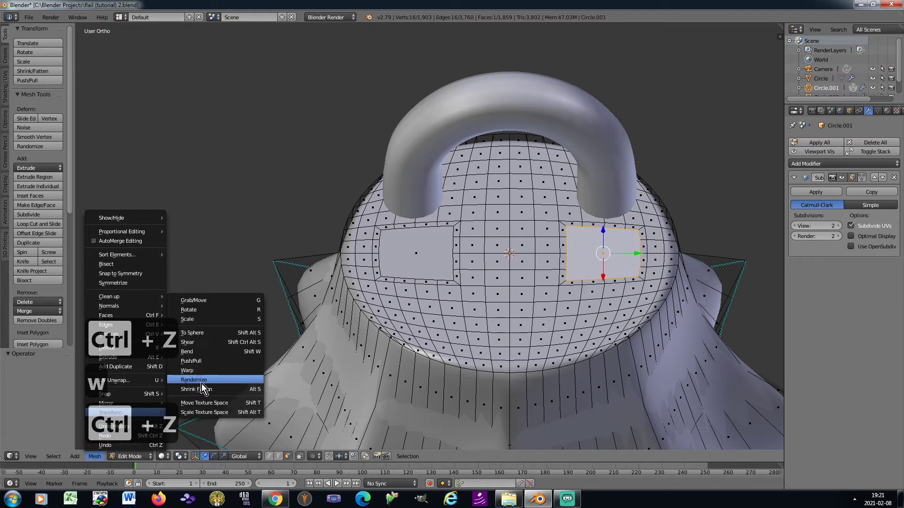
{"action": "left_click", "coordinate": [211, 334]}
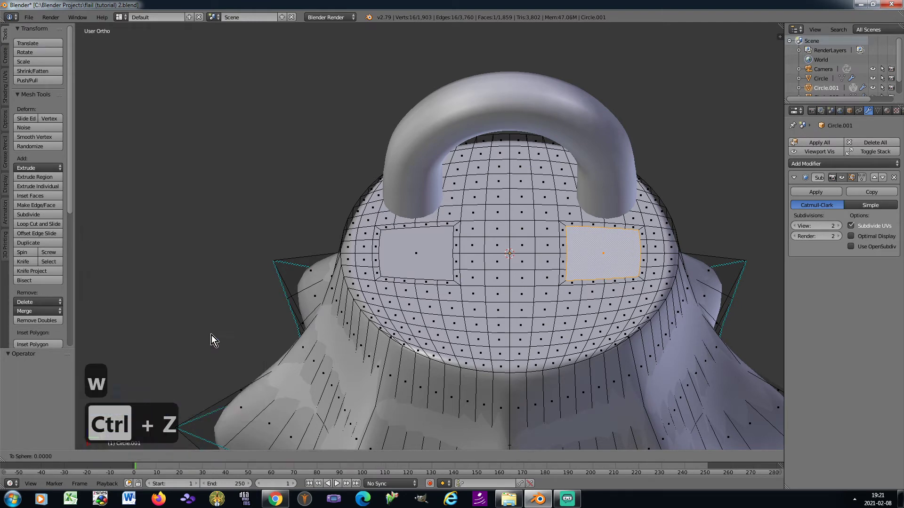
{"action": "left_click", "coordinate": [696, 217]}
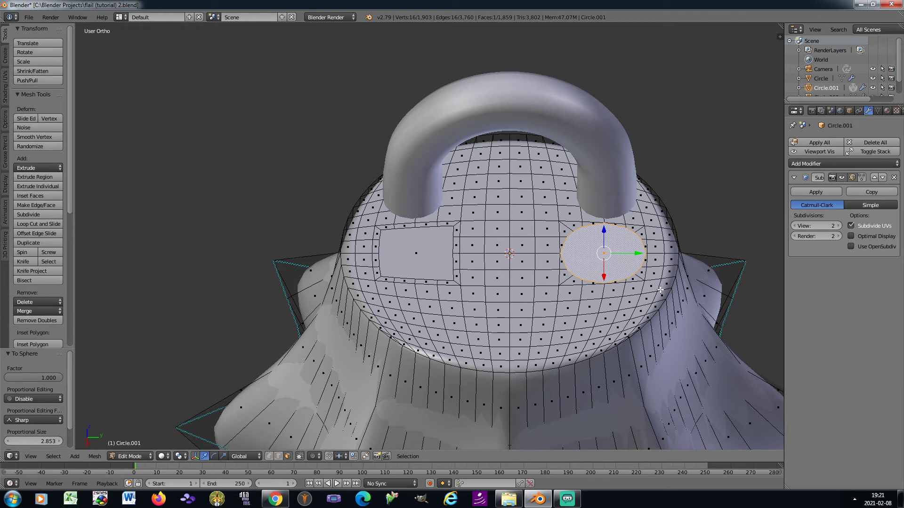
{"action": "key", "text": "s"}
{"action": "left_click", "coordinate": [646, 284]}
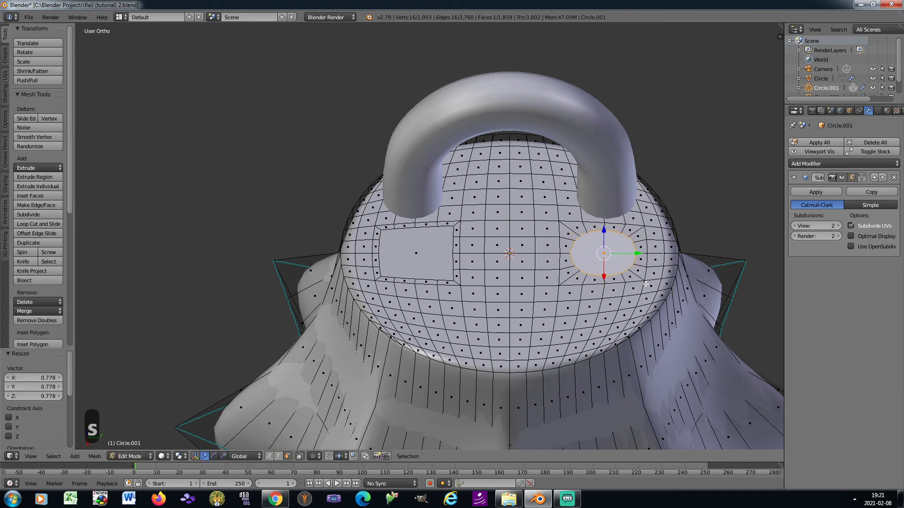
Select the face under the left arch leg, try LoopTools Circle on it once more, and undo it
{"action": "right_click", "coordinate": [394, 246]}
{"action": "key", "text": "w"}
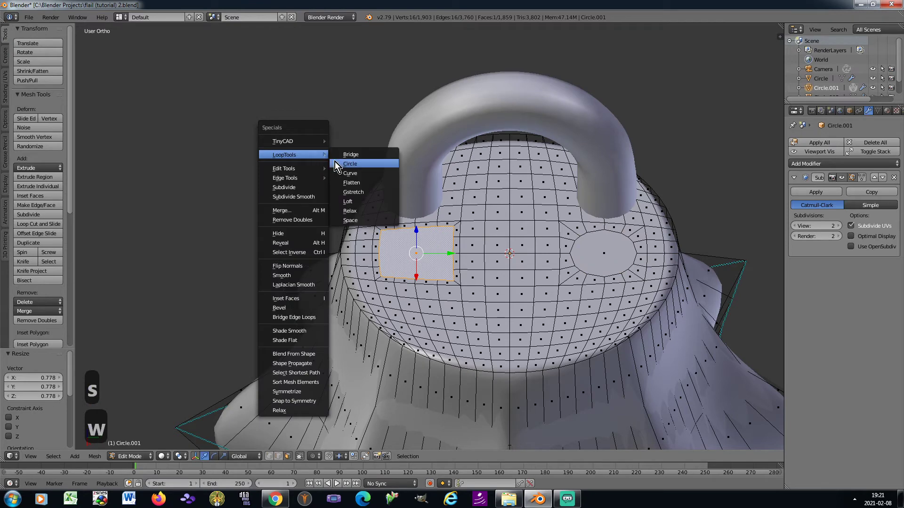
{"action": "left_click", "coordinate": [349, 163]}
{"action": "key", "text": "ctrl+z"}
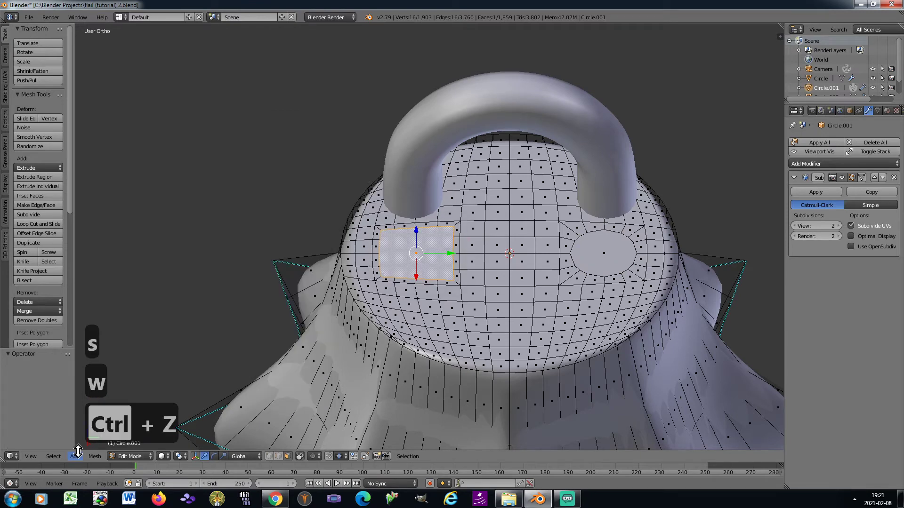
Apply the handle object's rotation and scale
{"action": "key", "text": "Tab"}
{"action": "key", "text": "ctrl+a"}
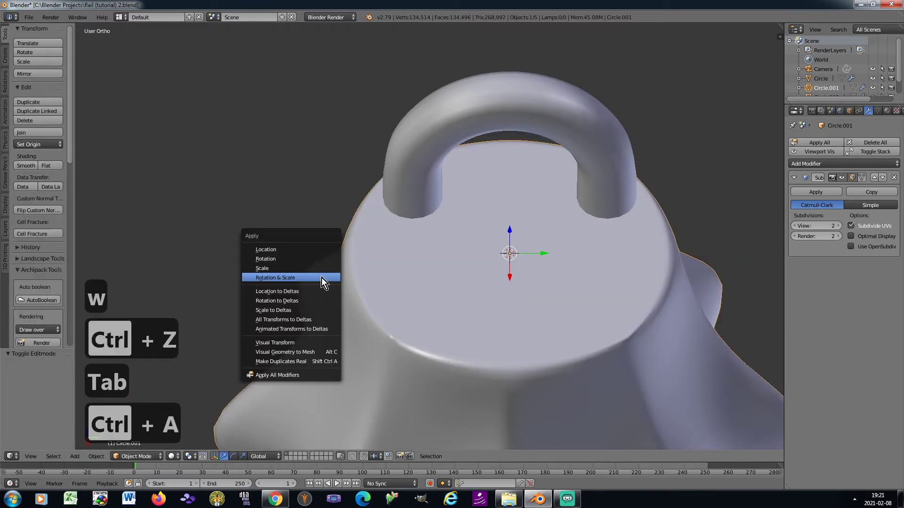
{"action": "left_click", "coordinate": [322, 282]}
Round the face under the left arch leg using To Sphere with factor 1, and scale it by about 0.821
{"action": "key", "text": "Tab"}
{"action": "left_click", "coordinate": [94, 456]}
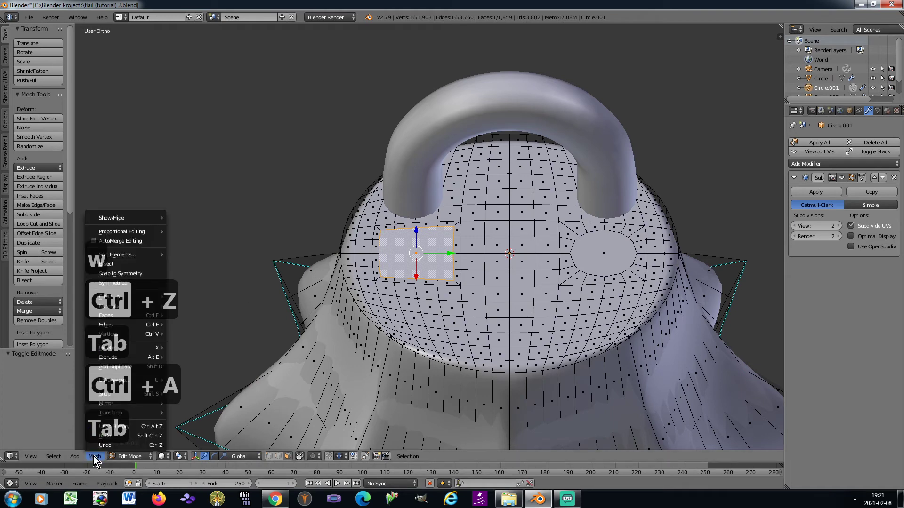
{"action": "mouse_move", "coordinate": [146, 412]}
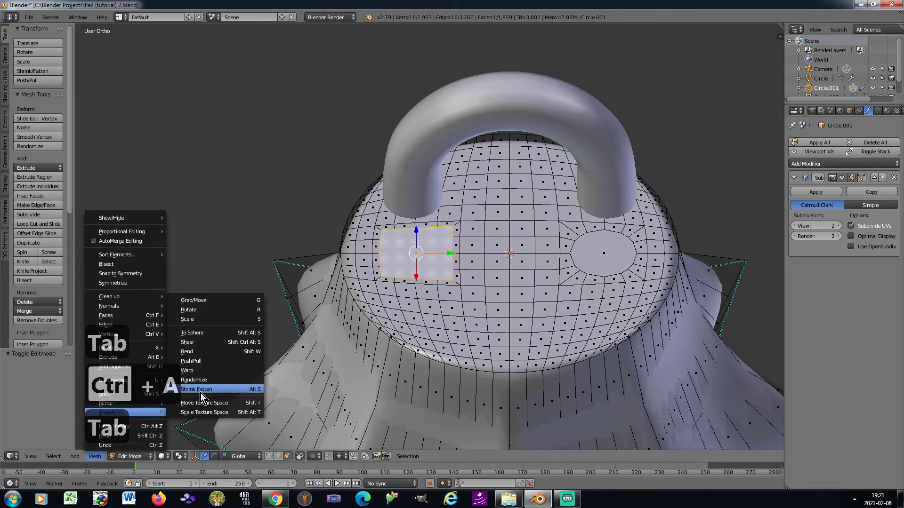
{"action": "left_click", "coordinate": [210, 336]}
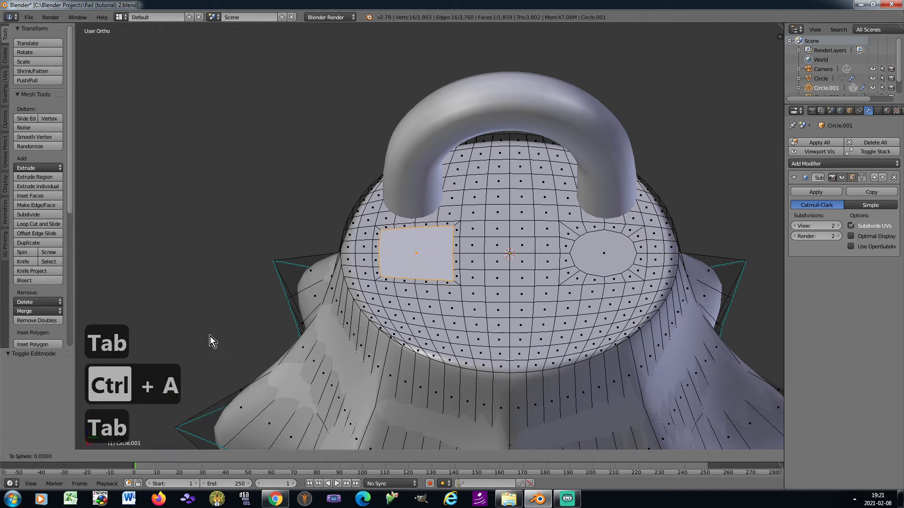
{"action": "left_click", "coordinate": [636, 190]}
{"action": "key", "text": "s"}
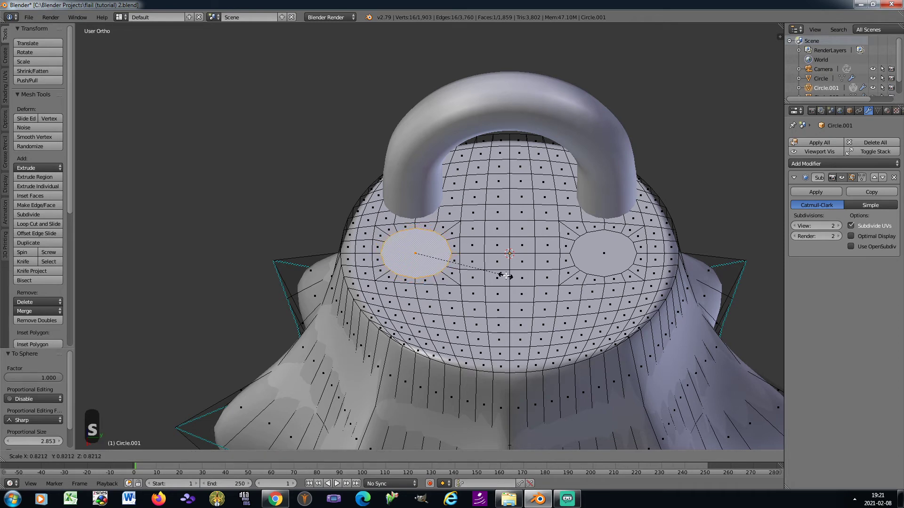
{"action": "left_click", "coordinate": [506, 277]}
Select both rounded faces on the handle's cap and raise them along the Z axis toward the arch legs
{"action": "right_click", "coordinate": [591, 256], "text": "shift"}
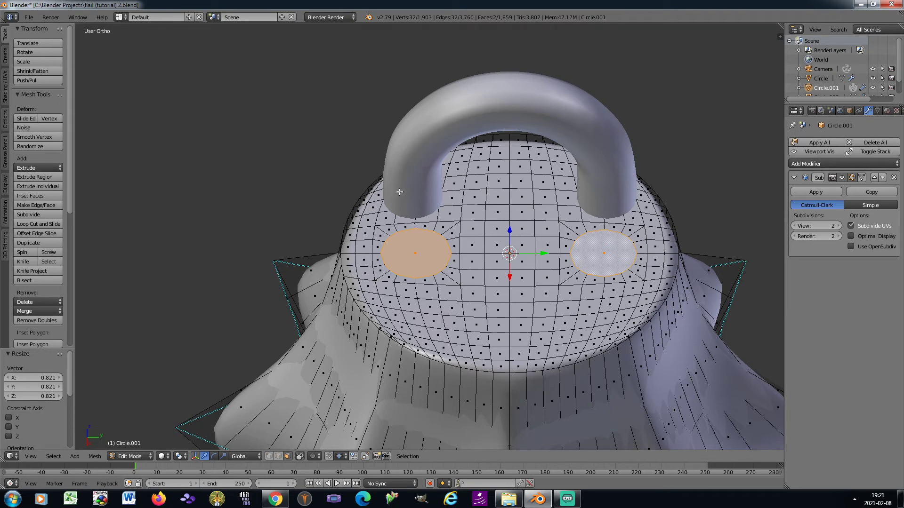
{"action": "key", "text": "KP_2"}
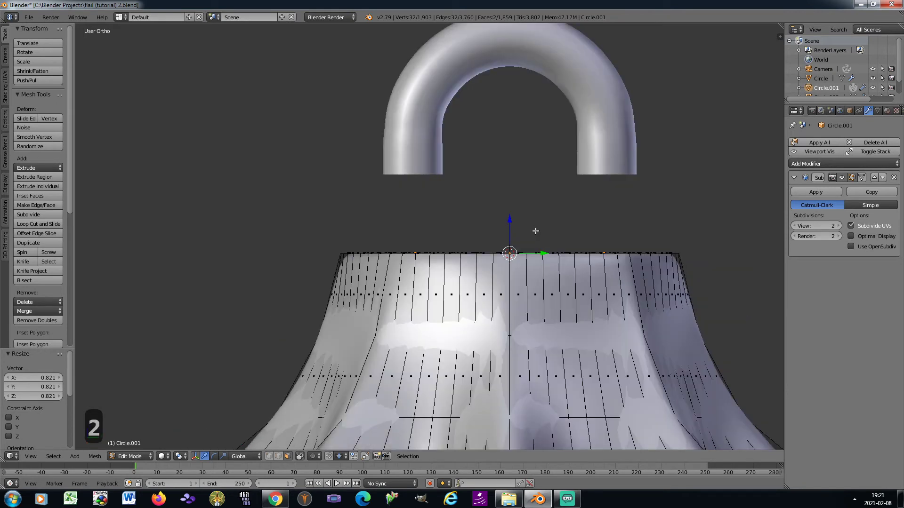
{"action": "key", "text": "g"}
{"action": "key", "text": "z"}
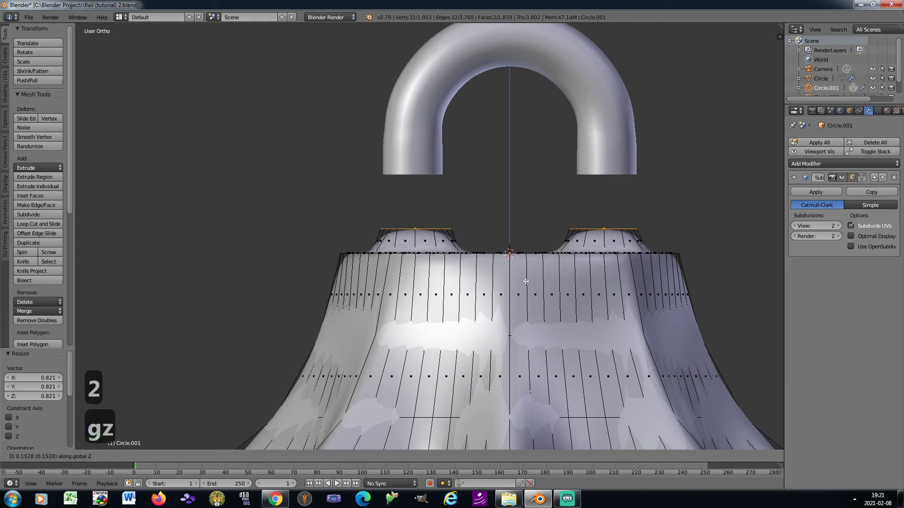
{"action": "left_click", "coordinate": [525, 274]}
{"action": "key", "text": "Tab"}
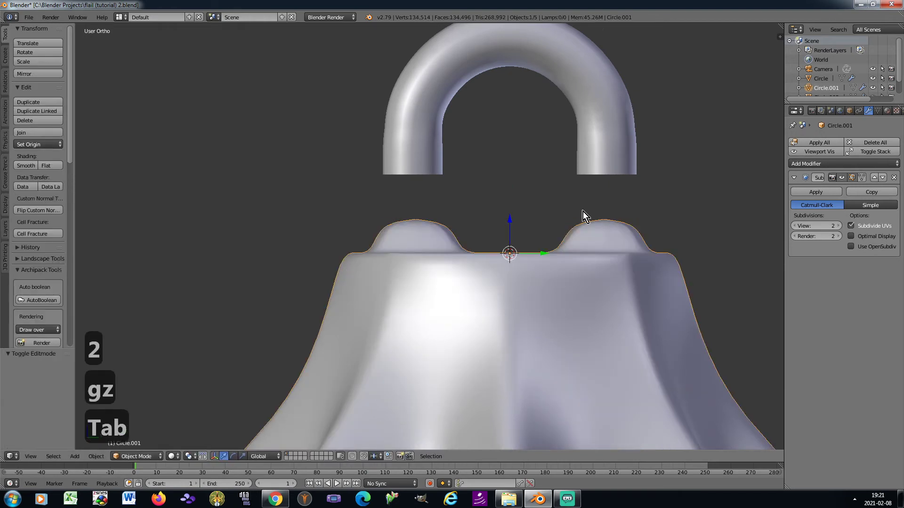
Set the ring arch's Subdivision Surface levels to 2 for both view and render
{"action": "right_click", "coordinate": [609, 151]}
{"action": "left_click", "coordinate": [837, 226]}
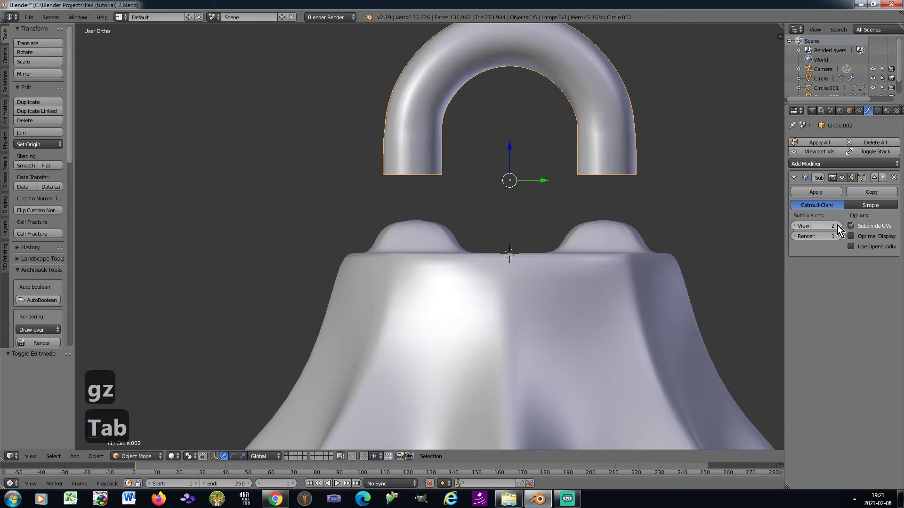
{"action": "left_click", "coordinate": [837, 235]}
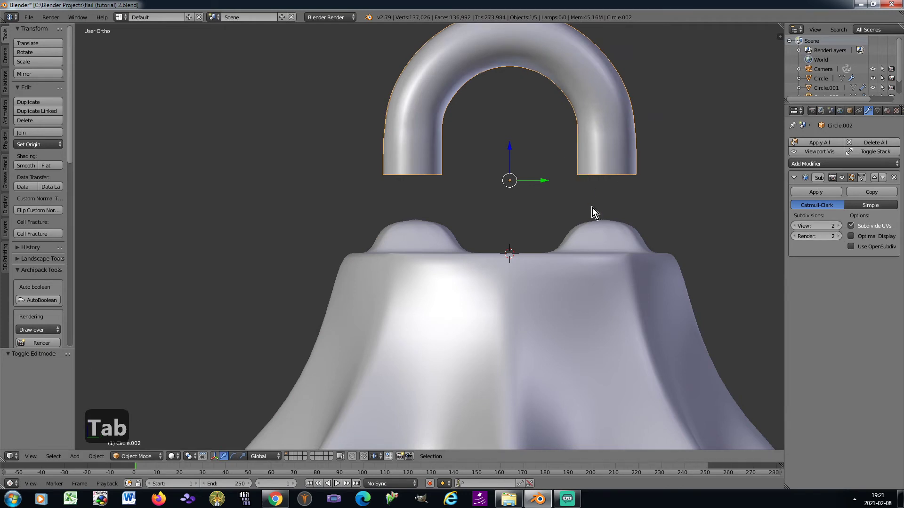
{"action": "right_click", "coordinate": [623, 276]}
{"action": "right_click", "coordinate": [606, 148]}
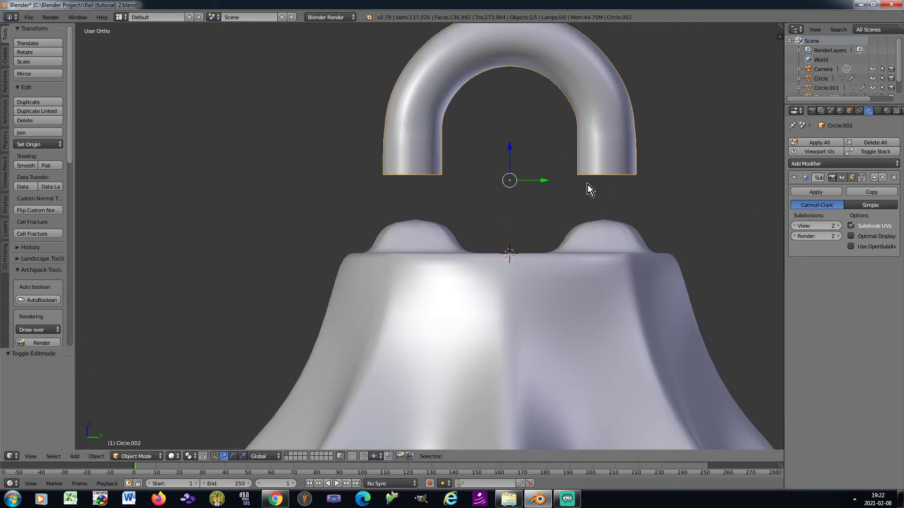
Raise the handle's two rounded faces another 0.056 or so along Z, and delete those faces to leave open rims
{"action": "right_click", "coordinate": [596, 255]}
{"action": "key", "text": "Tab"}
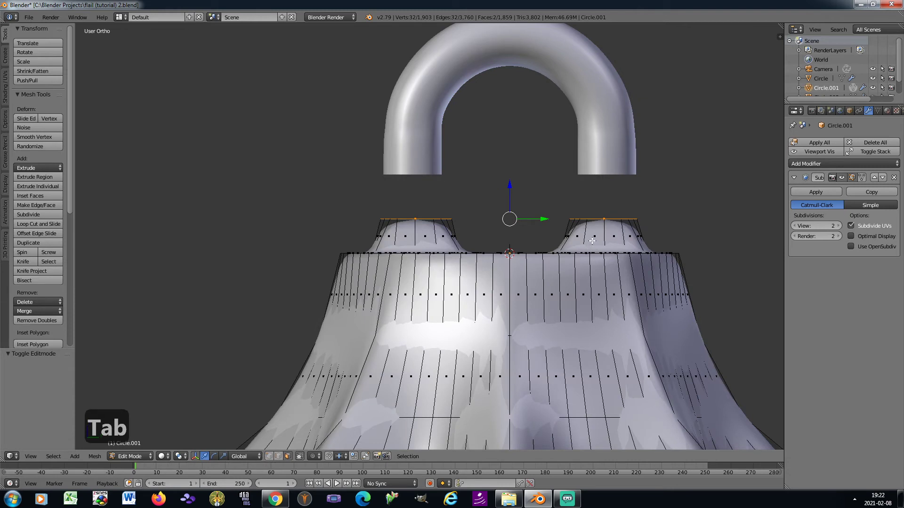
{"action": "key", "text": "g"}
{"action": "key", "text": "z"}
{"action": "left_click", "coordinate": [589, 231]}
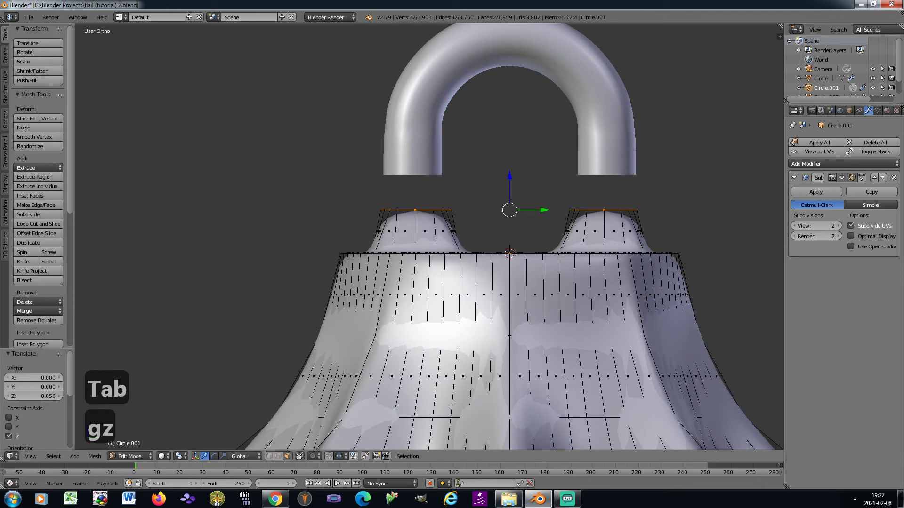
{"action": "key", "text": "x"}
{"action": "left_click", "coordinate": [668, 100]}
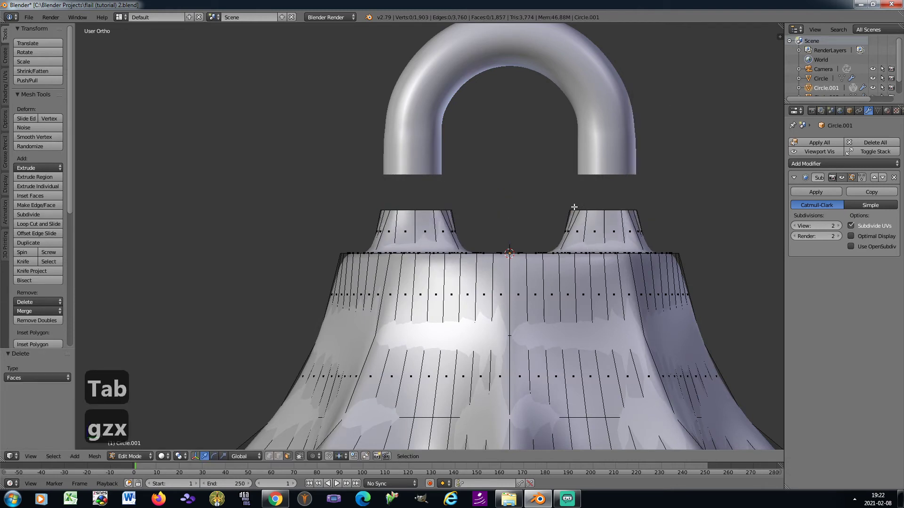
Select all vertices of both open rims, including hidden ones, and scale them by about 0.908 around their individual origins
{"action": "left_click", "coordinate": [300, 457]}
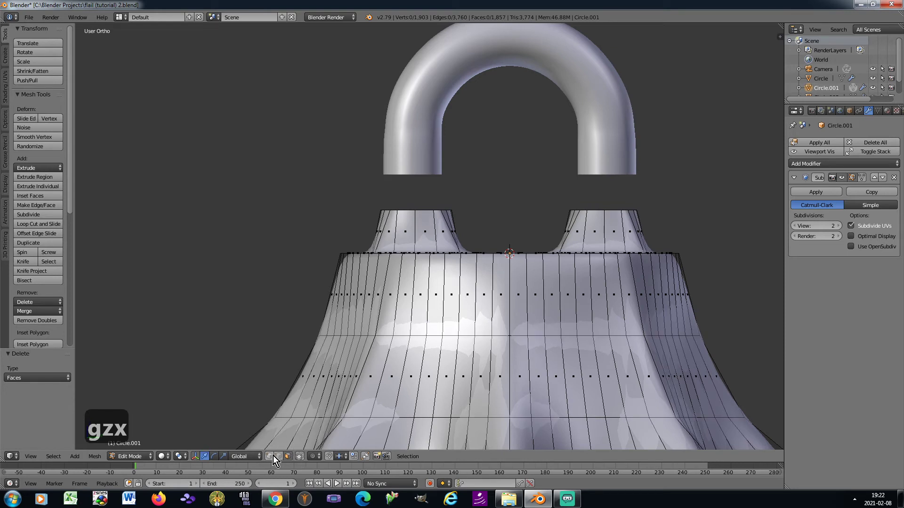
{"action": "key", "text": "a"}
{"action": "key", "text": "a"}
{"action": "key", "text": "b"}
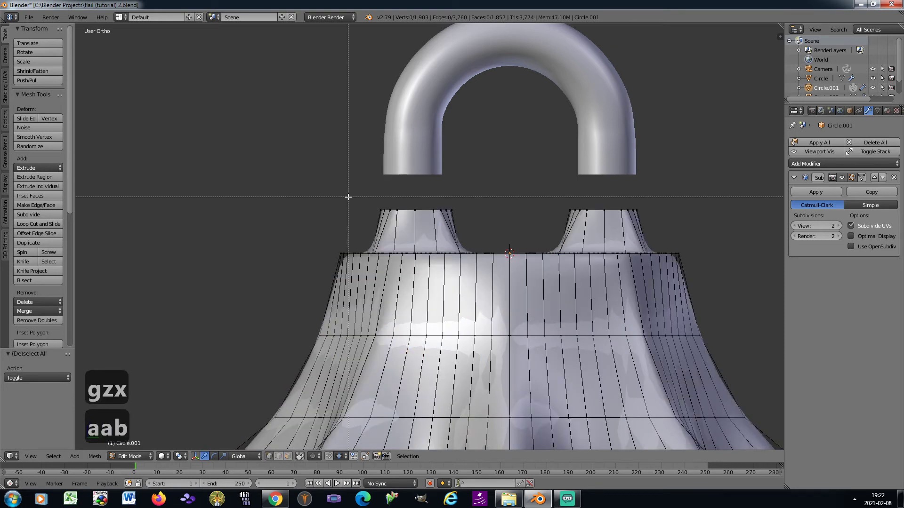
{"action": "left_click_drag", "start_coordinate": [349, 196], "coordinate": [670, 225]}
{"action": "left_click", "coordinate": [171, 457]}
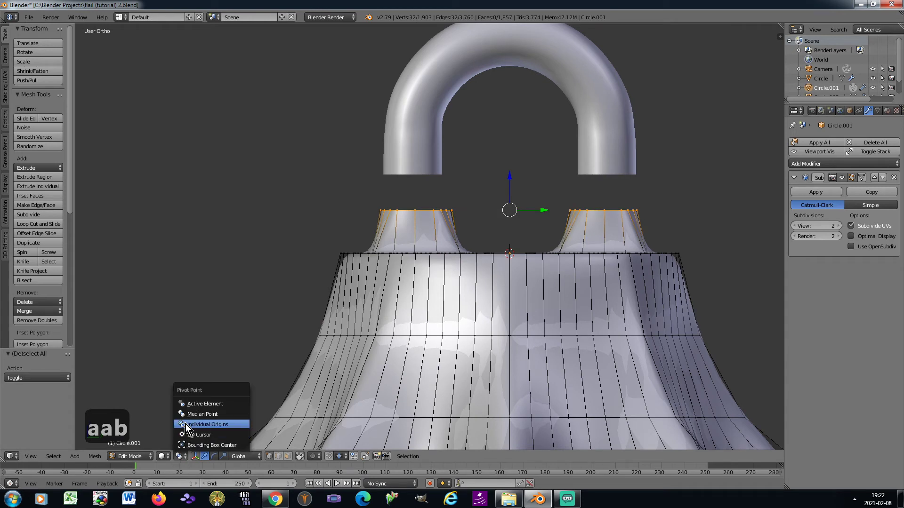
{"action": "left_click", "coordinate": [184, 426]}
{"action": "key", "text": "s"}
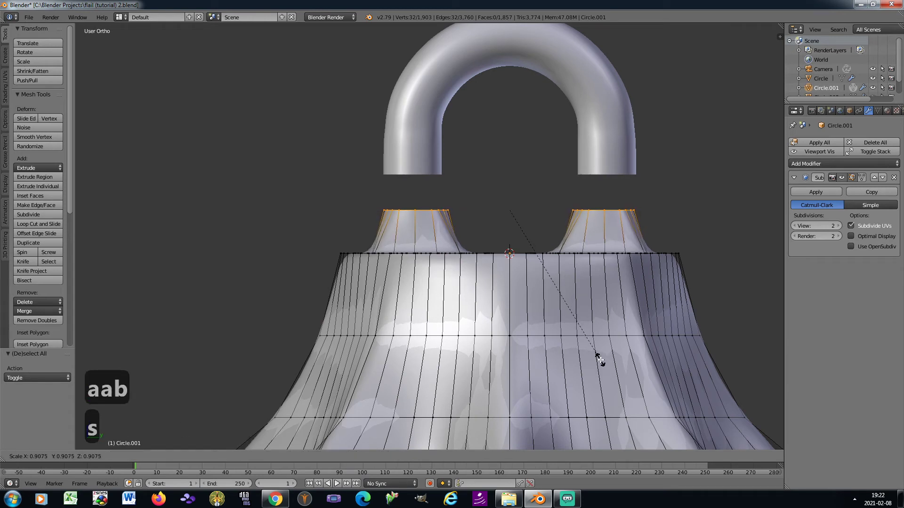
{"action": "left_click", "coordinate": [599, 361]}
Spread the two rims apart to line up with the arch legs by scaling them about 1.033 around the median point
{"action": "left_click", "coordinate": [179, 456]}
{"action": "left_click", "coordinate": [202, 411]}
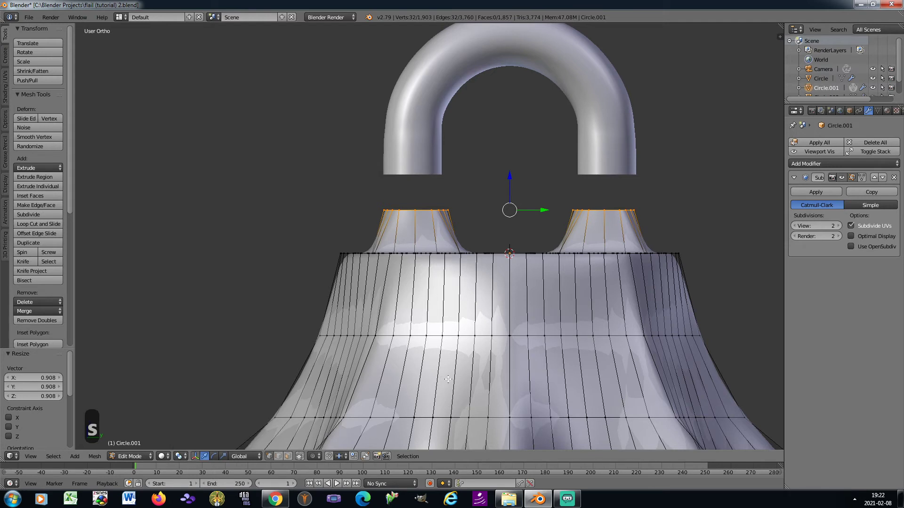
{"action": "key", "text": "s"}
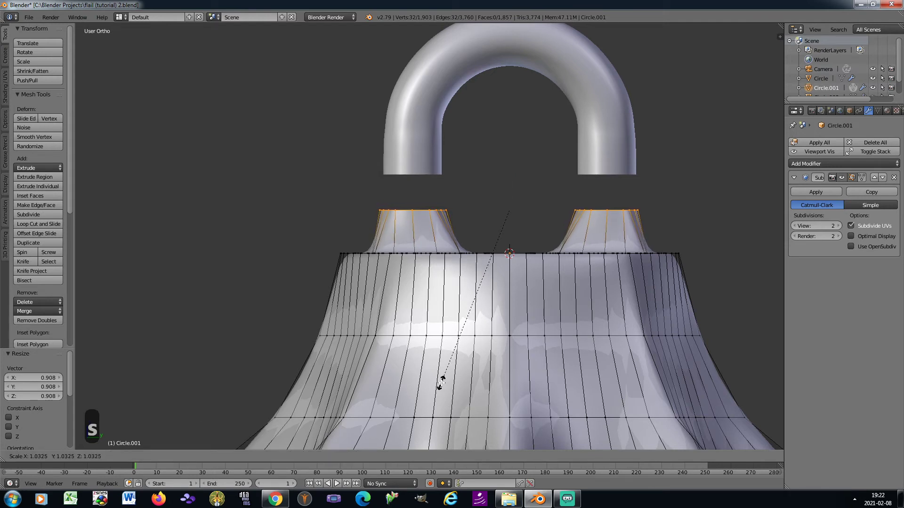
{"action": "left_click", "coordinate": [441, 382]}
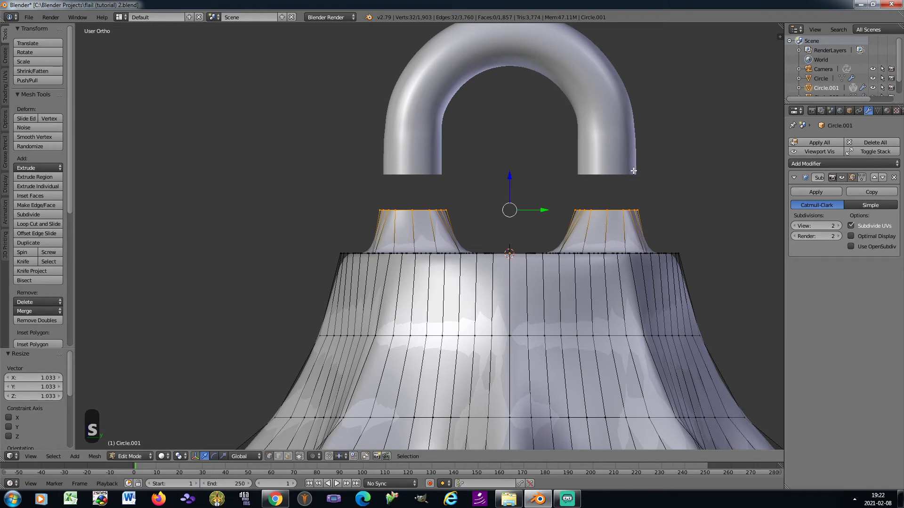
Fine-tune both rims to the arch legs' width around their individual origins, shrinking them slightly and scaling them by about 1.035
{"action": "key", "text": "Tab"}
{"action": "key", "text": "Tab"}
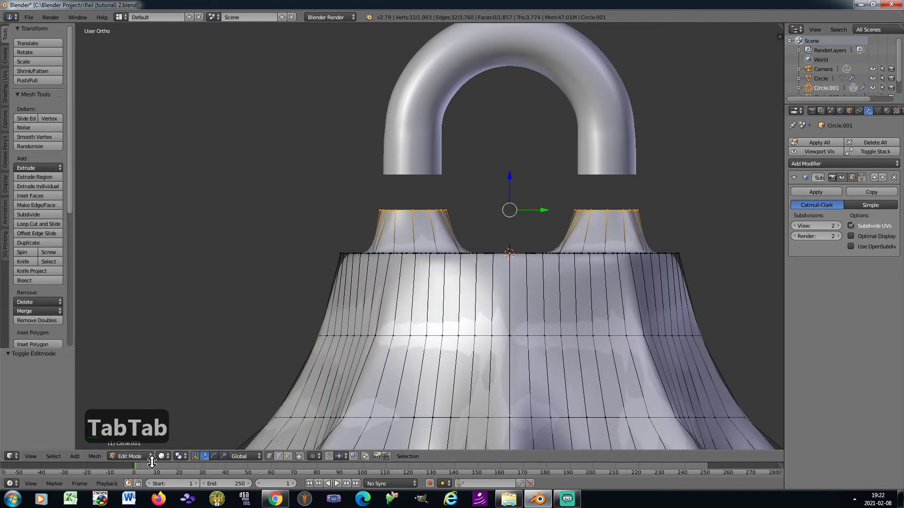
{"action": "left_click", "coordinate": [179, 456]}
{"action": "left_click", "coordinate": [192, 428]}
{"action": "key", "text": "s"}
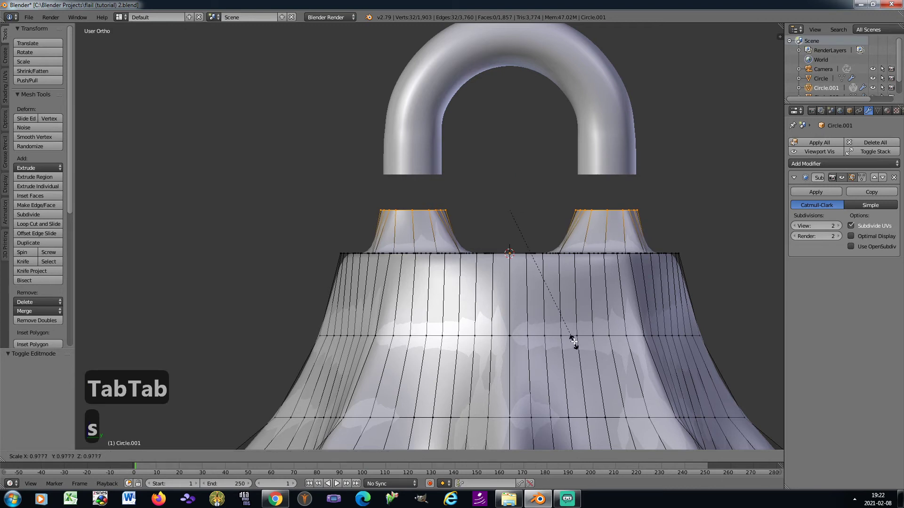
{"action": "left_click", "coordinate": [571, 338]}
{"action": "key", "text": "Tab"}
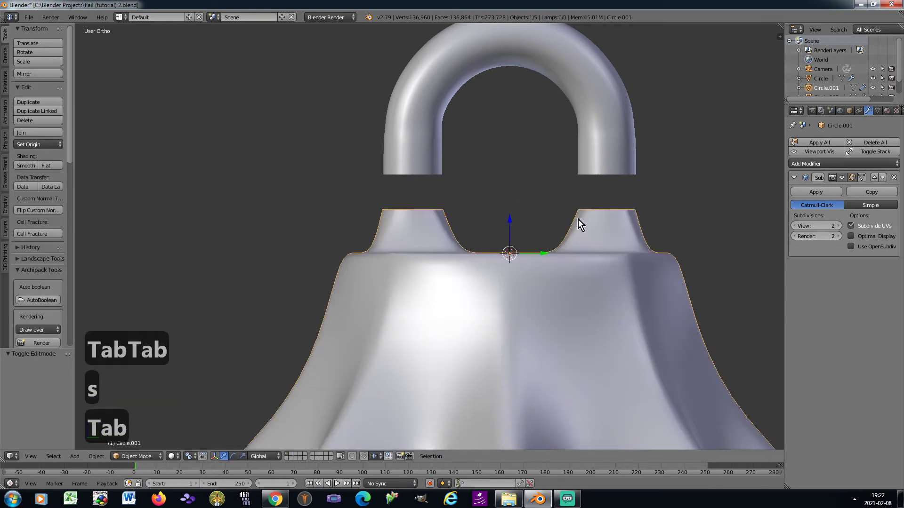
{"action": "key", "text": "Tab"}
{"action": "key", "text": "s"}
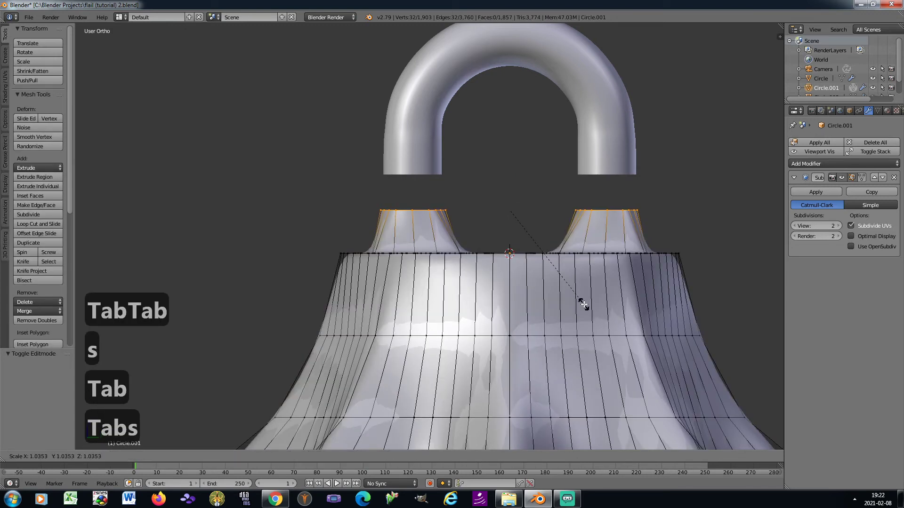
{"action": "left_click", "coordinate": [584, 305]}
{"action": "key", "text": "Tab"}
Join the ring arch into the handle object
{"action": "right_click", "coordinate": [615, 140]}
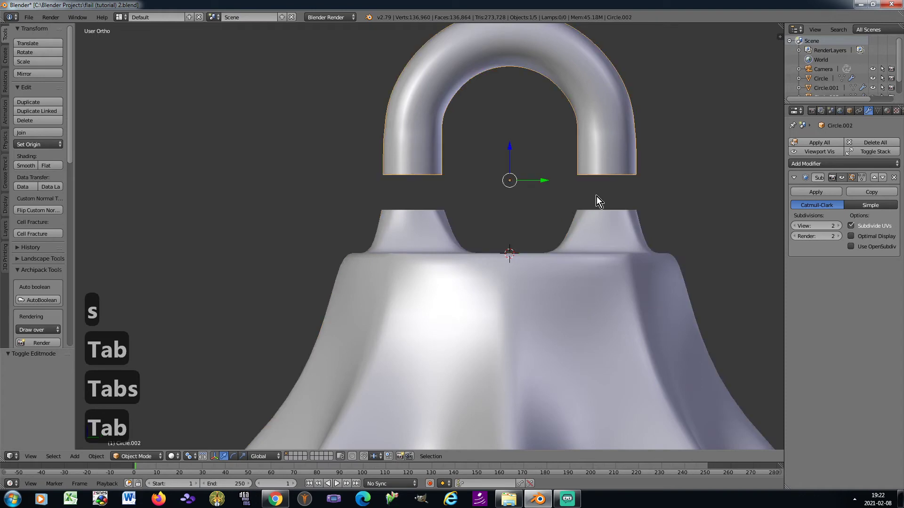
{"action": "scroll", "coordinate": [606, 217], "scroll_direction": "down", "scroll_amount": 7}
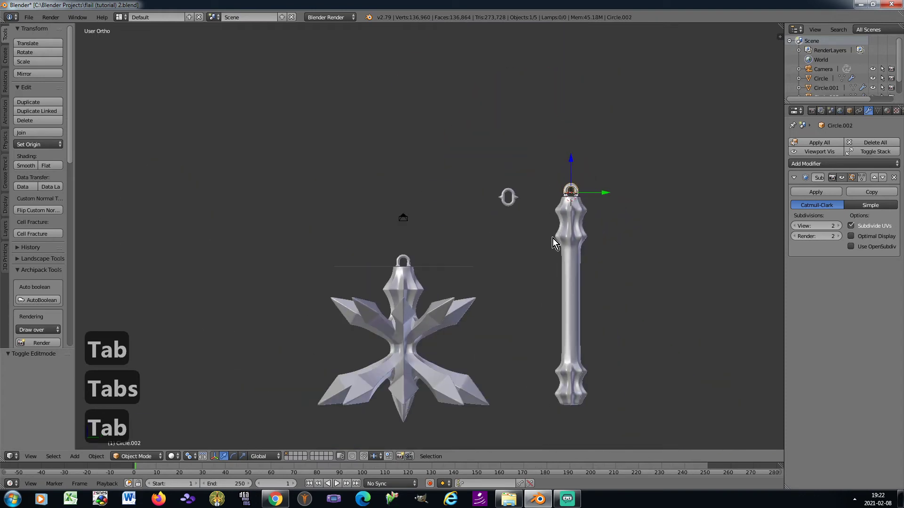
{"action": "scroll", "coordinate": [572, 217], "scroll_direction": "up", "scroll_amount": 8}
{"action": "right_click", "coordinate": [569, 166], "text": "shift"}
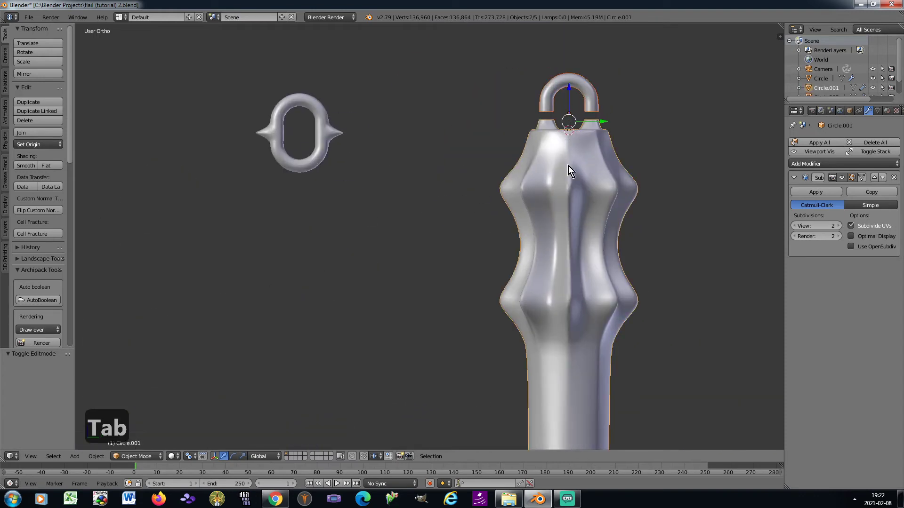
{"action": "key", "text": "ctrl+j"}
Connect the left arch leg's open end to the handle rim below it with LoopTools Bridge
{"action": "key", "text": "Tab"}
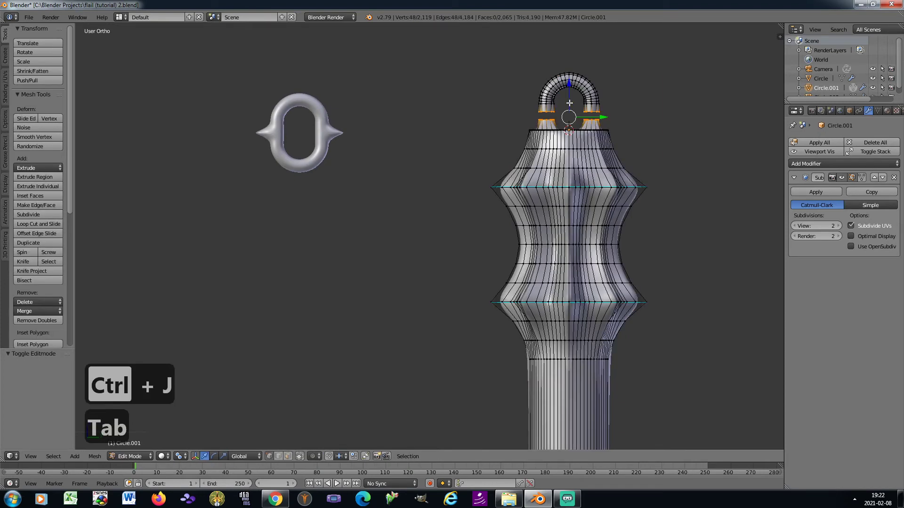
{"action": "scroll", "coordinate": [575, 111], "scroll_direction": "up", "scroll_amount": 5}
{"action": "middle_click_drag", "start_coordinate": [575, 111], "coordinate": [441, 188], "text": "shift"}
{"action": "scroll", "coordinate": [431, 186], "scroll_direction": "up", "scroll_amount": 3}
{"action": "key", "text": "a"}
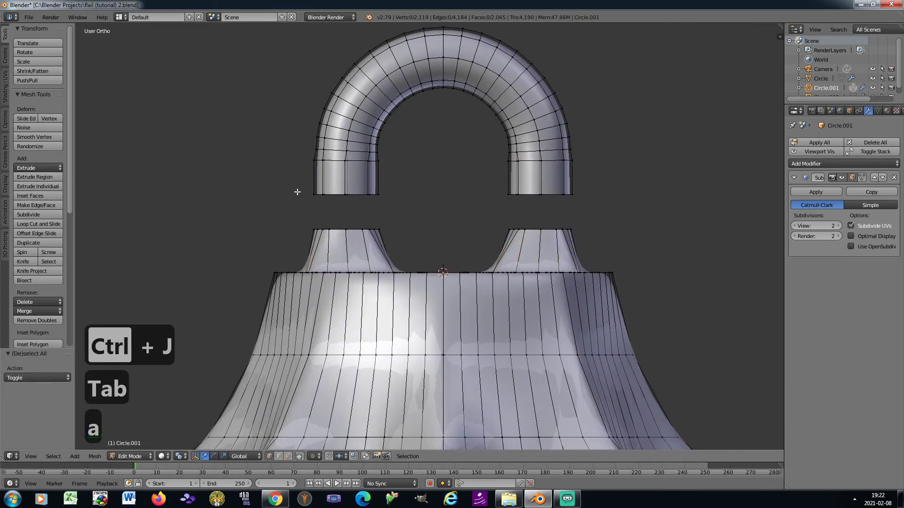
{"action": "key", "text": "b"}
{"action": "left_click_drag", "start_coordinate": [296, 187], "coordinate": [411, 250]}
{"action": "key", "text": "w"}
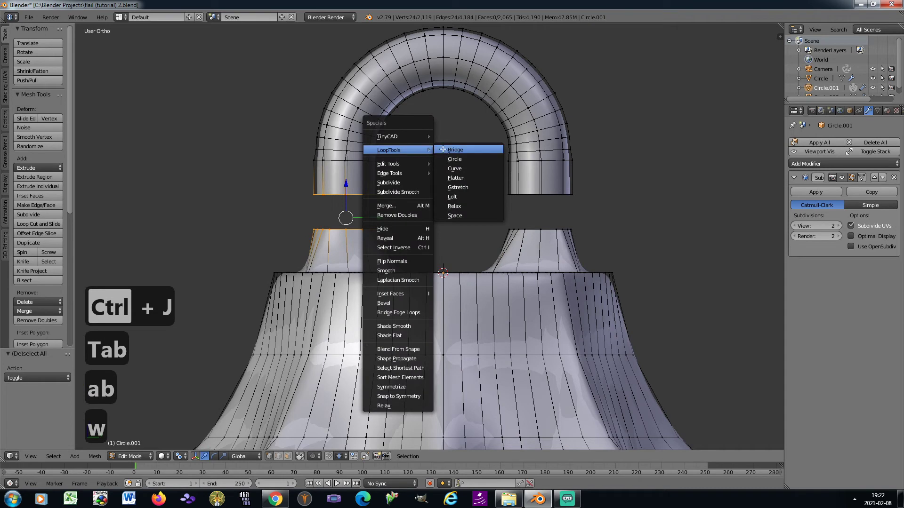
{"action": "left_click", "coordinate": [487, 149]}
Connect the right arch leg's open end to its handle rim with LoopTools Bridge, and return to Object Mode
{"action": "key", "text": "a"}
{"action": "key", "text": "b"}
{"action": "left_click_drag", "start_coordinate": [485, 188], "coordinate": [584, 240]}
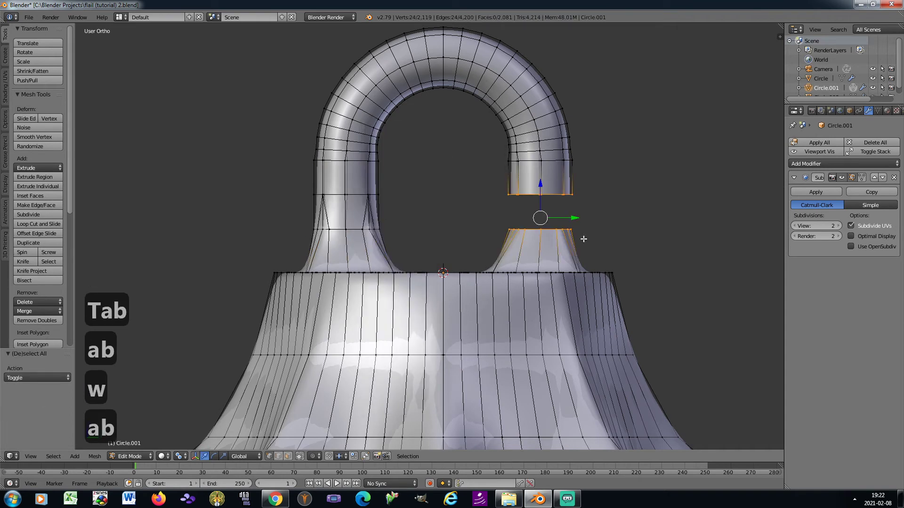
{"action": "key", "text": "w"}
{"action": "mouse_move", "coordinate": [634, 103]}
{"action": "left_click", "coordinate": [662, 106]}
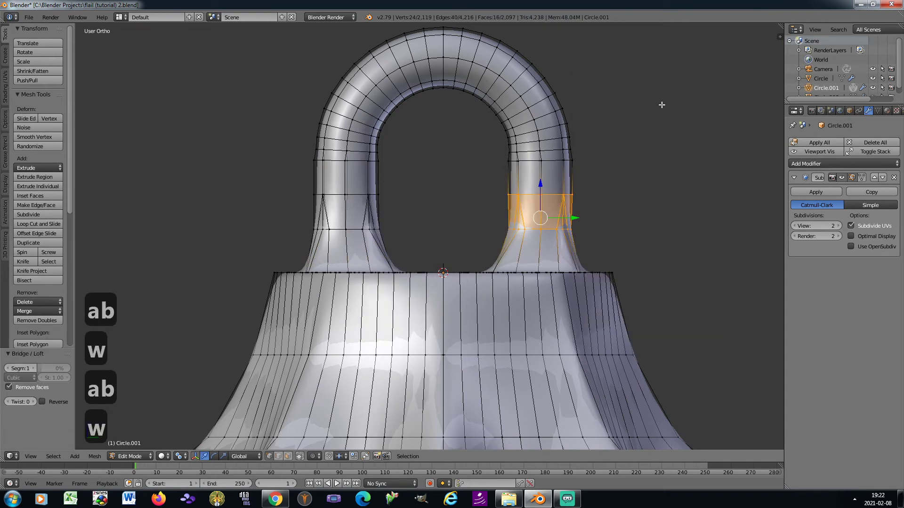
{"action": "key", "text": "Tab"}
{"action": "scroll", "coordinate": [664, 135], "scroll_direction": "down", "scroll_amount": 10}
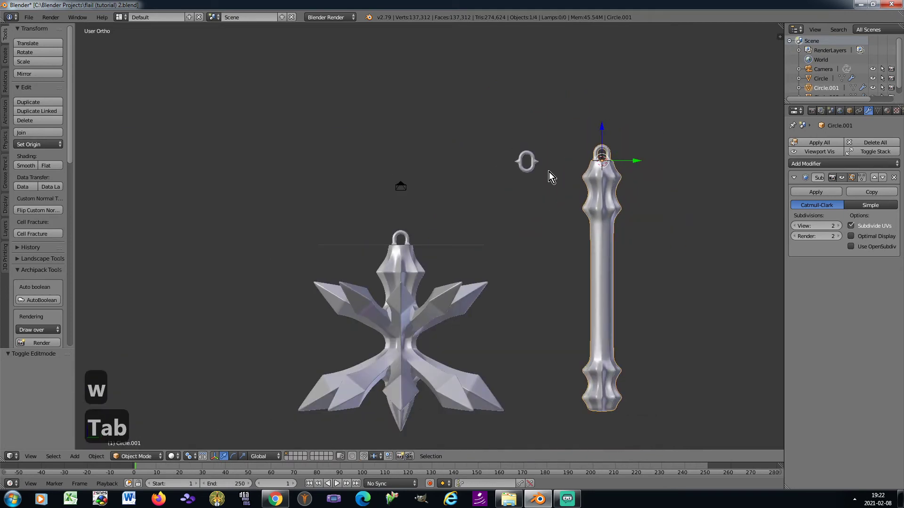
Move the handle closer to the chain link, about -2.4 along Y and -0.36 along Z
{"action": "key", "text": "g"}
{"action": "left_click", "coordinate": [546, 227]}
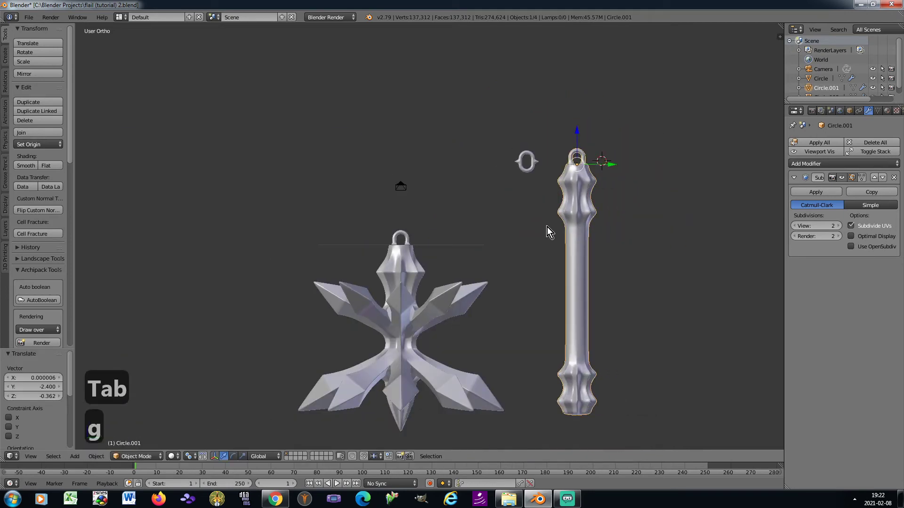
In camera view, scale the handle, chain link and spiked head together to about 0.231 around their median point
{"action": "left_click", "coordinate": [531, 168], "text": "shift"}
{"action": "left_click", "coordinate": [402, 303], "text": "shift"}
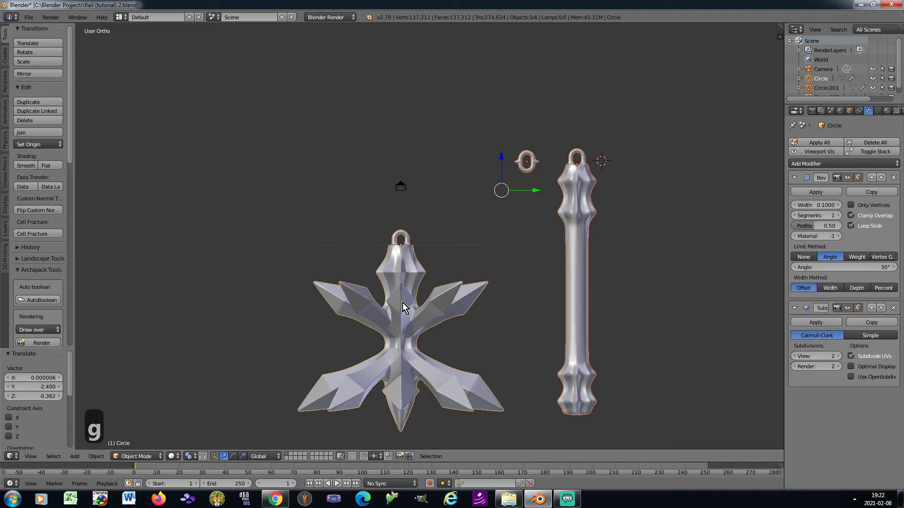
{"action": "key", "text": "KP_0"}
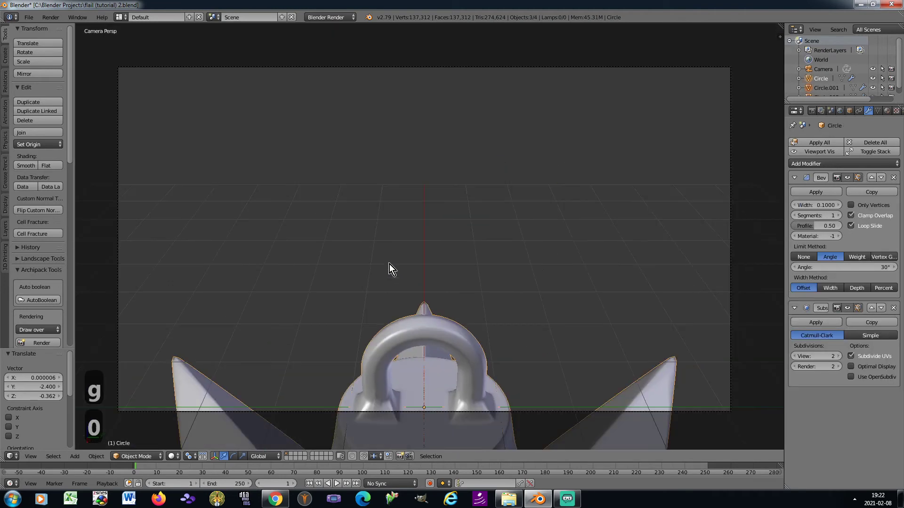
{"action": "scroll", "coordinate": [389, 264], "scroll_direction": "down", "scroll_amount": 8}
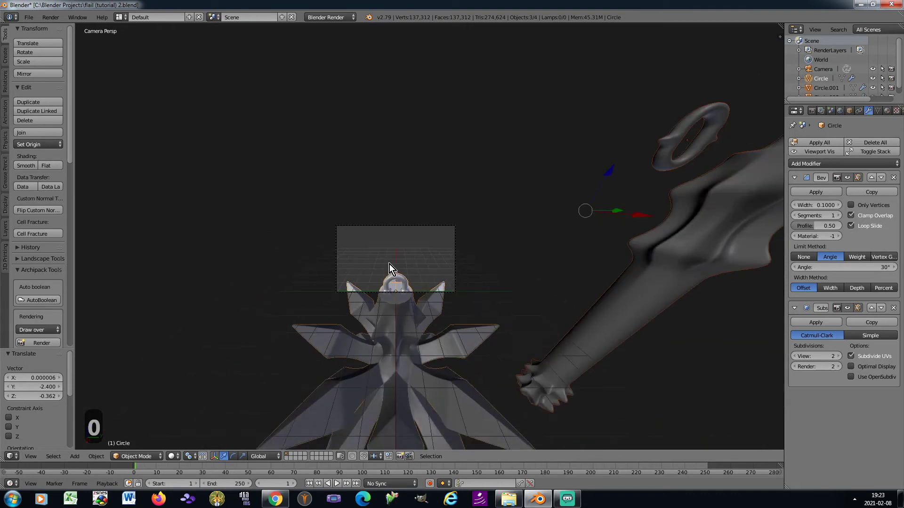
{"action": "scroll", "coordinate": [416, 281], "scroll_direction": "up", "scroll_amount": 4}
{"action": "left_click", "coordinate": [190, 456]}
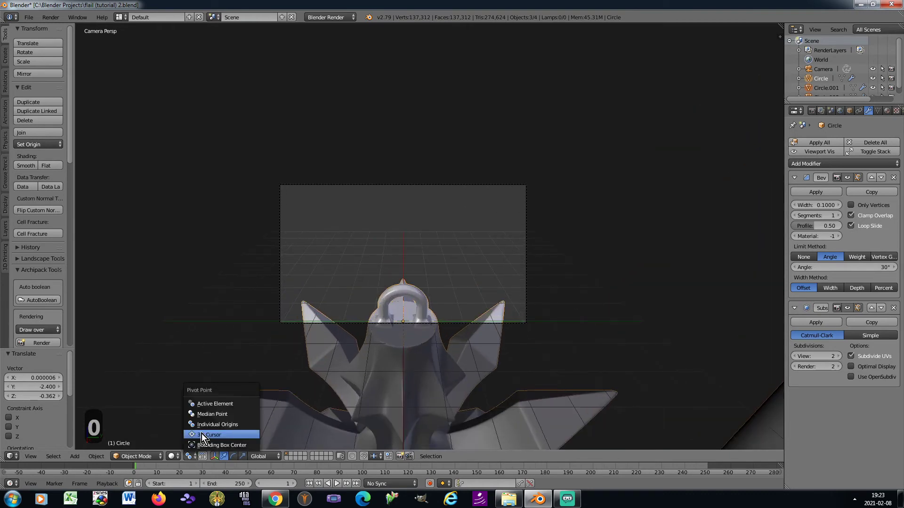
{"action": "left_click", "coordinate": [207, 415]}
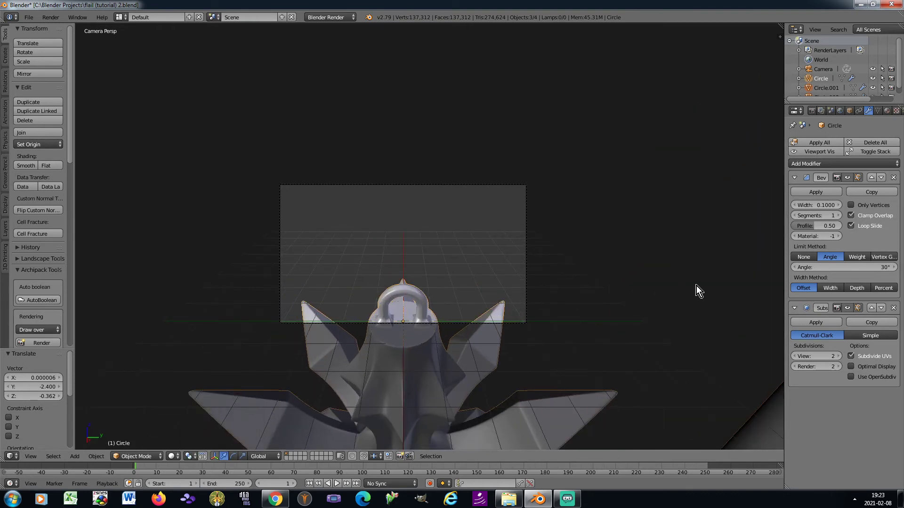
{"action": "key", "text": "s"}
{"action": "left_click", "coordinate": [759, 162]}
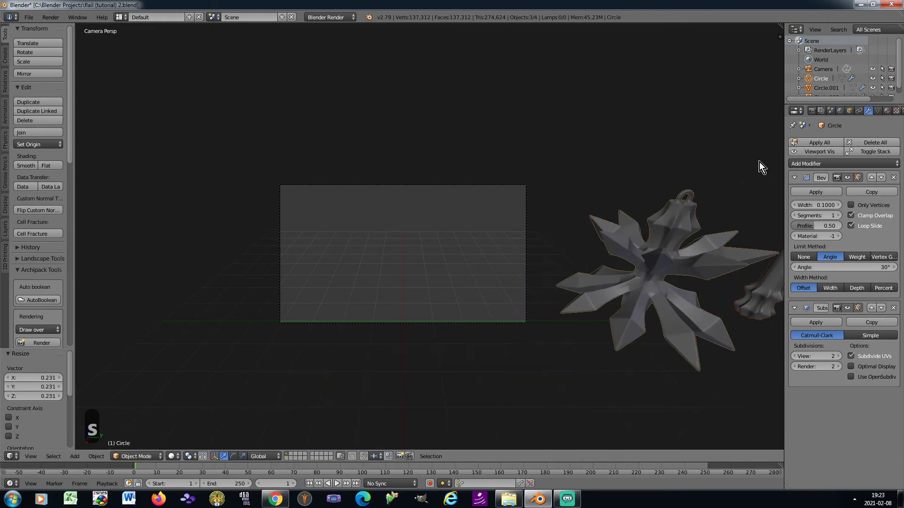
Shift the three selected parts about -9.03 along Y into the camera frame and scale them to about 0.587
{"action": "key", "text": "g"}
{"action": "key", "text": "y"}
{"action": "left_click", "coordinate": [379, 242]}
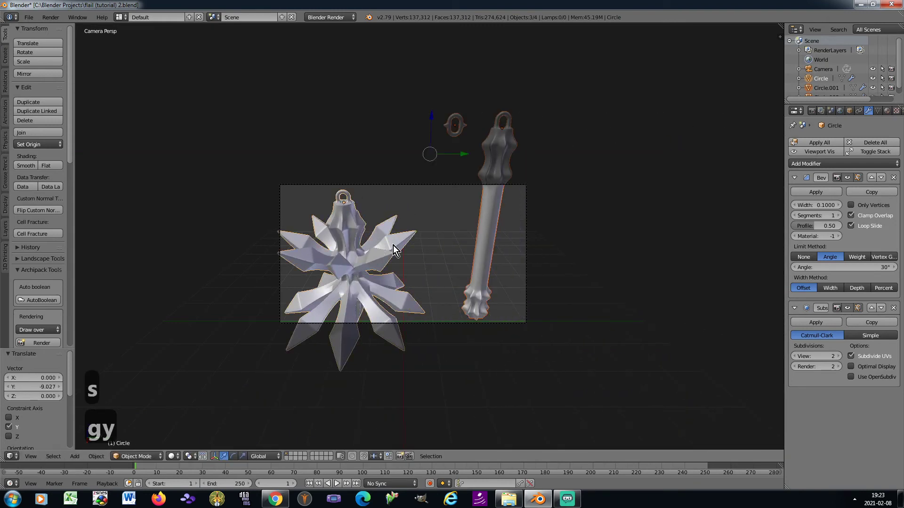
{"action": "key", "text": "s"}
{"action": "left_click", "coordinate": [467, 243]}
Lower the three parts about 1.54 along Z, and raise them about 0.11 to fit the camera frame
{"action": "key", "text": "g"}
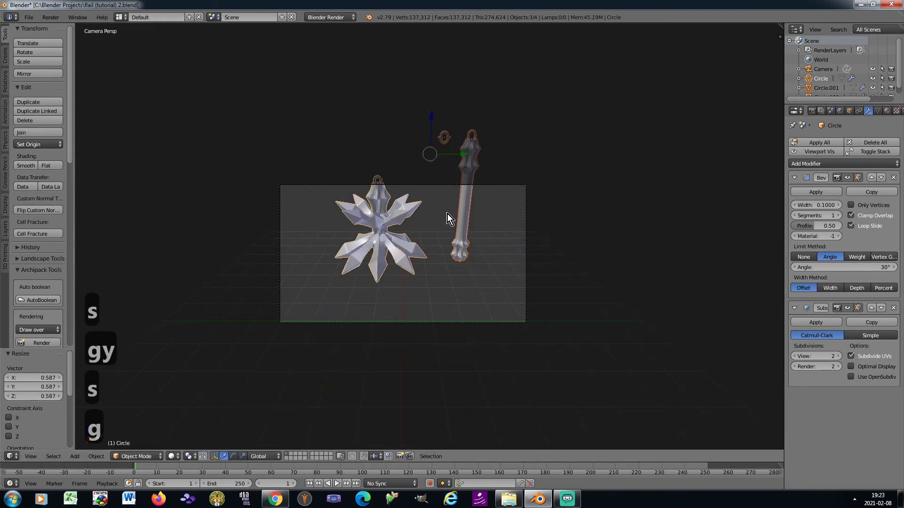
{"action": "key", "text": "z"}
{"action": "left_click", "coordinate": [450, 274]}
{"action": "scroll", "coordinate": [395, 252], "scroll_direction": "up", "scroll_amount": 2}
{"action": "scroll", "coordinate": [395, 252], "scroll_direction": "up", "scroll_amount": 2}
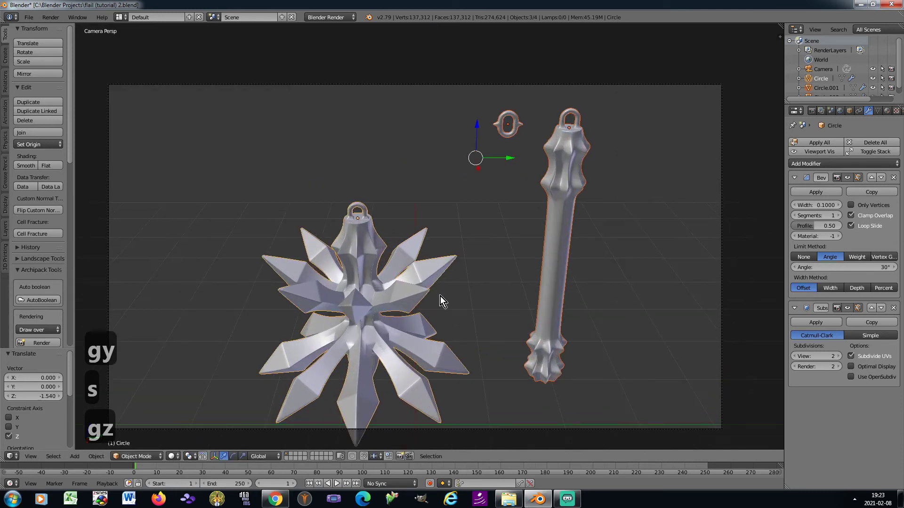
{"action": "key", "text": "g"}
{"action": "key", "text": "z"}
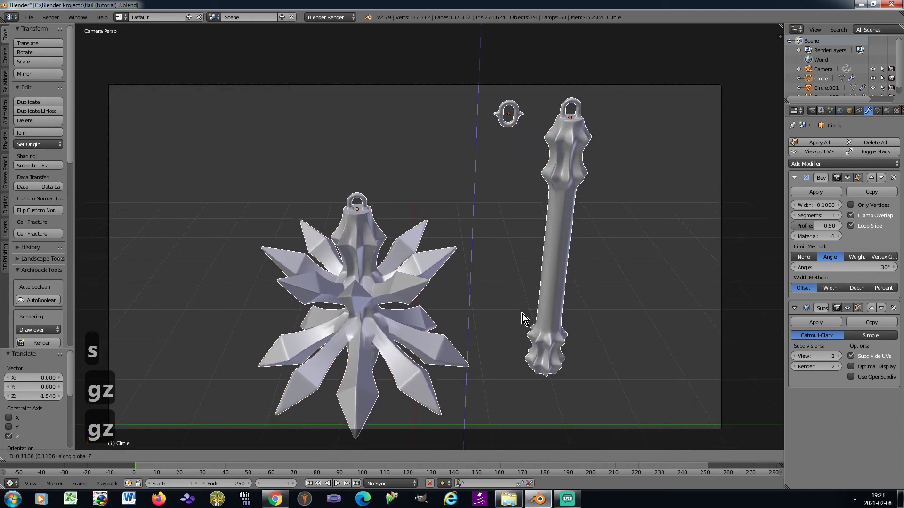
{"action": "left_click", "coordinate": [522, 315]}
{"action": "right_click", "coordinate": [561, 295]}
{"action": "key", "text": "g"}
{"action": "key", "text": "z"}
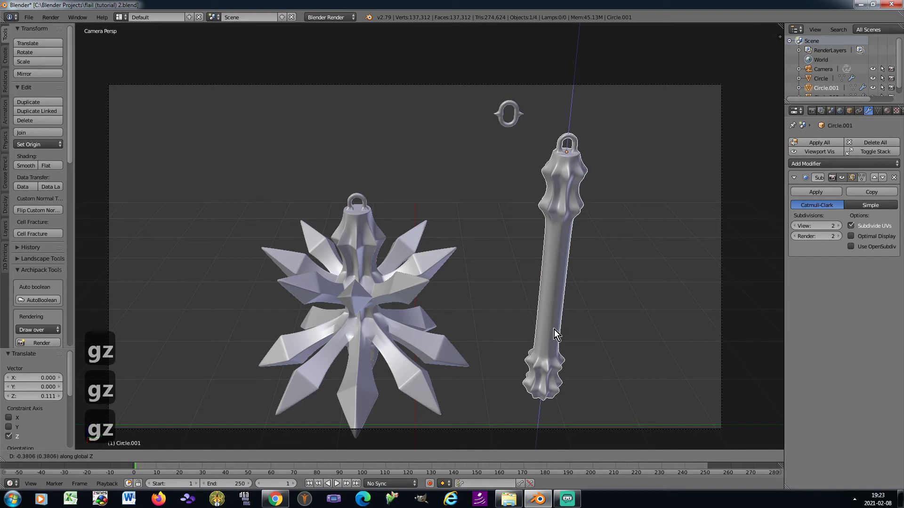
{"action": "right_click", "coordinate": [554, 329]}
Raise the spiked head about 0.33 along Z, and lower it slightly by about 0.13
{"action": "right_click", "coordinate": [403, 347]}
{"action": "key", "text": "g"}
{"action": "key", "text": "z"}
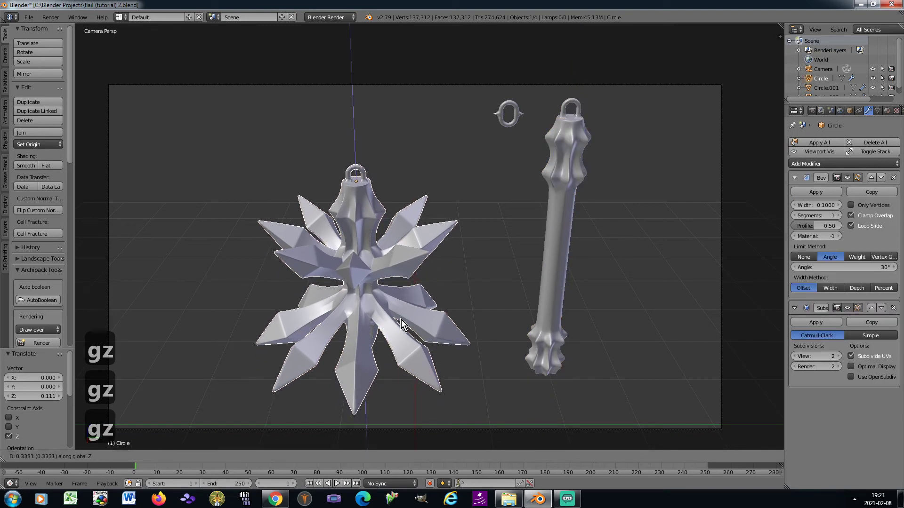
{"action": "left_click", "coordinate": [401, 320]}
{"action": "scroll", "coordinate": [518, 261], "scroll_direction": "up", "scroll_amount": 3}
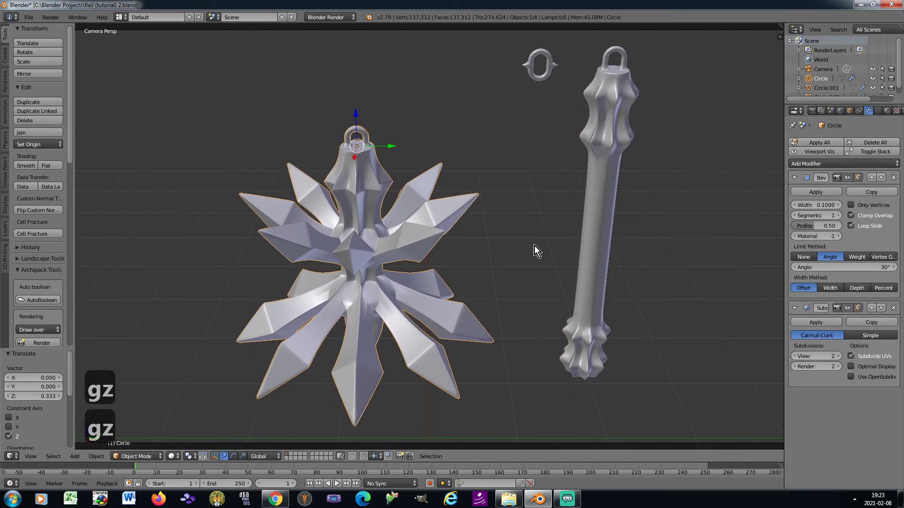
{"action": "key", "text": "g"}
{"action": "key", "text": "z"}
{"action": "left_click", "coordinate": [455, 309]}
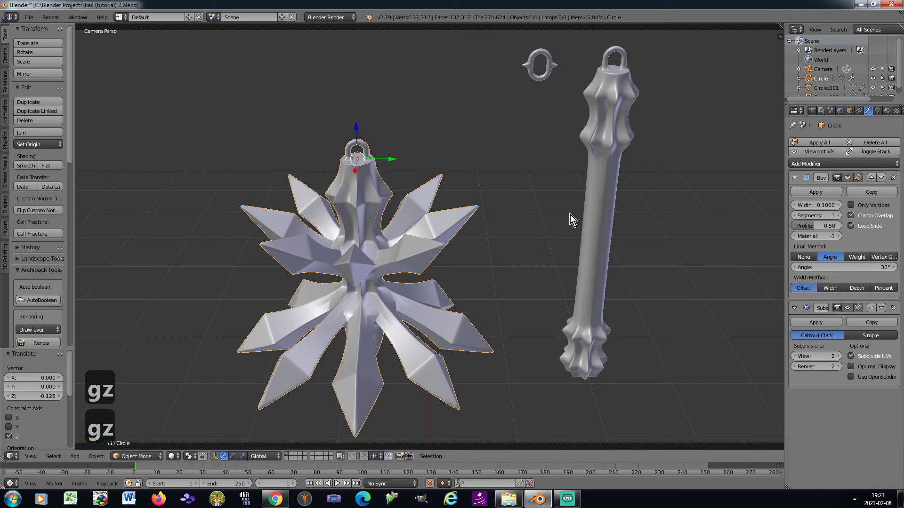
Lower the handle about 0.71 along Z and enlarge it by a factor of about 1.129
{"action": "right_click", "coordinate": [610, 142]}
{"action": "key", "text": "g"}
{"action": "key", "text": "z"}
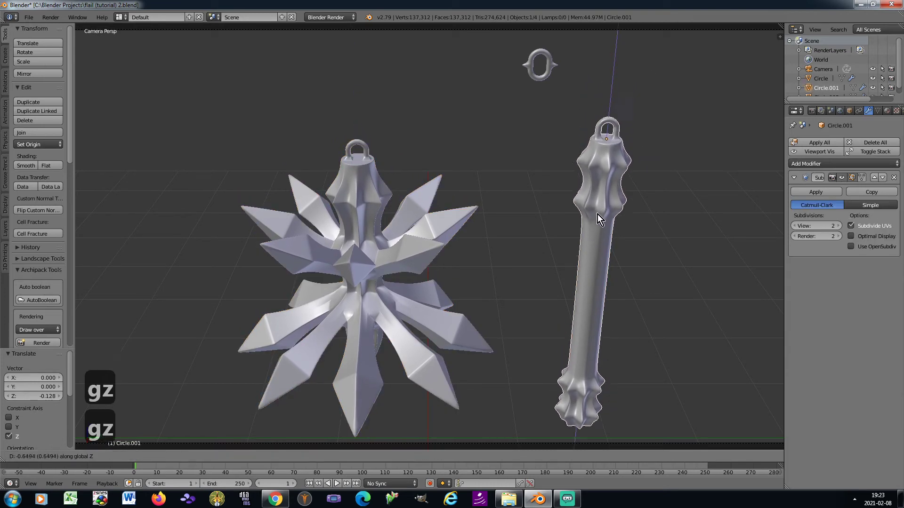
{"action": "left_click", "coordinate": [596, 219]}
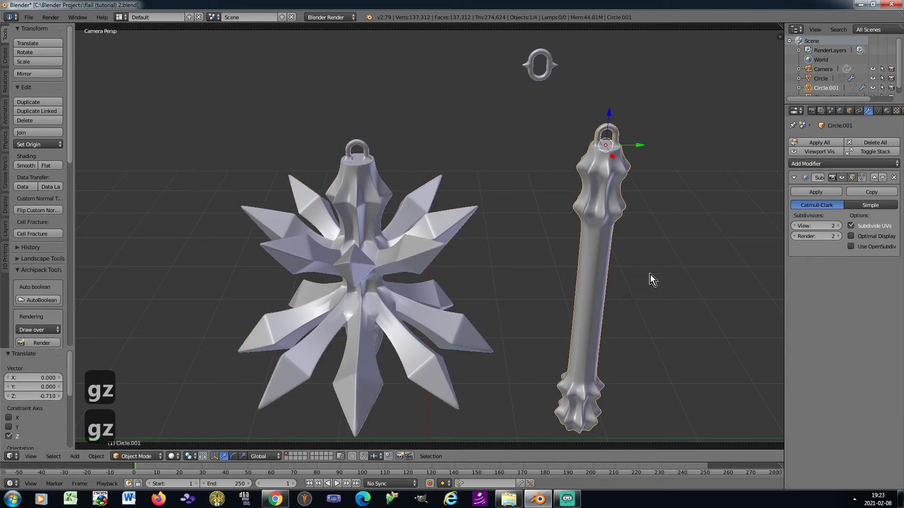
{"action": "key", "text": "s"}
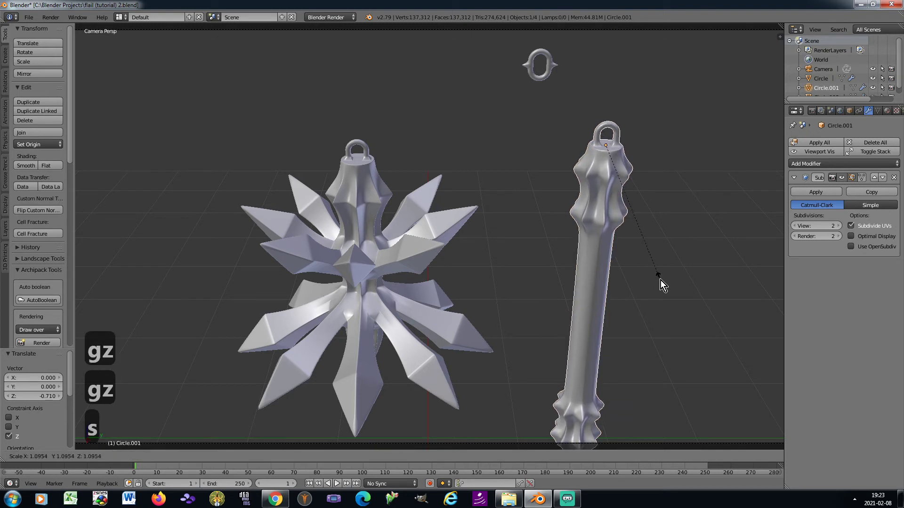
{"action": "left_click", "coordinate": [665, 283]}
Raise the handle about 0.4 along Z within the camera frame and enlarge it by a factor of about 1.018
{"action": "key", "text": "g"}
{"action": "key", "text": "z"}
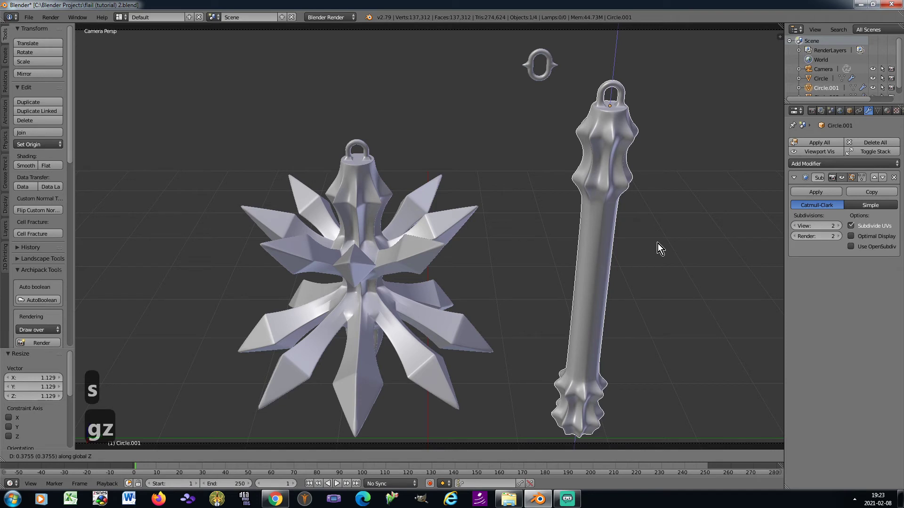
{"action": "key", "text": "s"}
{"action": "left_click", "coordinate": [657, 247]}
{"action": "key", "text": "g"}
{"action": "key", "text": "z"}
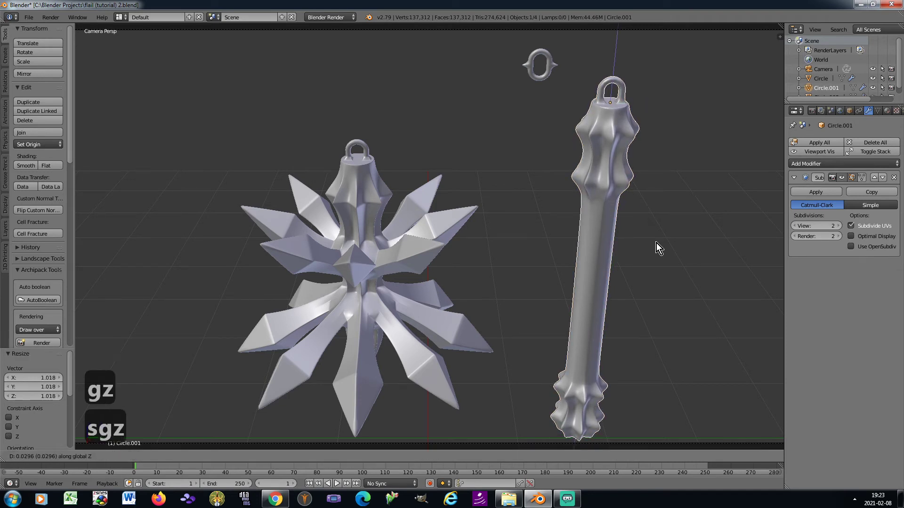
{"action": "left_click", "coordinate": [657, 243]}
Apply the handle's rotation and scale
{"action": "key", "text": "ctrl+a"}
{"action": "left_click", "coordinate": [666, 225]}
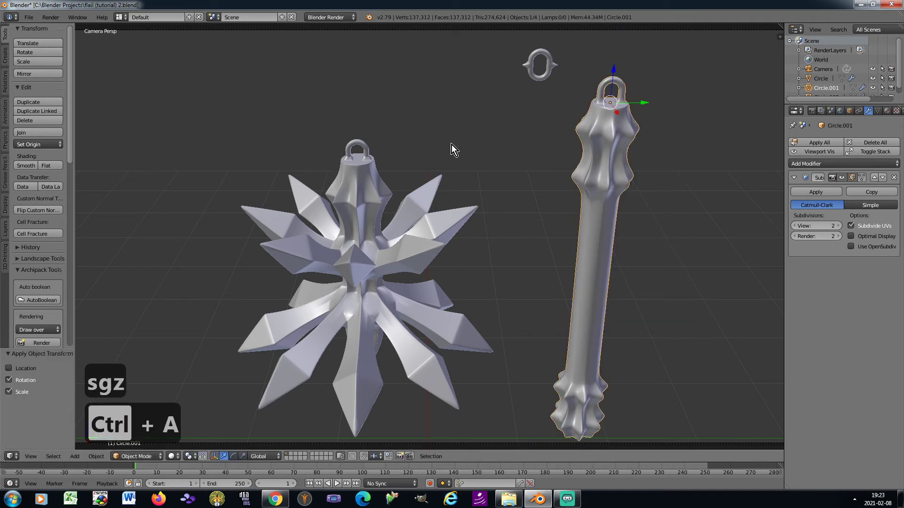
Examine the ring on the spiked head's cap up close, including its mesh in Edit Mode
{"action": "right_click", "coordinate": [533, 79]}
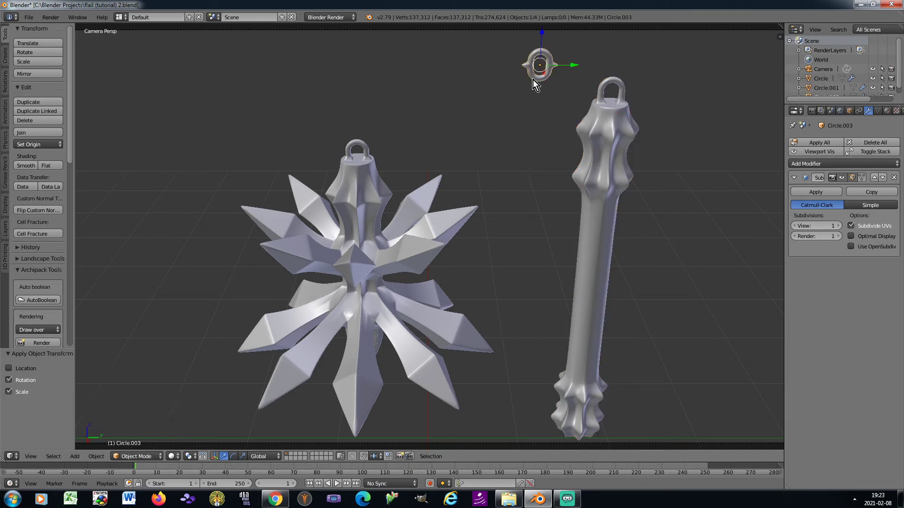
{"action": "scroll", "coordinate": [350, 146], "scroll_direction": "up", "scroll_amount": 6}
{"action": "scroll", "coordinate": [385, 162], "scroll_direction": "up", "scroll_amount": 4}
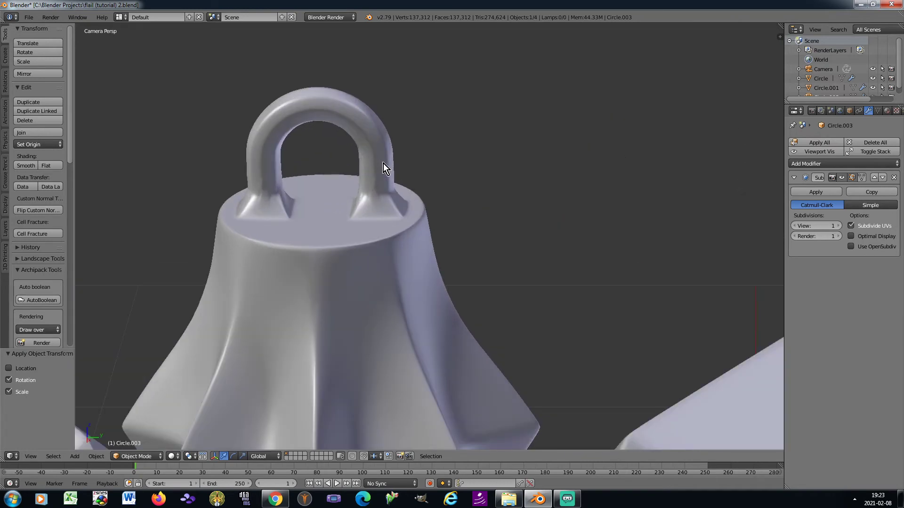
{"action": "right_click", "coordinate": [371, 222]}
{"action": "key", "text": "Tab"}
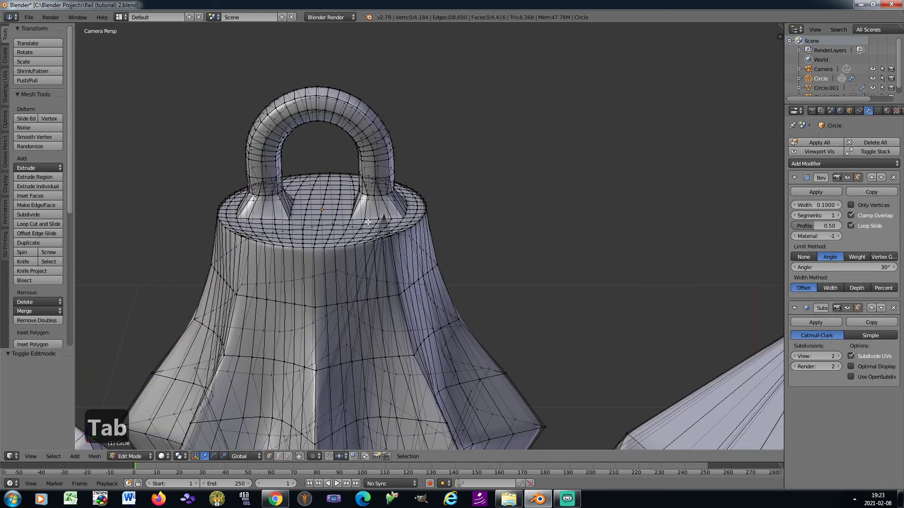
{"action": "key", "text": "Tab"}
{"action": "scroll", "coordinate": [388, 227], "scroll_direction": "down", "scroll_amount": 7}
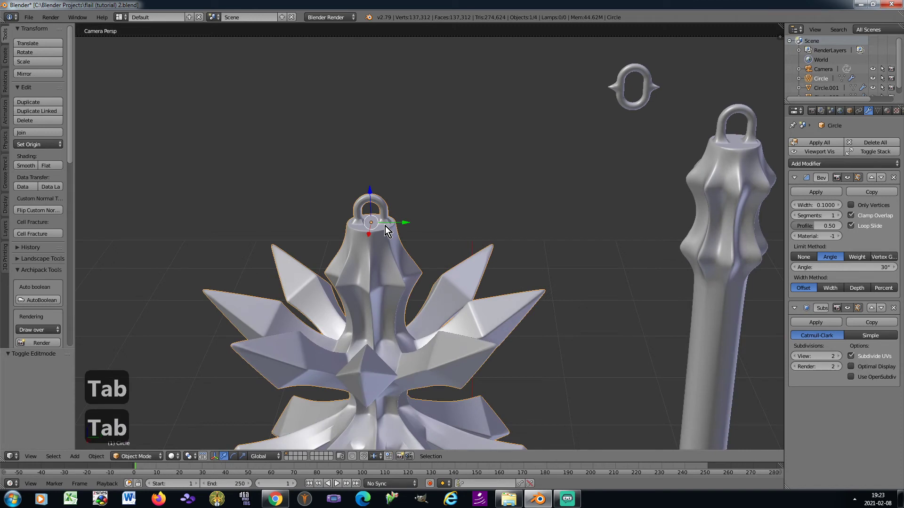
In the right orthographic view, duplicate the chain link and place the copy about 0.38 toward the spiked head along Y
{"action": "right_click", "coordinate": [561, 140]}
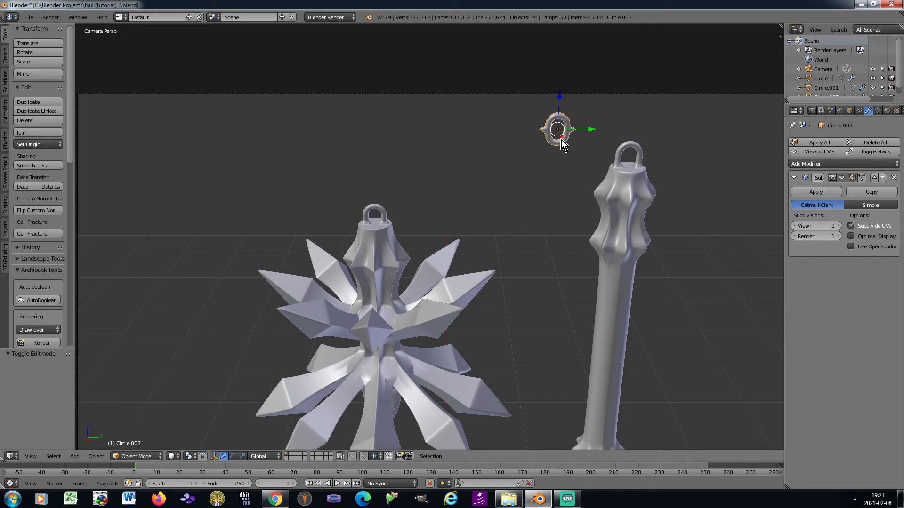
{"action": "key", "text": "KP_0"}
{"action": "key", "text": "KP_3"}
{"action": "scroll", "coordinate": [417, 209], "scroll_direction": "up", "scroll_amount": 5}
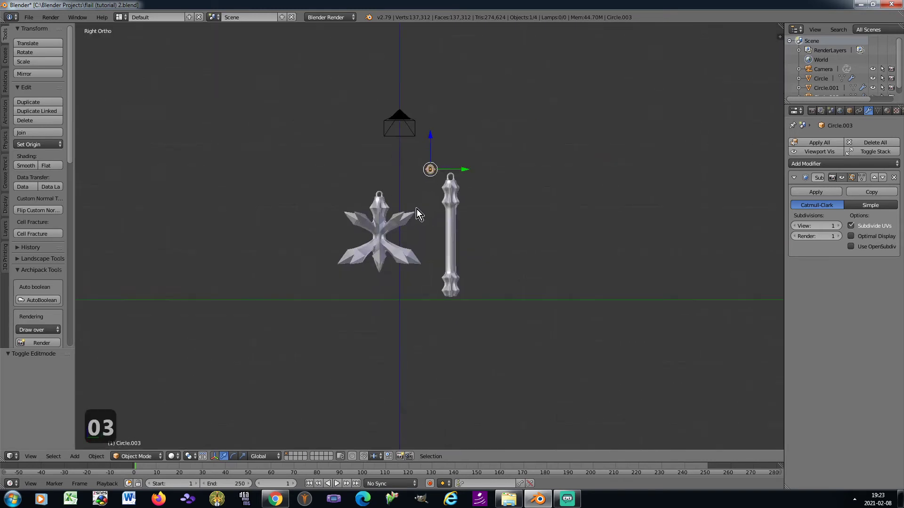
{"action": "scroll", "coordinate": [421, 203], "scroll_direction": "up", "scroll_amount": 5}
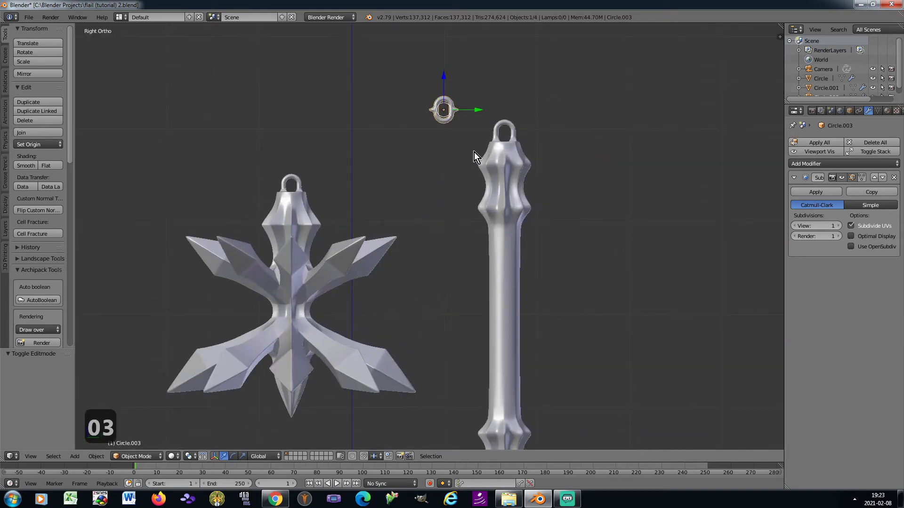
{"action": "key", "text": "shift+d"}
{"action": "left_click", "coordinate": [461, 184]}
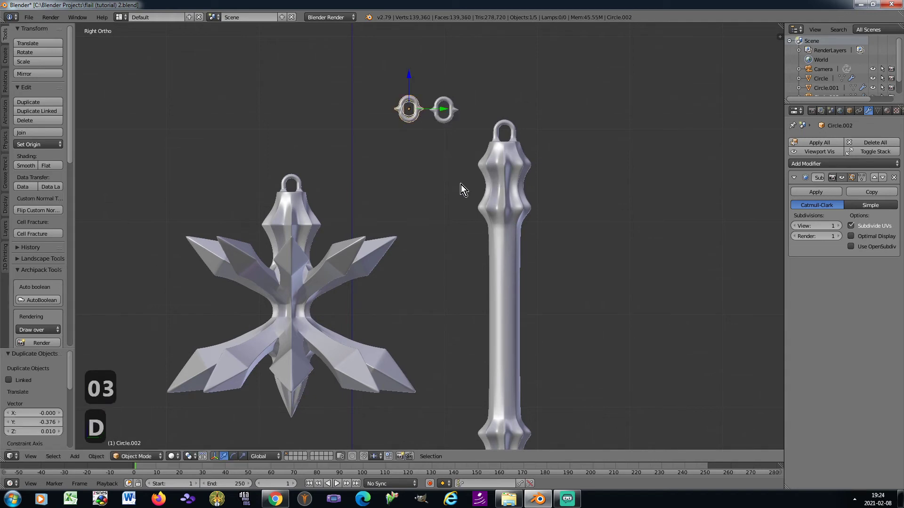
Rotate the original chain link 90° about the Z axis
{"action": "key", "text": "r"}
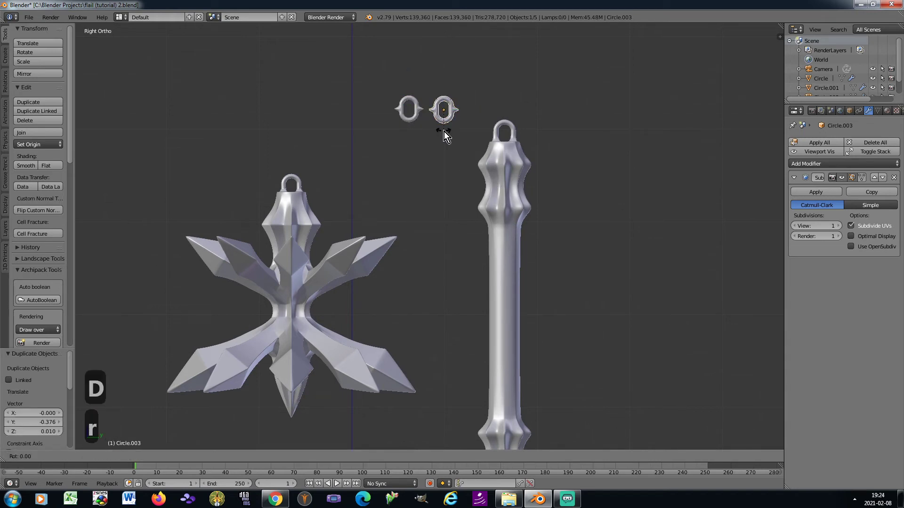
{"action": "key", "text": "z"}
{"action": "key", "text": "9"}
{"action": "key", "text": "0"}
{"action": "key", "text": "Return"}
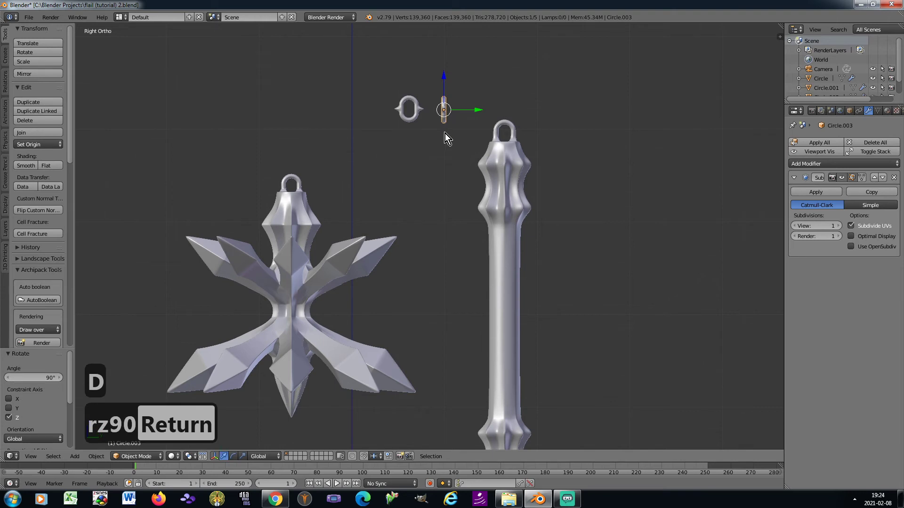
Move the rotated chain link onto the handle's ring and tilt it toward the spiked head so it hooks through
{"action": "scroll", "coordinate": [445, 132], "scroll_direction": "up", "scroll_amount": 2}
{"action": "key", "text": "g"}
{"action": "key", "text": "r"}
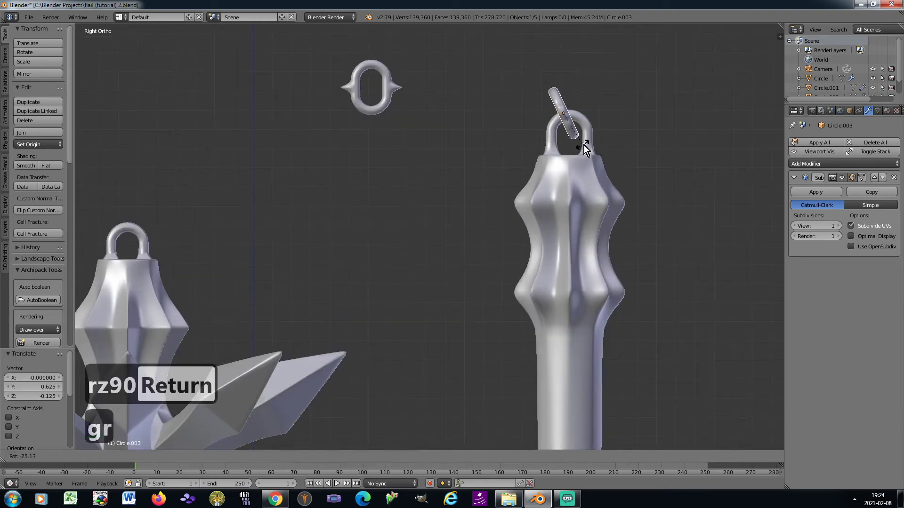
{"action": "left_click", "coordinate": [592, 140]}
{"action": "key", "text": "g"}
{"action": "left_click", "coordinate": [575, 137]}
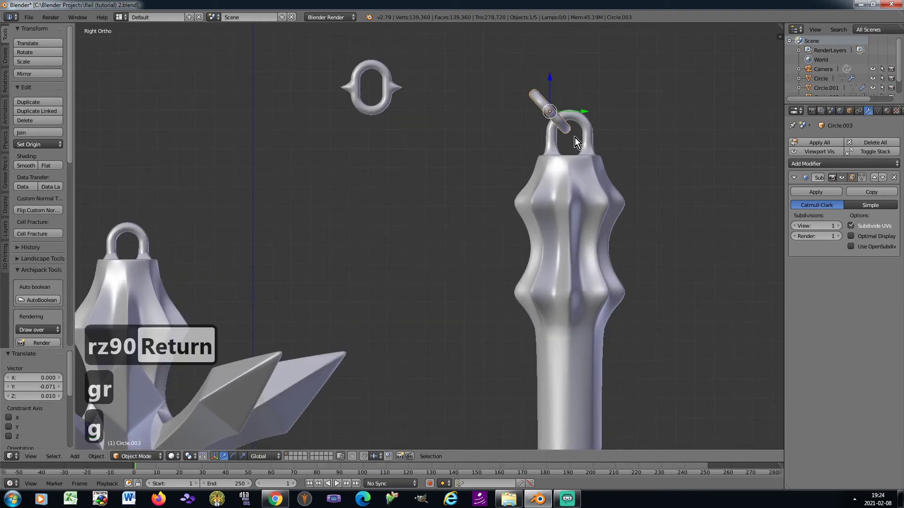
Hook the duplicated link through the first link's free end, rotating it about 60°, and check it in camera view
{"action": "key", "text": "KP_8"}
{"action": "key", "text": "KP_8"}
{"action": "key", "text": "KP_2"}
{"action": "key", "text": "KP_2"}
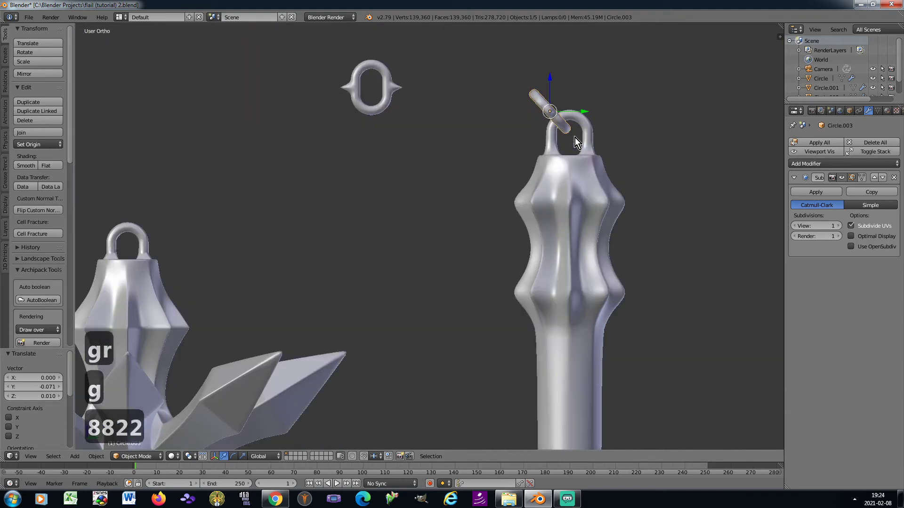
{"action": "right_click", "coordinate": [377, 108]}
{"action": "key", "text": "g"}
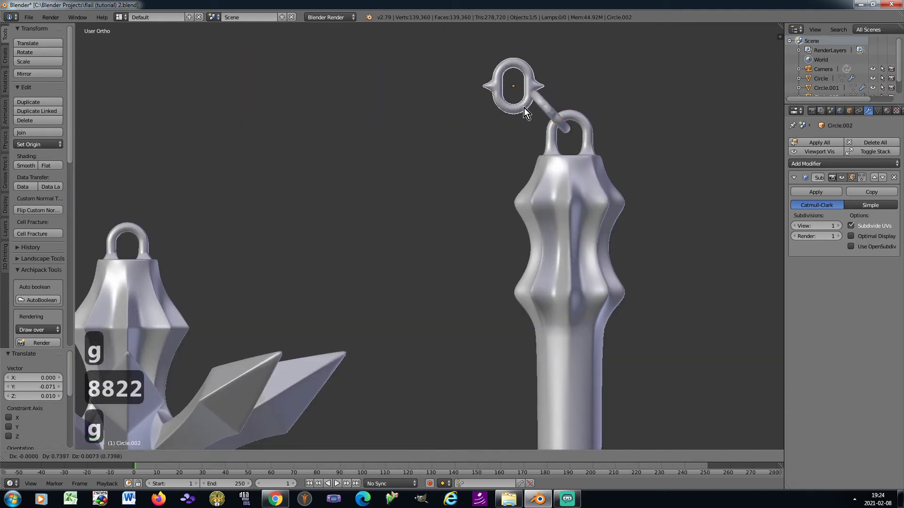
{"action": "key", "text": "r"}
{"action": "left_click", "coordinate": [479, 128]}
{"action": "key", "text": "g"}
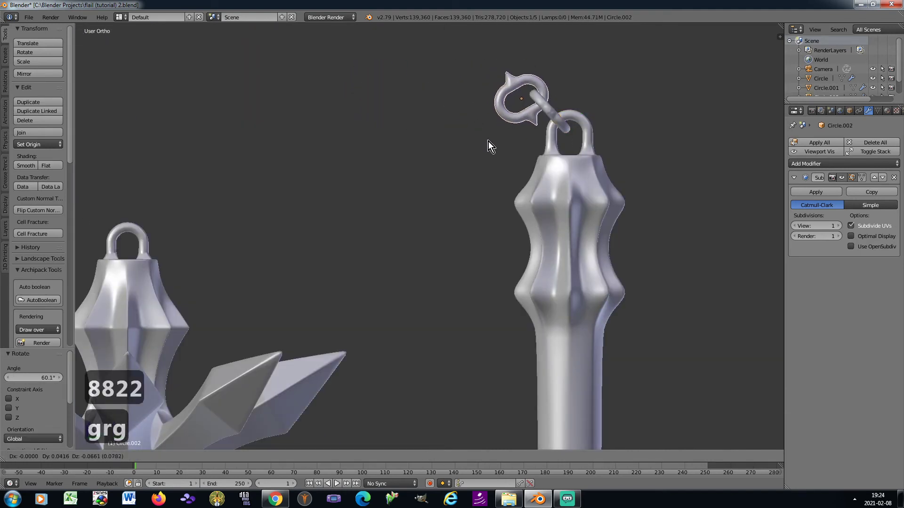
{"action": "left_click", "coordinate": [487, 141]}
{"action": "key", "text": "KP_0"}
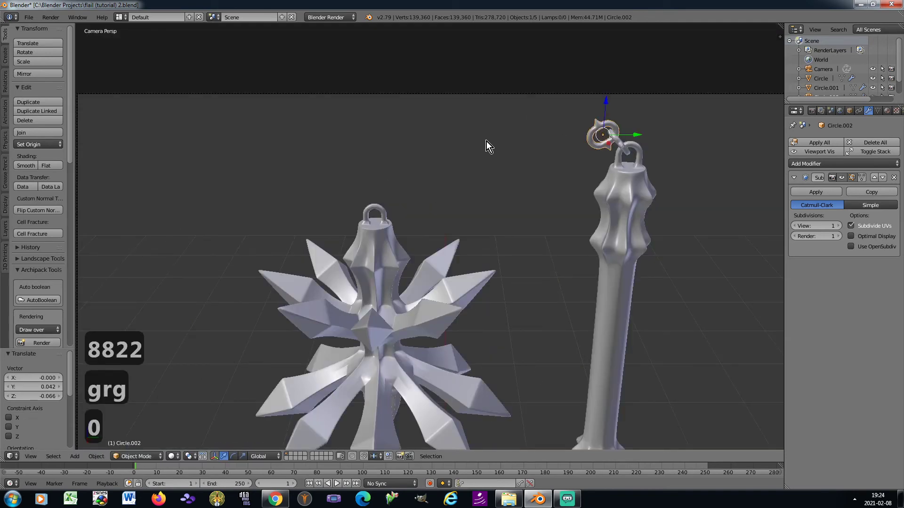
Rotate the spiked link about 25° and move it to interlock with the plain link on the handle's ring
{"action": "key", "text": "KP_0"}
{"action": "key", "text": "r"}
{"action": "left_click", "coordinate": [474, 144]}
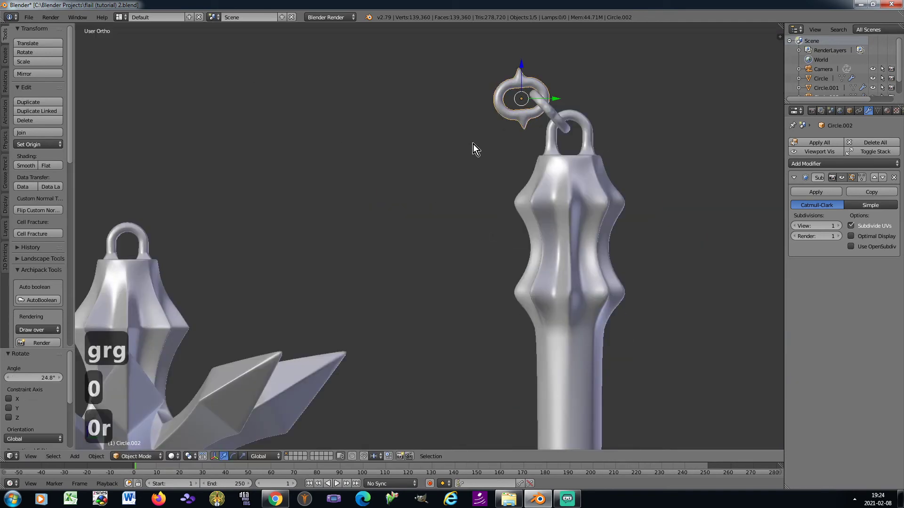
{"action": "key", "text": "g"}
{"action": "left_click", "coordinate": [473, 140]}
Duplicate the first plain link, tilt it the opposite way and hook it into the far end of the top spiked link
{"action": "right_click", "coordinate": [545, 112]}
{"action": "key", "text": "shift+d"}
{"action": "left_click", "coordinate": [481, 117]}
{"action": "key", "text": "r"}
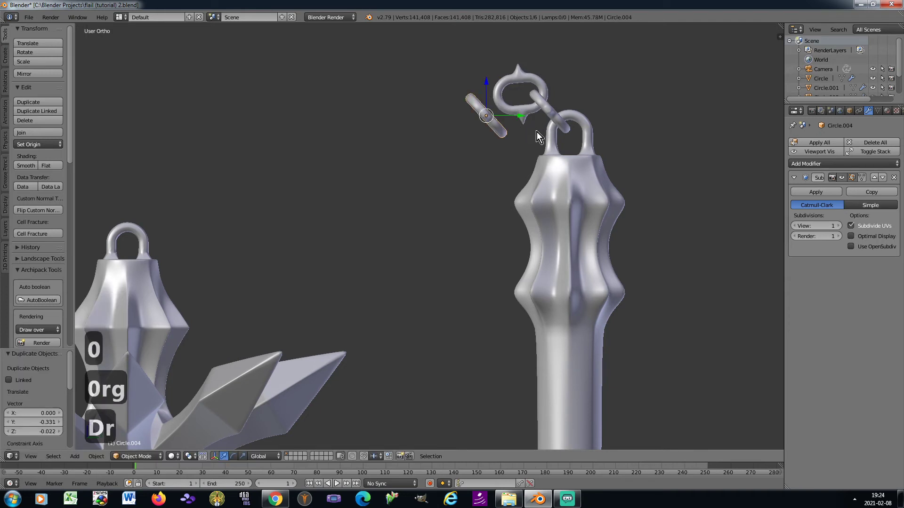
{"action": "left_click", "coordinate": [484, 151]}
{"action": "key", "text": "g"}
{"action": "left_click", "coordinate": [519, 115]}
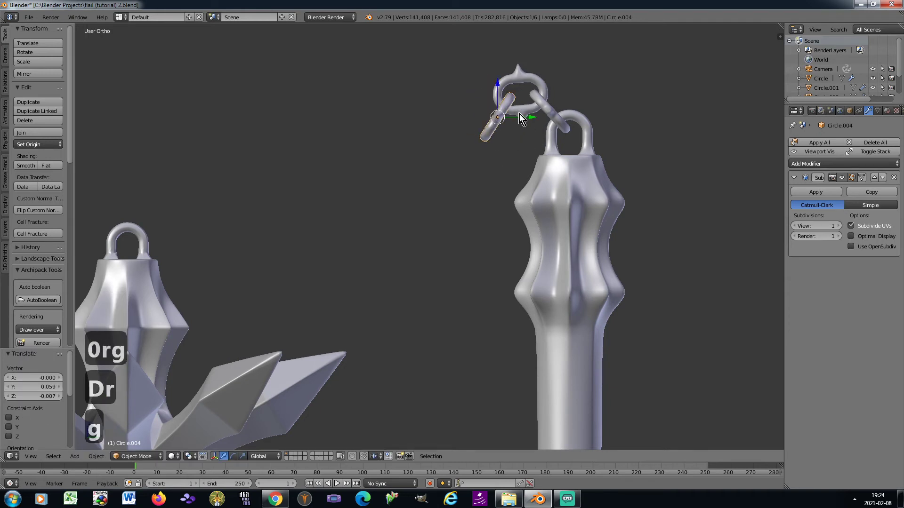
Duplicate the top spiked link, rotate it about -63° and hang it from the second plain link
{"action": "right_click", "coordinate": [519, 105]}
{"action": "key", "text": "shift+d"}
{"action": "left_click", "coordinate": [490, 188]}
{"action": "key", "text": "r"}
{"action": "left_click", "coordinate": [514, 145]}
{"action": "key", "text": "g"}
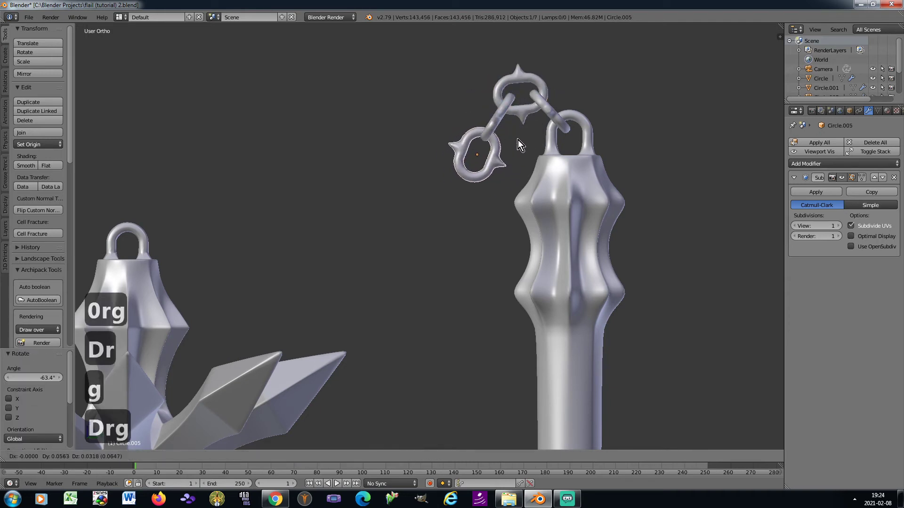
{"action": "left_click", "coordinate": [521, 133]}
Duplicate the second spiked link below itself with a link-sized gap and rotate the copy upright
{"action": "key", "text": "shift+d"}
{"action": "left_click", "coordinate": [497, 238]}
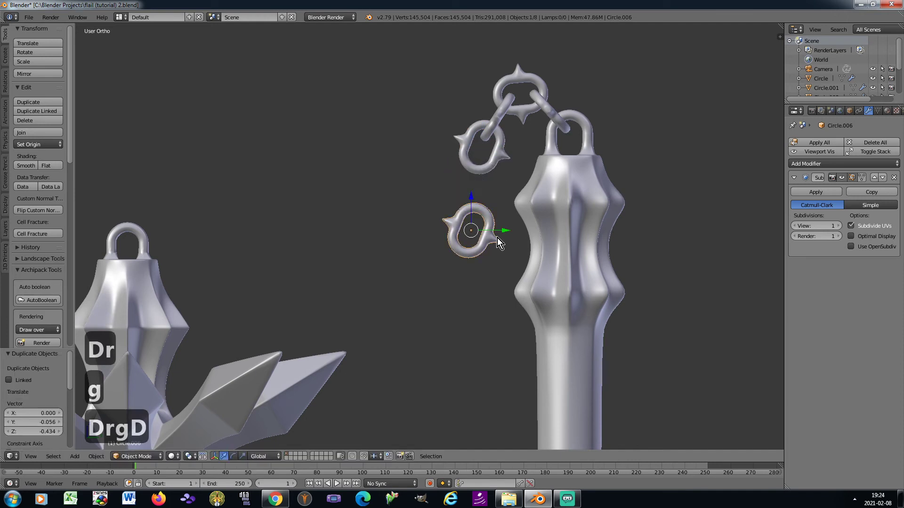
{"action": "key", "text": "r"}
{"action": "left_click", "coordinate": [503, 225]}
{"action": "key", "text": "g"}
{"action": "left_click", "coordinate": [506, 229]}
Fill the gap with a plain link copy rotated about -36°, and move the third spiked link up onto it
{"action": "key", "text": "shift+d"}
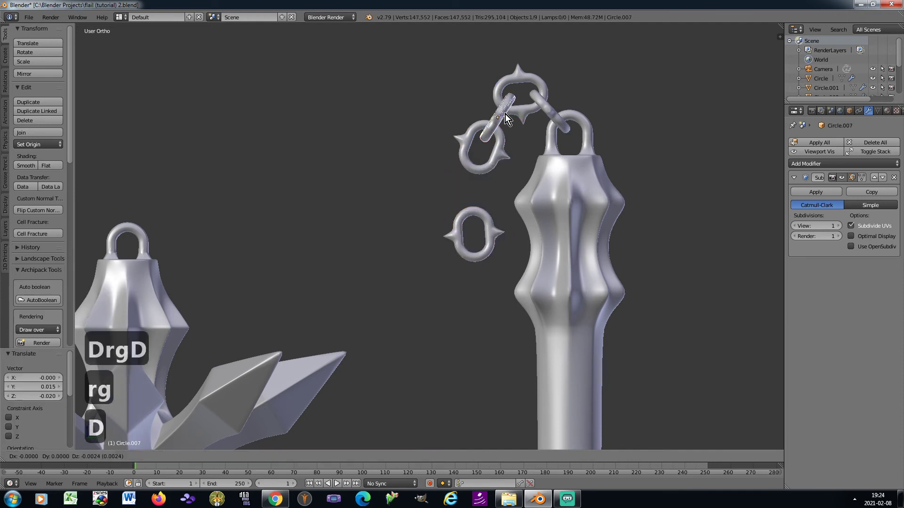
{"action": "left_click", "coordinate": [487, 186]}
{"action": "key", "text": "r"}
{"action": "left_click", "coordinate": [501, 180]}
{"action": "key", "text": "g"}
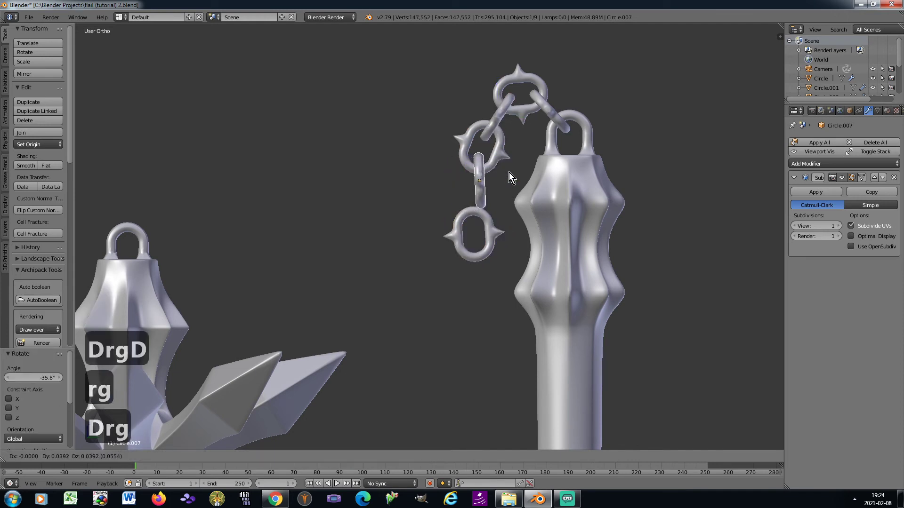
{"action": "left_click", "coordinate": [509, 173]}
{"action": "right_click", "coordinate": [499, 224]}
{"action": "key", "text": "g"}
{"action": "left_click", "coordinate": [503, 205]}
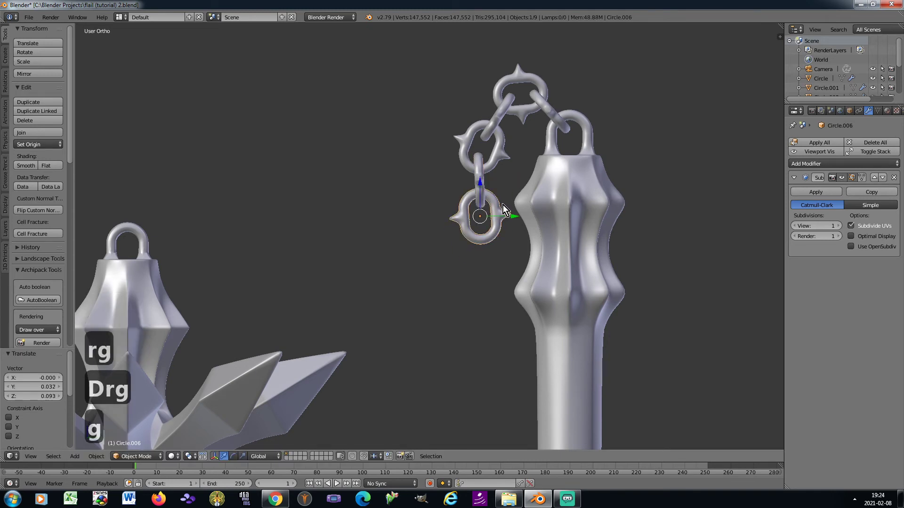
Duplicate the lowest plain link about 0.35 units straight down to hang from the third spiked link
{"action": "right_click", "coordinate": [478, 191]}
{"action": "key", "text": "shift+d"}
{"action": "left_click", "coordinate": [481, 258]}
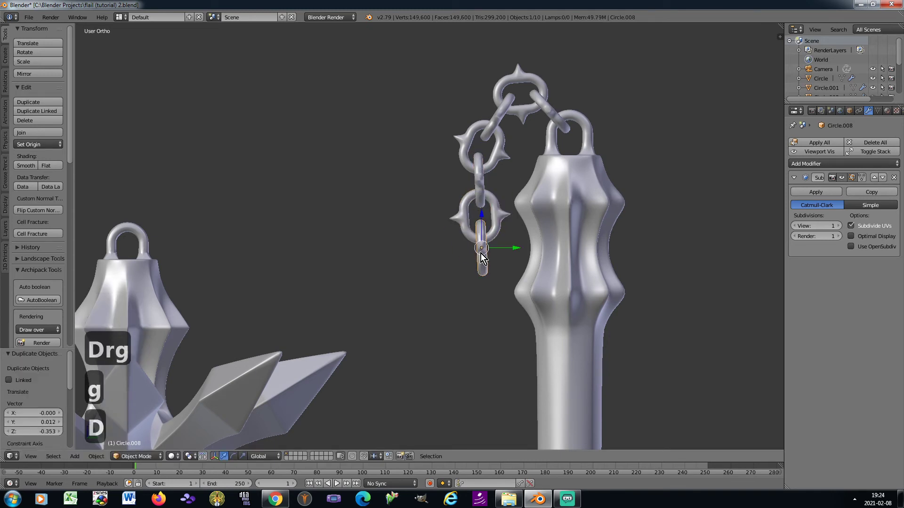
Duplicate the third spiked link down onto the fourth plain link and tilt it slightly
{"action": "right_click", "coordinate": [492, 235]}
{"action": "key", "text": "shift+d"}
{"action": "left_click", "coordinate": [502, 301]}
{"action": "key", "text": "r"}
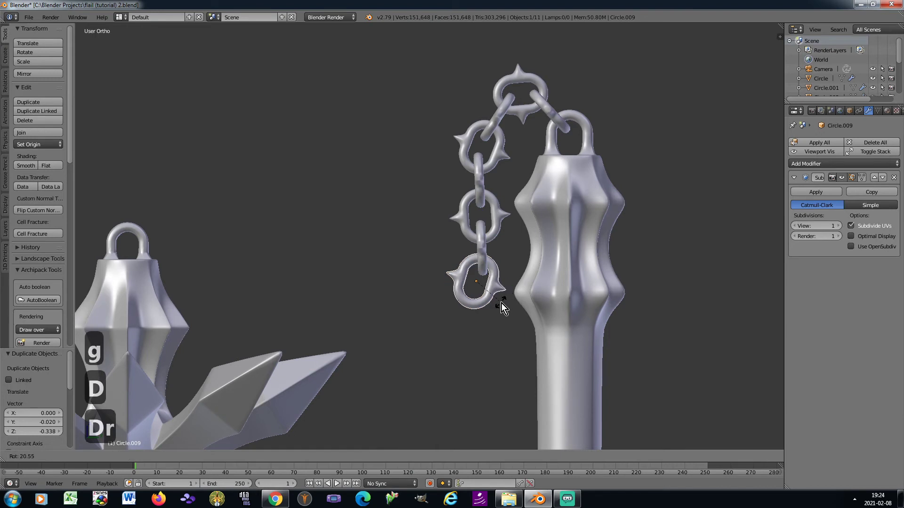
{"action": "left_click", "coordinate": [501, 304]}
Duplicate the fourth plain link, tilt its lower end toward the handle and hook it into the fourth spiked link
{"action": "right_click", "coordinate": [483, 261]}
{"action": "key", "text": "shift+d"}
{"action": "left_click", "coordinate": [501, 320]}
{"action": "key", "text": "r"}
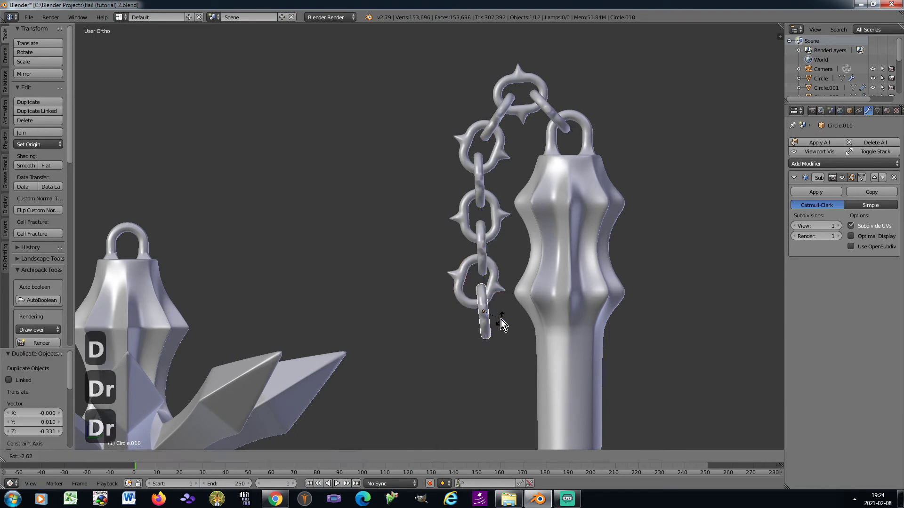
{"action": "left_click", "coordinate": [507, 317]}
{"action": "key", "text": "g"}
{"action": "left_click", "coordinate": [508, 317]}
Duplicate the fourth spiked link, rotate it near upright and hang it from the tilted fifth plain link
{"action": "right_click", "coordinate": [495, 292]}
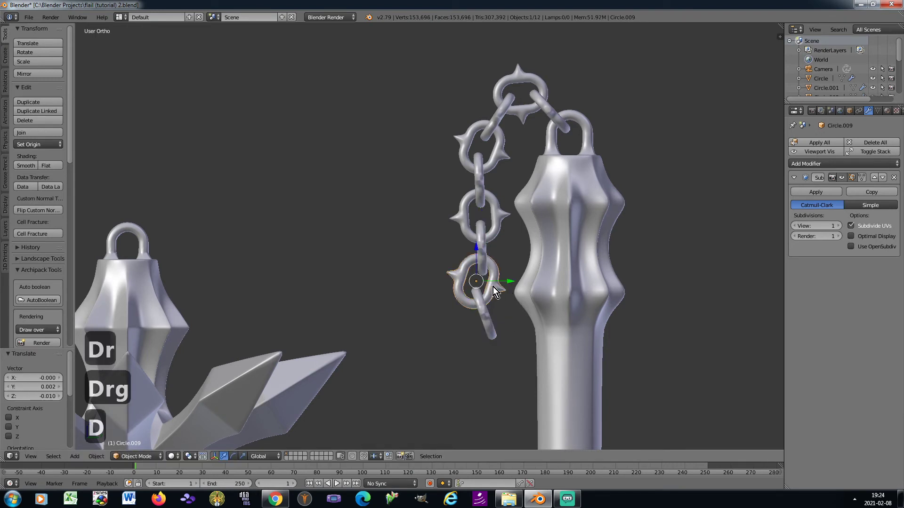
{"action": "key", "text": "shift+d"}
{"action": "left_click", "coordinate": [508, 351]}
{"action": "key", "text": "r"}
{"action": "left_click", "coordinate": [530, 358]}
{"action": "key", "text": "g"}
{"action": "left_click", "coordinate": [529, 359]}
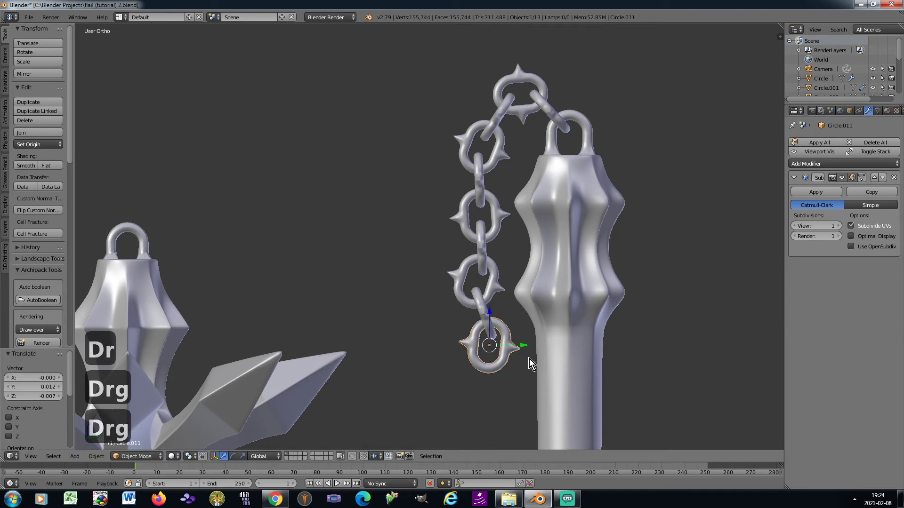
Duplicate the fifth plain link, straighten it to near vertical and hang it from the fifth spiked link
{"action": "middle_click_drag", "start_coordinate": [529, 358], "coordinate": [517, 238], "text": "shift"}
{"action": "right_click", "coordinate": [479, 201]}
{"action": "key", "text": "shift+d"}
{"action": "left_click", "coordinate": [486, 271]}
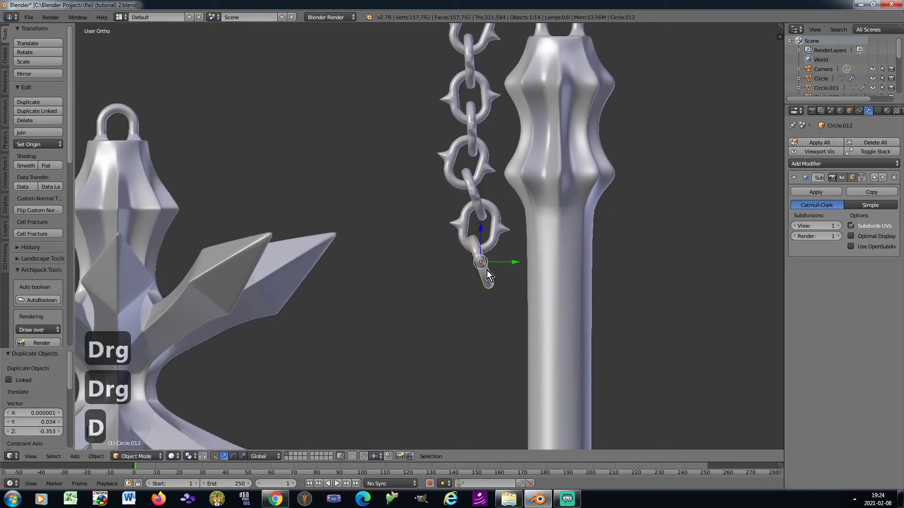
{"action": "key", "text": "r"}
{"action": "left_click", "coordinate": [501, 299]}
{"action": "key", "text": "g"}
{"action": "left_click", "coordinate": [502, 297]}
Duplicate the fifth spiked link, rotate it about 30° and hang it from the sixth plain link as the chain's lowest link
{"action": "right_click", "coordinate": [504, 238]}
{"action": "key", "text": "shift+d"}
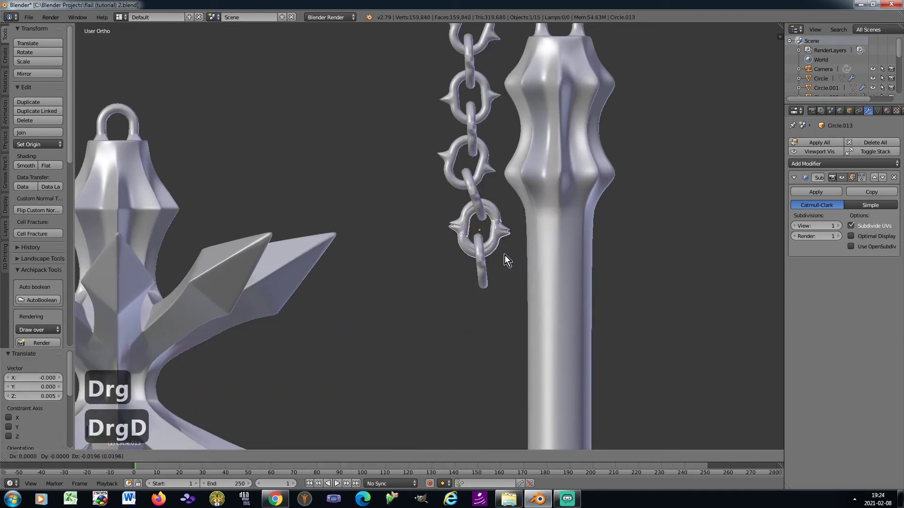
{"action": "left_click", "coordinate": [513, 326]}
{"action": "key", "text": "r"}
{"action": "left_click", "coordinate": [497, 337]}
{"action": "key", "text": "g"}
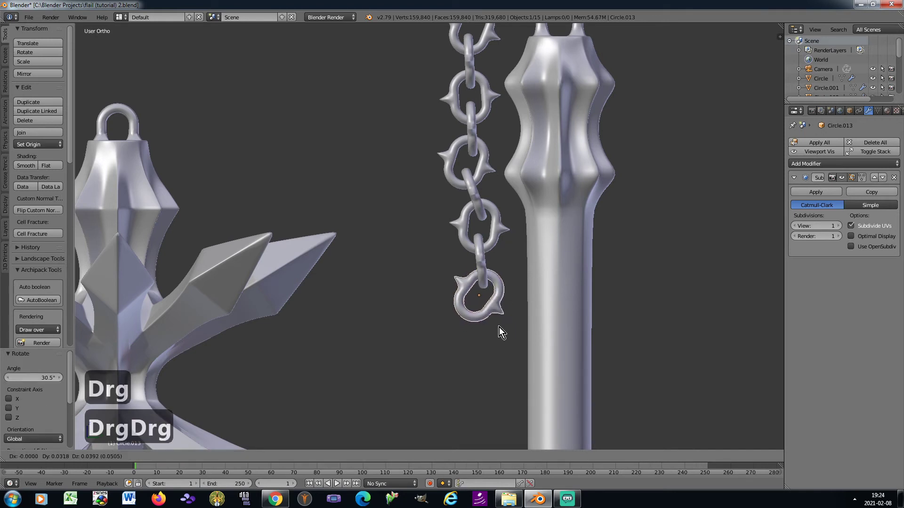
{"action": "left_click", "coordinate": [498, 327]}
Duplicate the sixth plain link, rotate it horizontal and hook it into the lowest spiked link, pointing toward the flail head
{"action": "right_click", "coordinate": [484, 263]}
{"action": "scroll", "coordinate": [482, 264], "scroll_direction": "down", "scroll_amount": 3}
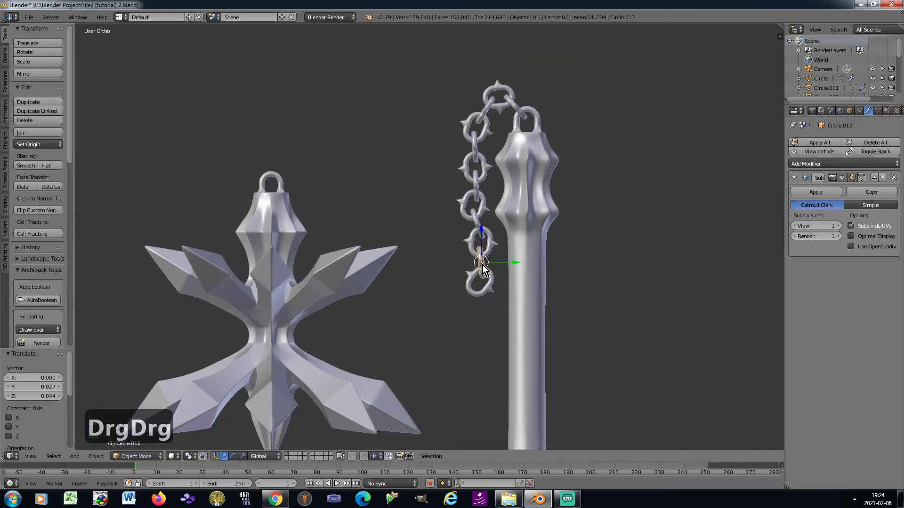
{"action": "scroll", "coordinate": [482, 265], "scroll_direction": "up", "scroll_amount": 3}
{"action": "key", "text": "shift+d"}
{"action": "key", "text": "r"}
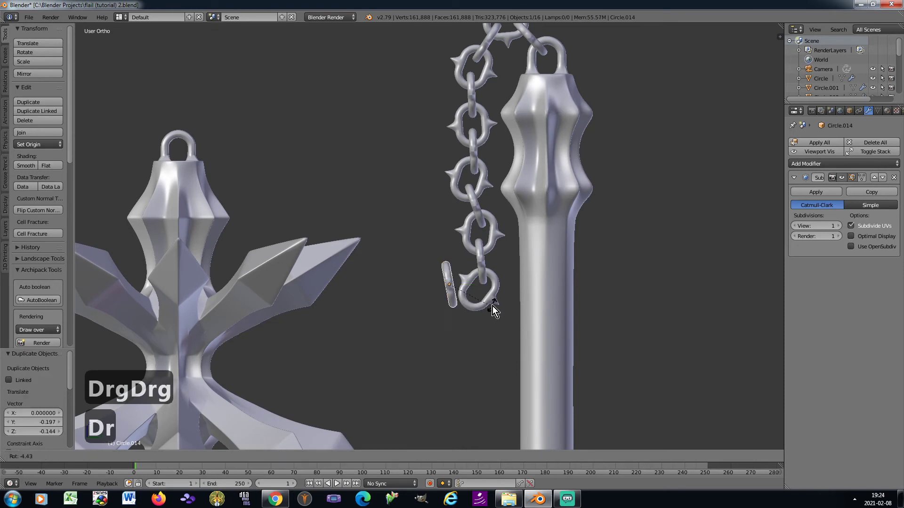
{"action": "left_click", "coordinate": [487, 259]}
{"action": "key", "text": "g"}
{"action": "left_click", "coordinate": [487, 285]}
{"action": "key", "text": "r"}
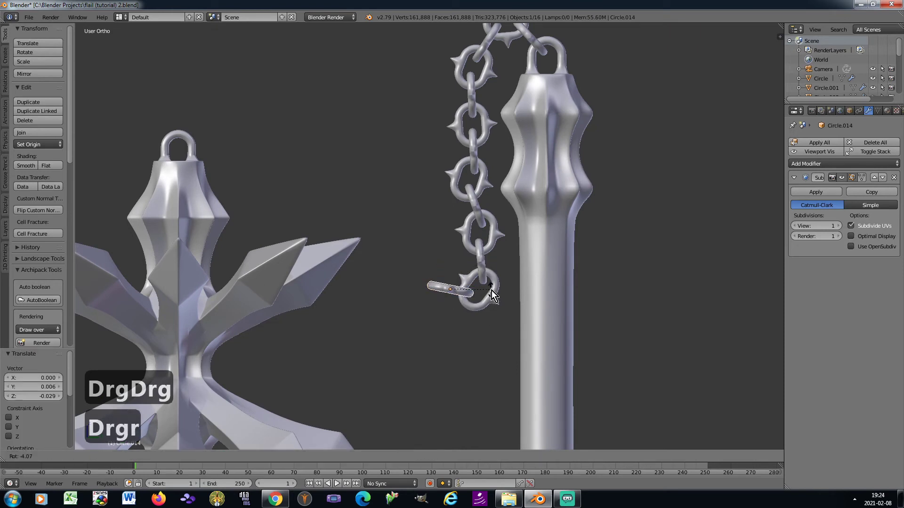
{"action": "left_click", "coordinate": [493, 283]}
{"action": "key", "text": "g"}
{"action": "left_click", "coordinate": [496, 290]}
Duplicate the lowest spiked link, tilt it as its mirror counterpart and fit it on the other end of the horizontal link
{"action": "right_click", "coordinate": [496, 289]}
{"action": "key", "text": "shift+d"}
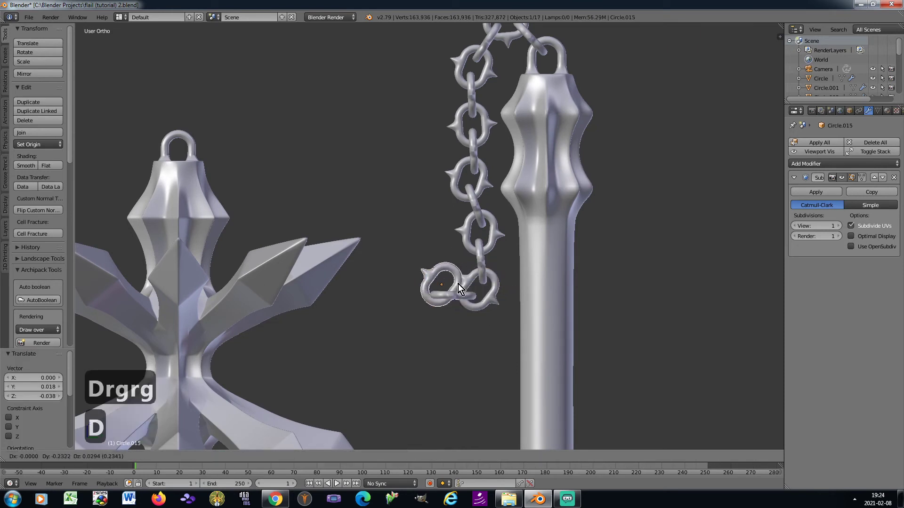
{"action": "left_click", "coordinate": [460, 283]}
{"action": "key", "text": "r"}
{"action": "left_click", "coordinate": [459, 260]}
{"action": "key", "text": "g"}
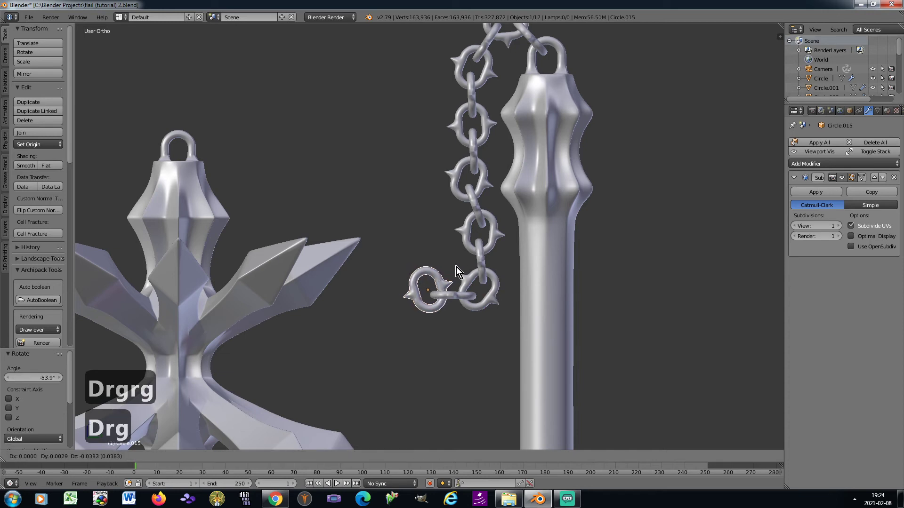
{"action": "left_click", "coordinate": [457, 266]}
{"action": "key", "text": "r"}
{"action": "left_click", "coordinate": [455, 256]}
{"action": "key", "text": "g"}
{"action": "left_click", "coordinate": [455, 253]}
Duplicate the horizontal plain link, tilt it diagonally upward and hook it into the seventh spiked link
{"action": "right_click", "coordinate": [458, 293]}
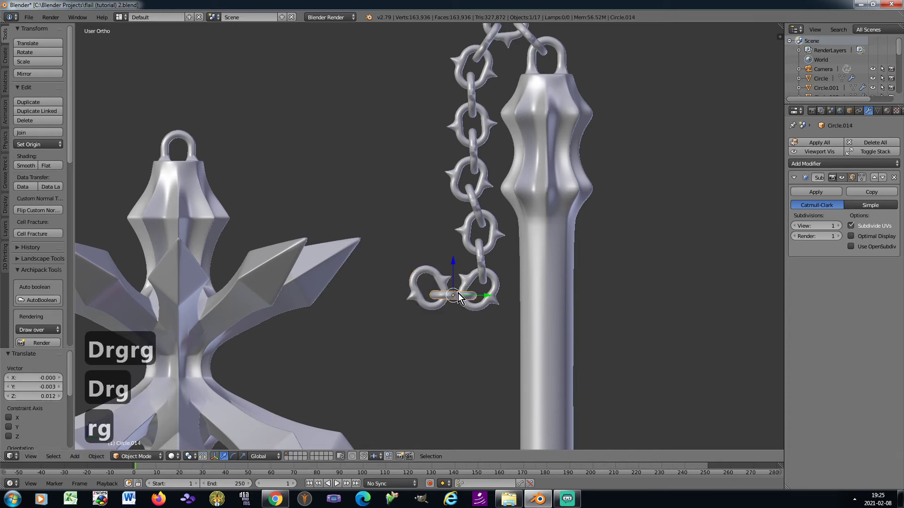
{"action": "key", "text": "shift+d"}
{"action": "left_click", "coordinate": [406, 266]}
{"action": "key", "text": "r"}
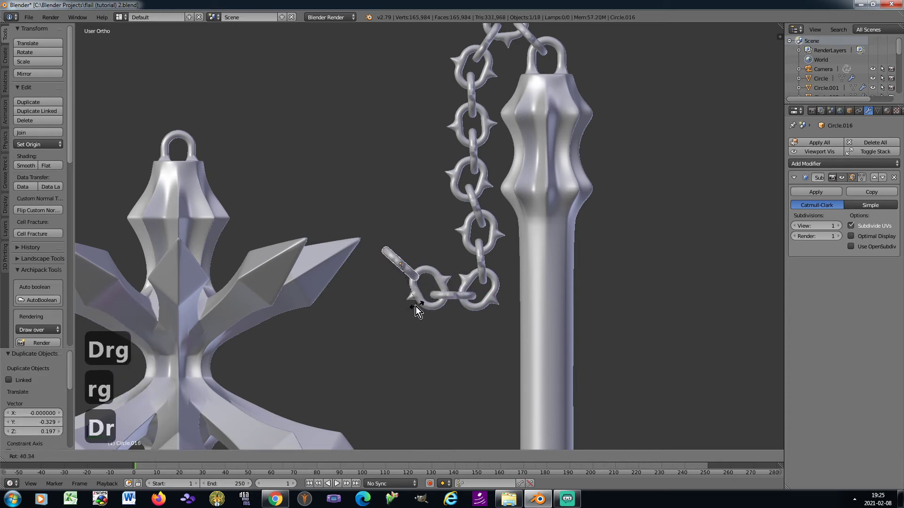
{"action": "left_click", "coordinate": [415, 307]}
{"action": "key", "text": "g"}
{"action": "left_click", "coordinate": [427, 307]}
Duplicate a spiked link onto the upper end of the diagonal plain link and rotate it to follow the rising chain
{"action": "key", "text": "shift+d"}
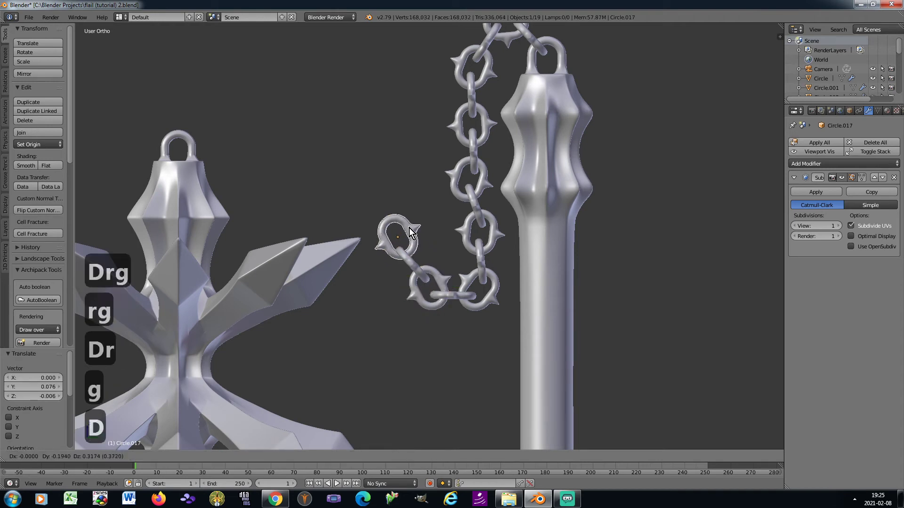
{"action": "left_click", "coordinate": [409, 234]}
{"action": "key", "text": "r"}
{"action": "left_click", "coordinate": [438, 273]}
{"action": "key", "text": "g"}
{"action": "left_click", "coordinate": [437, 271]}
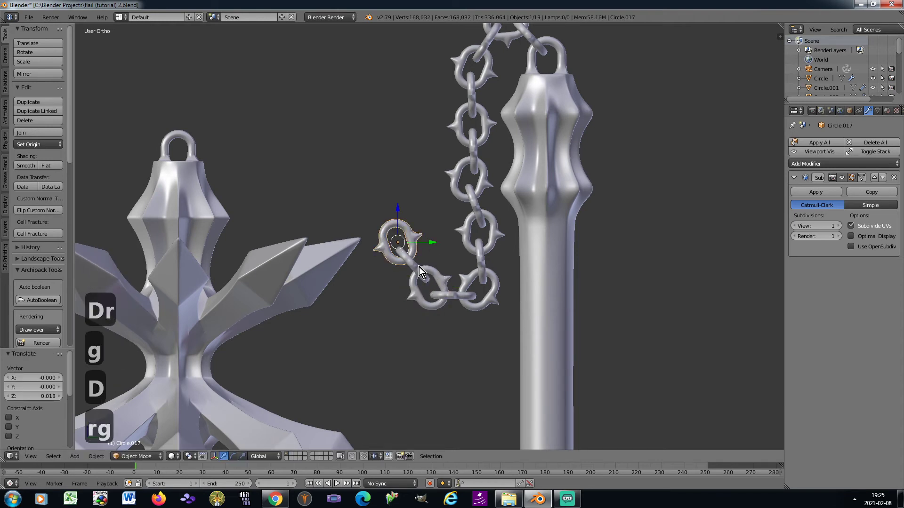
Duplicate the diagonal plain link, rotate it about 39° to near vertical and hook it into the eighth spiked link
{"action": "key", "text": "shift+d"}
{"action": "left_click", "coordinate": [426, 214]}
{"action": "left_click", "coordinate": [427, 269]}
{"action": "key", "text": "g"}
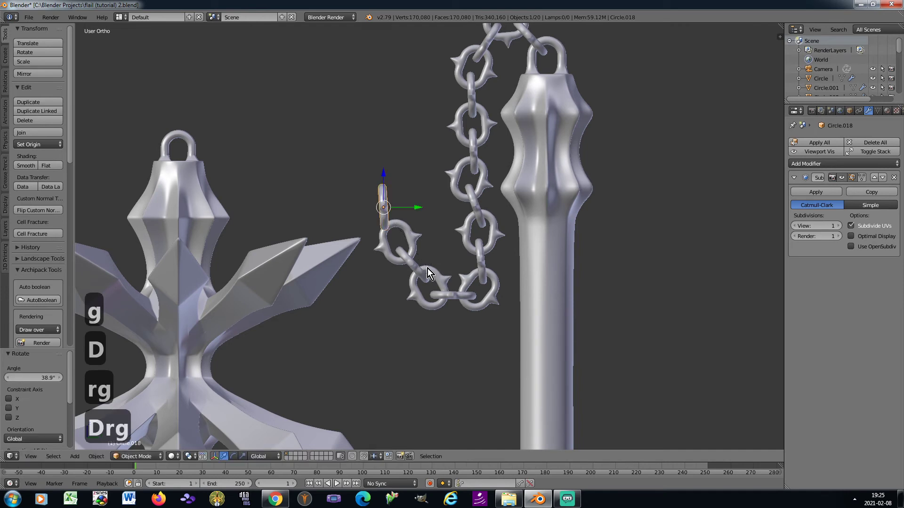
{"action": "left_click", "coordinate": [433, 271]}
Duplicate the eighth spiked link up onto the free end of the near-vertical plain link
{"action": "middle_click_drag", "start_coordinate": [363, 202], "coordinate": [445, 227], "text": "shift"}
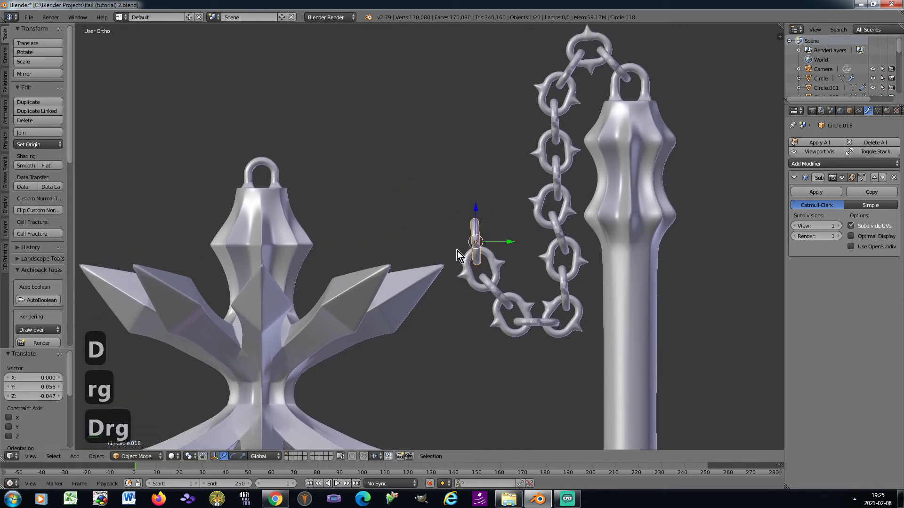
{"action": "scroll", "coordinate": [464, 249], "scroll_direction": "up", "scroll_amount": 3}
{"action": "right_click", "coordinate": [476, 259]}
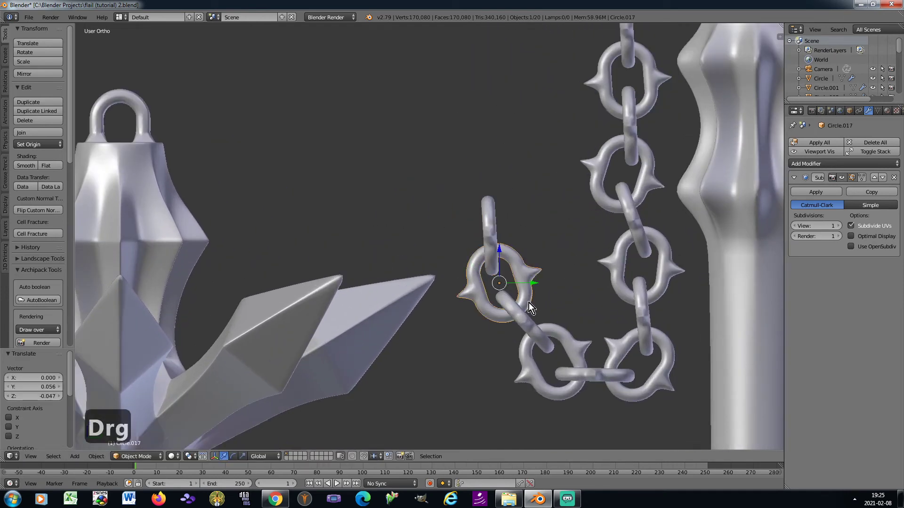
{"action": "key", "text": "shift+d"}
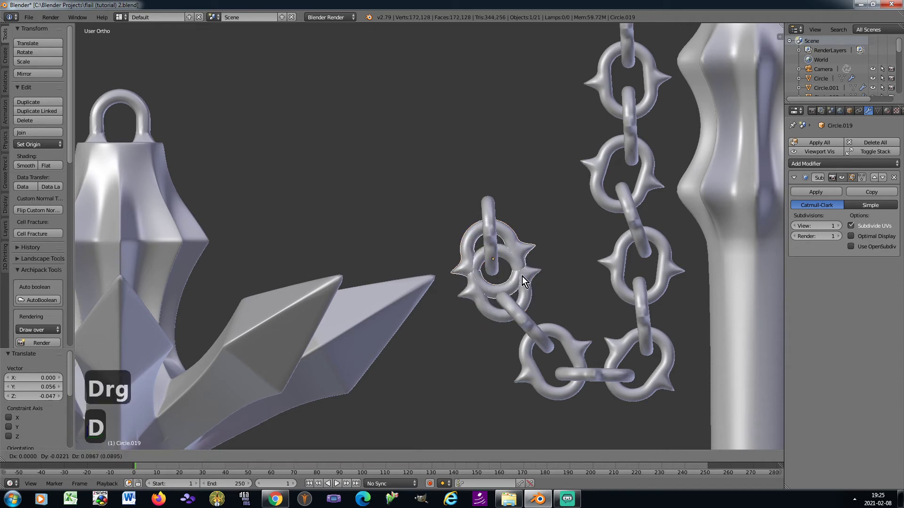
{"action": "left_click", "coordinate": [492, 233]}
Duplicate the near-vertical plain link, tilt it toward the flail head and hook it into the ninth spiked link
{"action": "right_click", "coordinate": [493, 233]}
{"action": "key", "text": "shift+d"}
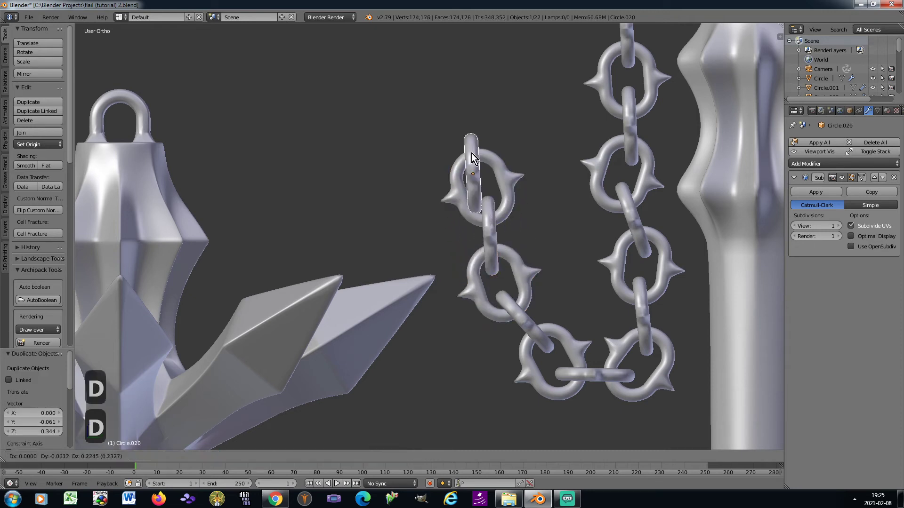
{"action": "left_click", "coordinate": [471, 138]}
{"action": "key", "text": "r"}
{"action": "left_click", "coordinate": [520, 177]}
{"action": "key", "text": "g"}
{"action": "left_click", "coordinate": [513, 182]}
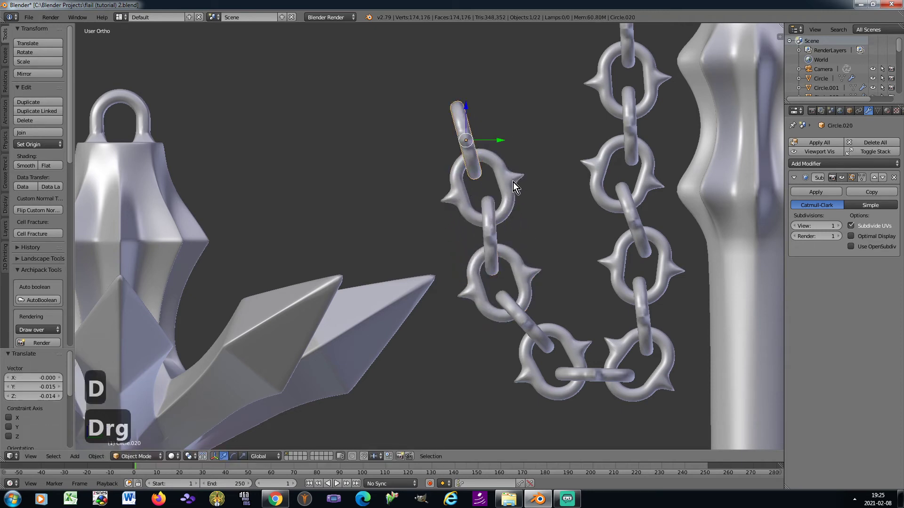
{"action": "key", "text": "r"}
{"action": "left_click", "coordinate": [516, 179]}
Duplicate the ninth spiked link, tilt it further toward the flail head and fit it on the tenth plain link
{"action": "right_click", "coordinate": [517, 193]}
{"action": "key", "text": "shift+d"}
{"action": "left_click", "coordinate": [479, 107]}
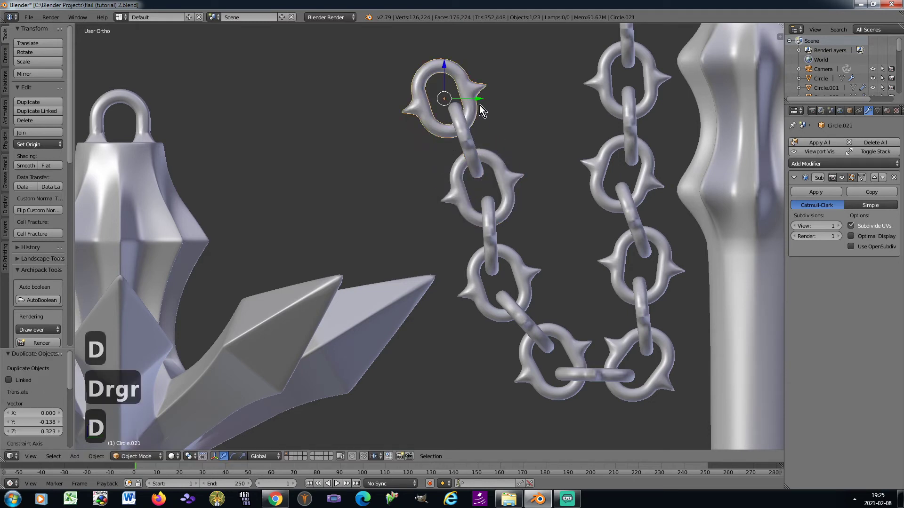
{"action": "key", "text": "r"}
{"action": "left_click", "coordinate": [496, 112]}
{"action": "key", "text": "g"}
{"action": "left_click", "coordinate": [494, 111]}
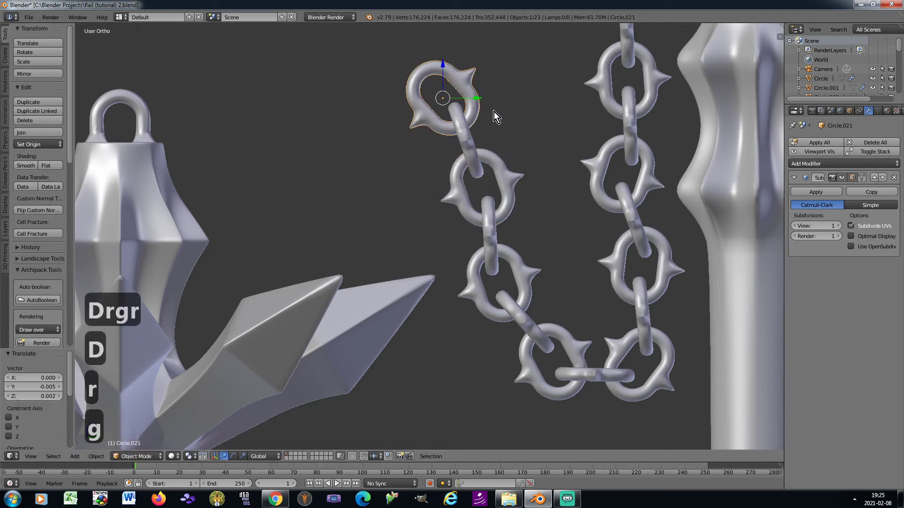
Duplicate the tenth plain link, tilt it further toward the flail head and hook it into the tenth spiked link
{"action": "right_click", "coordinate": [468, 141]}
{"action": "middle_click_drag", "start_coordinate": [407, 124], "coordinate": [473, 197], "text": "shift"}
{"action": "key", "text": "shift+d"}
{"action": "key", "text": "r"}
{"action": "left_click", "coordinate": [470, 145]}
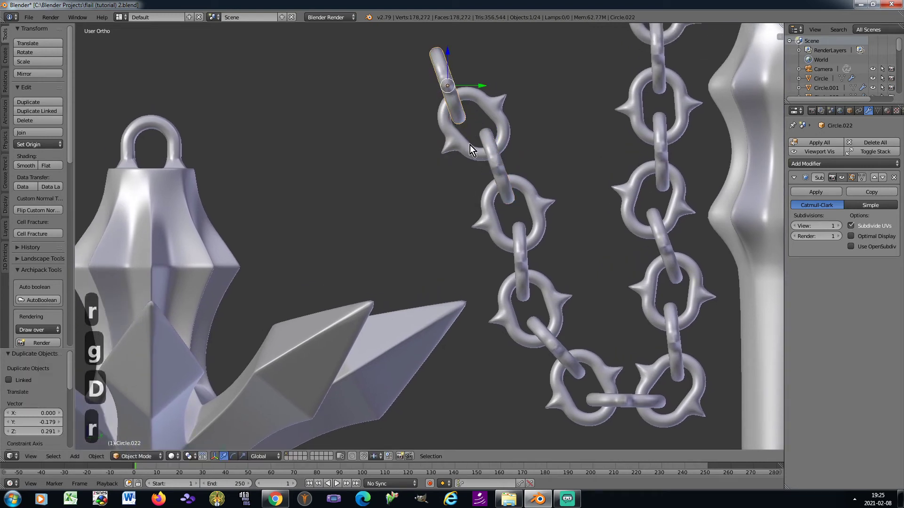
{"action": "key", "text": "g"}
{"action": "left_click", "coordinate": [481, 137]}
Duplicate the tenth spiked link, rotate the copy about -25.3° and fit it on the free end of the eleventh plain link
{"action": "right_click", "coordinate": [451, 135]}
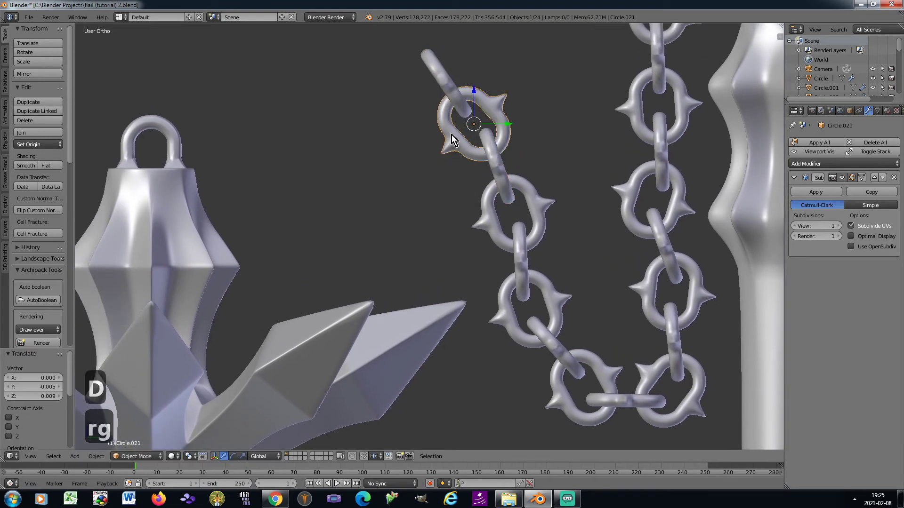
{"action": "key", "text": "shift+d"}
{"action": "key", "text": "r"}
{"action": "left_click", "coordinate": [410, 74]}
{"action": "key", "text": "g"}
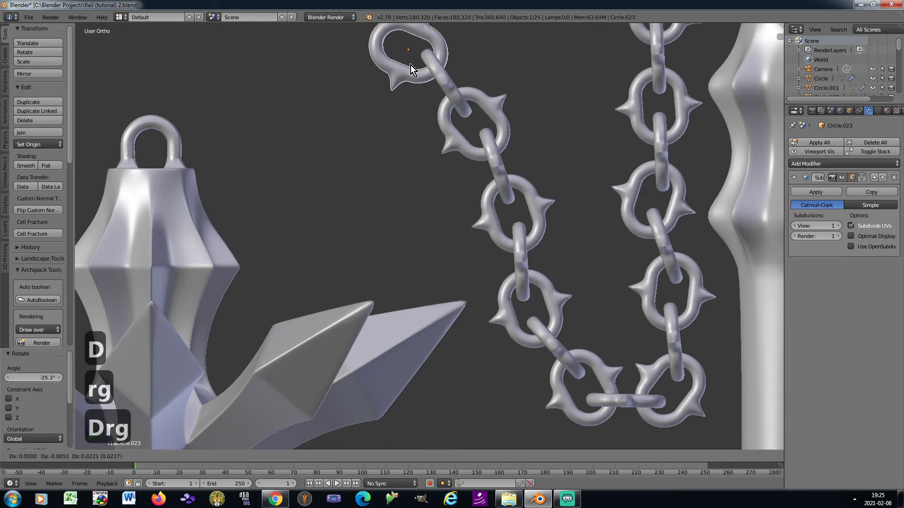
{"action": "left_click", "coordinate": [411, 65]}
Duplicate the eleventh plain link, tilt it further toward the flail head and hook it into the eleventh spiked link
{"action": "middle_click_drag", "start_coordinate": [360, 76], "coordinate": [457, 138], "text": "shift"}
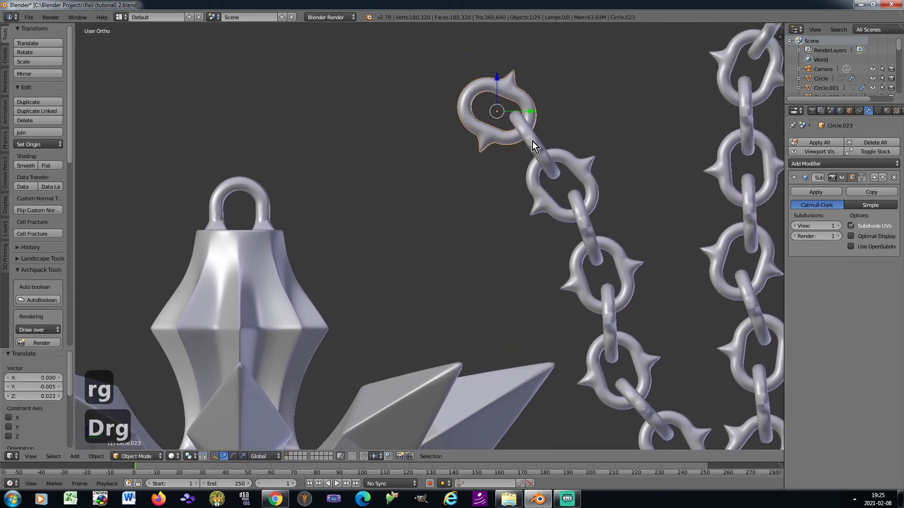
{"action": "scroll", "coordinate": [533, 141], "scroll_direction": "down", "scroll_amount": 4}
{"action": "scroll", "coordinate": [530, 137], "scroll_direction": "up", "scroll_amount": 4}
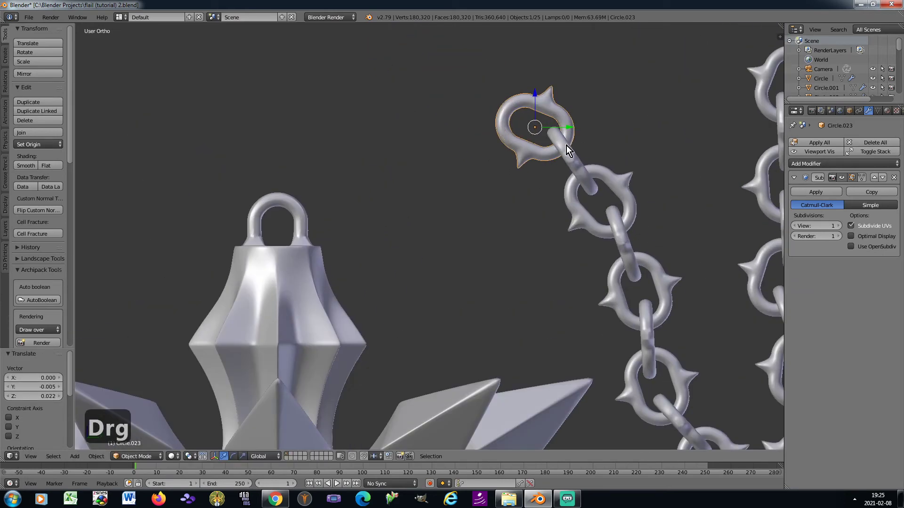
{"action": "key", "text": "shift+d"}
{"action": "key", "text": "r"}
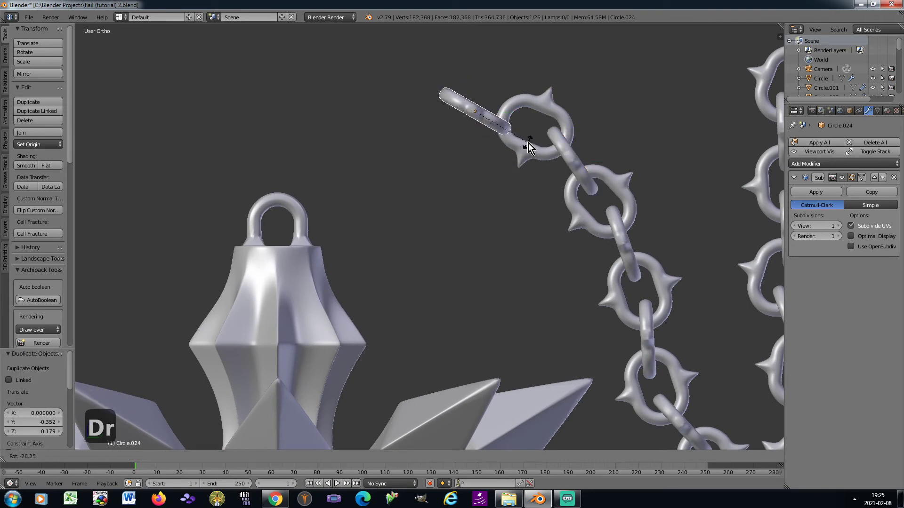
{"action": "left_click", "coordinate": [528, 143]}
{"action": "key", "text": "g"}
{"action": "left_click", "coordinate": [543, 132]}
{"action": "key", "text": "r"}
{"action": "left_click", "coordinate": [541, 135]}
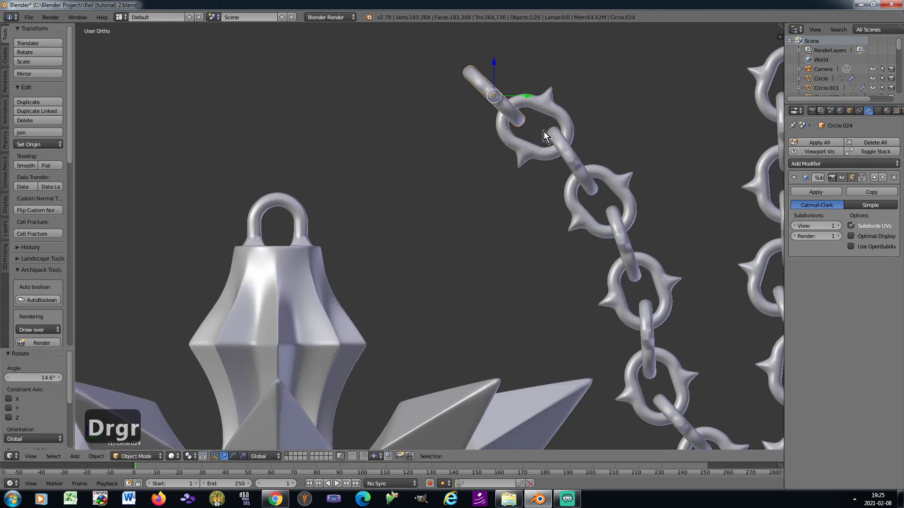
Duplicate the eleventh spiked link onto the free end of the twelfth plain link and turn it slightly
{"action": "key", "text": "shift+d"}
{"action": "left_click", "coordinate": [472, 88]}
{"action": "key", "text": "r"}
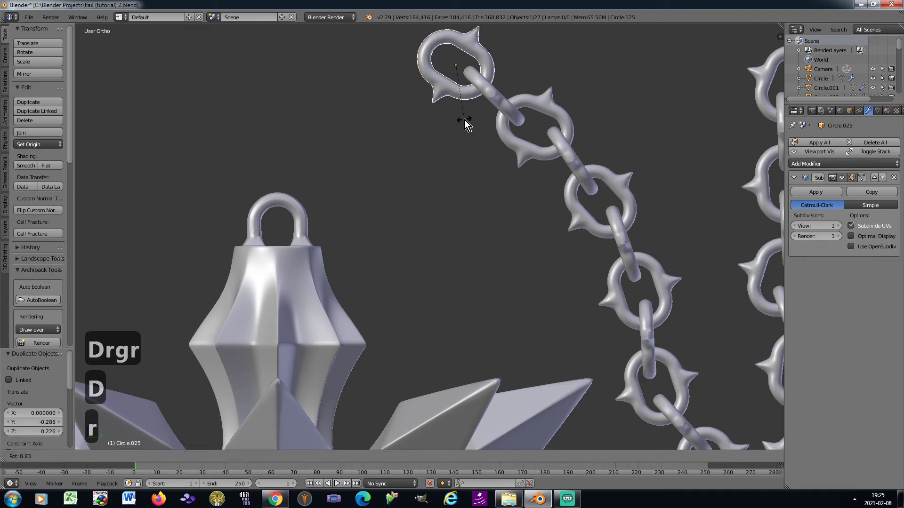
{"action": "left_click", "coordinate": [500, 118]}
Duplicate the twelfth plain link, rotate it almost horizontal and hook it into the twelfth spiked link at the arch's peak
{"action": "key", "text": "shift+d"}
{"action": "left_click", "coordinate": [426, 60]}
{"action": "key", "text": "r"}
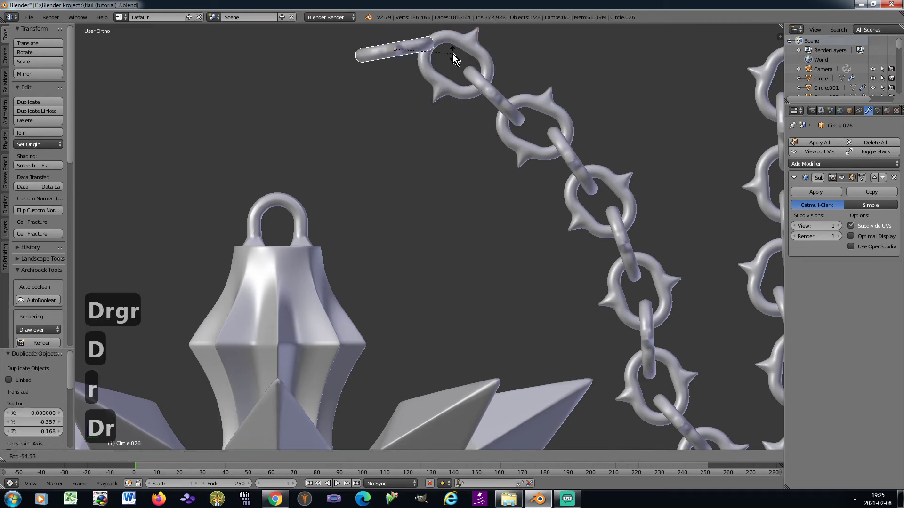
{"action": "left_click", "coordinate": [453, 55]}
{"action": "key", "text": "g"}
{"action": "left_click", "coordinate": [454, 79]}
Duplicate the twelfth spiked link, rotate it about -66.8° and fit it on the free end of the nearly horizontal plain link
{"action": "key", "text": "shift+d"}
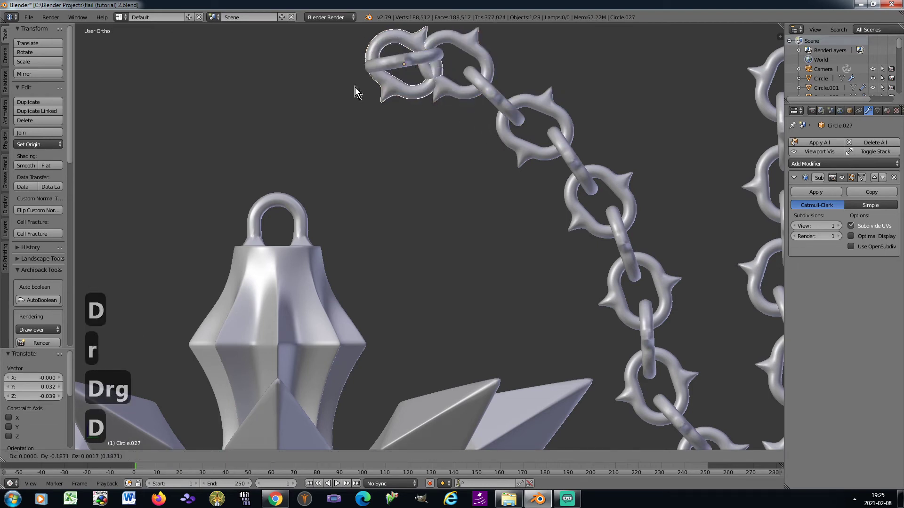
{"action": "left_click", "coordinate": [388, 92]}
{"action": "key", "text": "r"}
{"action": "left_click", "coordinate": [416, 43]}
{"action": "key", "text": "g"}
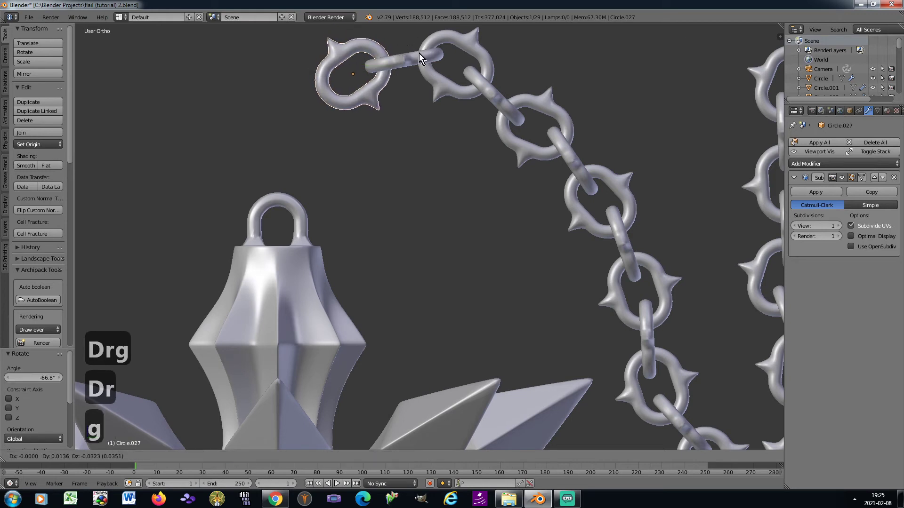
{"action": "left_click", "coordinate": [422, 55]}
Duplicate the nearly horizontal plain link, slope it down toward the flail head's ring and hook it into the thirteenth spiked link
{"action": "right_click", "coordinate": [412, 58]}
{"action": "key", "text": "shift+d"}
{"action": "left_click", "coordinate": [322, 105]}
{"action": "key", "text": "r"}
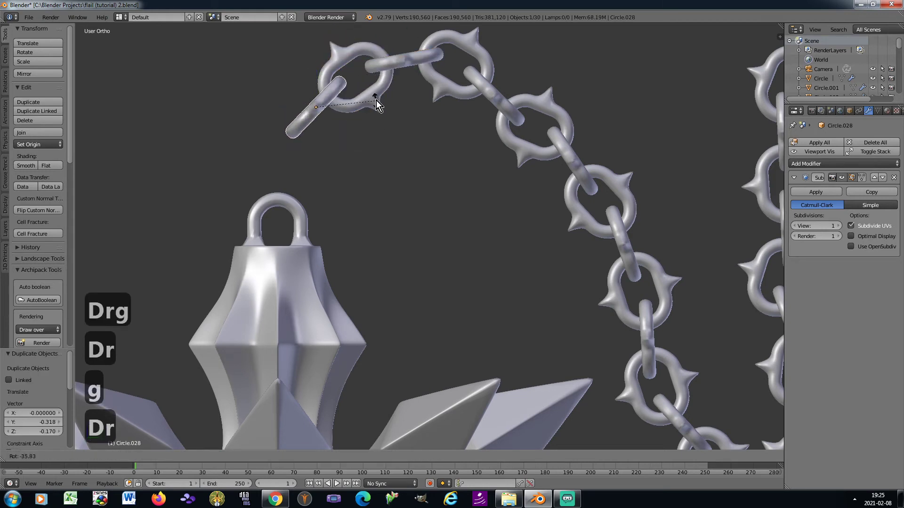
{"action": "left_click", "coordinate": [376, 101]}
{"action": "key", "text": "g"}
{"action": "left_click", "coordinate": [378, 100]}
Duplicate the thirteenth spiked link, rotate it about -28.8° and fit it on the downward-sloping plain link above the head's ring
{"action": "right_click", "coordinate": [378, 100]}
{"action": "key", "text": "shift+d"}
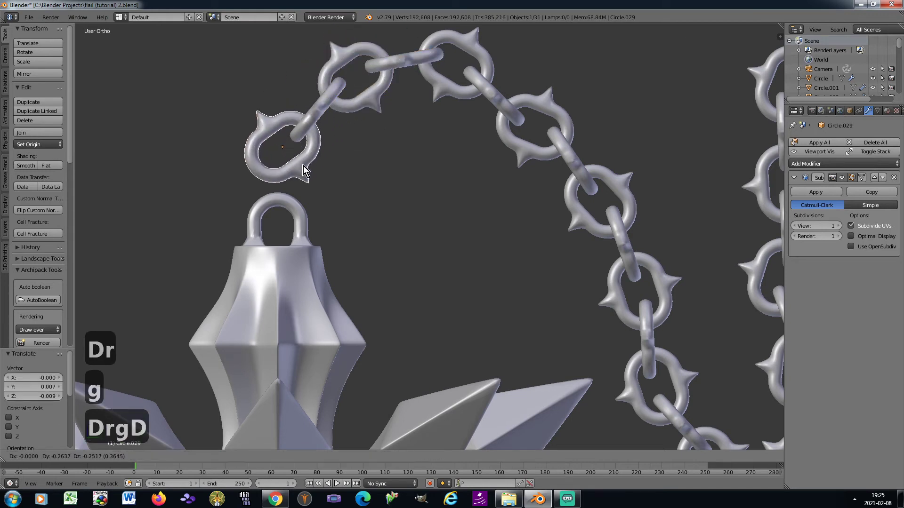
{"action": "left_click", "coordinate": [303, 165]}
{"action": "key", "text": "r"}
{"action": "left_click", "coordinate": [336, 151]}
{"action": "key", "text": "g"}
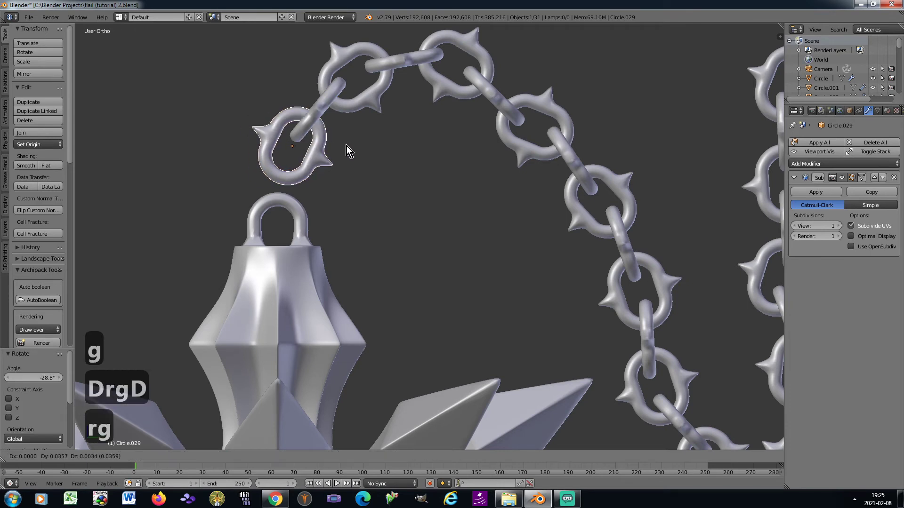
{"action": "left_click", "coordinate": [349, 145]}
Duplicate the downward-sloping plain link, steepen it and hook it between the last spiked link and the flail head's ring
{"action": "right_click", "coordinate": [329, 101]}
{"action": "key", "text": "shift+d"}
{"action": "left_click", "coordinate": [309, 165]}
{"action": "key", "text": "r"}
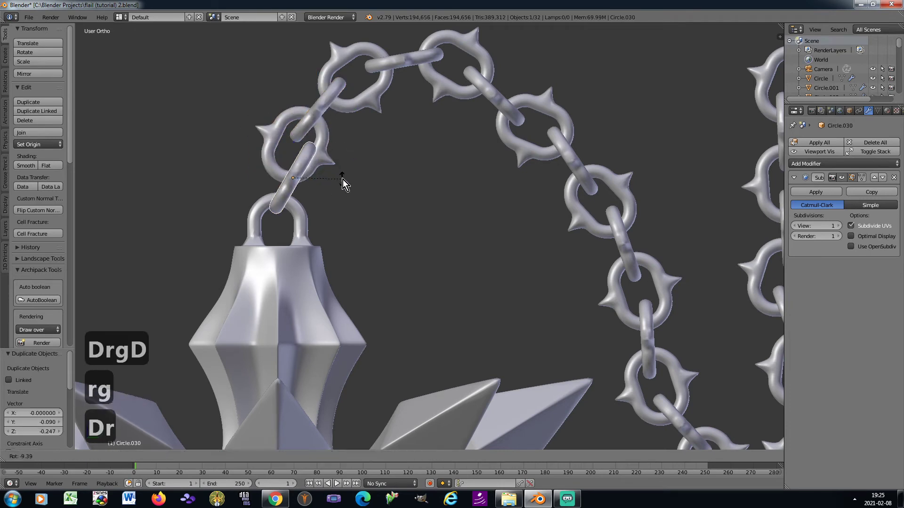
{"action": "left_click", "coordinate": [336, 170]}
{"action": "key", "text": "g"}
{"action": "left_click", "coordinate": [329, 177]}
Examine the whole flail and the shape of its chain through the camera view
{"action": "scroll", "coordinate": [326, 148], "scroll_direction": "down", "scroll_amount": 8}
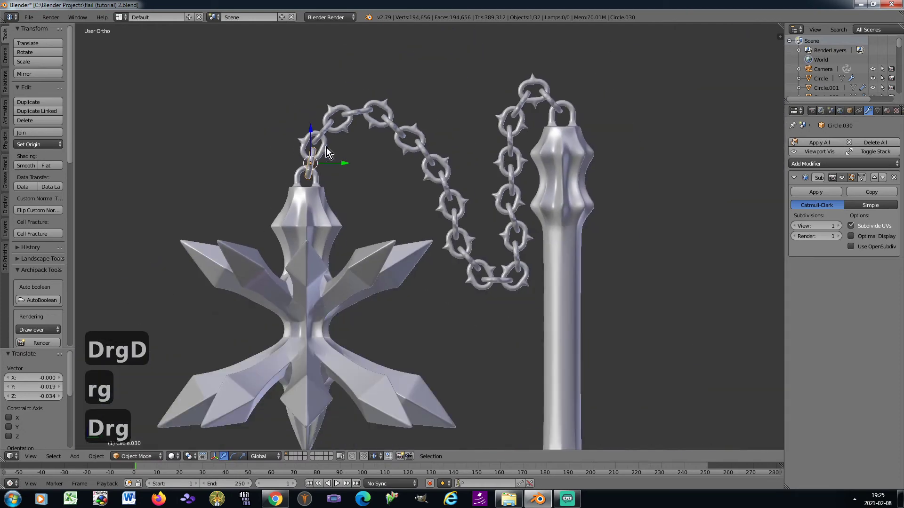
{"action": "key", "text": "KP_0"}
{"action": "scroll", "coordinate": [326, 149], "scroll_direction": "down", "scroll_amount": 3}
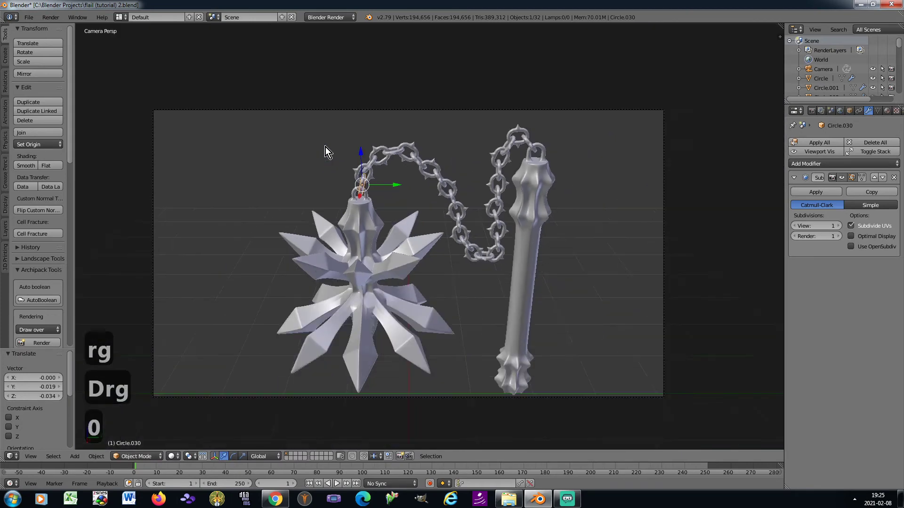
{"action": "scroll", "coordinate": [335, 158], "scroll_direction": "up", "scroll_amount": 5}
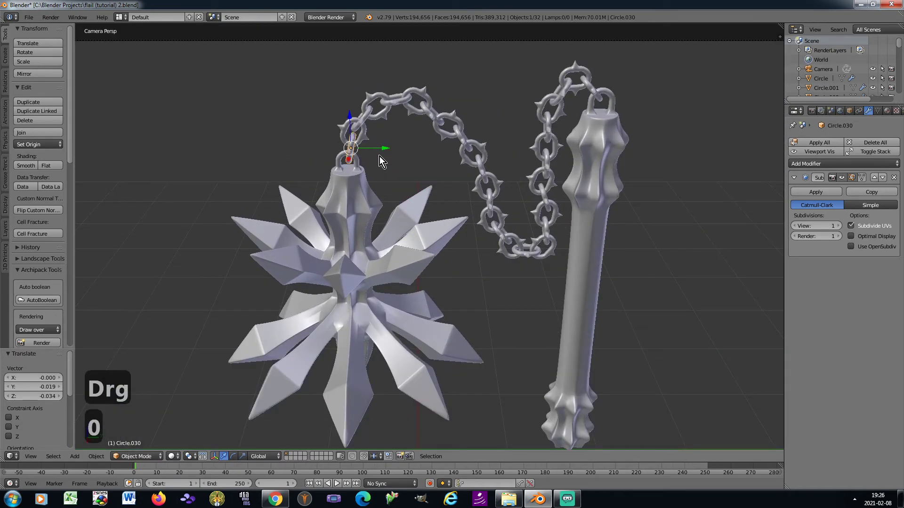
{"action": "middle_click_drag", "start_coordinate": [379, 156], "coordinate": [377, 142], "text": "shift"}
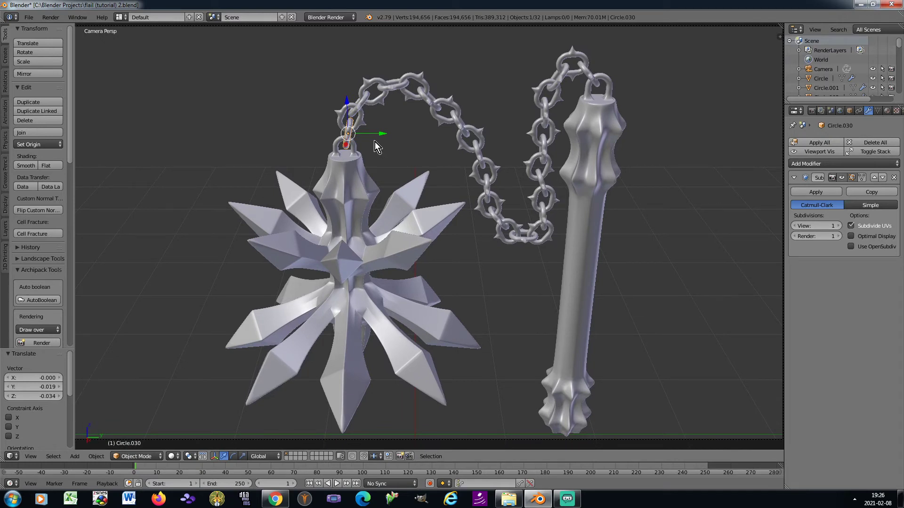
{"action": "key", "text": "KP_0"}
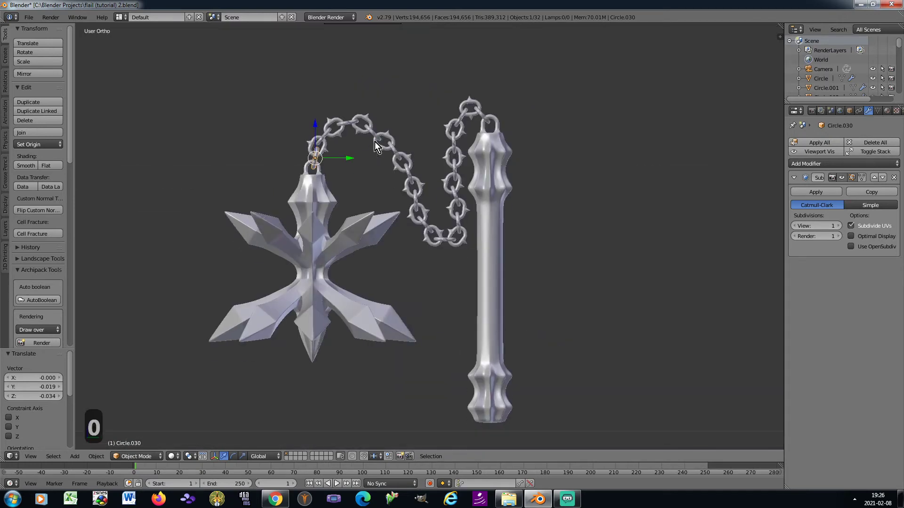
Duplicate the horizontal plain link at the chain's lowest bend, rotate it nearly vertical and hook it under the handle-side spiked link
{"action": "scroll", "coordinate": [451, 242], "scroll_direction": "up", "scroll_amount": 8}
{"action": "scroll", "coordinate": [457, 239], "scroll_direction": "up", "scroll_amount": 1}
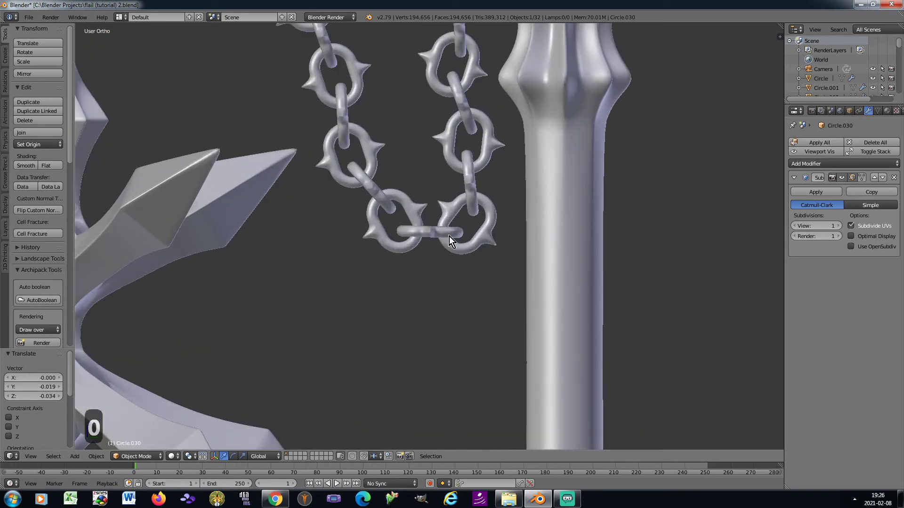
{"action": "key", "text": "shift+d"}
{"action": "key", "text": "r"}
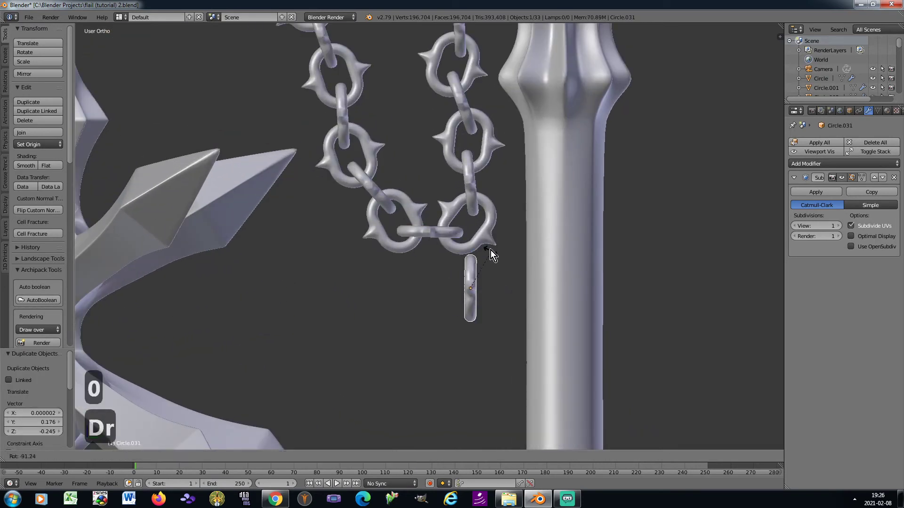
{"action": "left_click", "coordinate": [487, 243]}
{"action": "key", "text": "g"}
{"action": "left_click", "coordinate": [492, 248]}
Duplicate the new hanging plain link downward, tilt it the opposite way and leave a gap for a spiked link
{"action": "key", "text": "shift+d"}
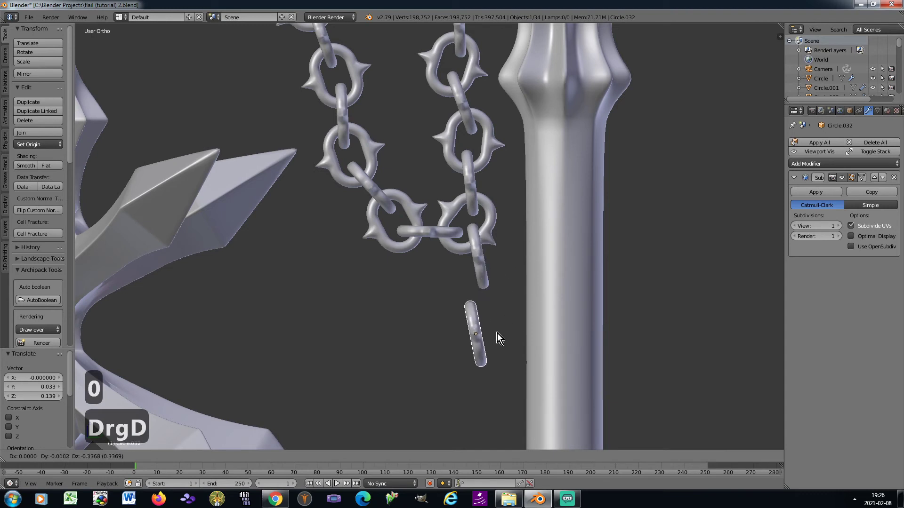
{"action": "left_click", "coordinate": [497, 334]}
{"action": "key", "text": "r"}
{"action": "left_click", "coordinate": [490, 365]}
{"action": "key", "text": "g"}
{"action": "left_click", "coordinate": [490, 363]}
Duplicate the handle-side bottom spiked link into the gap between the two hanging plain links and rotate it roughly upright
{"action": "right_click", "coordinate": [493, 230]}
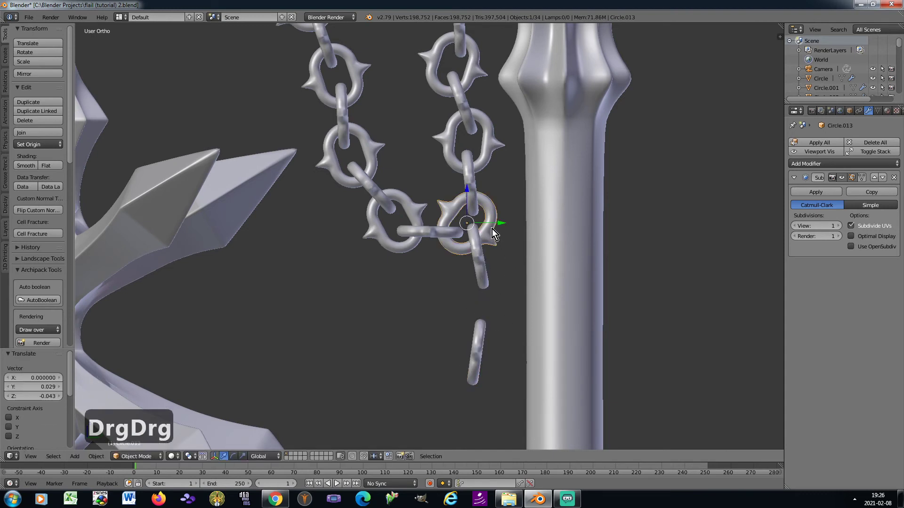
{"action": "middle_click_drag", "start_coordinate": [492, 229], "coordinate": [490, 163], "text": "shift"}
{"action": "key", "text": "shift+d"}
{"action": "left_click", "coordinate": [513, 261]}
{"action": "key", "text": "r"}
{"action": "left_click", "coordinate": [520, 233]}
{"action": "key", "text": "g"}
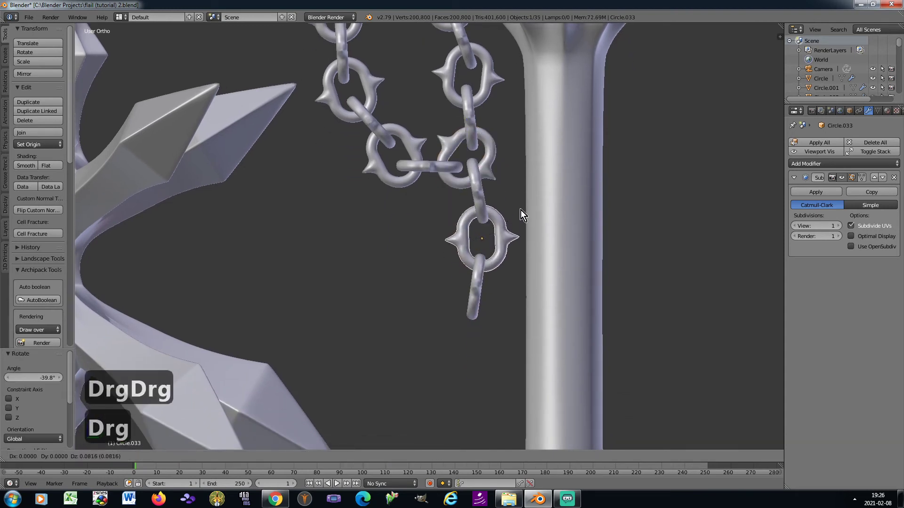
{"action": "left_click", "coordinate": [521, 210]}
{"action": "key", "text": "r"}
{"action": "left_click", "coordinate": [533, 245]}
Move the lower hanging plain link up into the new spiked link, and shift the horizontal plain link below the extended strand
{"action": "right_click", "coordinate": [481, 283]}
{"action": "key", "text": "g"}
{"action": "left_click", "coordinate": [483, 280]}
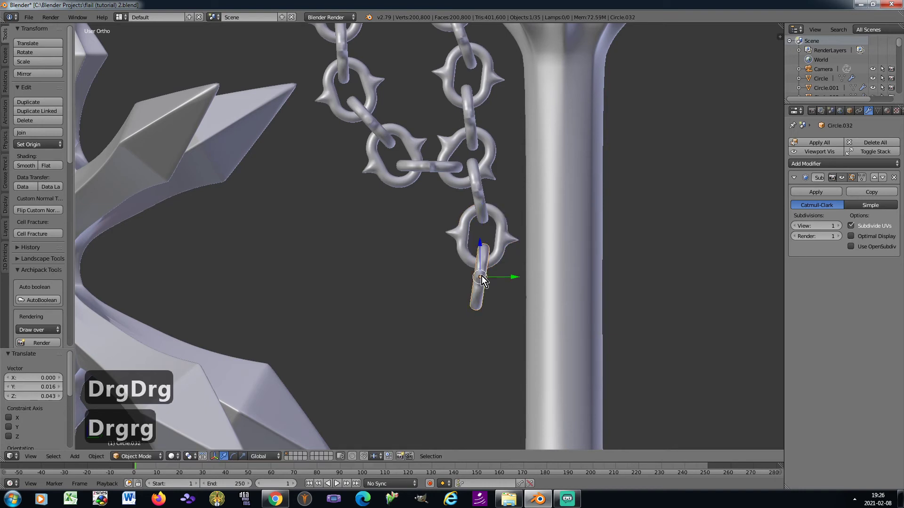
{"action": "key", "text": "g"}
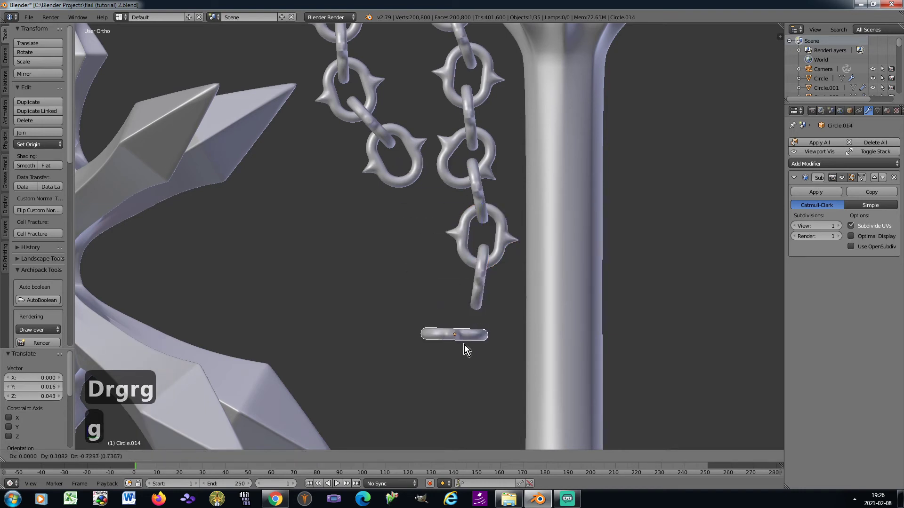
{"action": "left_click", "coordinate": [464, 352]}
Duplicate the new upright spiked link down onto the lowest hanging plain link and rotate it to follow the chain
{"action": "right_click", "coordinate": [493, 223]}
{"action": "key", "text": "shift+d"}
{"action": "left_click", "coordinate": [499, 320]}
{"action": "key", "text": "r"}
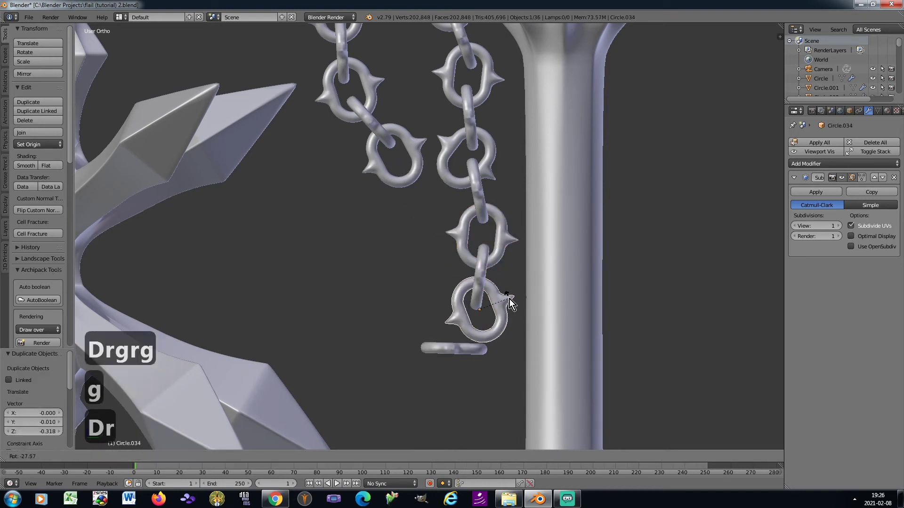
{"action": "left_click", "coordinate": [509, 302]}
{"action": "key", "text": "g"}
{"action": "left_click", "coordinate": [510, 299]}
Rotate the loose horizontal plain link nearly vertical and hook it into the strand's lowest spiked link
{"action": "middle_click_drag", "start_coordinate": [510, 298], "coordinate": [477, 221], "text": "shift"}
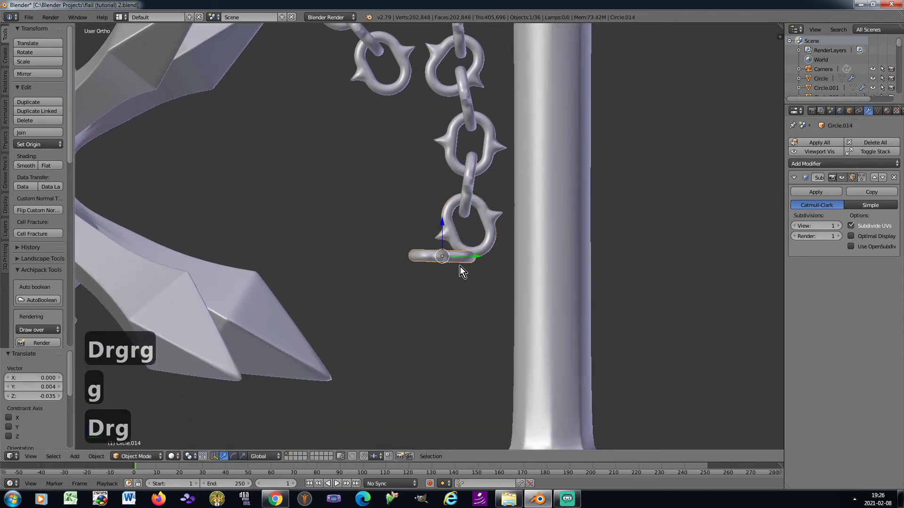
{"action": "key", "text": "r"}
{"action": "left_click", "coordinate": [436, 302]}
{"action": "key", "text": "g"}
{"action": "left_click", "coordinate": [479, 299]}
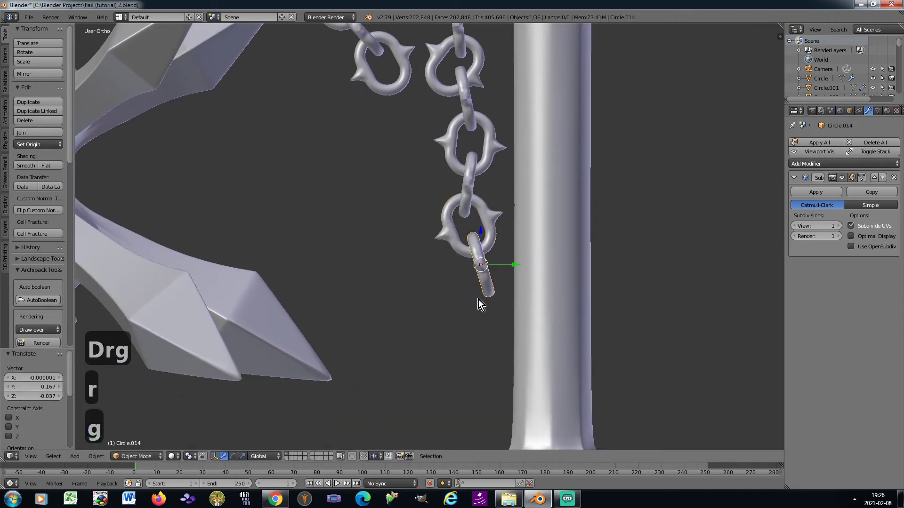
Duplicate the lowest spiked link beneath the reoriented plain link, rotate it toward the flail head and fit it on
{"action": "key", "text": "shift+d"}
{"action": "left_click", "coordinate": [476, 327]}
{"action": "key", "text": "r"}
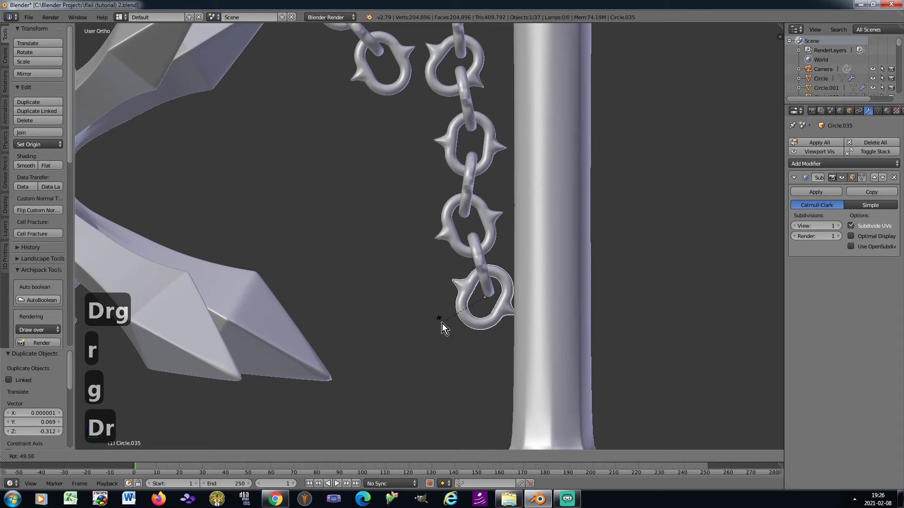
{"action": "left_click", "coordinate": [431, 322]}
{"action": "key", "text": "g"}
{"action": "left_click", "coordinate": [423, 323]}
Duplicate the lowest plain link, lay it nearly flat toward the flail head and hook it into the bottom spiked link
{"action": "right_click", "coordinate": [474, 265]}
{"action": "key", "text": "shift+d"}
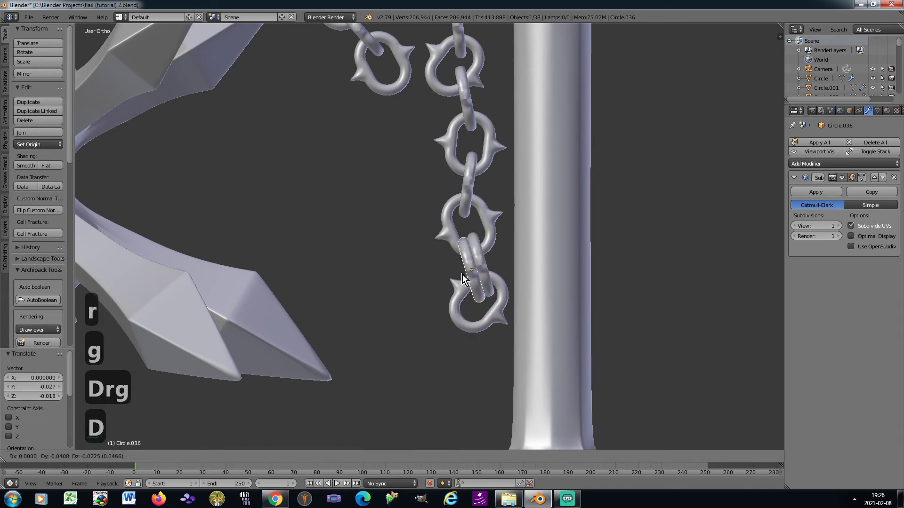
{"action": "left_click", "coordinate": [423, 294]}
{"action": "key", "text": "r"}
{"action": "left_click", "coordinate": [475, 274]}
{"action": "key", "text": "g"}
{"action": "left_click", "coordinate": [484, 278]}
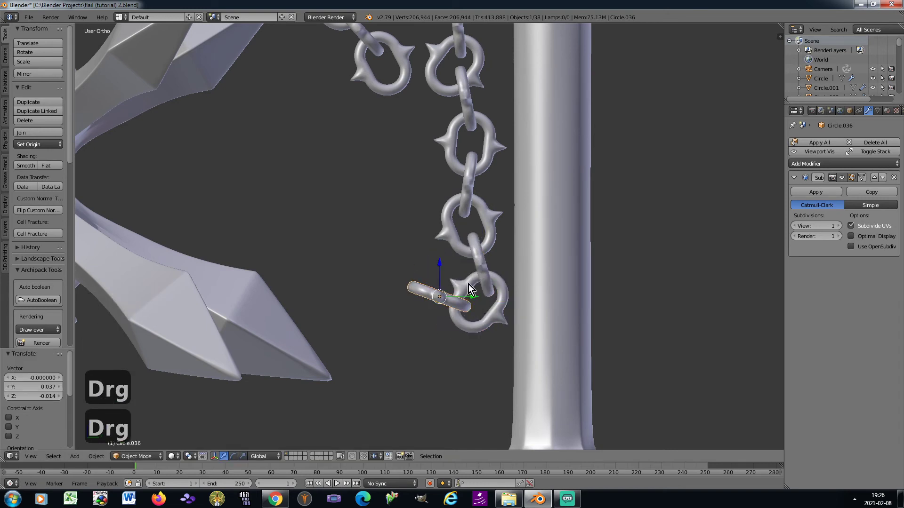
Duplicate the bottom spiked link, rotate it about -53° and fit it on the free end of the nearly flat plain link
{"action": "right_click", "coordinate": [456, 281]}
{"action": "key", "text": "shift+d"}
{"action": "left_click", "coordinate": [353, 238]}
{"action": "key", "text": "r"}
{"action": "left_click", "coordinate": [423, 230]}
{"action": "key", "text": "g"}
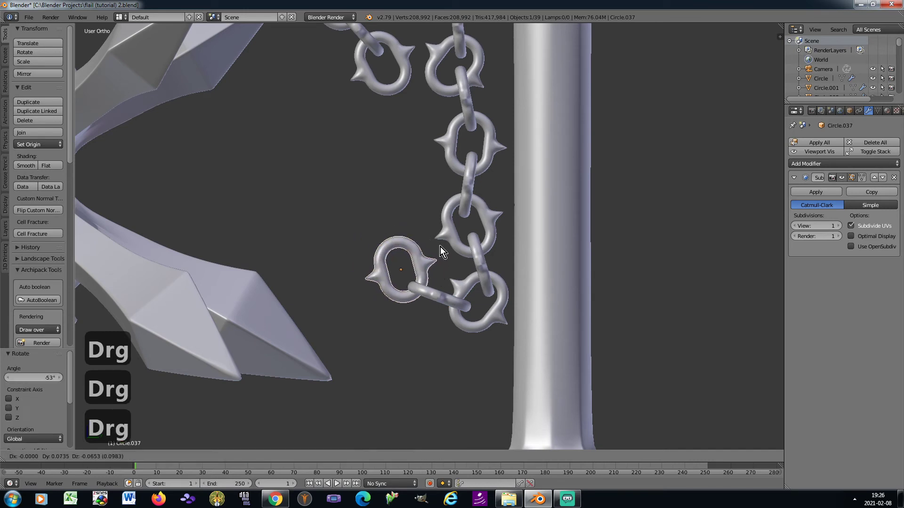
{"action": "left_click", "coordinate": [446, 258]}
Duplicate the nearly flat plain link, tilt it steeply upward and hook it into the spiked link on the head side
{"action": "right_click", "coordinate": [434, 292]}
{"action": "key", "text": "shift+d"}
{"action": "left_click", "coordinate": [377, 222]}
{"action": "key", "text": "r"}
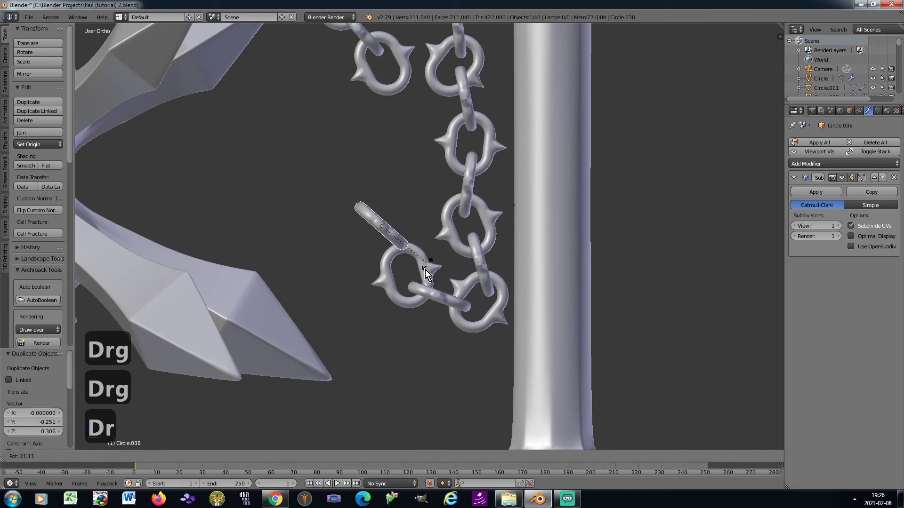
{"action": "left_click", "coordinate": [415, 281]}
Duplicate the spiked link at the lower bend's head side and fit the copy on the steeply tilted plain link's free end
{"action": "right_click", "coordinate": [414, 281]}
{"action": "key", "text": "shift+d"}
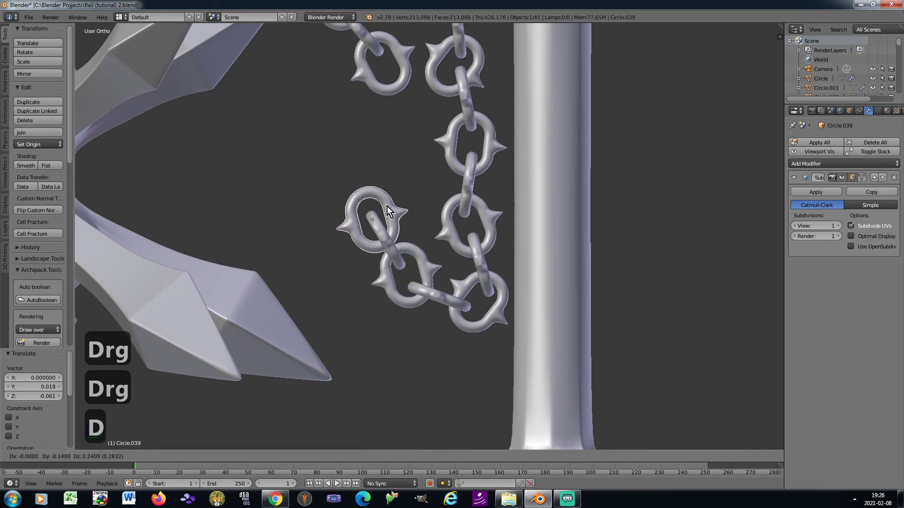
{"action": "left_click", "coordinate": [385, 205]}
Duplicate the steeply tilted plain link above the newest spiked link, rotate it nearly vertical and hook it into that link
{"action": "right_click", "coordinate": [383, 226]}
{"action": "key", "text": "shift+d"}
{"action": "left_click", "coordinate": [356, 154]}
{"action": "key", "text": "r"}
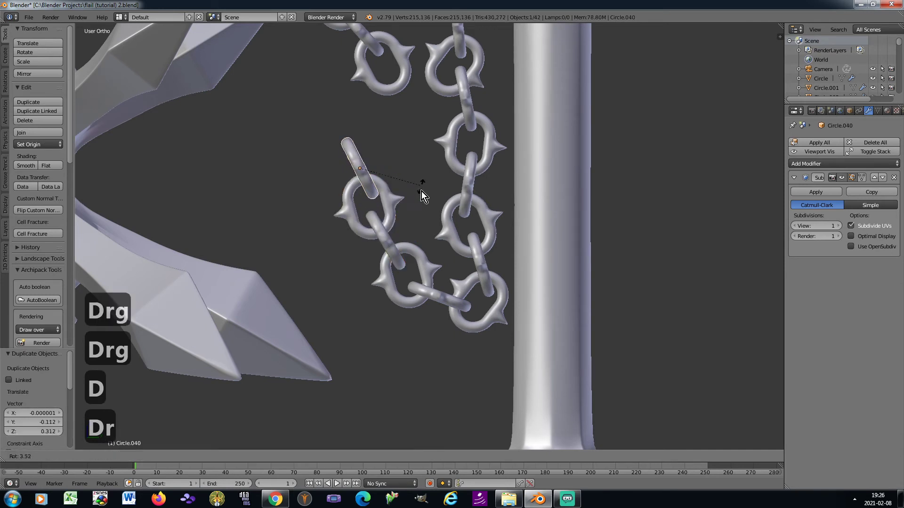
{"action": "key", "text": "g"}
{"action": "left_click", "coordinate": [413, 202]}
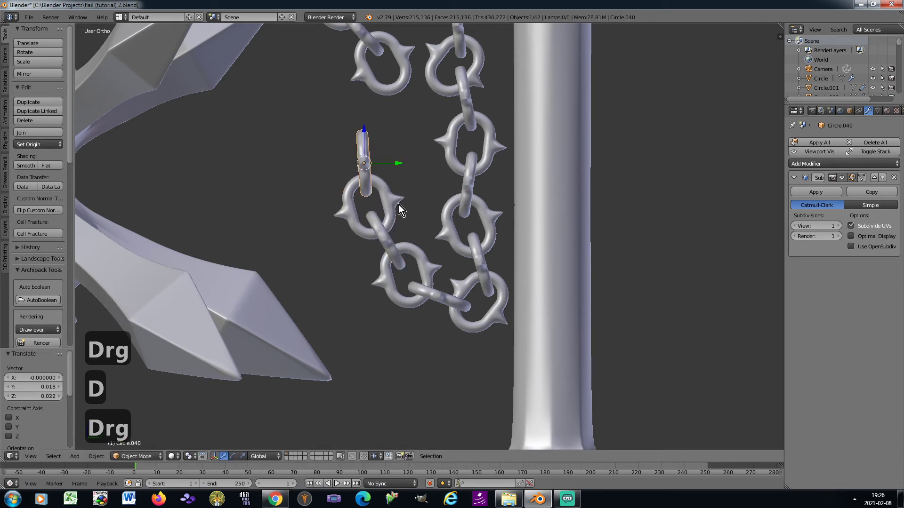
Duplicate the newest spiked link, place it on top of the nearly vertical plain link and rotate it about -25°
{"action": "right_click", "coordinate": [399, 205]}
{"action": "key", "text": "shift+d"}
{"action": "left_click", "coordinate": [376, 96]}
{"action": "key", "text": "r"}
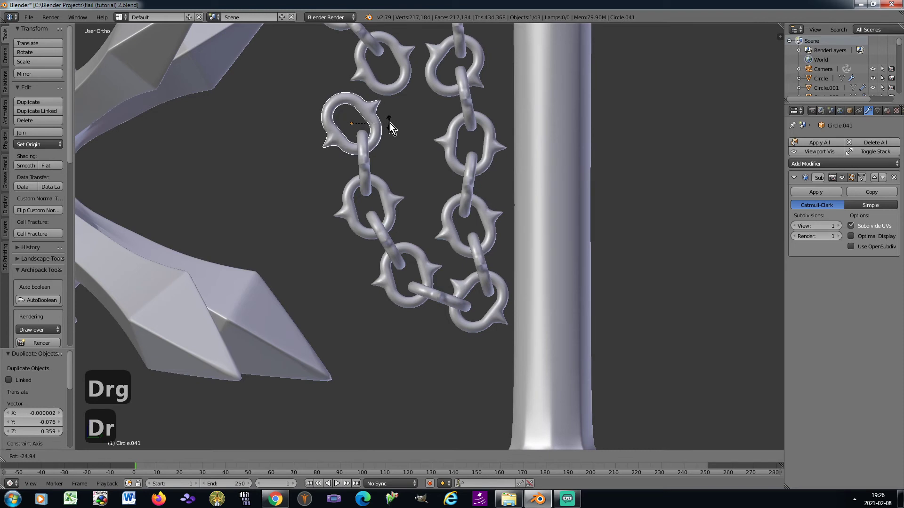
{"action": "left_click", "coordinate": [366, 154]}
Duplicate the nearly vertical plain link and tilt it so it joins the top spiked link to the open chain end above
{"action": "right_click", "coordinate": [365, 153]}
{"action": "key", "text": "shift+d"}
{"action": "left_click", "coordinate": [369, 95]}
{"action": "key", "text": "r"}
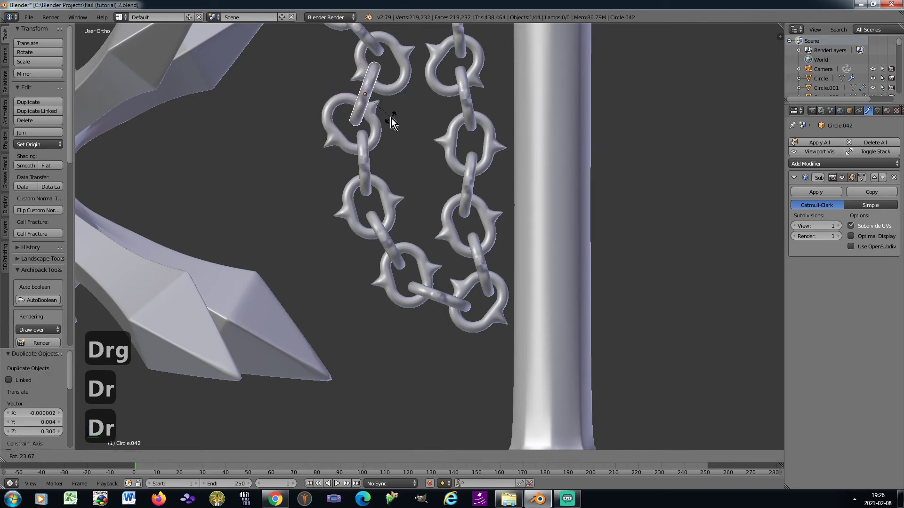
{"action": "left_click", "coordinate": [379, 120]}
Deselect everything, check the completed chain through the camera and save the file
{"action": "key", "text": "a"}
{"action": "scroll", "coordinate": [382, 126], "scroll_direction": "down", "scroll_amount": 3}
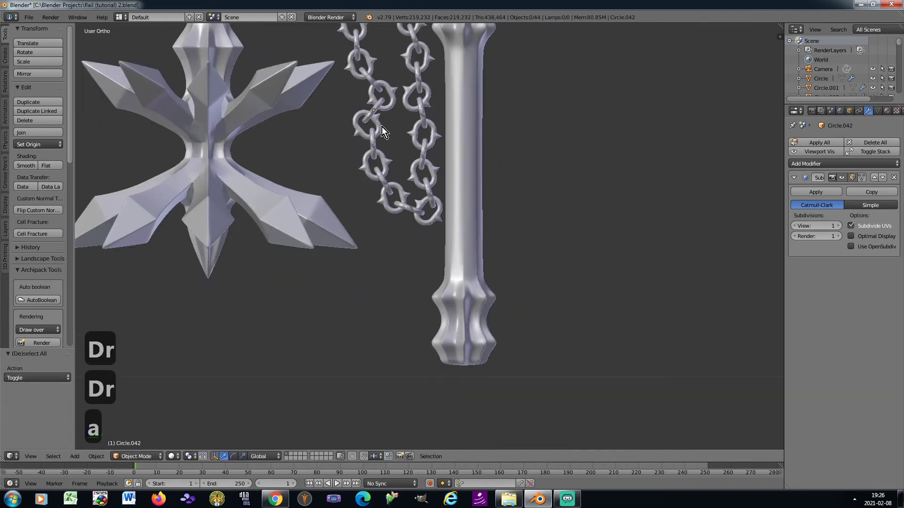
{"action": "key", "text": "KP_0"}
{"action": "key", "text": "ctrl+s"}
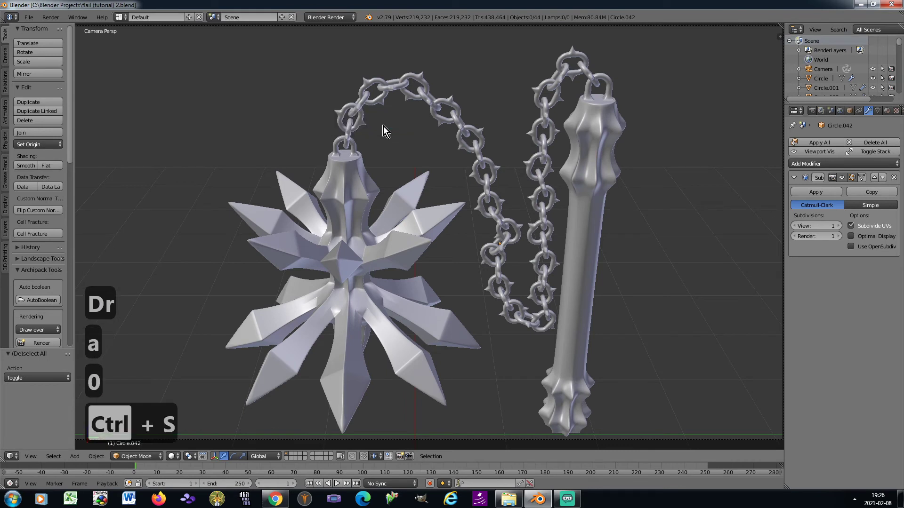
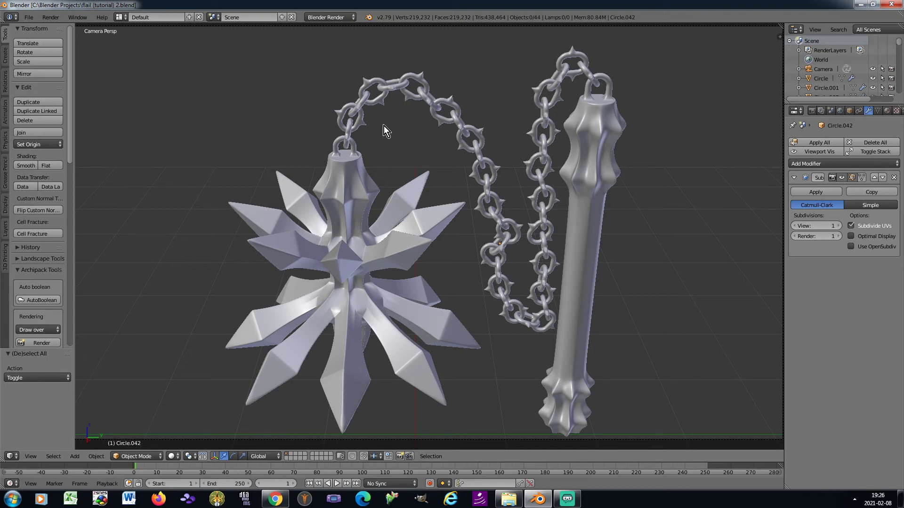
{"action": "middle_click_drag", "start_coordinate": [397, 131], "coordinate": [403, 133], "text": "shift"}
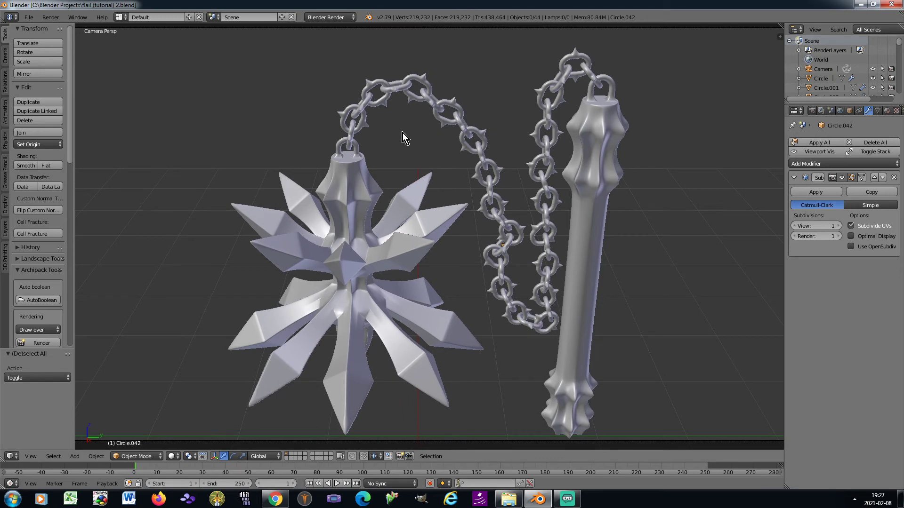
{"action": "key", "text": "KP_0"}
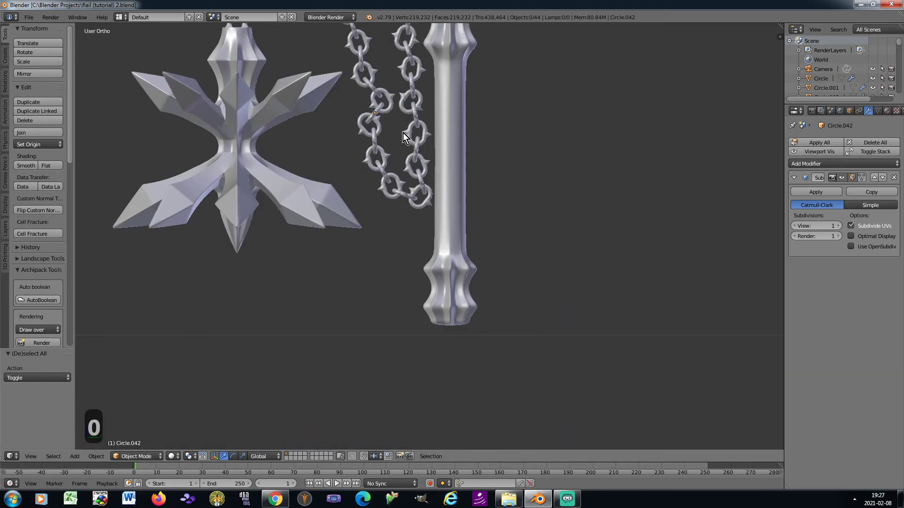
Move the bottom spiked link of the chain slightly upward and away from the handle's shaft
{"action": "scroll", "coordinate": [403, 135], "scroll_direction": "up", "scroll_amount": 3}
{"action": "right_click", "coordinate": [434, 230]}
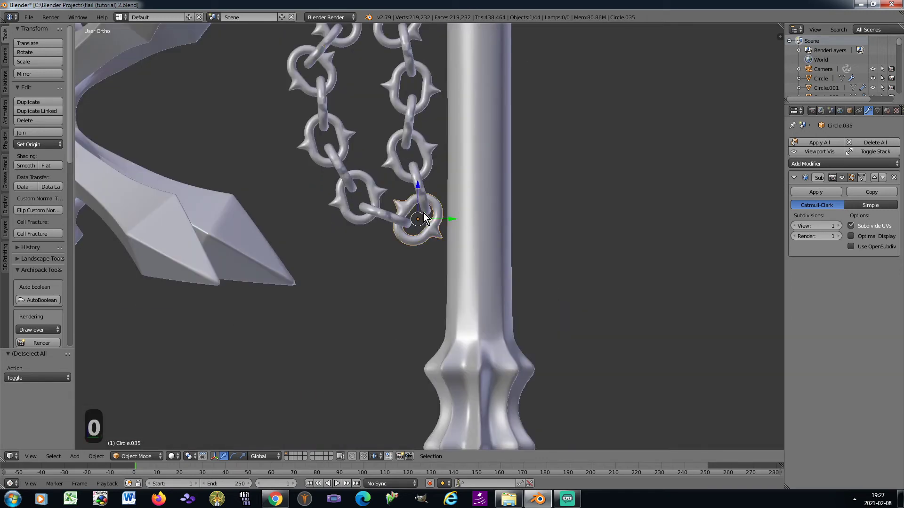
{"action": "scroll", "coordinate": [423, 213], "scroll_direction": "up", "scroll_amount": 4}
{"action": "key", "text": "g"}
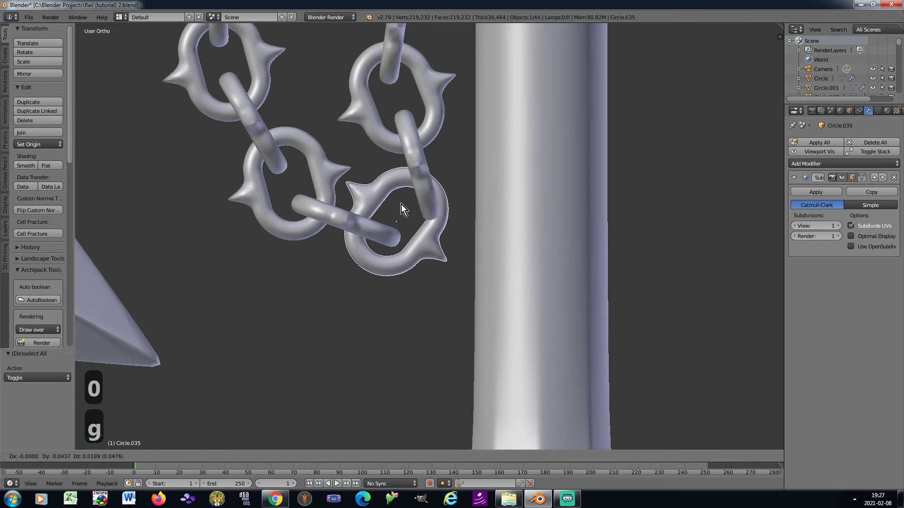
{"action": "left_click", "coordinate": [401, 204]}
Rotate the plain link above the bottom spiked link nearly vertical and reposition it and the nearly flat plain link to fit
{"action": "right_click", "coordinate": [426, 205]}
{"action": "key", "text": "r"}
{"action": "left_click", "coordinate": [420, 214]}
{"action": "key", "text": "g"}
{"action": "left_click", "coordinate": [402, 206]}
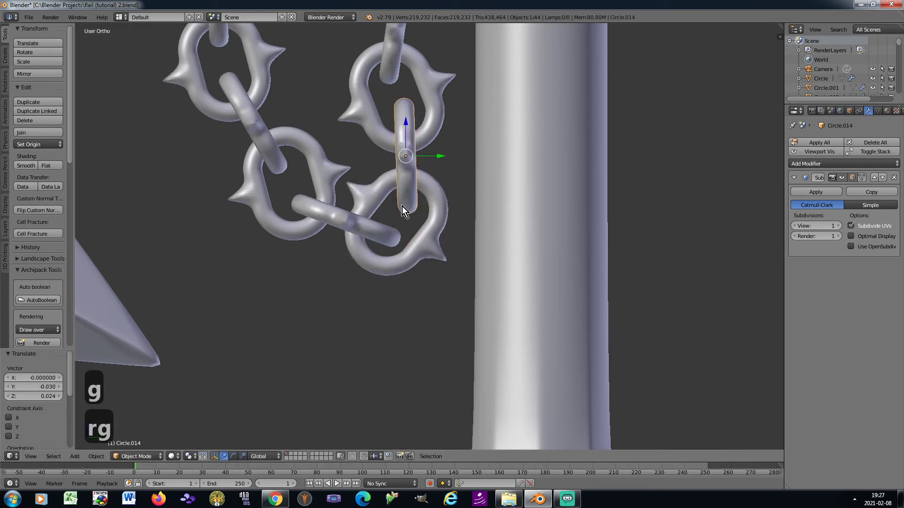
{"action": "key", "text": "g"}
{"action": "left_click", "coordinate": [344, 224]}
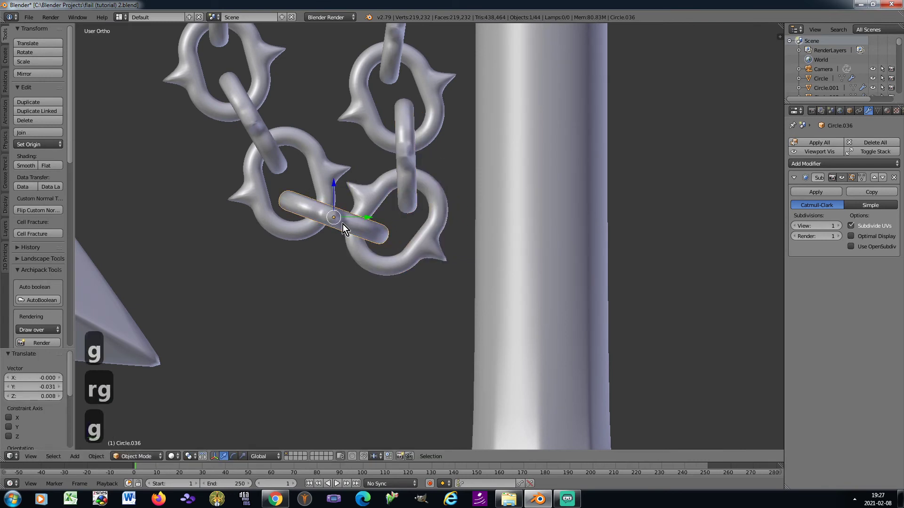
Select the flail's handle
{"action": "scroll", "coordinate": [342, 224], "scroll_direction": "down", "scroll_amount": 6}
{"action": "right_click", "coordinate": [394, 192]}
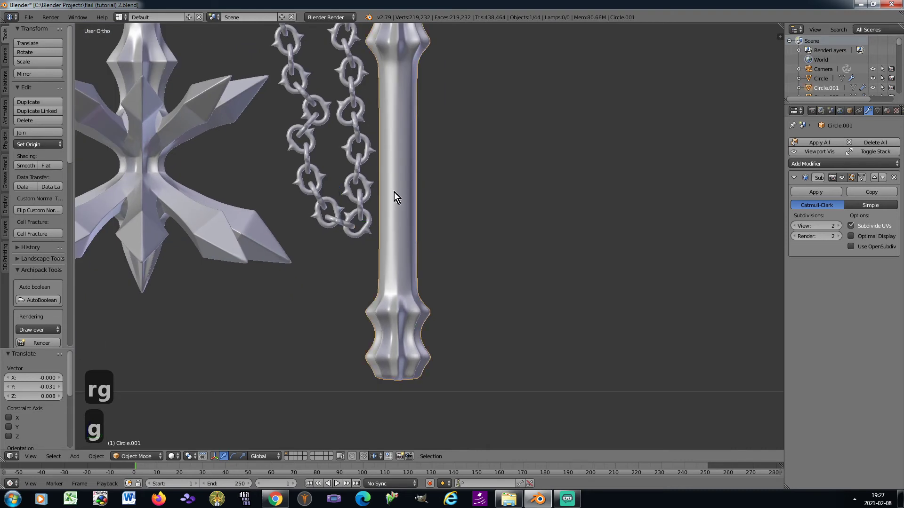
{"action": "middle_click_drag", "start_coordinate": [375, 171], "coordinate": [393, 253]}
{"action": "key", "text": "shift+s"}
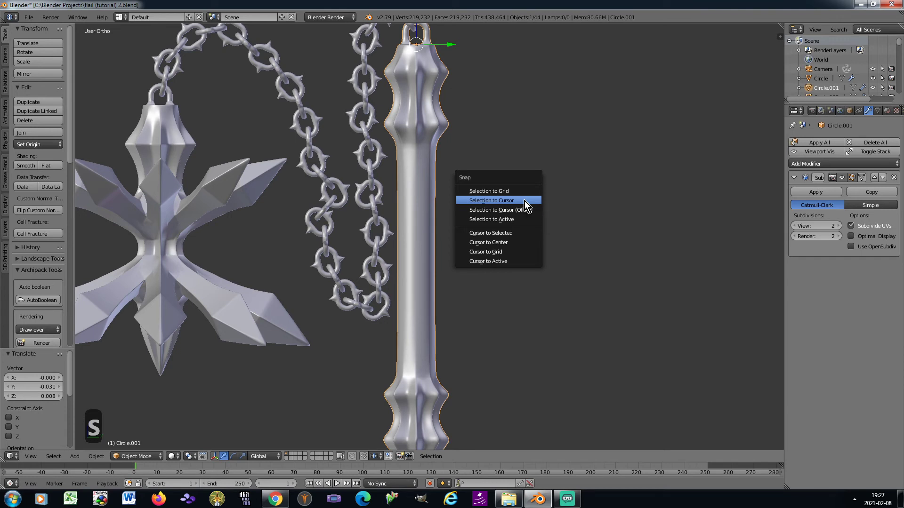
{"action": "left_click", "coordinate": [525, 201]}
{"action": "key", "text": "ctrl+z"}
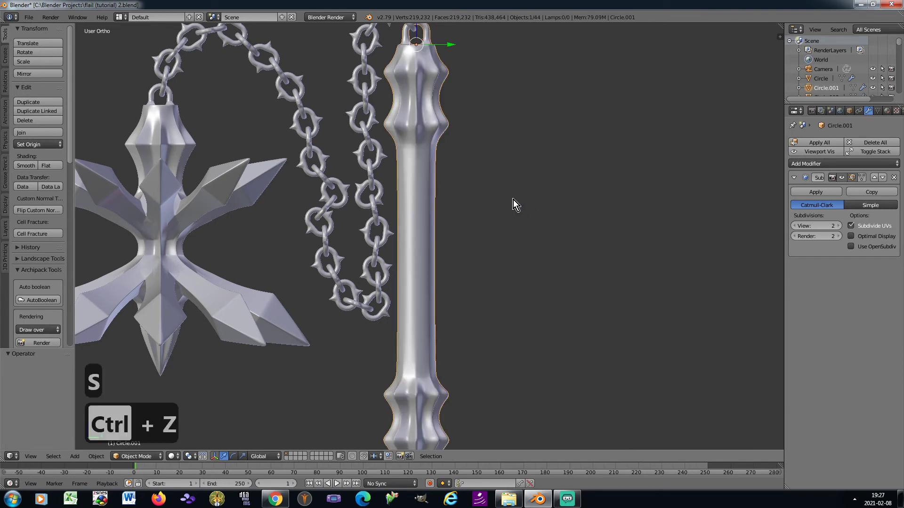
Snap the 3D cursor to the selected handle's origin and add an ico sphere there
{"action": "key", "text": "shift+s"}
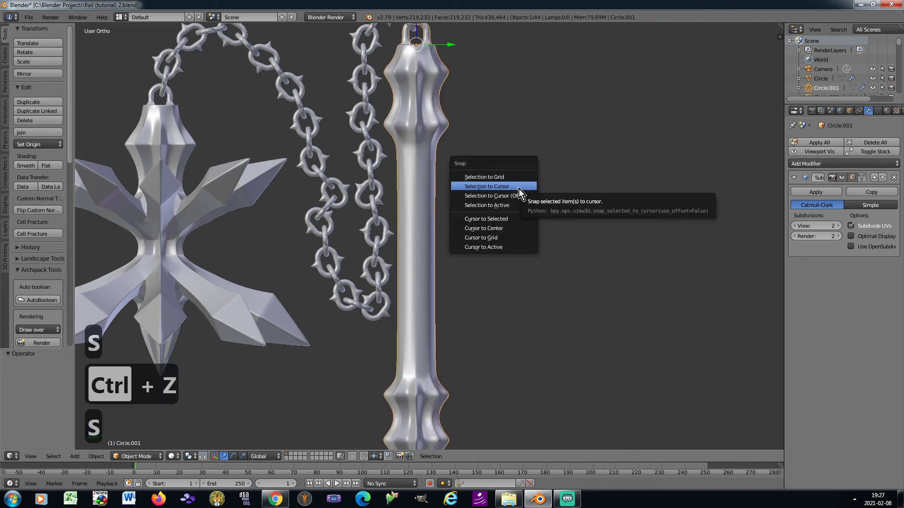
{"action": "left_click", "coordinate": [504, 218]}
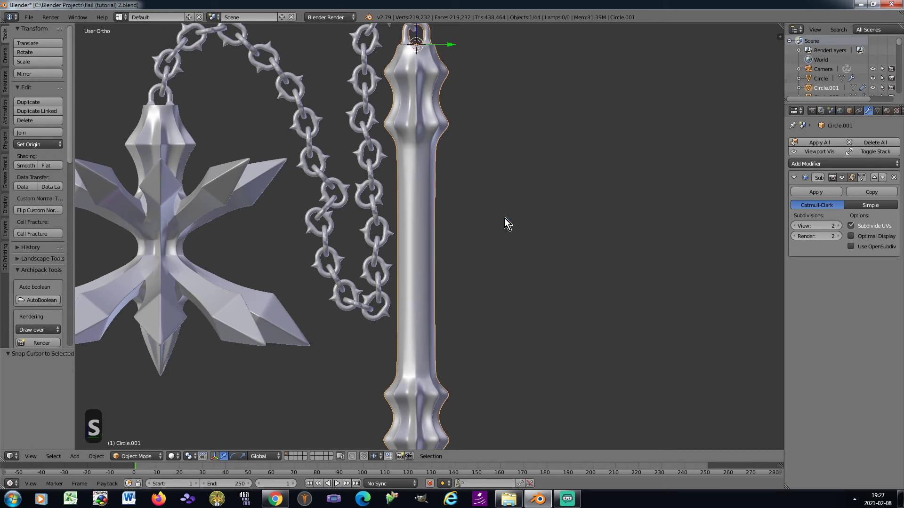
{"action": "left_click", "coordinate": [6, 57]}
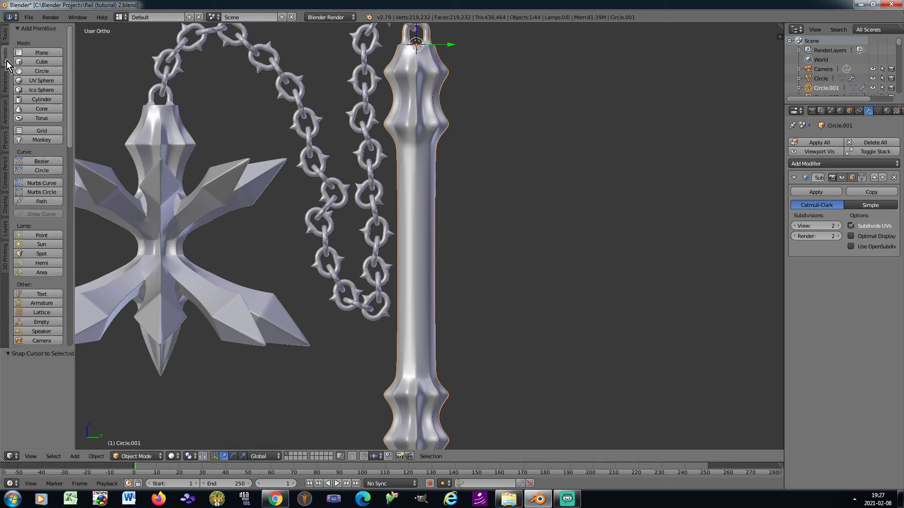
{"action": "left_click", "coordinate": [43, 91]}
Scale the ico sphere to 0.114 and lower it by 1.1 along Z to the upper part of the shaft
{"action": "key", "text": "s"}
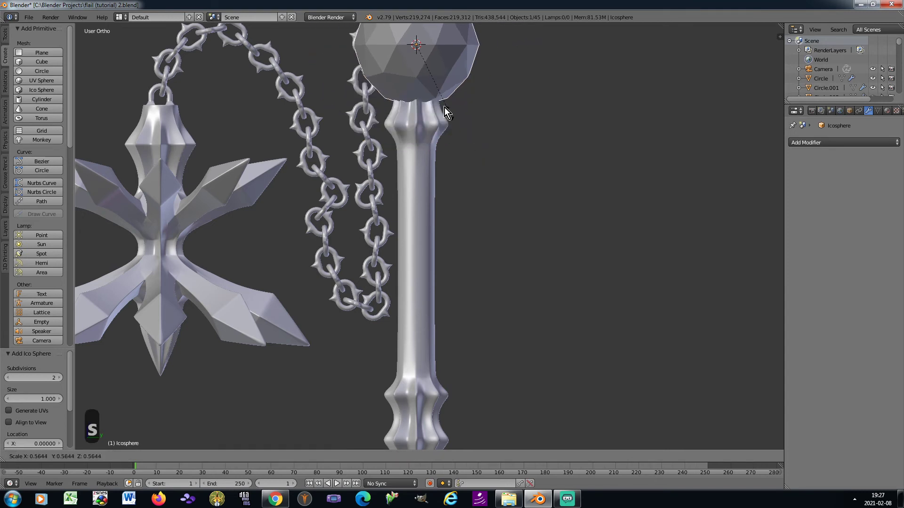
{"action": "left_click", "coordinate": [417, 65]}
{"action": "key", "text": "g"}
{"action": "key", "text": "z"}
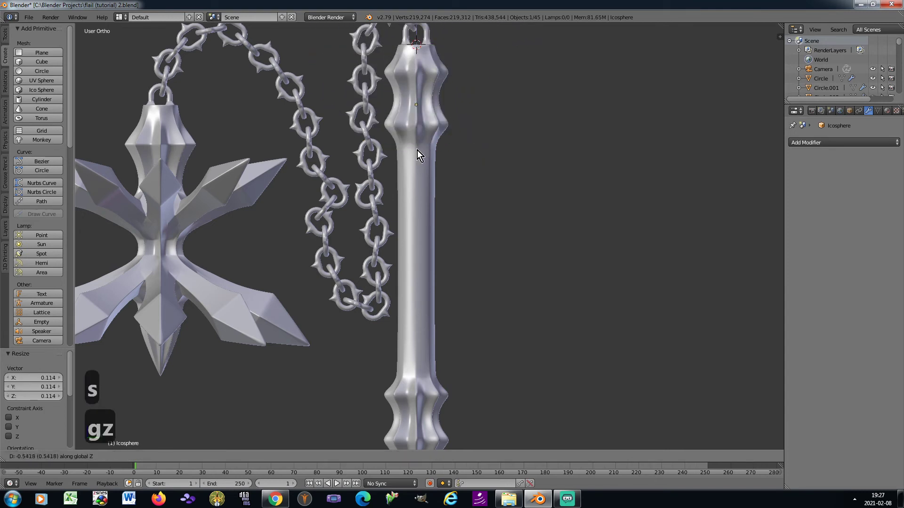
{"action": "left_click", "coordinate": [416, 182]}
Move the ico sphere along Y to the shaft's outer edge, on the side facing away from the chain
{"action": "key", "text": "g"}
{"action": "key", "text": "y"}
{"action": "scroll", "coordinate": [416, 182], "scroll_direction": "up", "scroll_amount": 3}
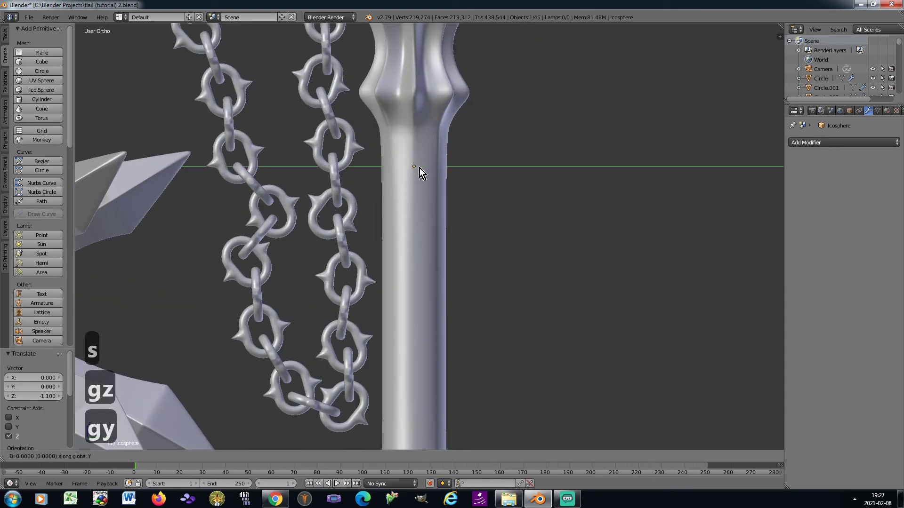
{"action": "left_click", "coordinate": [445, 174]}
Add two loop cuts to the handle's straight shaft, one slid close to its upper end and one close to its lower end
{"action": "right_click", "coordinate": [420, 198]}
{"action": "key", "text": "Tab"}
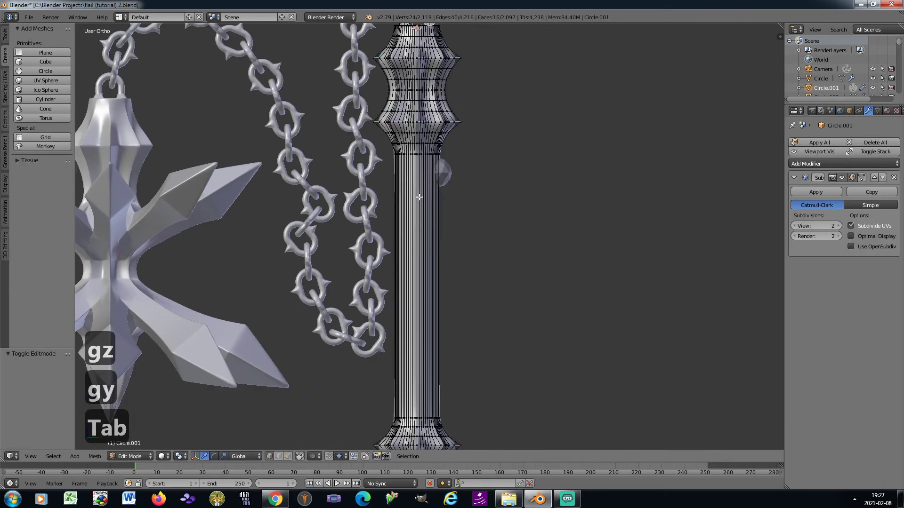
{"action": "key", "text": "ctrl+r"}
{"action": "left_click", "coordinate": [422, 273]}
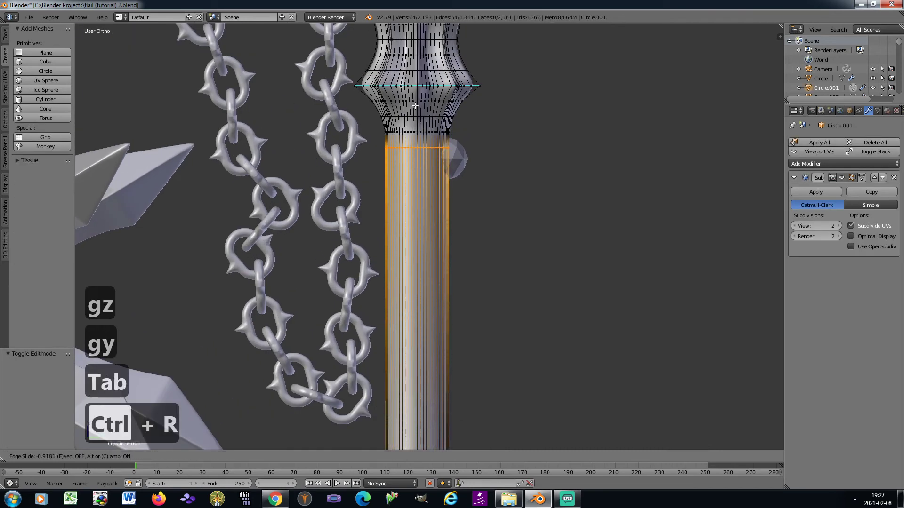
{"action": "left_click", "coordinate": [415, 104]}
{"action": "scroll", "coordinate": [415, 104], "scroll_direction": "down", "scroll_amount": 3}
{"action": "key", "text": "ctrl+r"}
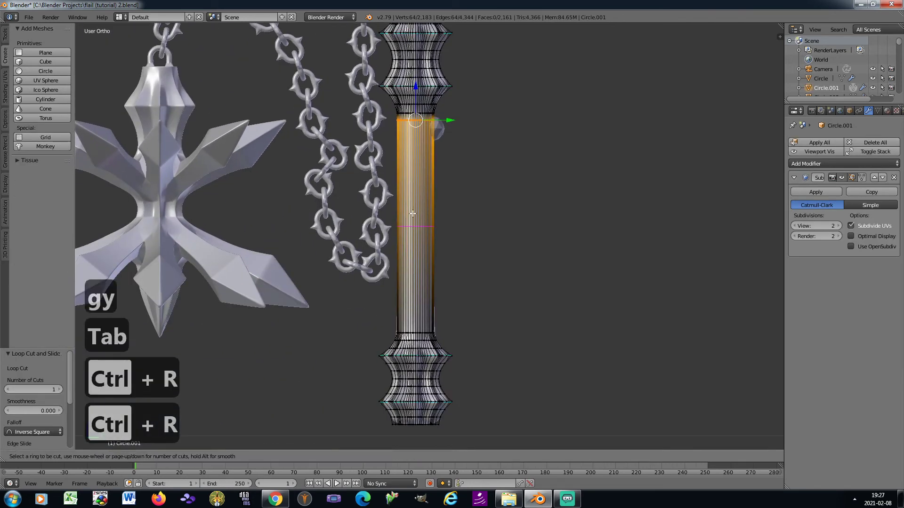
{"action": "left_click", "coordinate": [407, 222]}
{"action": "left_click", "coordinate": [404, 307]}
{"action": "key", "text": "Tab"}
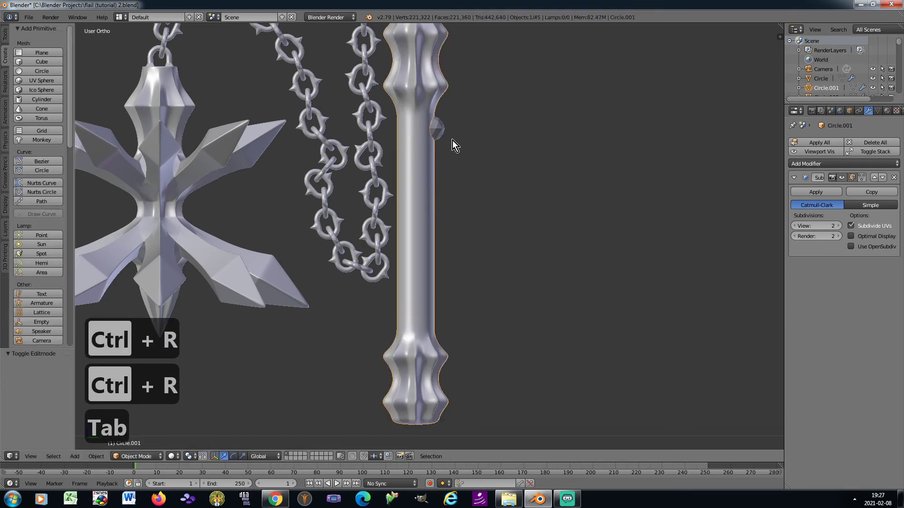
Scale the ico sphere on the shaft to 0.61 and shade it smooth
{"action": "right_click", "coordinate": [442, 134]}
{"action": "scroll", "coordinate": [442, 134], "scroll_direction": "up", "scroll_amount": 4}
{"action": "key", "text": "s"}
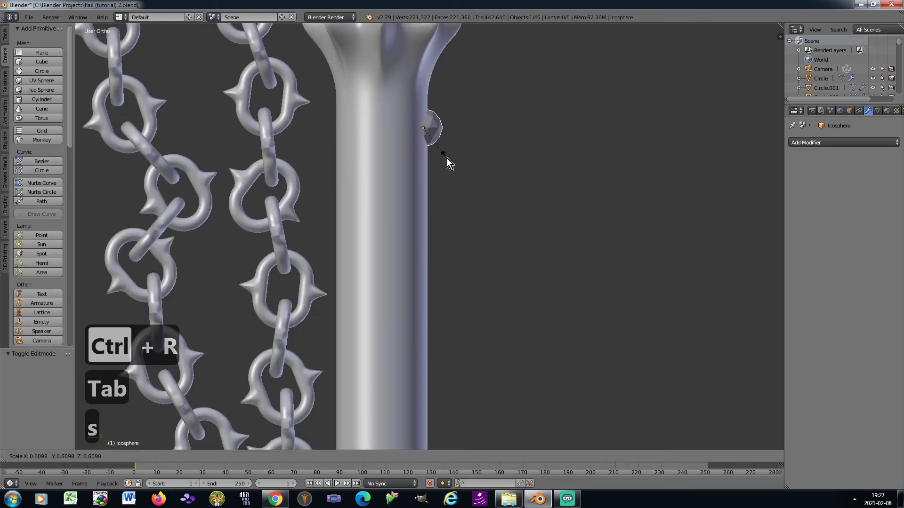
{"action": "left_click", "coordinate": [448, 158]}
{"action": "left_click", "coordinate": [5, 35]}
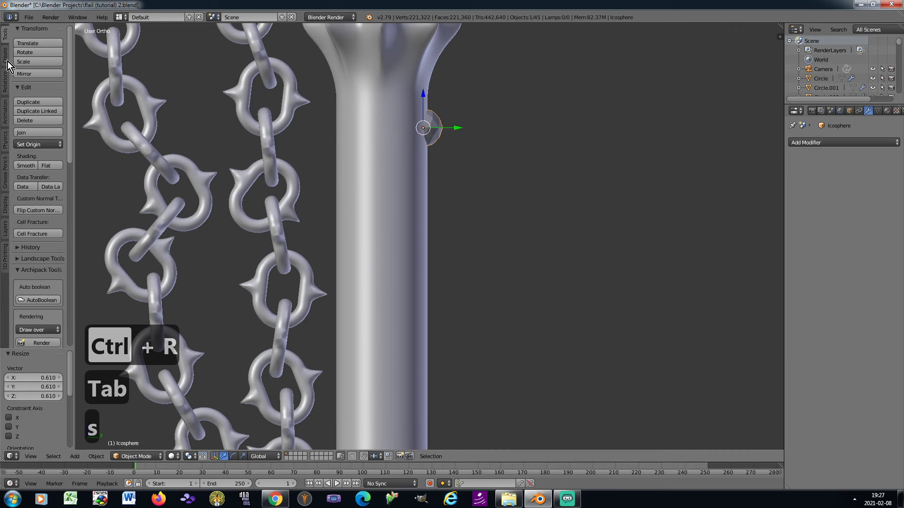
{"action": "left_click", "coordinate": [24, 166]}
{"action": "scroll", "coordinate": [448, 162], "scroll_direction": "down", "scroll_amount": 4}
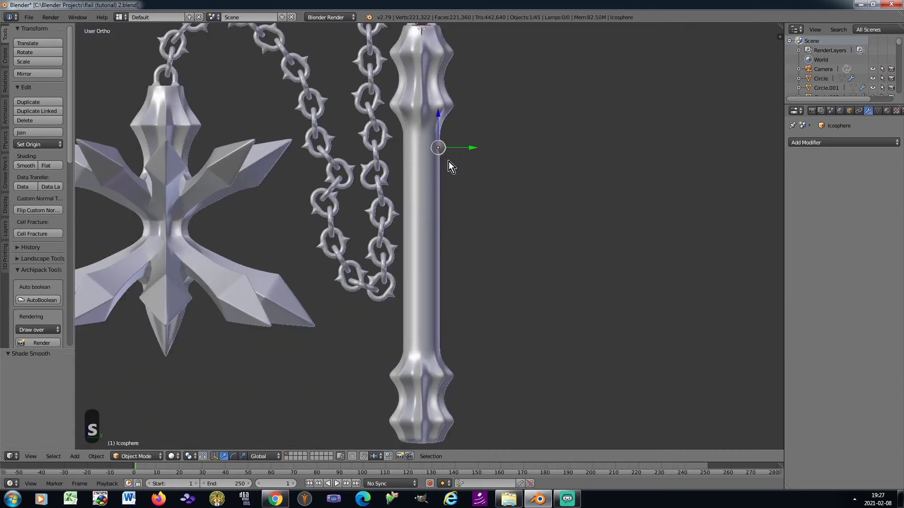
Flatten the small sphere to 0.79 along Y and move it 0.007 outward along Y on the shaft's surface
{"action": "scroll", "coordinate": [440, 156], "scroll_direction": "up", "scroll_amount": 4}
{"action": "key", "text": "s"}
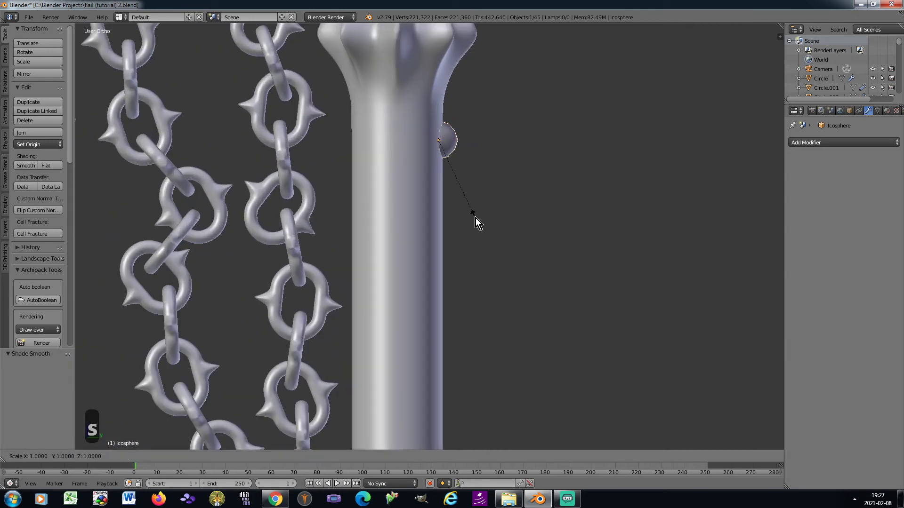
{"action": "key", "text": "y"}
{"action": "left_click", "coordinate": [462, 204]}
{"action": "key", "text": "g"}
{"action": "key", "text": "y"}
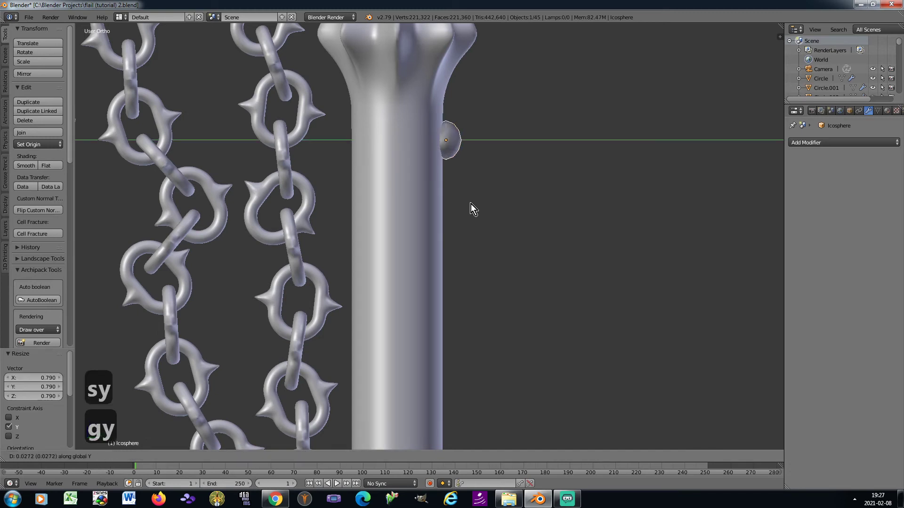
{"action": "left_click", "coordinate": [464, 204]}
{"action": "scroll", "coordinate": [461, 200], "scroll_direction": "down", "scroll_amount": 3}
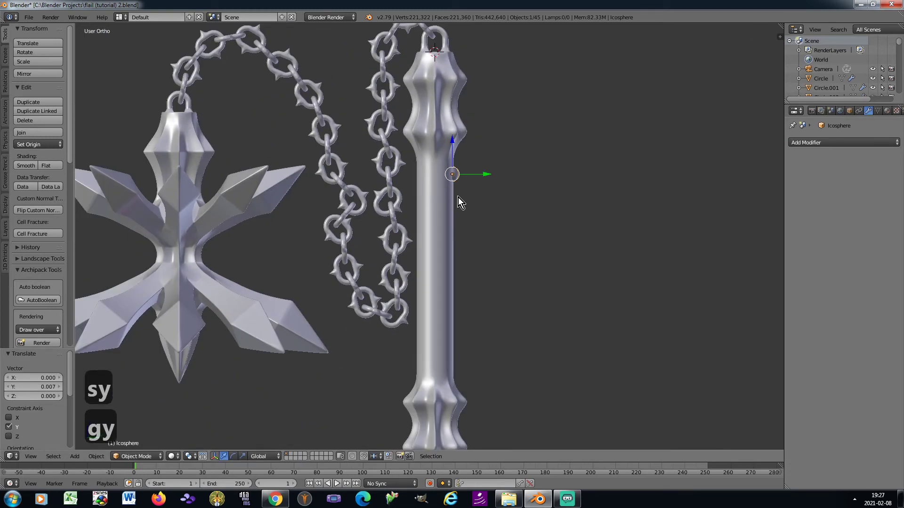
{"action": "key", "text": "s"}
{"action": "right_click", "coordinate": [470, 205]}
Give the small sphere on the handle's shaft a new material of its own
{"action": "key", "text": "a"}
{"action": "scroll", "coordinate": [469, 204], "scroll_direction": "down", "scroll_amount": 2}
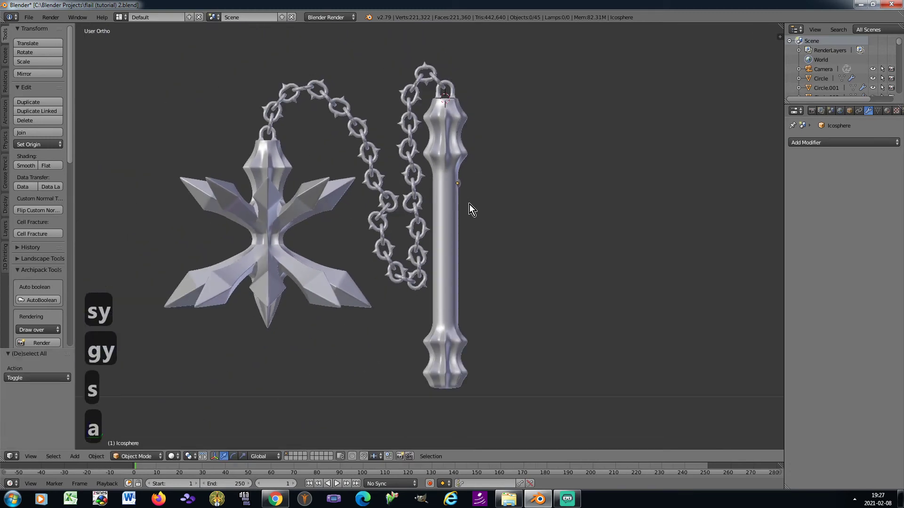
{"action": "scroll", "coordinate": [466, 198], "scroll_direction": "up", "scroll_amount": 4}
{"action": "right_click", "coordinate": [461, 165]}
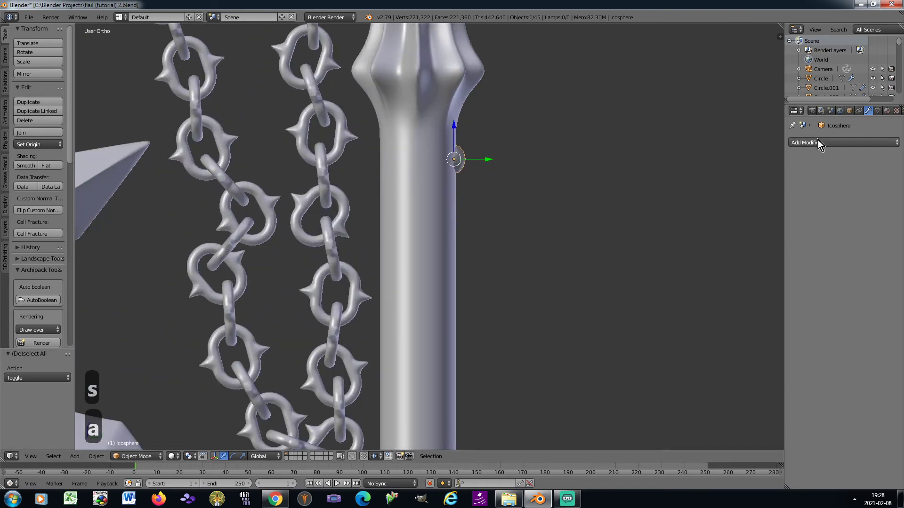
{"action": "left_click", "coordinate": [887, 110]}
{"action": "left_click", "coordinate": [834, 174]}
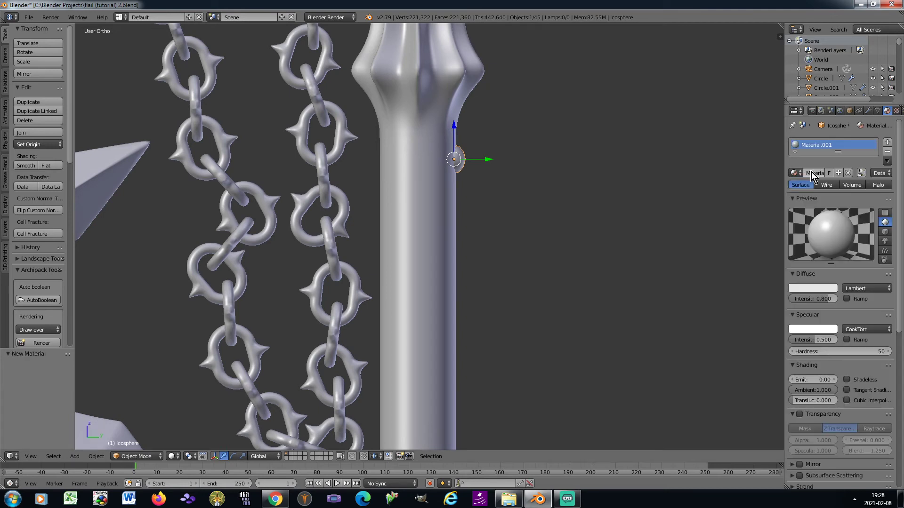
Set the small sphere's origin to the 3D cursor on the handle's axis
{"action": "scroll", "coordinate": [425, 164], "scroll_direction": "down", "scroll_amount": 3}
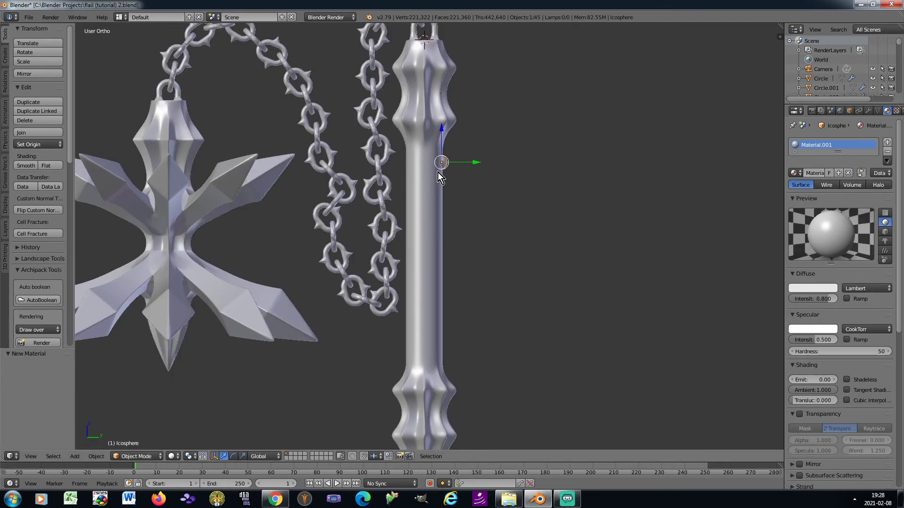
{"action": "left_click", "coordinate": [96, 456]}
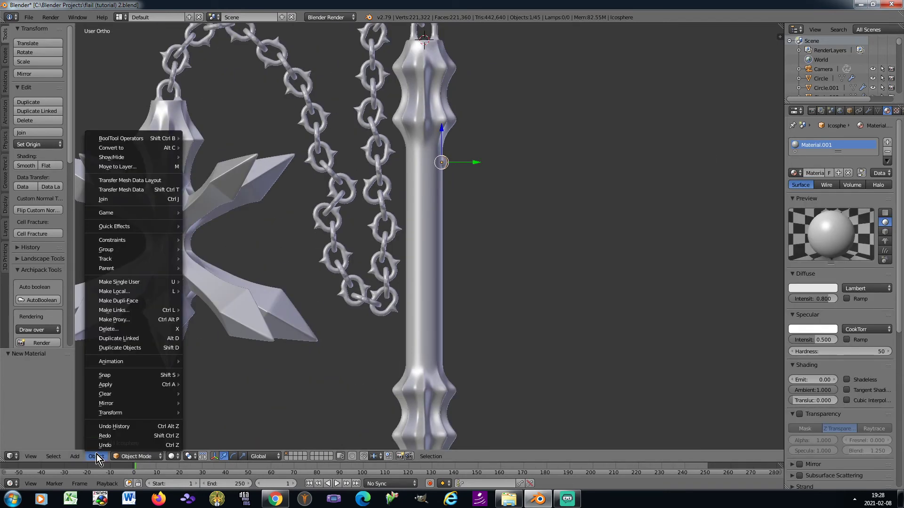
{"action": "mouse_move", "coordinate": [131, 414]}
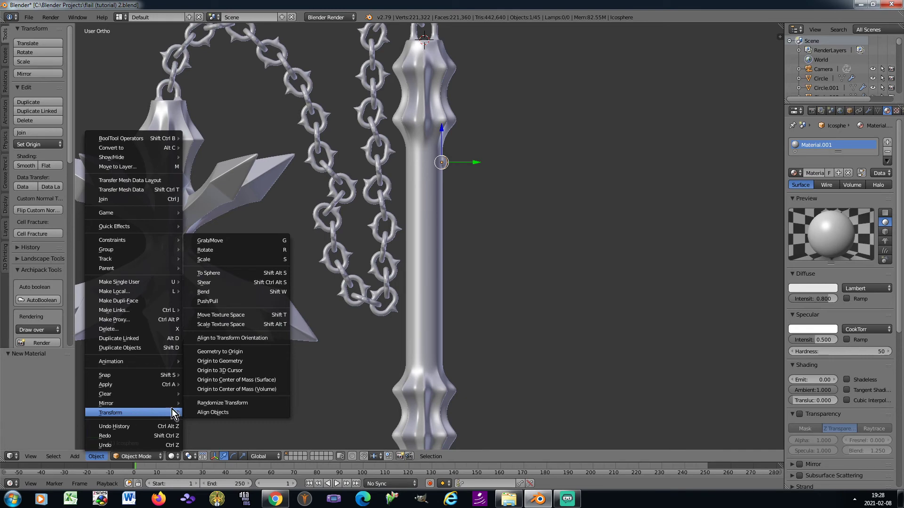
{"action": "left_click", "coordinate": [232, 371]}
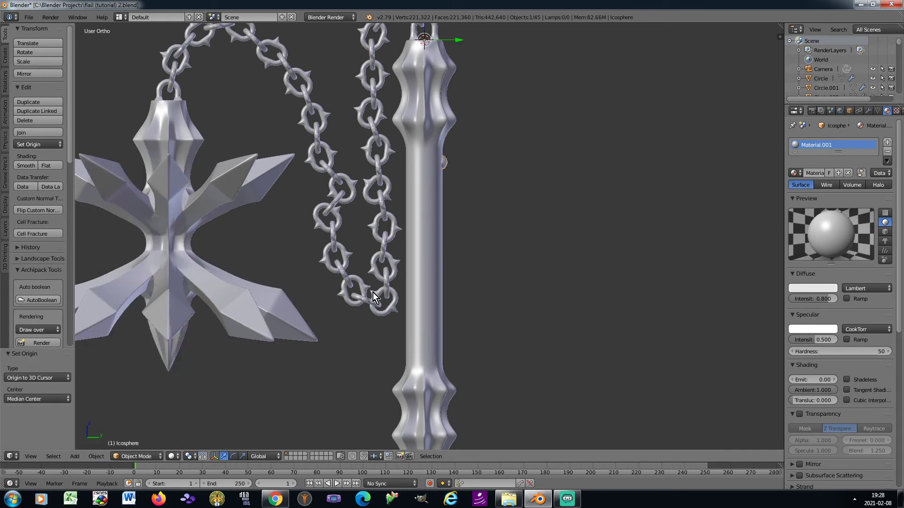
Duplicate the stud three times around the handle's vertical axis, rotating each copy a further 90°
{"action": "key", "text": "KP_8"}
{"action": "key", "text": "KP_8"}
{"action": "key", "text": "z"}
{"action": "scroll", "coordinate": [433, 264], "scroll_direction": "up", "scroll_amount": 7}
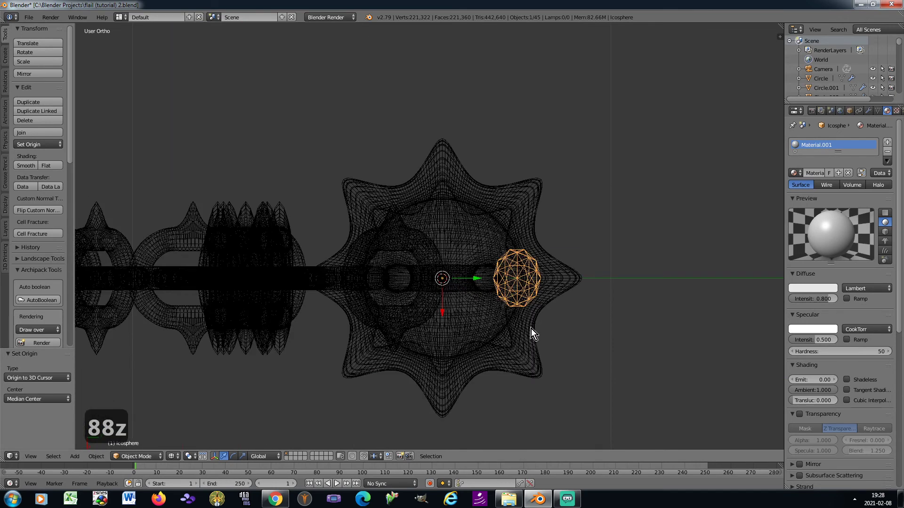
{"action": "key", "text": "shift+d"}
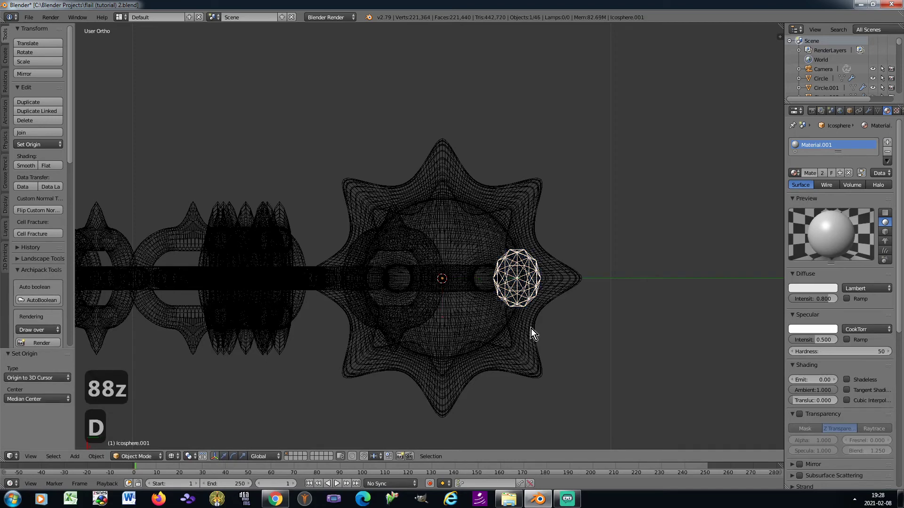
{"action": "key", "text": "r"}
{"action": "key", "text": "9"}
{"action": "key", "text": "0"}
{"action": "key", "text": "Return"}
{"action": "key", "text": "shift+d"}
{"action": "key", "text": "r"}
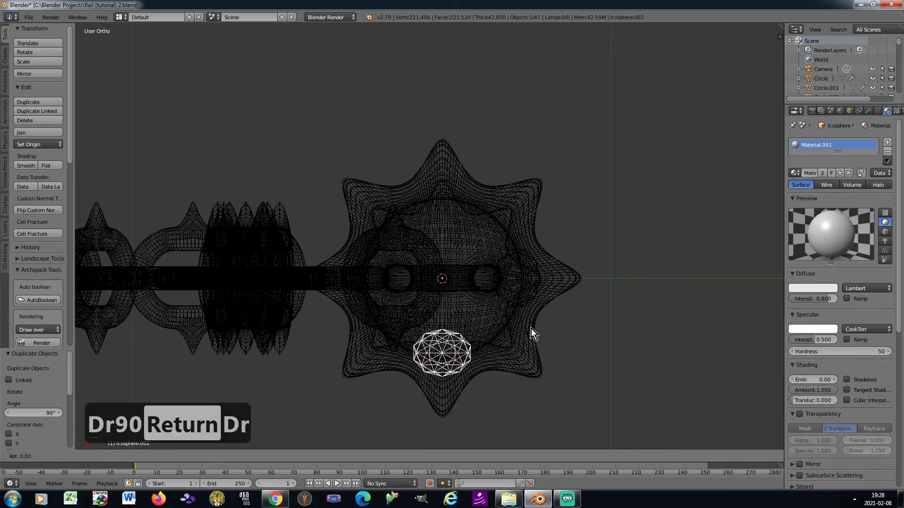
{"action": "key", "text": "9"}
{"action": "key", "text": "0"}
{"action": "key", "text": "Return"}
{"action": "key", "text": "shift+d"}
{"action": "key", "text": "r"}
{"action": "key", "text": "9"}
{"action": "key", "text": "0"}
{"action": "key", "text": "Return"}
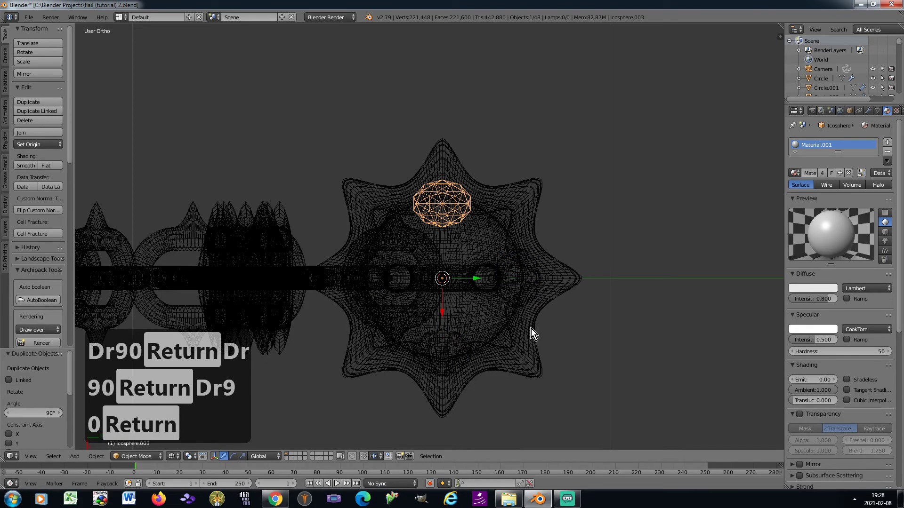
{"action": "key", "text": "z"}
{"action": "key", "text": "KP_2"}
{"action": "key", "text": "KP_2"}
{"action": "key", "text": "KP_2"}
{"action": "key", "text": "KP_8"}
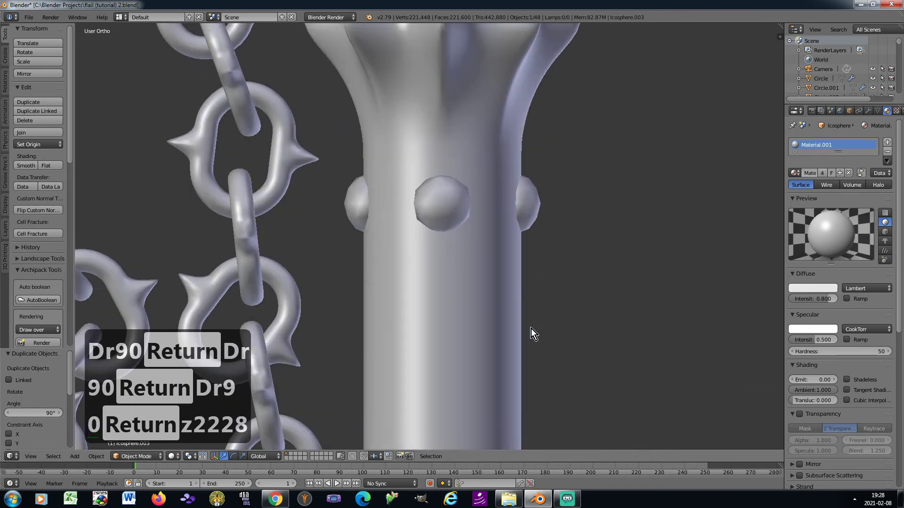
{"action": "scroll", "coordinate": [496, 304], "scroll_direction": "down", "scroll_amount": 6}
{"action": "scroll", "coordinate": [461, 205], "scroll_direction": "up", "scroll_amount": 7}
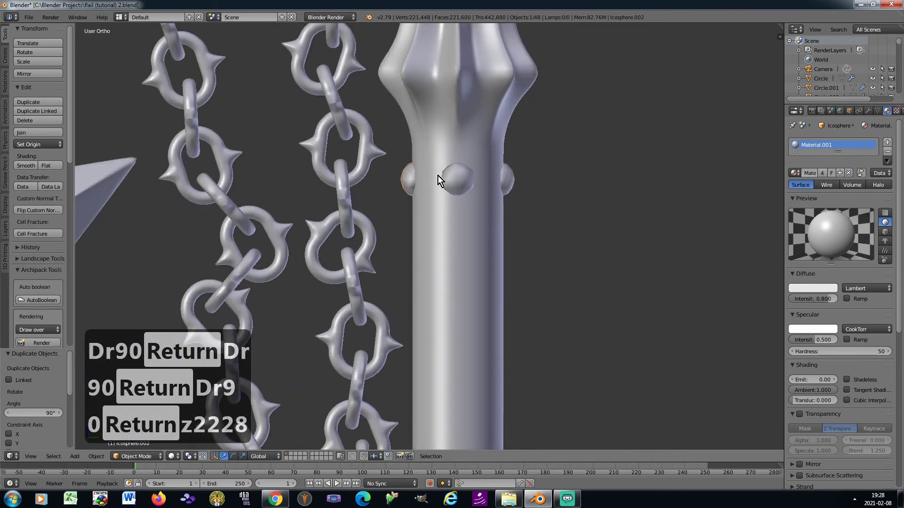
Select all four studs around the shaft and change the pivot point mode for transforms
{"action": "right_click", "coordinate": [459, 178]}
{"action": "key", "text": "KP_6"}
{"action": "key", "text": "KP_6"}
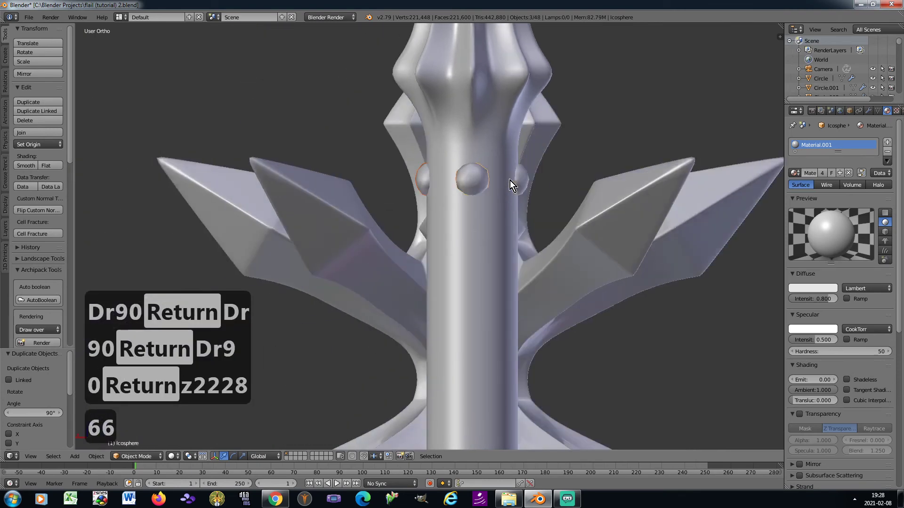
{"action": "right_click", "coordinate": [517, 180], "text": "shift"}
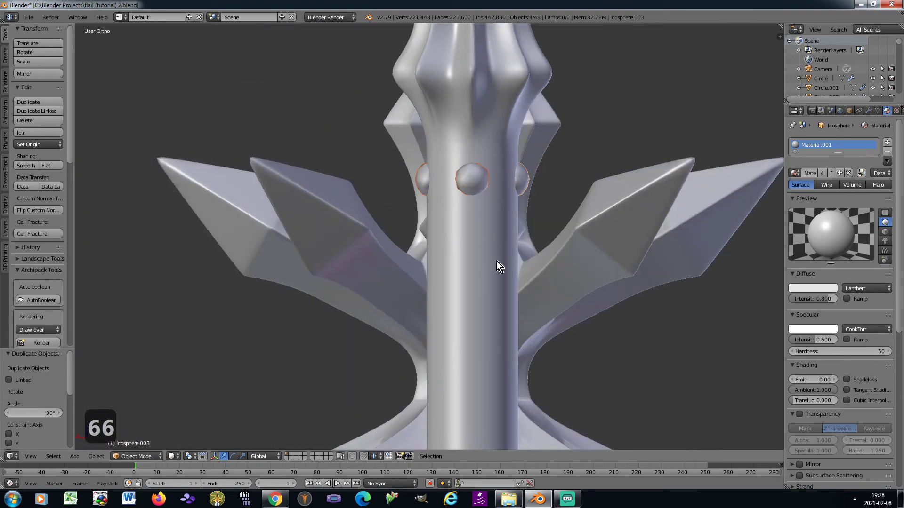
{"action": "scroll", "coordinate": [496, 261], "scroll_direction": "down", "scroll_amount": 3}
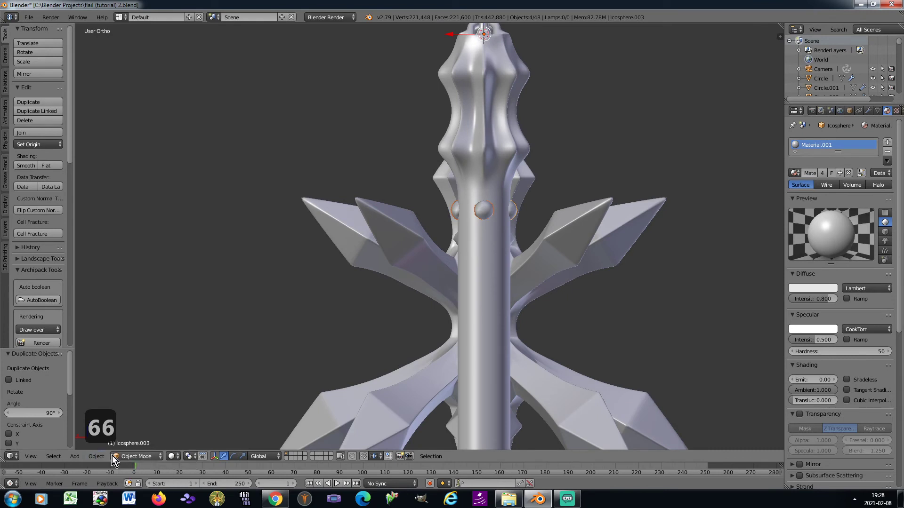
{"action": "left_click", "coordinate": [191, 457]}
{"action": "left_click", "coordinate": [223, 422]}
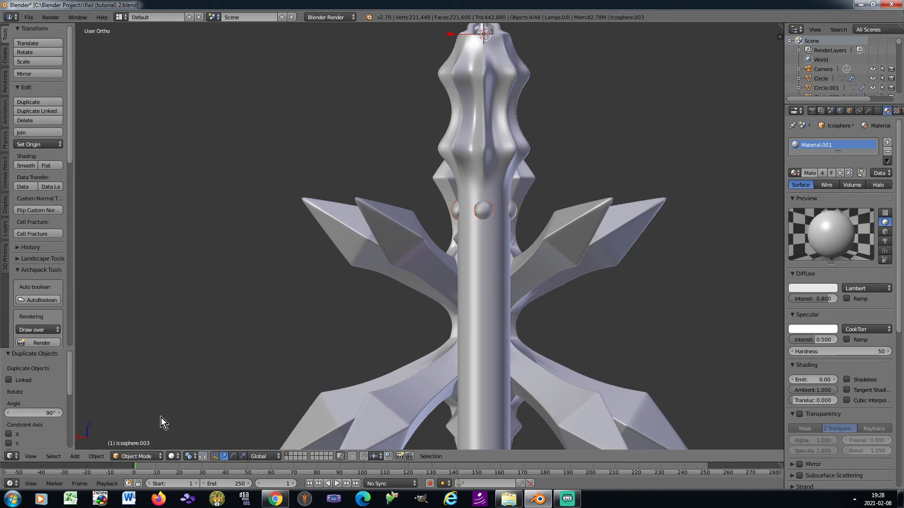
Try to set the four studs' origins to their geometry and scale down a single stud
{"action": "left_click", "coordinate": [103, 459]}
{"action": "mouse_move", "coordinate": [122, 443]}
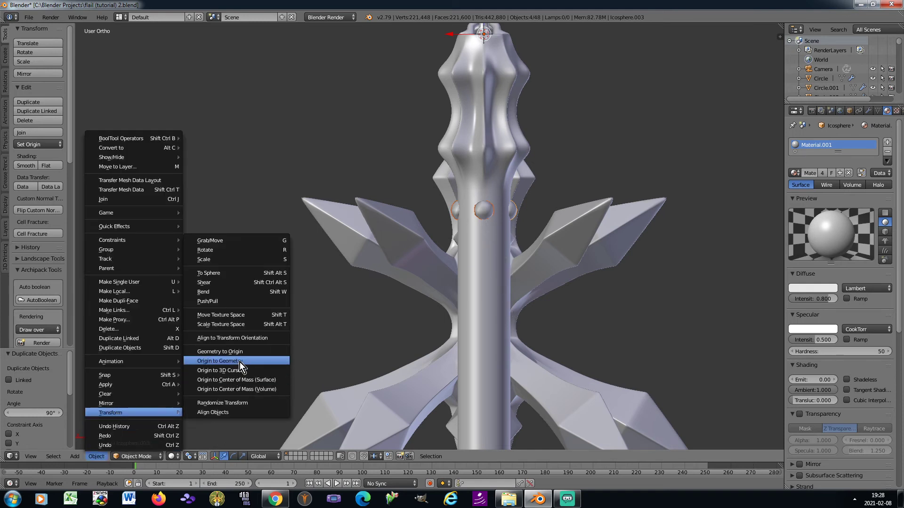
{"action": "left_click", "coordinate": [239, 363]}
{"action": "scroll", "coordinate": [502, 213], "scroll_direction": "up", "scroll_amount": 4}
{"action": "right_click", "coordinate": [524, 209]}
{"action": "key", "text": "s"}
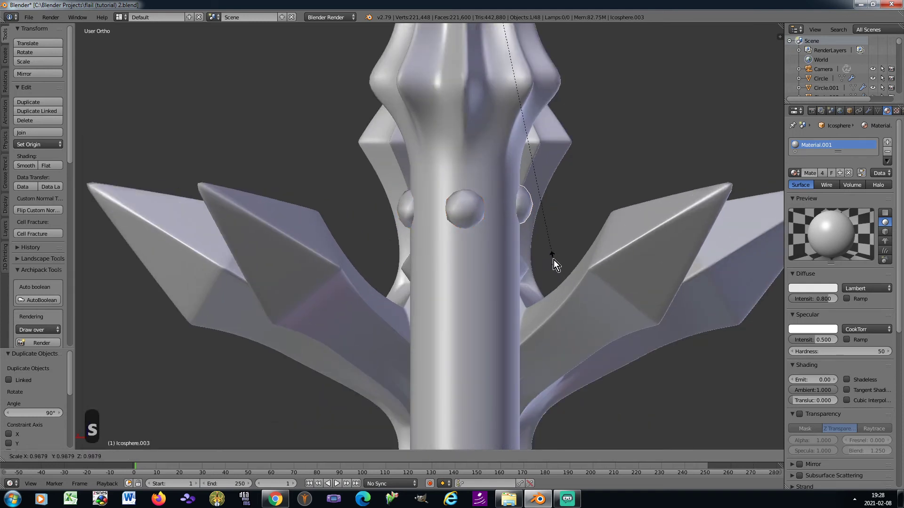
Delete three of the four studs around the shaft, keeping a single one
{"action": "right_click", "coordinate": [449, 219]}
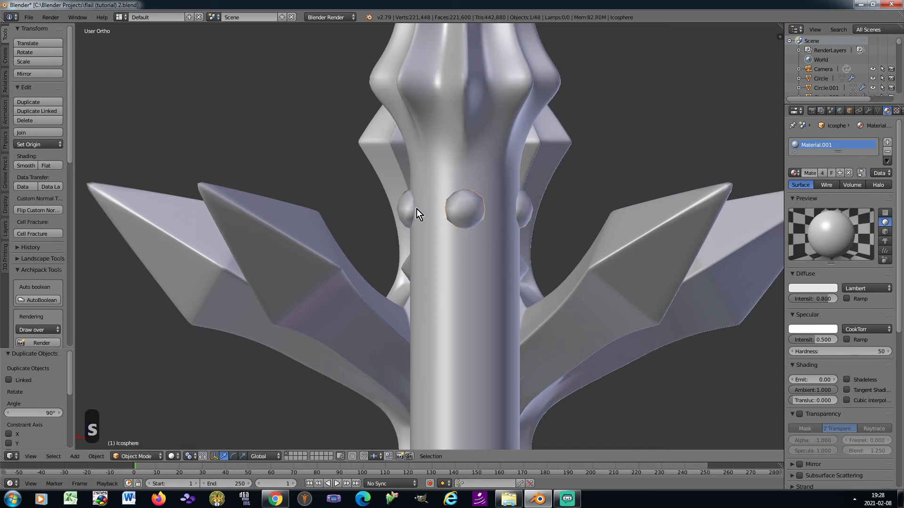
{"action": "right_click", "coordinate": [405, 208], "text": "shift"}
{"action": "key", "text": "x"}
{"action": "left_click", "coordinate": [405, 208]}
{"action": "key", "text": "KP_4"}
{"action": "key", "text": "KP_4"}
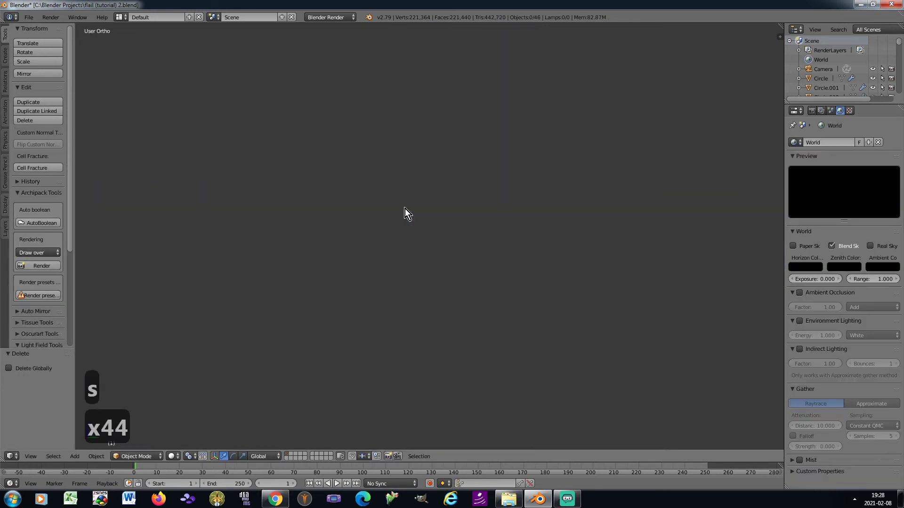
{"action": "scroll", "coordinate": [421, 215], "scroll_direction": "down", "scroll_amount": 3}
{"action": "scroll", "coordinate": [579, 228], "scroll_direction": "up", "scroll_amount": 10}
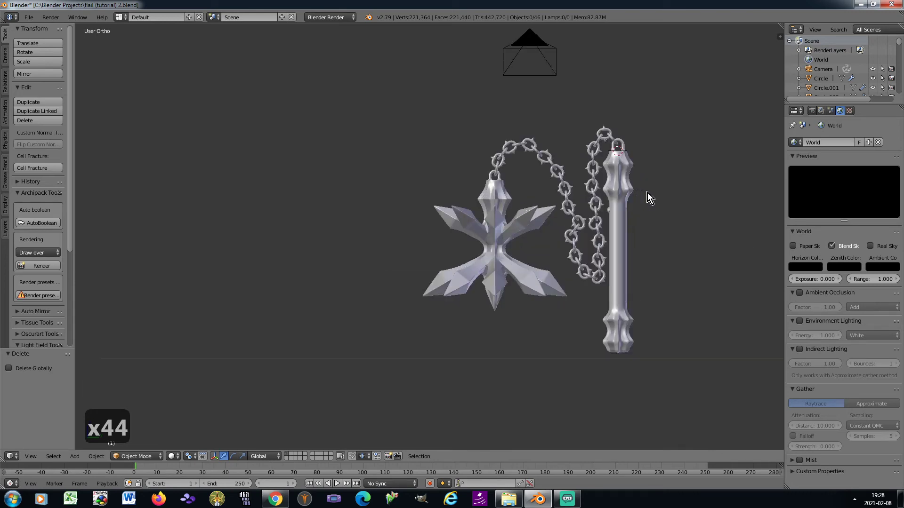
{"action": "right_click", "coordinate": [583, 230]}
{"action": "key", "text": "x"}
{"action": "left_click", "coordinate": [583, 230]}
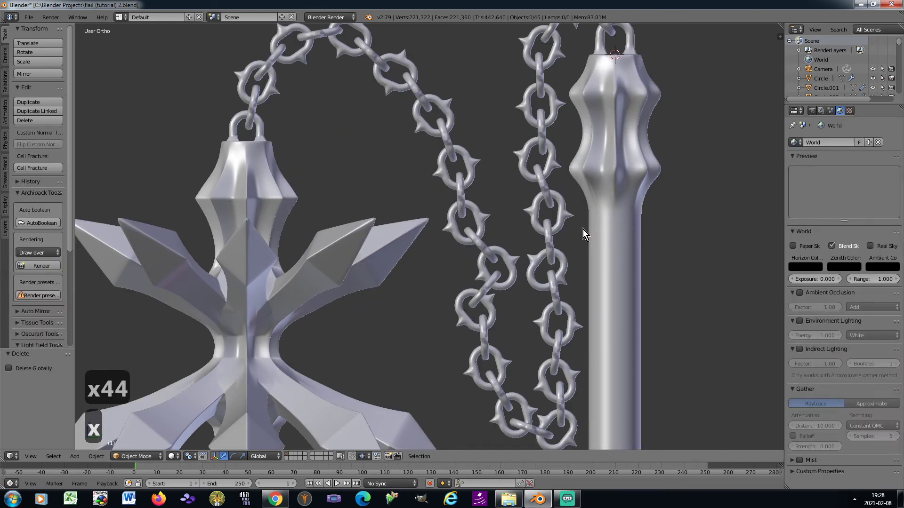
Set the remaining stud's origin to its geometry and scale it uniformly to 0.834
{"action": "right_click", "coordinate": [606, 228]}
{"action": "key", "text": "KP_6"}
{"action": "key", "text": "KP_6"}
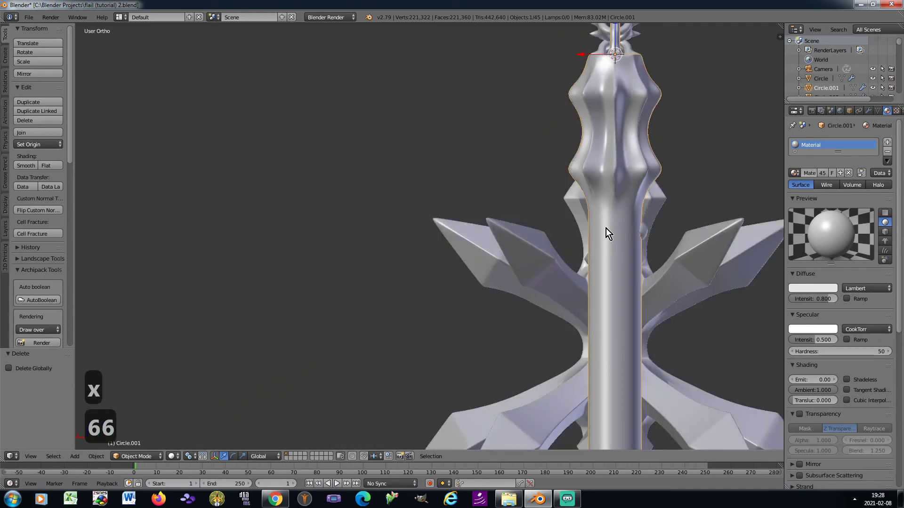
{"action": "right_click", "coordinate": [652, 226]}
{"action": "middle_click_drag", "start_coordinate": [655, 225], "coordinate": [400, 203], "text": "shift"}
{"action": "scroll", "coordinate": [399, 203], "scroll_direction": "up", "scroll_amount": 4}
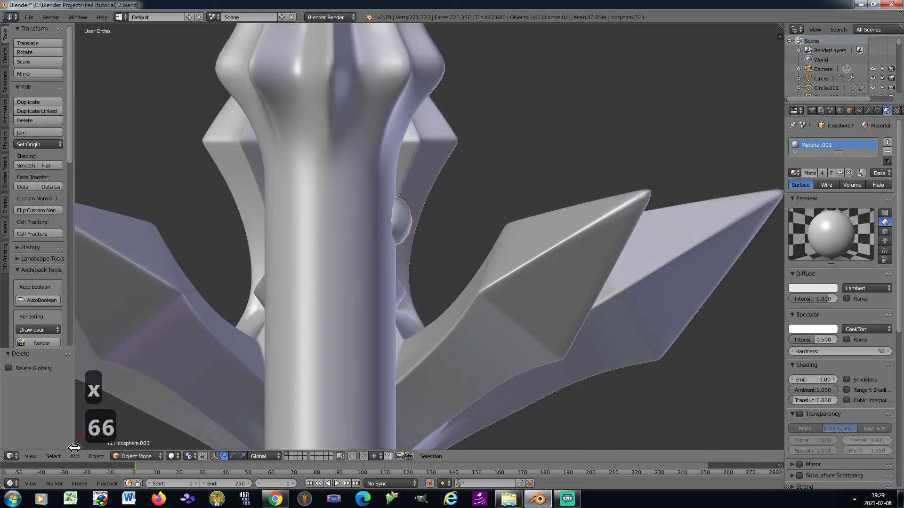
{"action": "left_click", "coordinate": [96, 457]}
{"action": "mouse_move", "coordinate": [131, 411]}
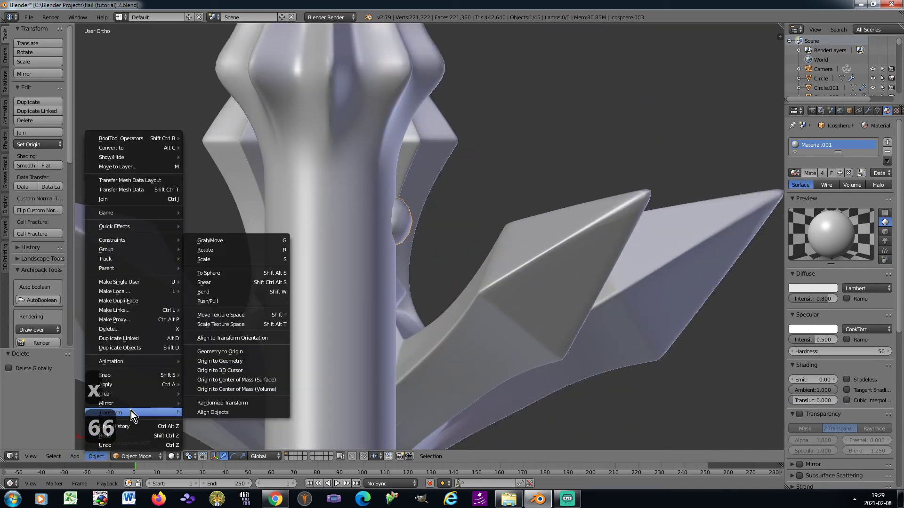
{"action": "left_click", "coordinate": [248, 361]}
{"action": "key", "text": "s"}
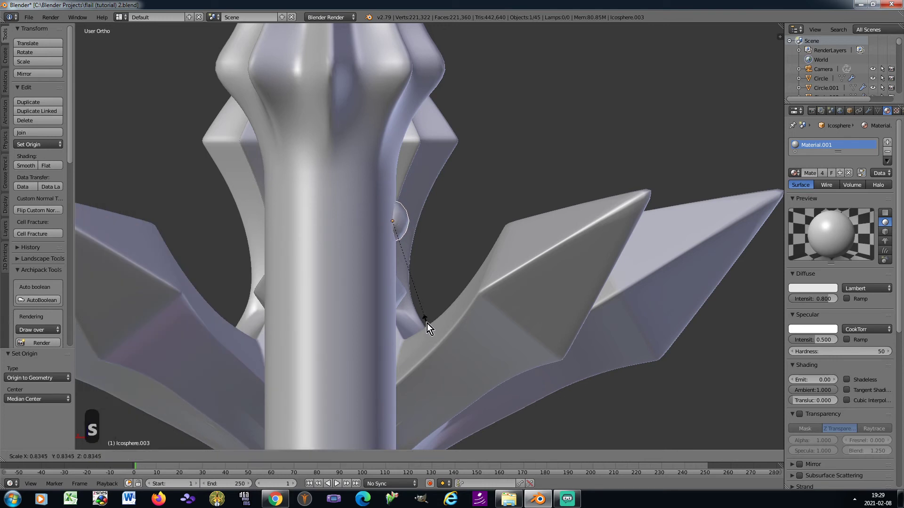
{"action": "left_click", "coordinate": [428, 323]}
Move the scaled stud's origin to the 3D cursor on the handle's axis
{"action": "left_click", "coordinate": [96, 457]}
{"action": "mouse_move", "coordinate": [126, 413]}
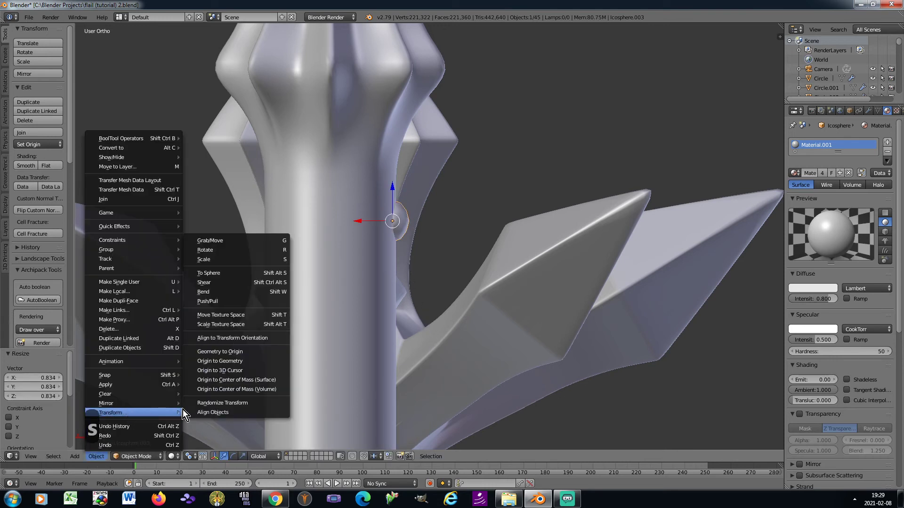
{"action": "left_click", "coordinate": [237, 372]}
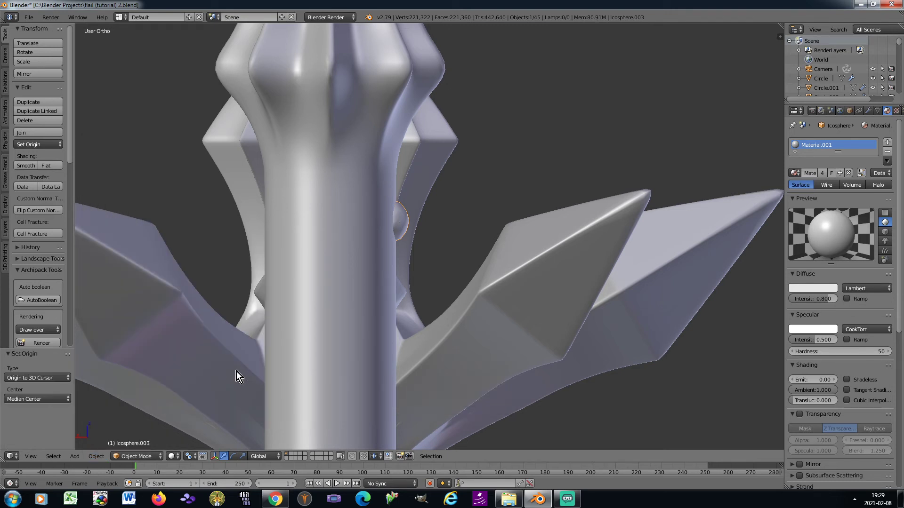
Make three copies of the reduced stud around the shaft, each rotated a further 90° about global Z
{"action": "key", "text": "shift+d"}
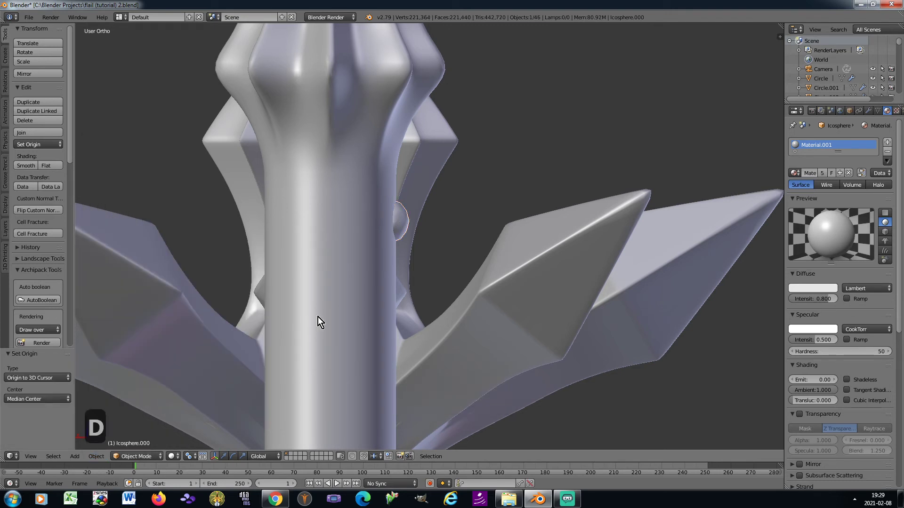
{"action": "key", "text": "r"}
{"action": "key", "text": "z"}
{"action": "key", "text": "9"}
{"action": "key", "text": "0"}
{"action": "key", "text": "Return"}
{"action": "key", "text": "shift+d"}
{"action": "key", "text": "shift+r"}
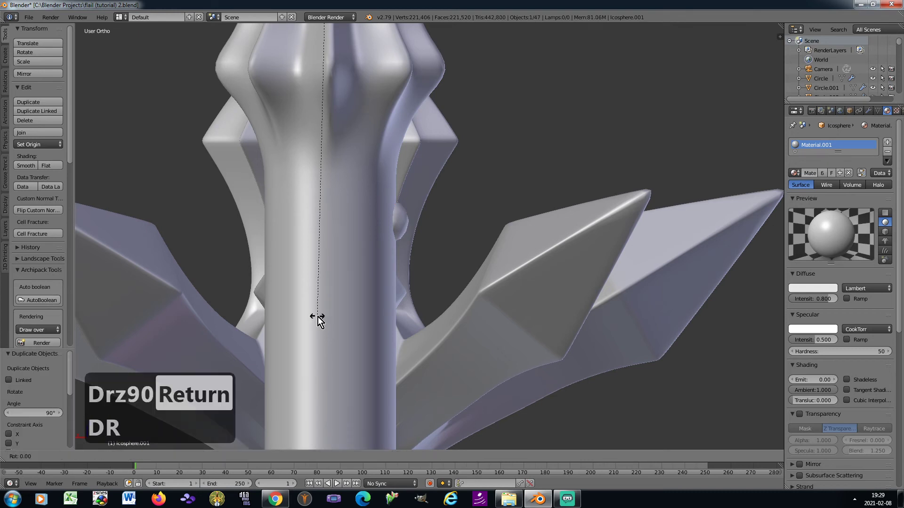
{"action": "key", "text": "z"}
{"action": "key", "text": "9"}
{"action": "key", "text": "0"}
{"action": "key", "text": "Return"}
{"action": "key", "text": "shift+d"}
{"action": "key", "text": "r"}
{"action": "key", "text": "z"}
{"action": "key", "text": "9"}
{"action": "key", "text": "0"}
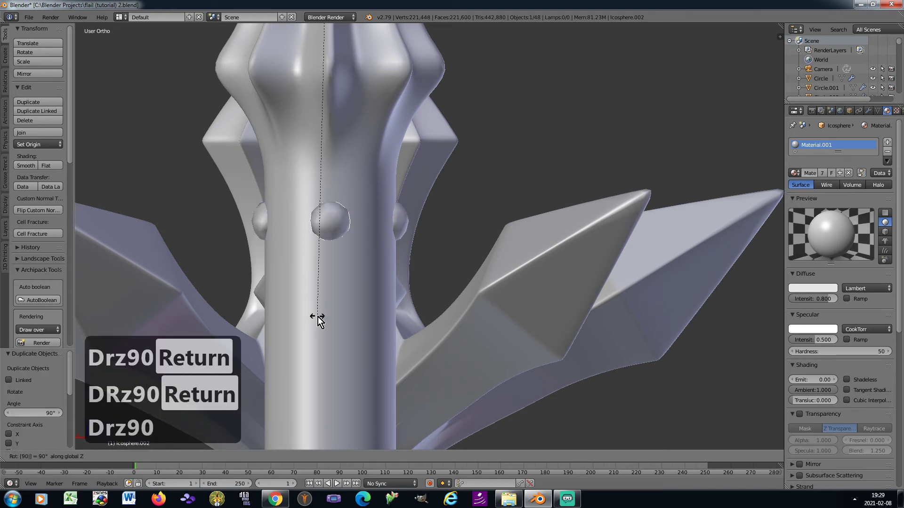
{"action": "key", "text": "Return"}
Select all four studs around the shaft and place a duplicate of the ring below it, moved -0.233 along Z
{"action": "left_click", "coordinate": [399, 222], "text": "shift"}
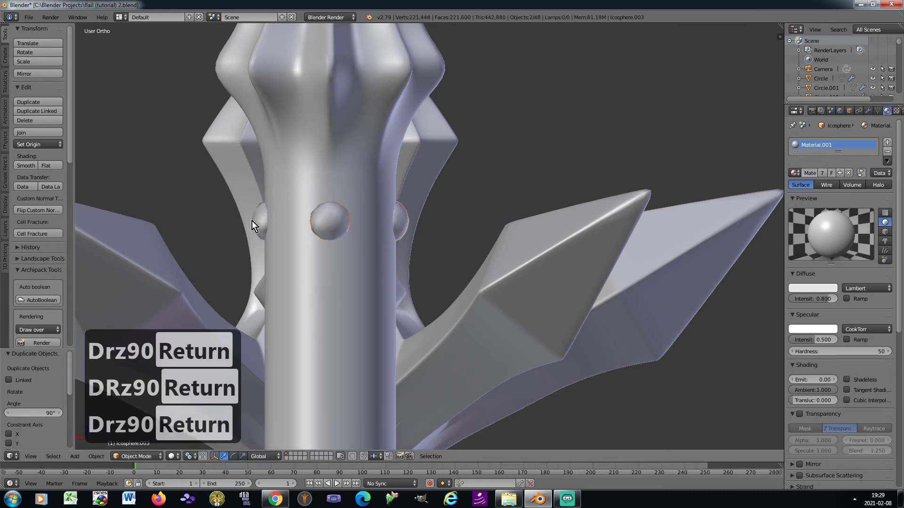
{"action": "left_click", "coordinate": [252, 221], "text": "shift"}
{"action": "key", "text": "6"}
{"action": "key", "text": "6"}
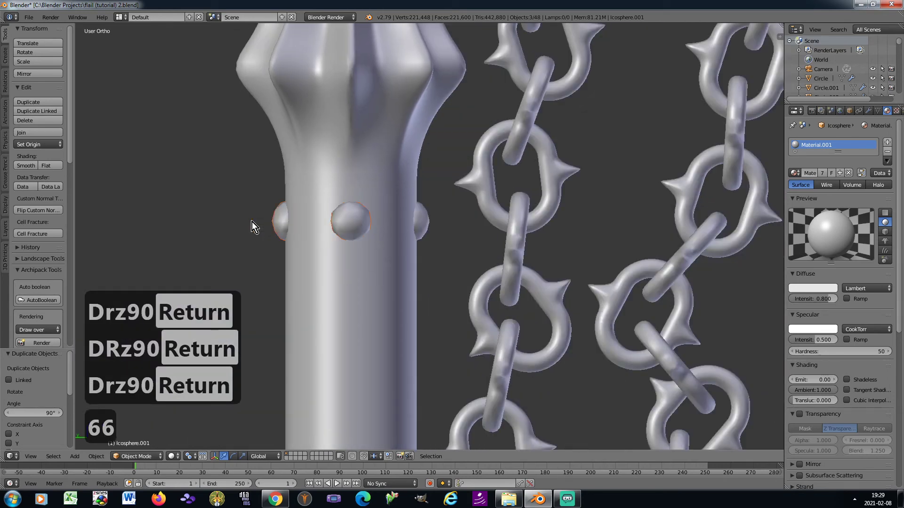
{"action": "left_click", "coordinate": [426, 221], "text": "shift"}
{"action": "scroll", "coordinate": [428, 219], "scroll_direction": "down", "scroll_amount": 7}
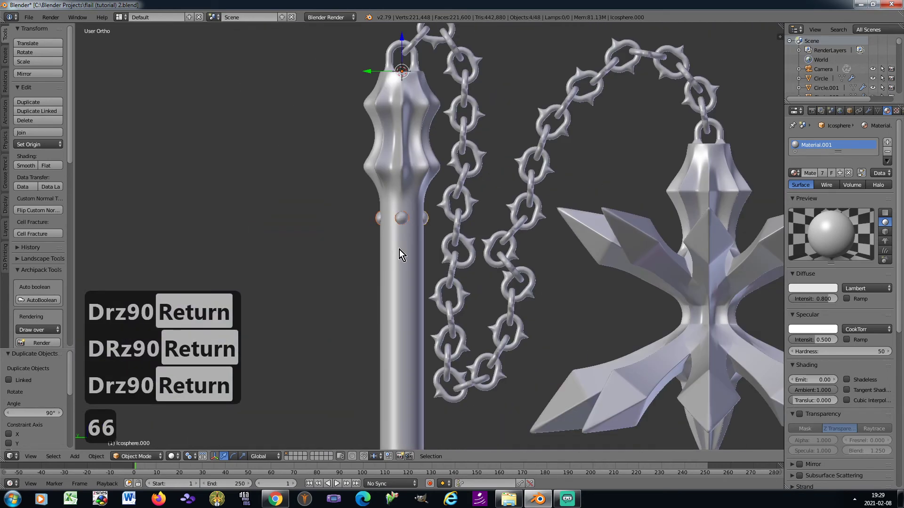
{"action": "key", "text": "shift+d"}
{"action": "key", "text": "g"}
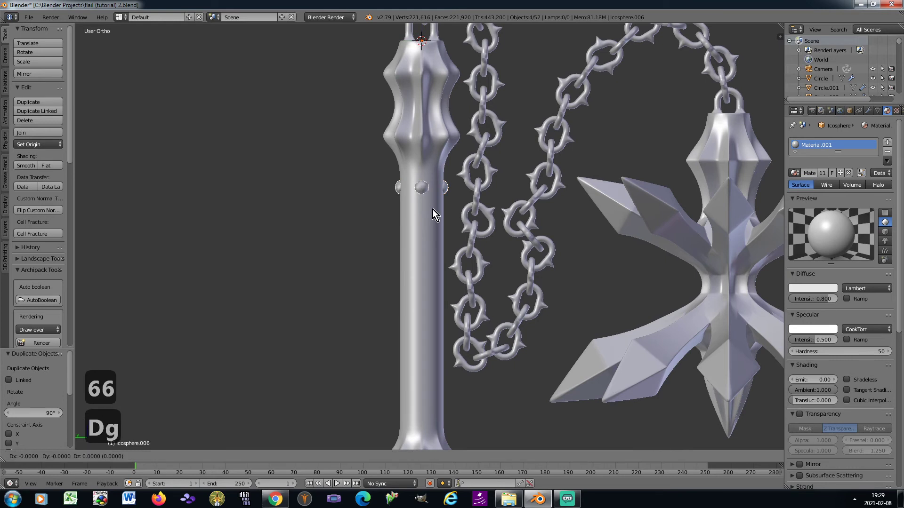
{"action": "key", "text": "z"}
{"action": "left_click", "coordinate": [428, 241]}
Add two further stud rings down the shaft by duplicating the latest ring, moving the first copy -0.250 along Z
{"action": "key", "text": "shift+d"}
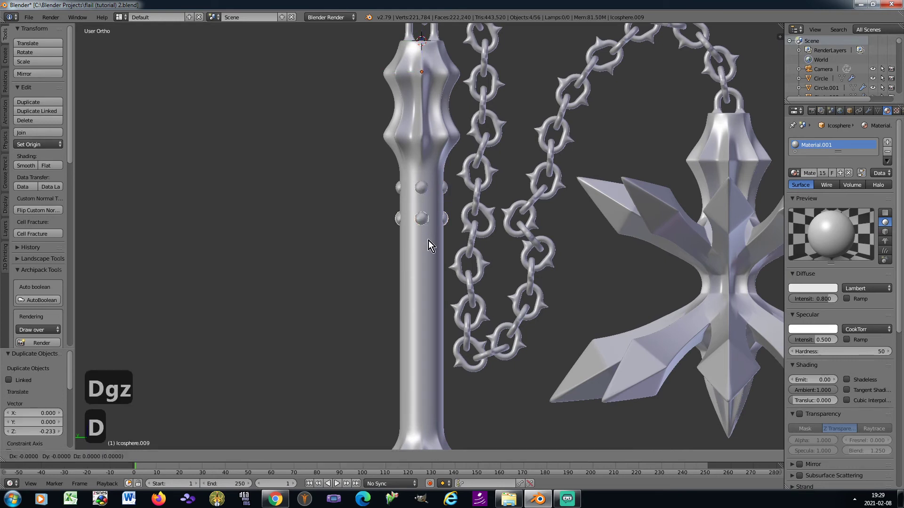
{"action": "key", "text": "g"}
{"action": "key", "text": "z"}
{"action": "left_click", "coordinate": [423, 274]}
{"action": "key", "text": "shift+d"}
{"action": "key", "text": "g"}
{"action": "key", "text": "z"}
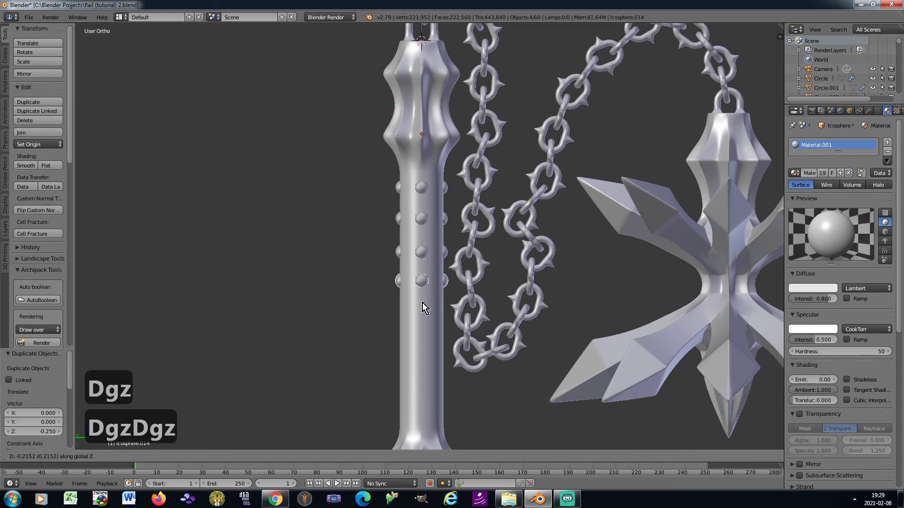
{"action": "left_click", "coordinate": [422, 306]}
Continue the pattern with two more duplicated rings down the shaft, moving the first one -0.233 along Z
{"action": "key", "text": "shift+d"}
{"action": "key", "text": "g"}
{"action": "key", "text": "z"}
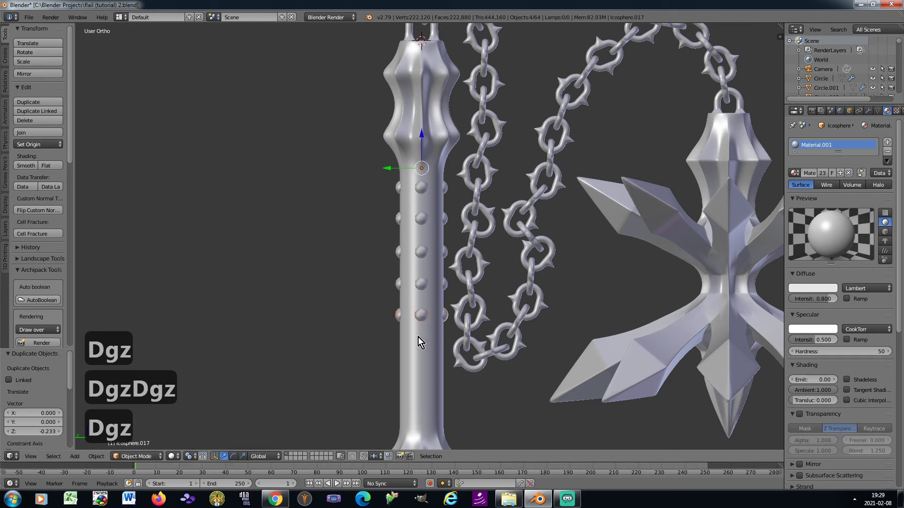
{"action": "left_click", "coordinate": [418, 337]}
{"action": "key", "text": "shift+d"}
{"action": "key", "text": "g"}
{"action": "key", "text": "z"}
{"action": "left_click", "coordinate": [419, 369]}
Complete the shaft's lower end with two more duplicated stud rings, moved -0.268 and -0.236 along Z
{"action": "middle_click_drag", "start_coordinate": [419, 368], "coordinate": [405, 281], "text": "shift"}
{"action": "key", "text": "shift+d"}
{"action": "key", "text": "g"}
{"action": "key", "text": "z"}
{"action": "left_click", "coordinate": [404, 315]}
{"action": "key", "text": "shift+d"}
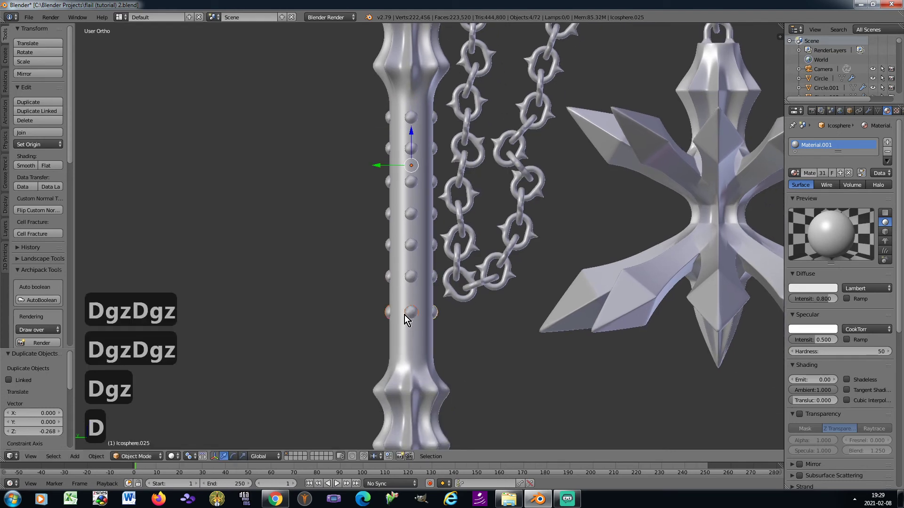
{"action": "key", "text": "g"}
{"action": "key", "text": "z"}
{"action": "left_click", "coordinate": [405, 349]}
Save over flail (tutorial) 2.blend and show the whole flail, with nothing selected, through the camera
{"action": "key", "text": "ctrl+s"}
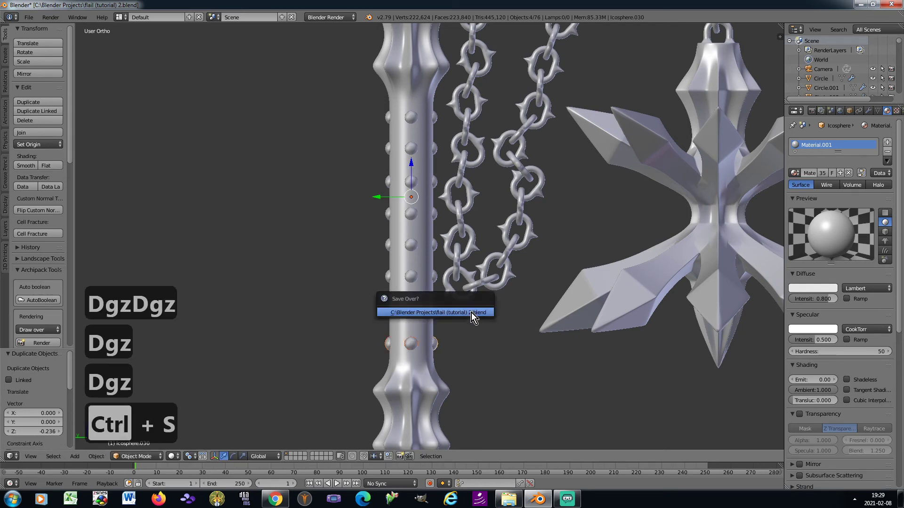
{"action": "left_click", "coordinate": [471, 313]}
{"action": "key", "text": "a"}
{"action": "scroll", "coordinate": [463, 301], "scroll_direction": "down", "scroll_amount": 5}
{"action": "key", "text": "KP_0"}
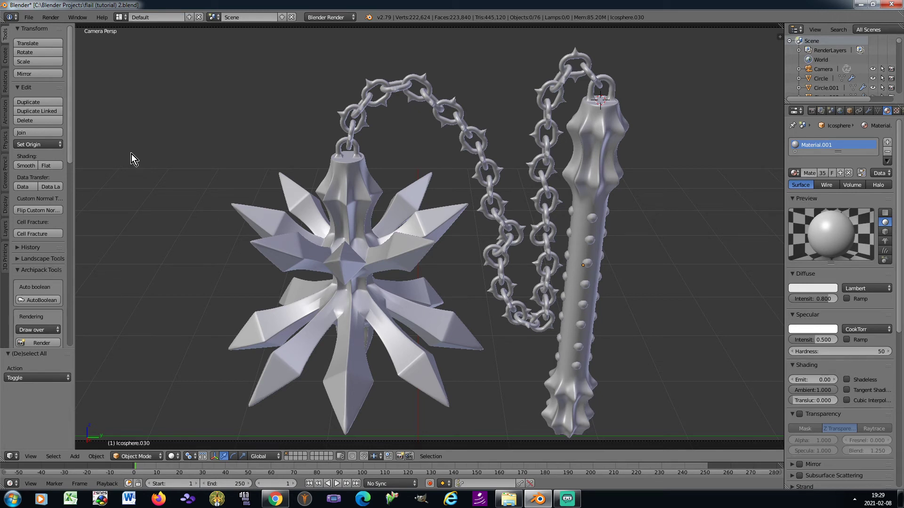
Add a Sun lamp at the handle's top and raise it 0.776 along Z
{"action": "left_click", "coordinate": [4, 62]}
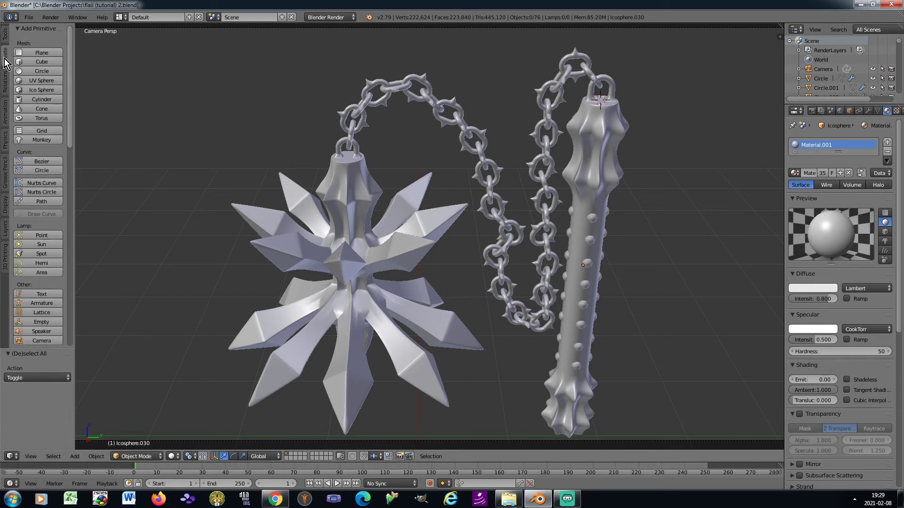
{"action": "left_click", "coordinate": [47, 246]}
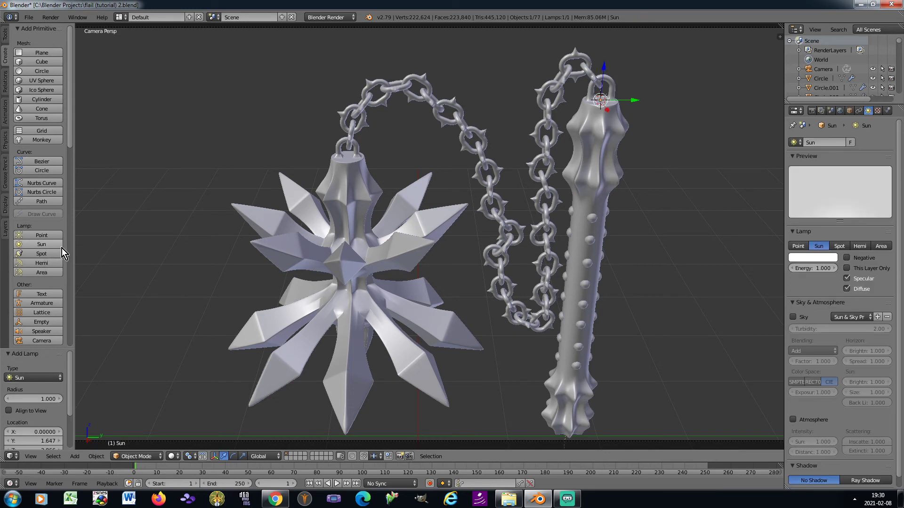
{"action": "key", "text": "g"}
{"action": "key", "text": "z"}
{"action": "left_click", "coordinate": [472, 212]}
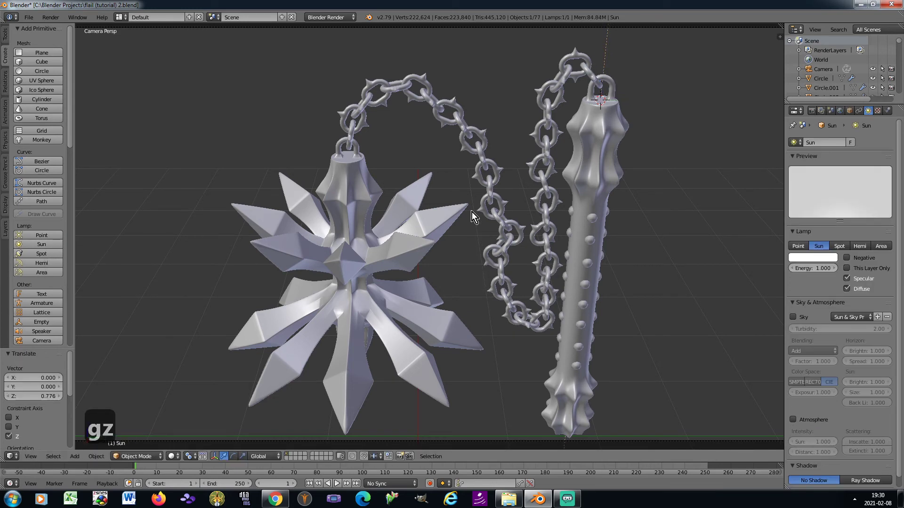
Add a Hemi lamp and move it 0.770 along Z and 0.936 along Y, beside the Sun lamp
{"action": "scroll", "coordinate": [466, 219], "scroll_direction": "down", "scroll_amount": 2}
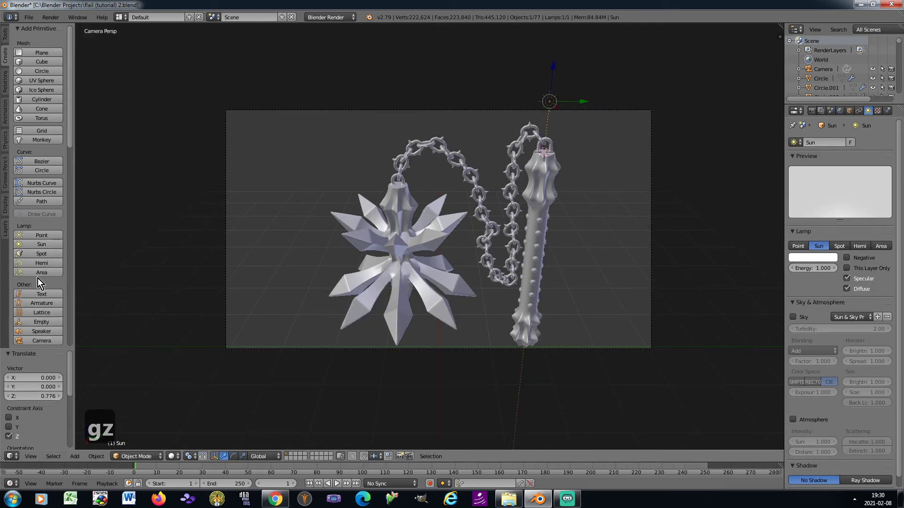
{"action": "left_click", "coordinate": [36, 265]}
{"action": "key", "text": "g"}
{"action": "key", "text": "z"}
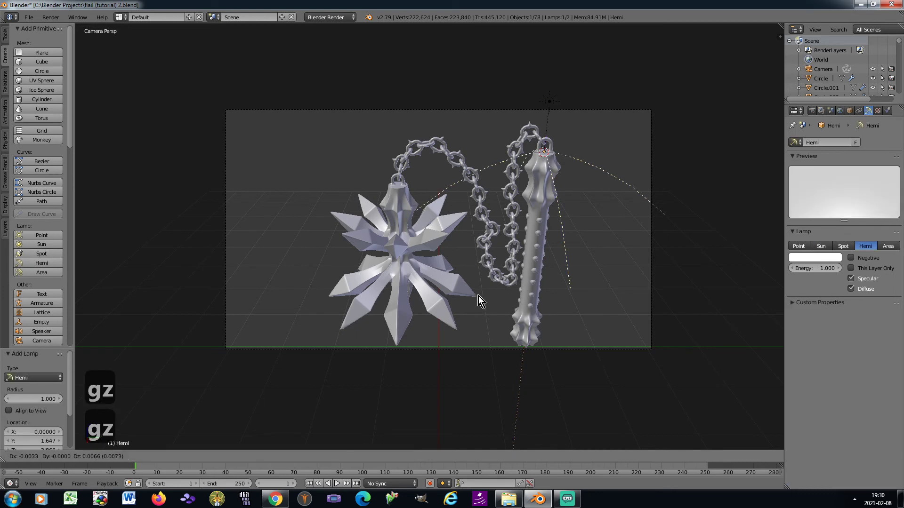
{"action": "left_click", "coordinate": [481, 254]}
{"action": "key", "text": "g"}
{"action": "key", "text": "y"}
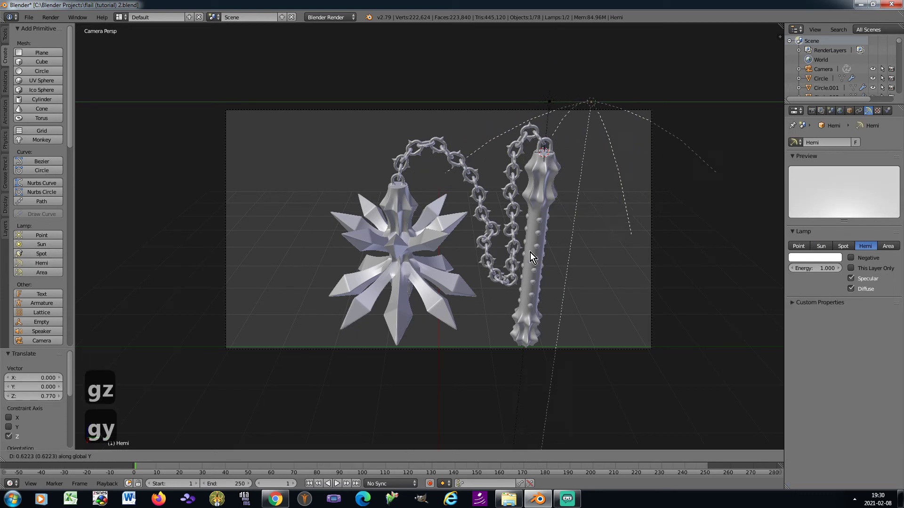
{"action": "left_click", "coordinate": [545, 251]}
Select both lamps and, in a top view, move them 2.579 along X and 0.063 along Y towards the camera
{"action": "right_click", "coordinate": [549, 101], "text": "shift"}
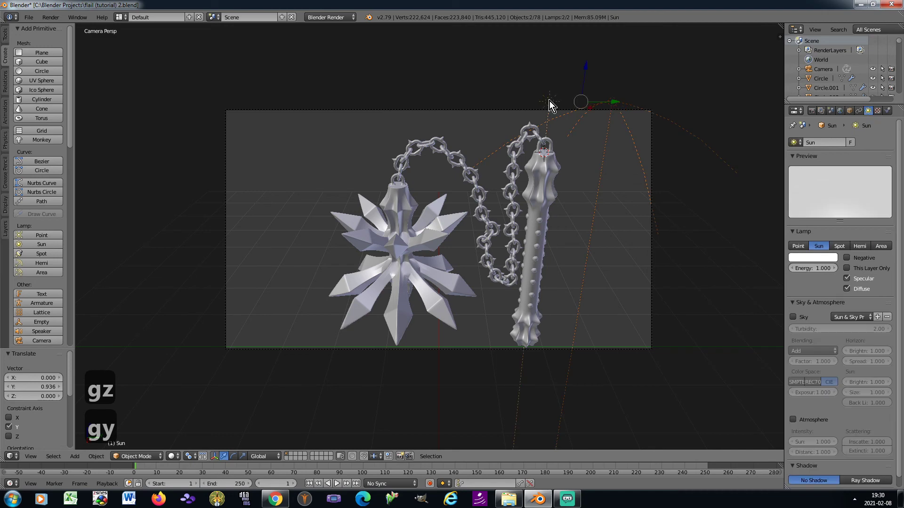
{"action": "key", "text": "KP_0"}
{"action": "key", "text": "KP_8"}
{"action": "key", "text": "KP_8"}
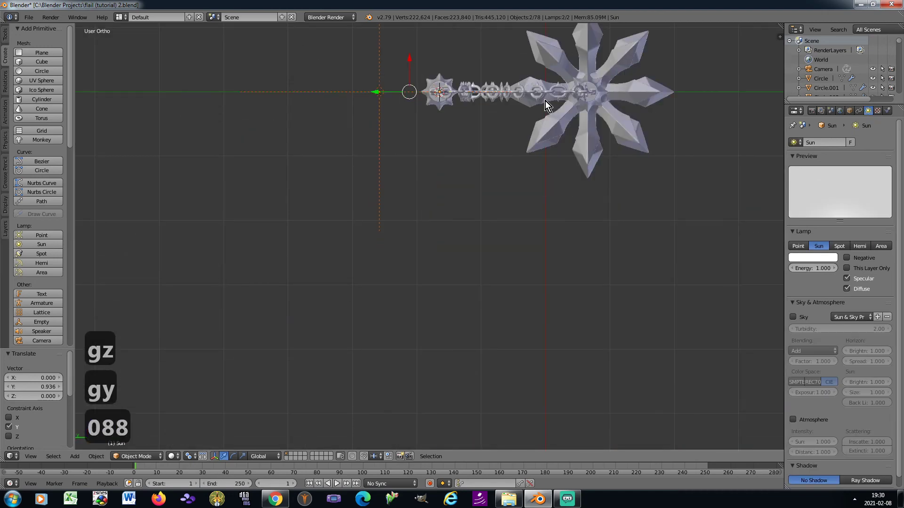
{"action": "scroll", "coordinate": [545, 101], "scroll_direction": "down", "scroll_amount": 7}
{"action": "middle_click_drag", "start_coordinate": [519, 89], "coordinate": [426, 261], "text": "shift"}
{"action": "key", "text": "g"}
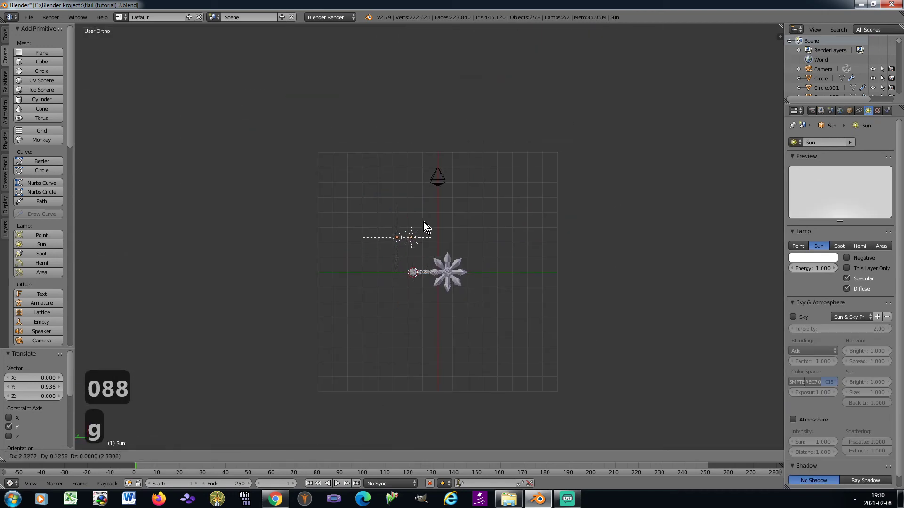
{"action": "left_click", "coordinate": [425, 219]}
From the side, rotate both lamps -47.9° towards the flail and shift them 0.273 in X and 0.182 in Z
{"action": "key", "text": "KP_4"}
{"action": "key", "text": "KP_4"}
{"action": "key", "text": "KP_2"}
{"action": "key", "text": "KP_2"}
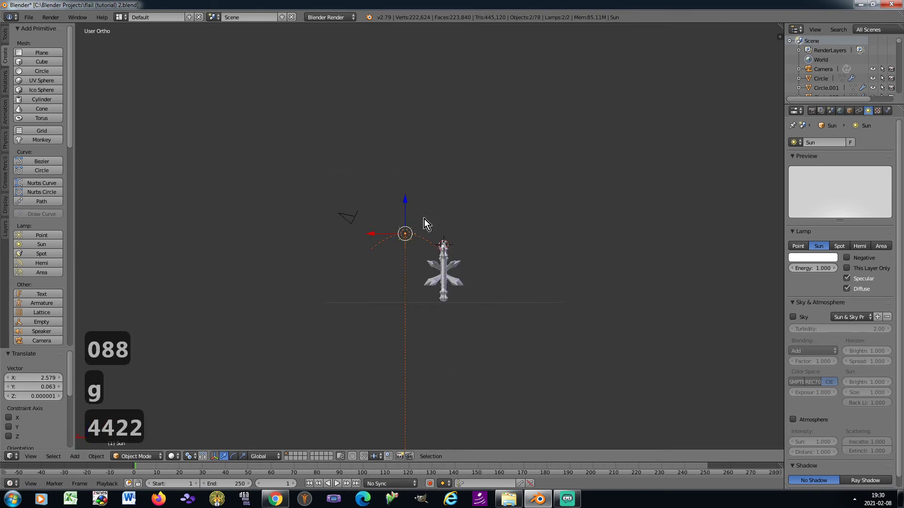
{"action": "key", "text": "KP_2"}
{"action": "key", "text": "KP_8"}
{"action": "scroll", "coordinate": [417, 268], "scroll_direction": "up", "scroll_amount": 1}
{"action": "key", "text": "r"}
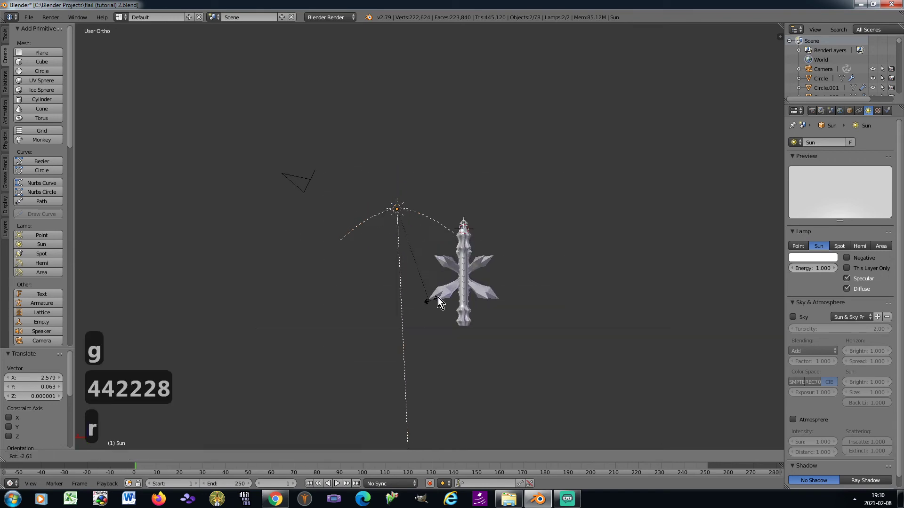
{"action": "key", "text": "g"}
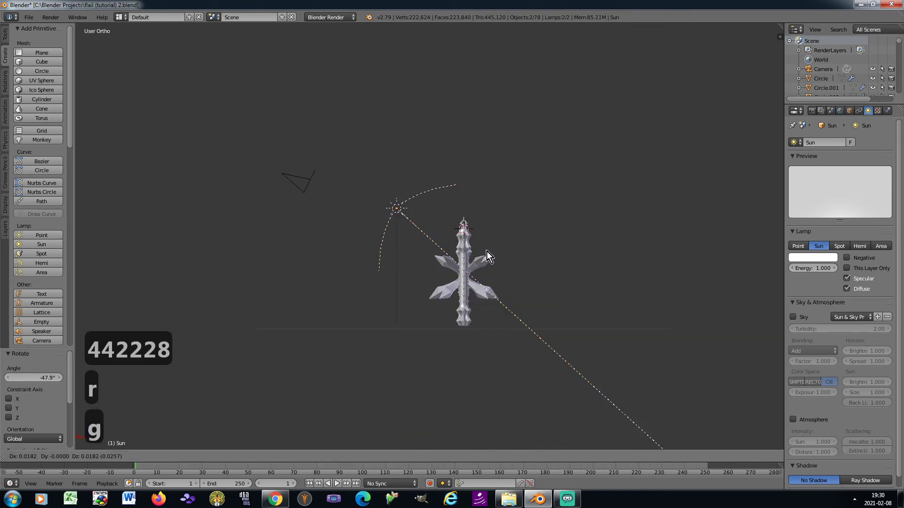
{"action": "left_click", "coordinate": [481, 248]}
From above, rotate both lamps -34.8° so they aim diagonally at the flail
{"action": "key", "text": "KP_8"}
{"action": "key", "text": "KP_8"}
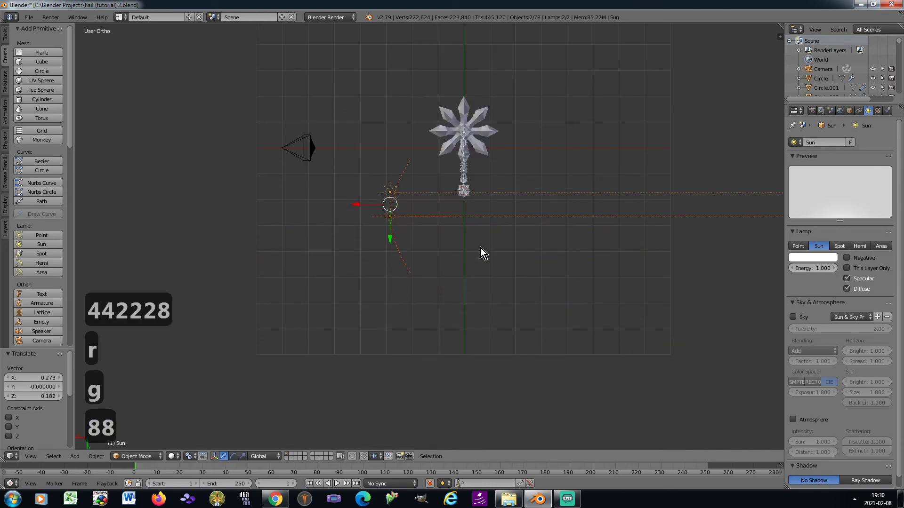
{"action": "key", "text": "r"}
{"action": "left_click", "coordinate": [463, 194]}
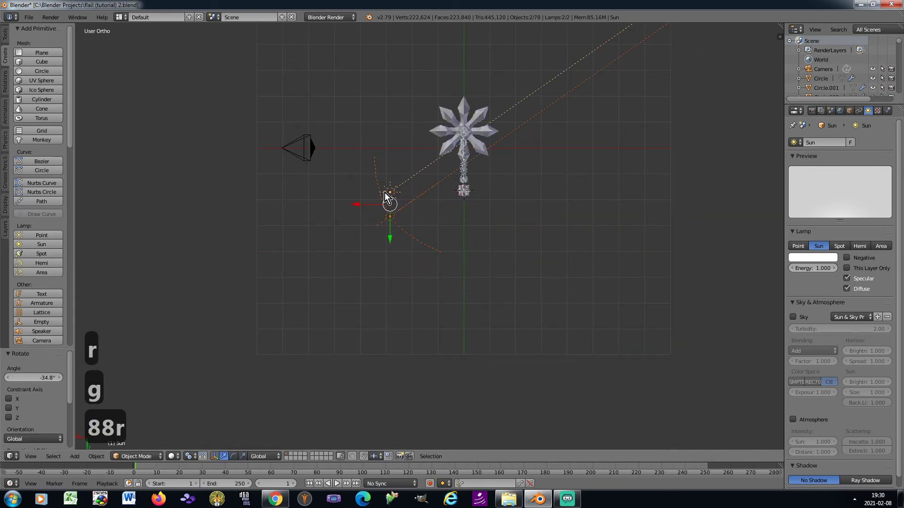
Set the Hemi lamp's energy to 0.1
{"action": "scroll", "coordinate": [385, 193], "scroll_direction": "up", "scroll_amount": 4}
{"action": "right_click", "coordinate": [398, 241]}
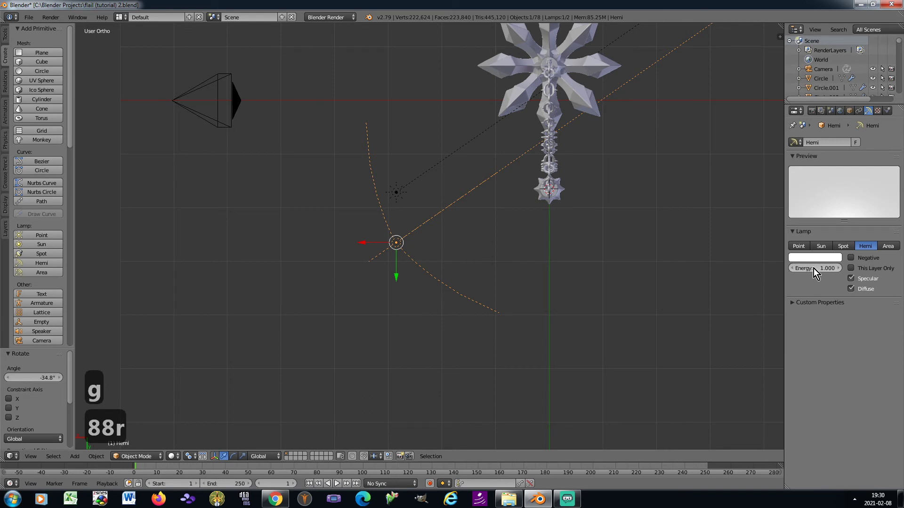
{"action": "type", "text": "0.1"}
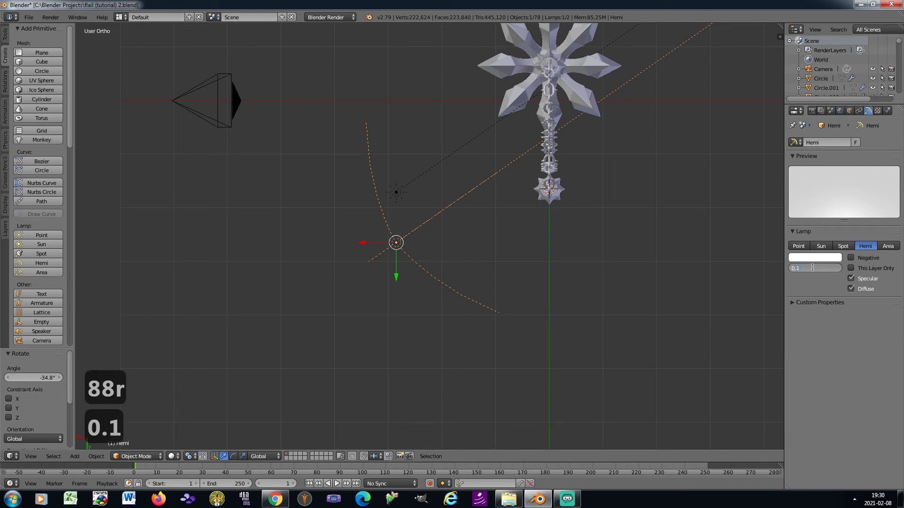
{"action": "key", "text": "Return"}
Give the Sun lamp ray shadows with 10 samples, a soft size of 0.8 and Constant QMC sampling
{"action": "right_click", "coordinate": [398, 192]}
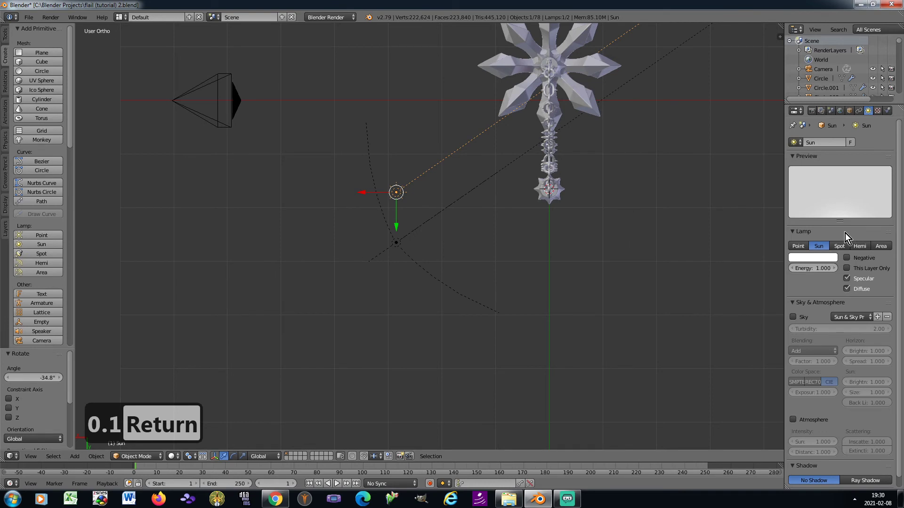
{"action": "scroll", "coordinate": [821, 269], "scroll_direction": "down", "scroll_amount": 1}
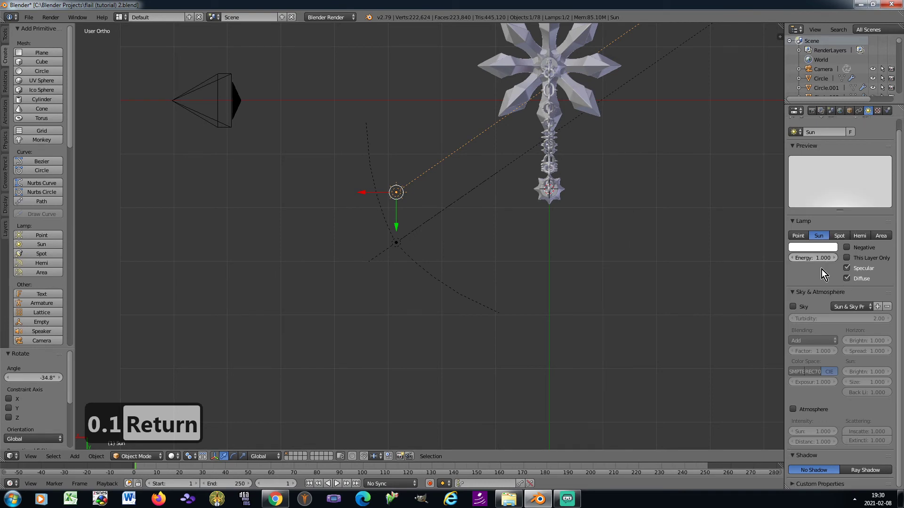
{"action": "left_click", "coordinate": [864, 470]}
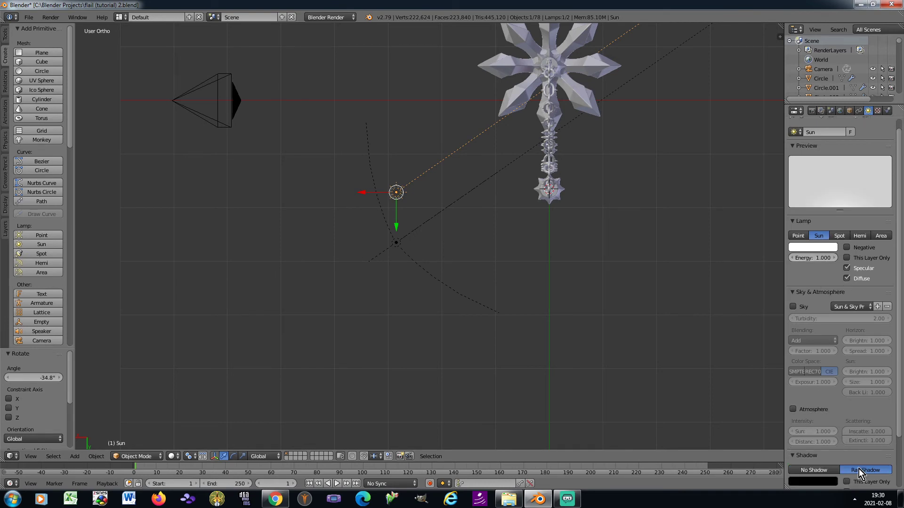
{"action": "scroll", "coordinate": [853, 452], "scroll_direction": "down", "scroll_amount": 3}
{"action": "left_click", "coordinate": [815, 447]}
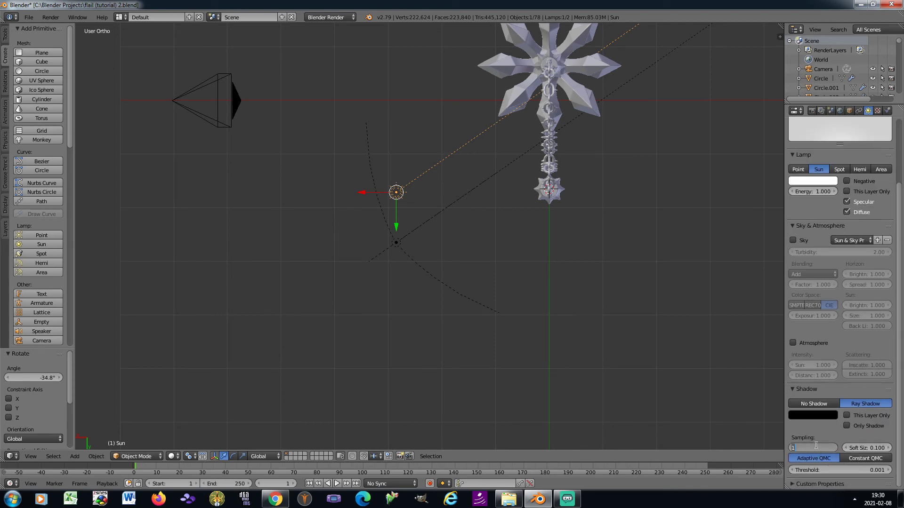
{"action": "type", "text": "10"}
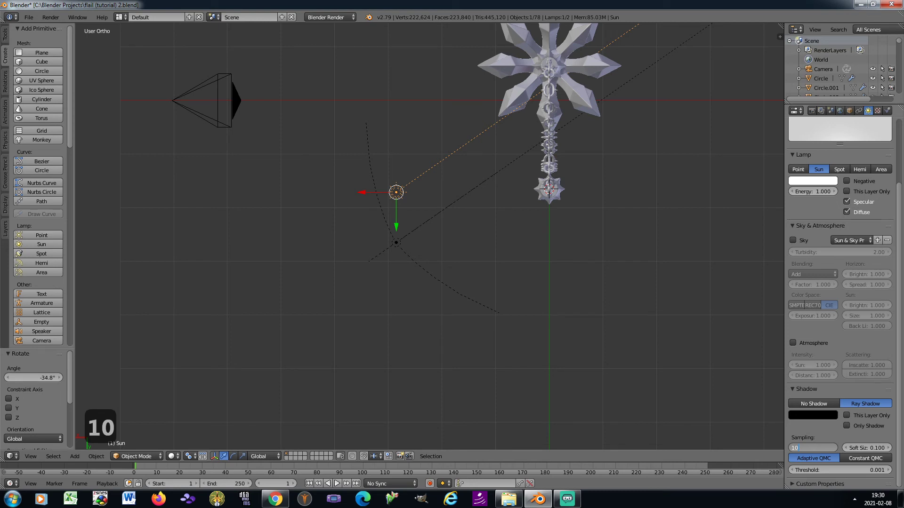
{"action": "key", "text": "Tab"}
{"action": "type", "text": "0.8"}
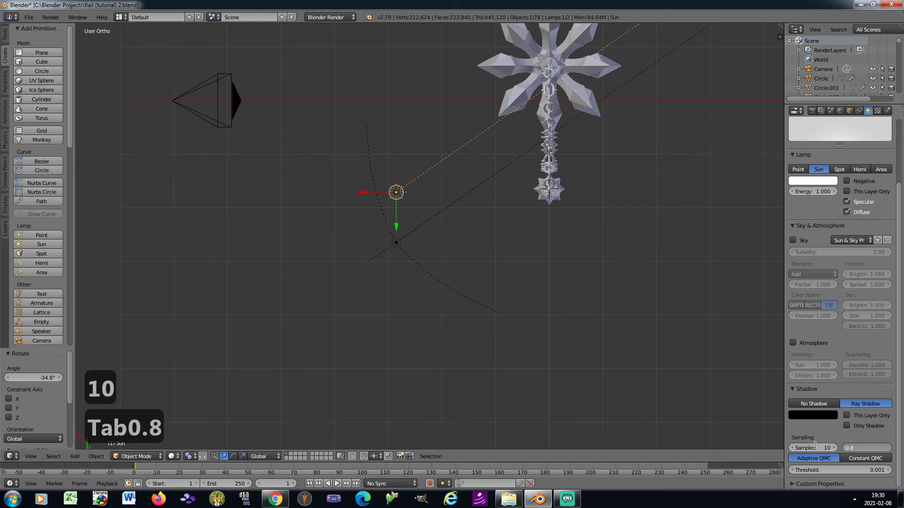
{"action": "key", "text": "Return"}
{"action": "left_click", "coordinate": [863, 460]}
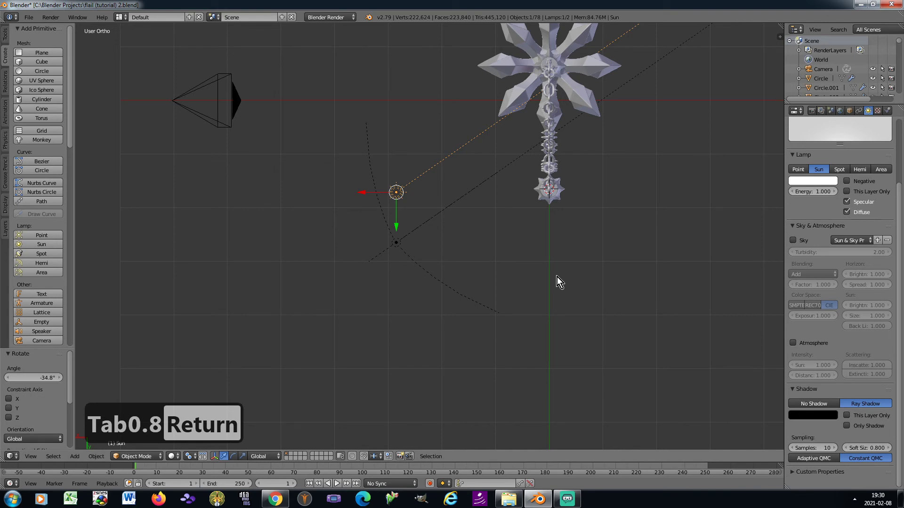
Add a plane at the 3D cursor and move it -1.683 along Y to centre it on the flail
{"action": "scroll", "coordinate": [612, 311], "scroll_direction": "down", "scroll_amount": 3}
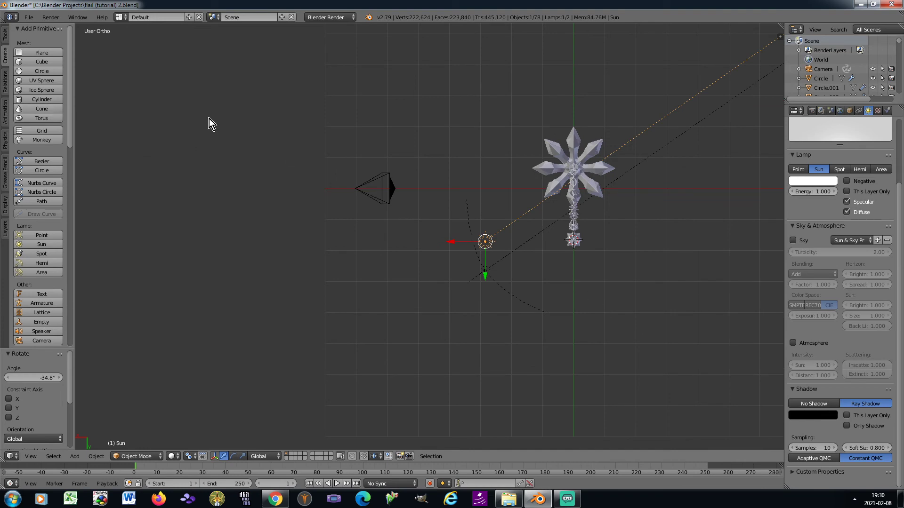
{"action": "left_click", "coordinate": [35, 53]}
{"action": "key", "text": "g"}
{"action": "key", "text": "y"}
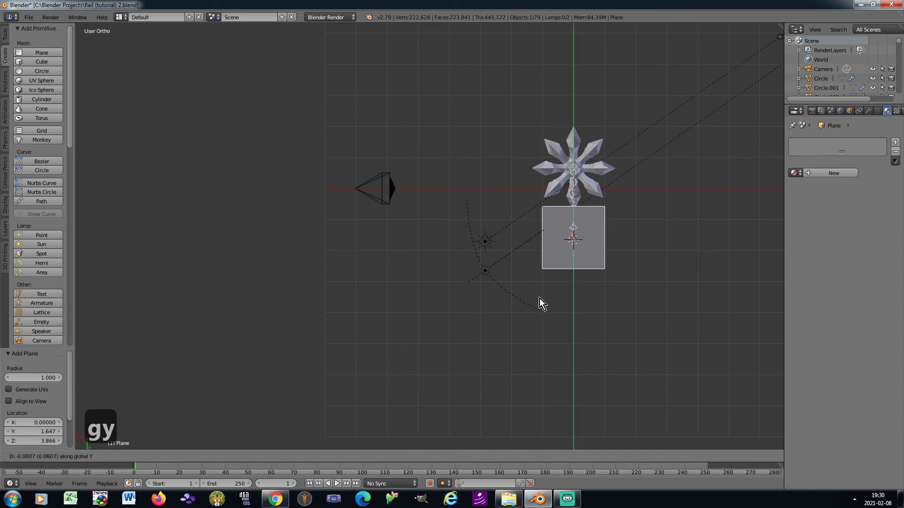
{"action": "left_click", "coordinate": [539, 256]}
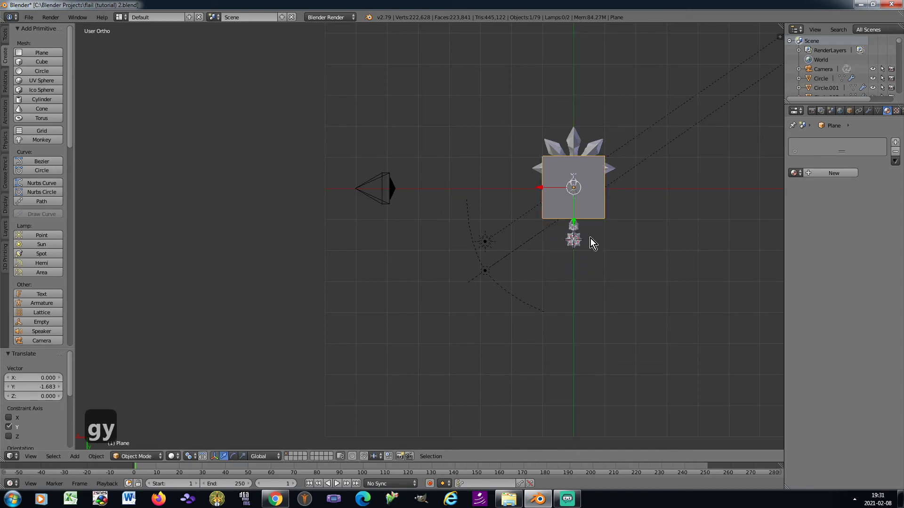
Stand the plane upright by rotating it 90° about Y, then move it -2.043 along X to sit behind the flail
{"action": "scroll", "coordinate": [595, 214], "scroll_direction": "up", "scroll_amount": 2}
{"action": "middle_click_drag", "start_coordinate": [594, 214], "coordinate": [527, 253], "text": "shift"}
{"action": "type", "text": "ry"}
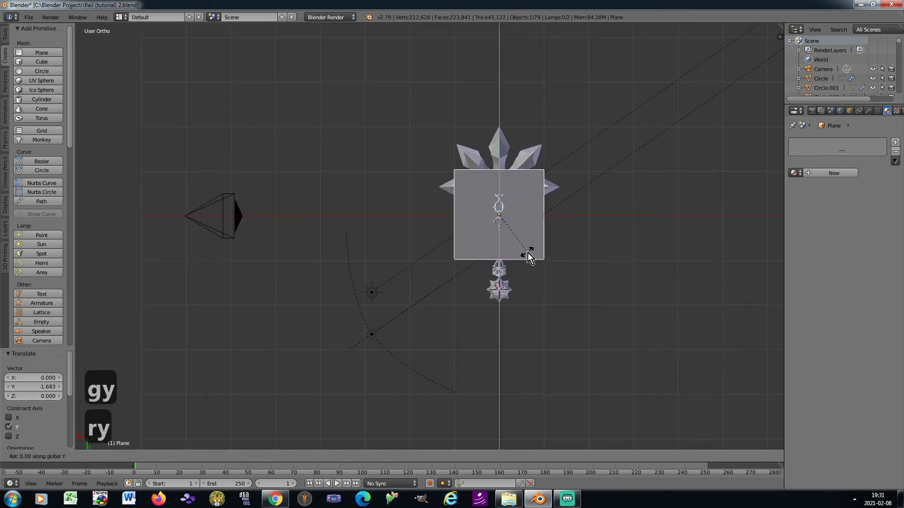
{"action": "type", "text": "90"}
{"action": "key", "text": "Return"}
{"action": "key", "text": "g"}
{"action": "key", "text": "x"}
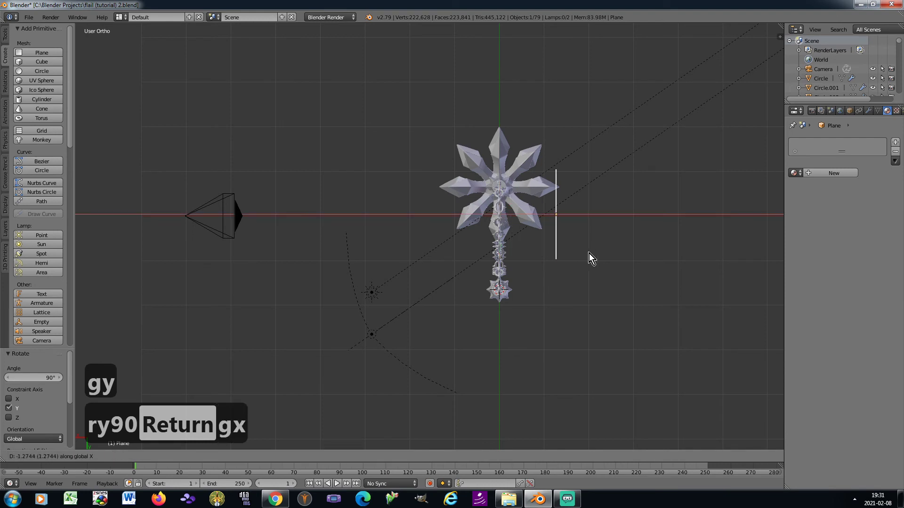
{"action": "left_click", "coordinate": [618, 253]}
In the camera view, lower the plane 2.269 in Z and scale it up 3.023 times
{"action": "key", "text": "KP_0"}
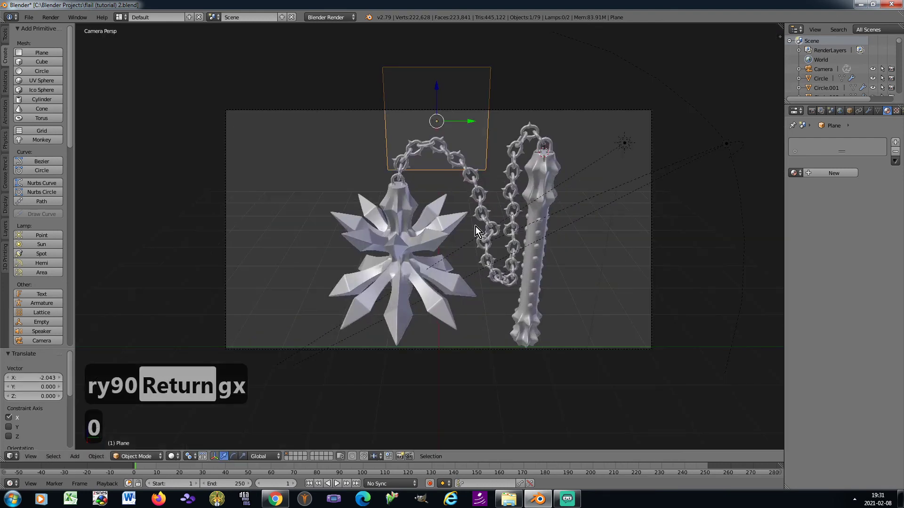
{"action": "key", "text": "g"}
{"action": "key", "text": "z"}
{"action": "left_click", "coordinate": [462, 308]}
{"action": "key", "text": "s"}
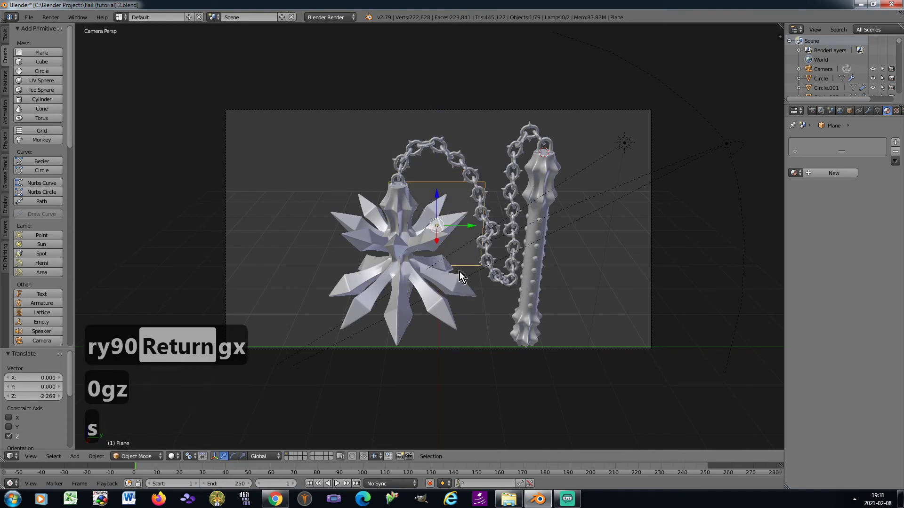
{"action": "left_click", "coordinate": [519, 357]}
Lower the backdrop plane another 0.464 in Z and enlarge it by a factor of about 1.03
{"action": "key", "text": "g"}
{"action": "key", "text": "z"}
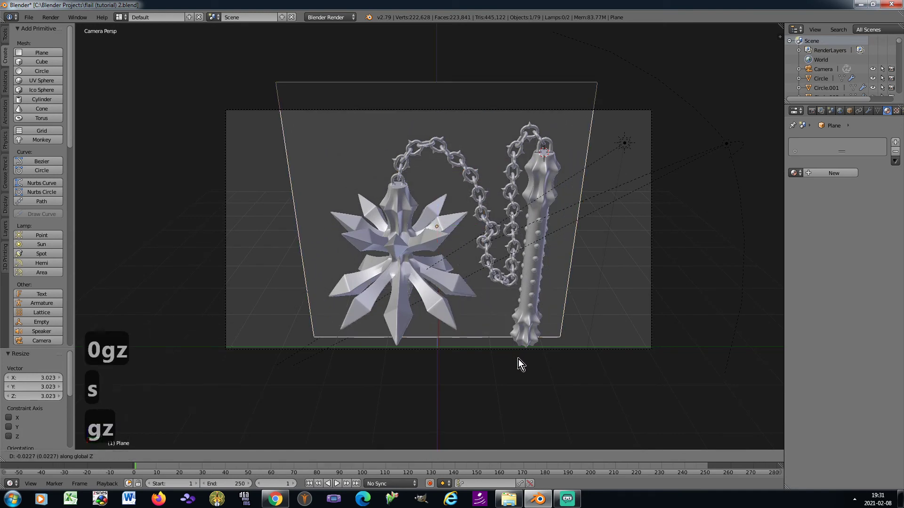
{"action": "left_click", "coordinate": [517, 375]}
{"action": "key", "text": "s"}
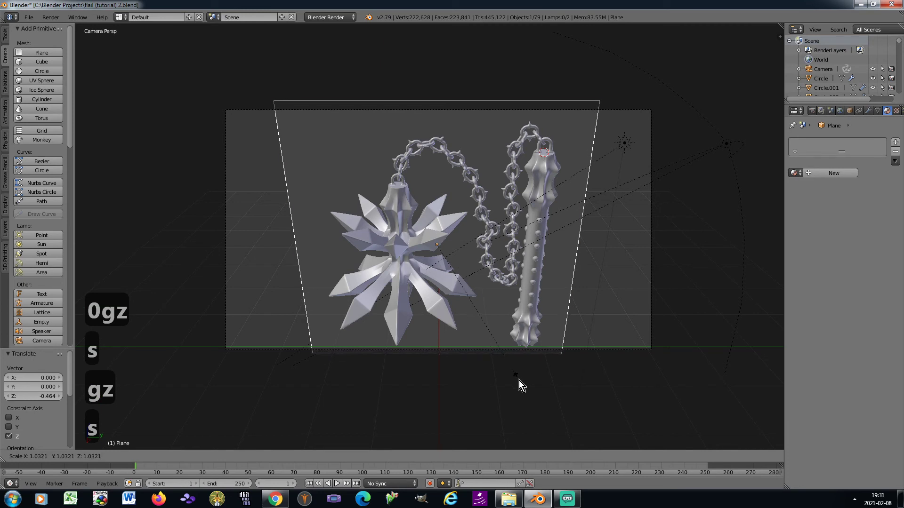
{"action": "left_click", "coordinate": [519, 381]}
In the plane's mesh, select only its two side edges and its lower edge
{"action": "key", "text": "Tab"}
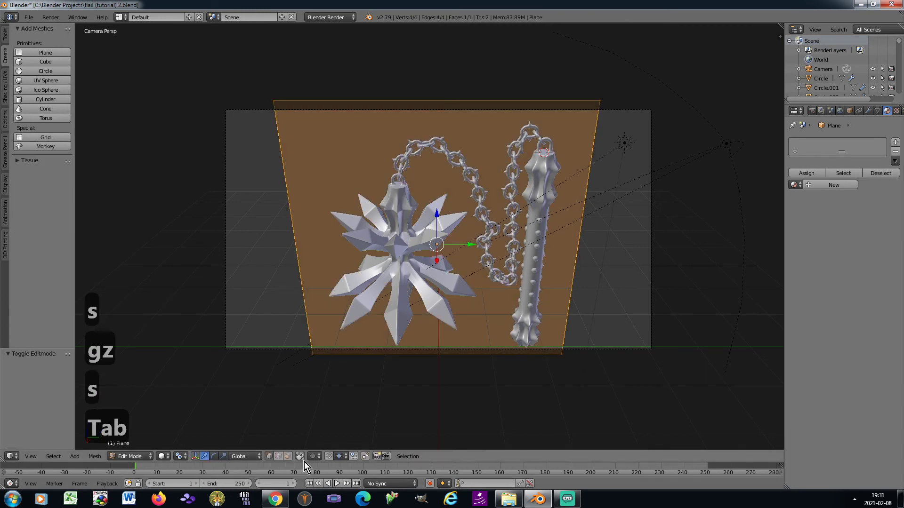
{"action": "left_click", "coordinate": [279, 458]}
{"action": "right_click", "coordinate": [307, 285]}
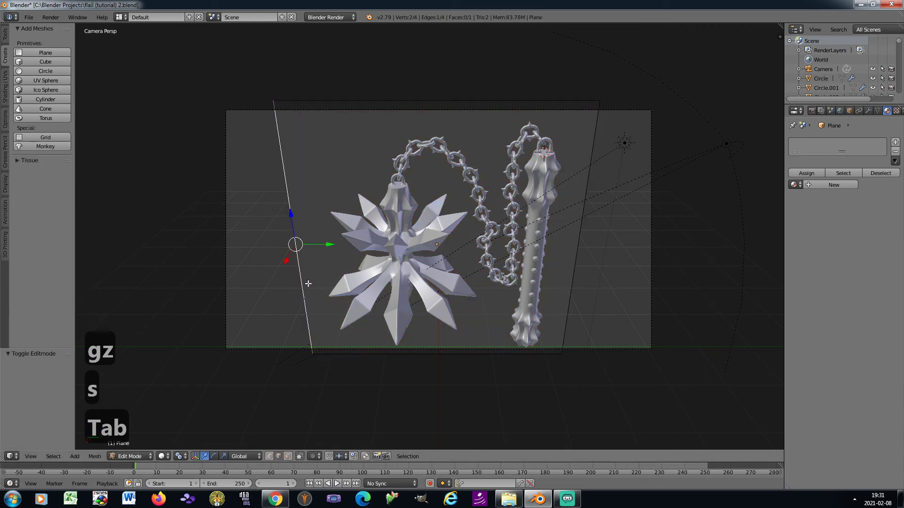
{"action": "right_click", "coordinate": [386, 357], "text": "shift"}
{"action": "right_click", "coordinate": [588, 198], "text": "shift"}
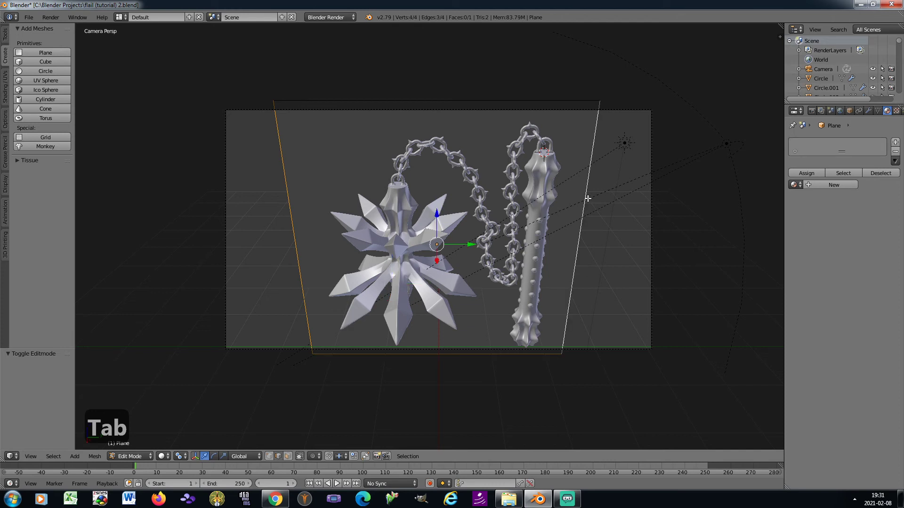
Widen the whole backdrop plane along Y by a factor of 1.741 so it extends past the camera frame's sides
{"action": "key", "text": "Tab"}
{"action": "key", "text": "s"}
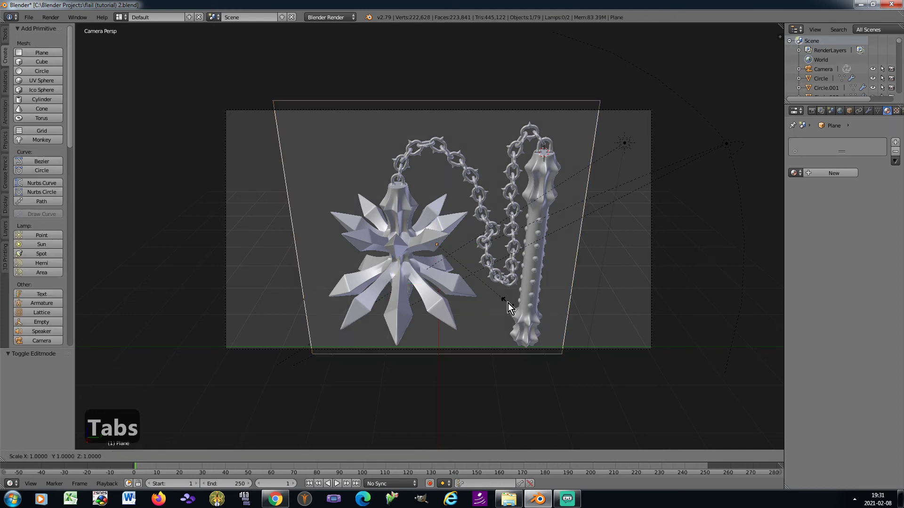
{"action": "key", "text": "y"}
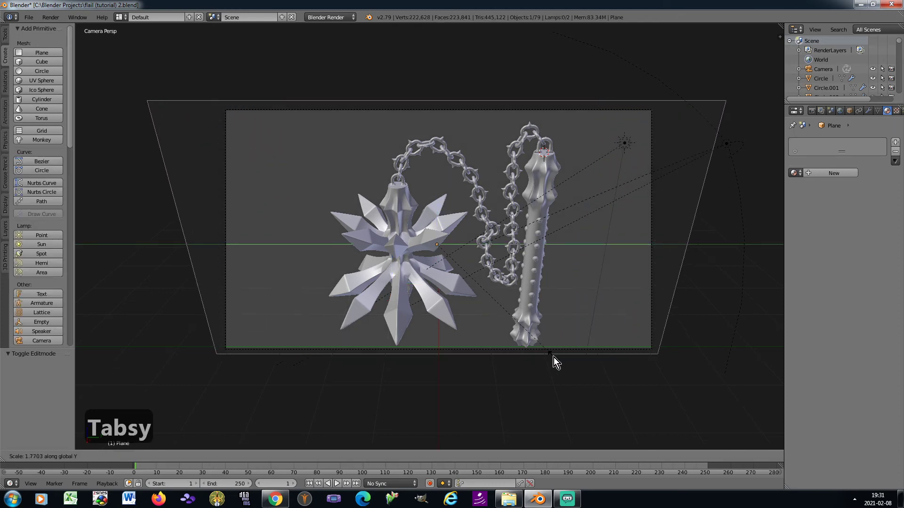
{"action": "left_click", "coordinate": [552, 357]}
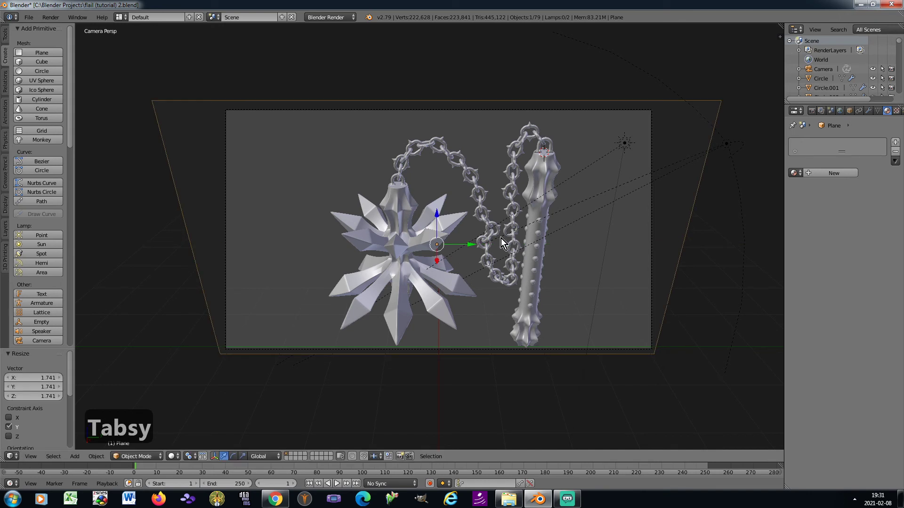
Extrude the plane's side and lower edges 9.325 along X past the camera to form two walls and a floor
{"action": "middle_click_drag", "start_coordinate": [503, 244], "coordinate": [503, 228], "text": "shift"}
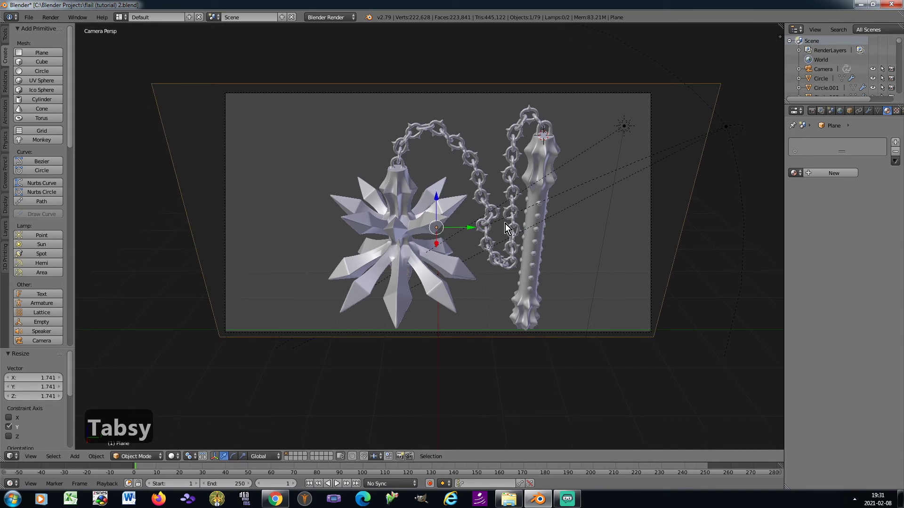
{"action": "key", "text": "a"}
{"action": "key", "text": "Tab"}
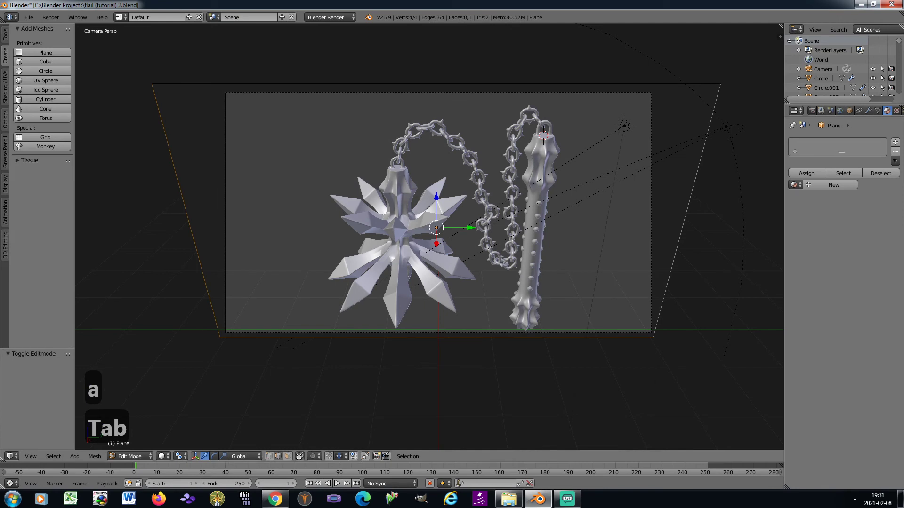
{"action": "key", "text": "KP_0"}
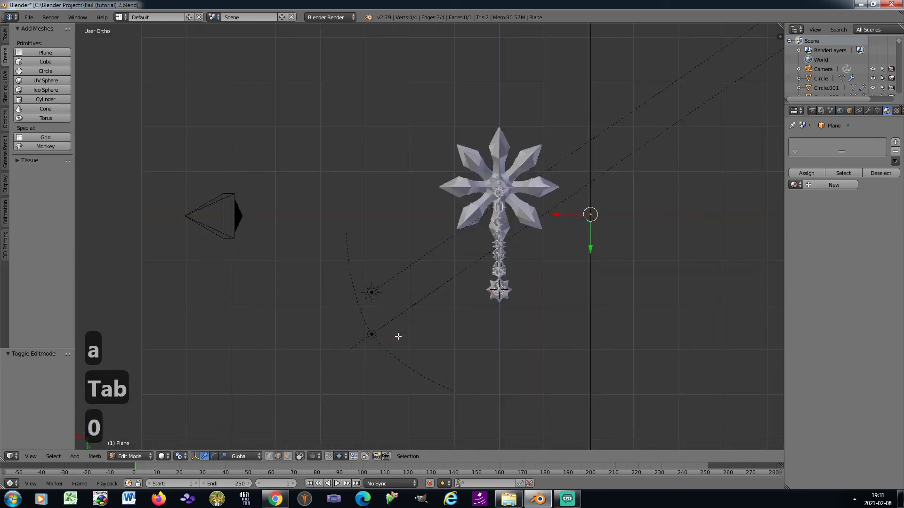
{"action": "scroll", "coordinate": [398, 336], "scroll_direction": "down", "scroll_amount": 4}
{"action": "key", "text": "e"}
{"action": "key", "text": "x"}
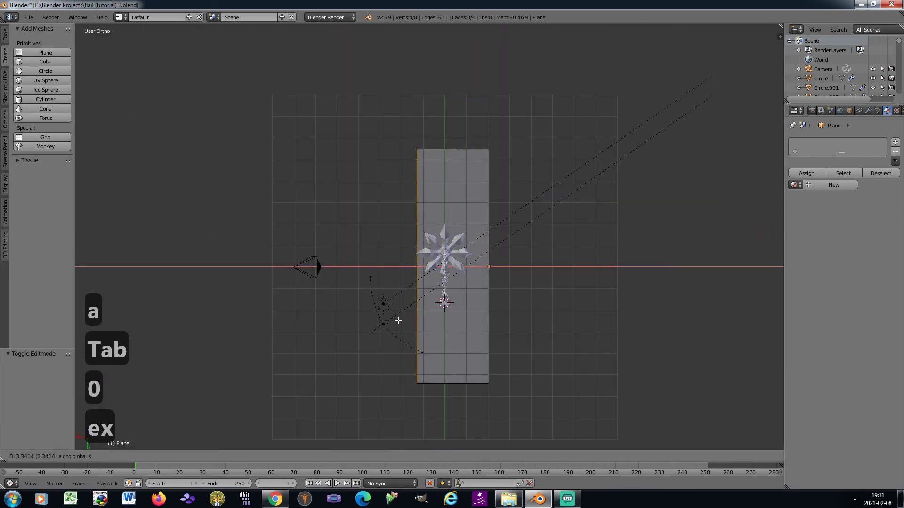
{"action": "left_click", "coordinate": [274, 323]}
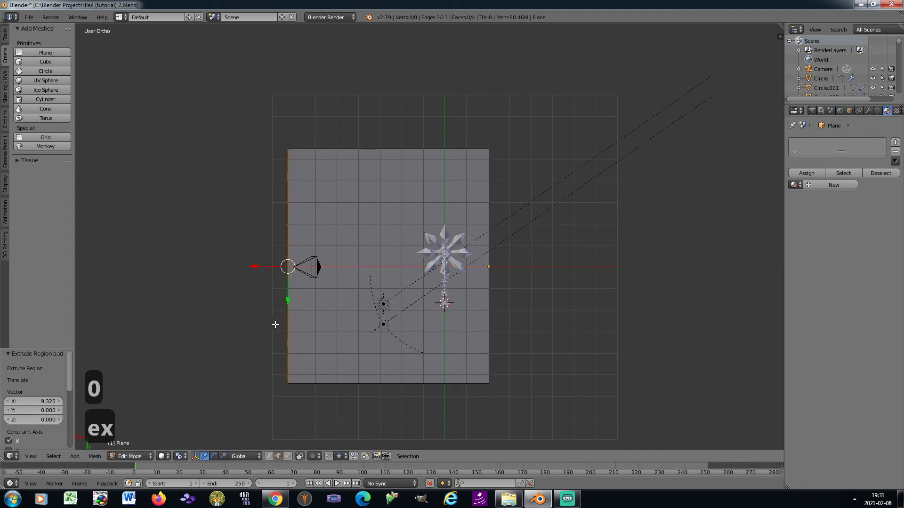
{"action": "key", "text": "KP_0"}
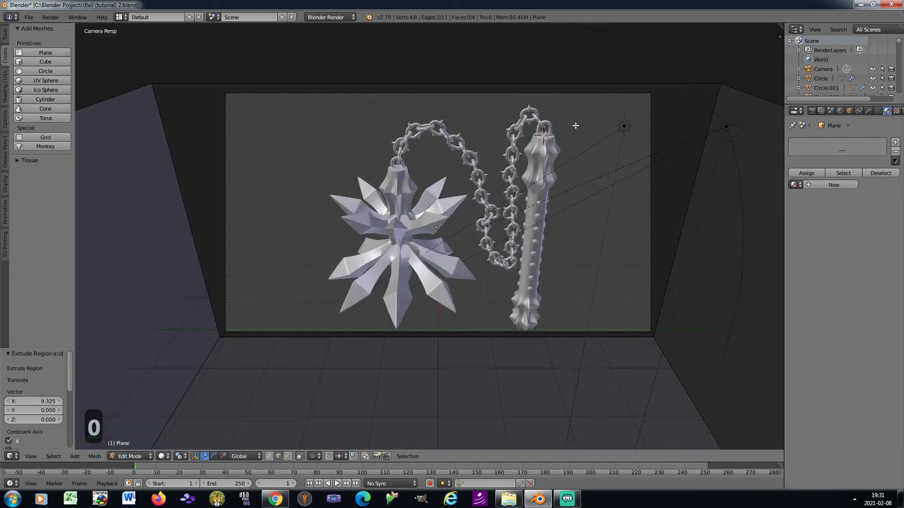
{"action": "scroll", "coordinate": [295, 86], "scroll_direction": "down", "scroll_amount": 5}
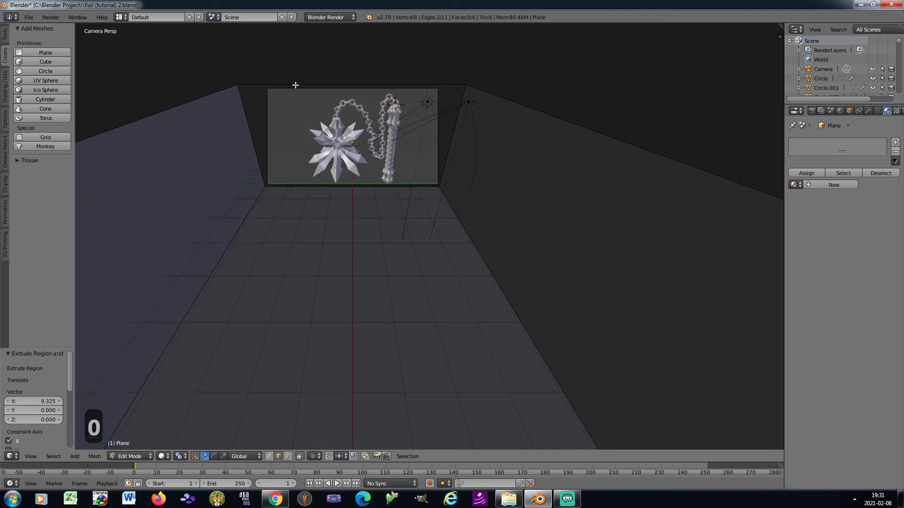
{"action": "key", "text": "Tab"}
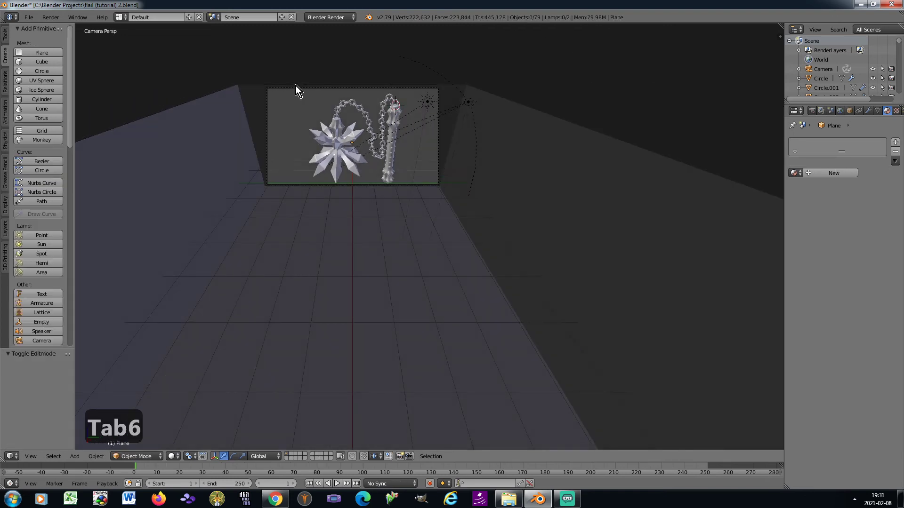
Examine the extruded backdrop from above, at an angle and through the camera to check how it encloses the flail
{"action": "key", "text": "KP_6"}
{"action": "key", "text": "KP_6"}
{"action": "key", "text": "KP_0"}
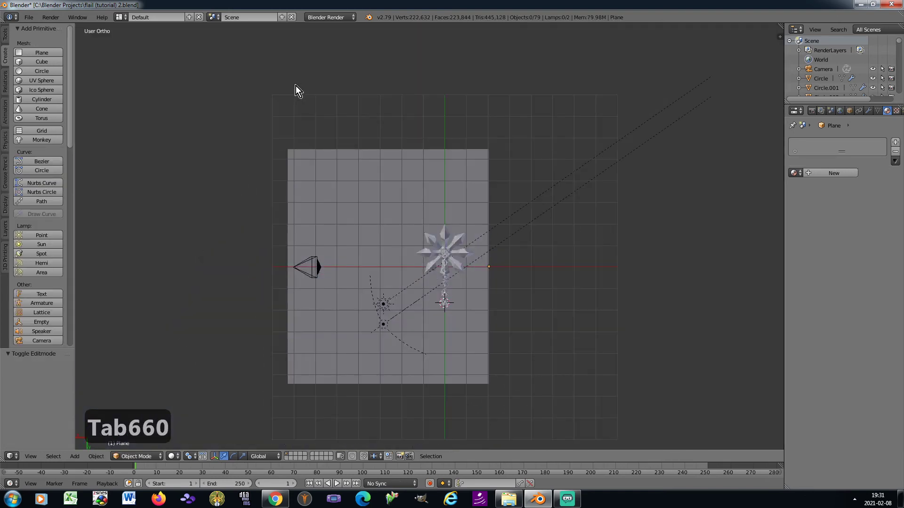
{"action": "key", "text": "KP_2"}
{"action": "key", "text": "KP_2"}
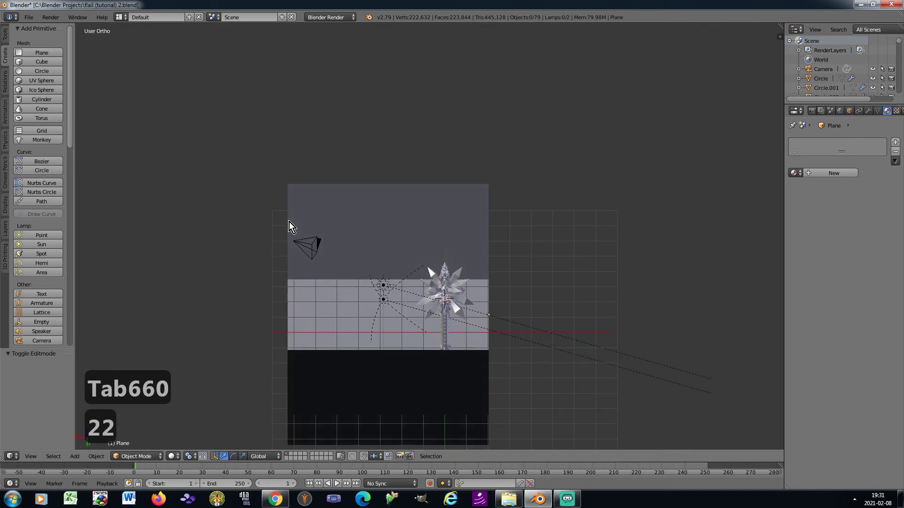
{"action": "key", "text": "KP_4"}
{"action": "key", "text": "KP_8"}
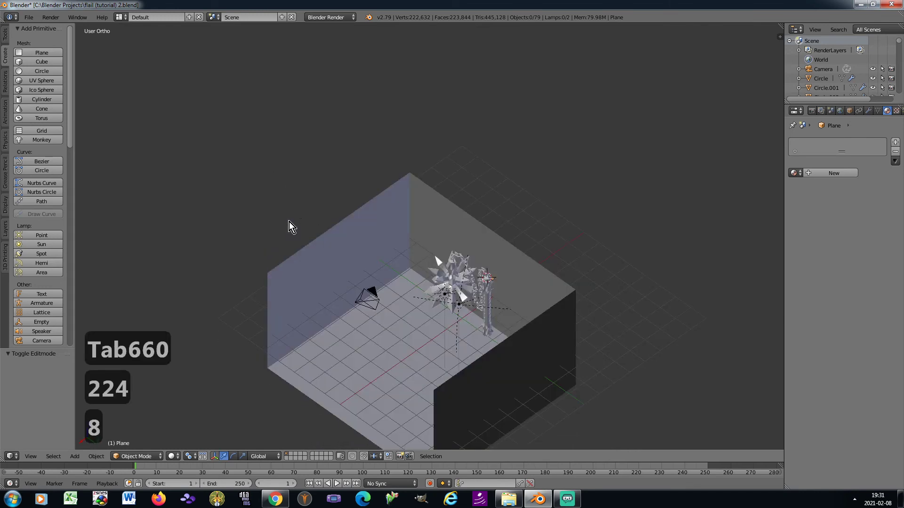
{"action": "key", "text": "KP_0"}
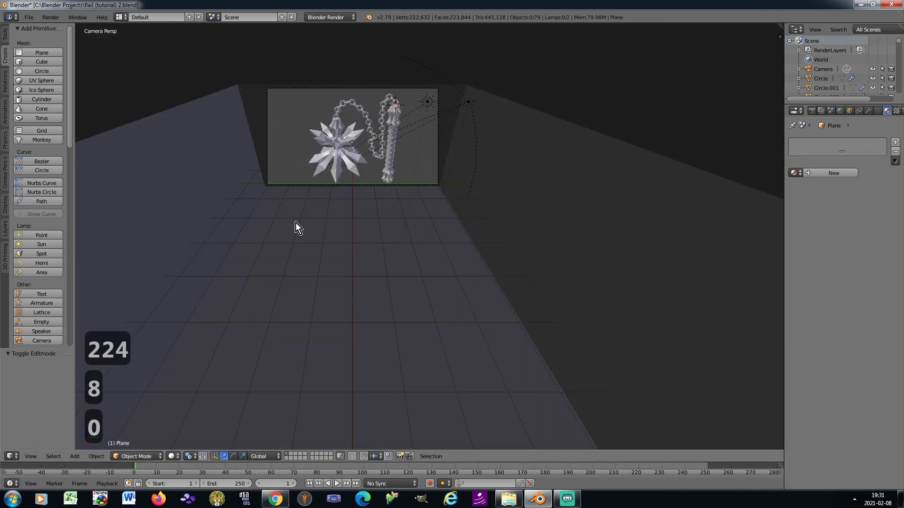
Set the flail head material's diffuse intensity to 0.25 and its specular intensity to 0.1
{"action": "key", "text": "Home"}
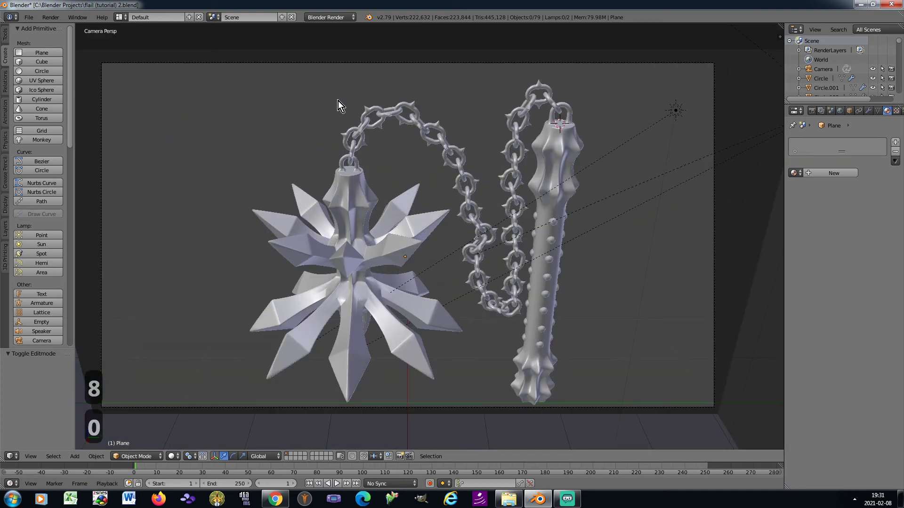
{"action": "scroll", "coordinate": [337, 101], "scroll_direction": "up", "scroll_amount": 2}
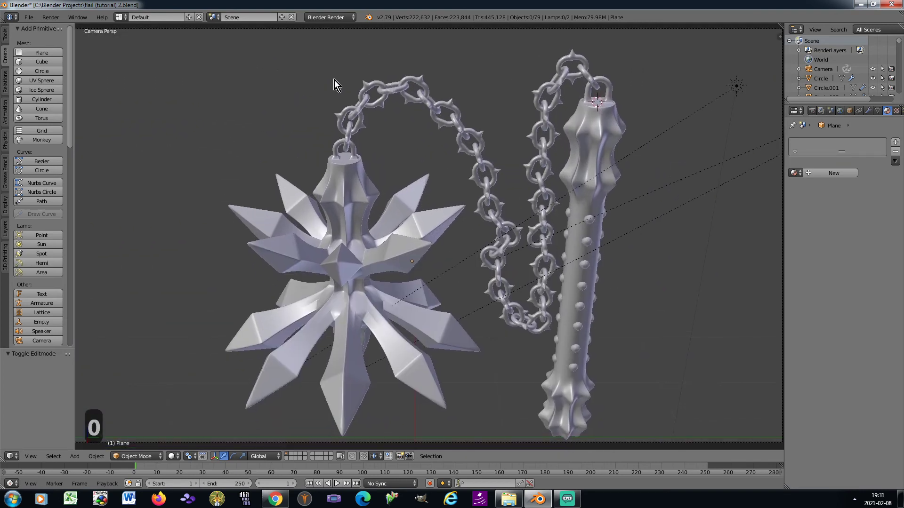
{"action": "right_click", "coordinate": [357, 190]}
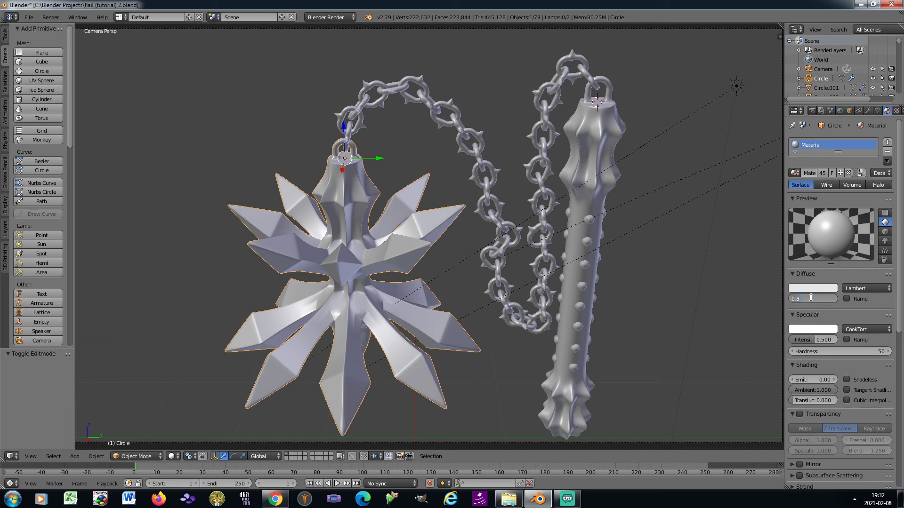
{"action": "type", "text": "0.25"}
{"action": "key", "text": "Return"}
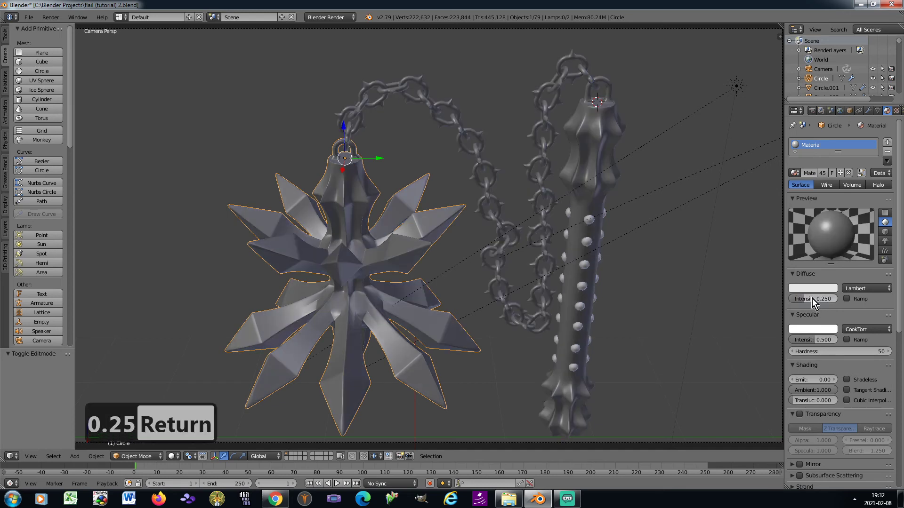
{"action": "left_click", "coordinate": [812, 340]}
{"action": "type", "text": "0.1"}
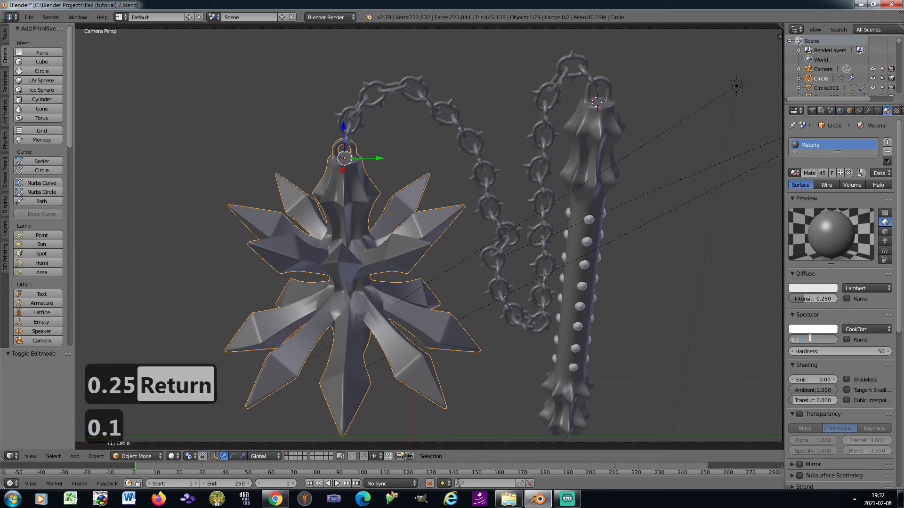
{"action": "key", "text": "Return"}
Enable mirror reflection on the flail head's material with reflectivity 0.1, Fresnel 2 and blend 2
{"action": "scroll", "coordinate": [812, 342], "scroll_direction": "down", "scroll_amount": 8}
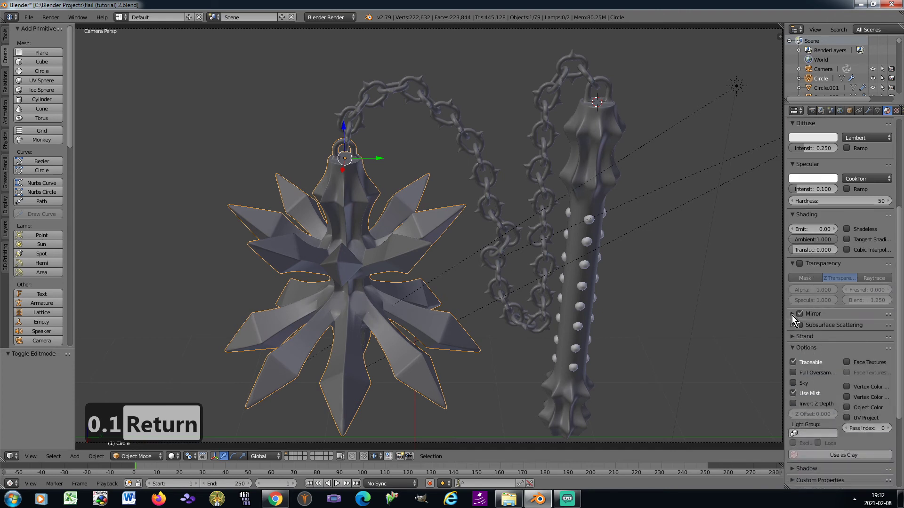
{"action": "left_click", "coordinate": [791, 314]}
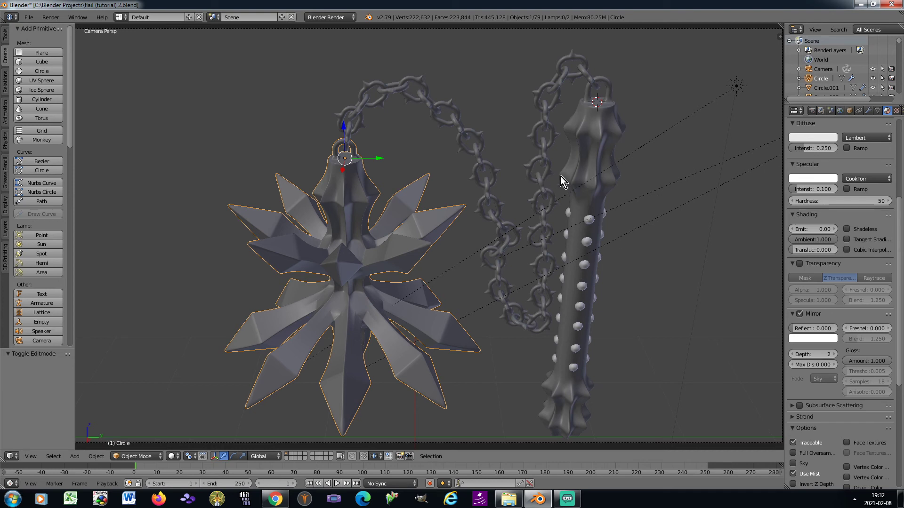
{"action": "middle_click_drag", "start_coordinate": [560, 177], "coordinate": [572, 177], "text": "shift"}
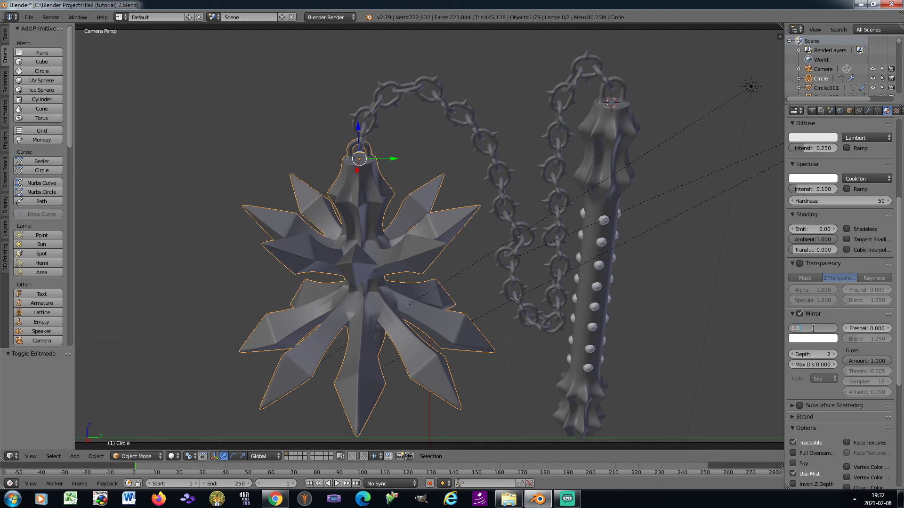
{"action": "type", "text": "0.1"}
{"action": "key", "text": "Return"}
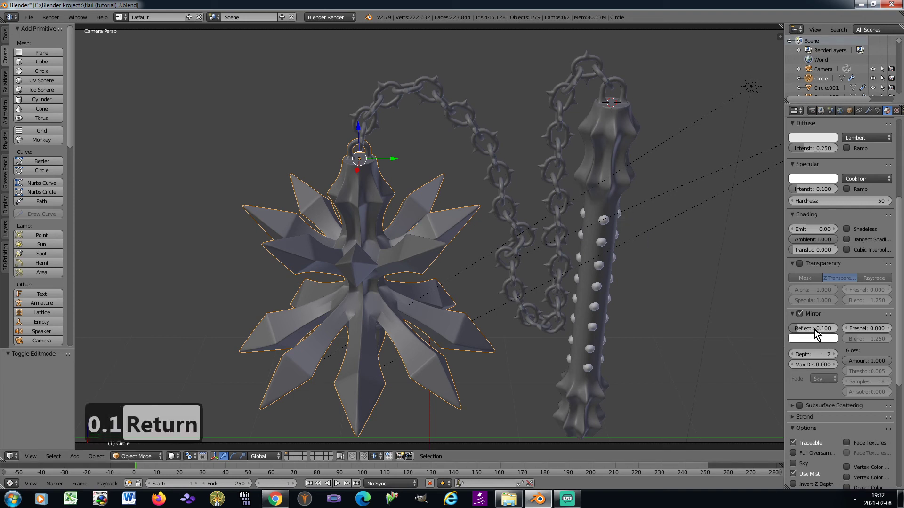
{"action": "left_click", "coordinate": [866, 327]}
{"action": "type", "text": "2"}
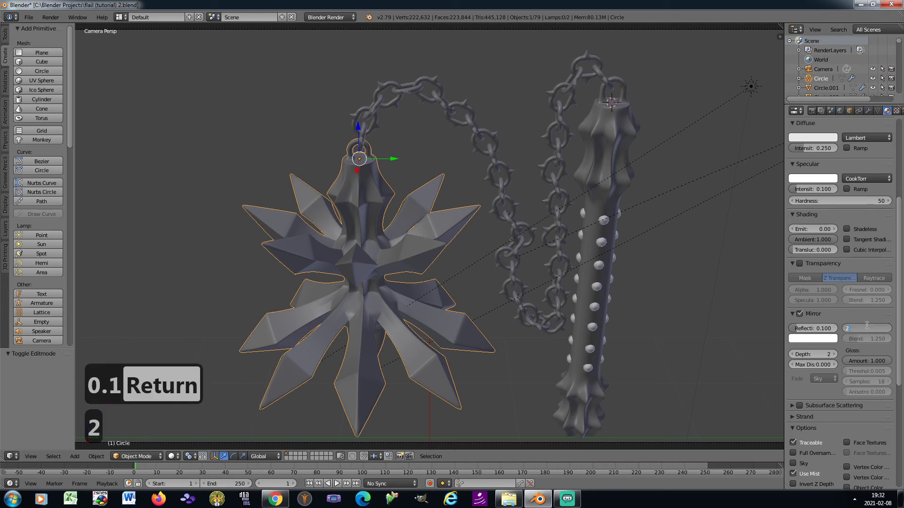
{"action": "key", "text": "Tab"}
{"action": "type", "text": "2"}
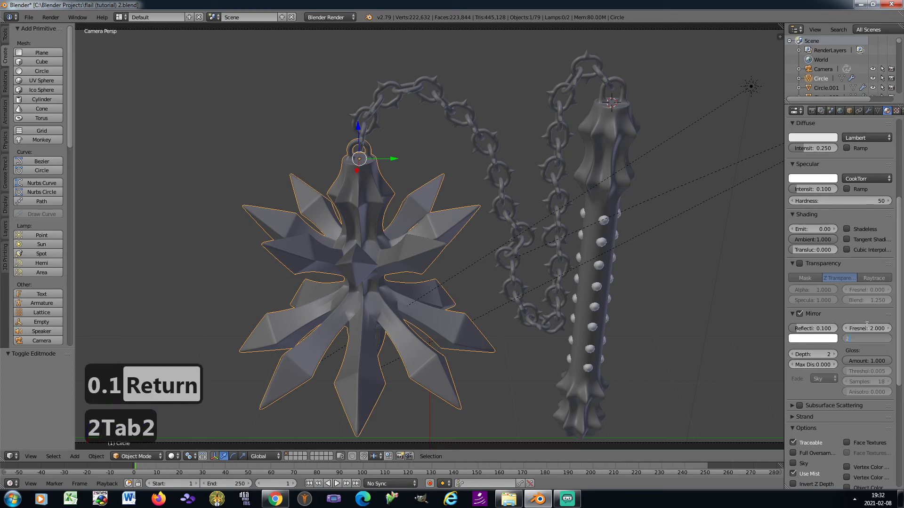
{"action": "key", "text": "Return"}
Add an image texture to the flail head's material using texture fonte.jpg from the Blender textures folder
{"action": "scroll", "coordinate": [843, 327], "scroll_direction": "up", "scroll_amount": 6}
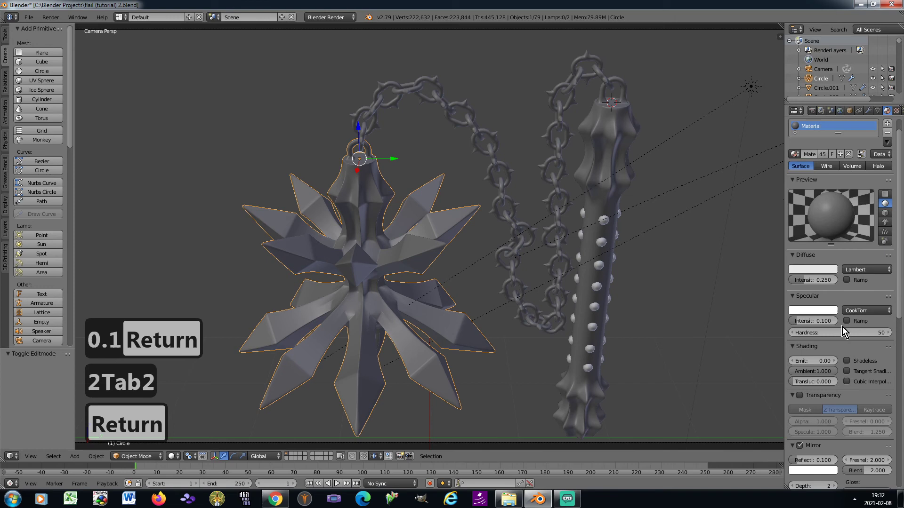
{"action": "left_click", "coordinate": [896, 110]}
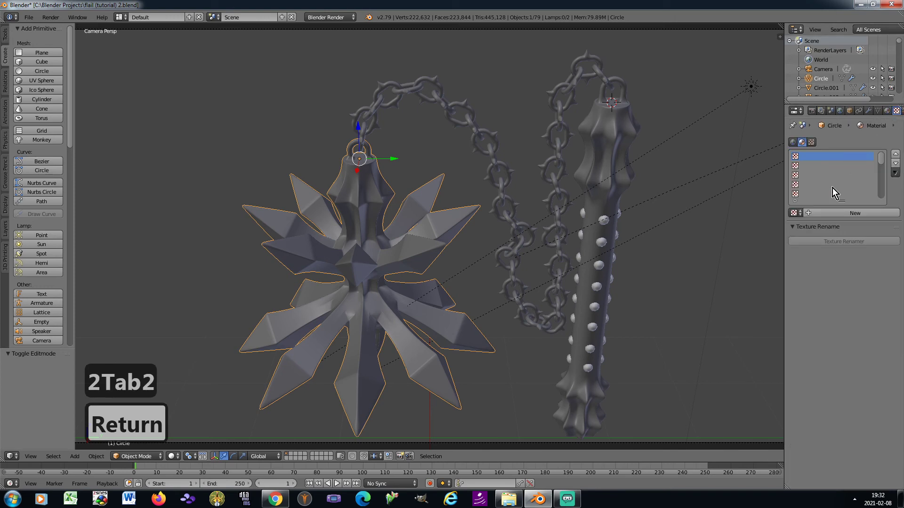
{"action": "left_click", "coordinate": [810, 214]}
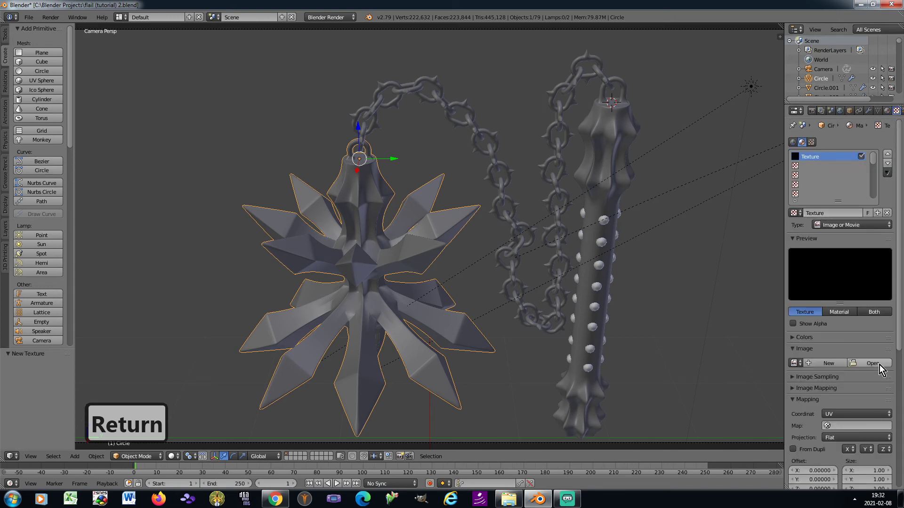
{"action": "left_click", "coordinate": [882, 369]}
{"action": "left_click", "coordinate": [40, 284]}
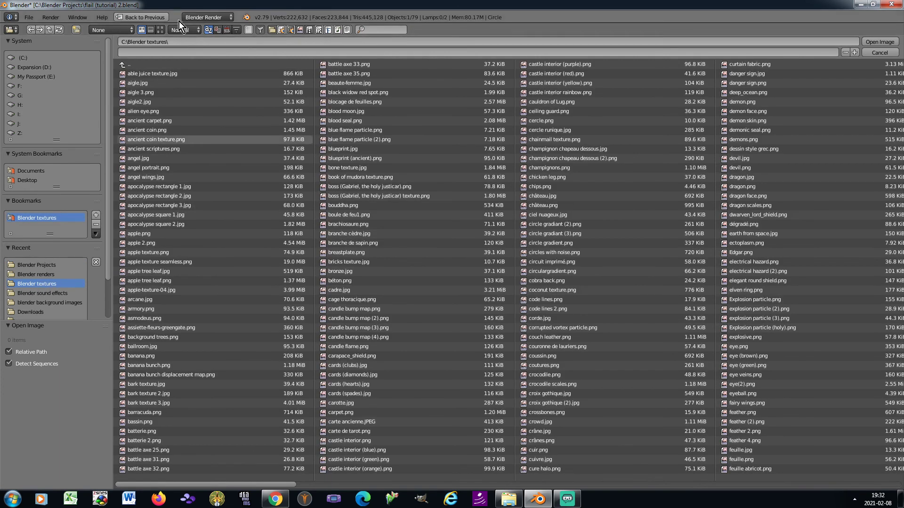
{"action": "left_click", "coordinate": [160, 30]}
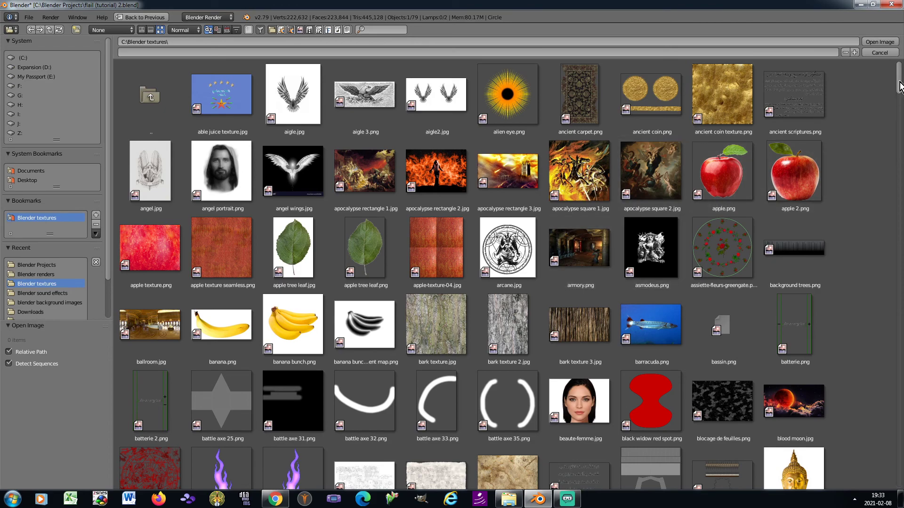
{"action": "left_click_drag", "start_coordinate": [900, 87], "coordinate": [902, 403]}
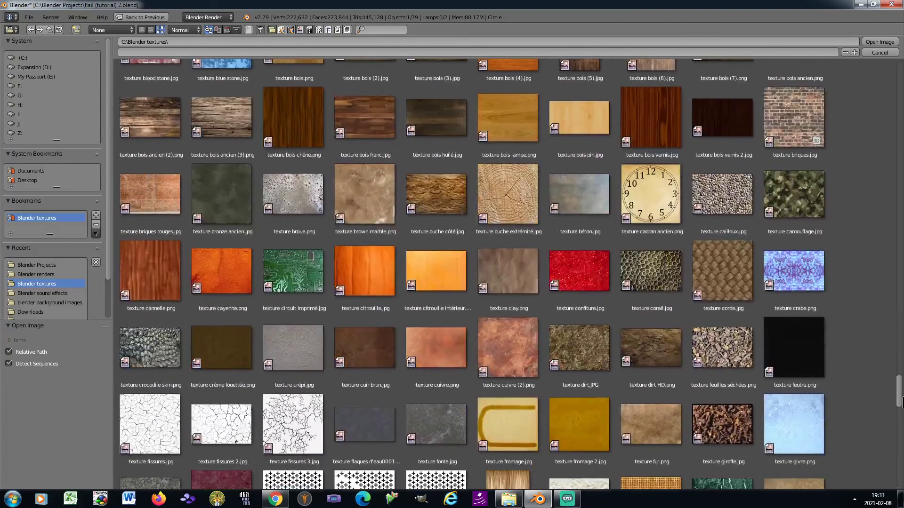
{"action": "double_click", "coordinate": [426, 423]}
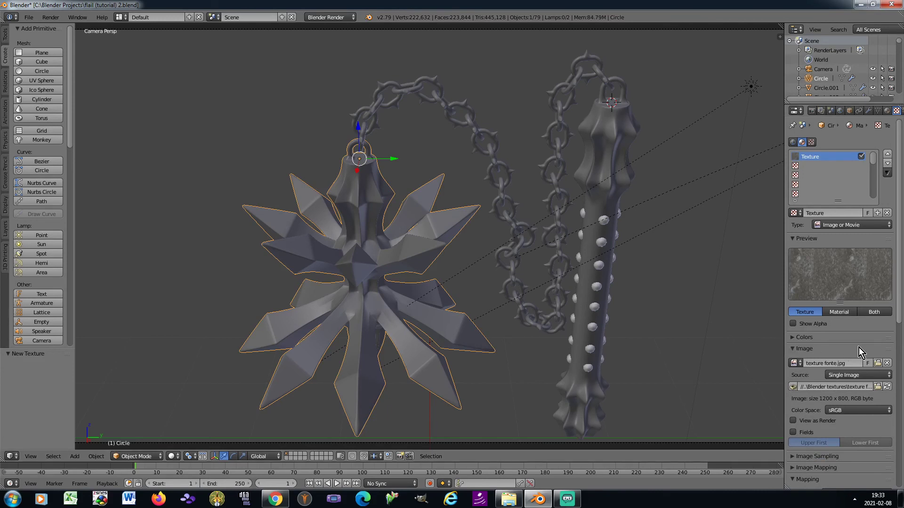
Map the cast-iron image texture with Global coordinates and Cube projection
{"action": "scroll", "coordinate": [880, 346], "scroll_direction": "down", "scroll_amount": 5}
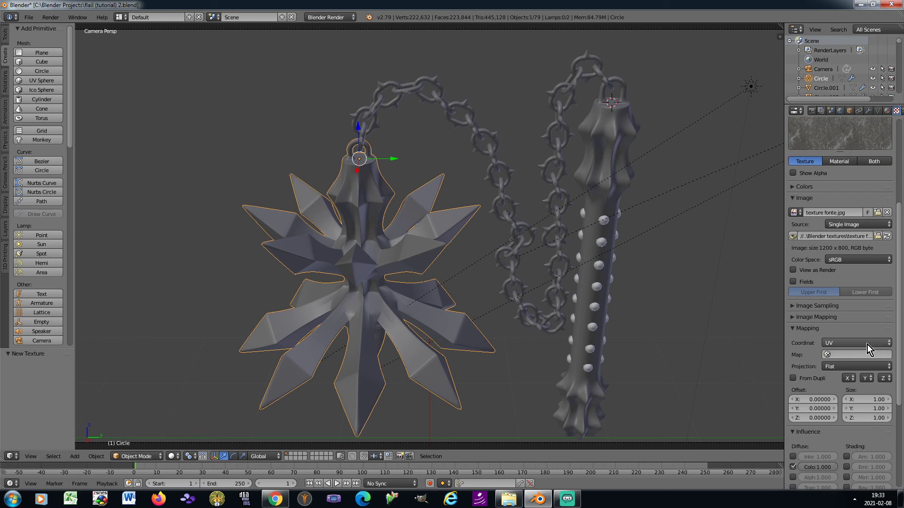
{"action": "left_click", "coordinate": [867, 345]}
{"action": "left_click", "coordinate": [855, 335]}
{"action": "left_click", "coordinate": [846, 356]}
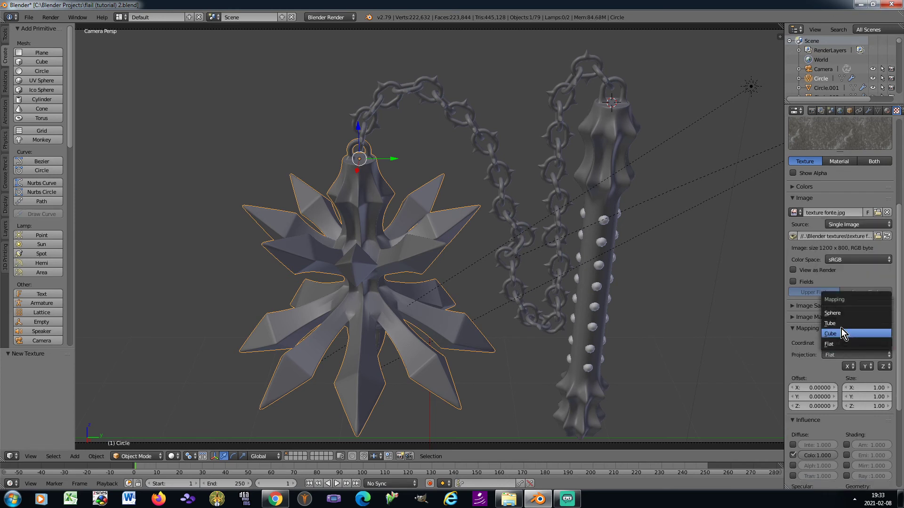
{"action": "left_click", "coordinate": [840, 333]}
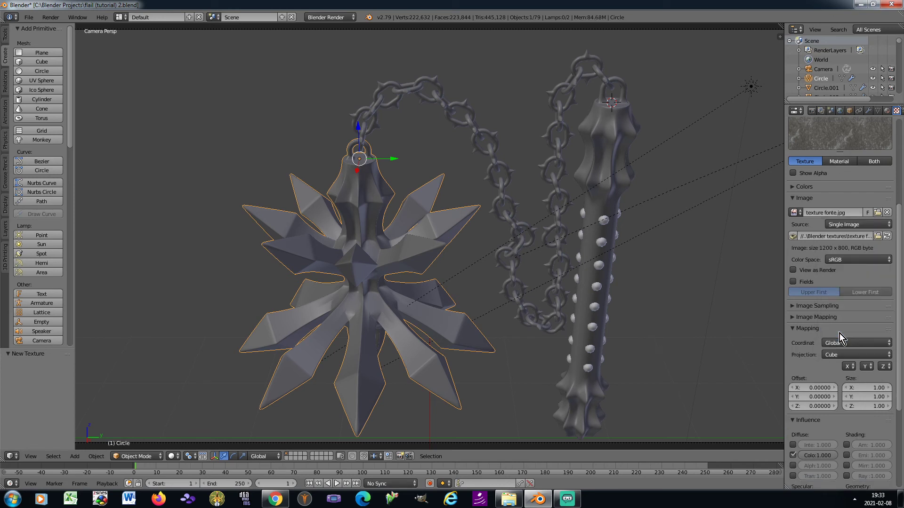
Add a second texture of type Clouds to the material and switch its noise to Hard
{"action": "scroll", "coordinate": [839, 332], "scroll_direction": "up", "scroll_amount": 10}
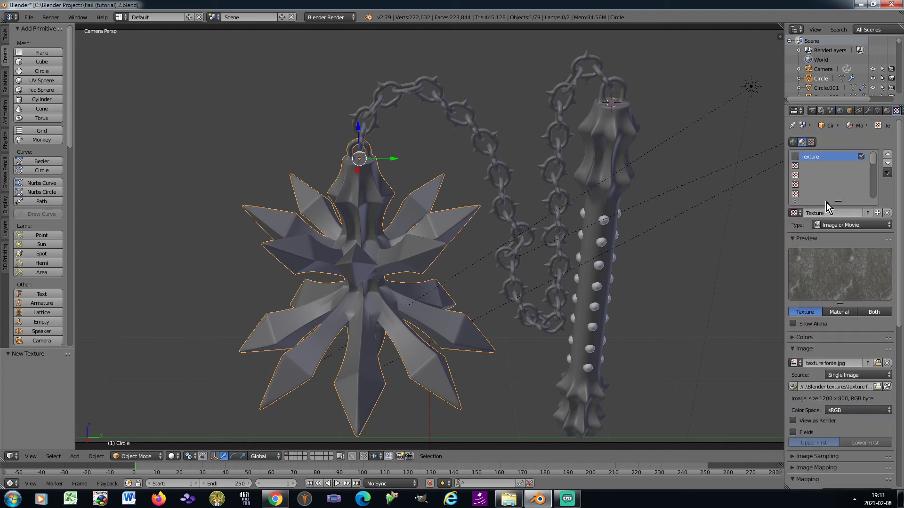
{"action": "left_click", "coordinate": [812, 167]}
{"action": "left_click", "coordinate": [807, 214]}
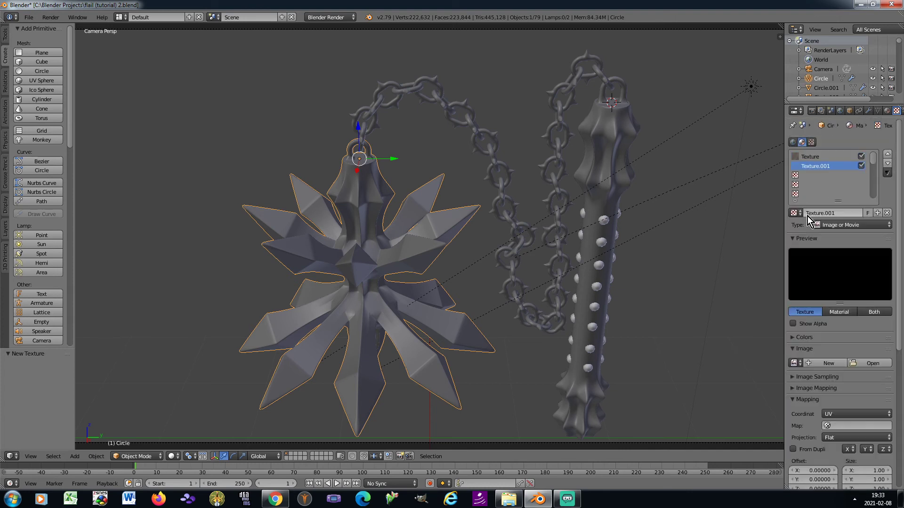
{"action": "left_click", "coordinate": [843, 225]}
{"action": "left_click", "coordinate": [838, 192]}
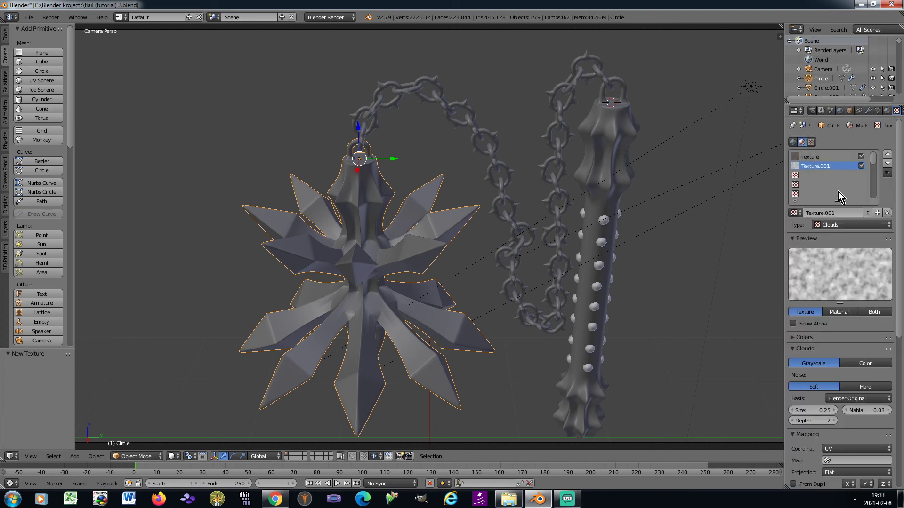
{"action": "left_click", "coordinate": [865, 388]}
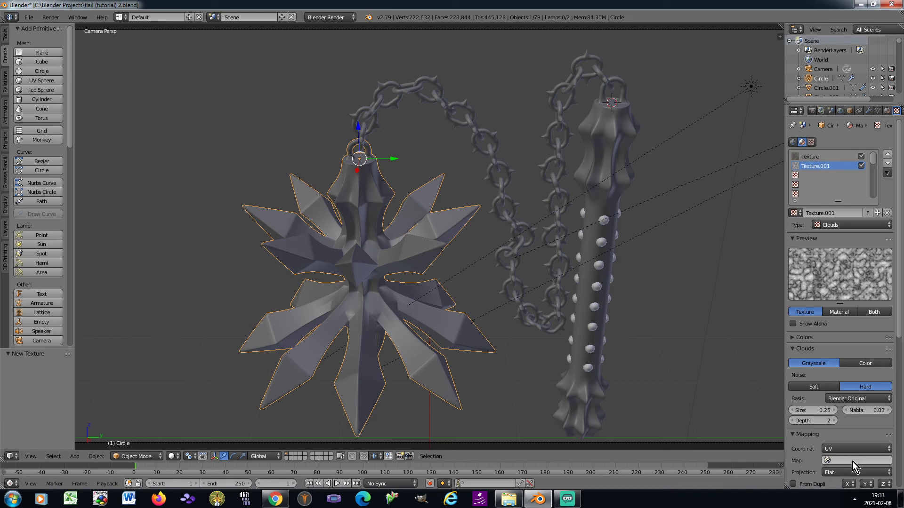
Map the clouds texture with Global coordinates and Cube projection, and set its noise depth to 24
{"action": "left_click", "coordinate": [848, 450]}
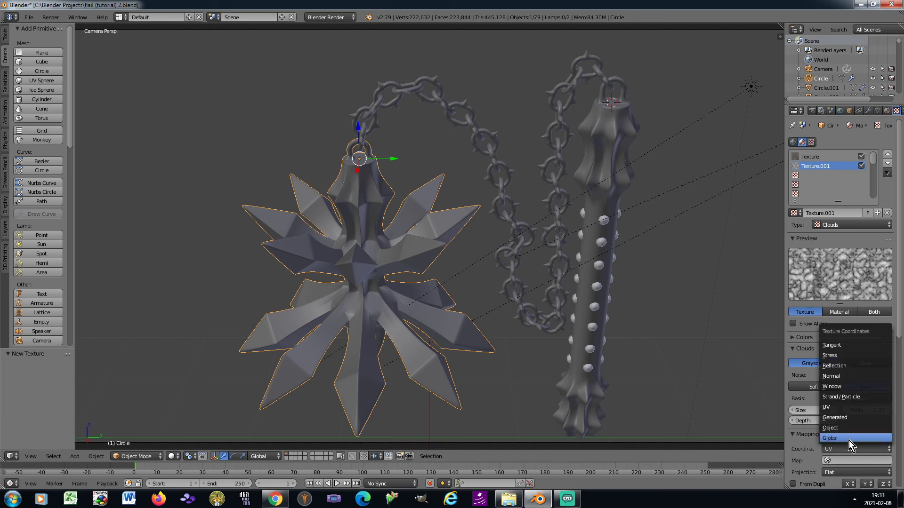
{"action": "left_click", "coordinate": [848, 440]}
{"action": "left_click", "coordinate": [844, 463]}
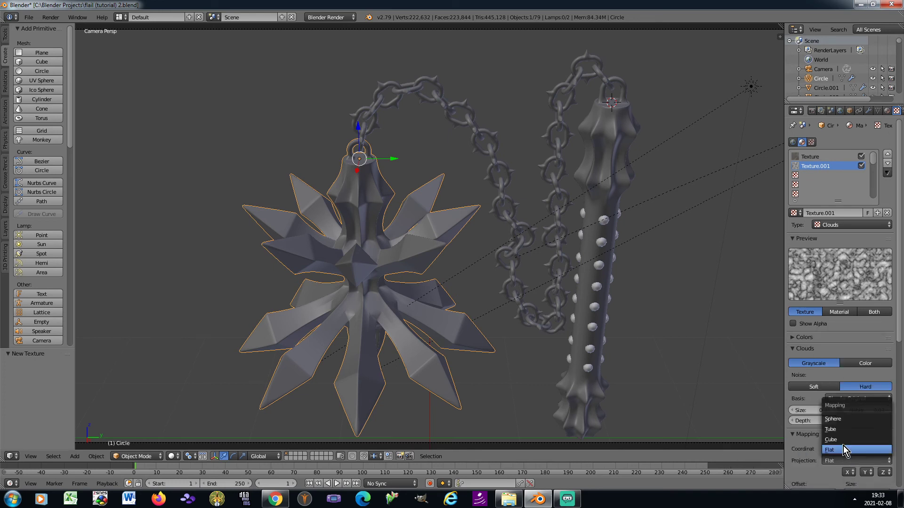
{"action": "left_click", "coordinate": [841, 440]}
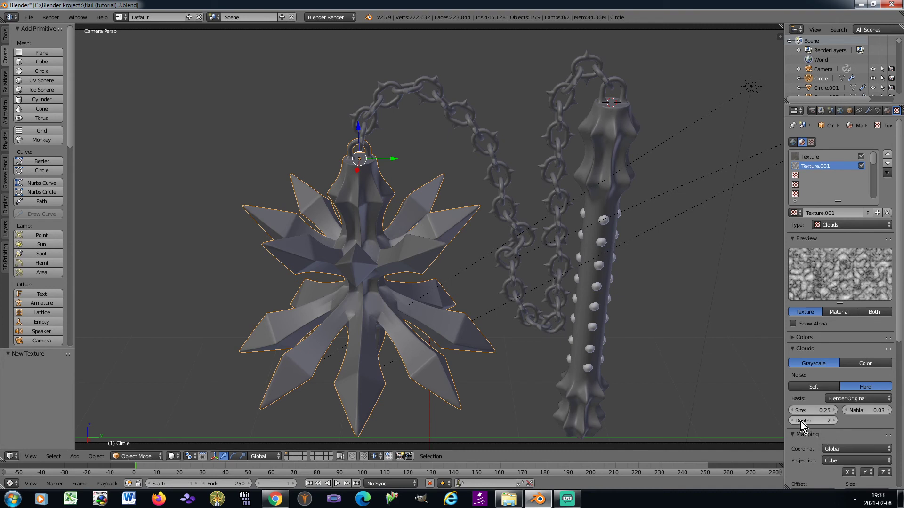
{"action": "left_click_drag", "start_coordinate": [801, 422], "coordinate": [819, 423]}
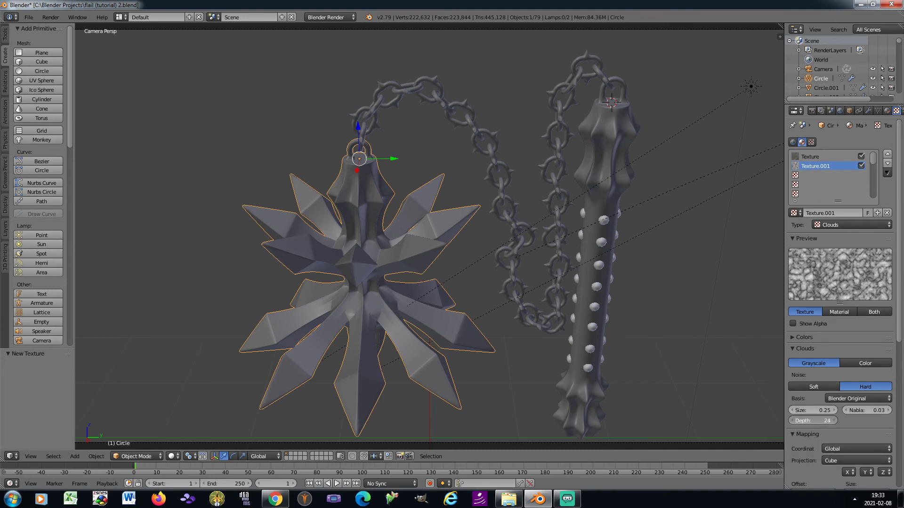
Change the clouds texture's influence colour to black
{"action": "scroll", "coordinate": [823, 411], "scroll_direction": "down", "scroll_amount": 2}
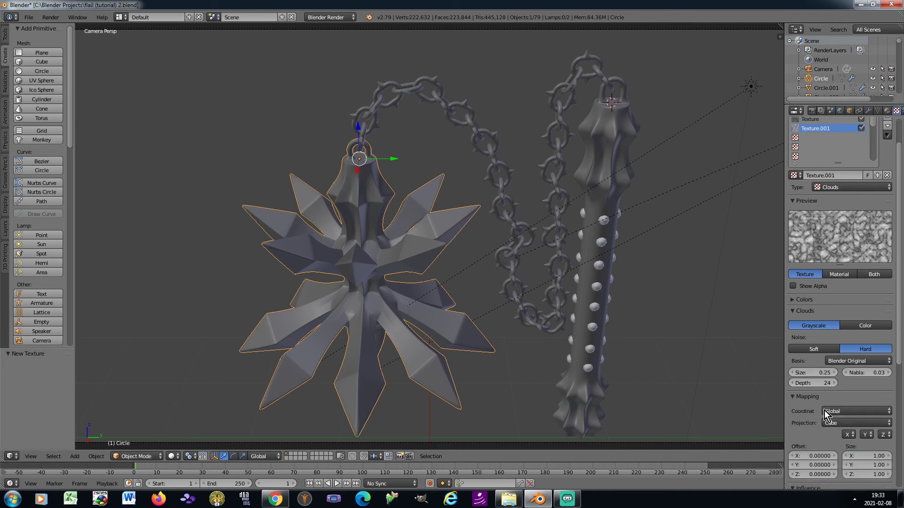
{"action": "scroll", "coordinate": [824, 410], "scroll_direction": "down", "scroll_amount": 7}
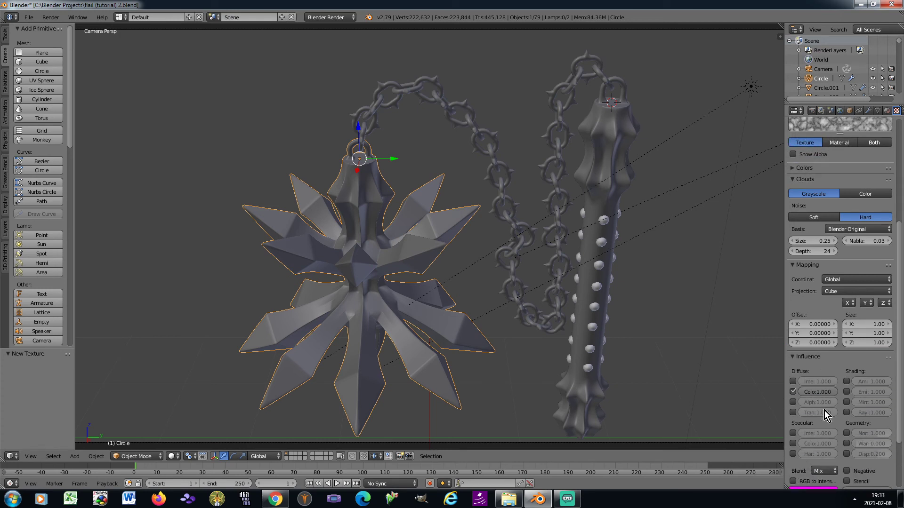
{"action": "scroll", "coordinate": [824, 411], "scroll_direction": "down", "scroll_amount": 2}
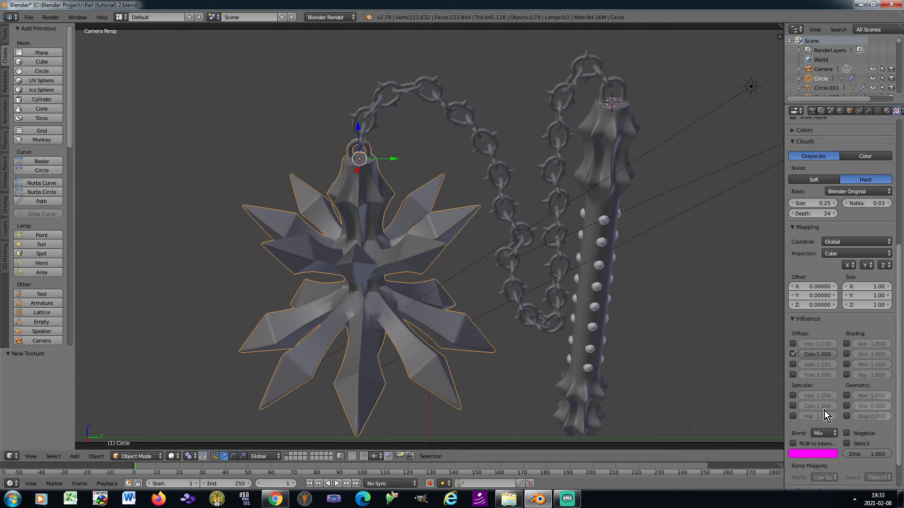
{"action": "left_click", "coordinate": [815, 455]}
{"action": "left_click_drag", "start_coordinate": [830, 377], "coordinate": [830, 398]}
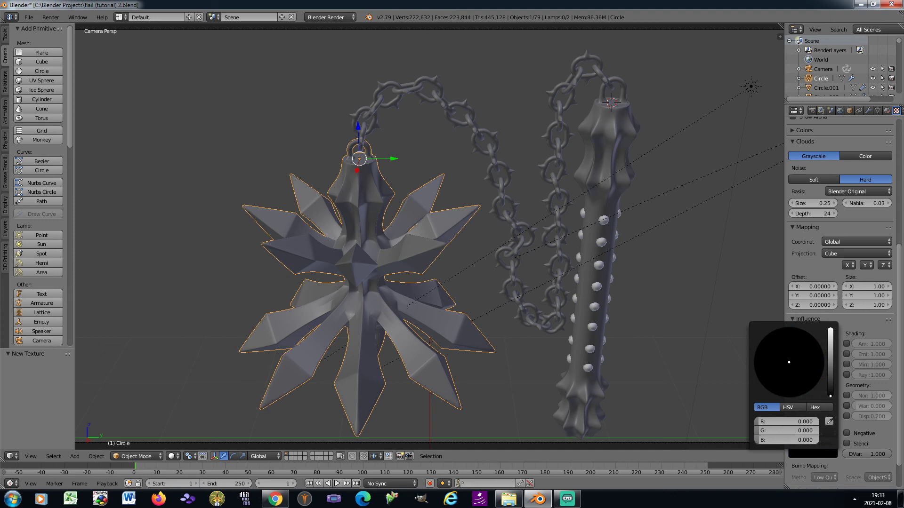
Enable the clouds texture's normal influence and set its bump mapping to Best Quality in ViewSpace
{"action": "left_click", "coordinate": [846, 398]}
{"action": "scroll", "coordinate": [855, 415], "scroll_direction": "down", "scroll_amount": 2}
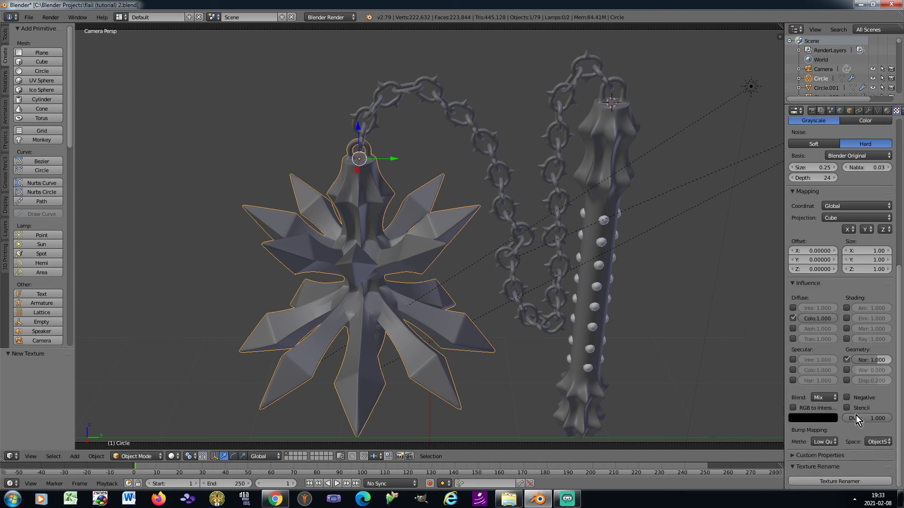
{"action": "left_click", "coordinate": [823, 442]}
{"action": "left_click", "coordinate": [809, 391]}
{"action": "left_click", "coordinate": [880, 442]}
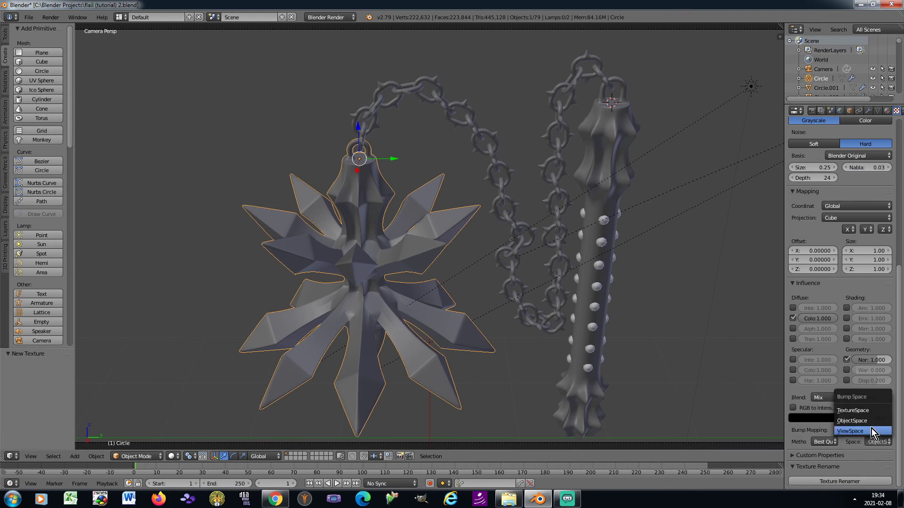
{"action": "left_click", "coordinate": [872, 433]}
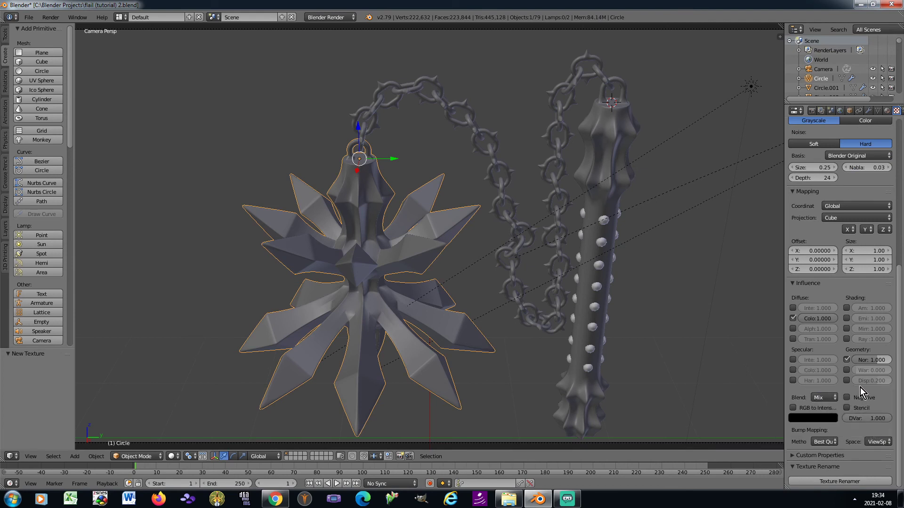
Add a third texture of type Clouds to the flail material
{"action": "scroll", "coordinate": [860, 386], "scroll_direction": "up", "scroll_amount": 12}
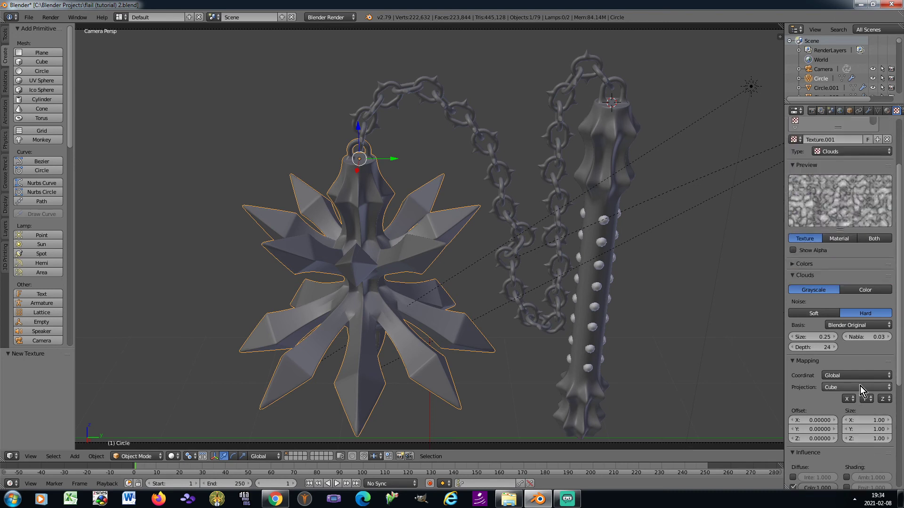
{"action": "scroll", "coordinate": [860, 386], "scroll_direction": "up", "scroll_amount": 2}
{"action": "left_click", "coordinate": [820, 175]}
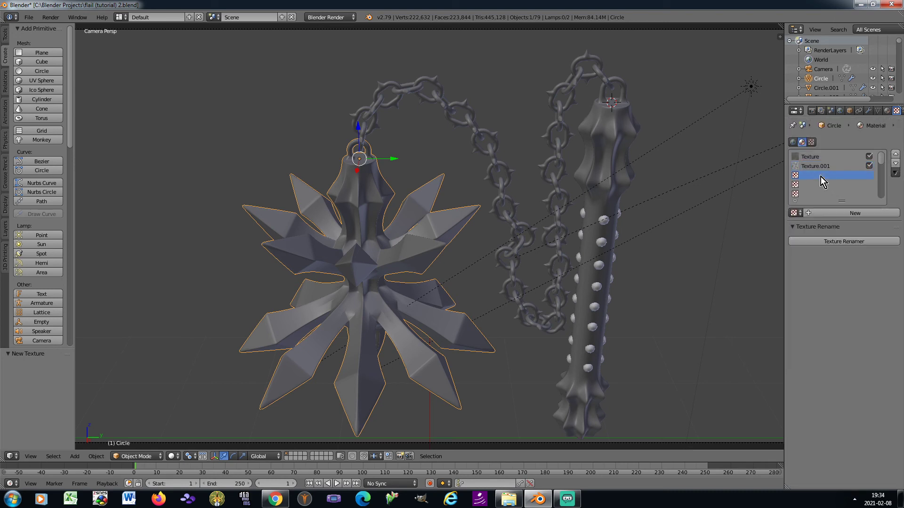
{"action": "left_click", "coordinate": [809, 214]}
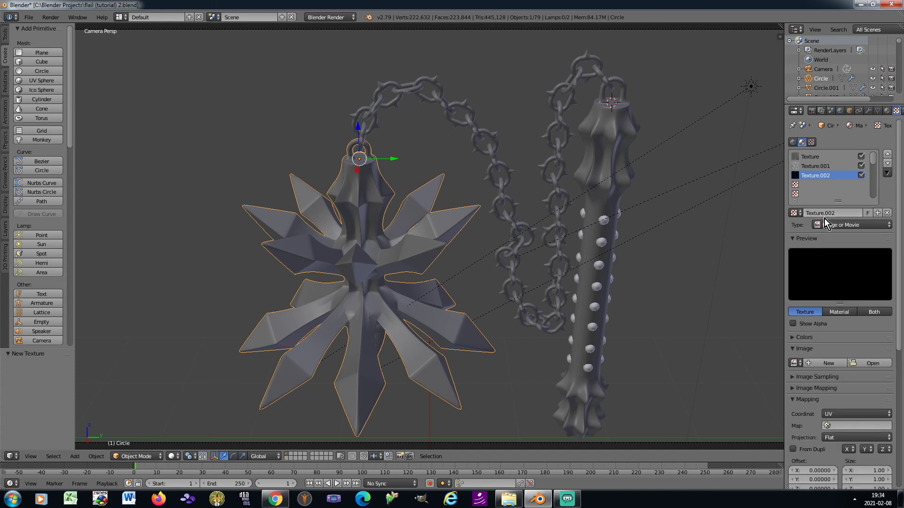
{"action": "left_click", "coordinate": [835, 224]}
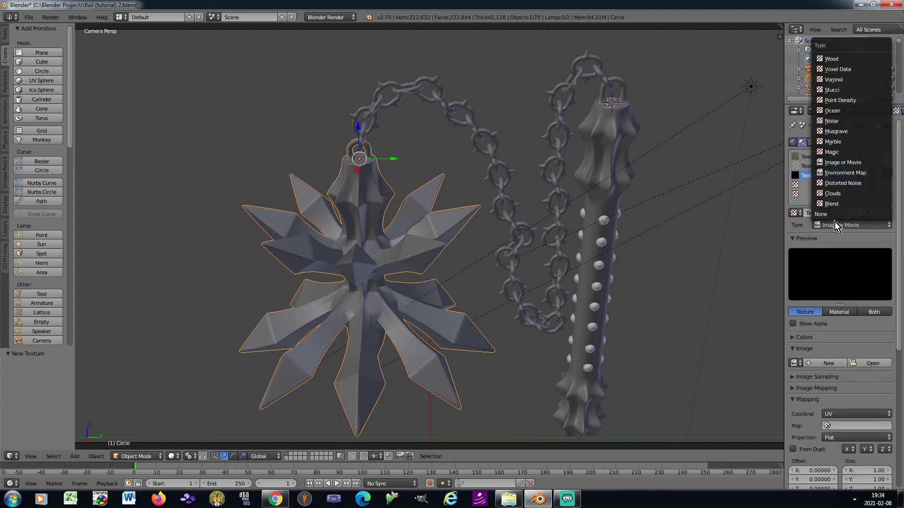
{"action": "left_click", "coordinate": [835, 195]}
Map the third texture with Global coordinates and Cube projection, and set its noise size to 0.45 and depth to 24
{"action": "scroll", "coordinate": [869, 311], "scroll_direction": "down", "scroll_amount": 3}
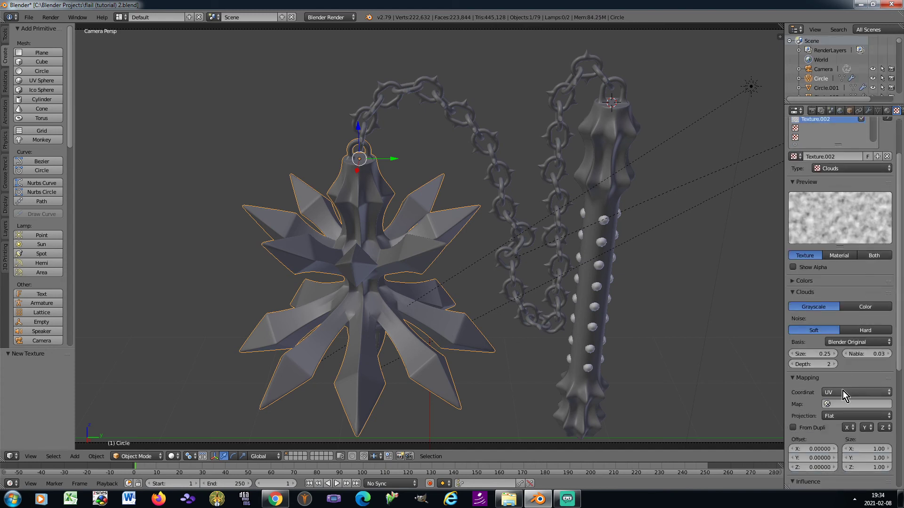
{"action": "left_click", "coordinate": [841, 388]}
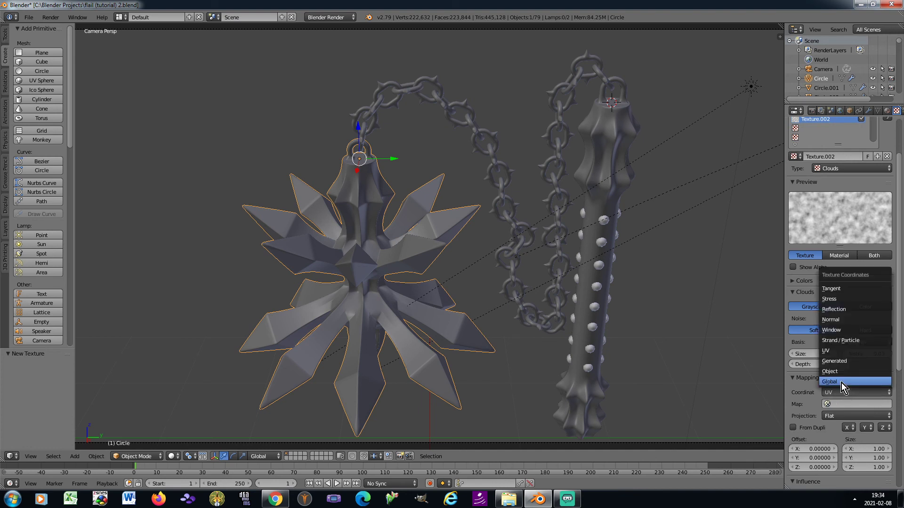
{"action": "left_click", "coordinate": [840, 386]}
{"action": "left_click", "coordinate": [840, 403]}
{"action": "left_click", "coordinate": [837, 383]}
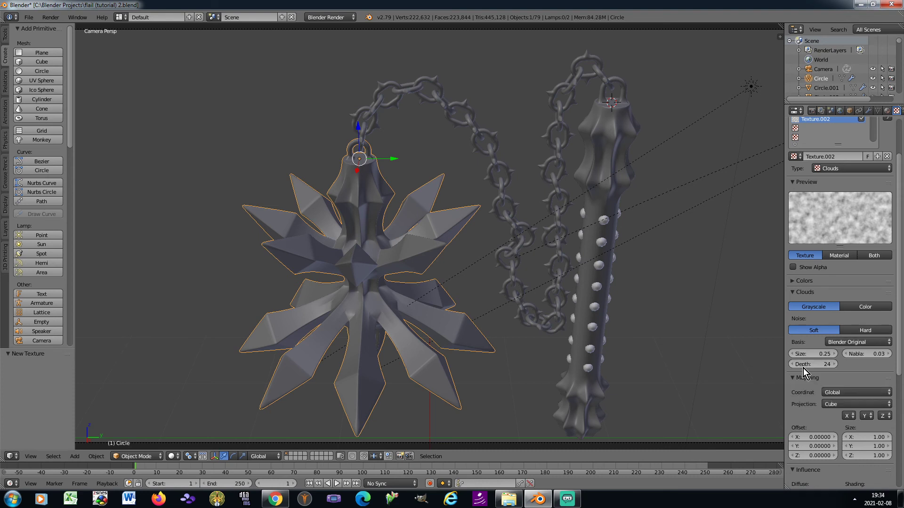
{"action": "left_click", "coordinate": [835, 354]}
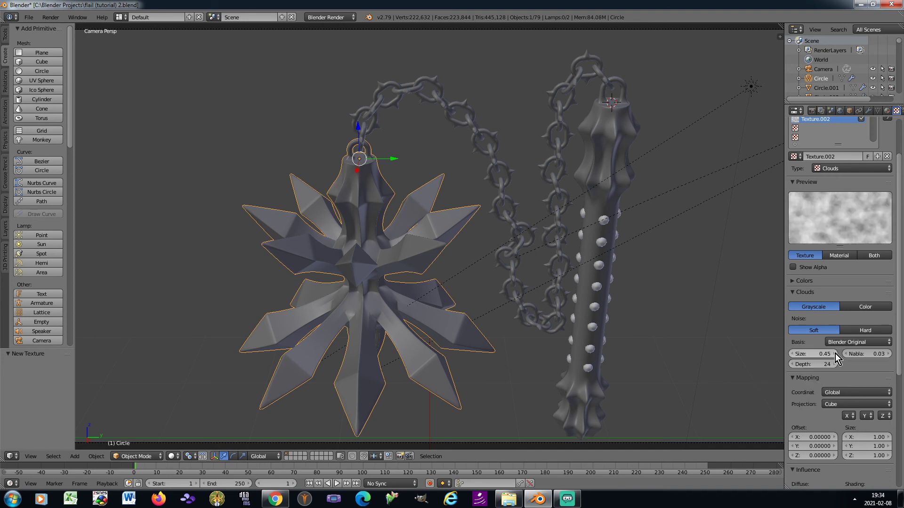
Change the third texture's influence colour to black
{"action": "scroll", "coordinate": [835, 354], "scroll_direction": "down", "scroll_amount": 8}
{"action": "left_click", "coordinate": [815, 452]}
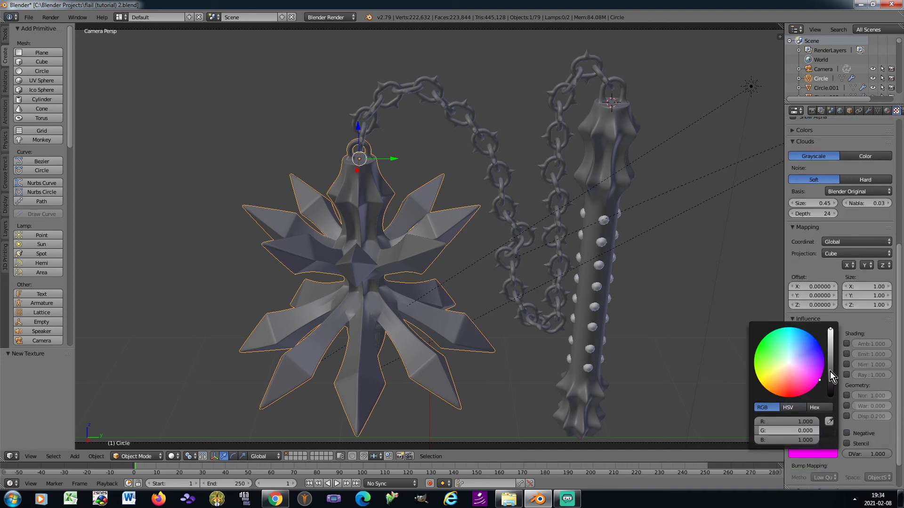
{"action": "left_click_drag", "start_coordinate": [830, 372], "coordinate": [830, 398]}
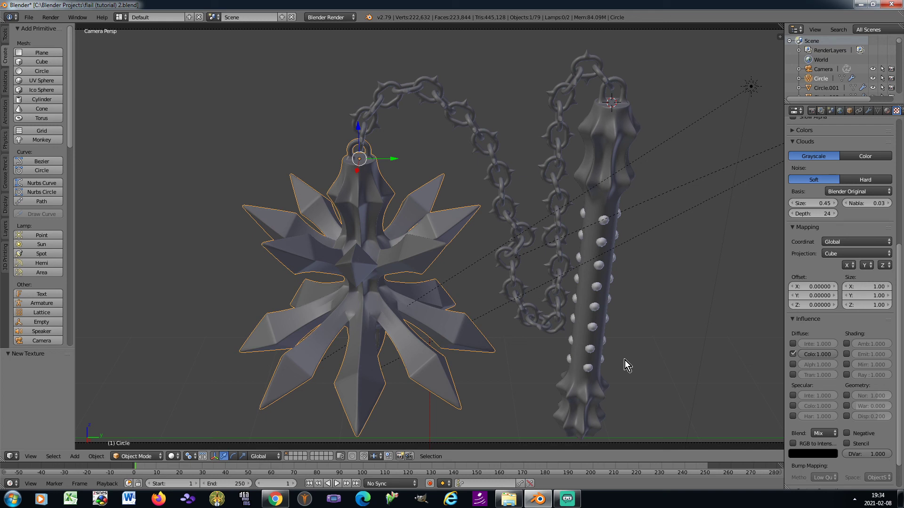
Save the project over the existing file
{"action": "scroll", "coordinate": [872, 331], "scroll_direction": "up", "scroll_amount": 10}
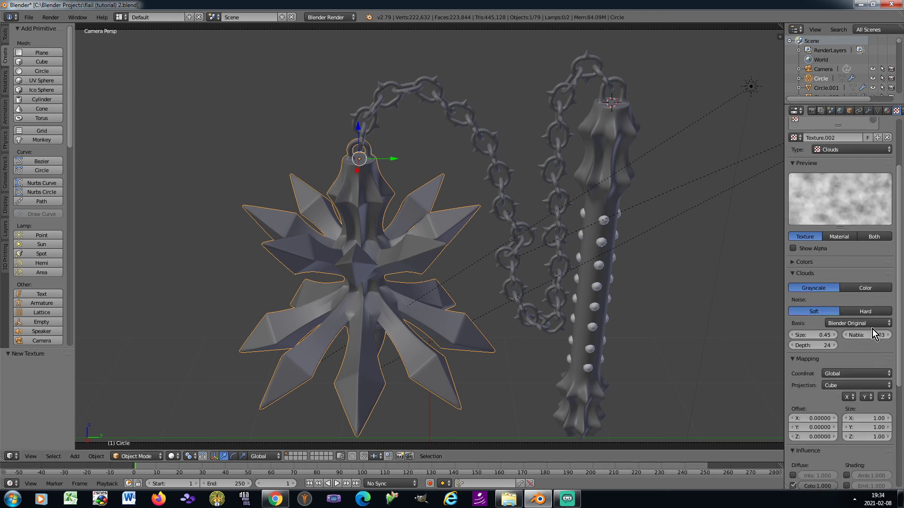
{"action": "key", "text": "ctrl+s"}
{"action": "left_click", "coordinate": [732, 267]}
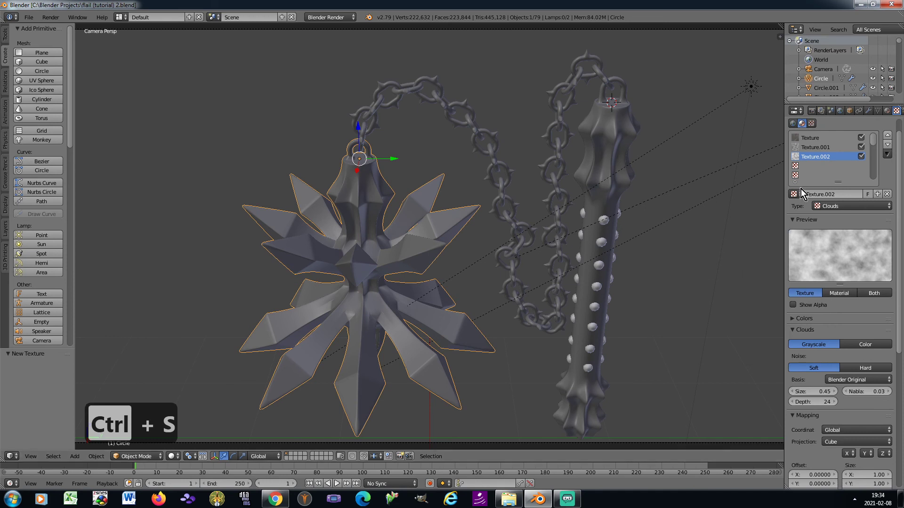
Add a fourth texture of type Clouds to the material
{"action": "left_click", "coordinate": [812, 166]}
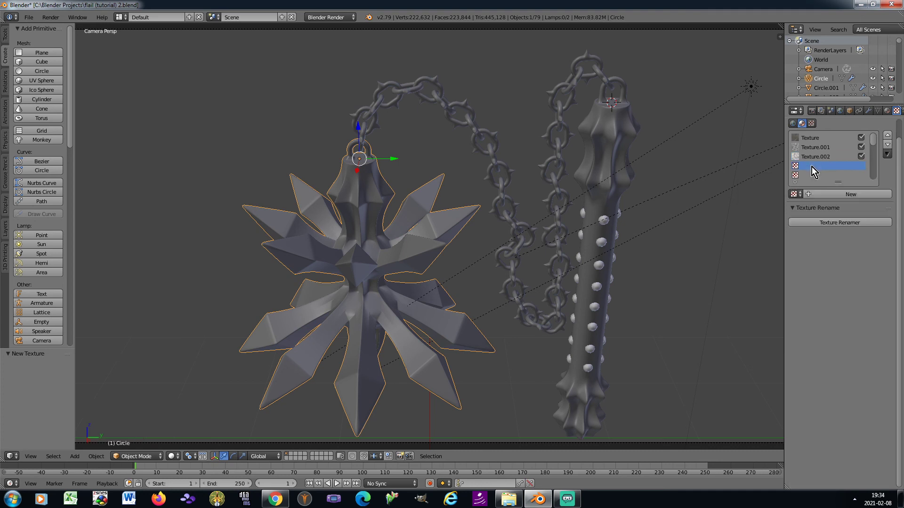
{"action": "left_click", "coordinate": [809, 196]}
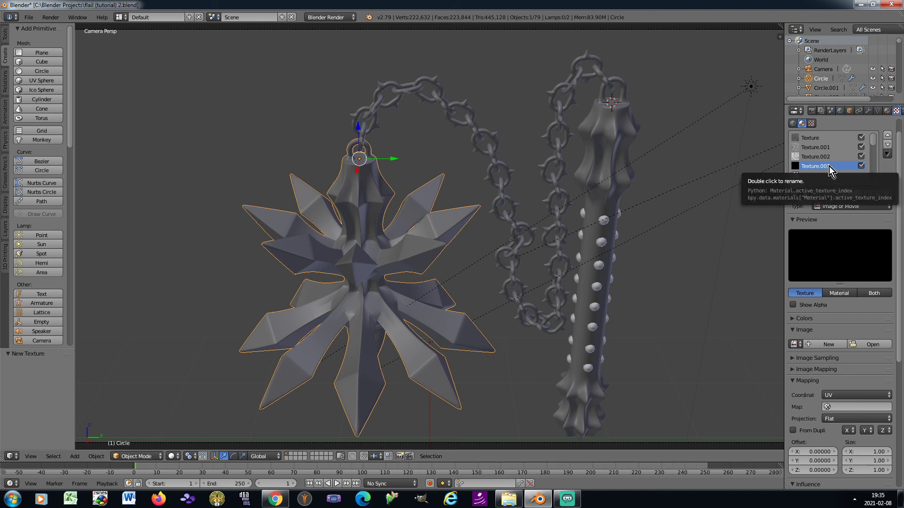
{"action": "left_click", "coordinate": [848, 206]}
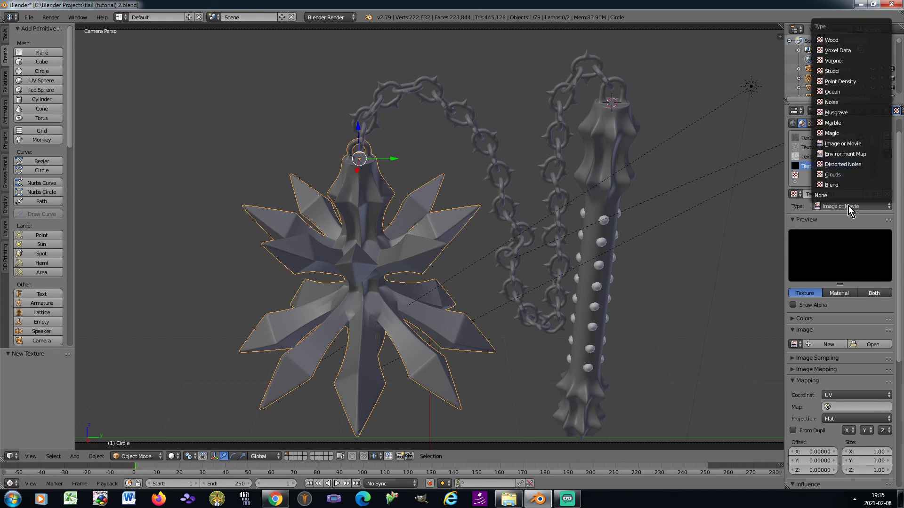
{"action": "left_click", "coordinate": [840, 176]}
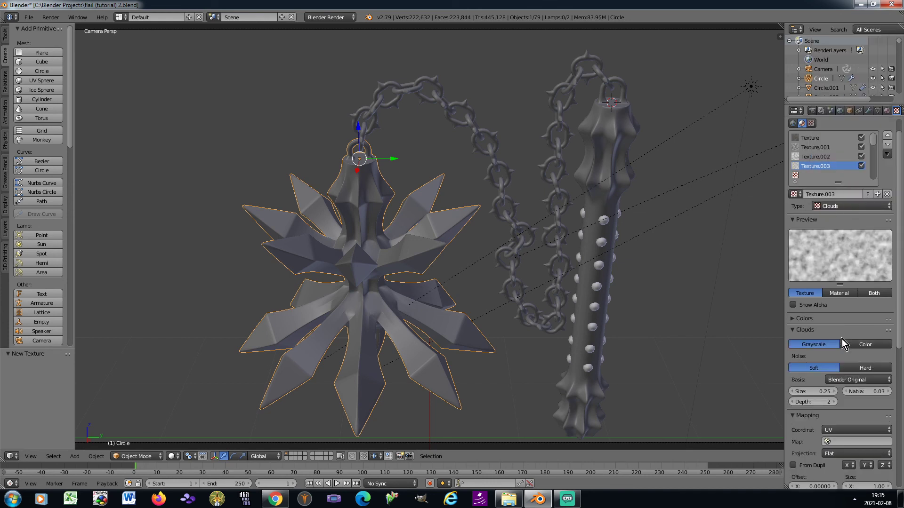
Adjust the fourth texture's colours to a brightness of 0.7 and a contrast of 1.5
{"action": "left_click", "coordinate": [792, 320]}
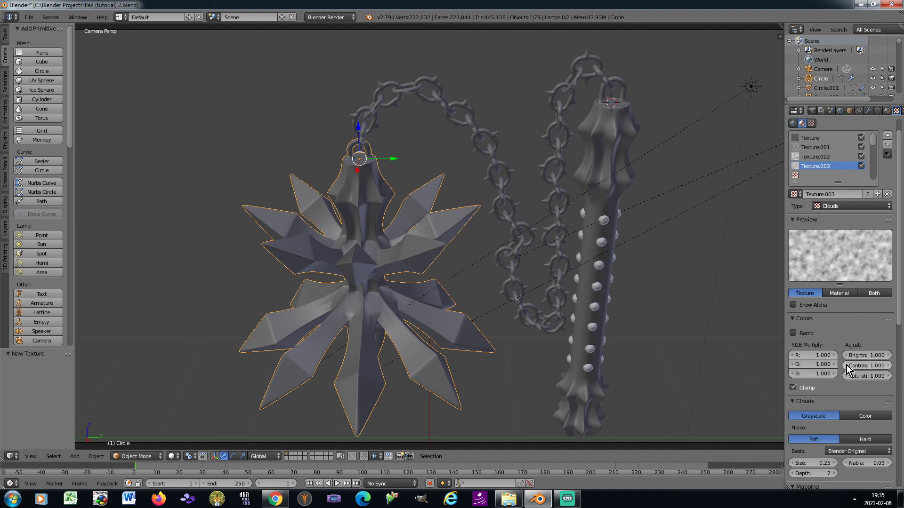
{"action": "left_click", "coordinate": [846, 356]}
{"action": "left_click", "coordinate": [846, 355]}
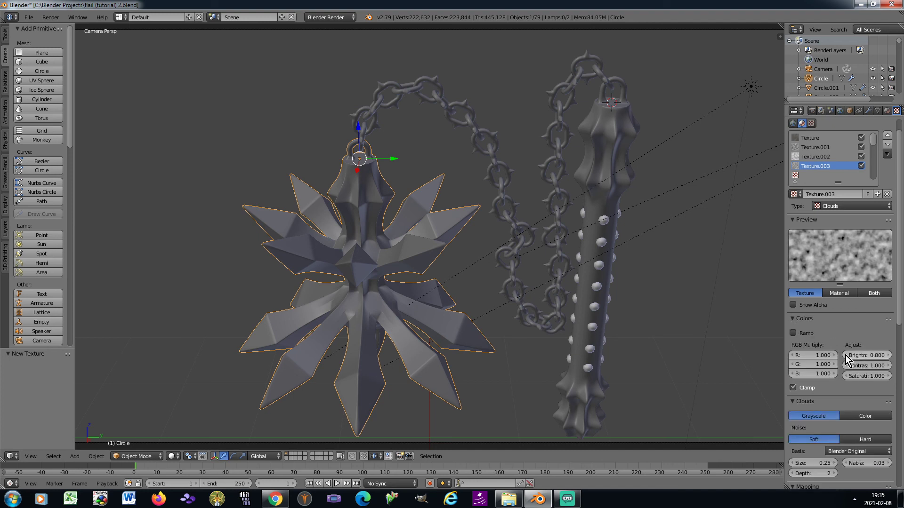
{"action": "left_click", "coordinate": [846, 355]}
{"action": "left_click", "coordinate": [861, 365]}
{"action": "type", "text": "1.0"}
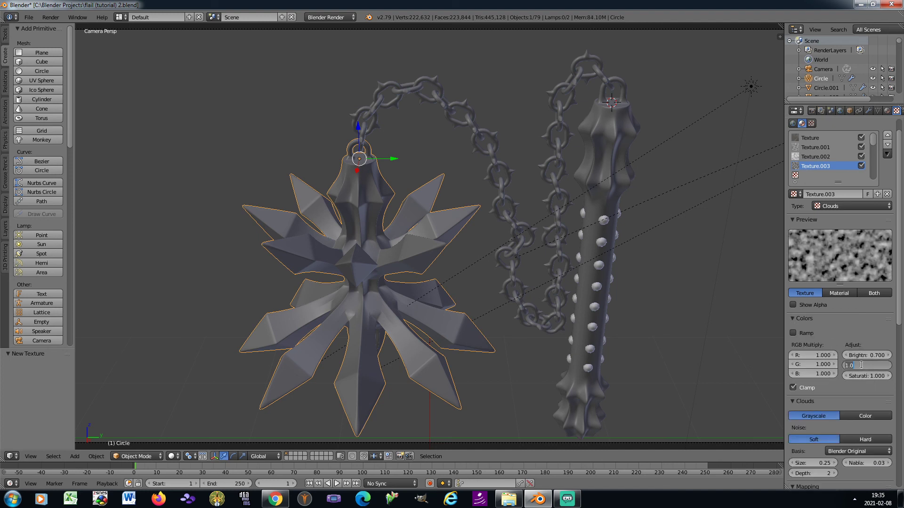
{"action": "type", "text": "1.5"}
{"action": "key", "text": "Return"}
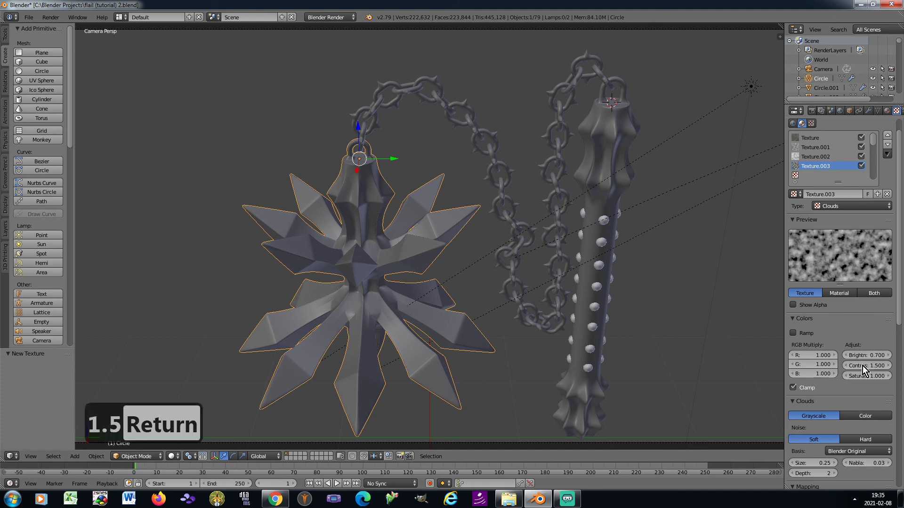
Set the fourth texture's noise size to 0.75 and depth to 24
{"action": "scroll", "coordinate": [859, 367], "scroll_direction": "down", "scroll_amount": 4}
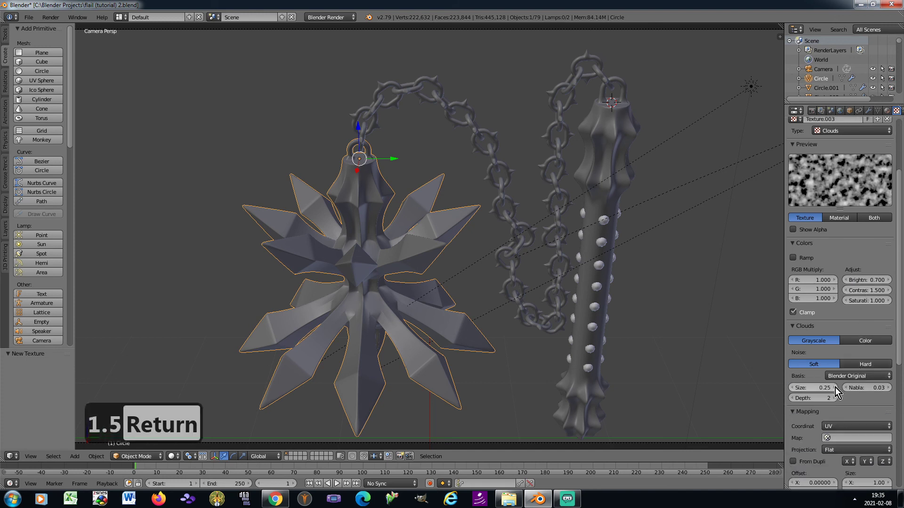
{"action": "left_click", "coordinate": [835, 388]}
{"action": "left_click", "coordinate": [834, 388]}
{"action": "left_click", "coordinate": [835, 388]}
{"action": "left_click", "coordinate": [834, 388]}
{"action": "left_click", "coordinate": [835, 388]}
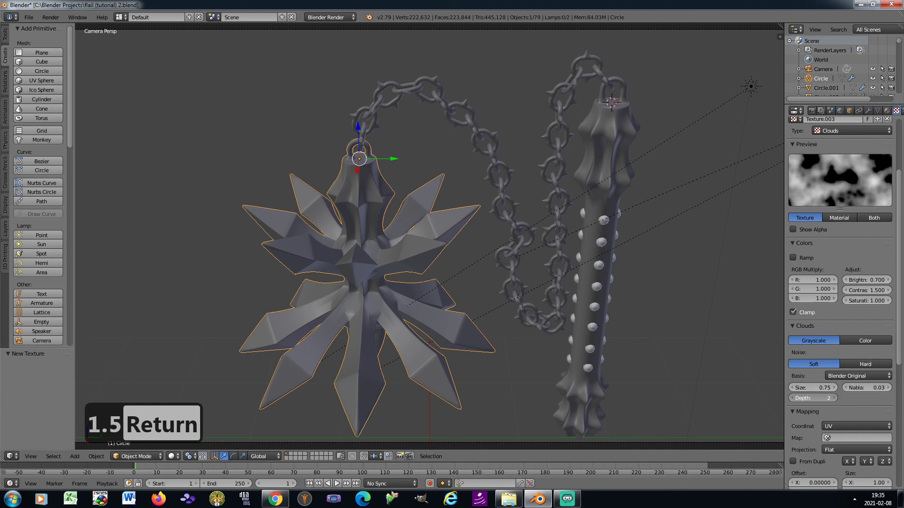
{"action": "left_click_drag", "start_coordinate": [817, 399], "coordinate": [875, 398]}
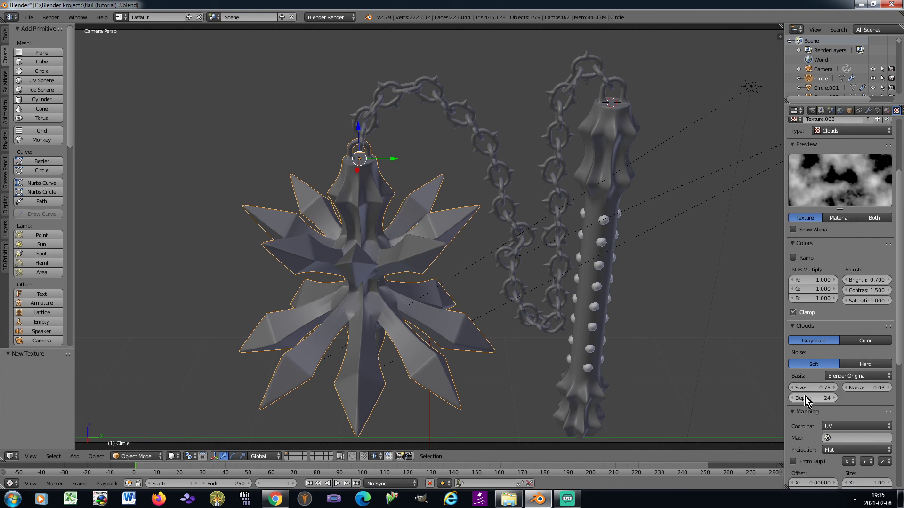
Map the fourth texture with Global coordinates and make it a Stencil without diffuse colour influence
{"action": "scroll", "coordinate": [805, 397], "scroll_direction": "down", "scroll_amount": 4}
{"action": "left_click", "coordinate": [848, 352]}
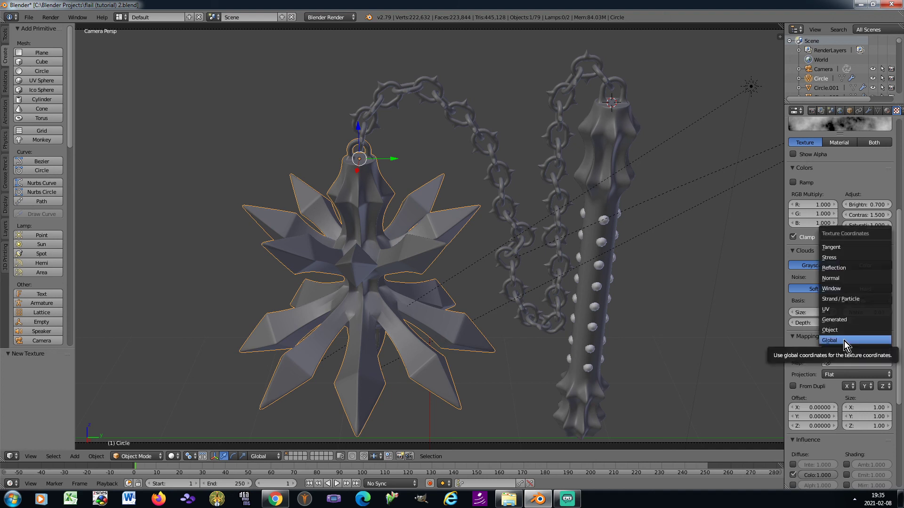
{"action": "left_click", "coordinate": [844, 341]}
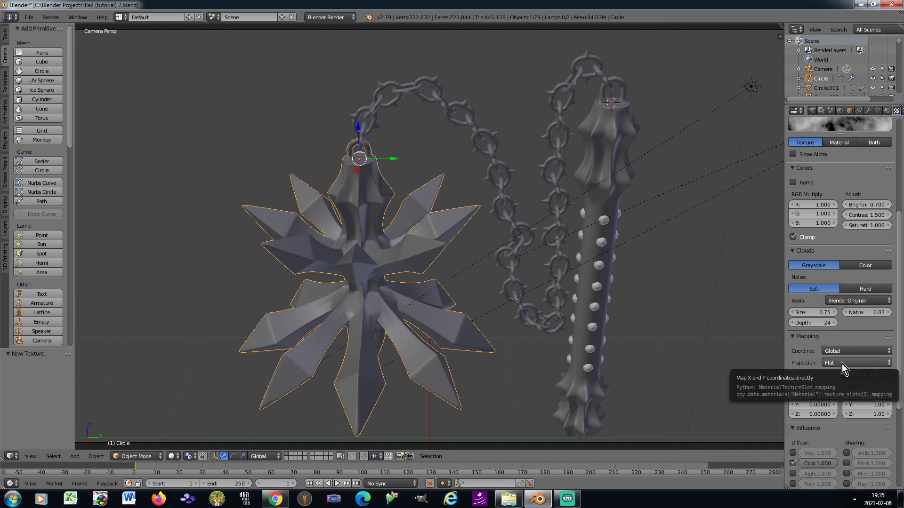
{"action": "scroll", "coordinate": [842, 364], "scroll_direction": "down", "scroll_amount": 6}
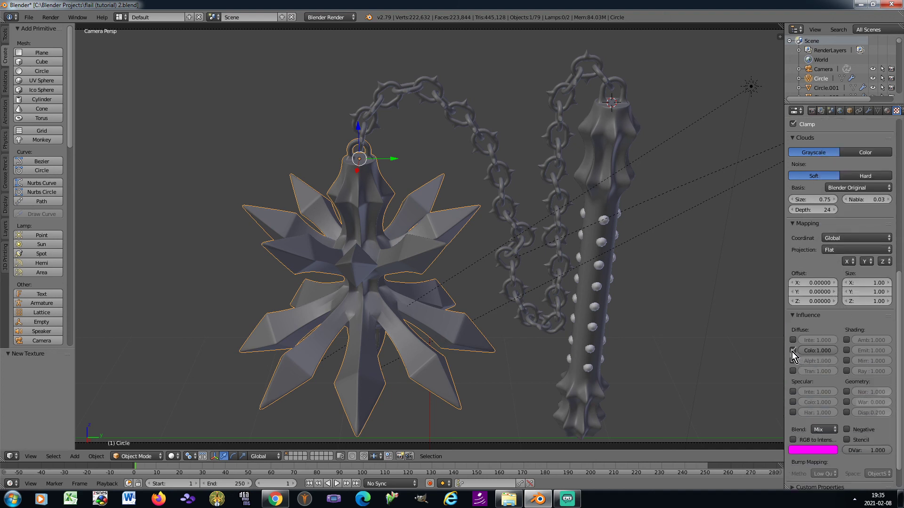
{"action": "left_click", "coordinate": [792, 351]}
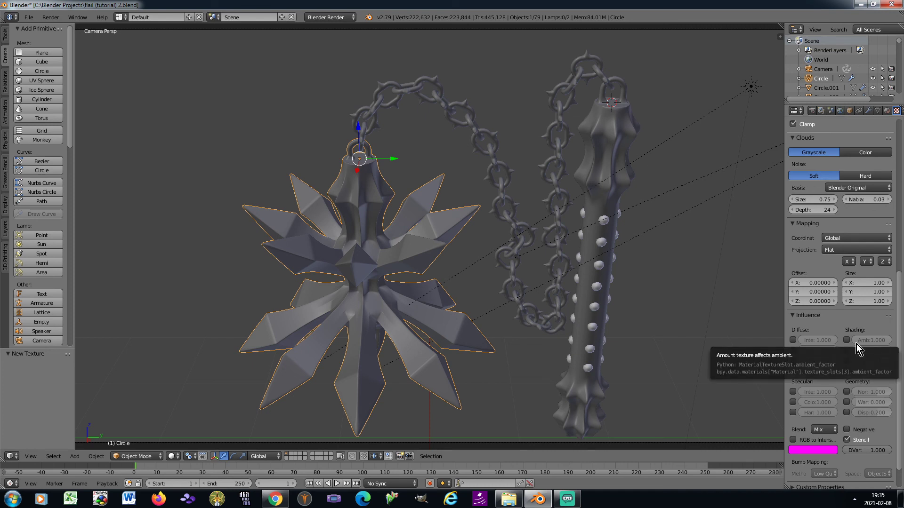
Add a fifth texture of type Clouds to the material
{"action": "scroll", "coordinate": [863, 346], "scroll_direction": "up", "scroll_amount": 15}
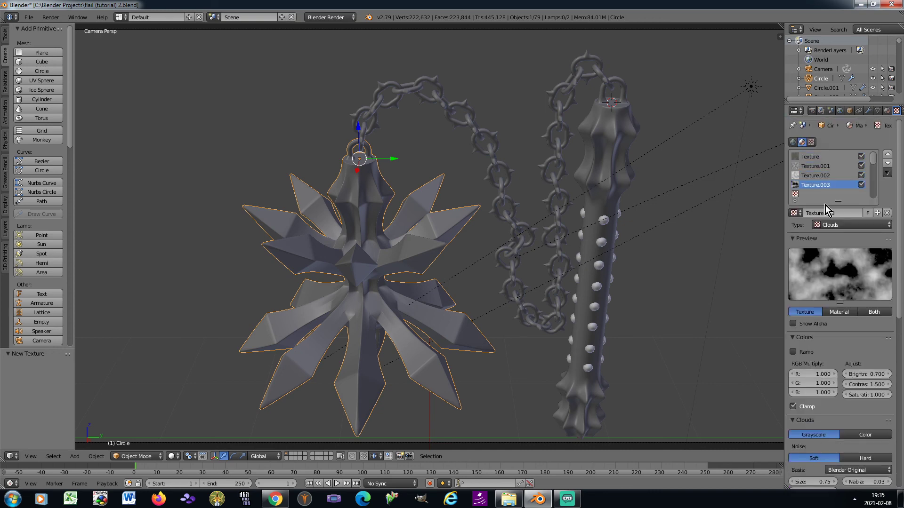
{"action": "left_click", "coordinate": [818, 195]}
{"action": "left_click", "coordinate": [828, 213]}
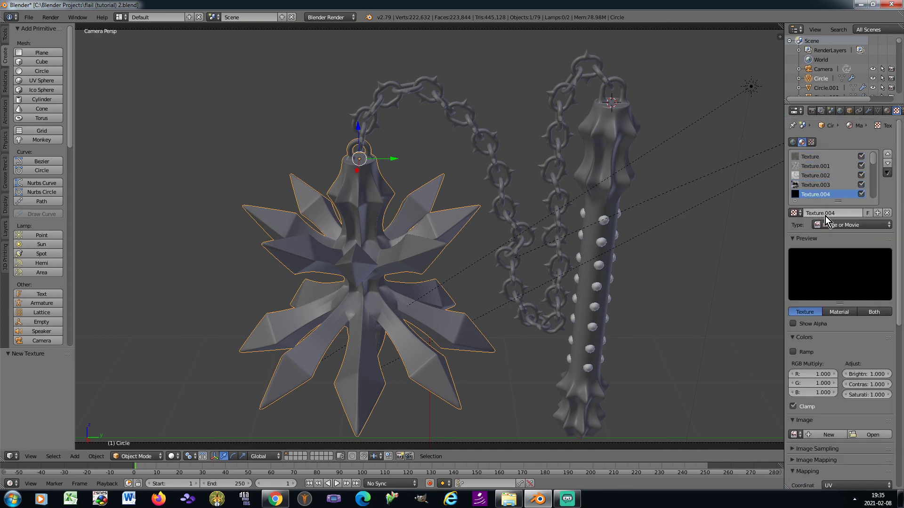
{"action": "left_click", "coordinate": [838, 223]}
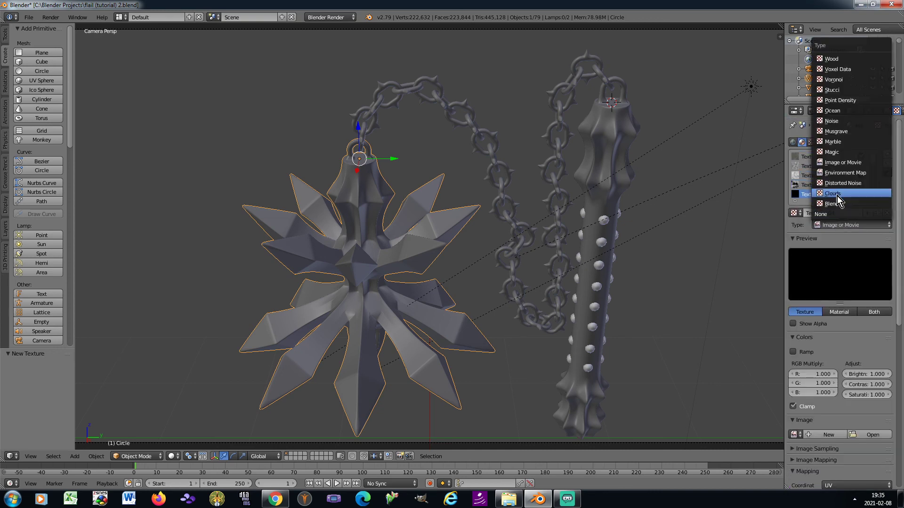
{"action": "left_click", "coordinate": [837, 196]}
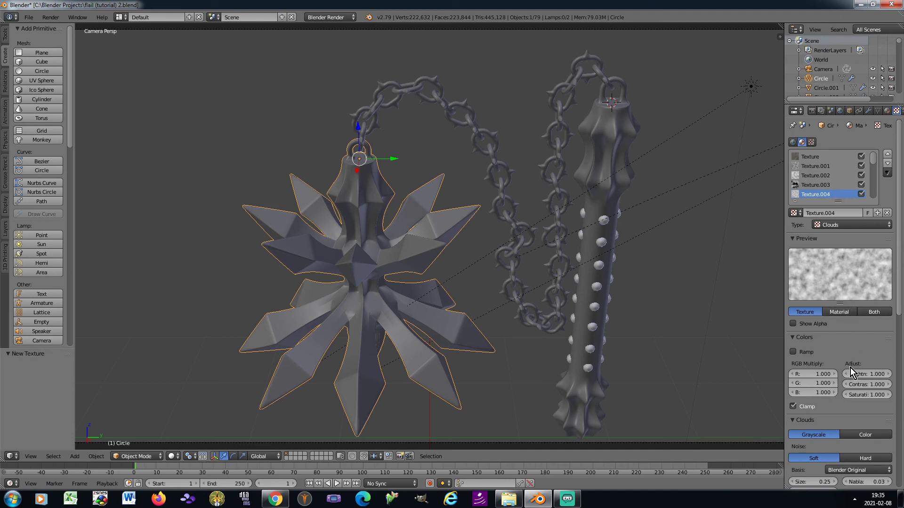
Give the fifth texture noise size 0 and depth 24, mapped with Global coordinates and Cube projection
{"action": "scroll", "coordinate": [845, 454], "scroll_direction": "down", "scroll_amount": 1}
{"action": "mouse_move", "coordinate": [824, 464]}
{"action": "left_mouse_down"}
{"action": "mouse_move", "coordinate": [796, 464]}
{"action": "mouse_move", "coordinate": [827, 474]}
{"action": "left_mouse_up"}
{"action": "scroll", "coordinate": [829, 460], "scroll_direction": "down", "scroll_amount": 4}
{"action": "left_click", "coordinate": [843, 426]}
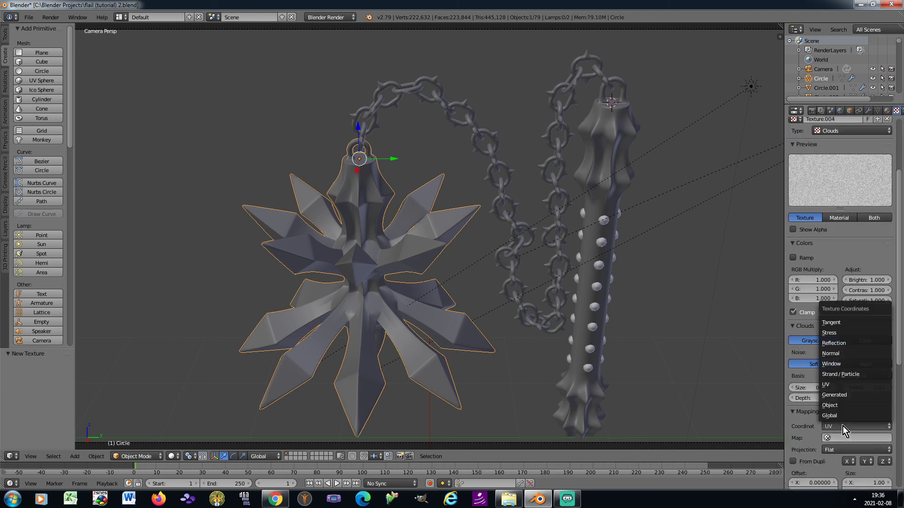
{"action": "left_click", "coordinate": [842, 419]}
{"action": "left_click", "coordinate": [841, 438]}
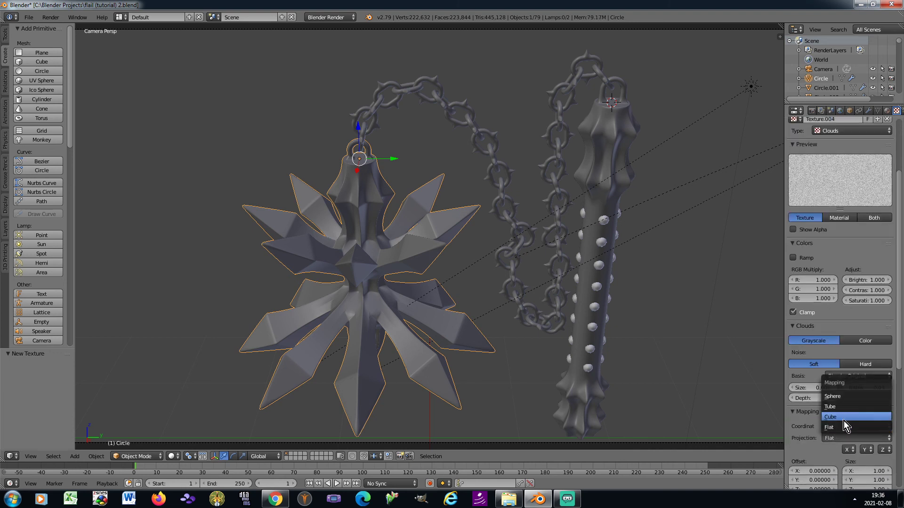
{"action": "left_click", "coordinate": [843, 416]}
Make the fifth texture also influence specular hardness and set its blend type to Linear Light
{"action": "scroll", "coordinate": [842, 414], "scroll_direction": "down", "scroll_amount": 9}
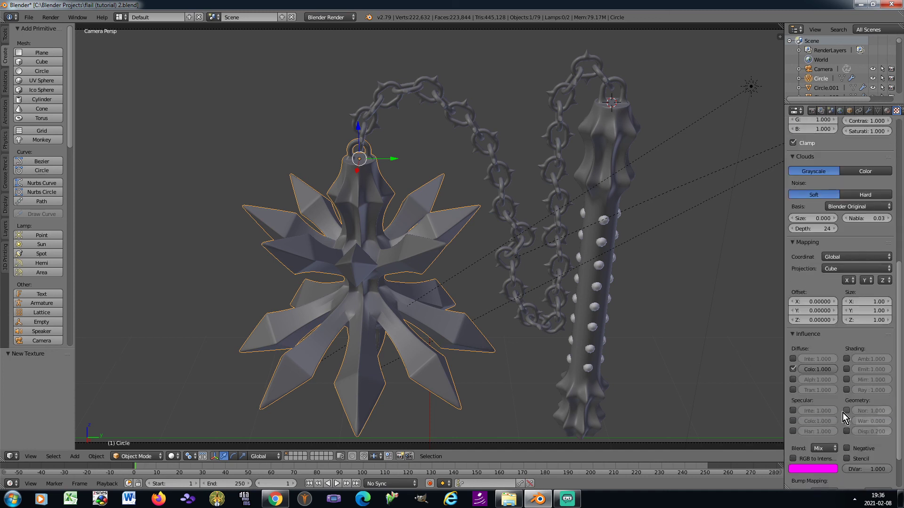
{"action": "left_click", "coordinate": [793, 434]}
{"action": "scroll", "coordinate": [804, 409], "scroll_direction": "down", "scroll_amount": 3}
{"action": "left_click", "coordinate": [824, 399]}
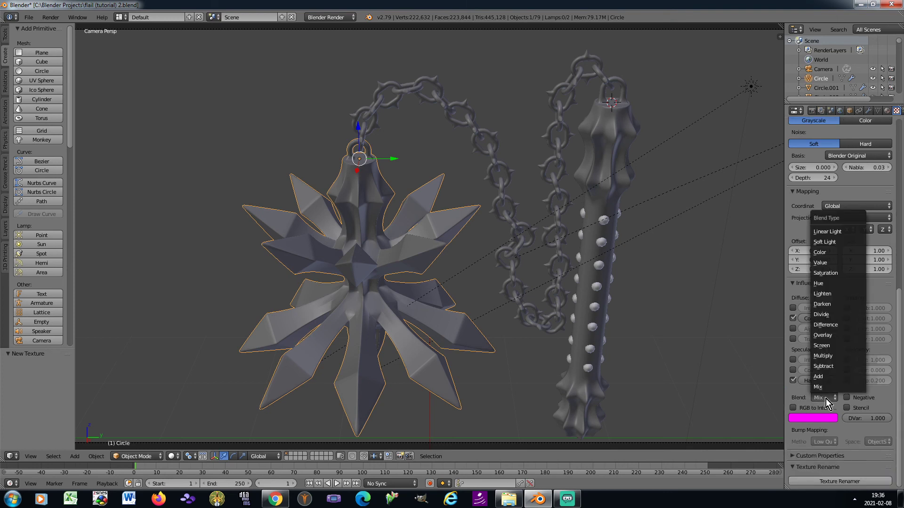
{"action": "left_click", "coordinate": [833, 231]}
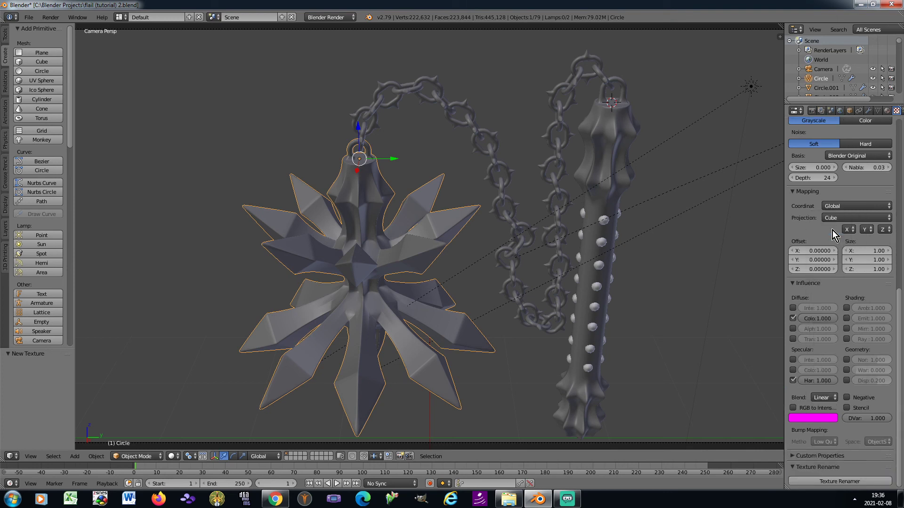
Set the fifth texture's default colour to RGB 0.507, 0.409, 0.085
{"action": "left_click", "coordinate": [804, 417]}
{"action": "left_click", "coordinate": [786, 386]}
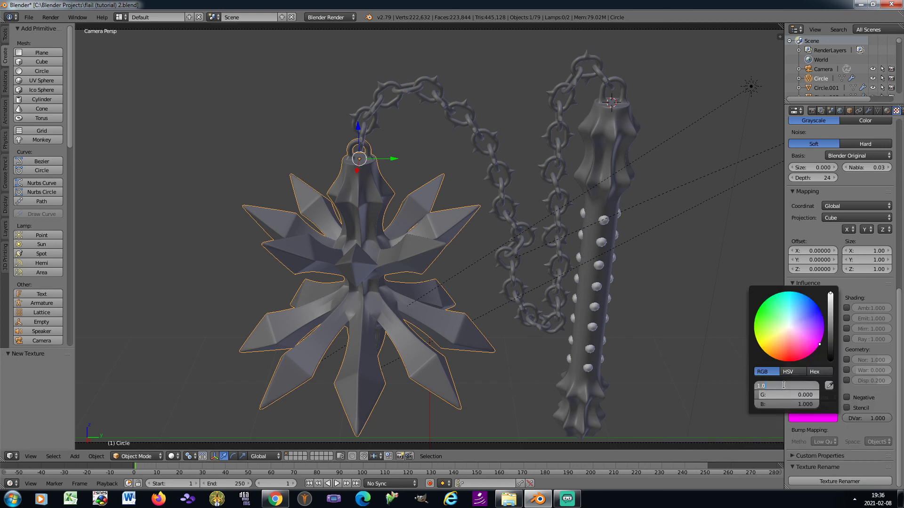
{"action": "type", "text": "0.507"}
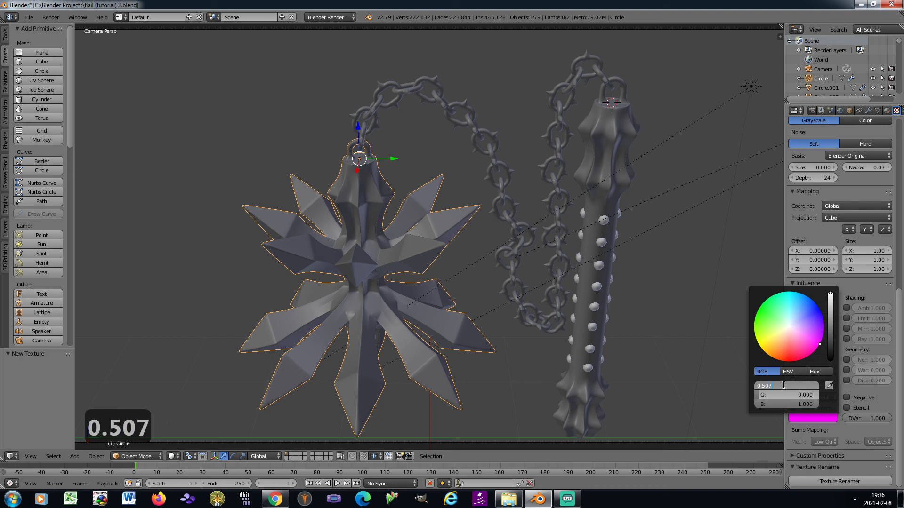
{"action": "key", "text": "Tab"}
{"action": "type", "text": "0."}
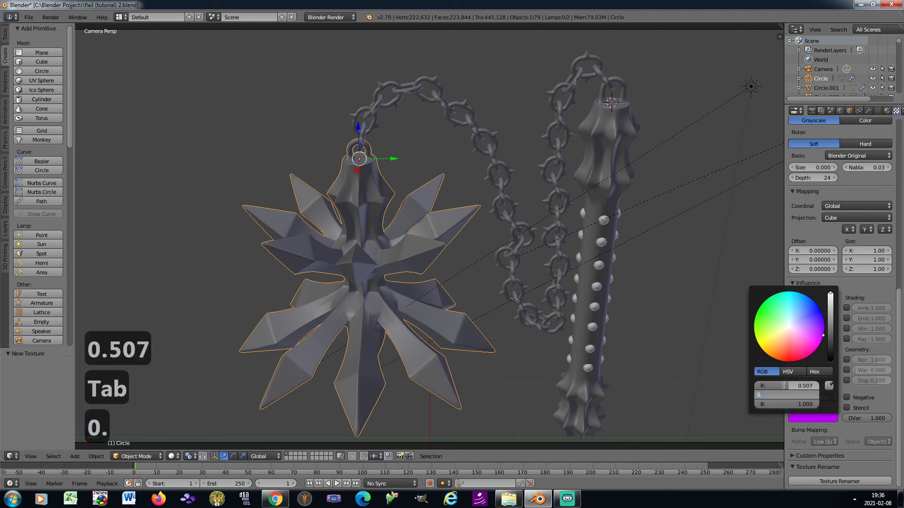
{"action": "type", "text": "409"}
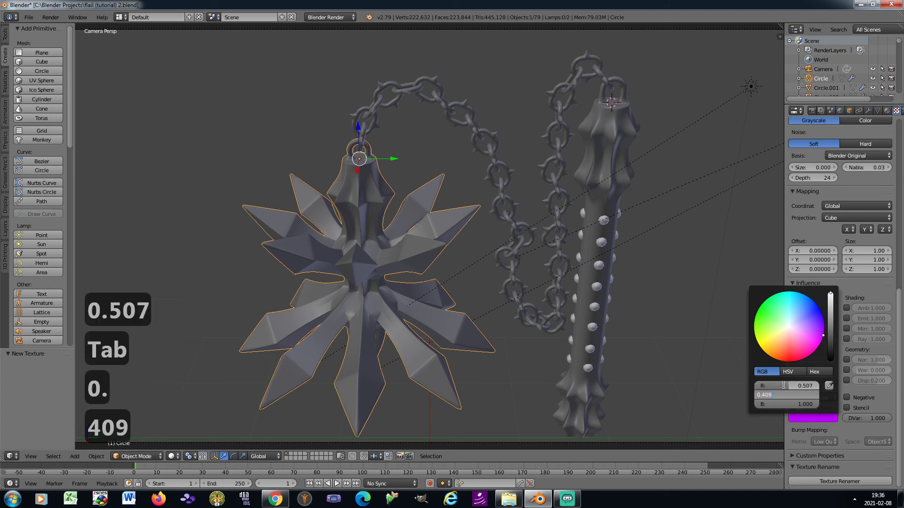
{"action": "key", "text": "Tab"}
{"action": "type", "text": "0.085"}
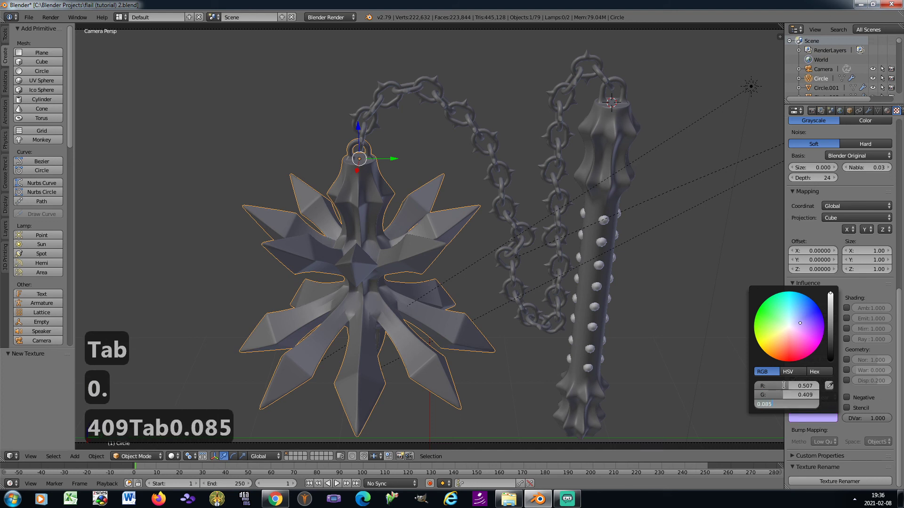
{"action": "key", "text": "Return"}
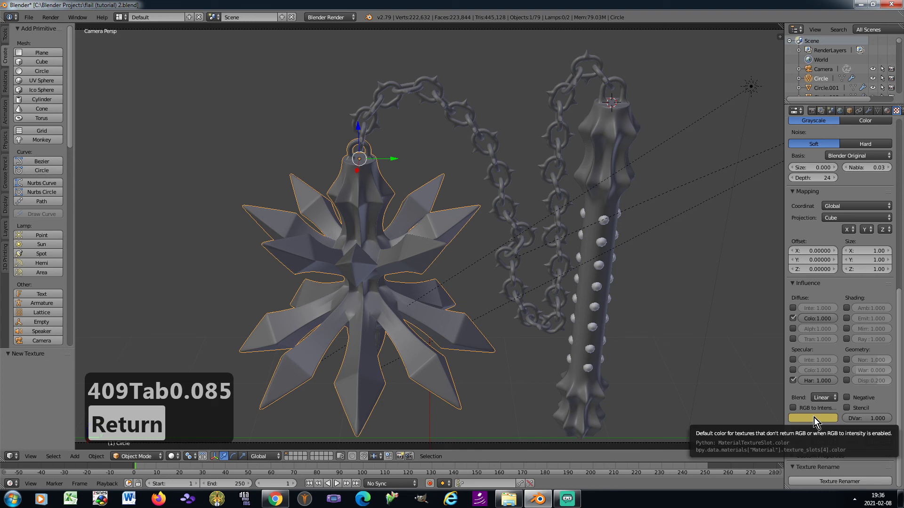
Give the backdrop plane behind the flail a new material with specular intensity 0, and save the file
{"action": "scroll", "coordinate": [591, 302], "scroll_direction": "down", "scroll_amount": 5}
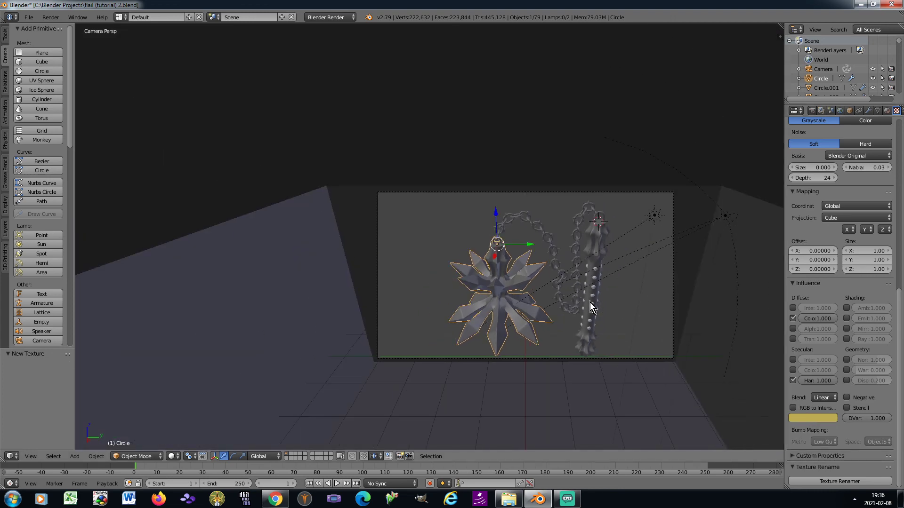
{"action": "scroll", "coordinate": [606, 318], "scroll_direction": "up", "scroll_amount": 3}
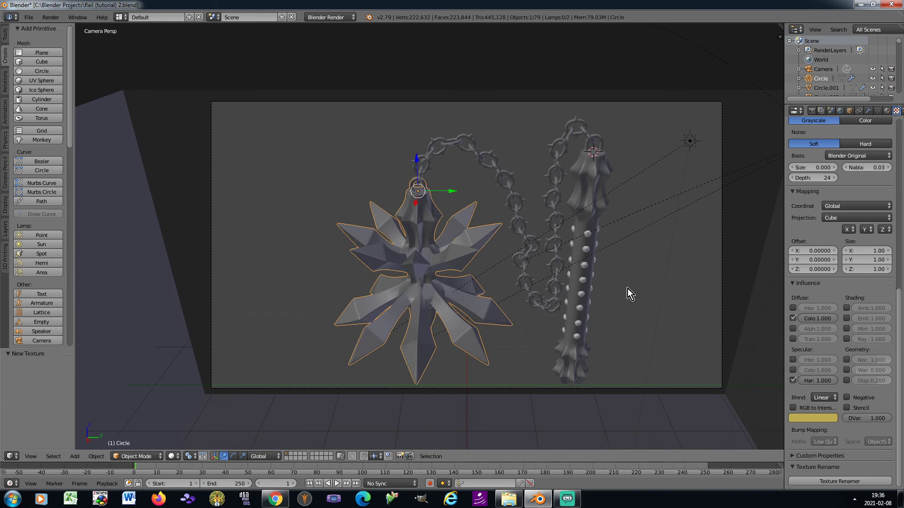
{"action": "right_click", "coordinate": [518, 153]}
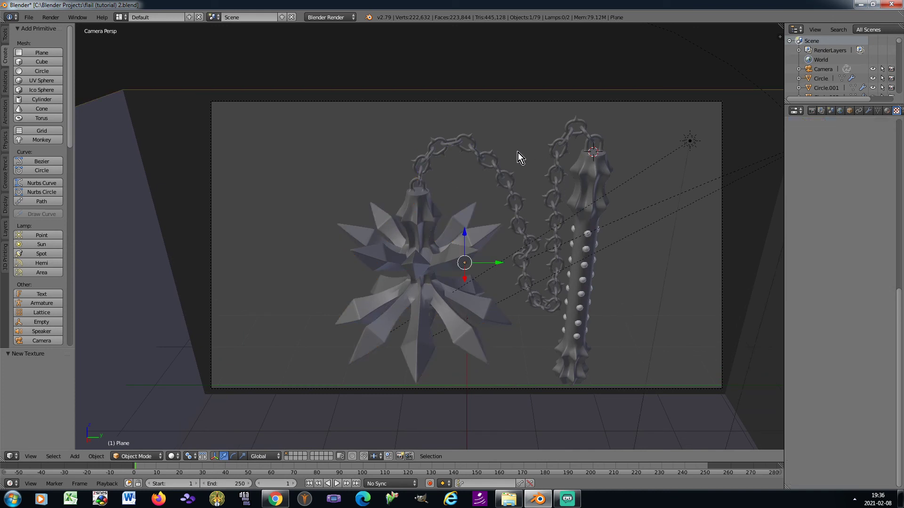
{"action": "left_click", "coordinate": [886, 111]}
{"action": "left_click", "coordinate": [809, 153]}
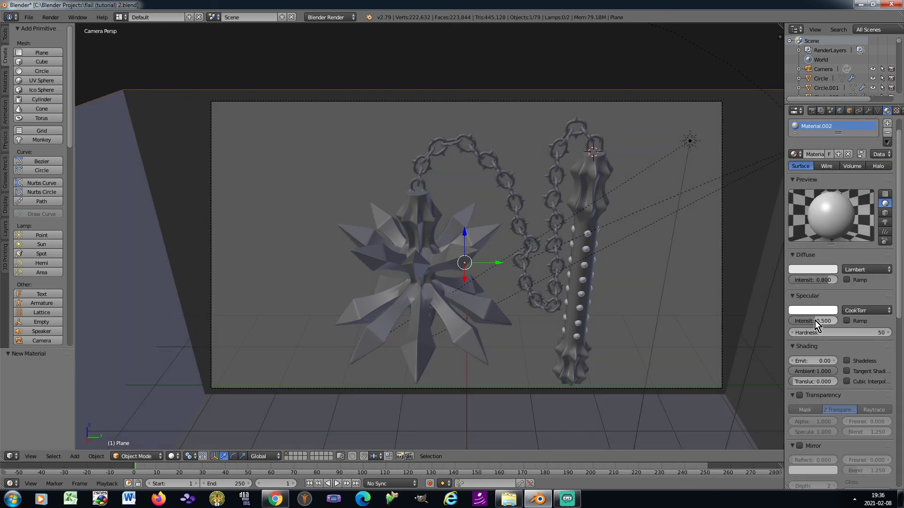
{"action": "left_click_drag", "start_coordinate": [815, 321], "coordinate": [794, 325]}
{"action": "scroll", "coordinate": [573, 155], "scroll_direction": "up", "scroll_amount": 3}
{"action": "key", "text": "ctrl+s"}
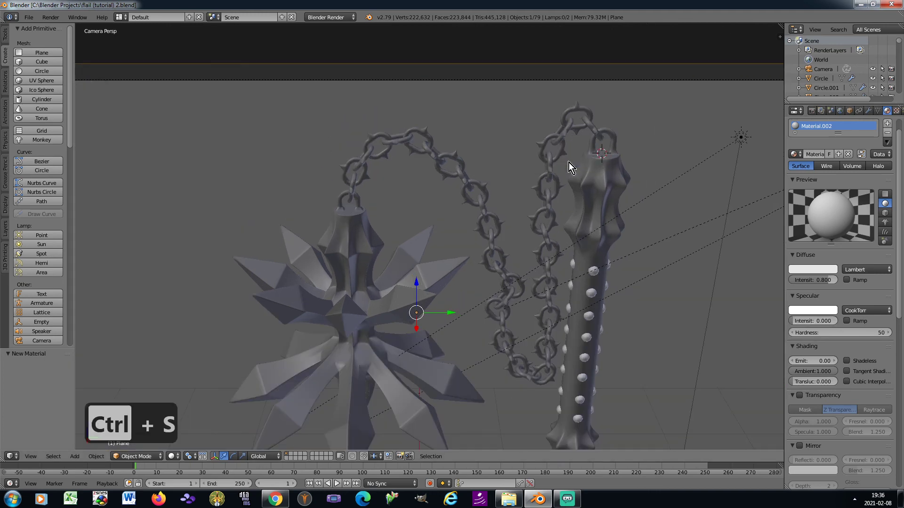
Set the diffuse colour of the handle studs' shared material to RGB 0.47, 0.47, 0.47
{"action": "scroll", "coordinate": [606, 280], "scroll_direction": "up", "scroll_amount": 3}
{"action": "right_click", "coordinate": [612, 258]}
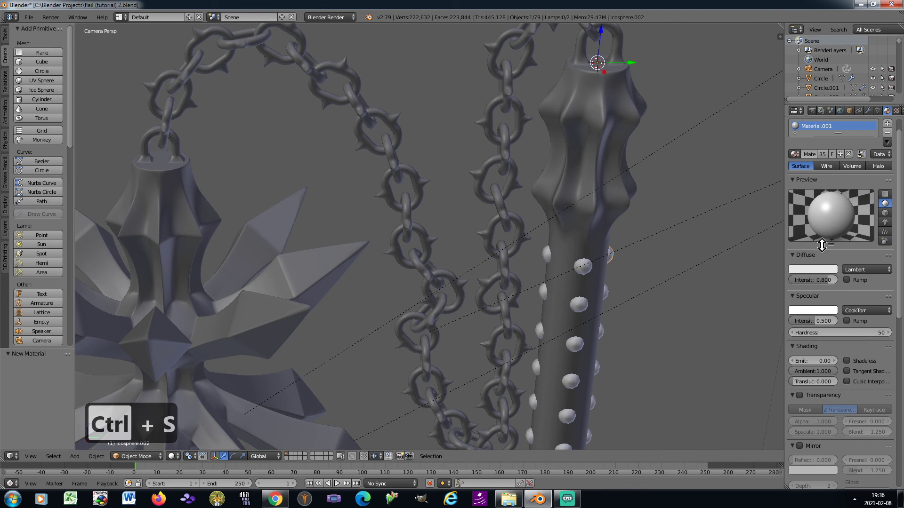
{"action": "left_click", "coordinate": [809, 269]}
{"action": "left_click", "coordinate": [781, 237]}
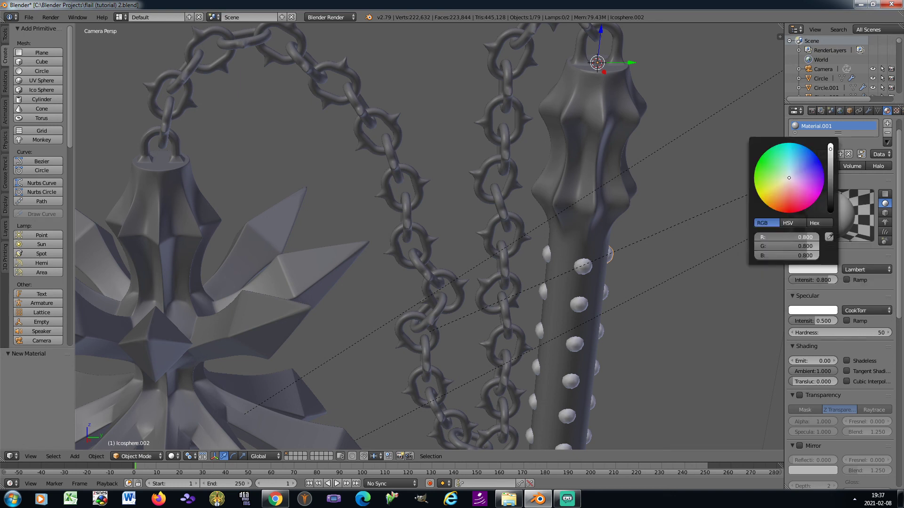
{"action": "type", "text": "0.47"}
{"action": "key", "text": "Tab"}
{"action": "type", "text": "0.47"}
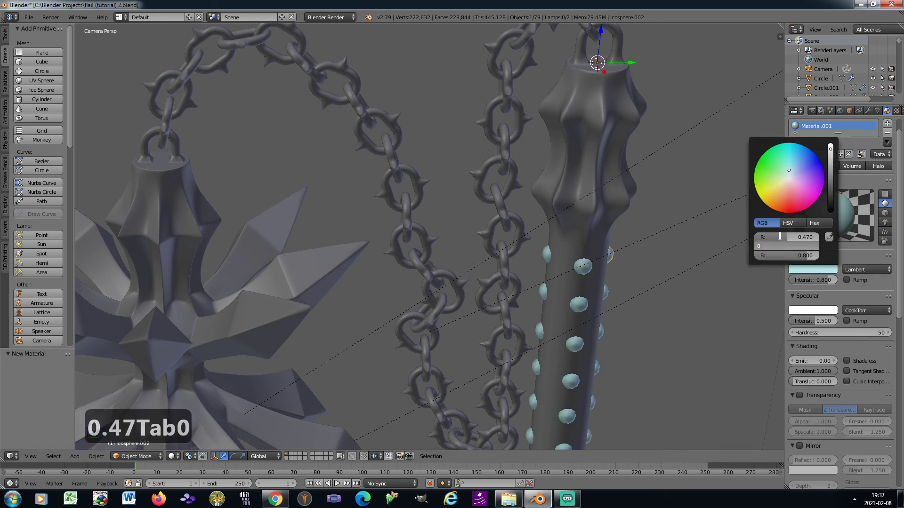
{"action": "key", "text": "Tab"}
{"action": "type", "text": "0.47"}
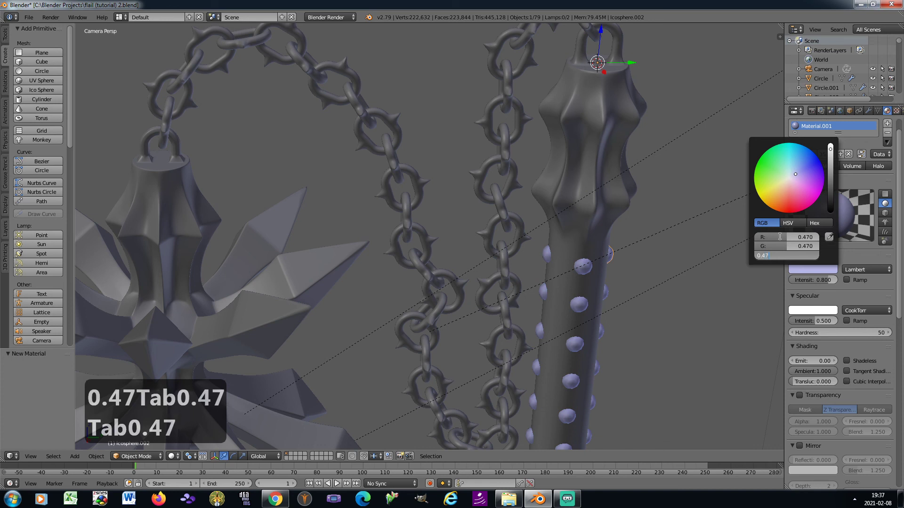
{"action": "key", "text": "Return"}
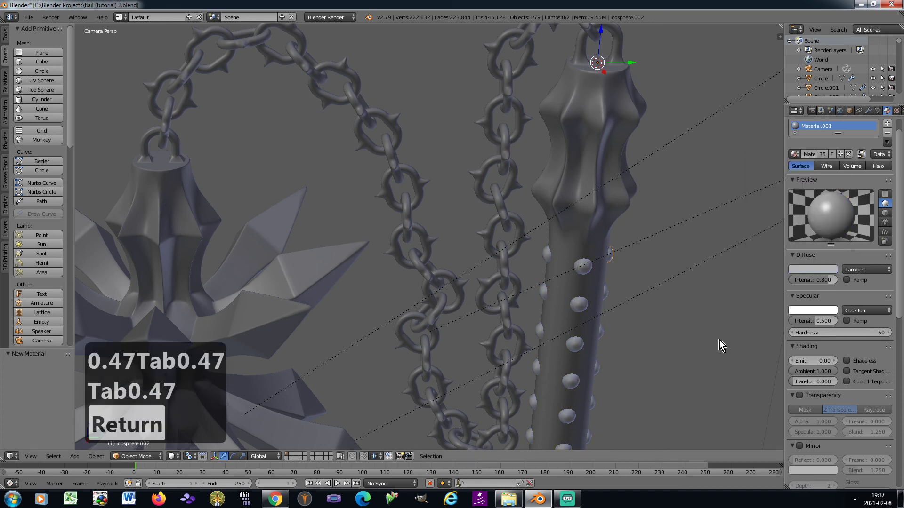
Set the stud material's specular intensity to 1, its shader to WardIso and its slope to 0.15
{"action": "left_click_drag", "start_coordinate": [807, 323], "coordinate": [842, 324]}
{"action": "left_click", "coordinate": [868, 309]}
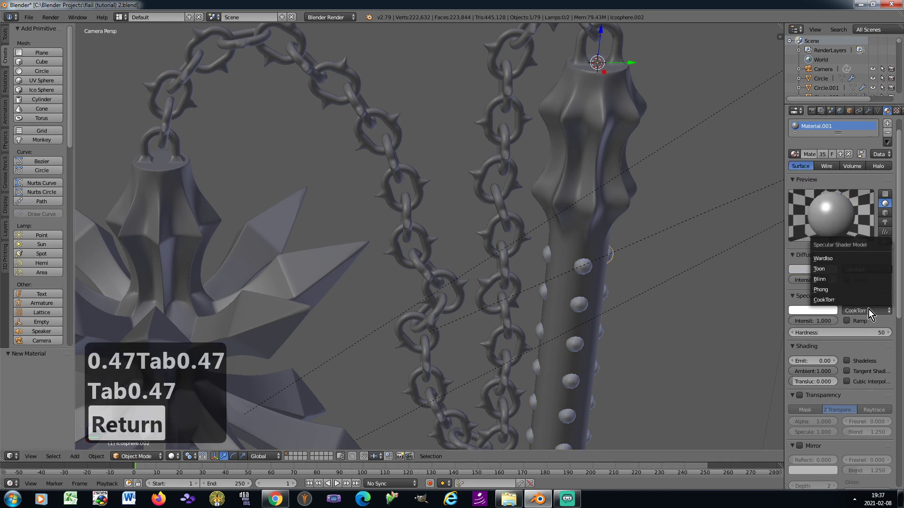
{"action": "left_click", "coordinate": [845, 259]}
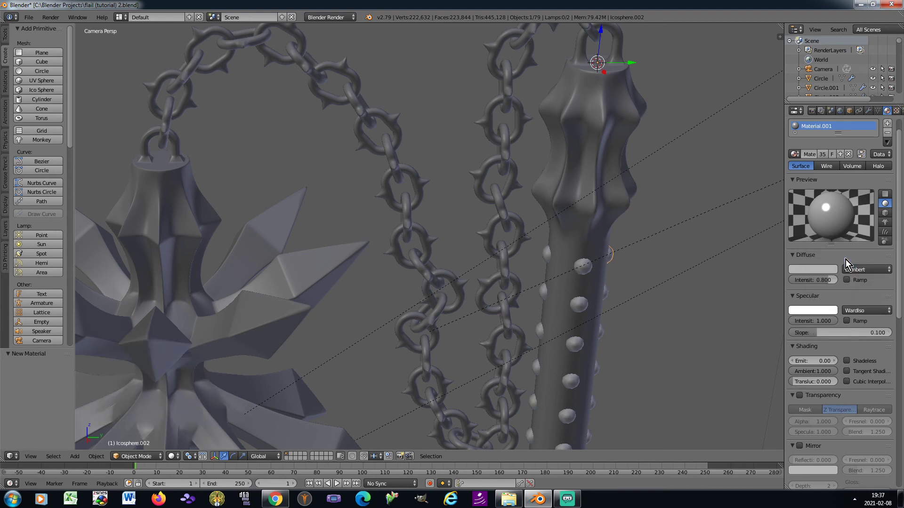
{"action": "left_click", "coordinate": [826, 333]}
{"action": "type", "text": "0."}
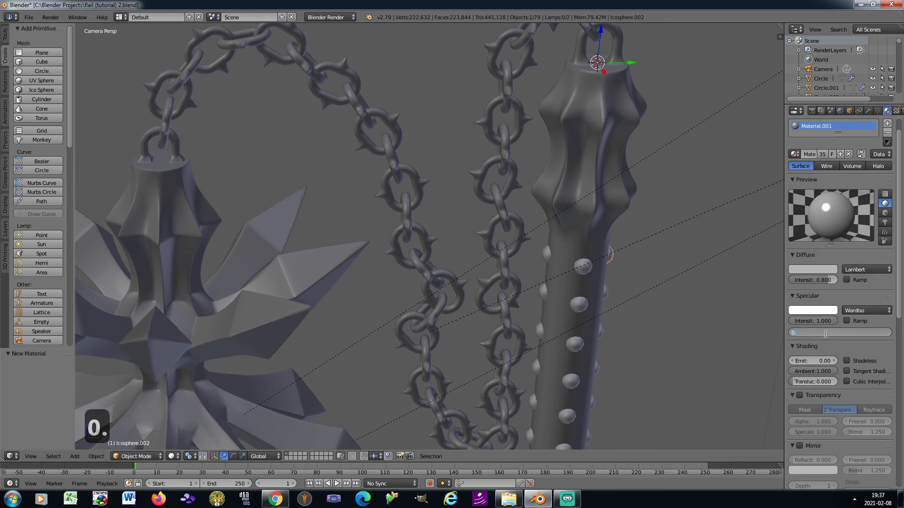
{"action": "type", "text": "15"}
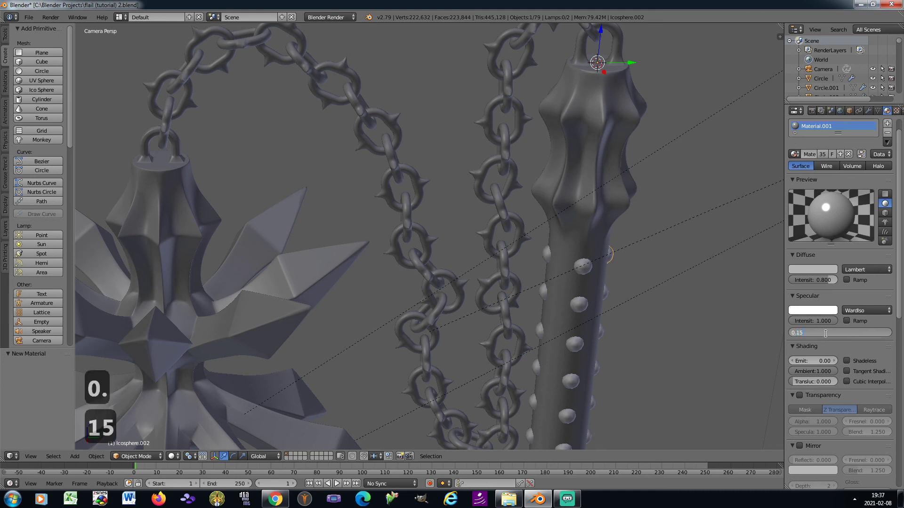
{"action": "key", "text": "Return"}
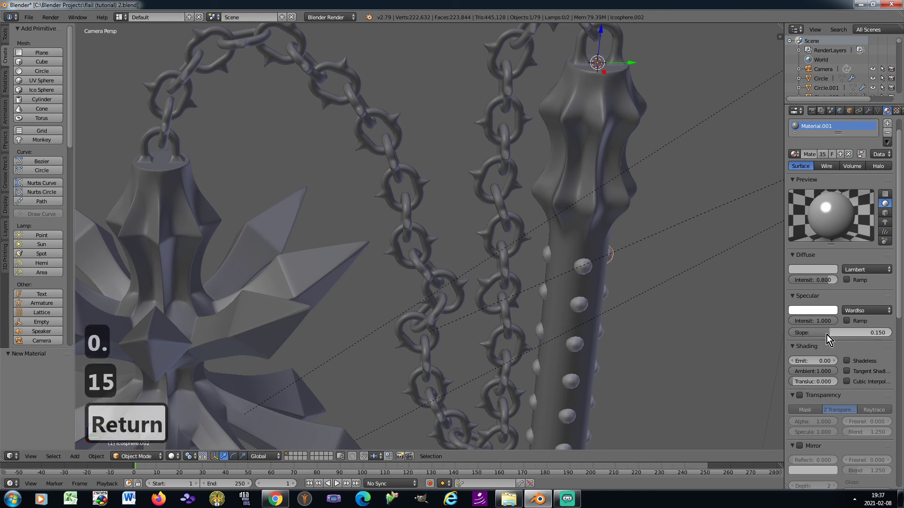
Add an image texture to the stud material using kitchen.jpg from the Blender textures folder
{"action": "left_click", "coordinate": [896, 110]}
{"action": "left_click", "coordinate": [897, 141]}
{"action": "left_click", "coordinate": [813, 213]}
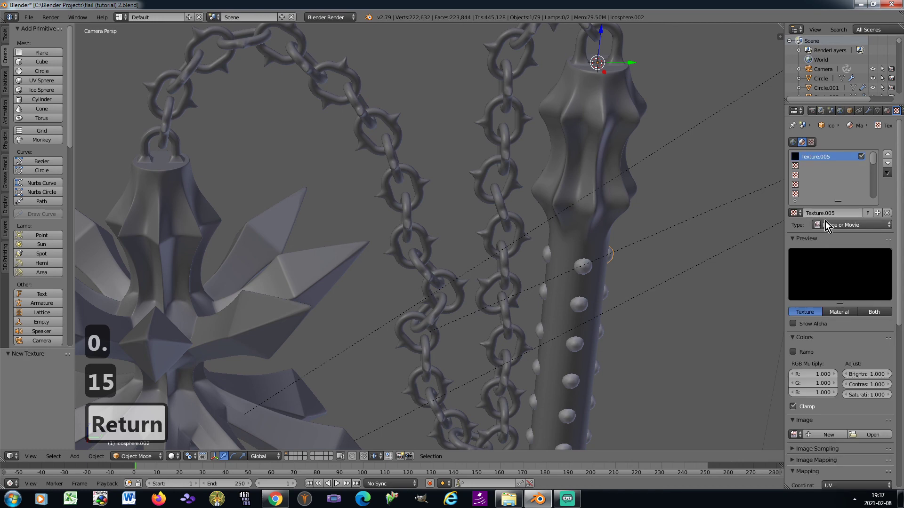
{"action": "left_click", "coordinate": [874, 435]}
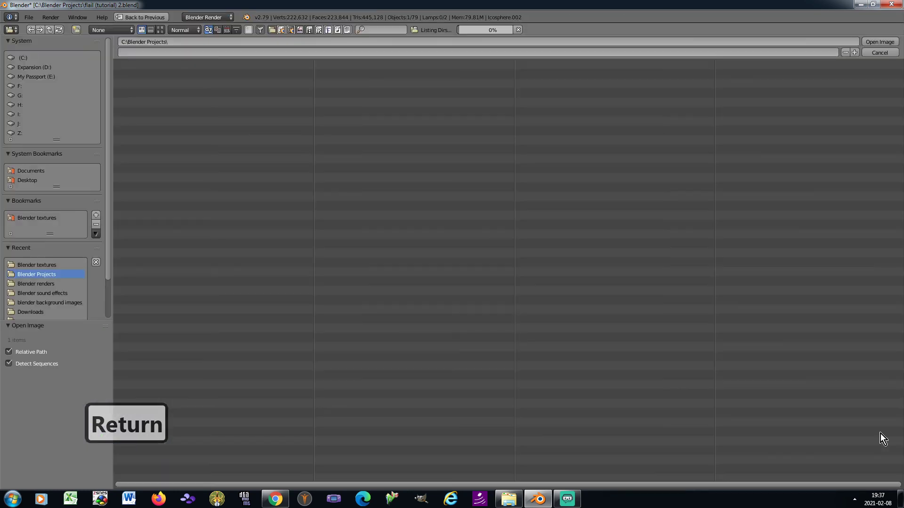
{"action": "left_click", "coordinate": [45, 266]}
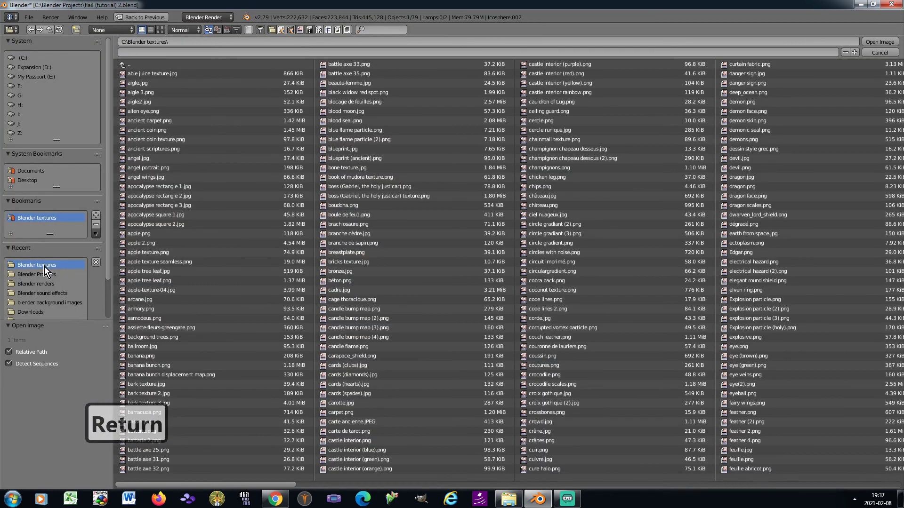
{"action": "left_click", "coordinate": [160, 30]}
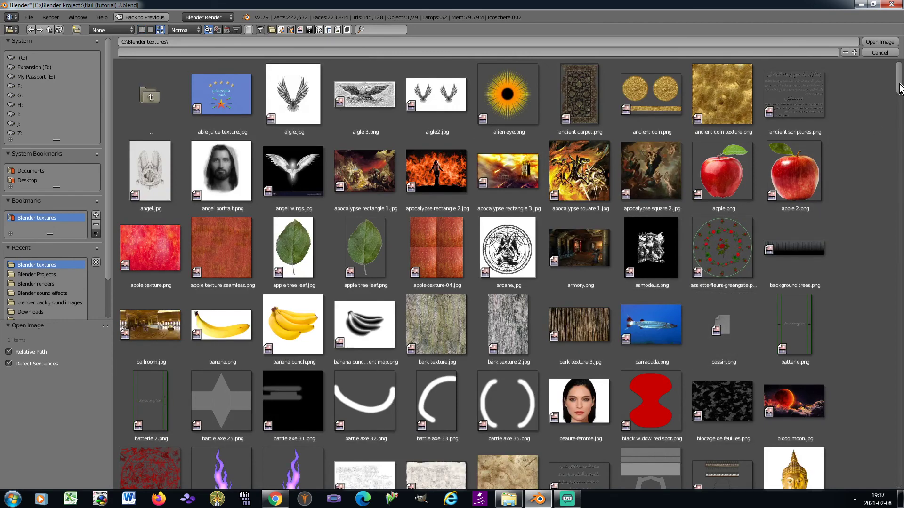
{"action": "left_click_drag", "start_coordinate": [899, 80], "coordinate": [902, 235]}
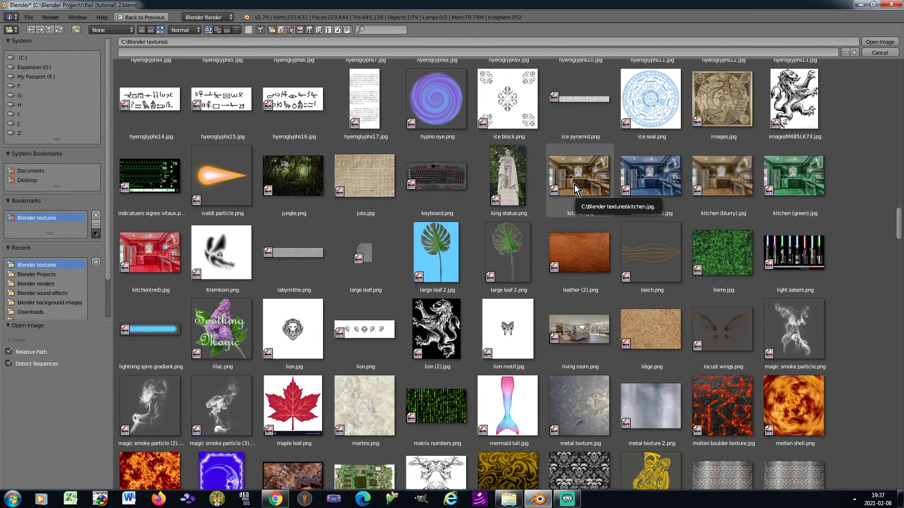
{"action": "double_click", "coordinate": [575, 185]}
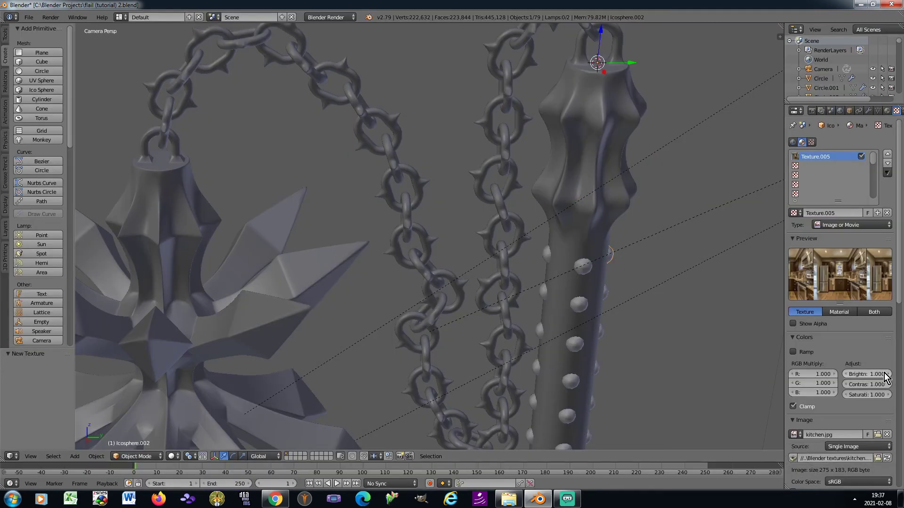
Set the kitchen texture's contrast to 2 and saturation to 0.2
{"action": "left_click", "coordinate": [872, 383]}
{"action": "type", "text": "2"}
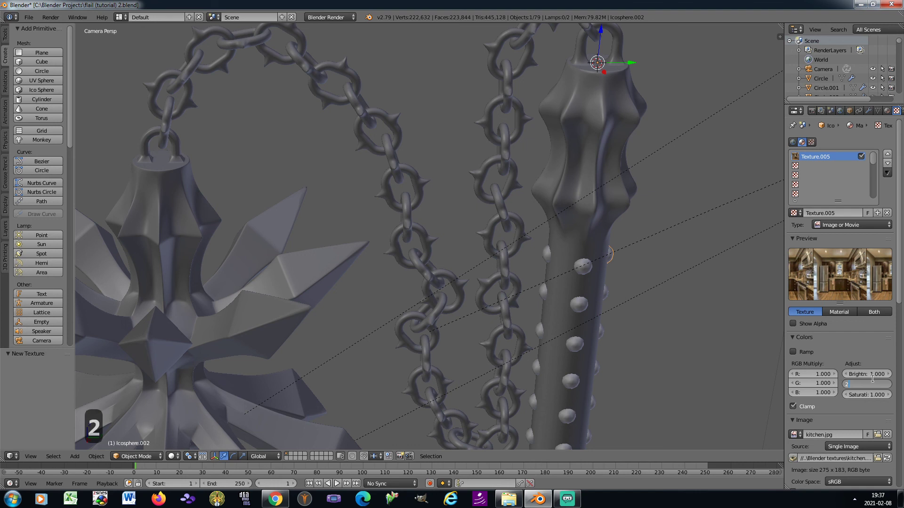
{"action": "key", "text": "Tab"}
{"action": "type", "text": "0.2"}
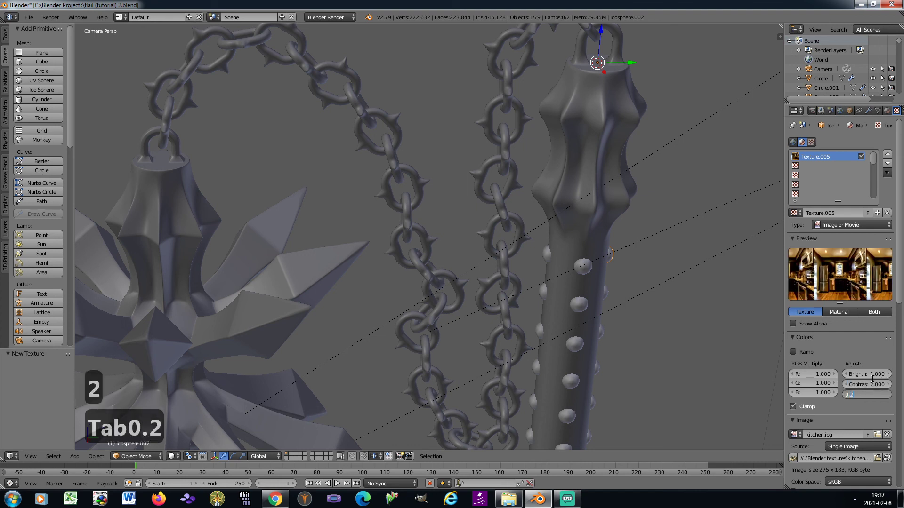
{"action": "key", "text": "Return"}
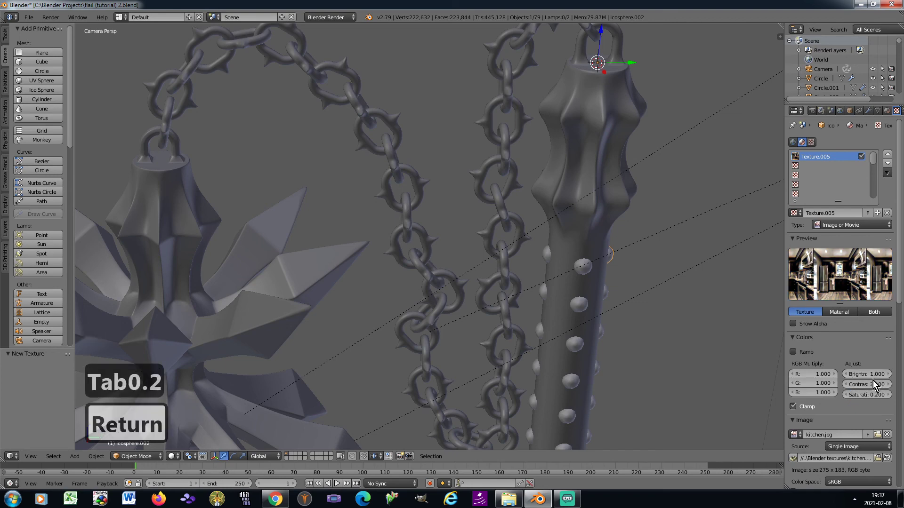
Map the kitchen texture with Reflection coordinates and Sphere projection
{"action": "scroll", "coordinate": [866, 399], "scroll_direction": "down", "scroll_amount": 8}
{"action": "left_click", "coordinate": [863, 395]}
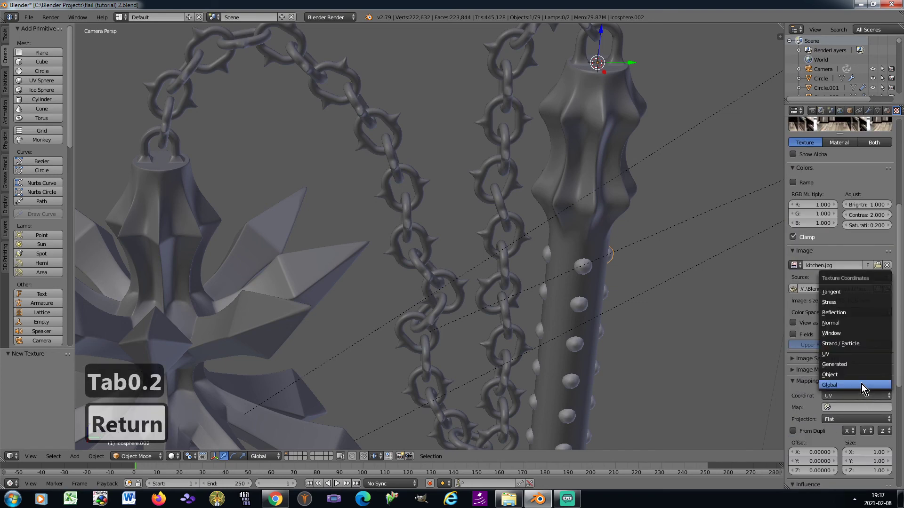
{"action": "left_click", "coordinate": [849, 313]}
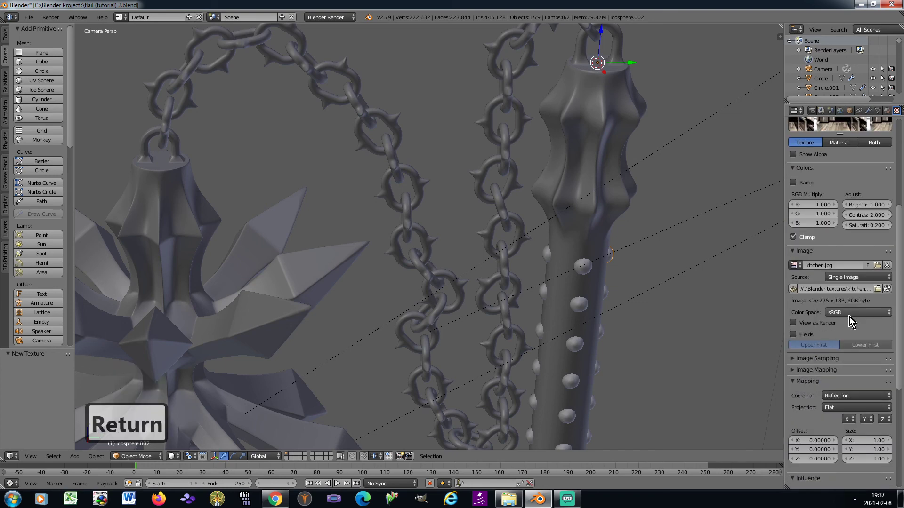
{"action": "left_click", "coordinate": [860, 406]}
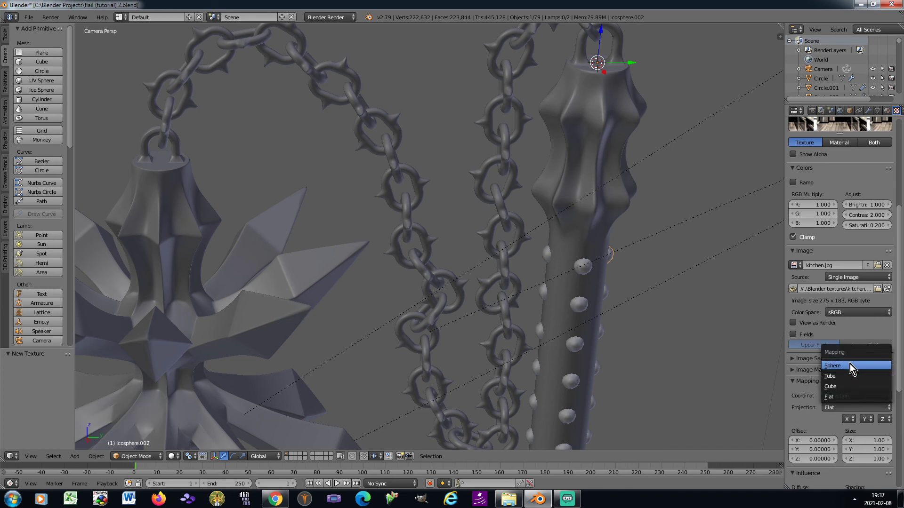
{"action": "left_click", "coordinate": [849, 365]}
Save the file and render the flail through the camera
{"action": "scroll", "coordinate": [647, 307], "scroll_direction": "down", "scroll_amount": 4}
{"action": "scroll", "coordinate": [648, 306], "scroll_direction": "down", "scroll_amount": 3}
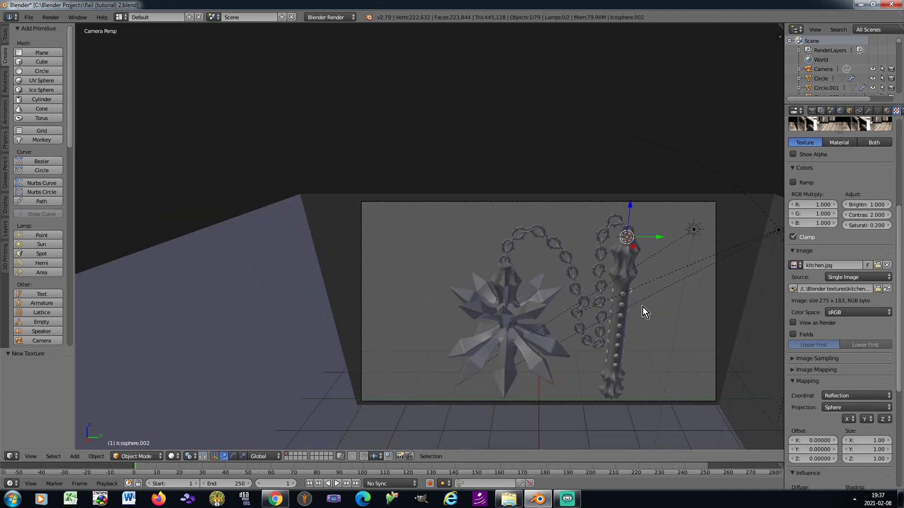
{"action": "scroll", "coordinate": [603, 234], "scroll_direction": "up", "scroll_amount": 5}
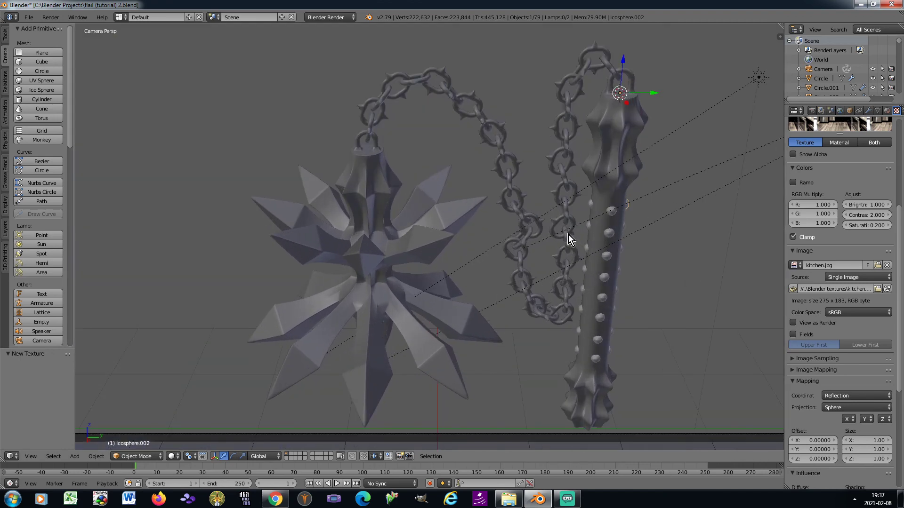
{"action": "mouse_move", "coordinate": [569, 234]}
{"action": "middle_mouse_down", "text": "shift"}
{"action": "mouse_move", "coordinate": [569, 247]}
{"action": "mouse_move", "coordinate": [573, 238]}
{"action": "middle_mouse_up", "text": "shift"}
{"action": "key", "text": "ctrl+s"}
{"action": "left_click", "coordinate": [569, 245]}
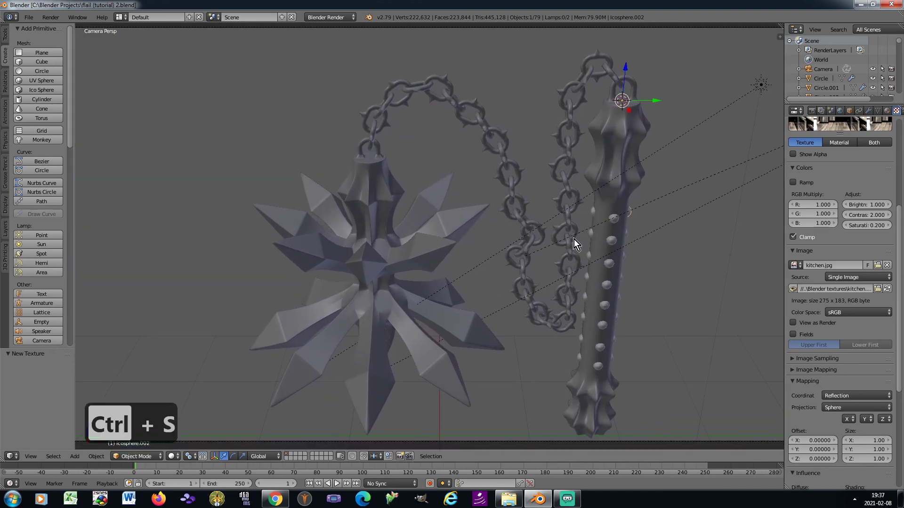
{"action": "key", "text": "F12"}
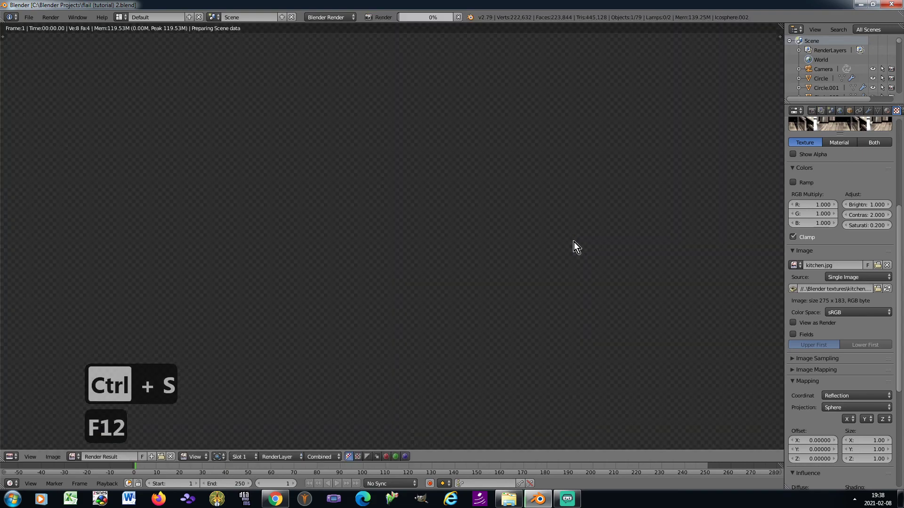